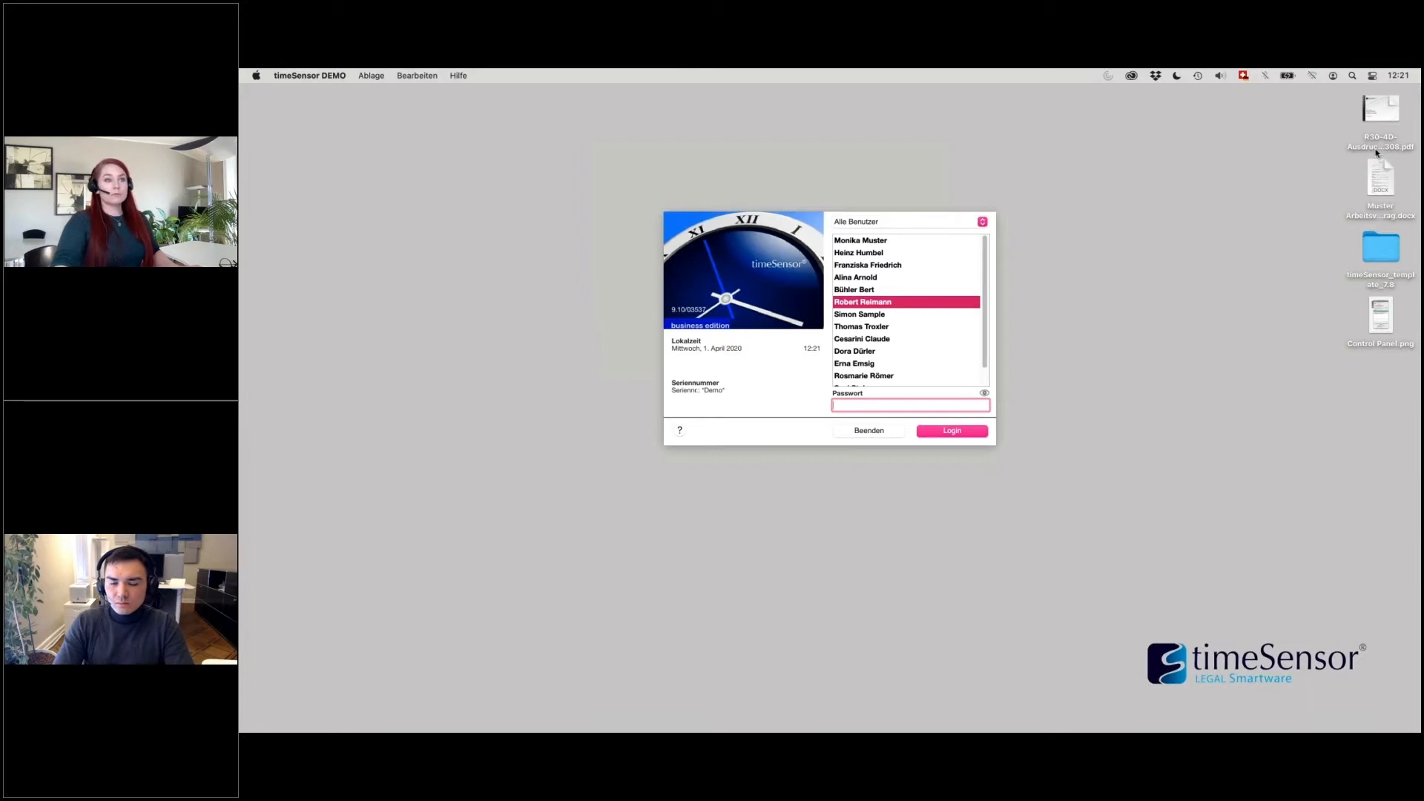
Step: Log in with the preselected user account
click(1414, 157)
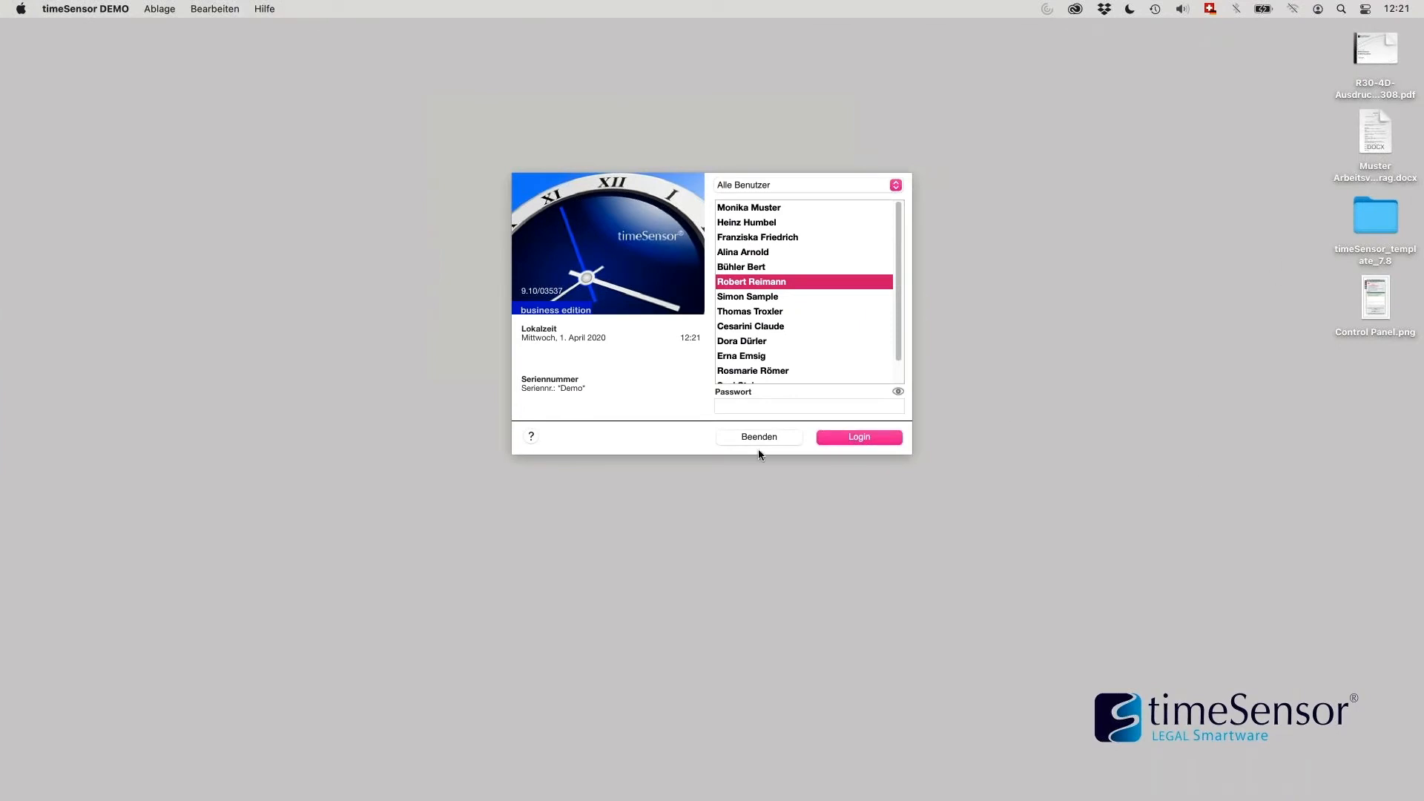
click(675, 430)
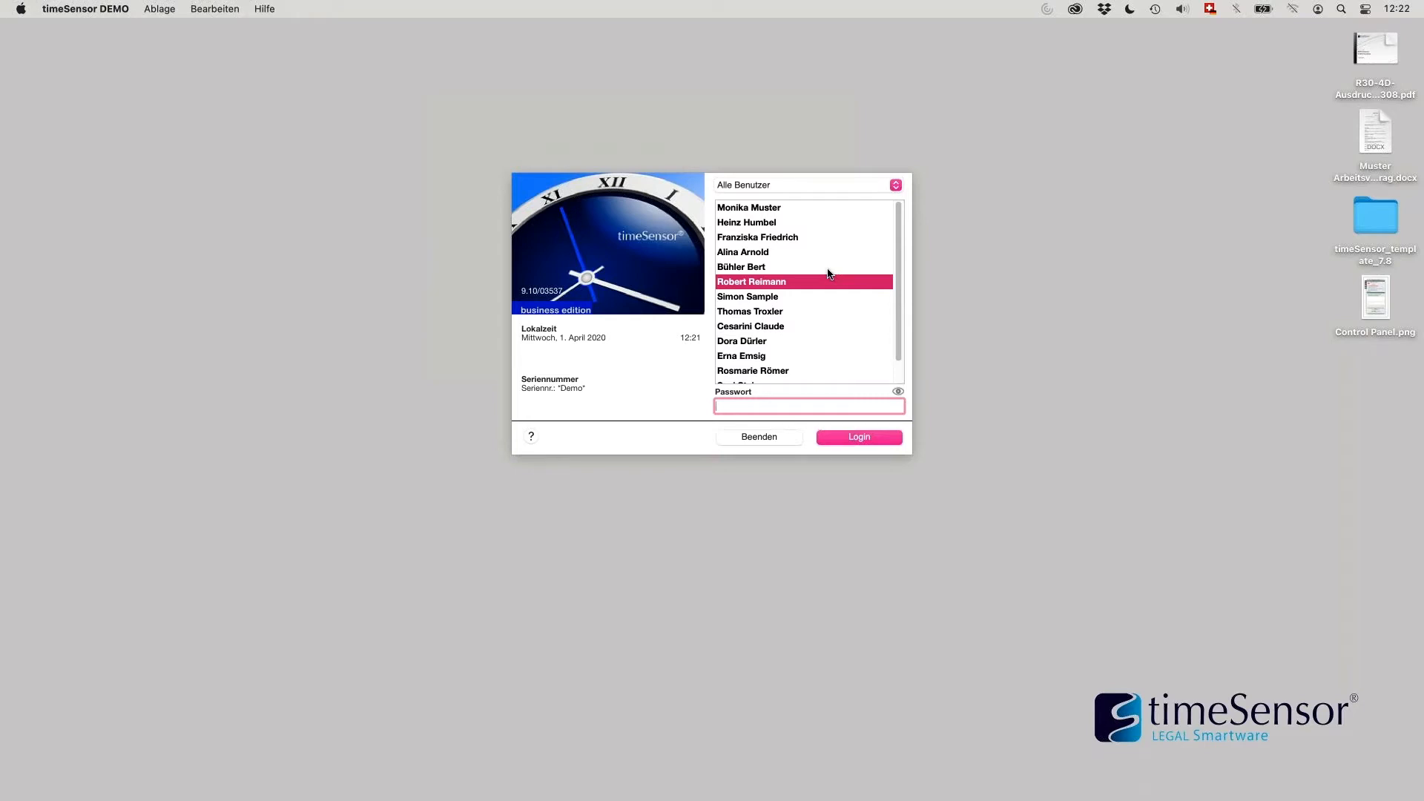
click(771, 209)
click(791, 282)
click(879, 444)
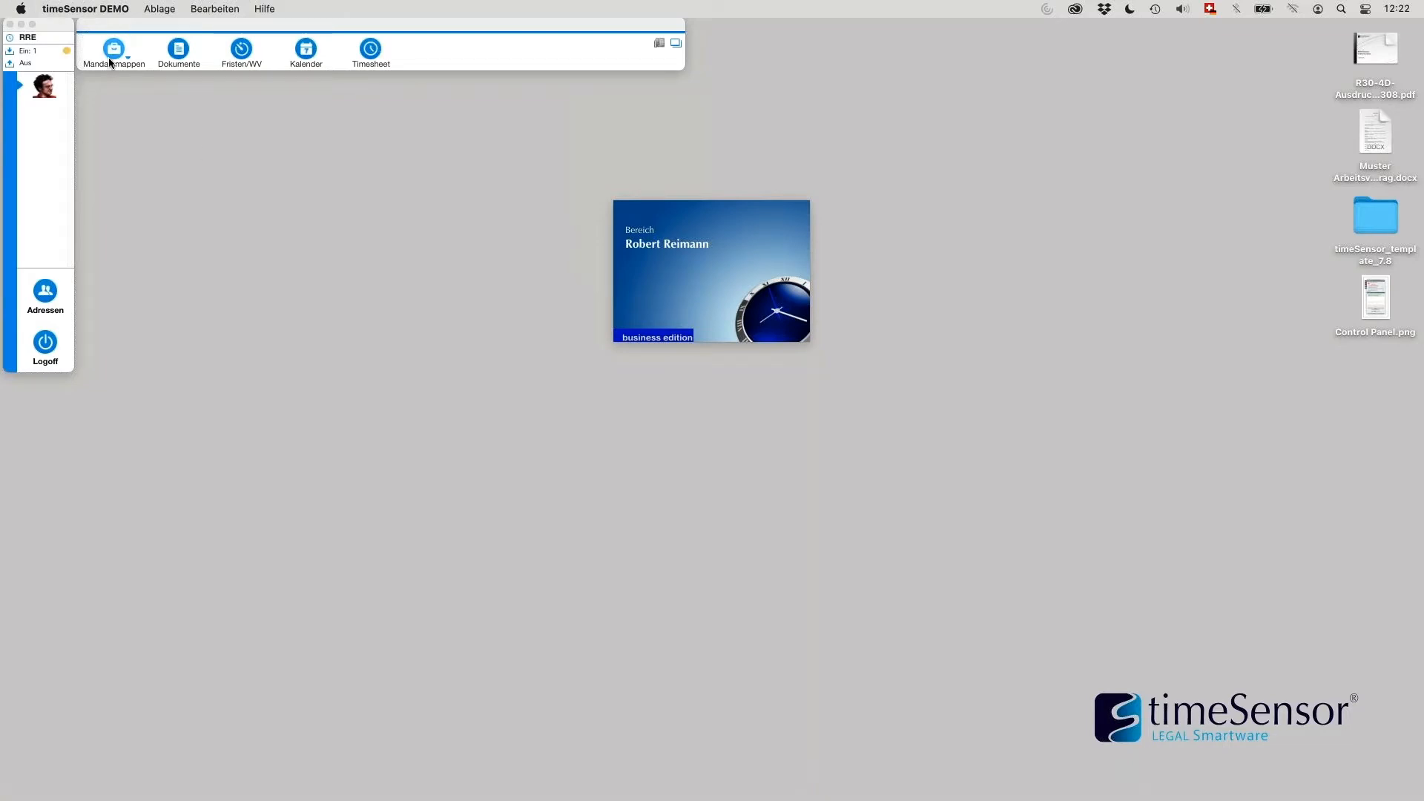
Step: Open the incoming ticket "Vollmacht erstellen" and go to its linked matter folder
click(54, 52)
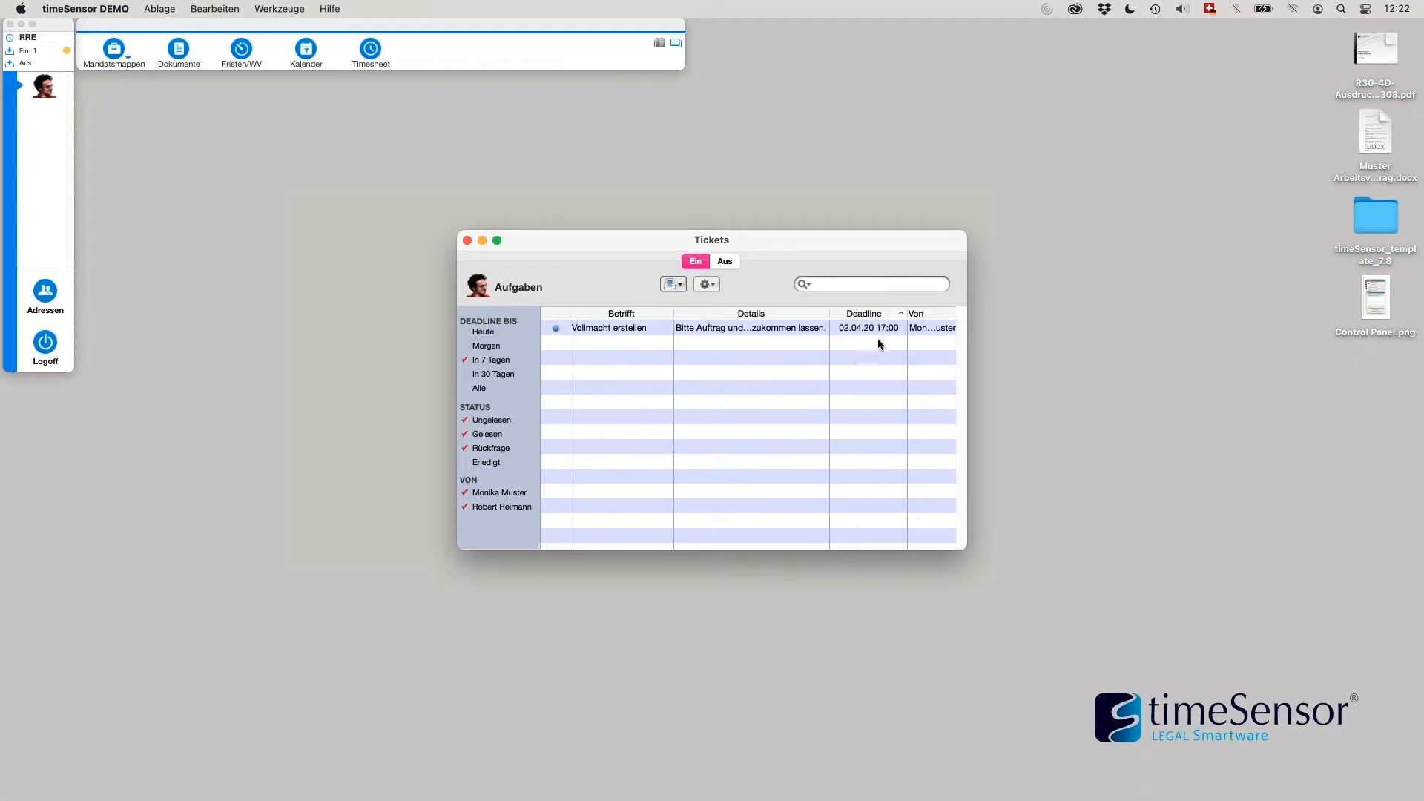
click(852, 330)
click(855, 337)
double_click(777, 331)
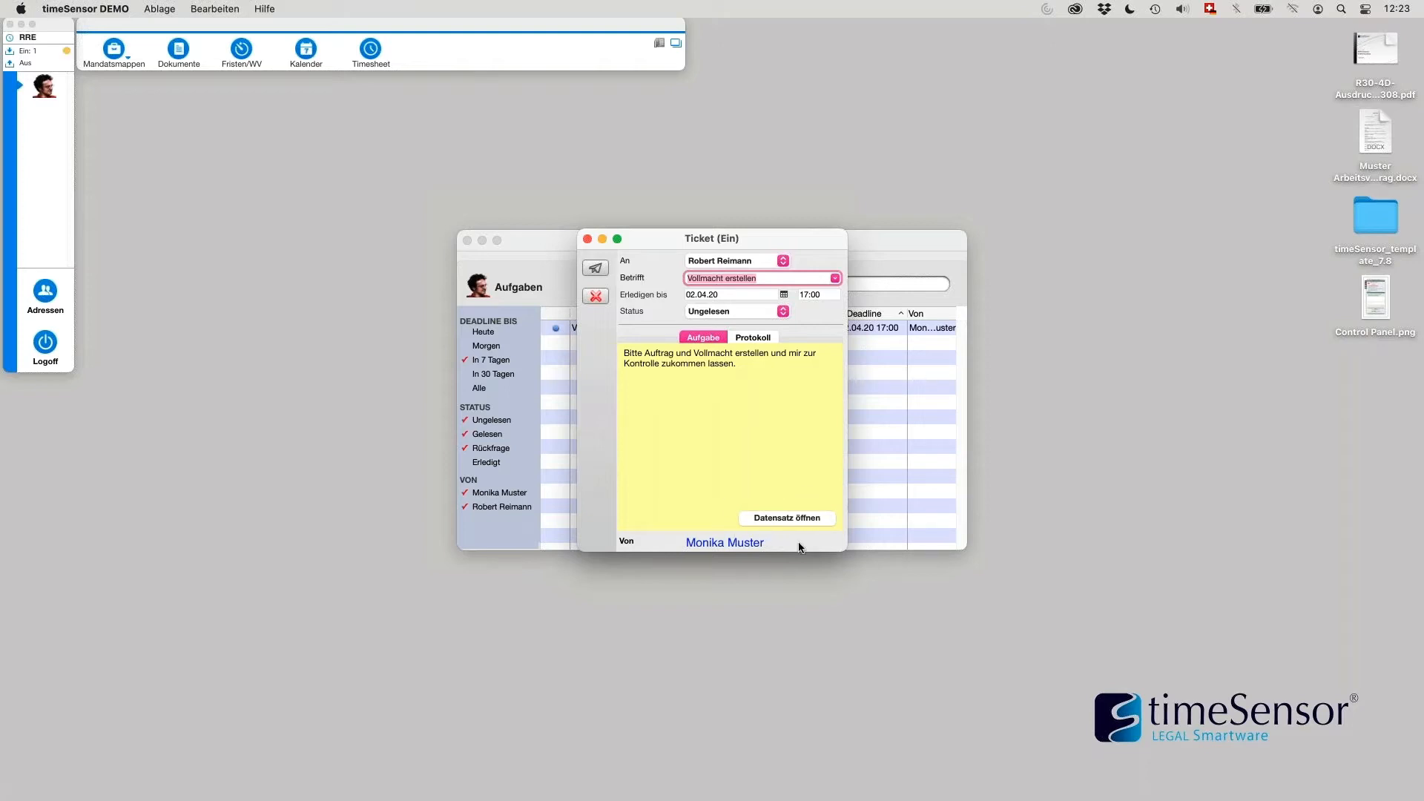
click(788, 518)
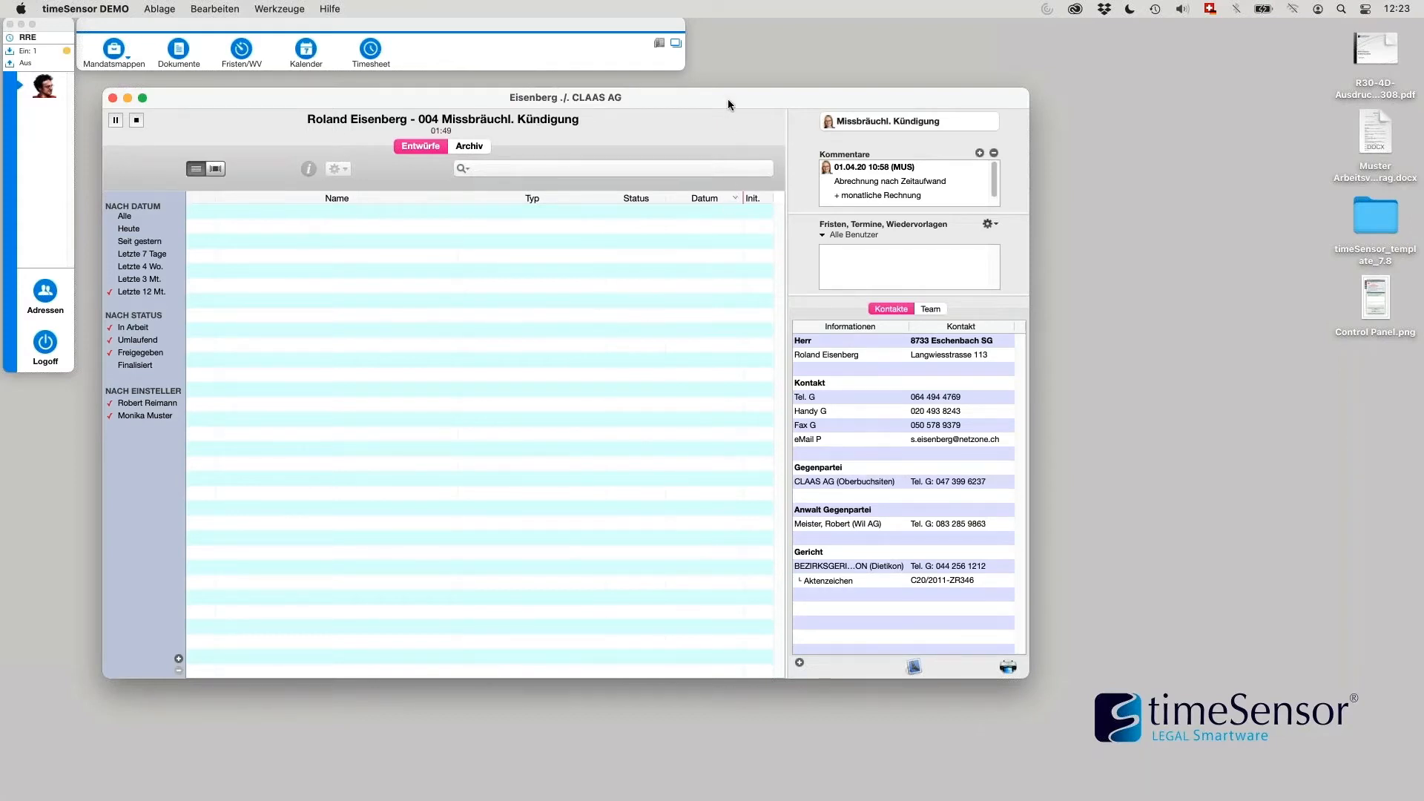
drag(728, 99, 719, 98)
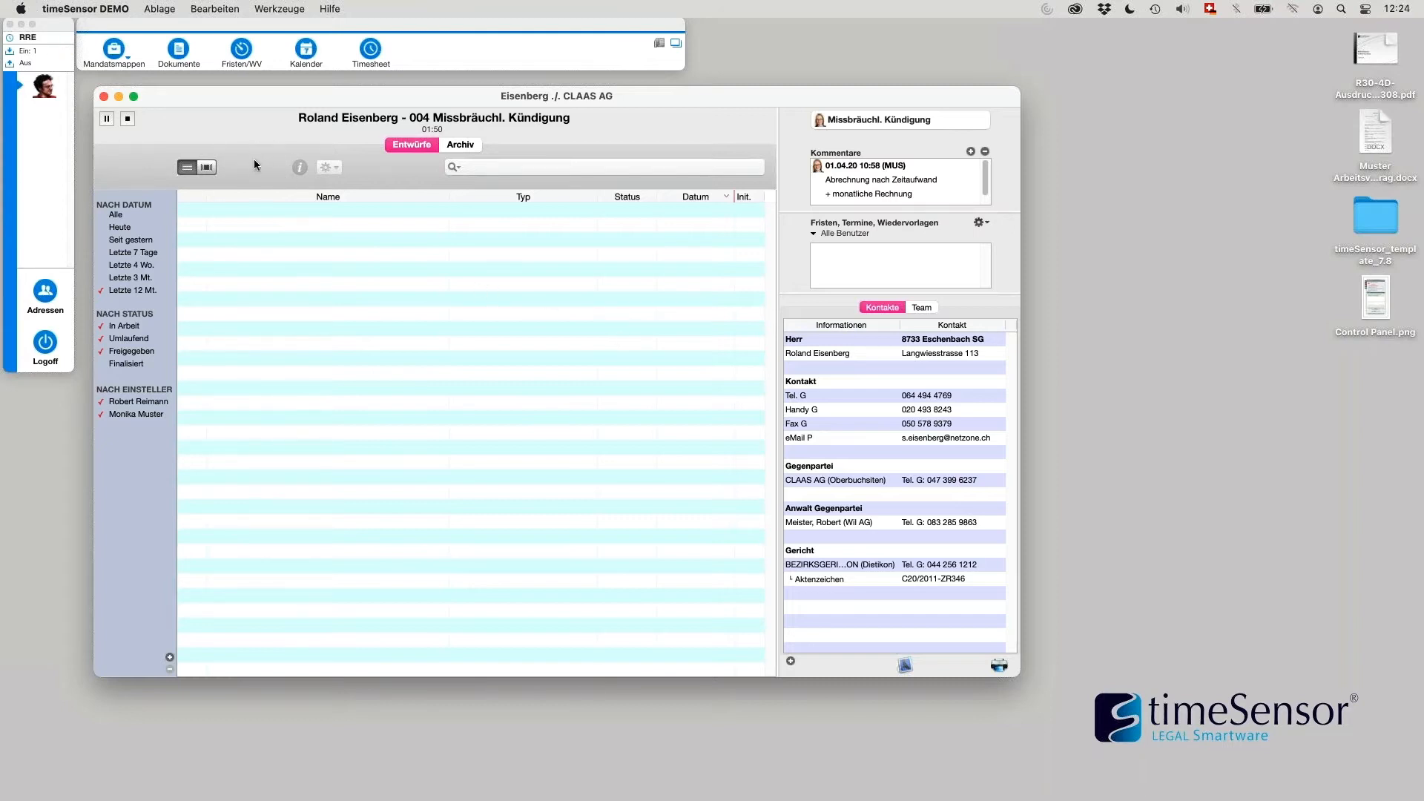
Step: Find the matter folder with "Unser Zeichen" 004 and open it
click(47, 94)
click(127, 55)
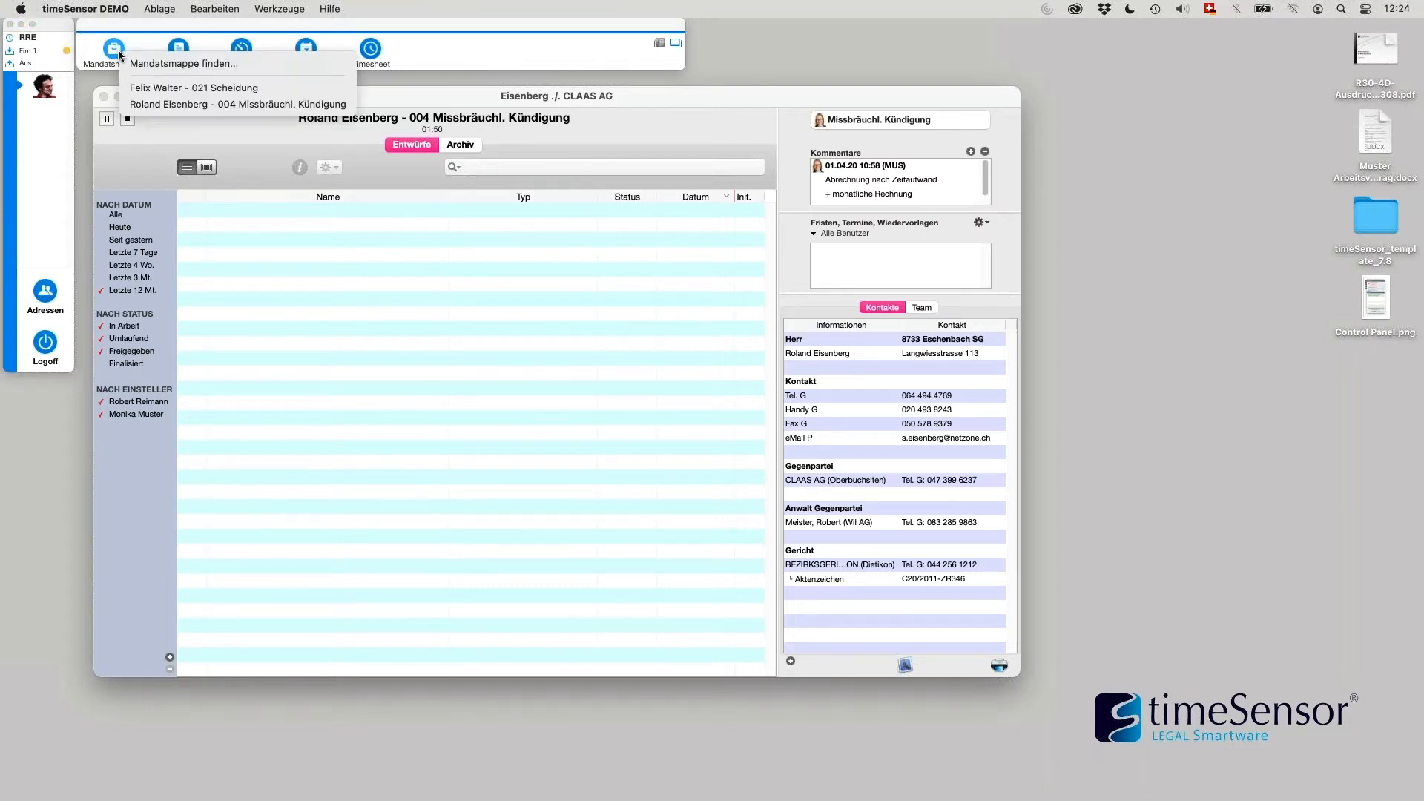
click(134, 65)
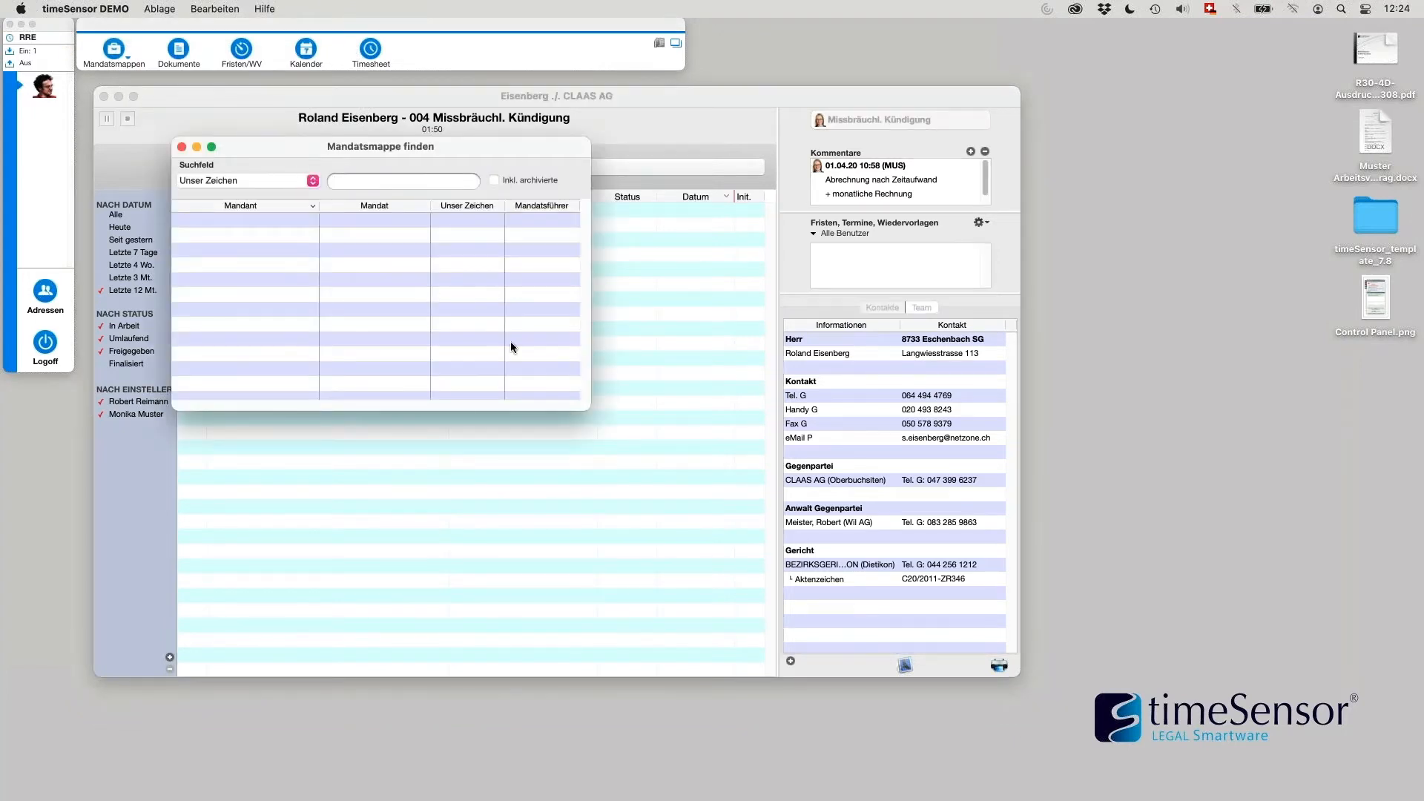
drag(590, 409, 701, 478)
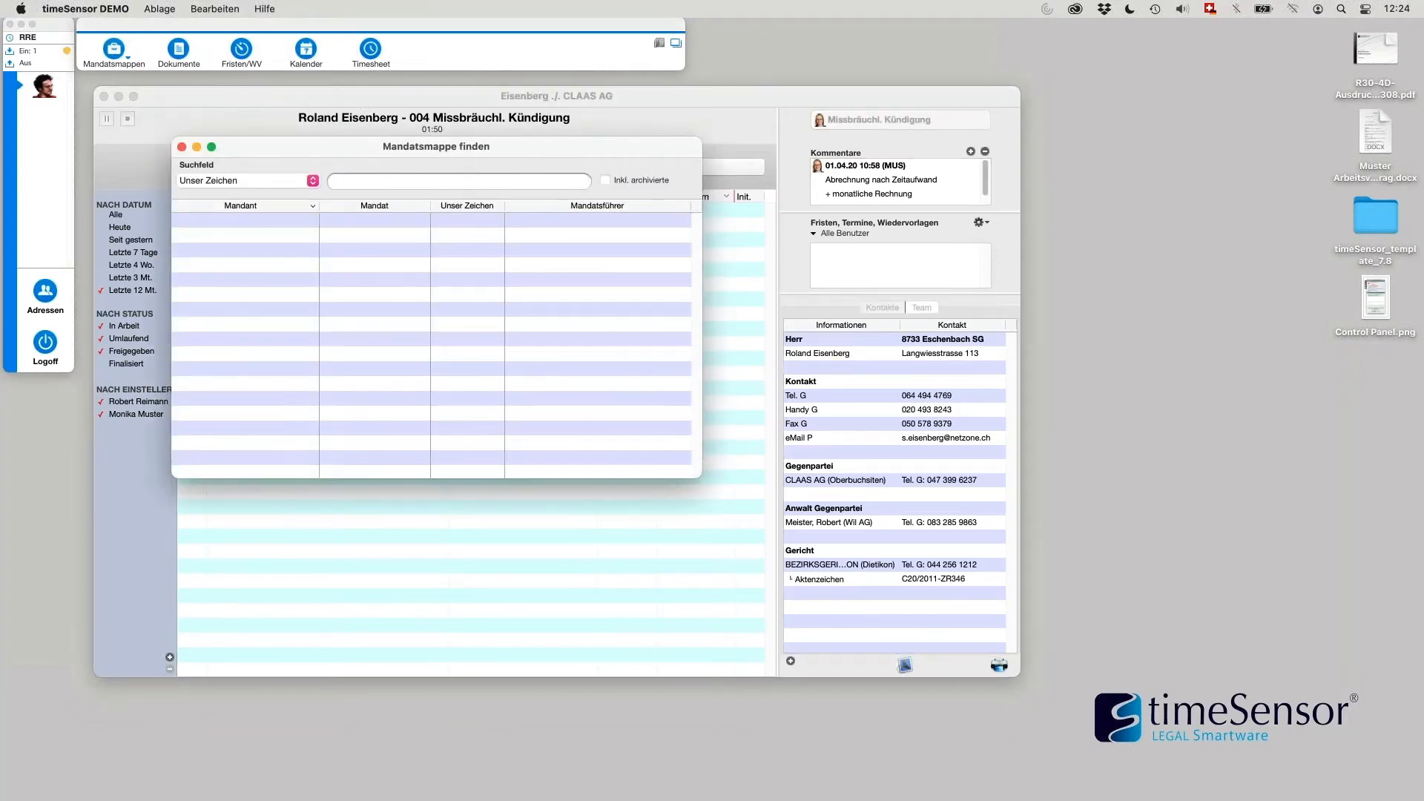
click(309, 180)
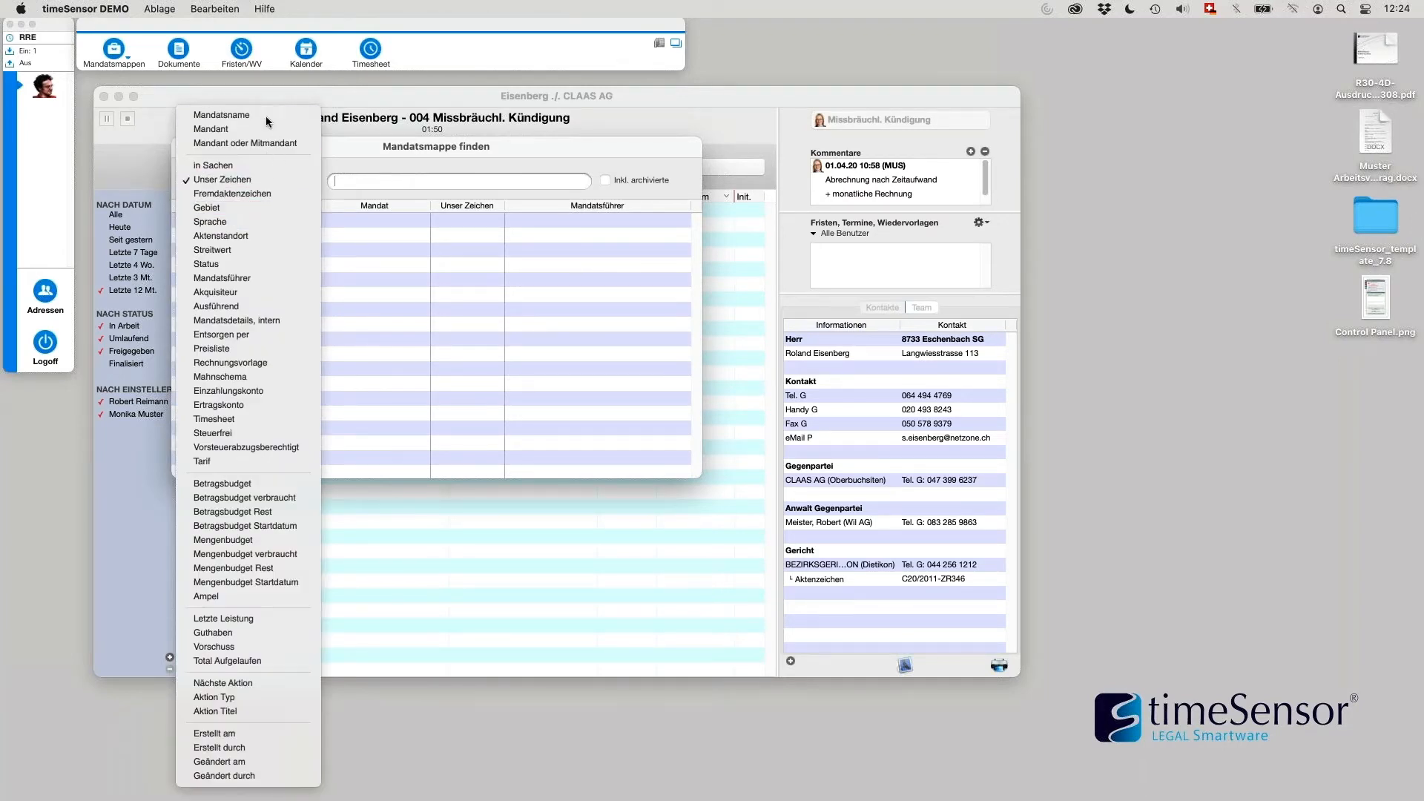
click(265, 178)
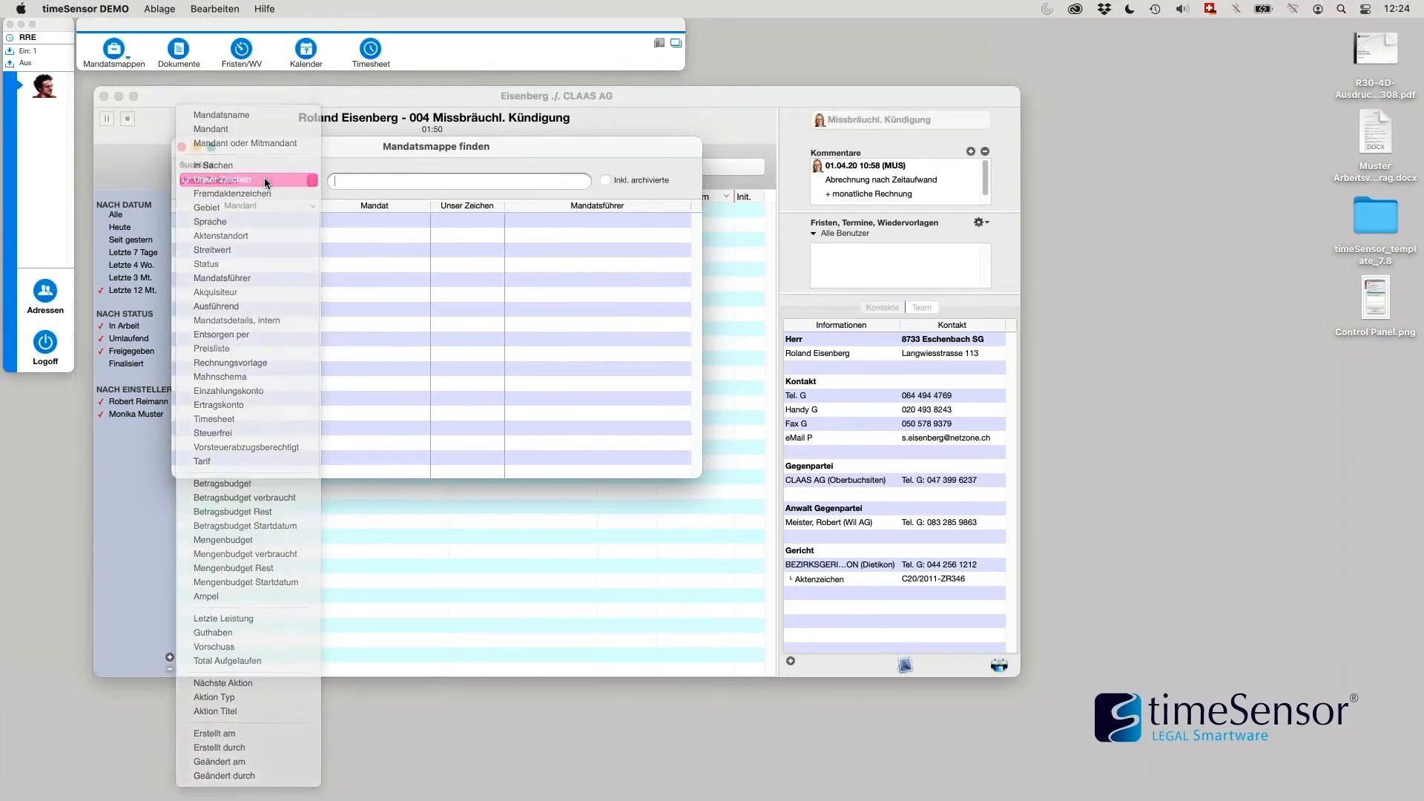
text(004)
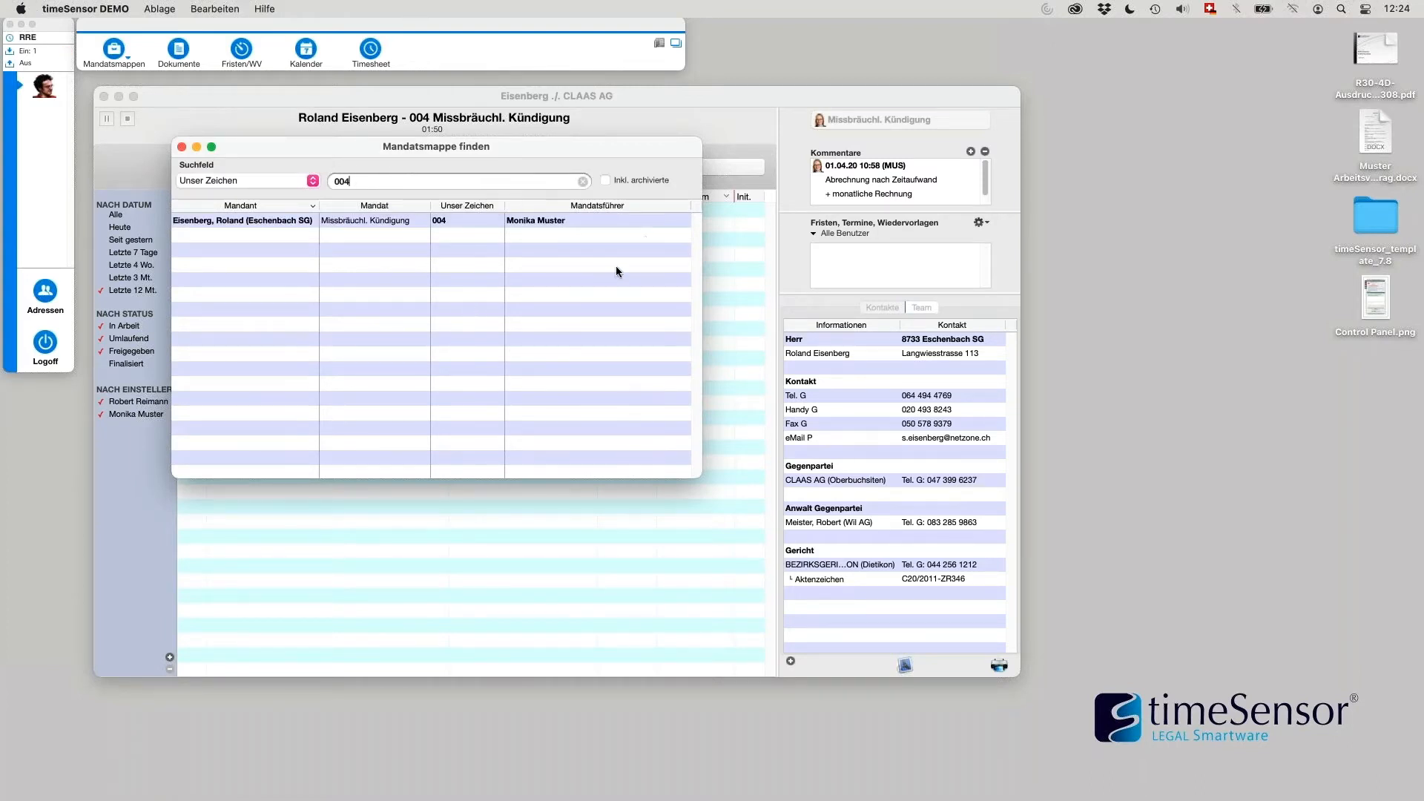
click(558, 222)
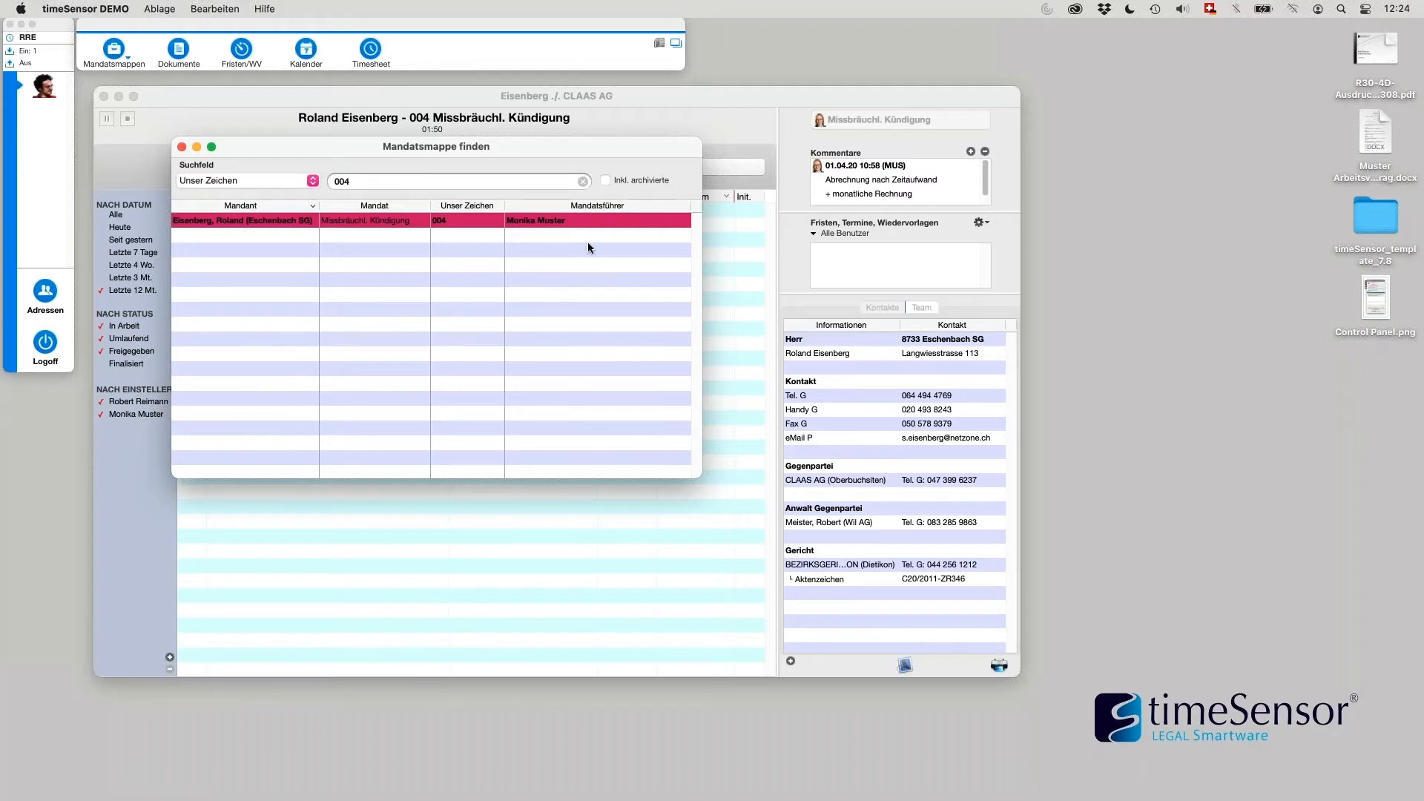
key(Return)
drag(493, 98, 562, 98)
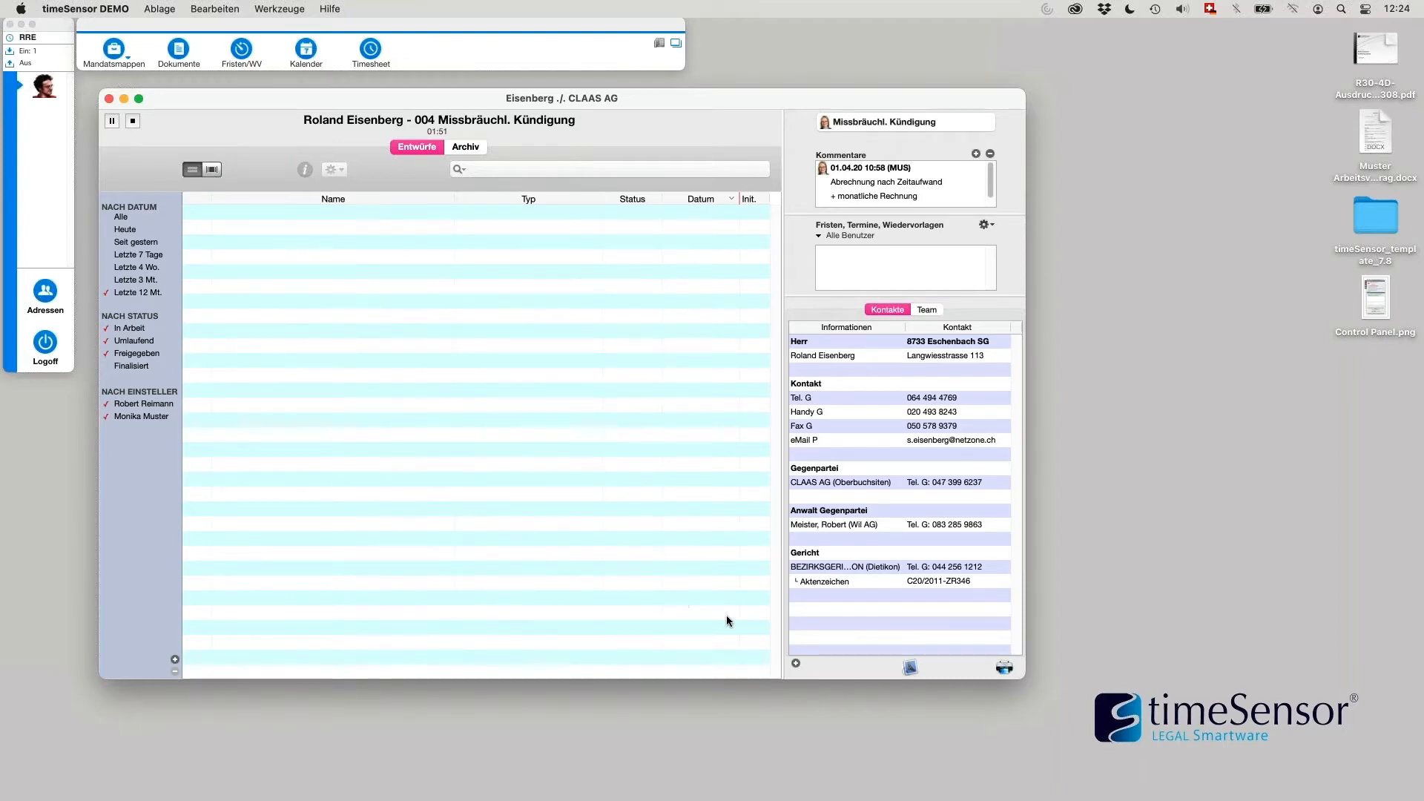
Step: Create a draft from the "Auftrag und Vollmacht" template in the matter folder and enlarge the draft's window
click(1004, 672)
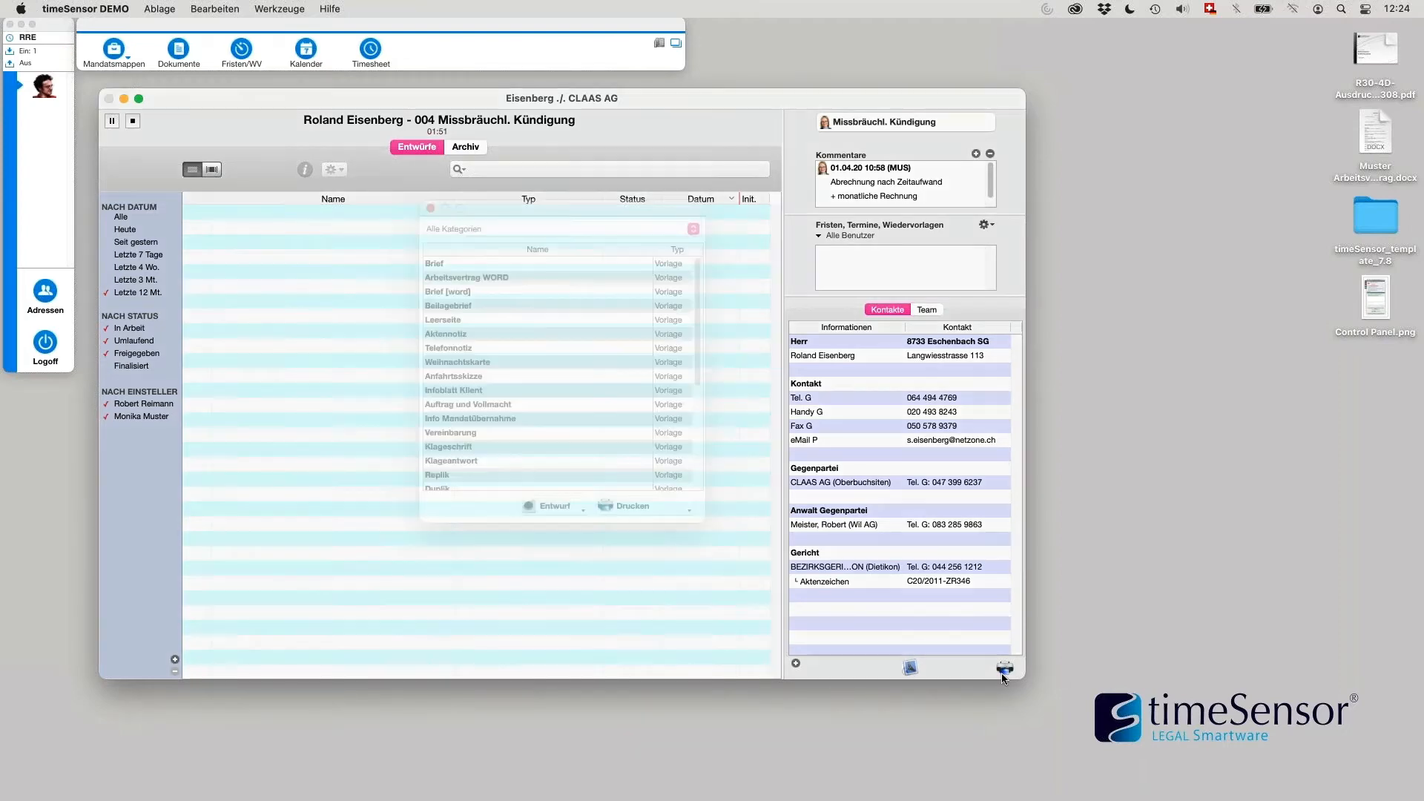
click(431, 230)
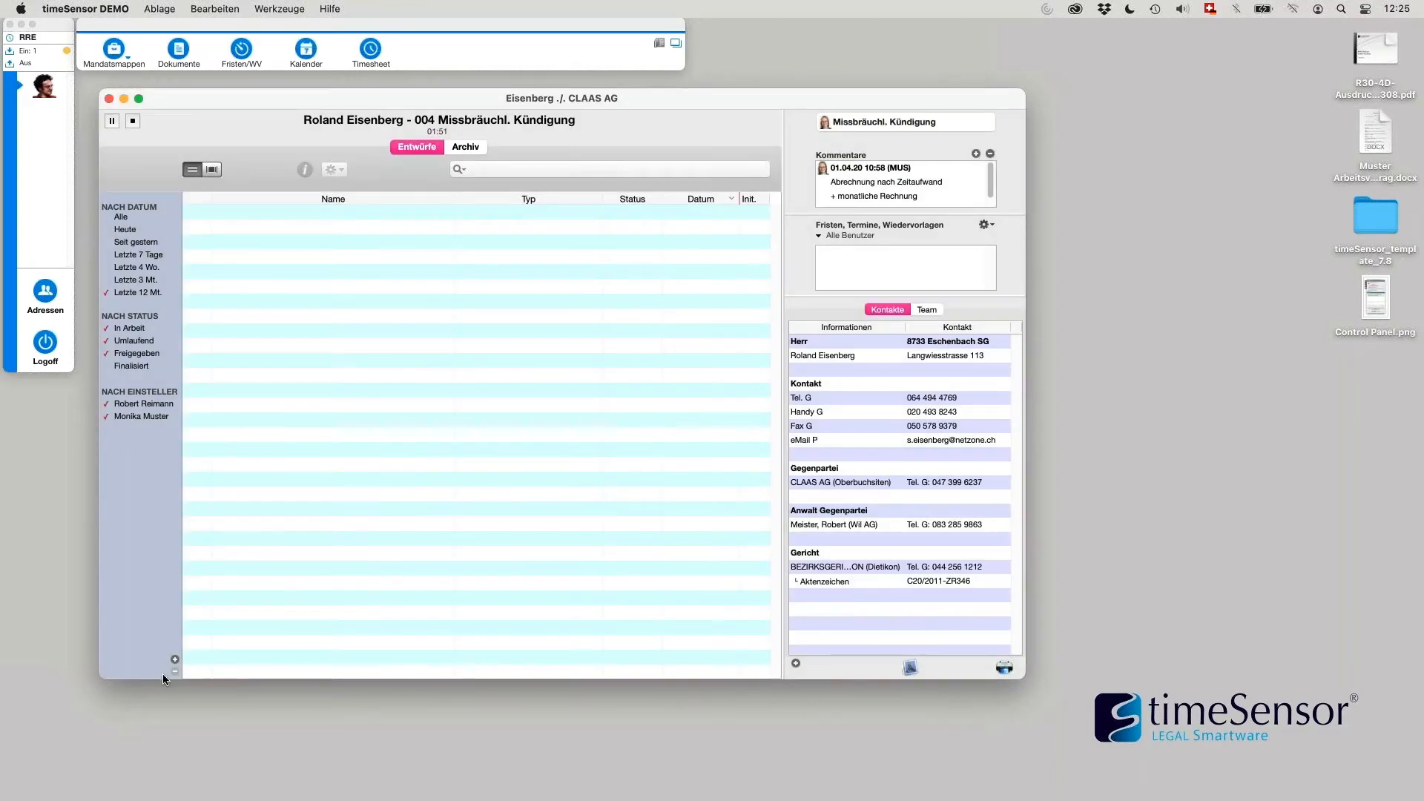
click(175, 660)
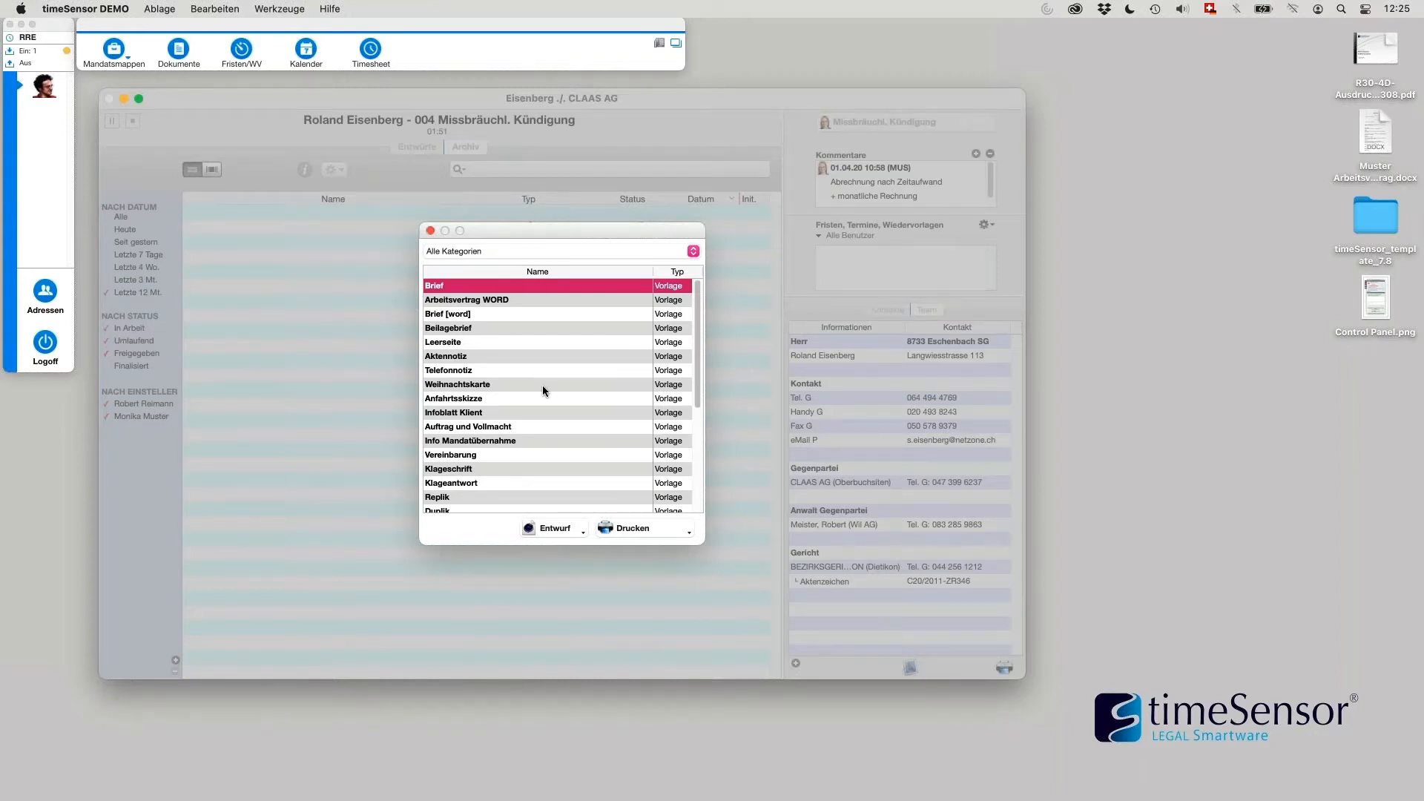
click(544, 429)
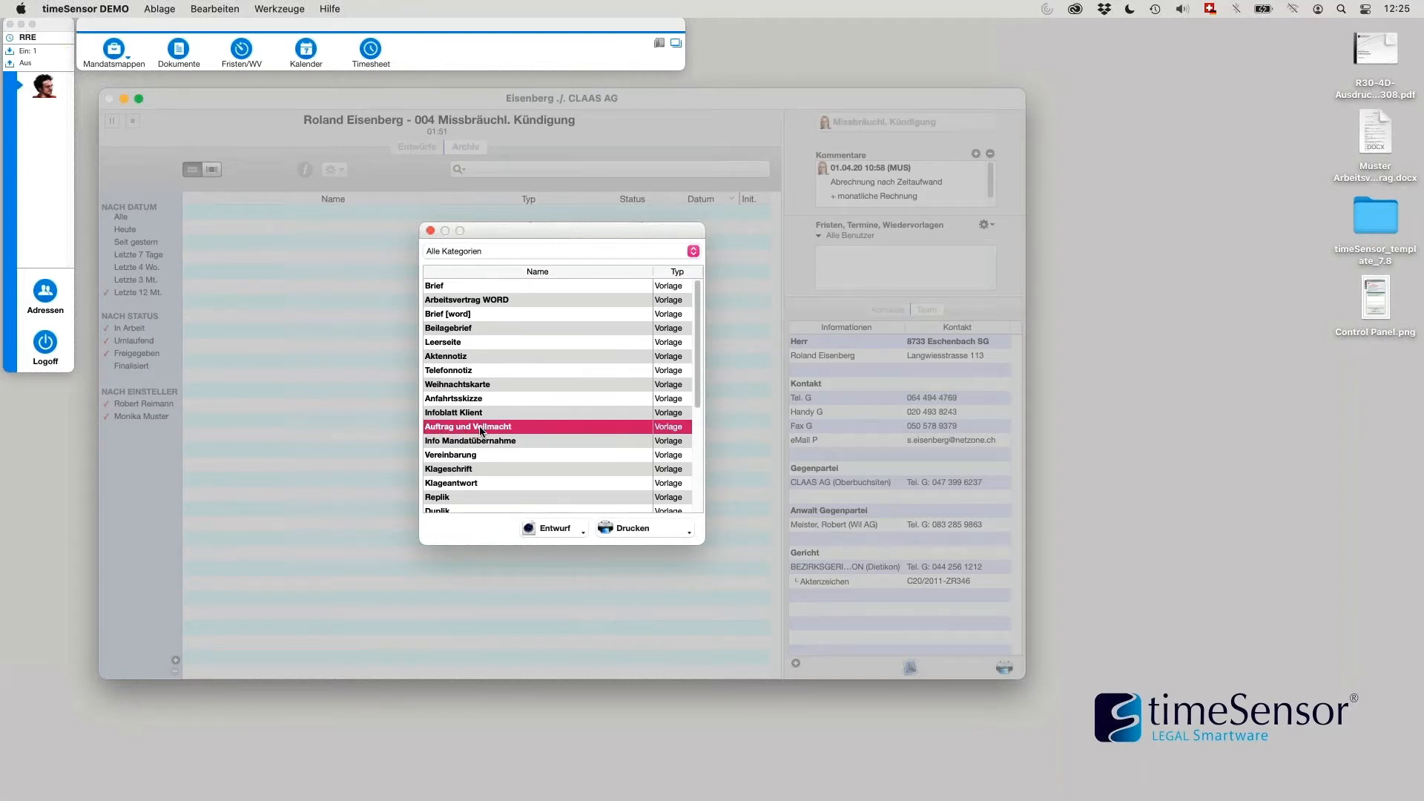
click(552, 528)
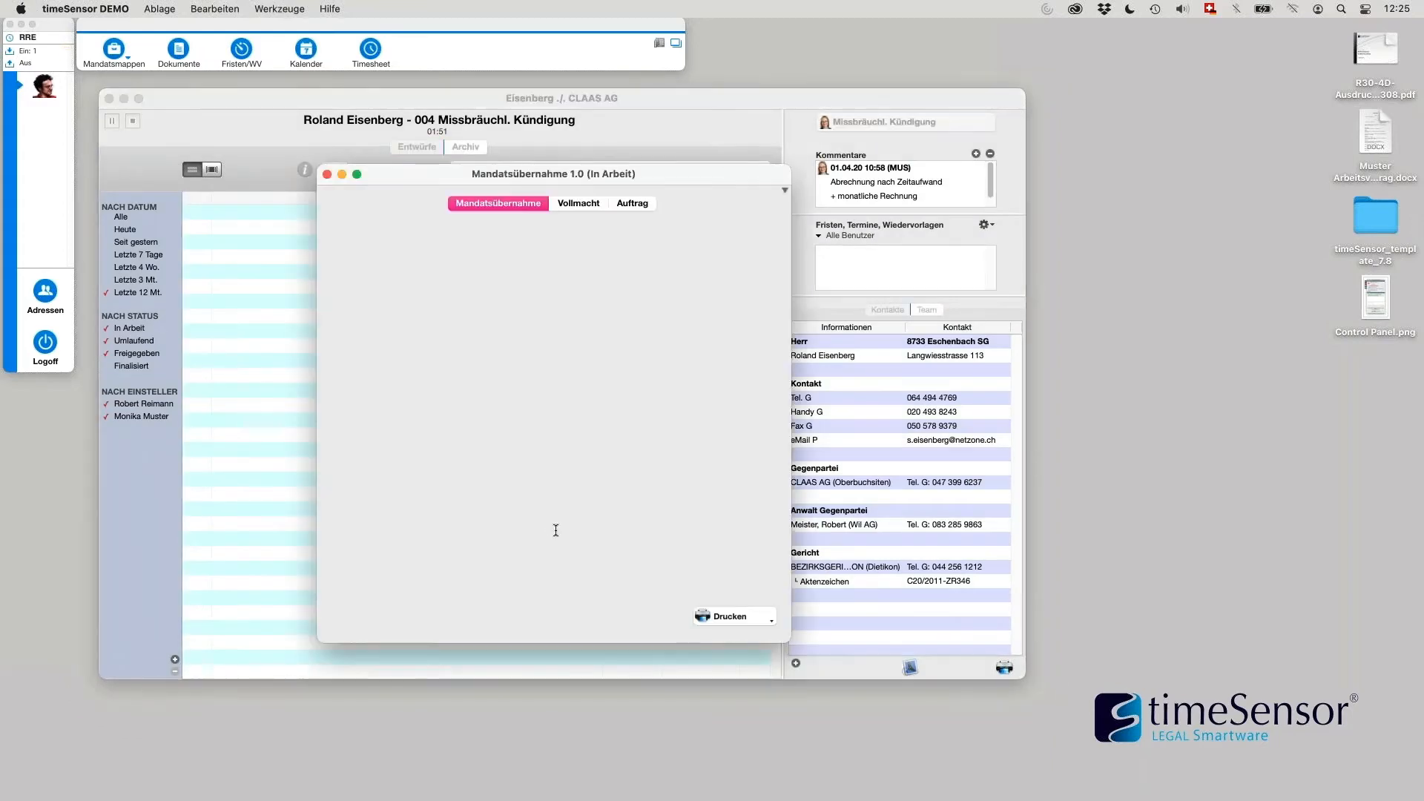
drag(785, 170, 905, 89)
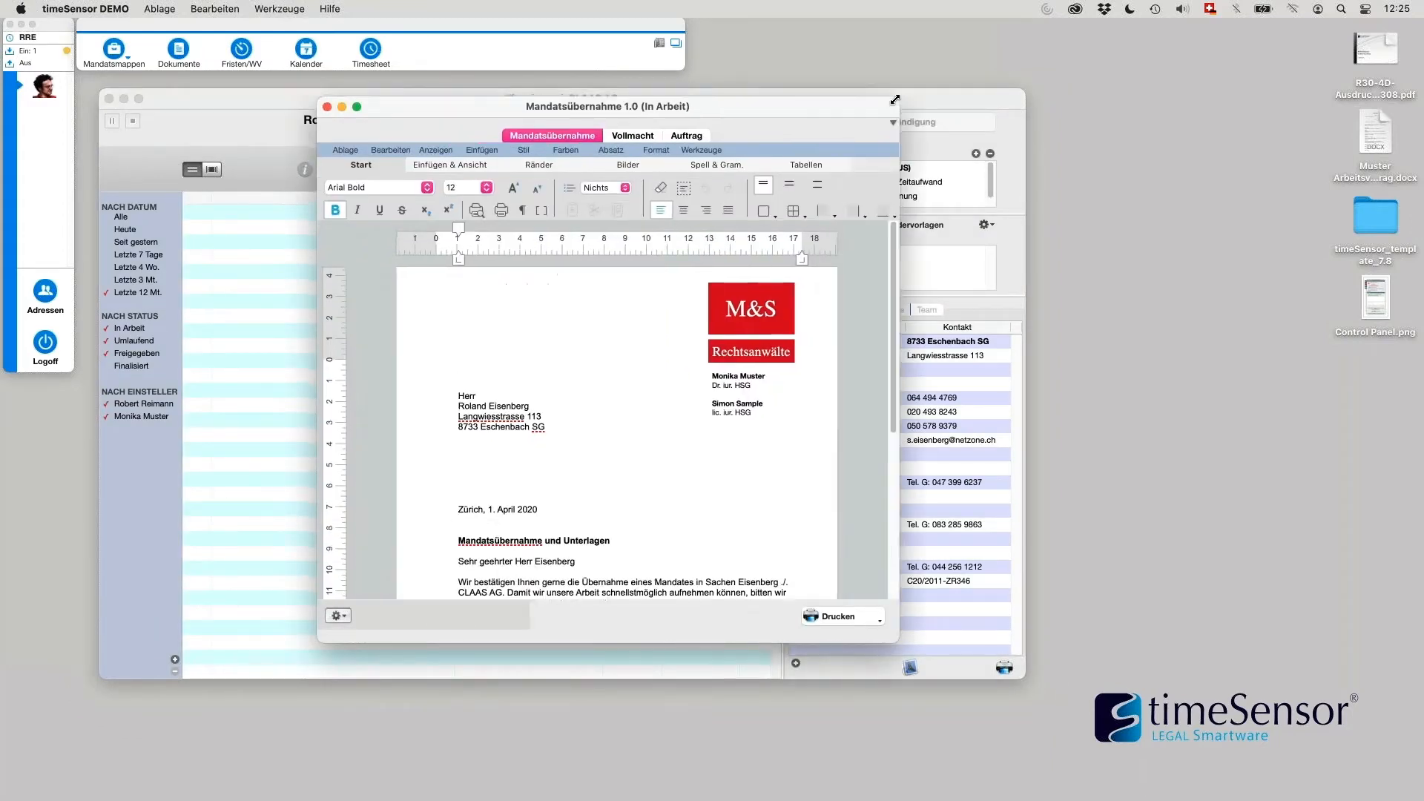
drag(902, 639, 916, 740)
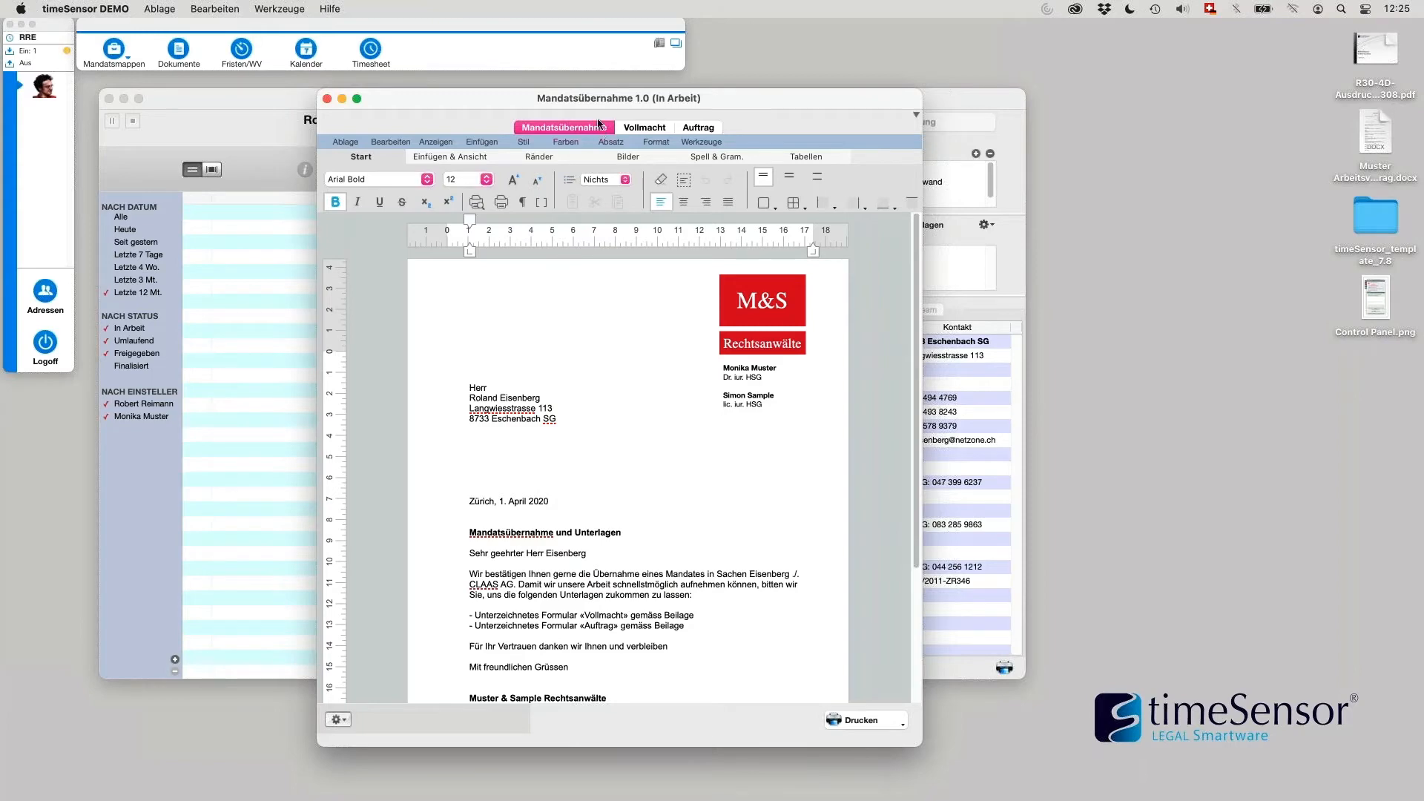
Step: Review the draft's Mandatsübernahme, Vollmacht and Auftrag documents, including the recipient address and the end of the cover letter
click(659, 131)
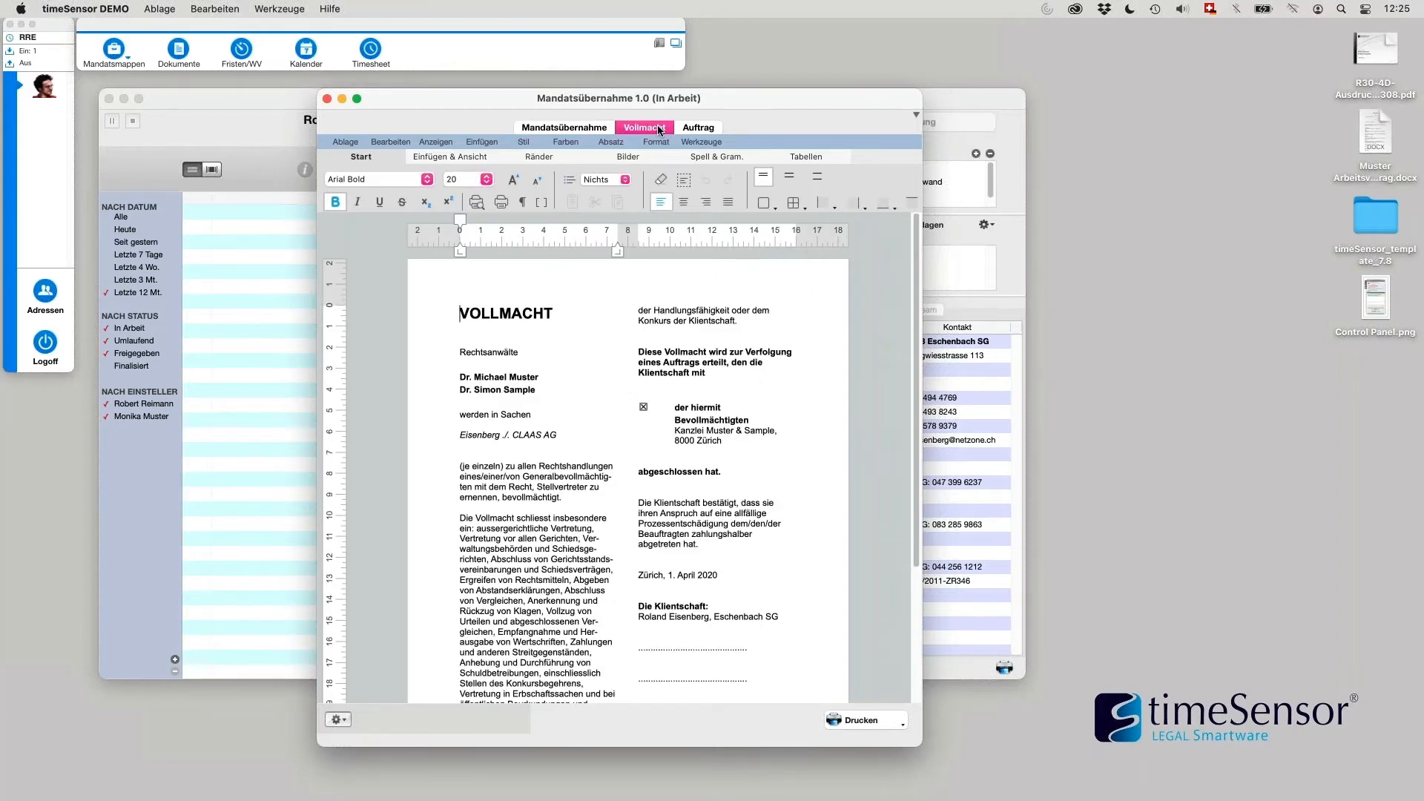
click(697, 131)
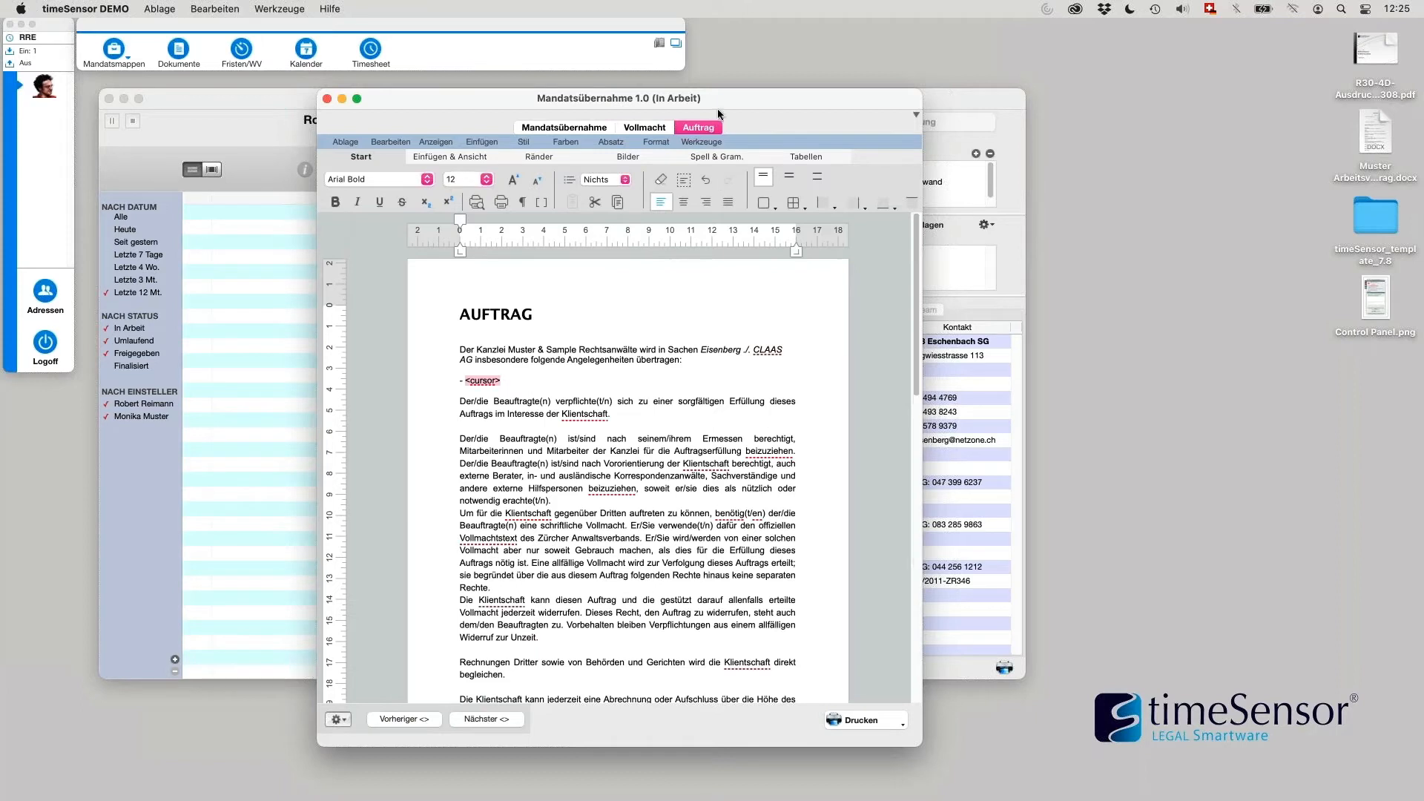
click(568, 131)
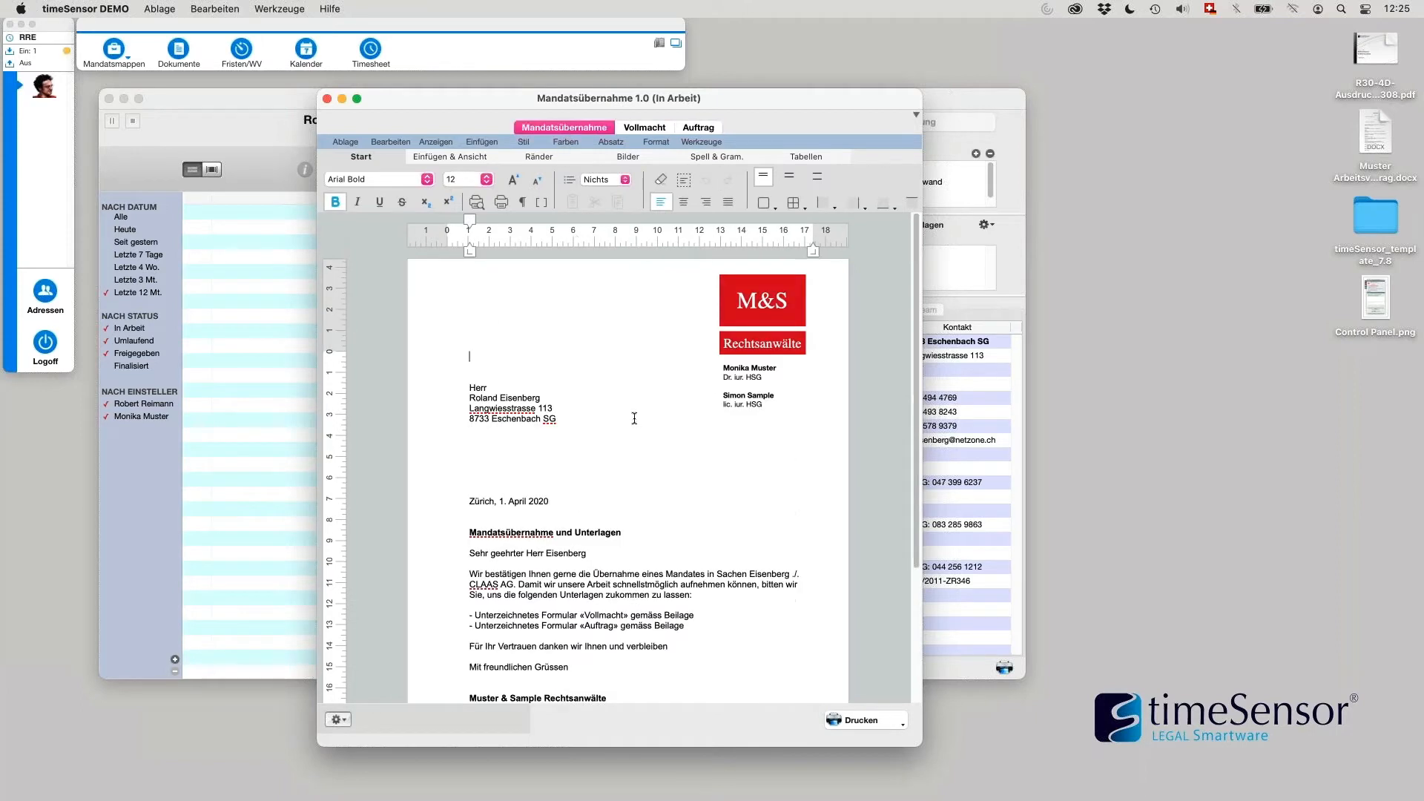
drag(915, 743, 915, 776)
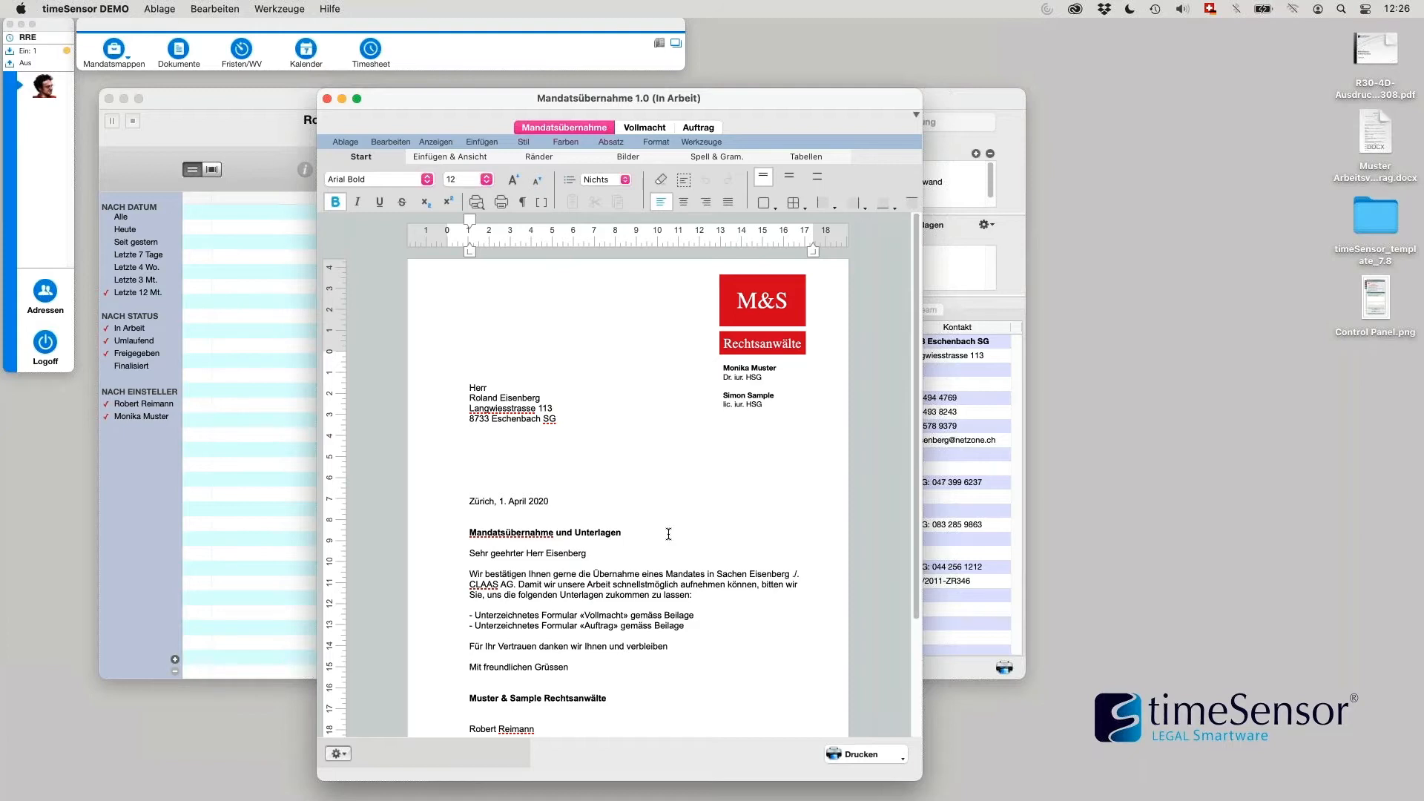
drag(573, 423, 454, 398)
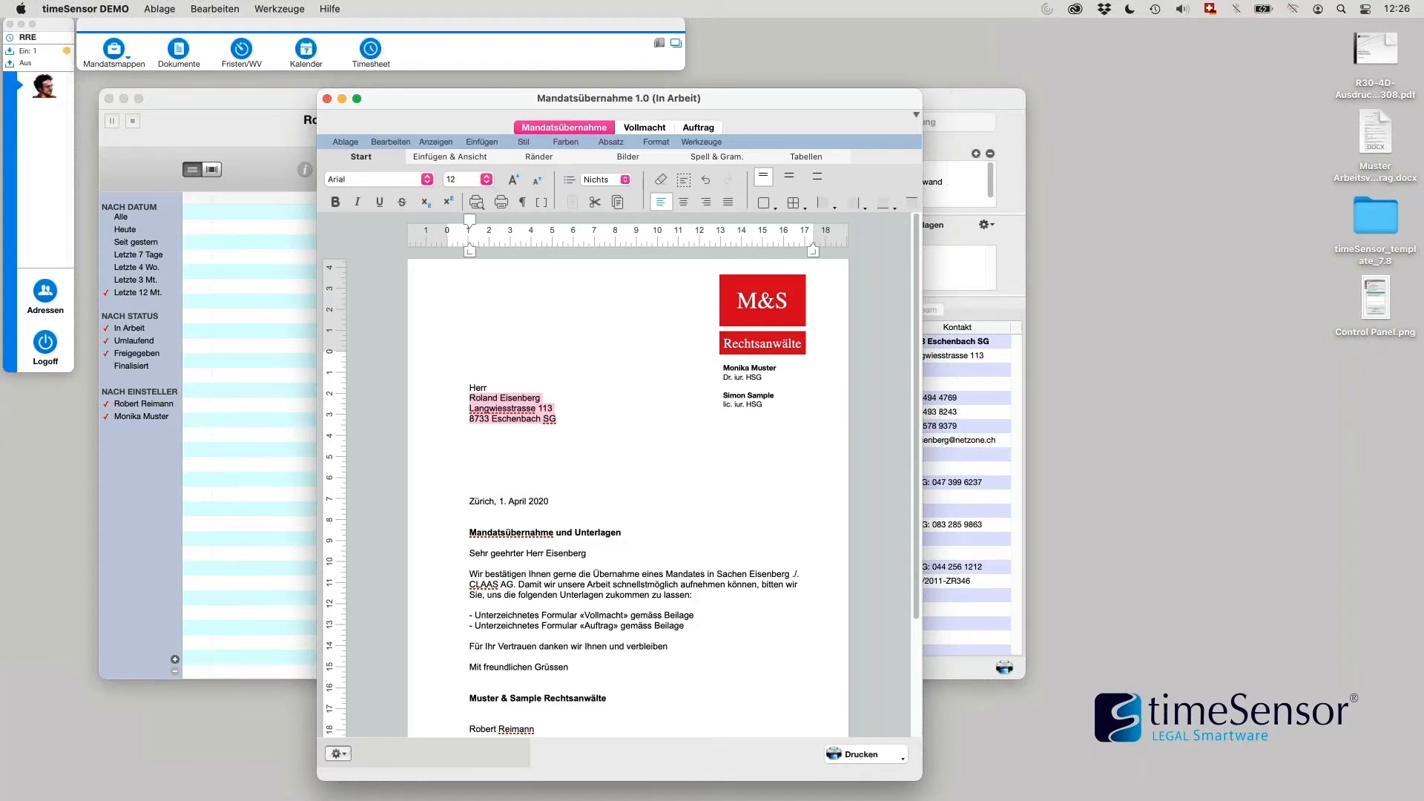
scroll(626, 413, down, 3)
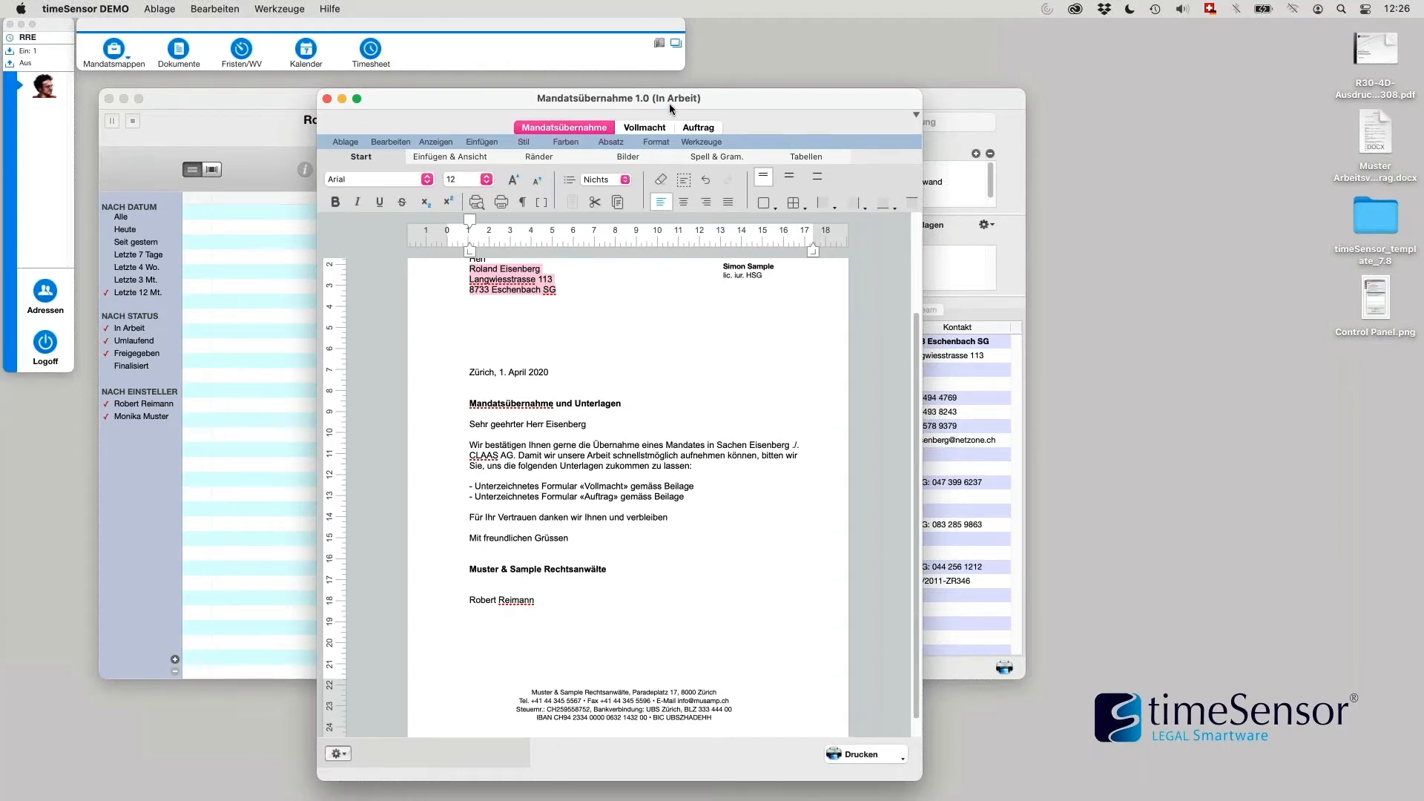
click(659, 127)
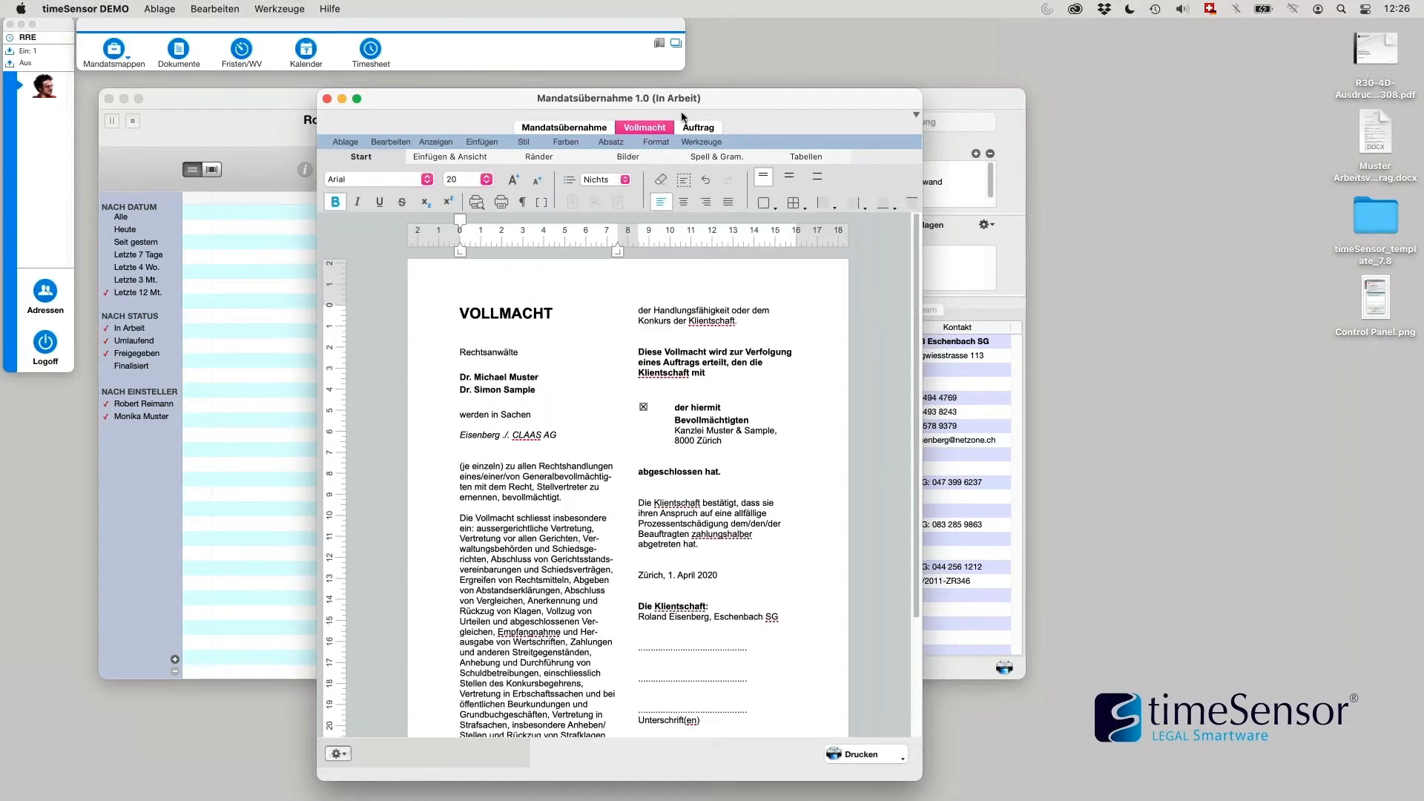
click(698, 129)
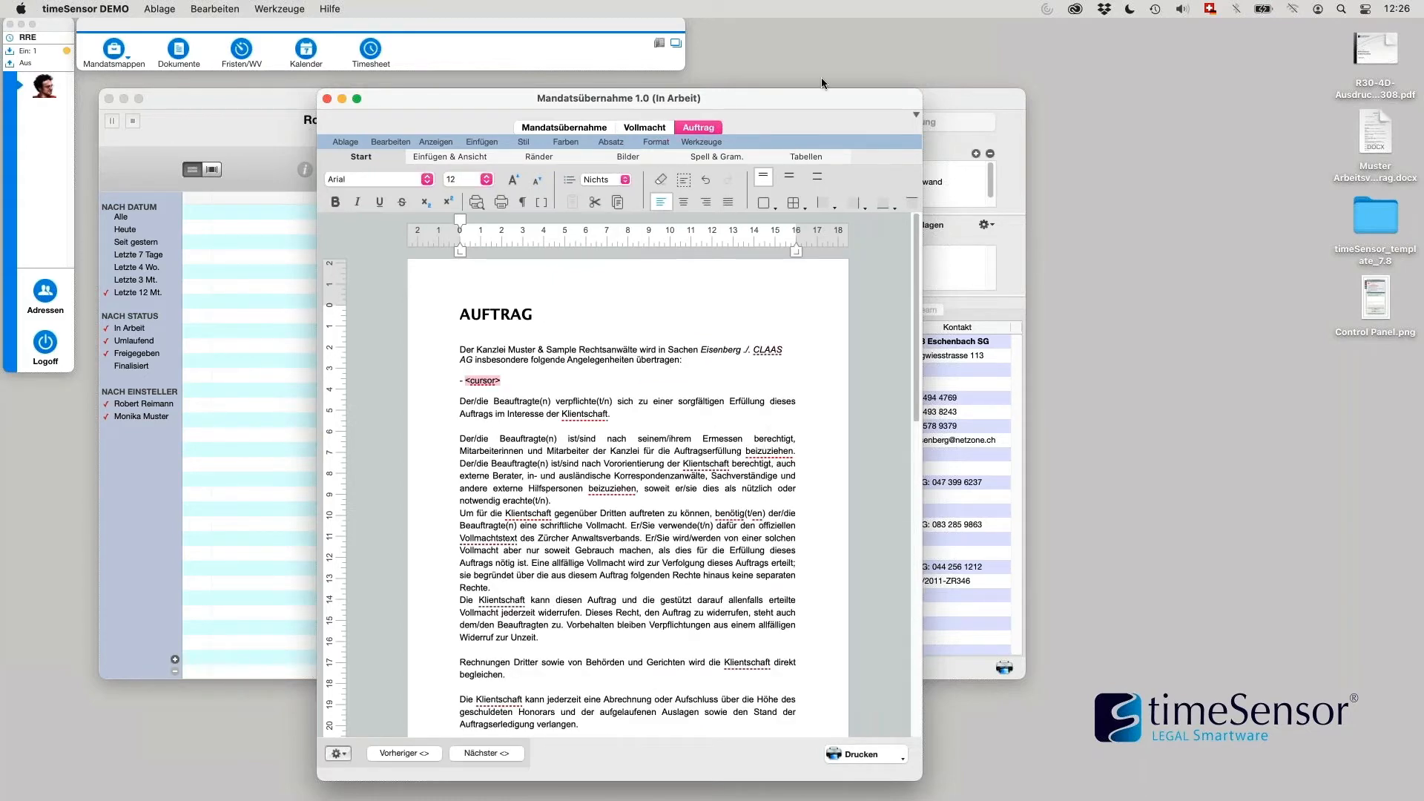
Step: Spread out the draft and matter windows, enlarge the matter's comments and deadlines areas, and return to the Auftrag document
drag(813, 100, 641, 100)
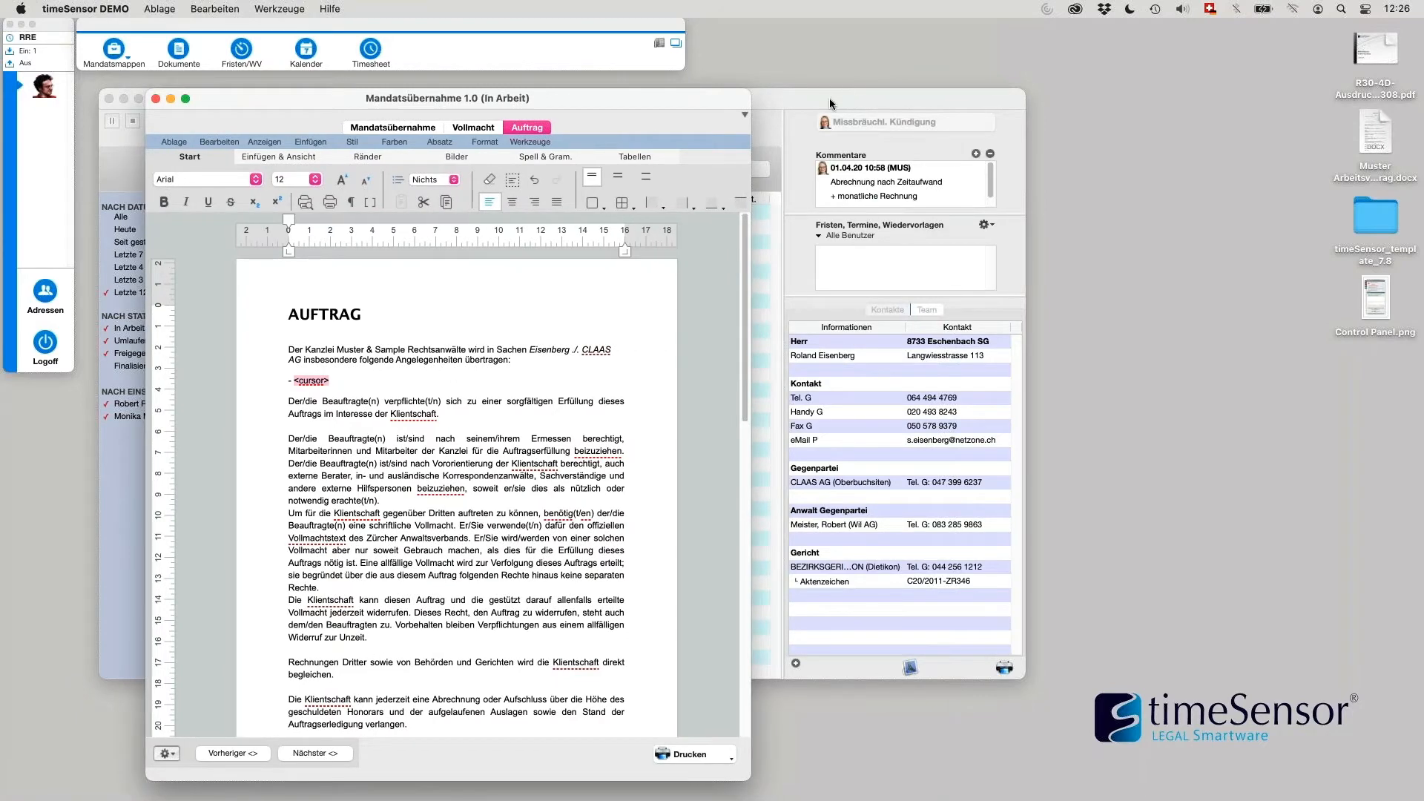
drag(830, 98, 1111, 98)
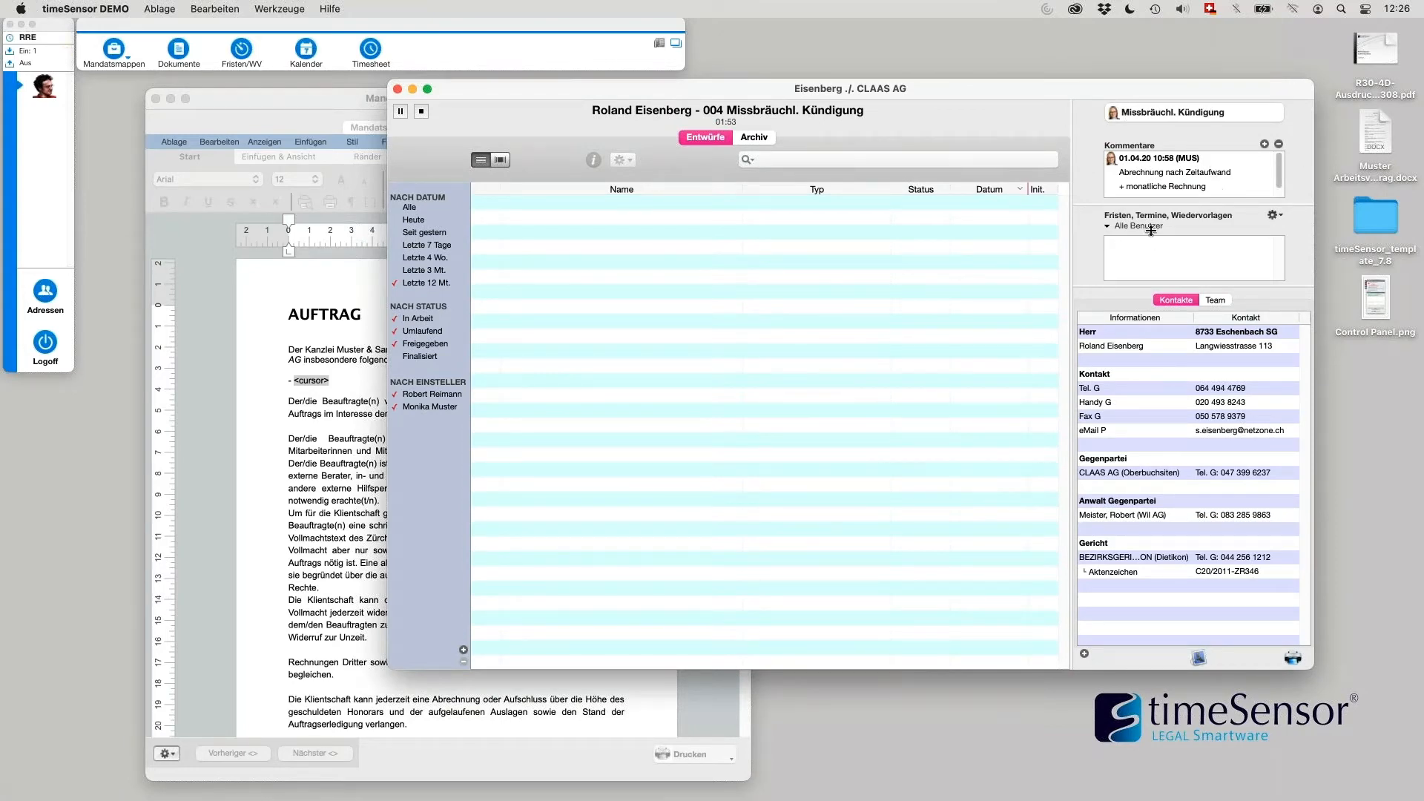
drag(1127, 288, 1135, 441)
drag(1142, 205, 1150, 352)
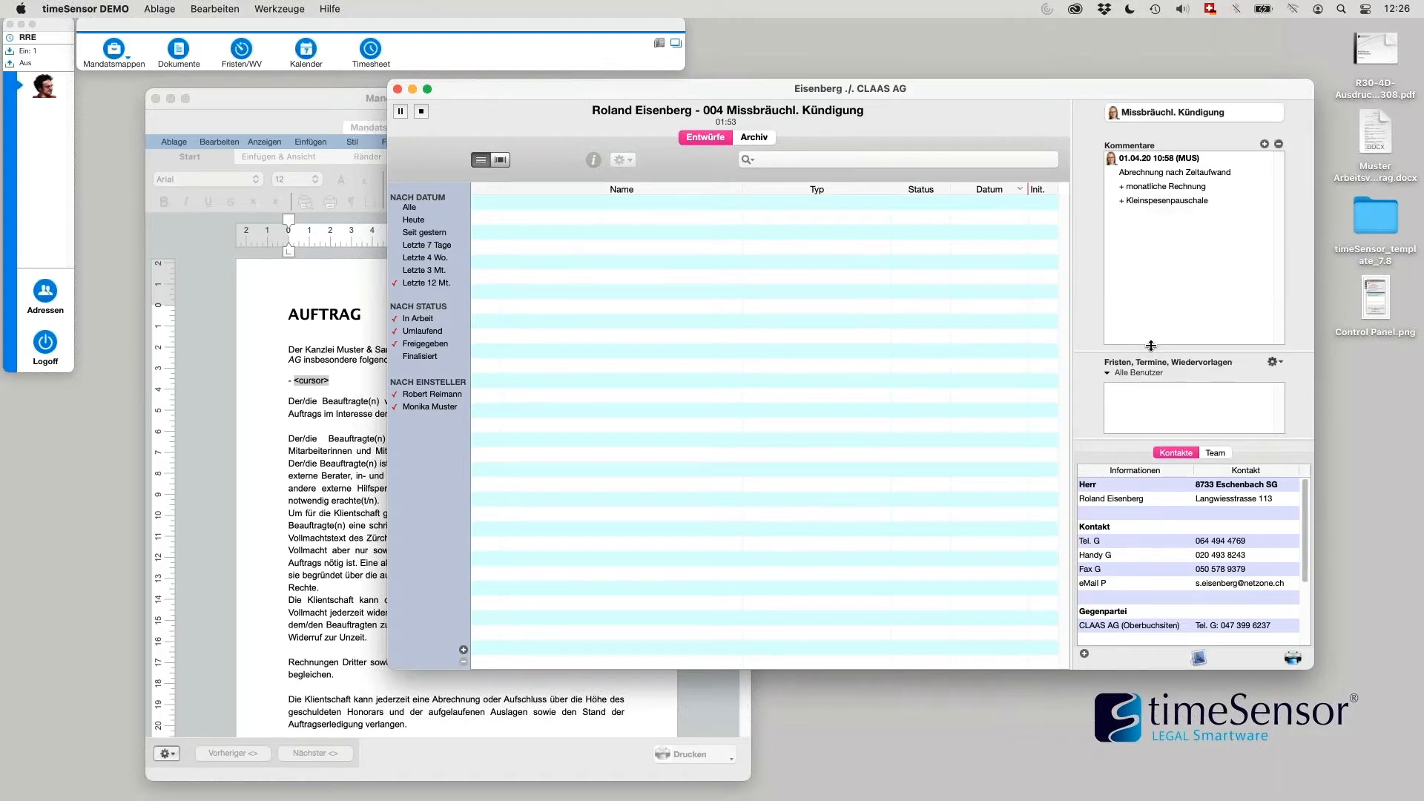
drag(1137, 437, 1142, 509)
mouse_move(1148, 352)
mouse_down()
mouse_move(1145, 449)
mouse_move(1142, 285)
mouse_move(1155, 325)
mouse_up()
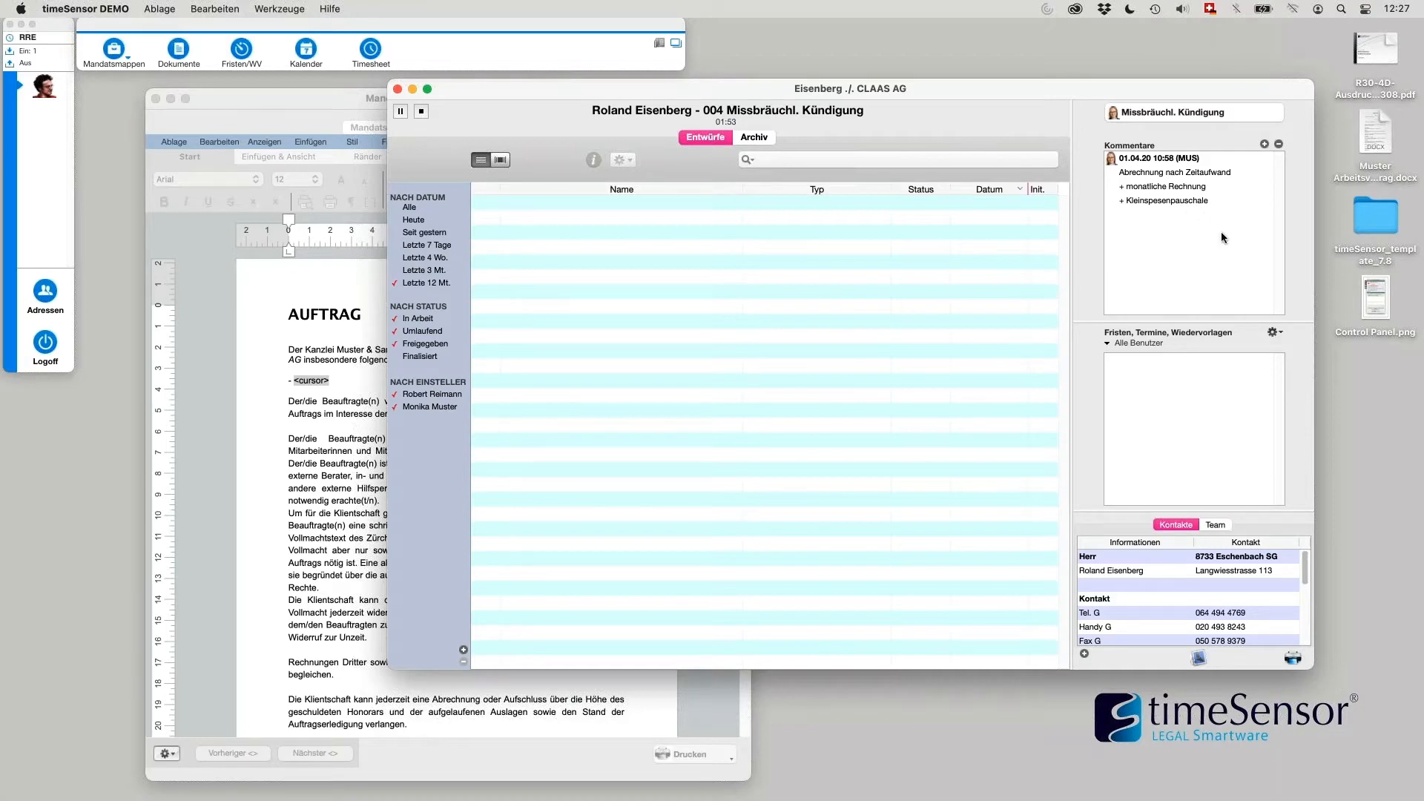
click(291, 323)
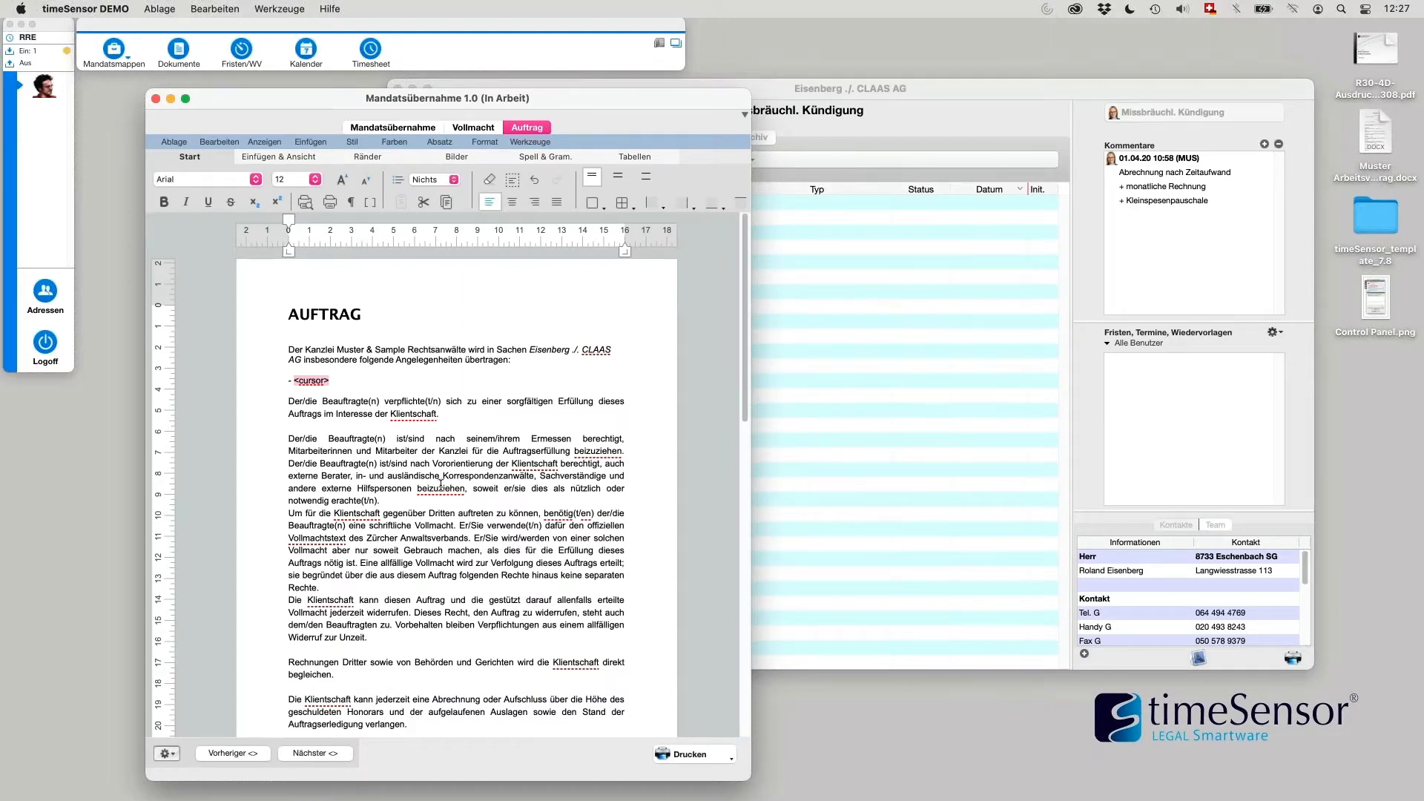
Step: Insert the Honorar text block "nach Zeitaufwand" on the empty line below the Honorar paragraph of the Auftrag document
scroll(445, 483, down, 5)
scroll(445, 481, down, 10)
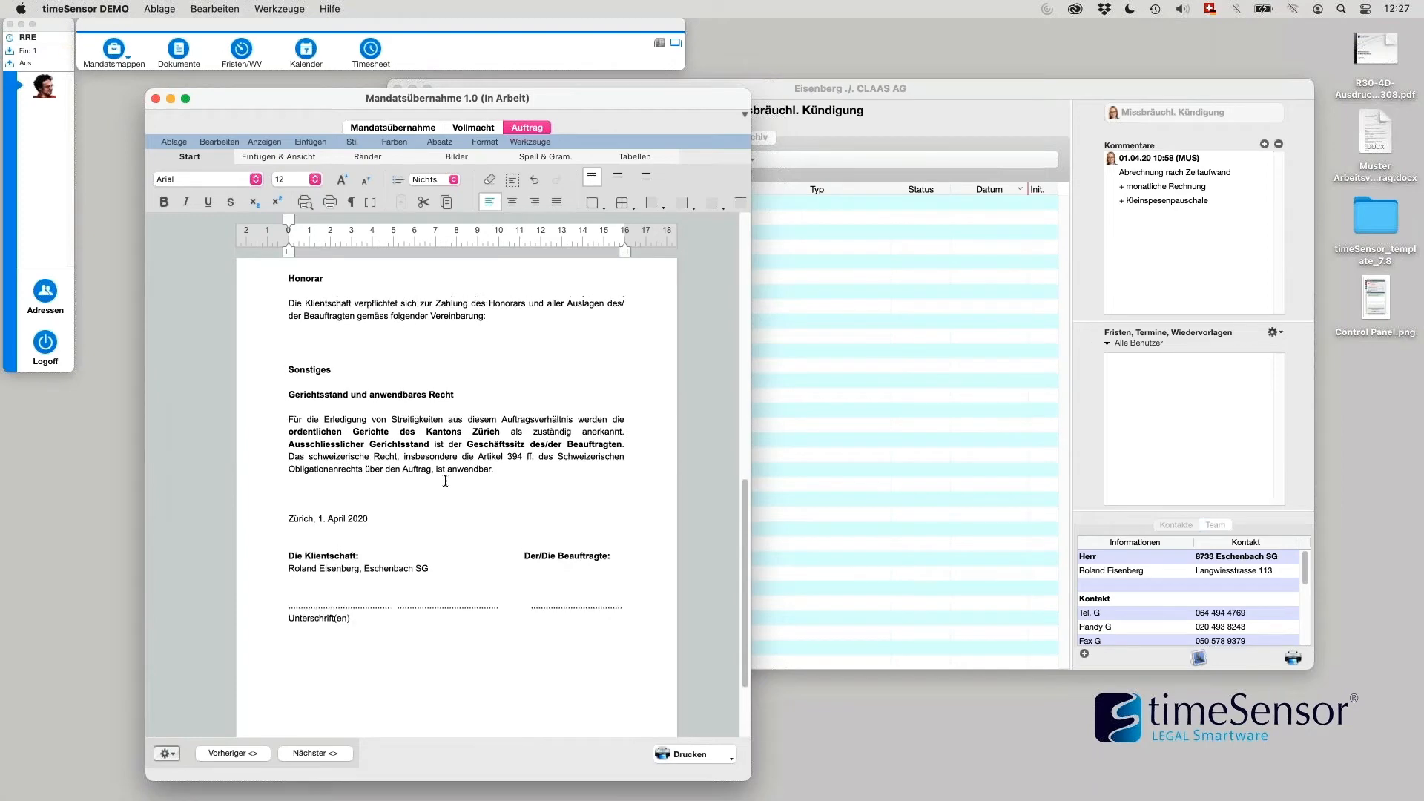
scroll(446, 481, up, 2)
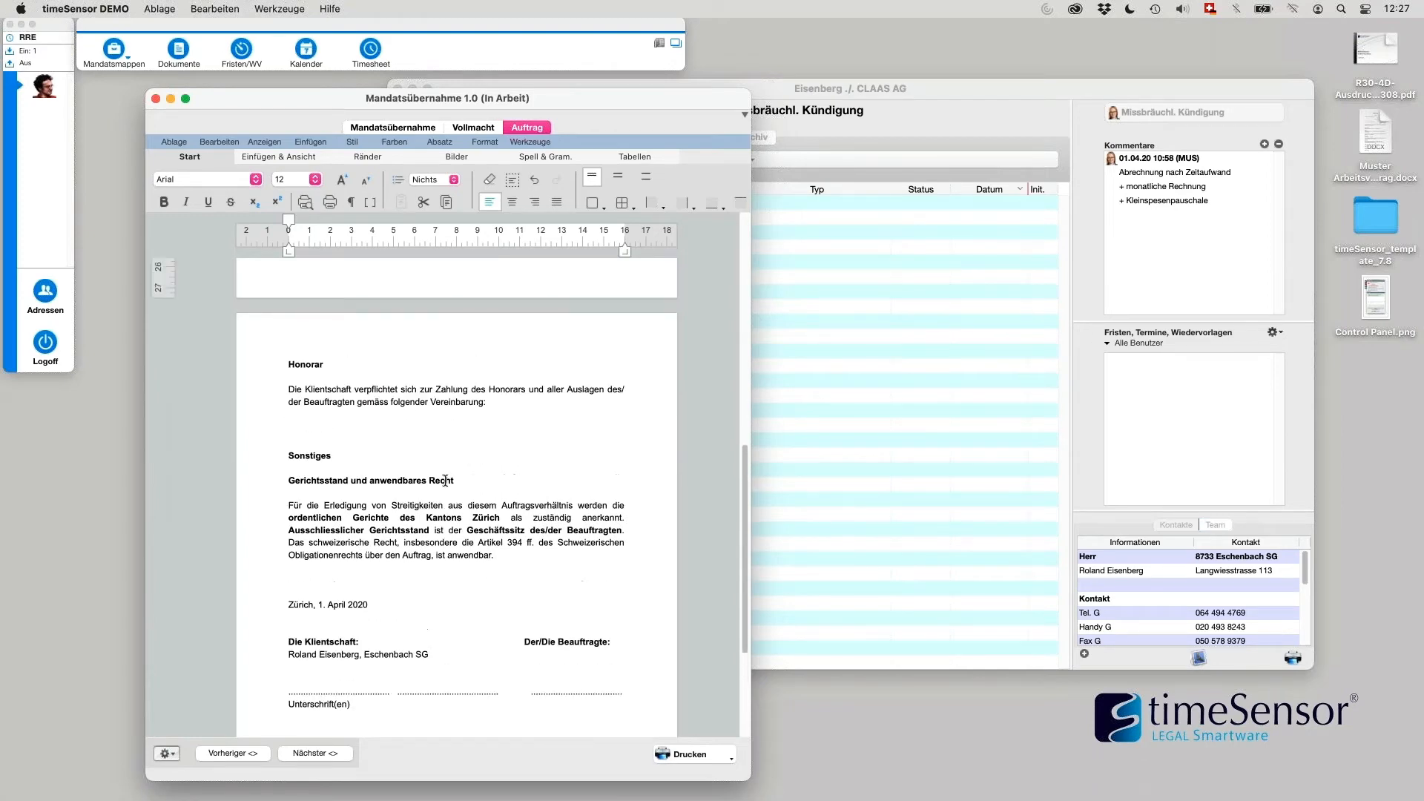
click(283, 395)
drag(522, 376, 291, 349)
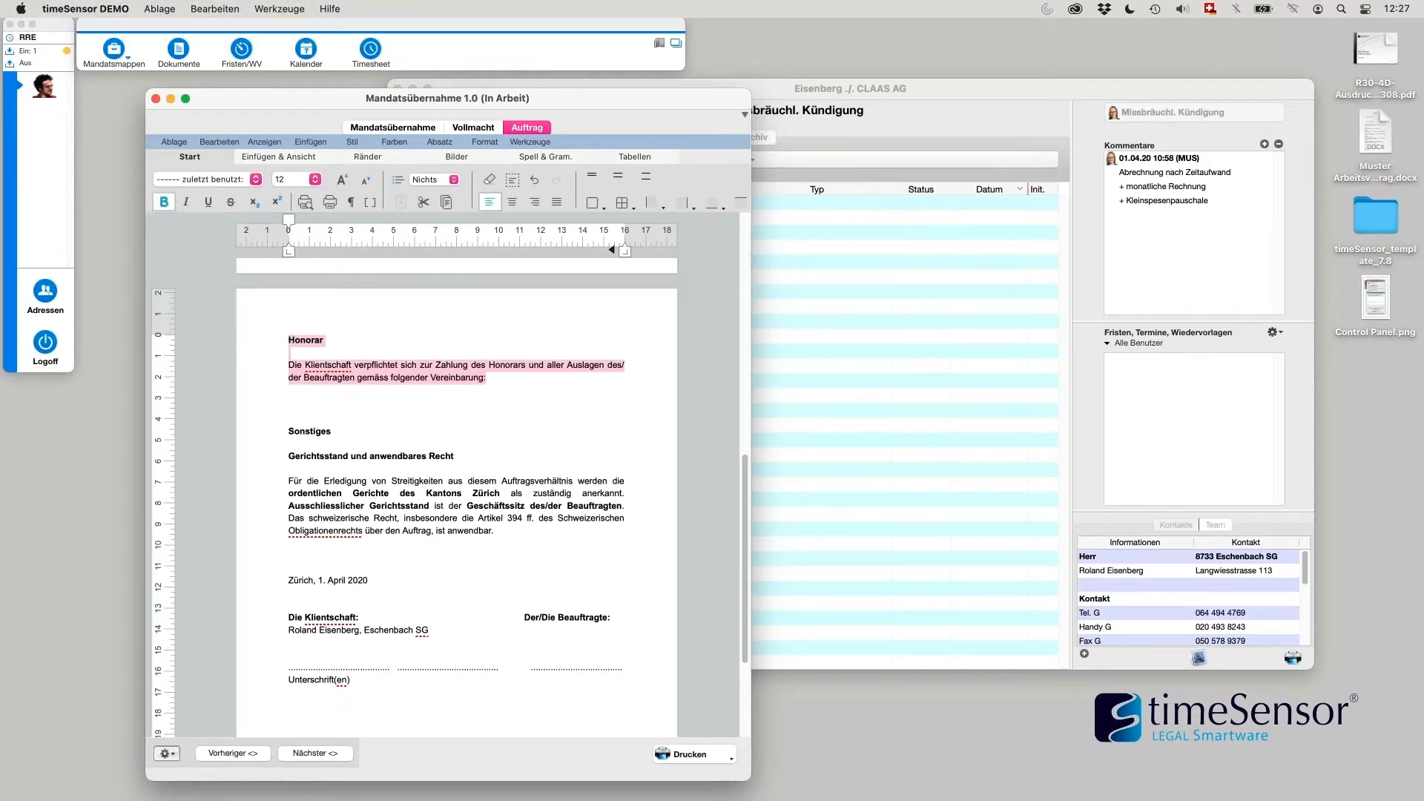
click(332, 401)
drag(672, 92, 668, 86)
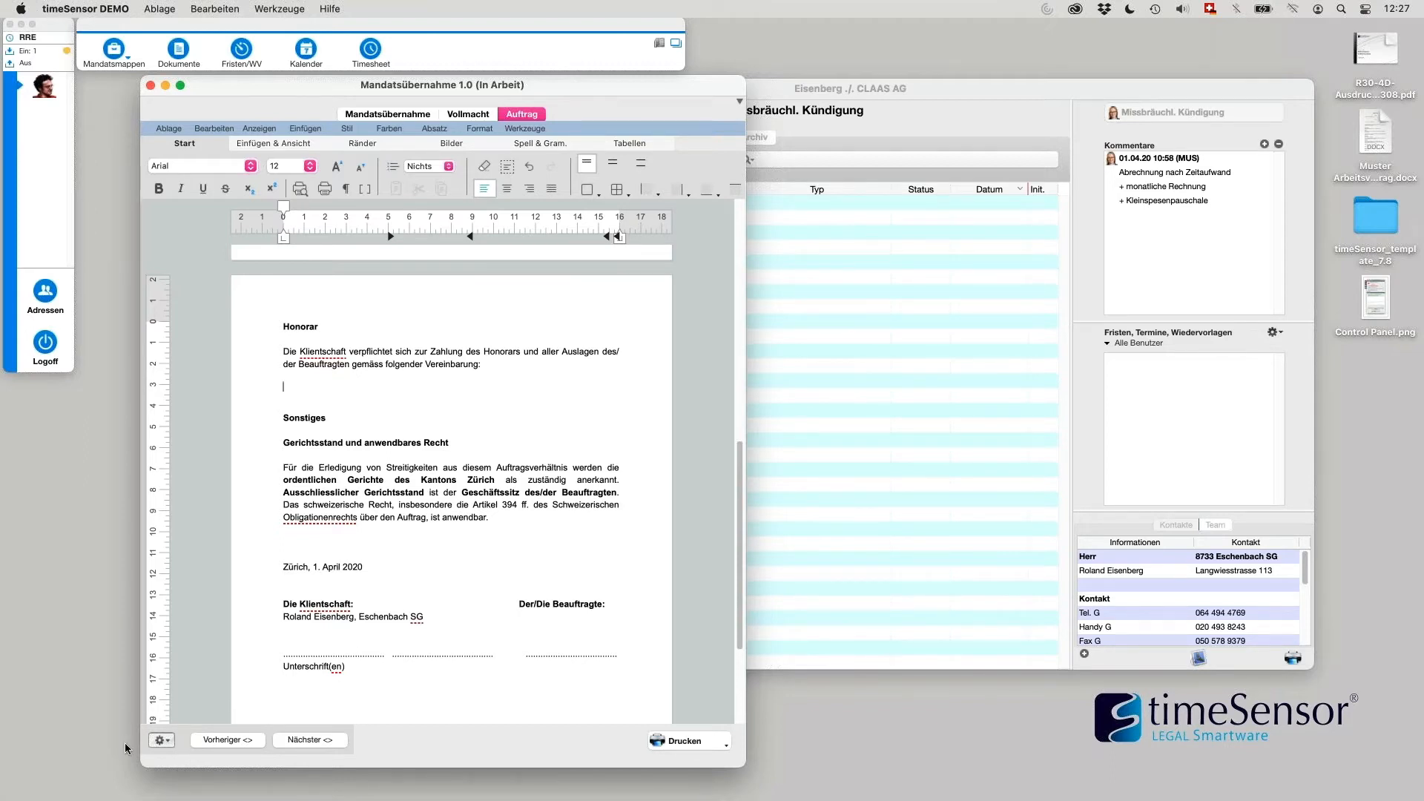
click(169, 741)
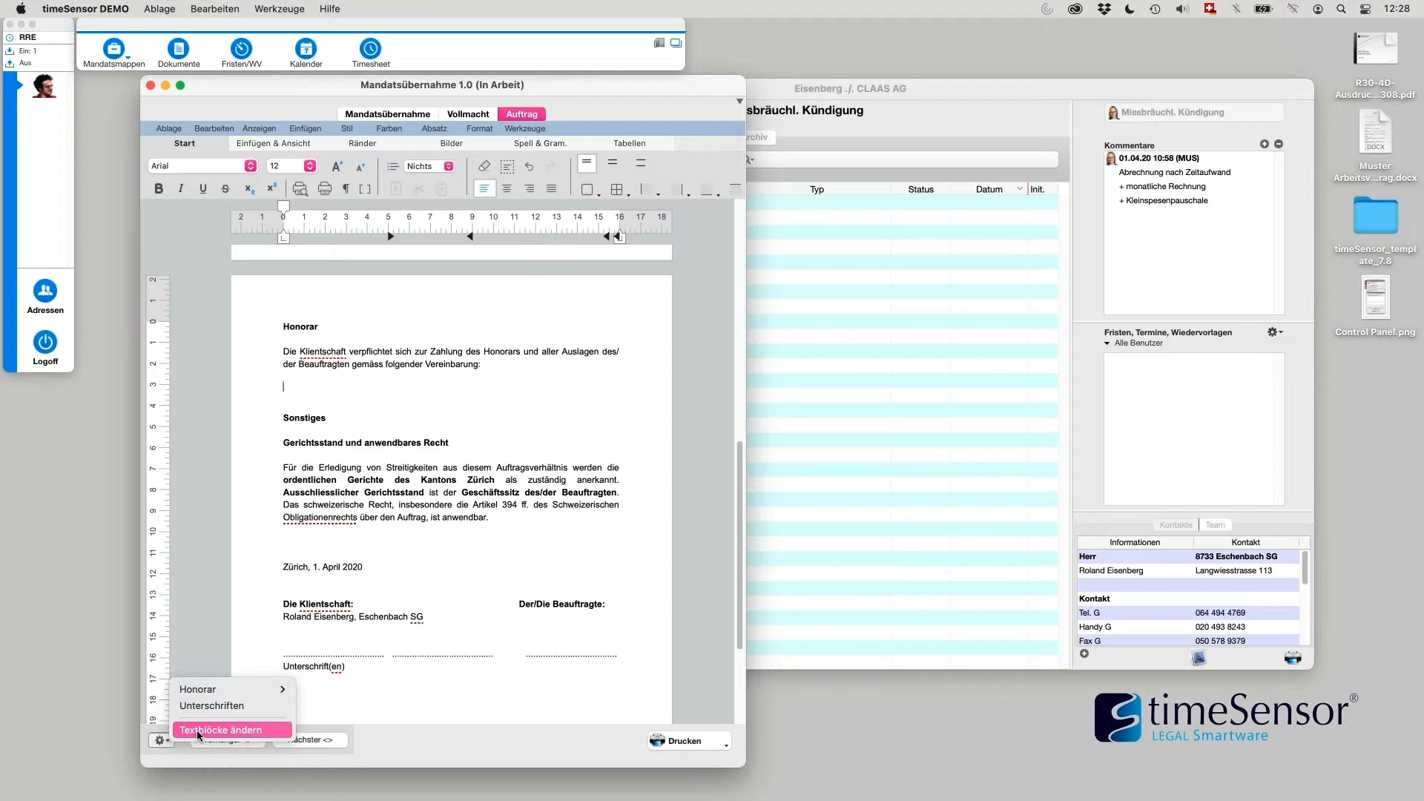
click(195, 730)
mouse_move(264, 695)
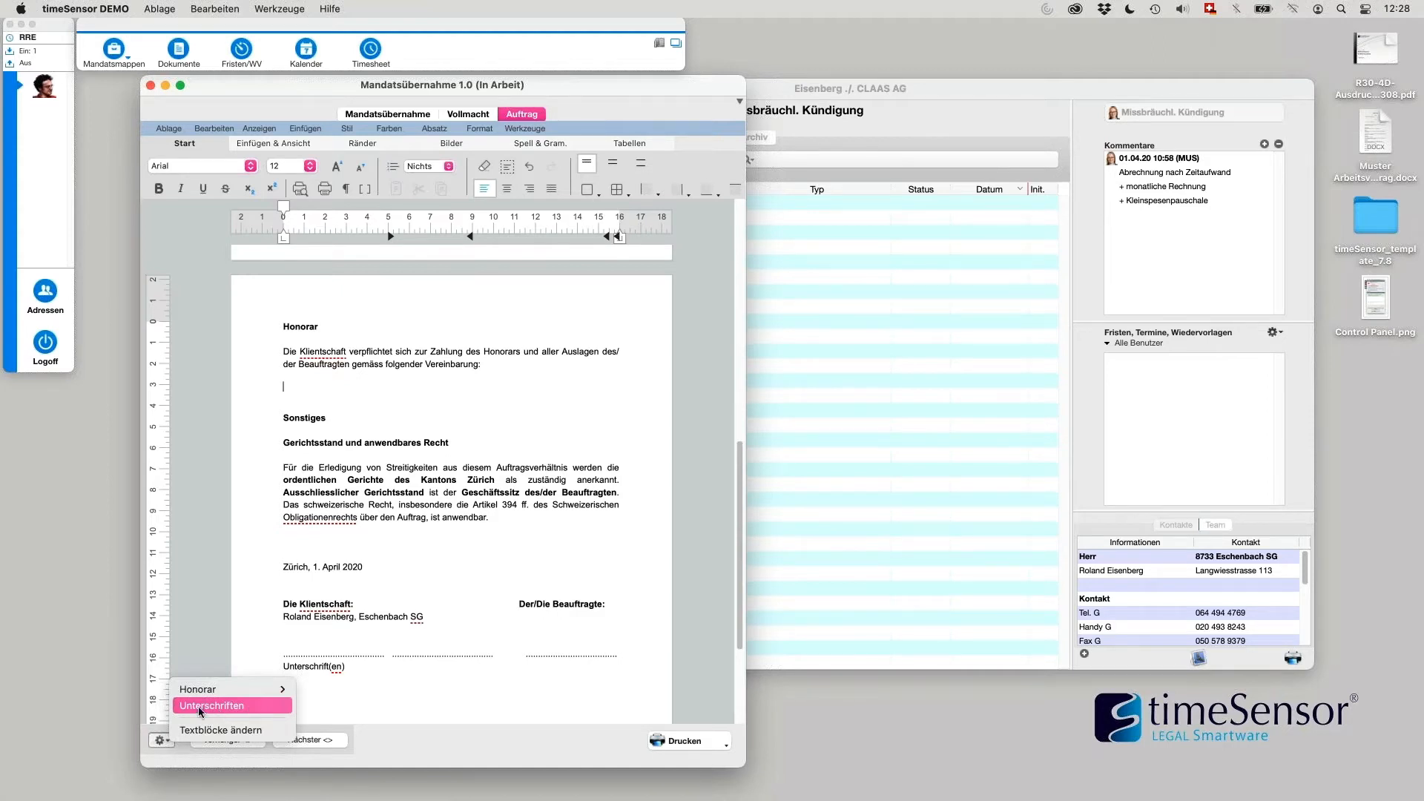
mouse_move(208, 683)
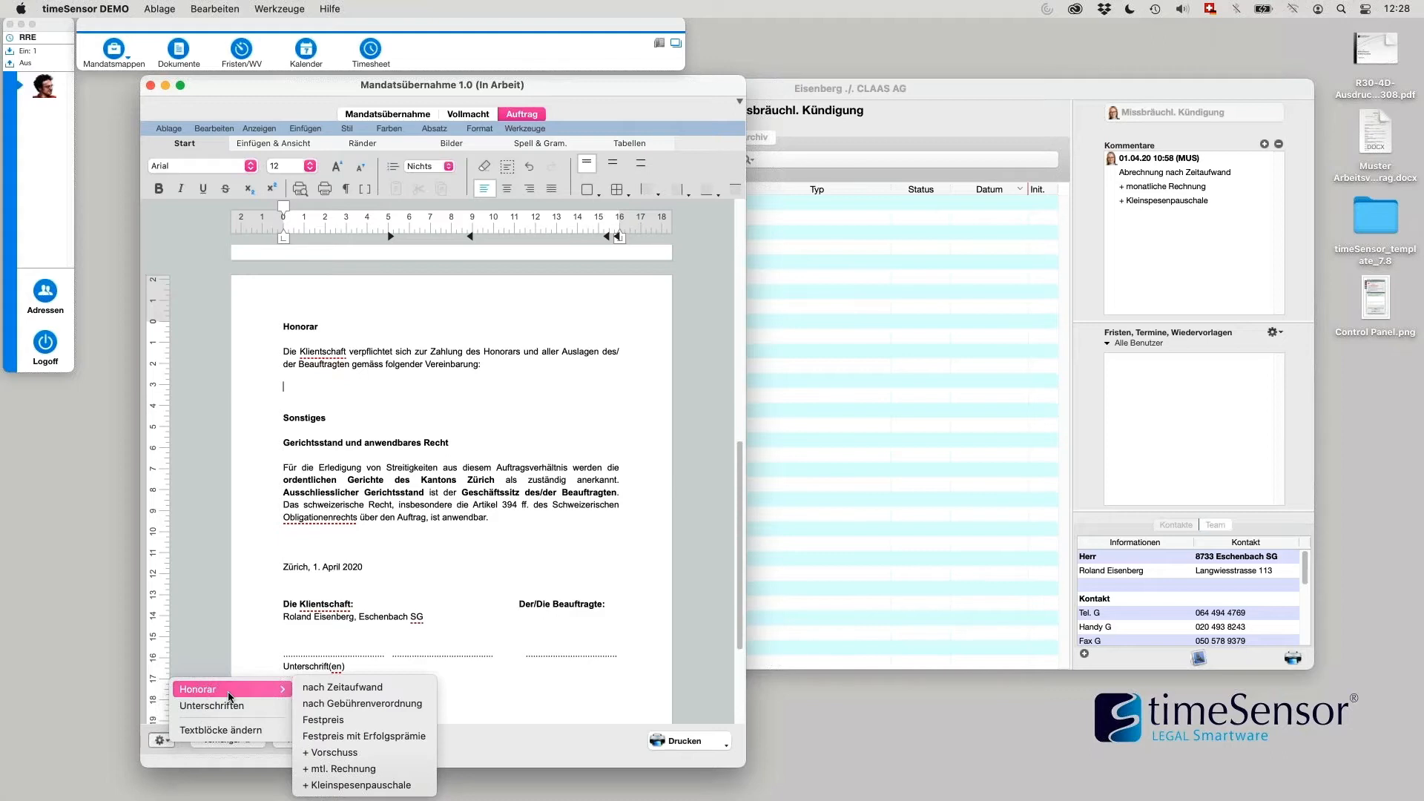
click(334, 687)
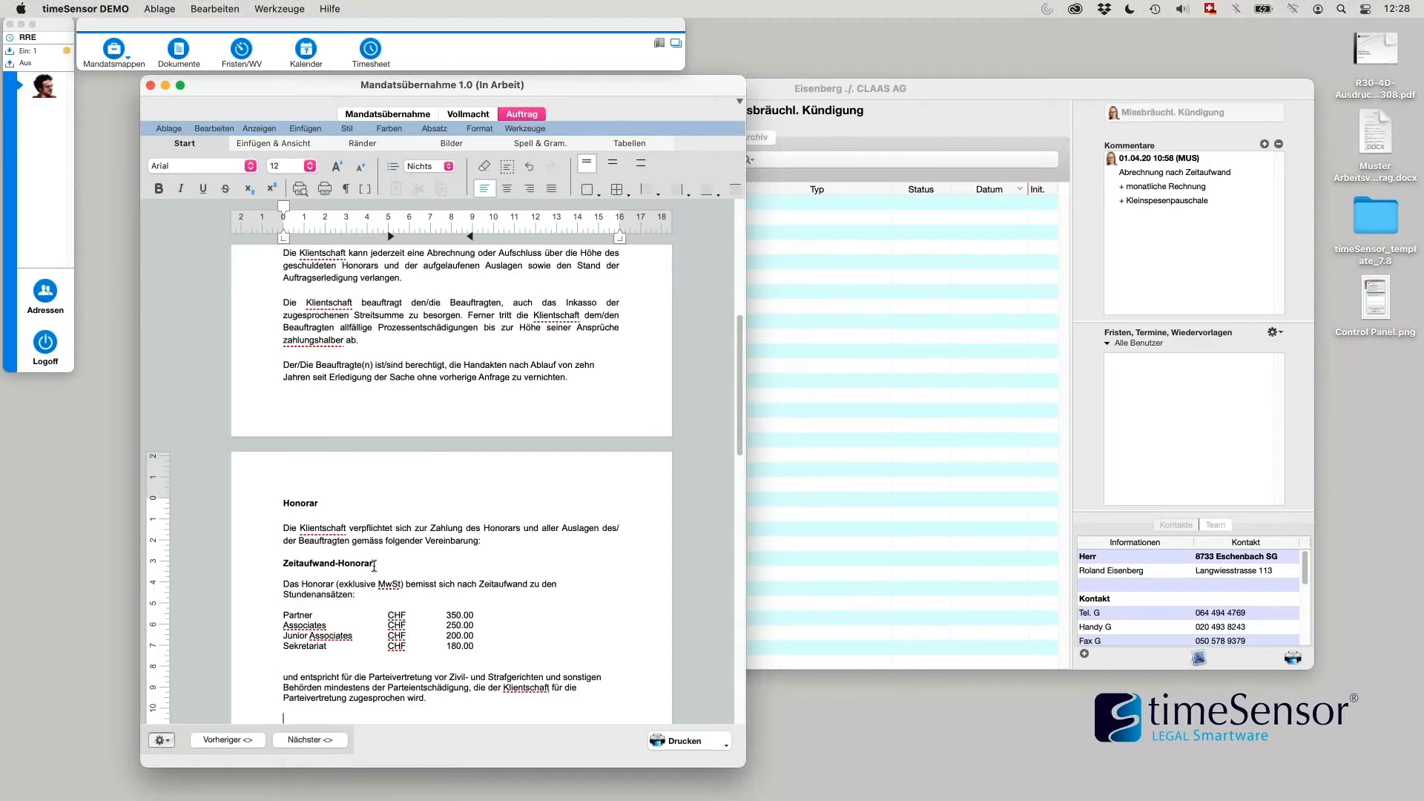
Step: Examine the inserted Zeitaufwand-Honorar passage and the text block options offered while it is selected
scroll(371, 593, down, 2)
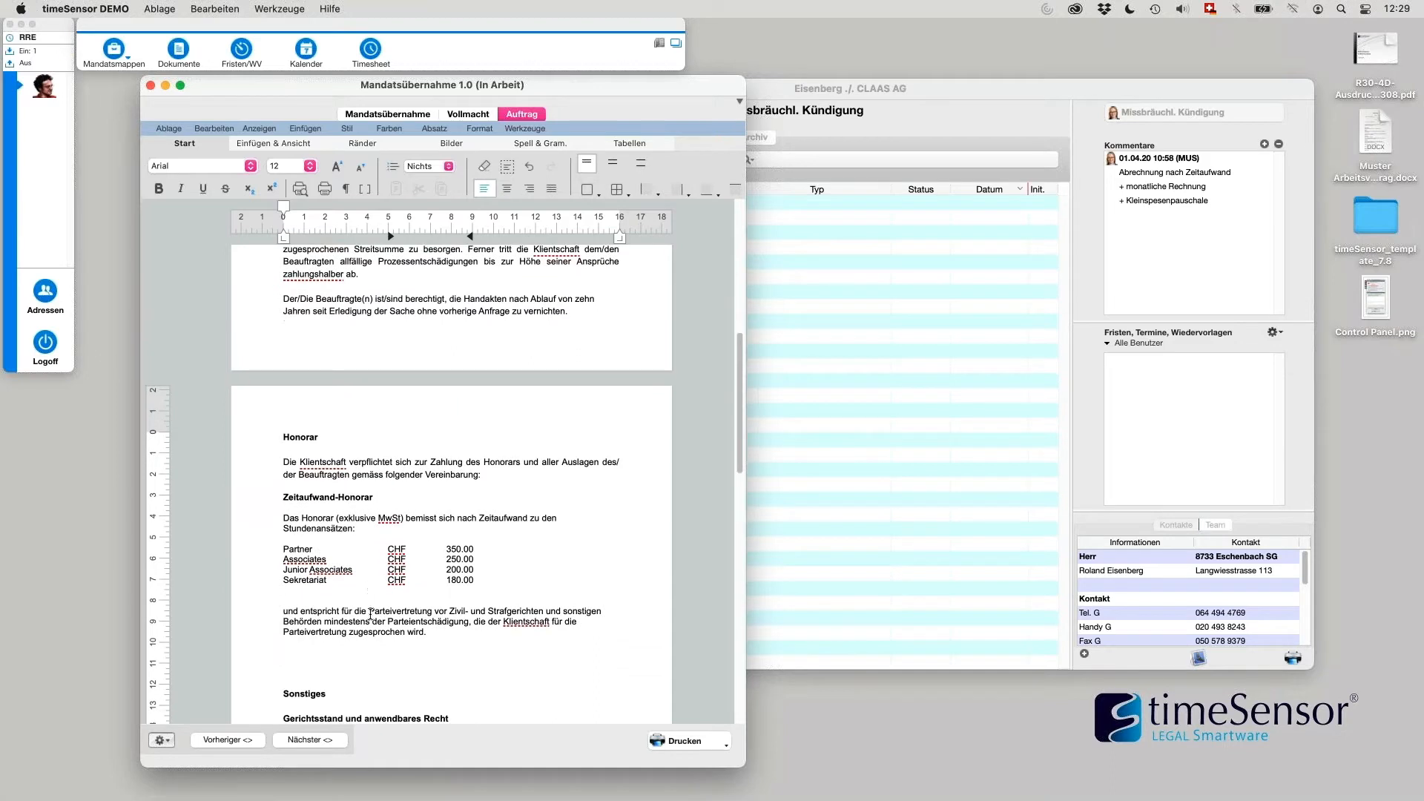
drag(428, 633, 281, 497)
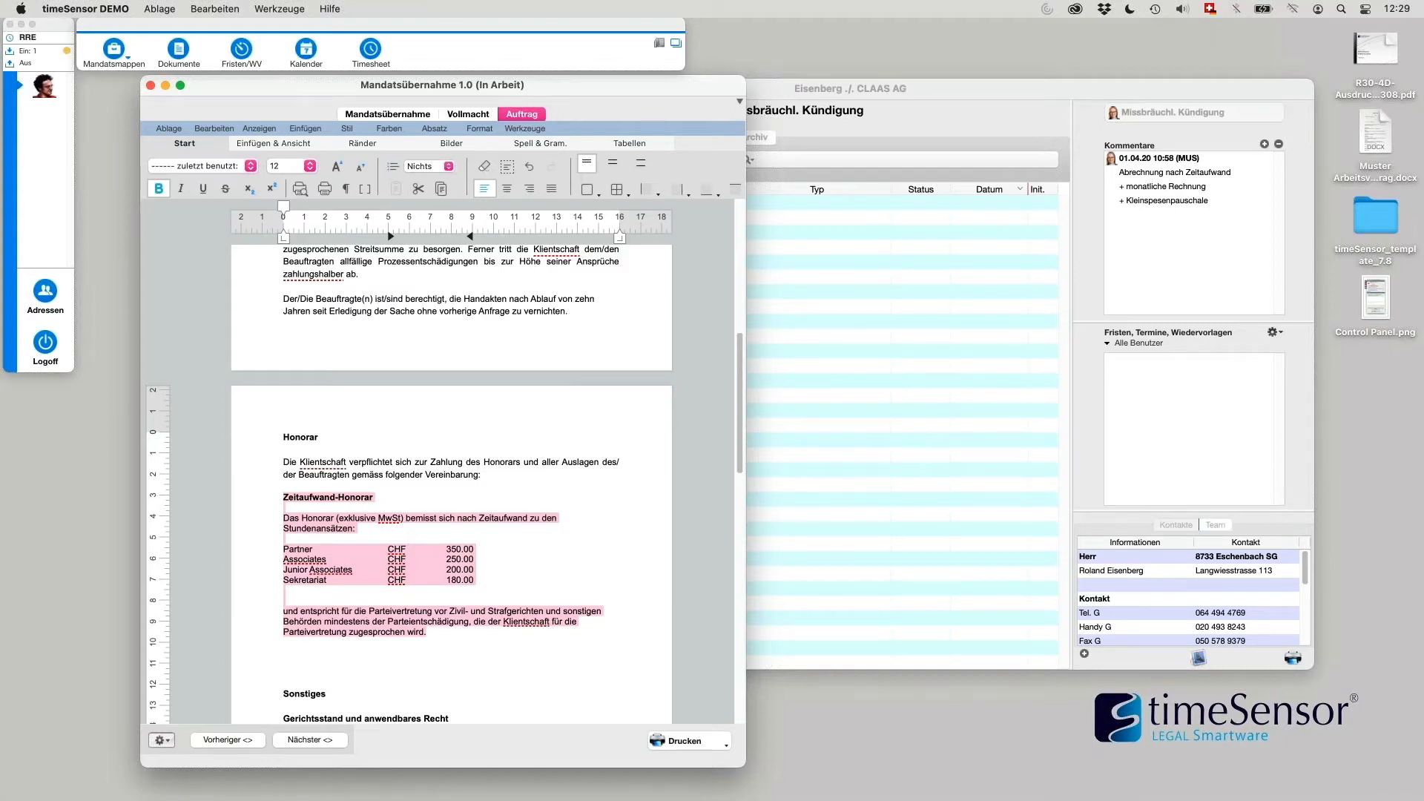
click(335, 569)
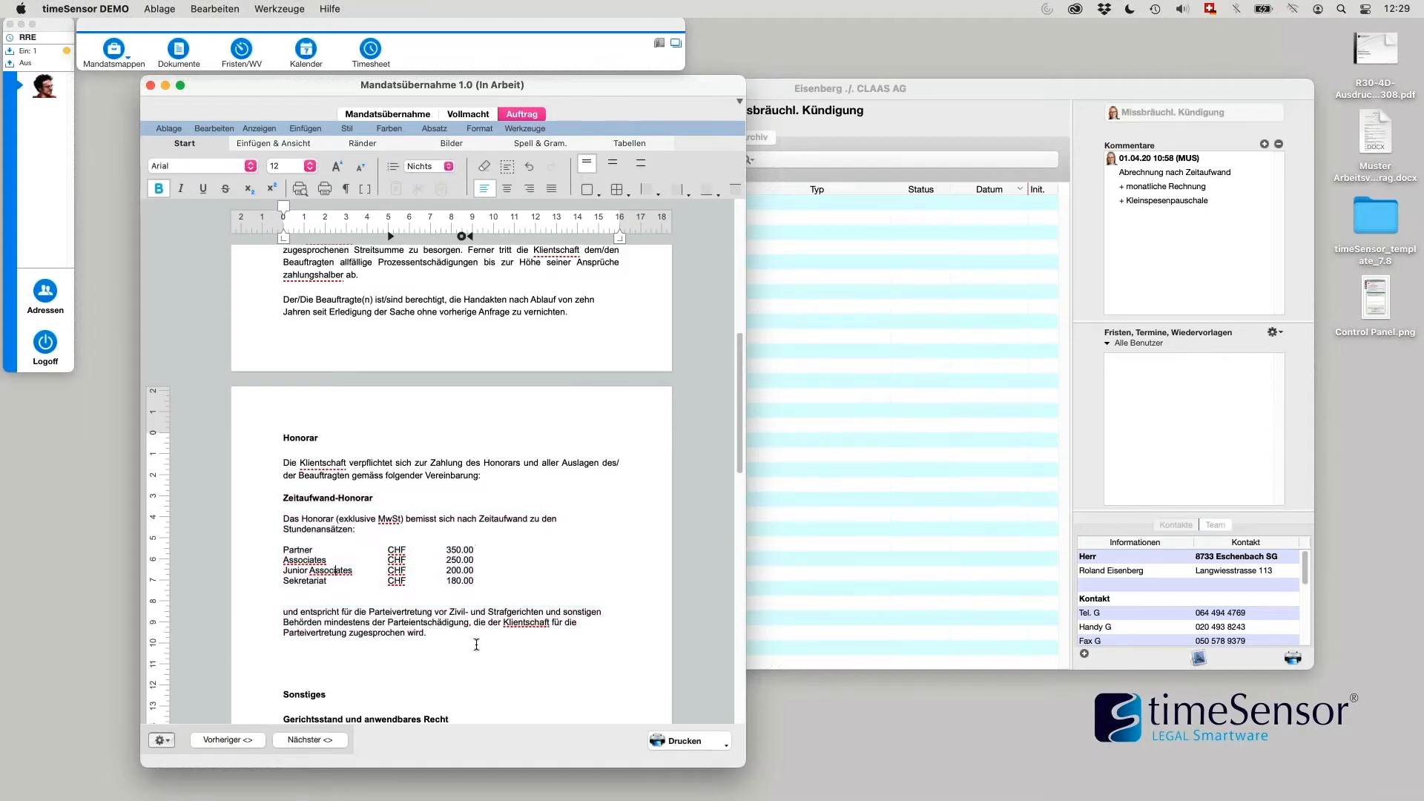
drag(433, 633, 292, 507)
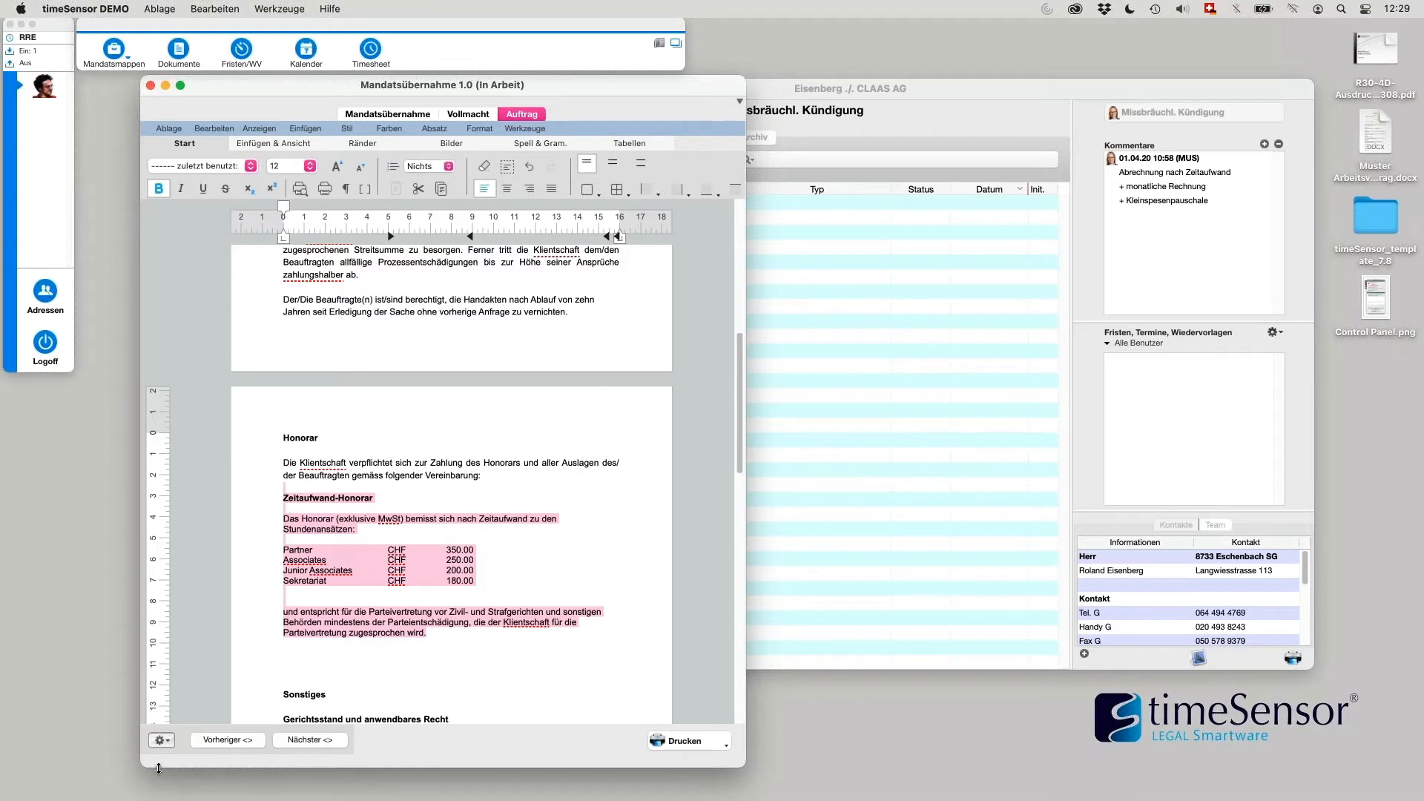
click(162, 742)
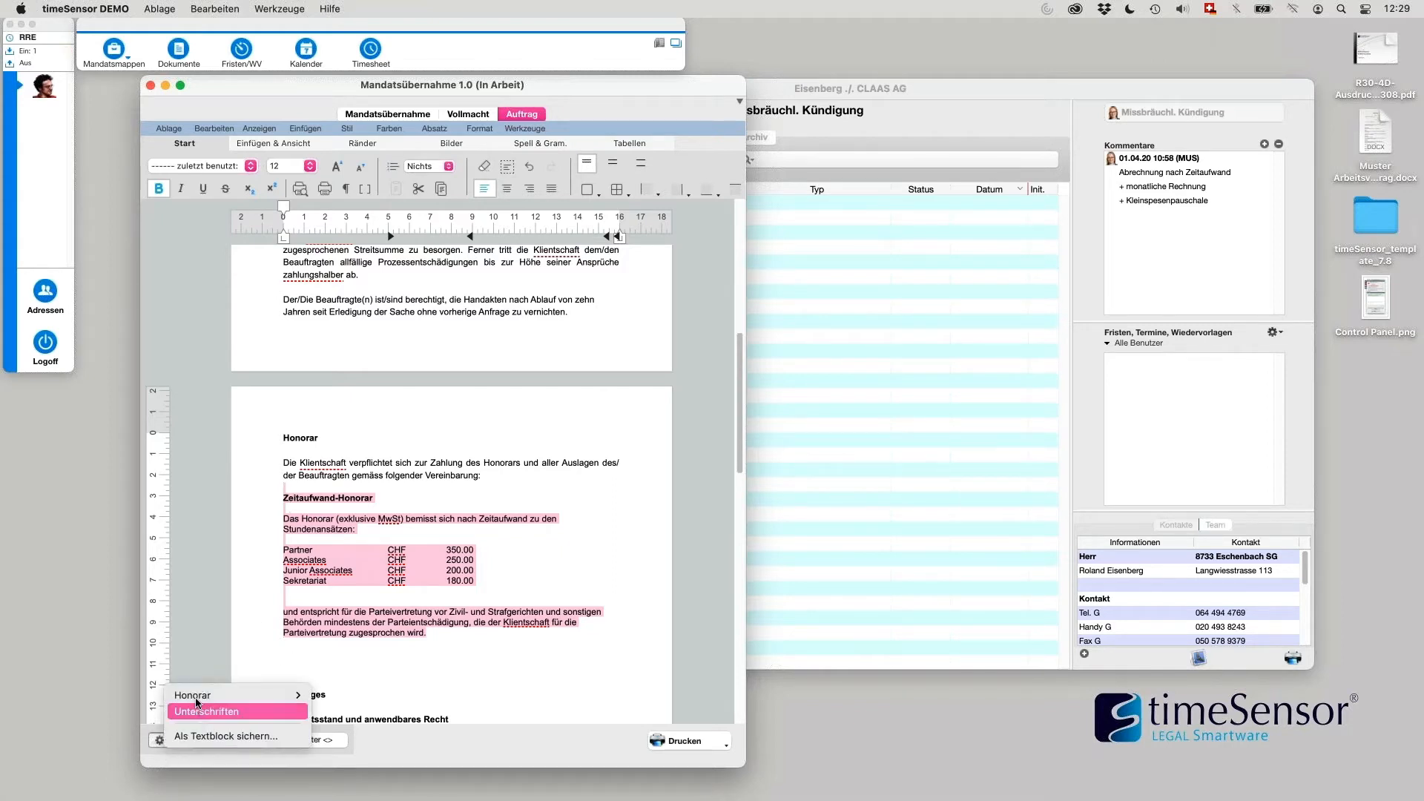
click(538, 660)
Step: Add an empty line after the Zeitaufwand-Honorar passage and insert the Honorar text block "+ mtl. Rechnung"
click(391, 655)
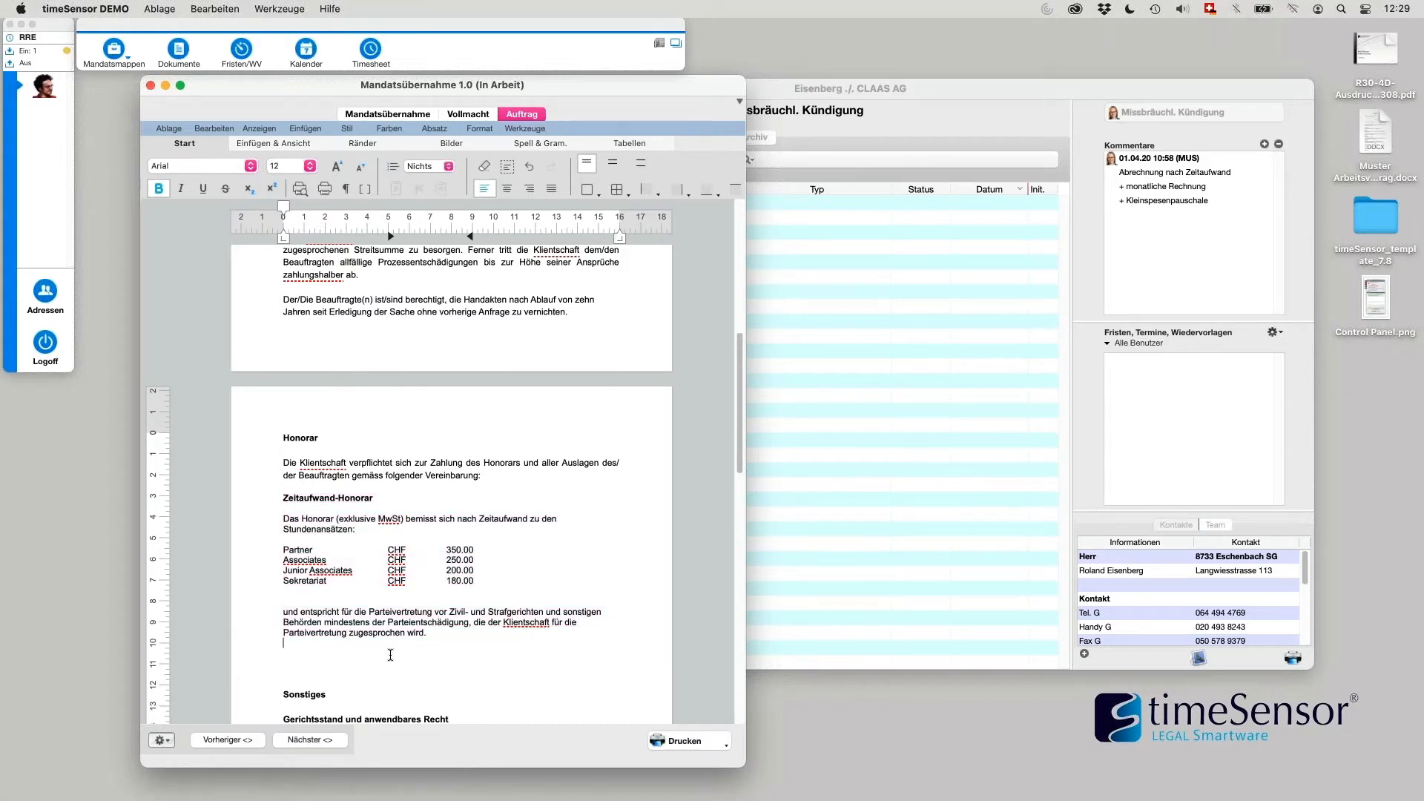
key(Return)
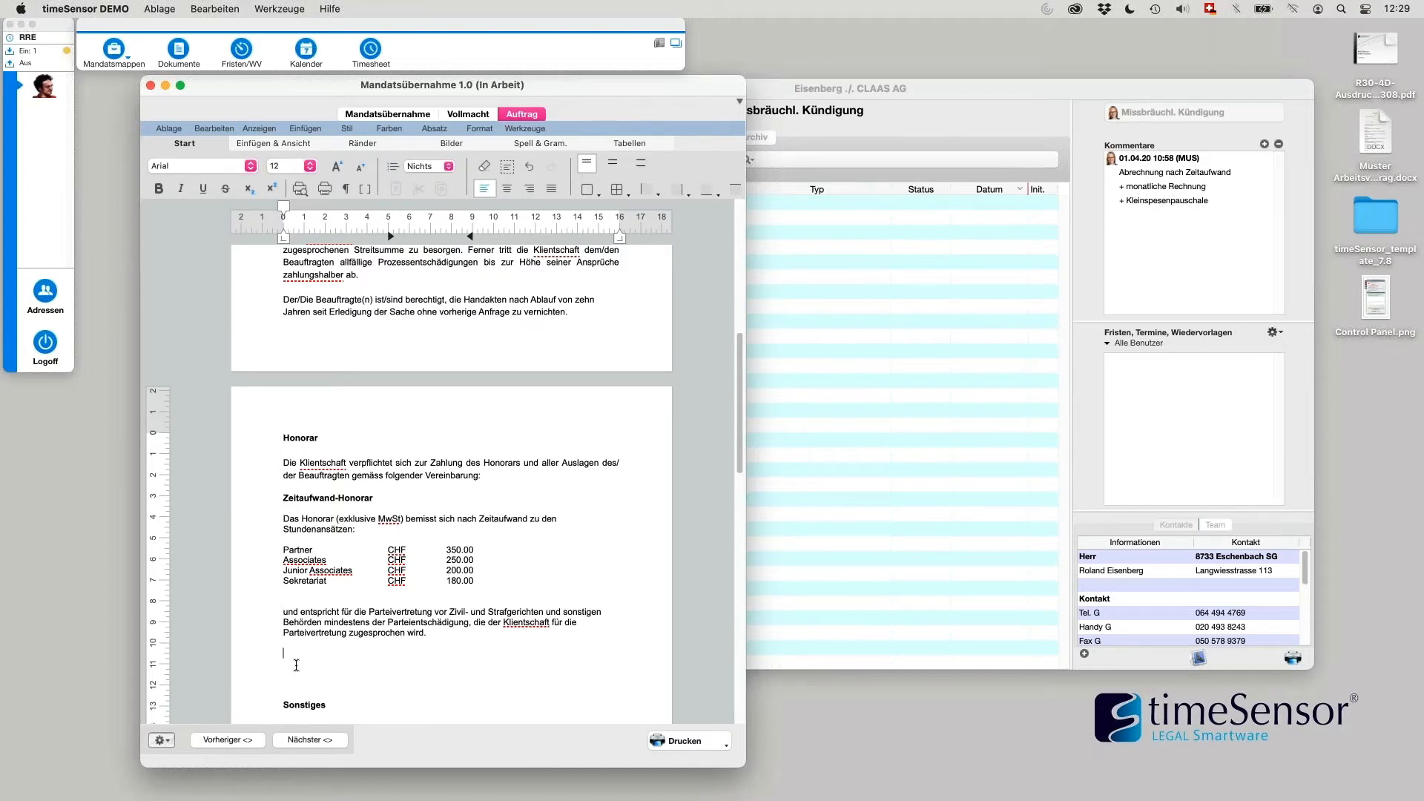
click(159, 741)
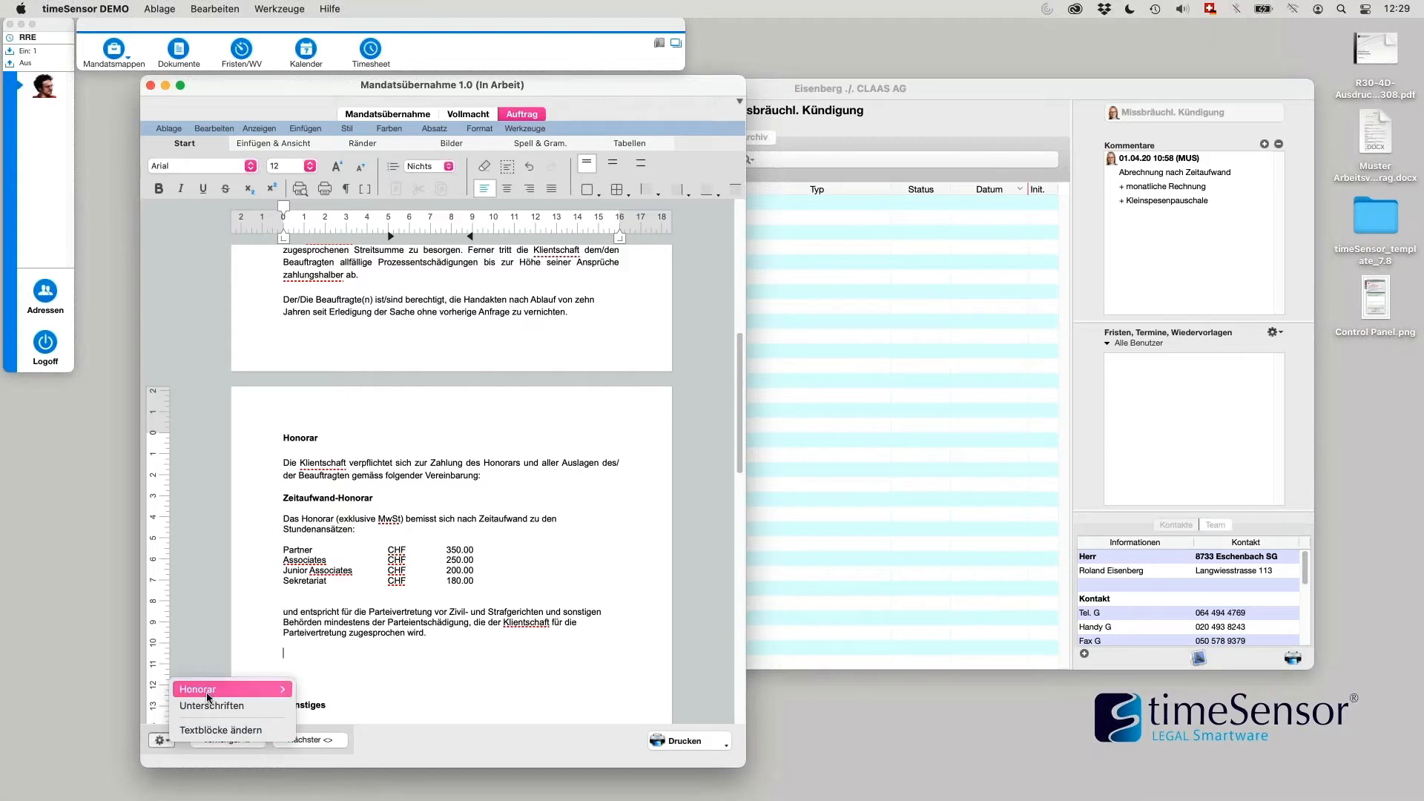
mouse_move(209, 698)
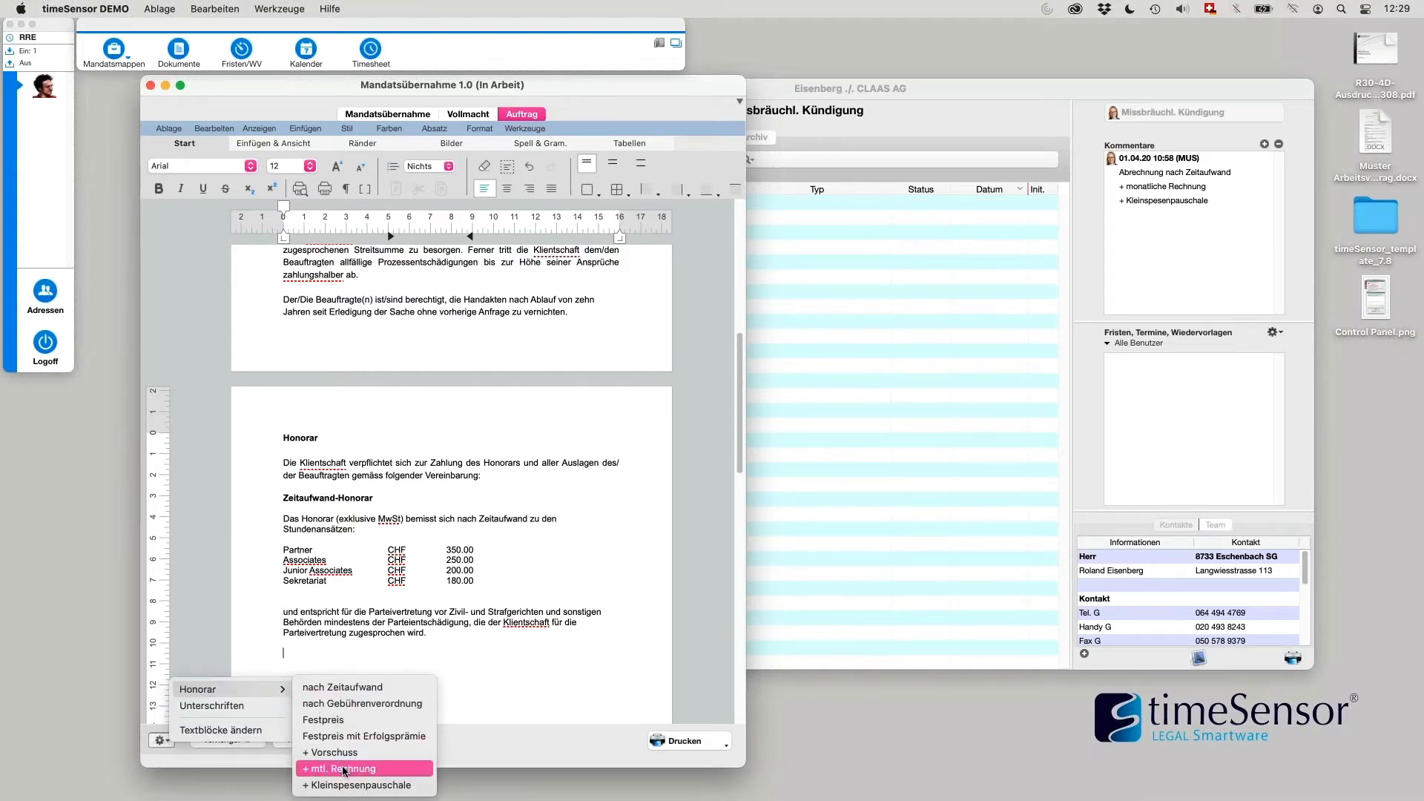
click(344, 769)
scroll(367, 657, down, 2)
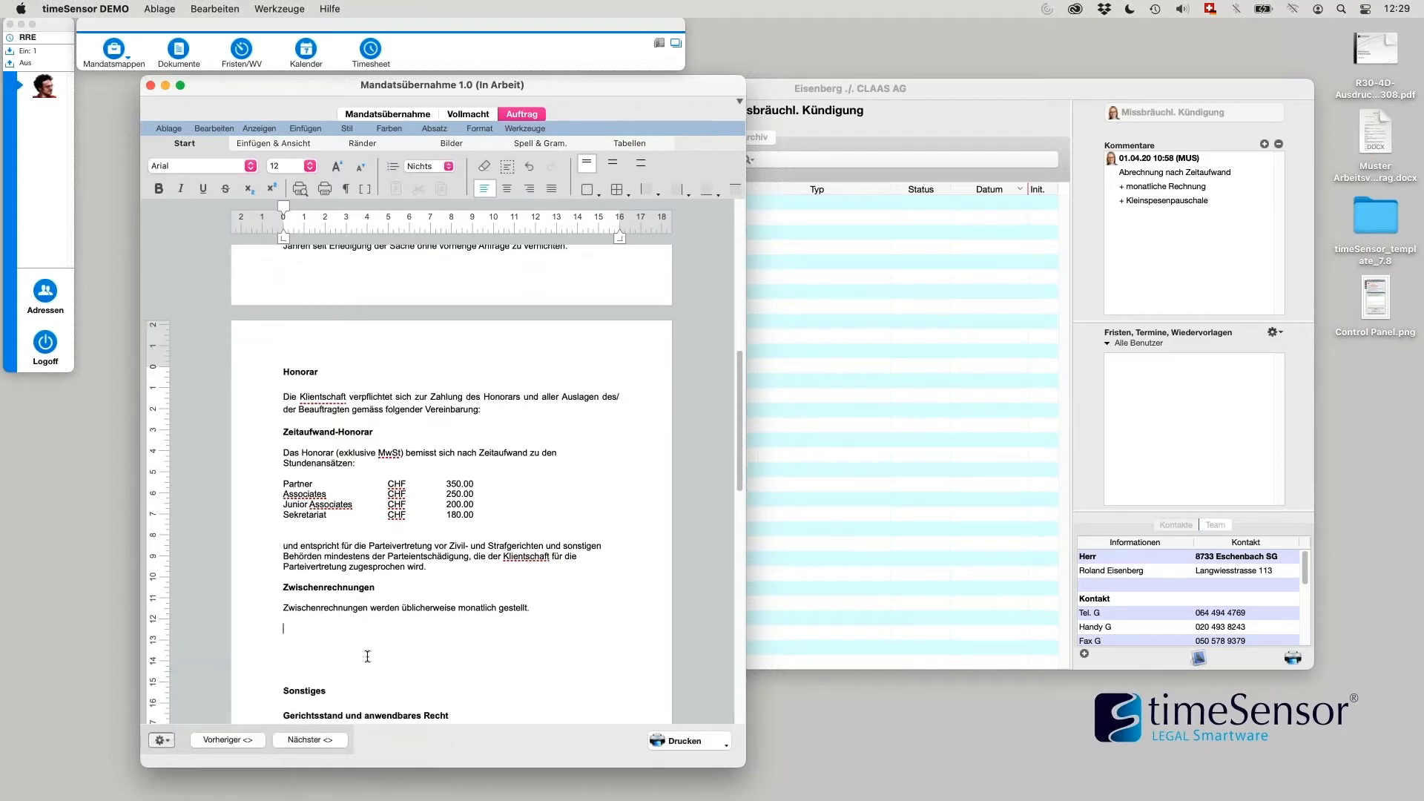
Step: Insert the Honorar text block "+ Kleinspesenpauschale" below the Zwischenrechnungen paragraph
click(161, 740)
mouse_move(197, 692)
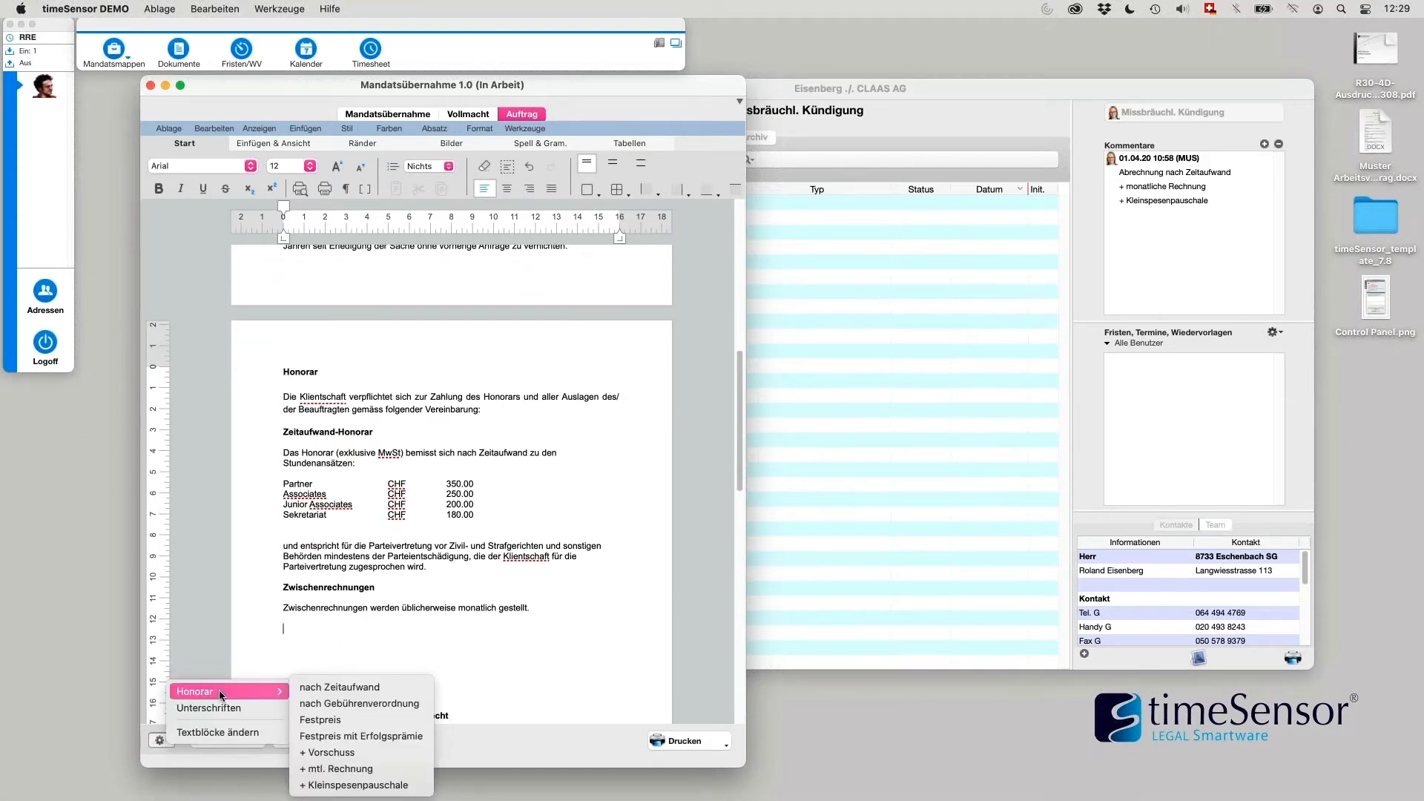
click(391, 790)
scroll(375, 672, down, 3)
scroll(374, 672, up, 1)
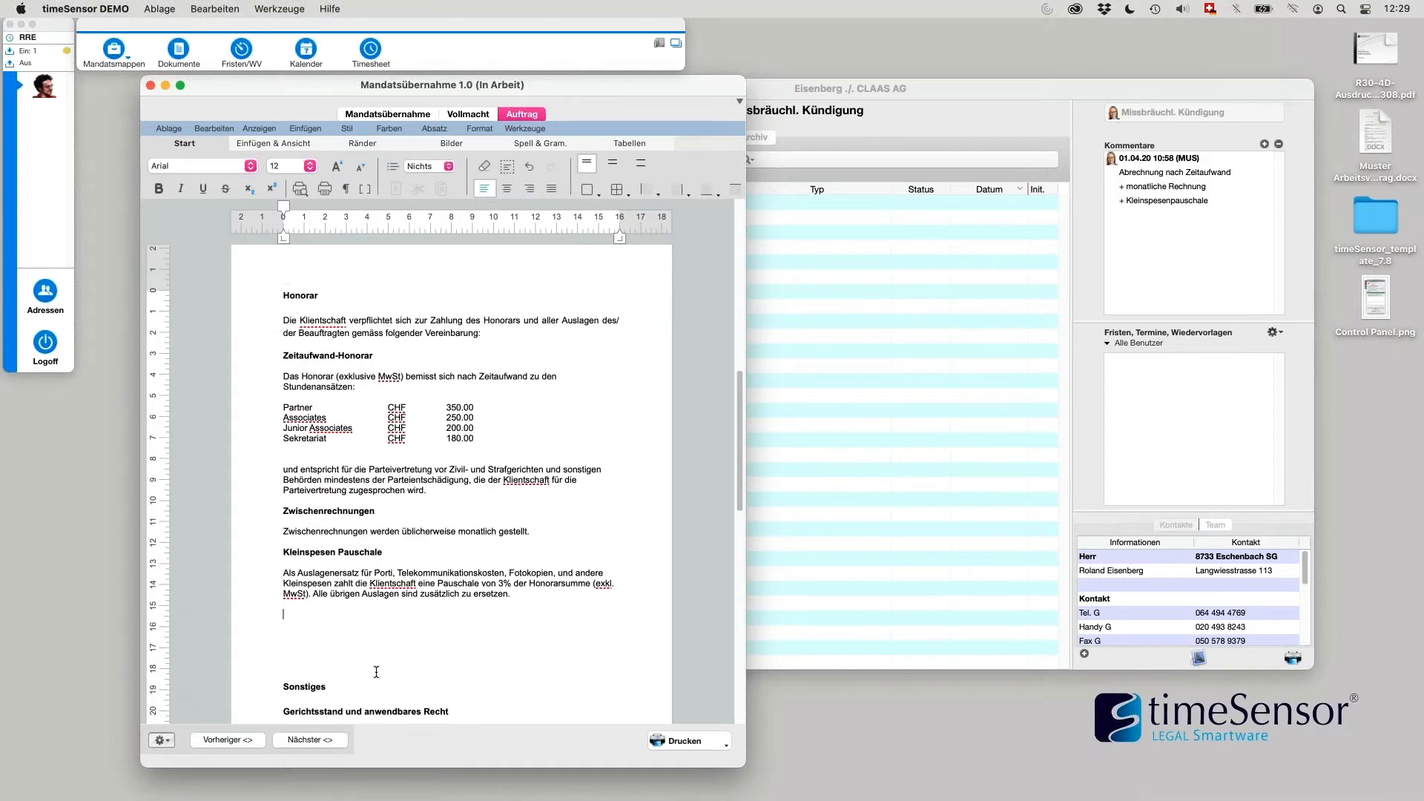
Step: Remove the surplus empty lines between the Kleinspesen Pauschale paragraph and the Sonstiges heading
scroll(380, 605, down, 2)
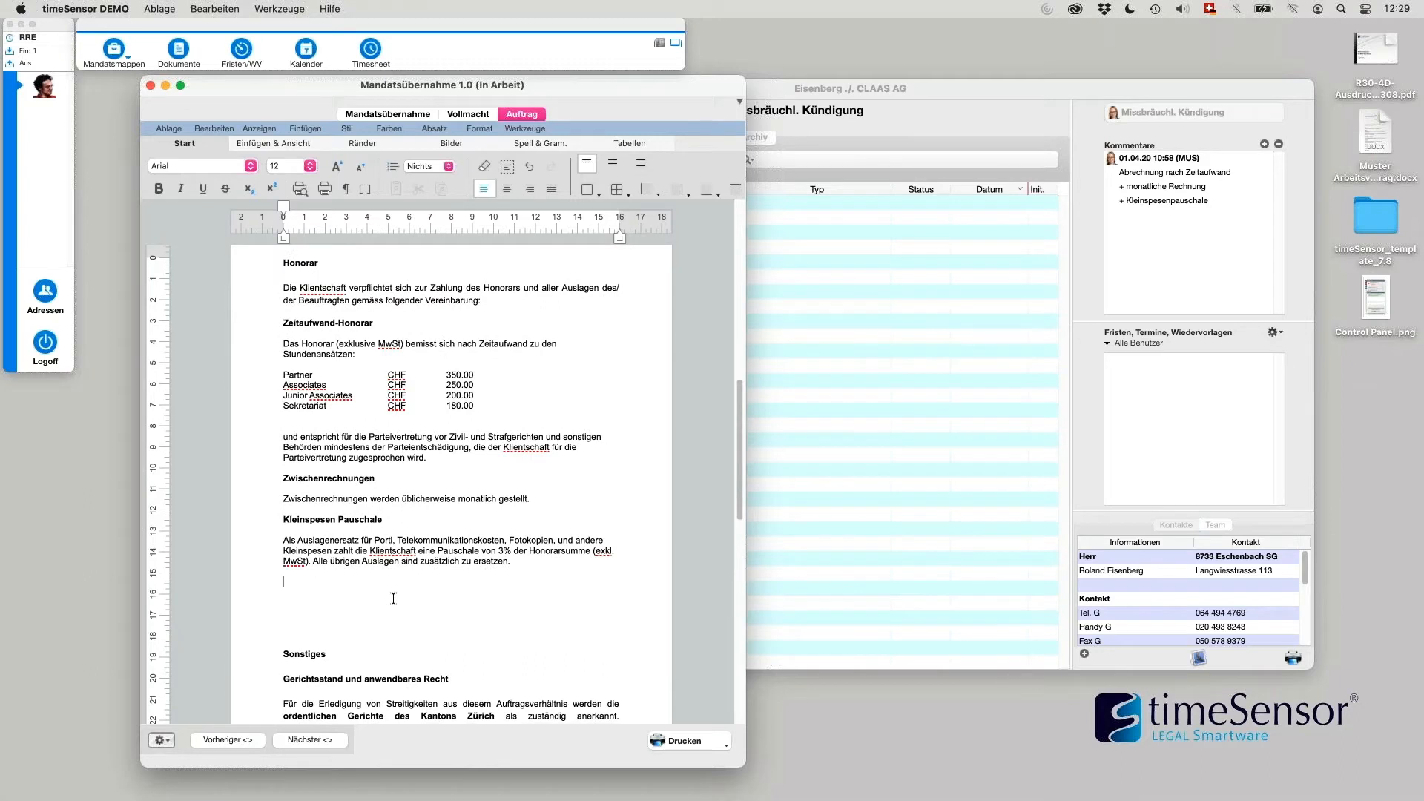
drag(550, 572, 285, 276)
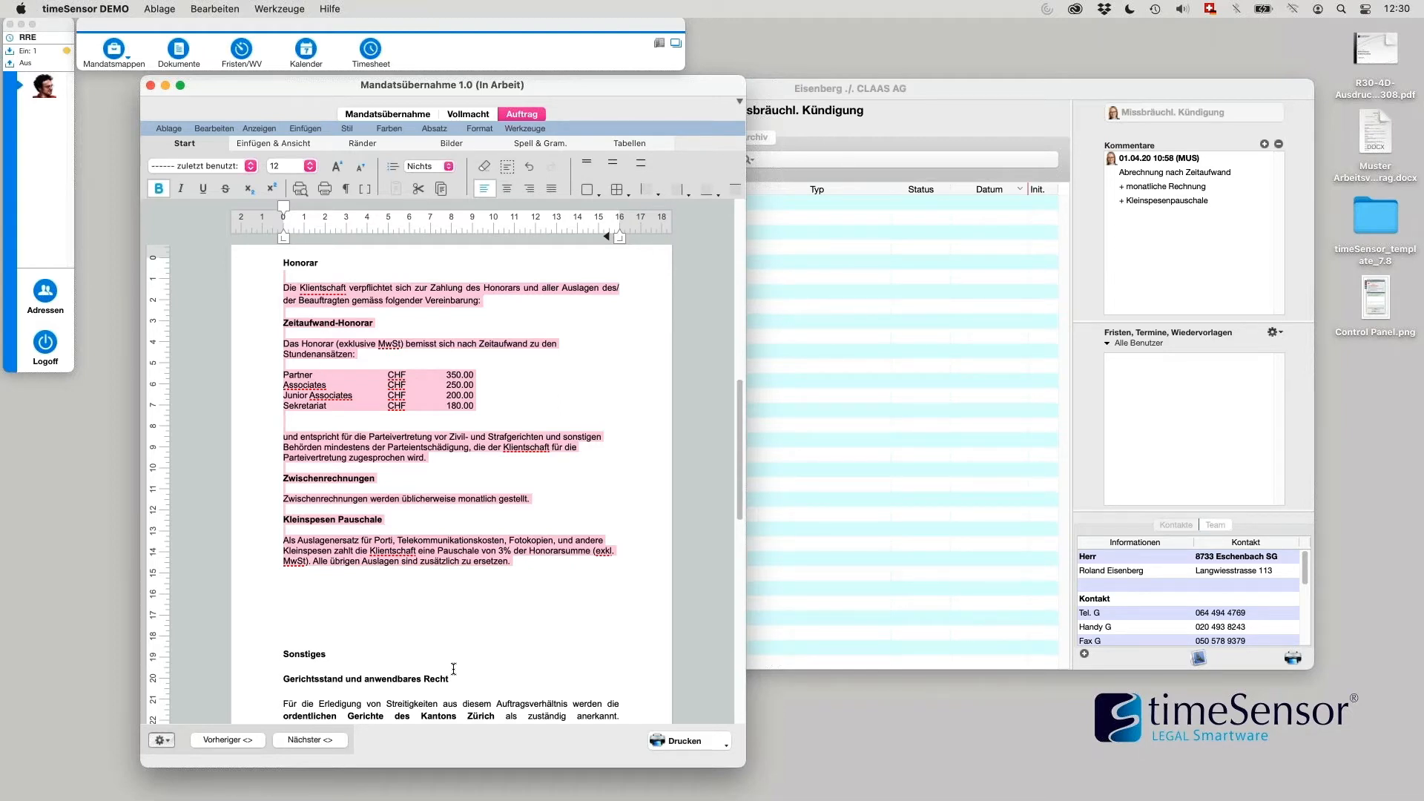
click(341, 641)
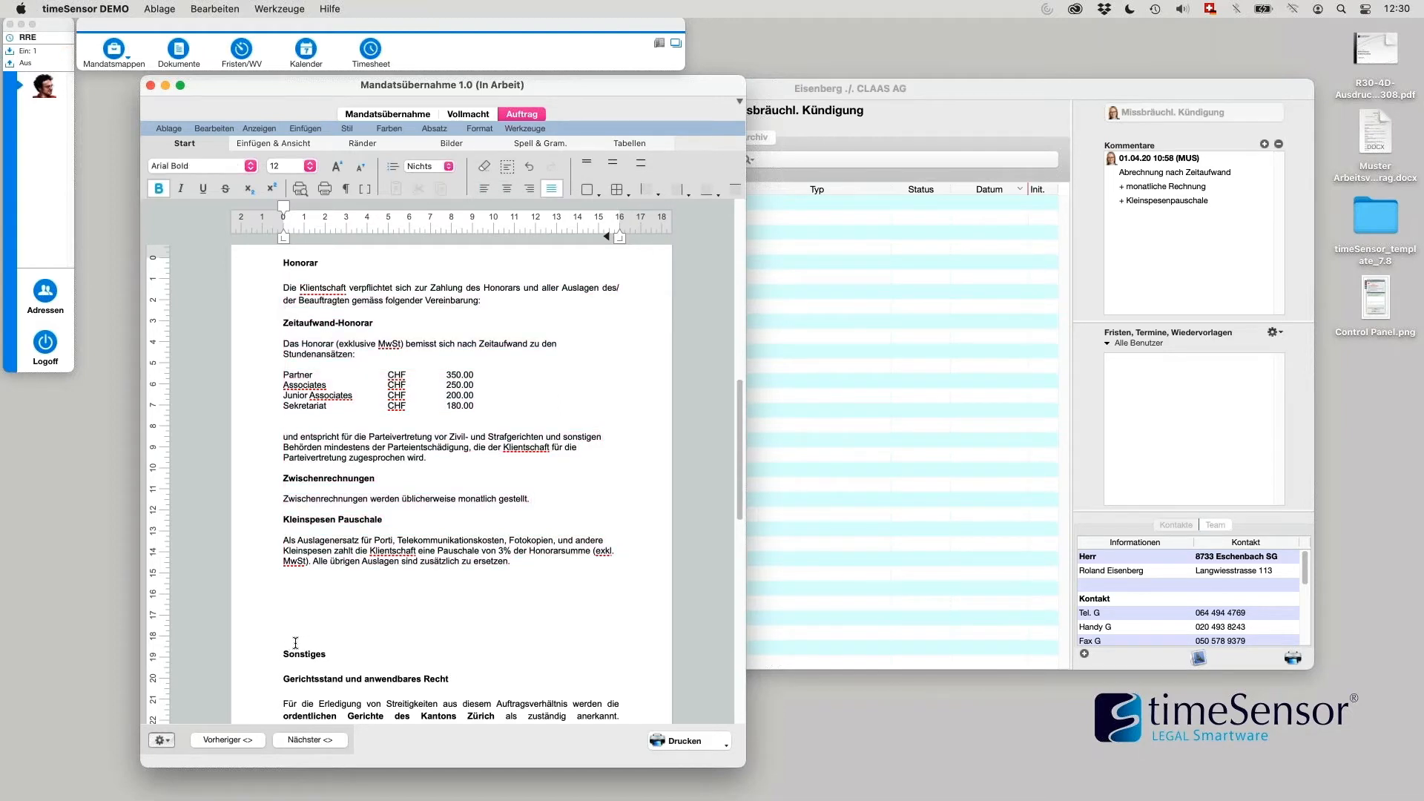
key(BackSpace)
key(BackSpace)
key(BackSpace)
key(BackSpace)
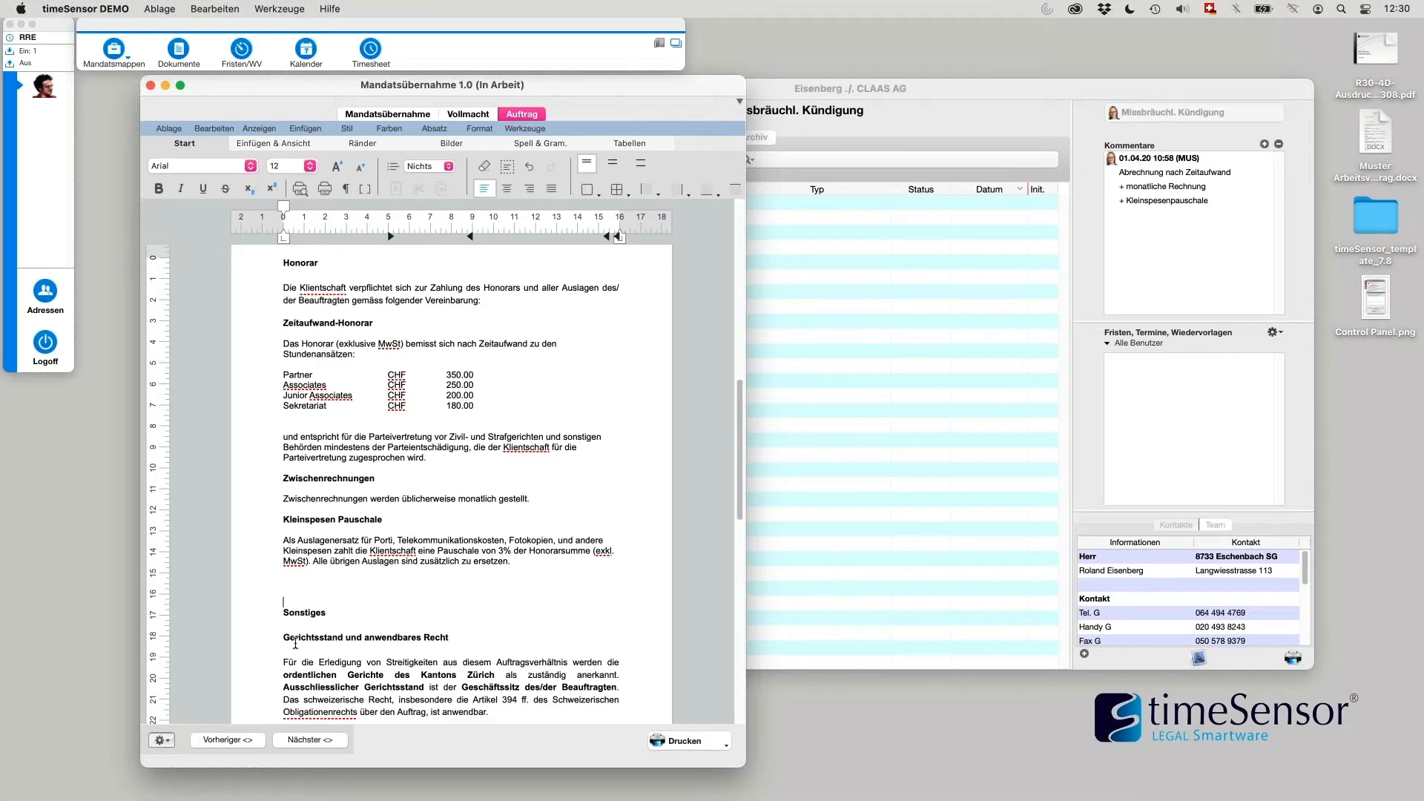
Step: Review the available Honorar text blocks and read through the Auftrag from the fee section to the signatures
click(160, 740)
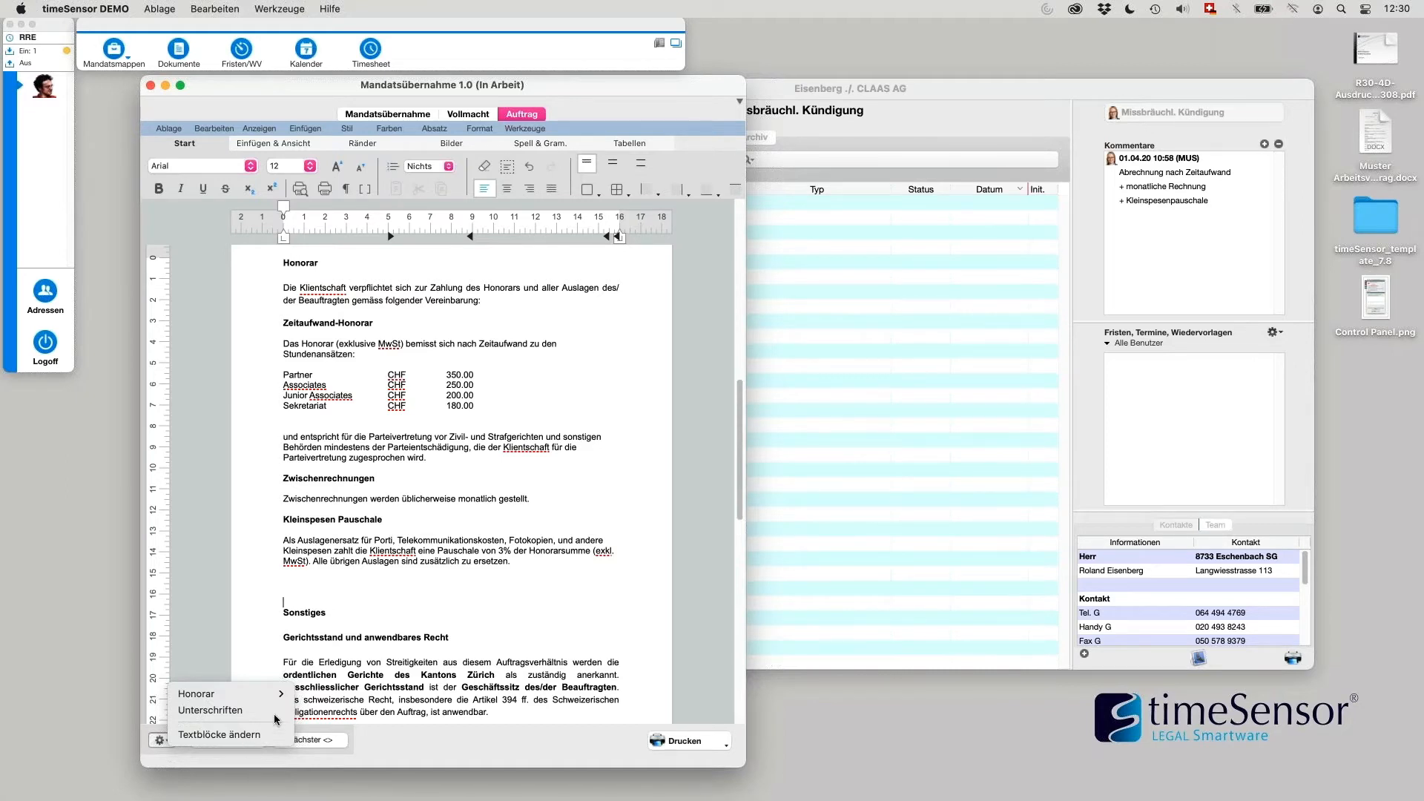
mouse_move(285, 696)
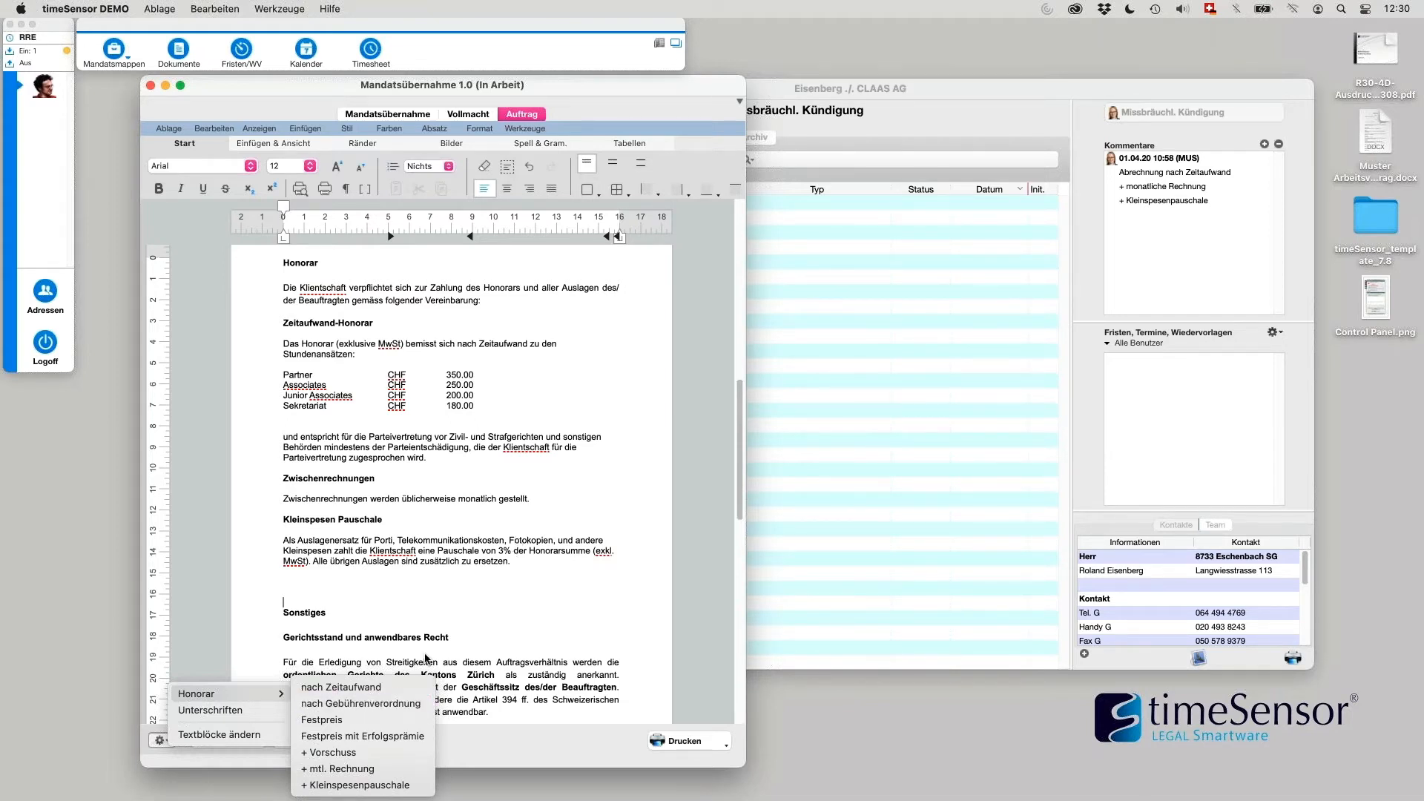
click(501, 584)
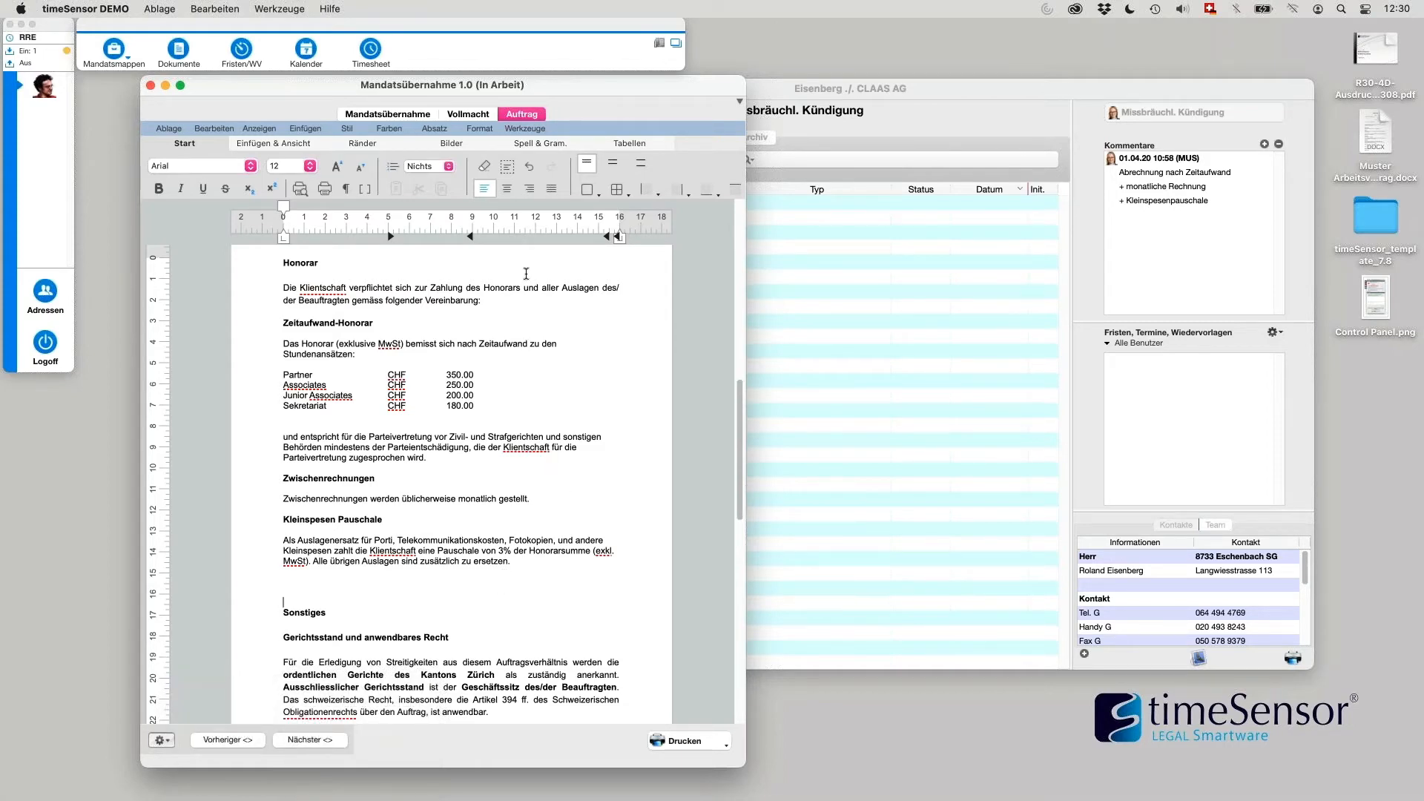
scroll(464, 403, up, 5)
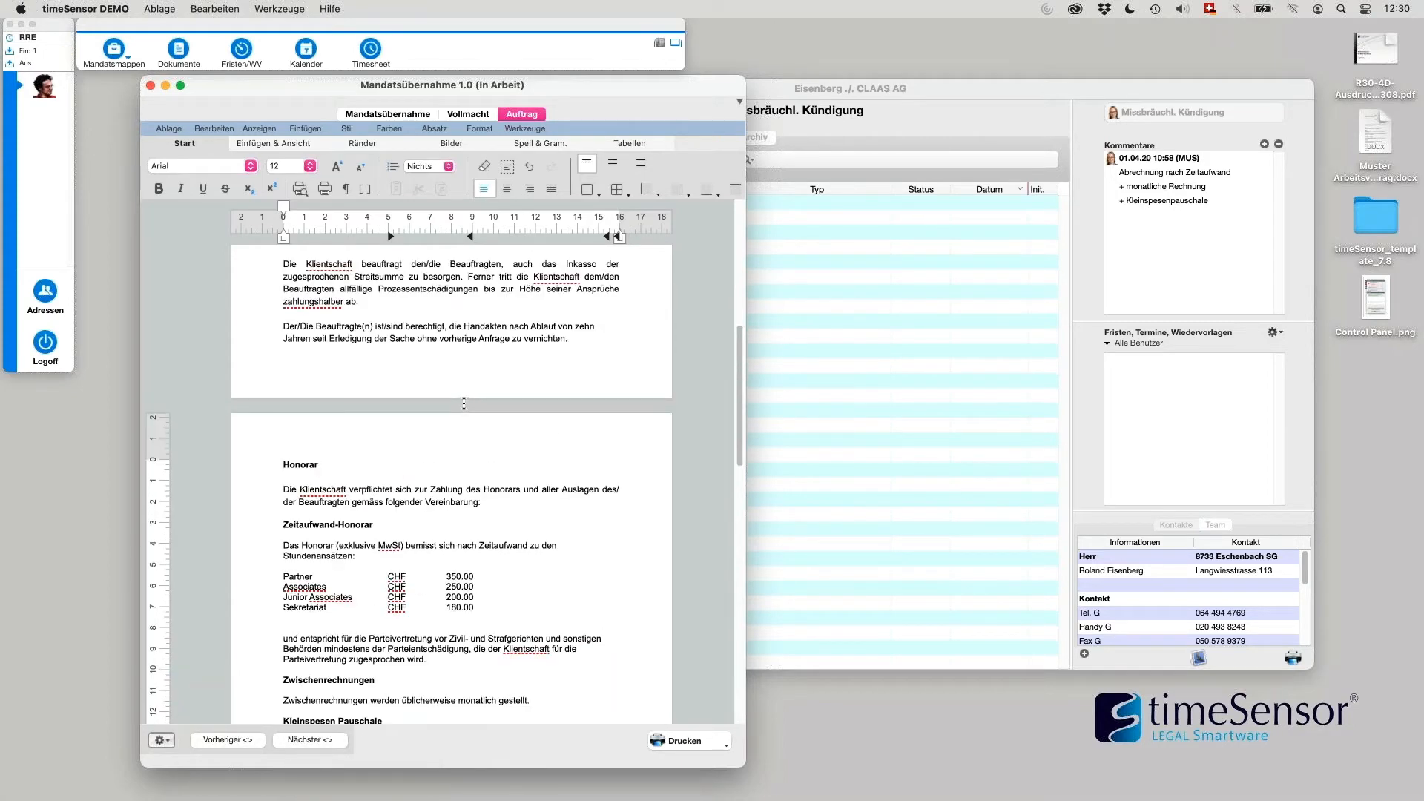
scroll(463, 403, down, 7)
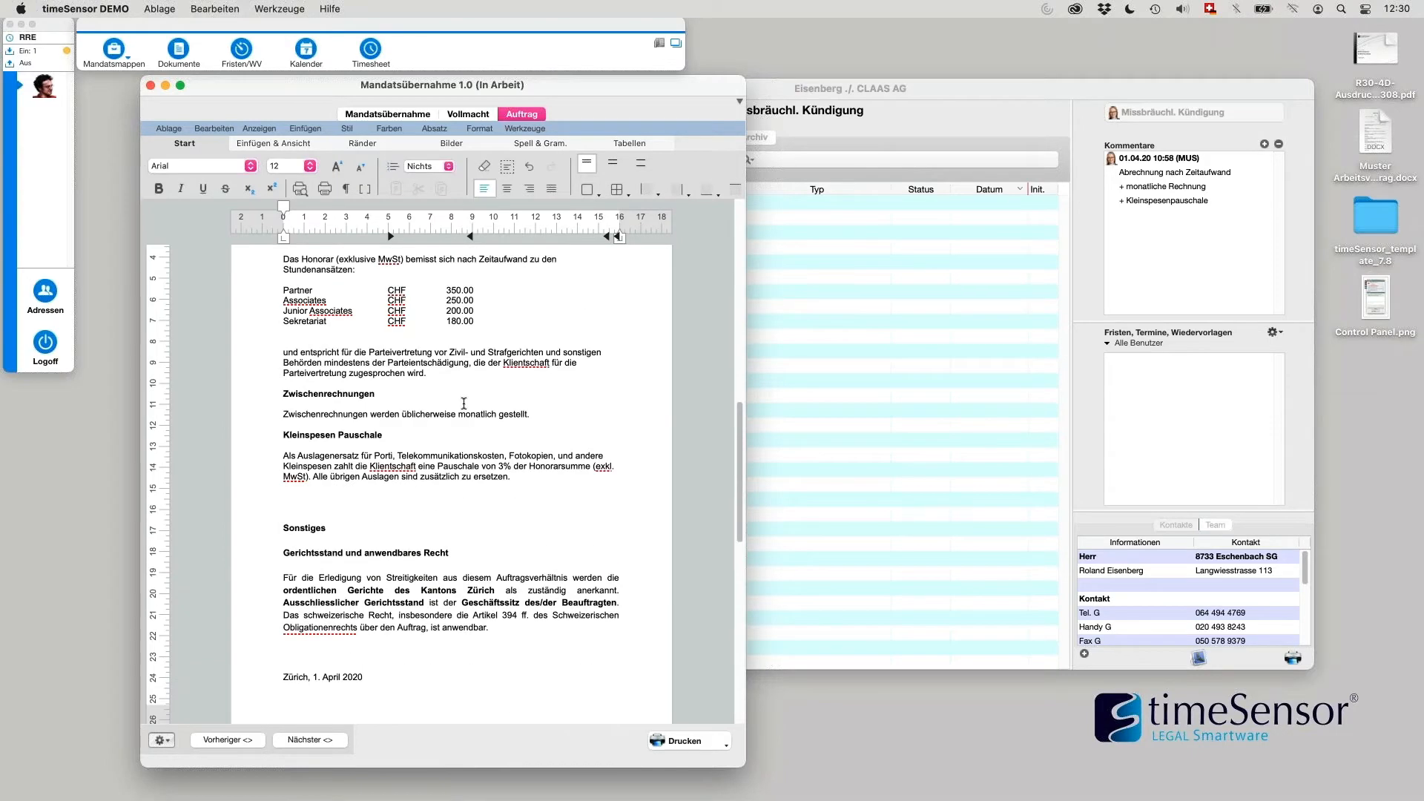
scroll(465, 427, down, 5)
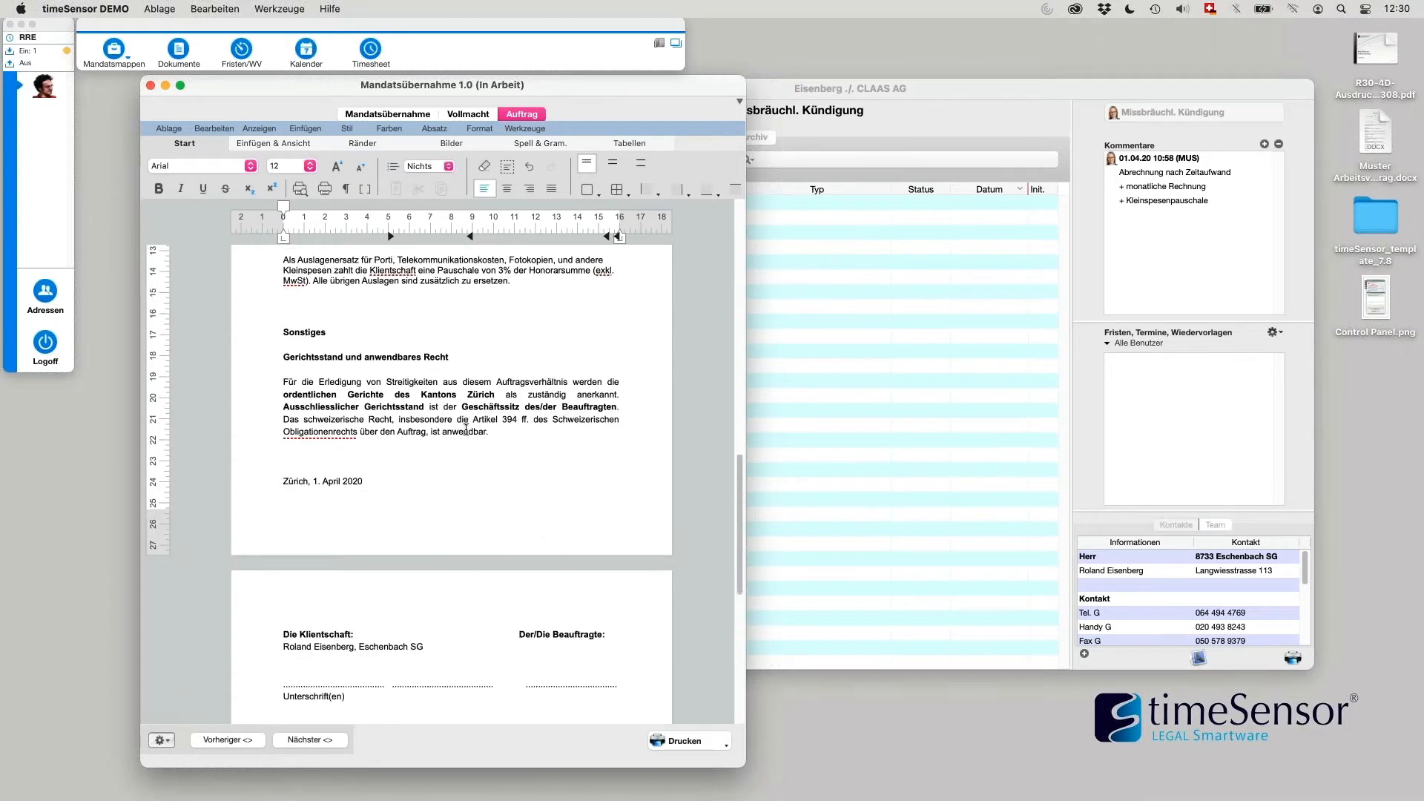
scroll(466, 429, down, 11)
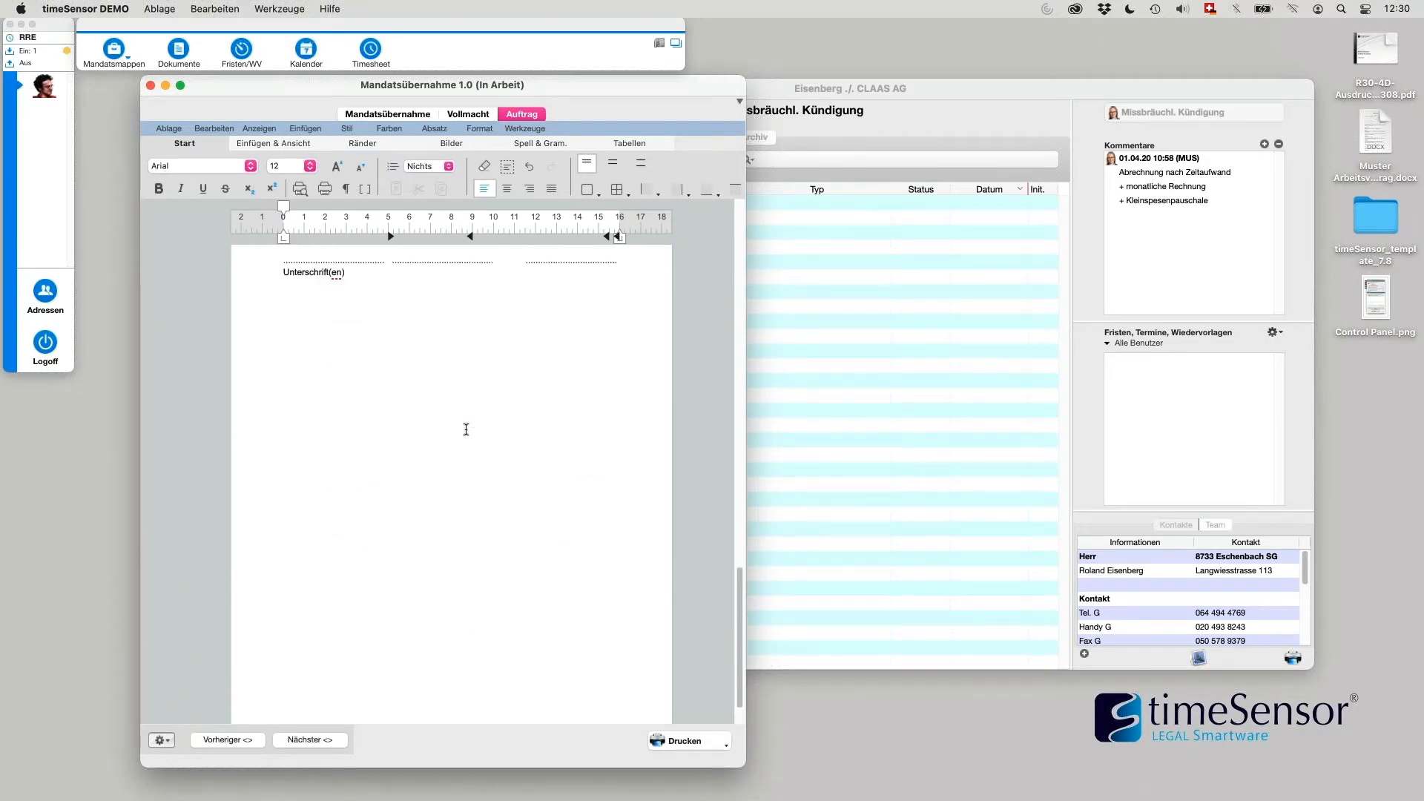
scroll(466, 430, up, 20)
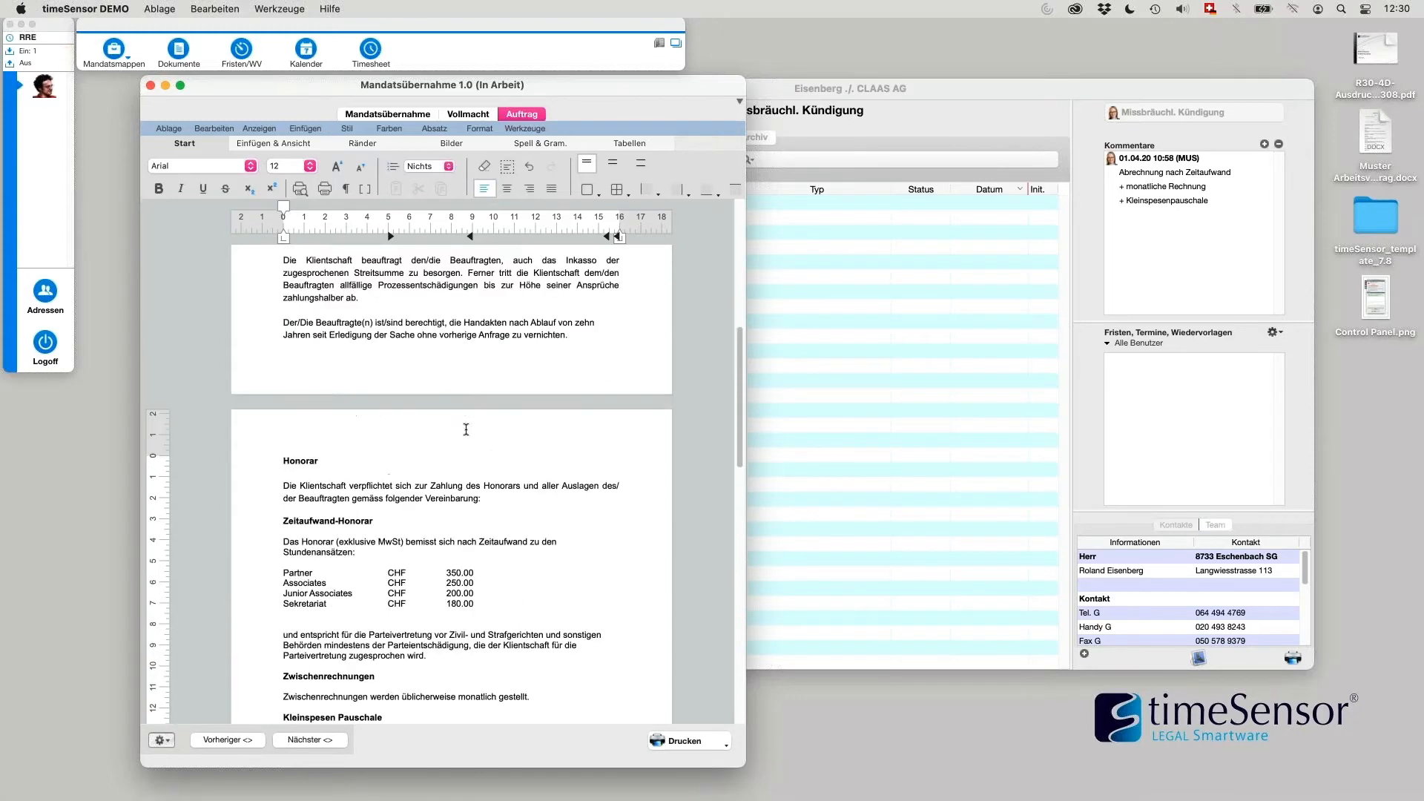
Step: Close the Mandatsübernahme document and save it as a draft with status In Arbeit and version 1.0
drag(316, 97, 350, 119)
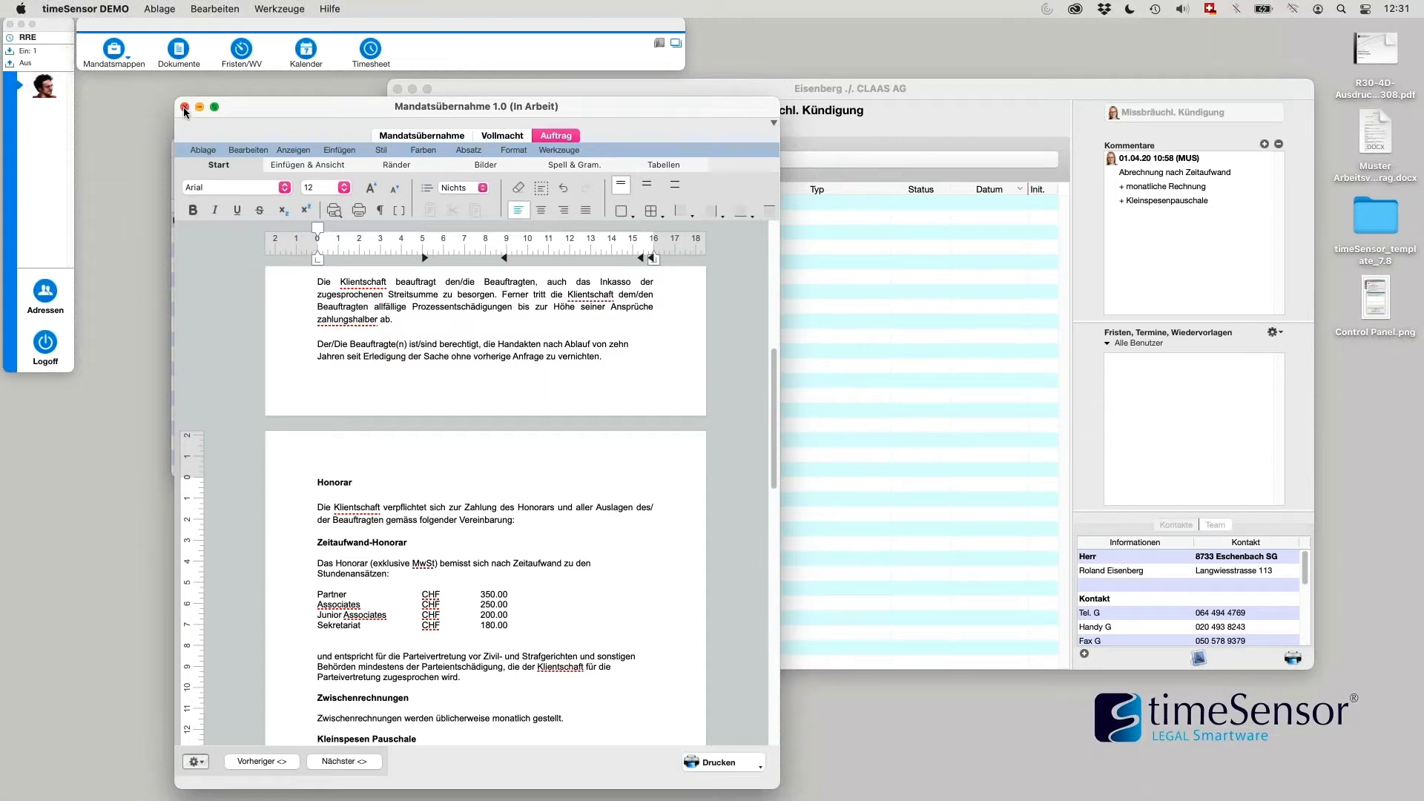
click(184, 108)
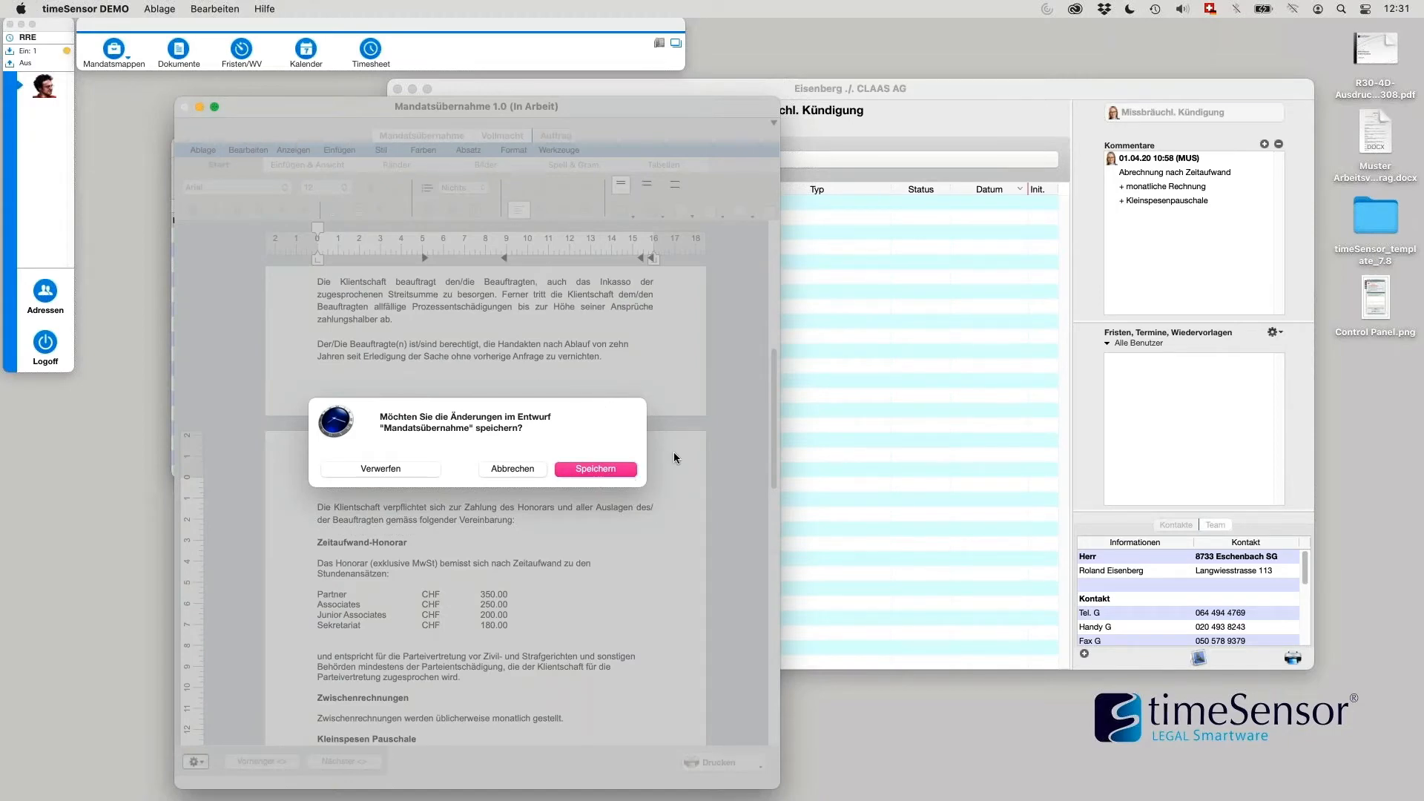
click(613, 472)
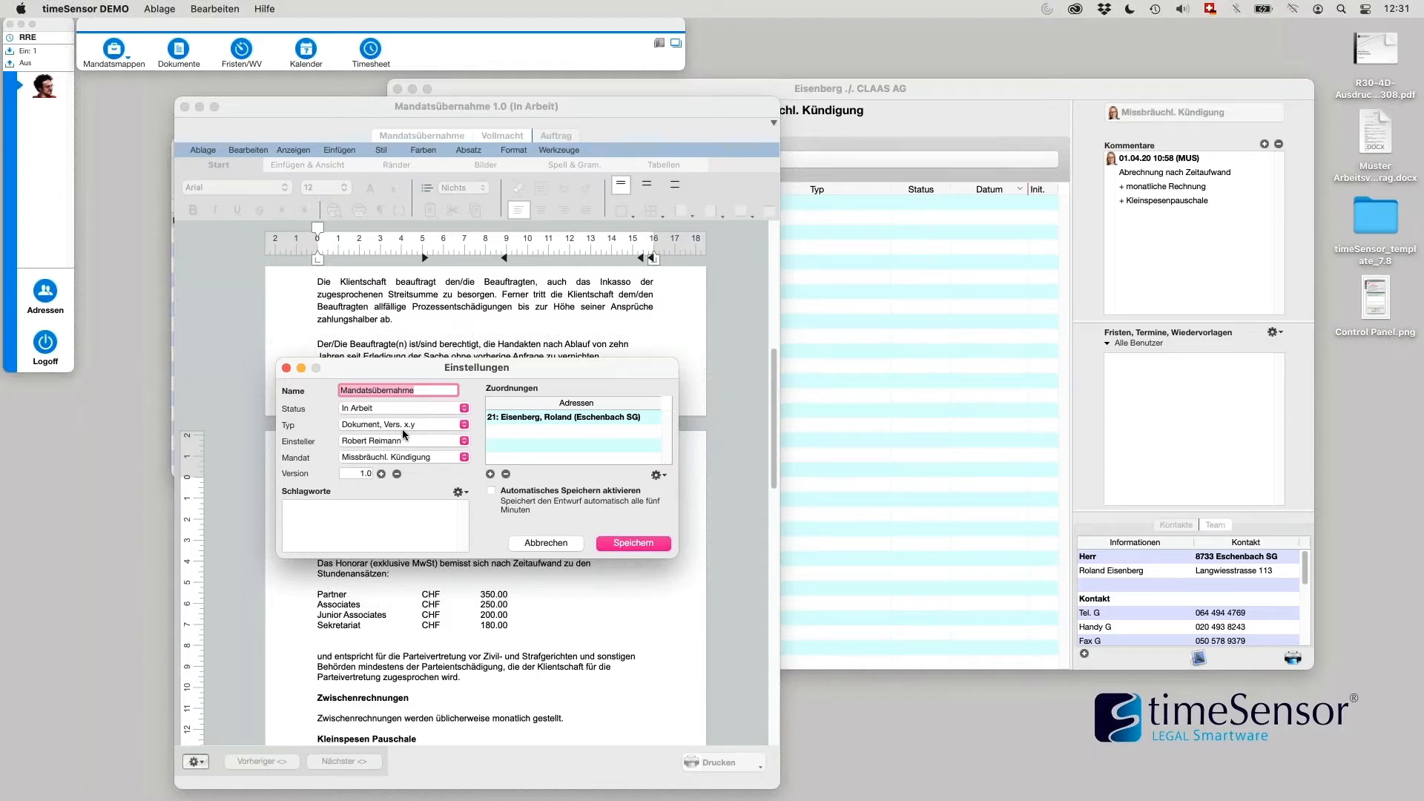
click(635, 544)
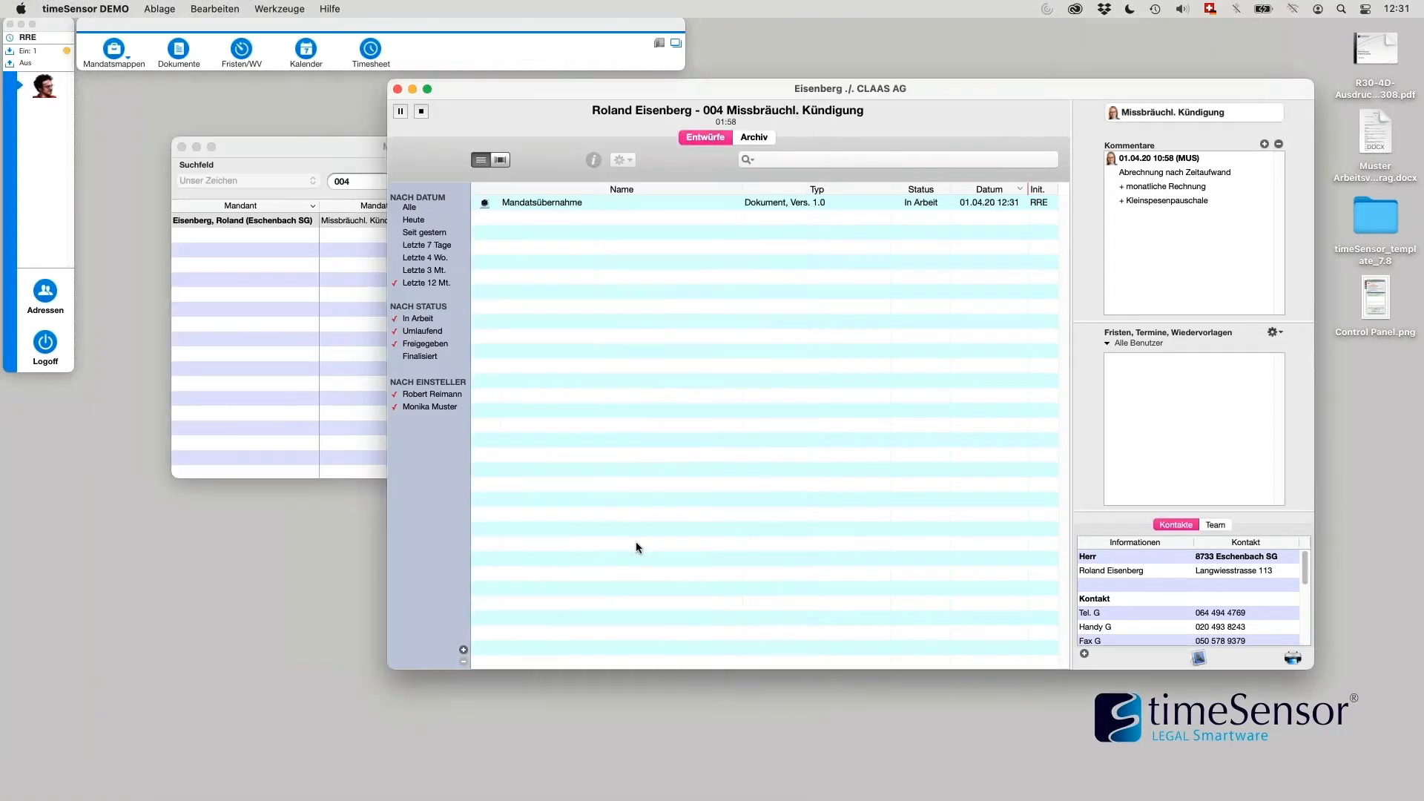
Step: Request release of the Mandatsübernahme draft, choosing the responsible lawyer as first approver, and check who is informed after release
click(648, 201)
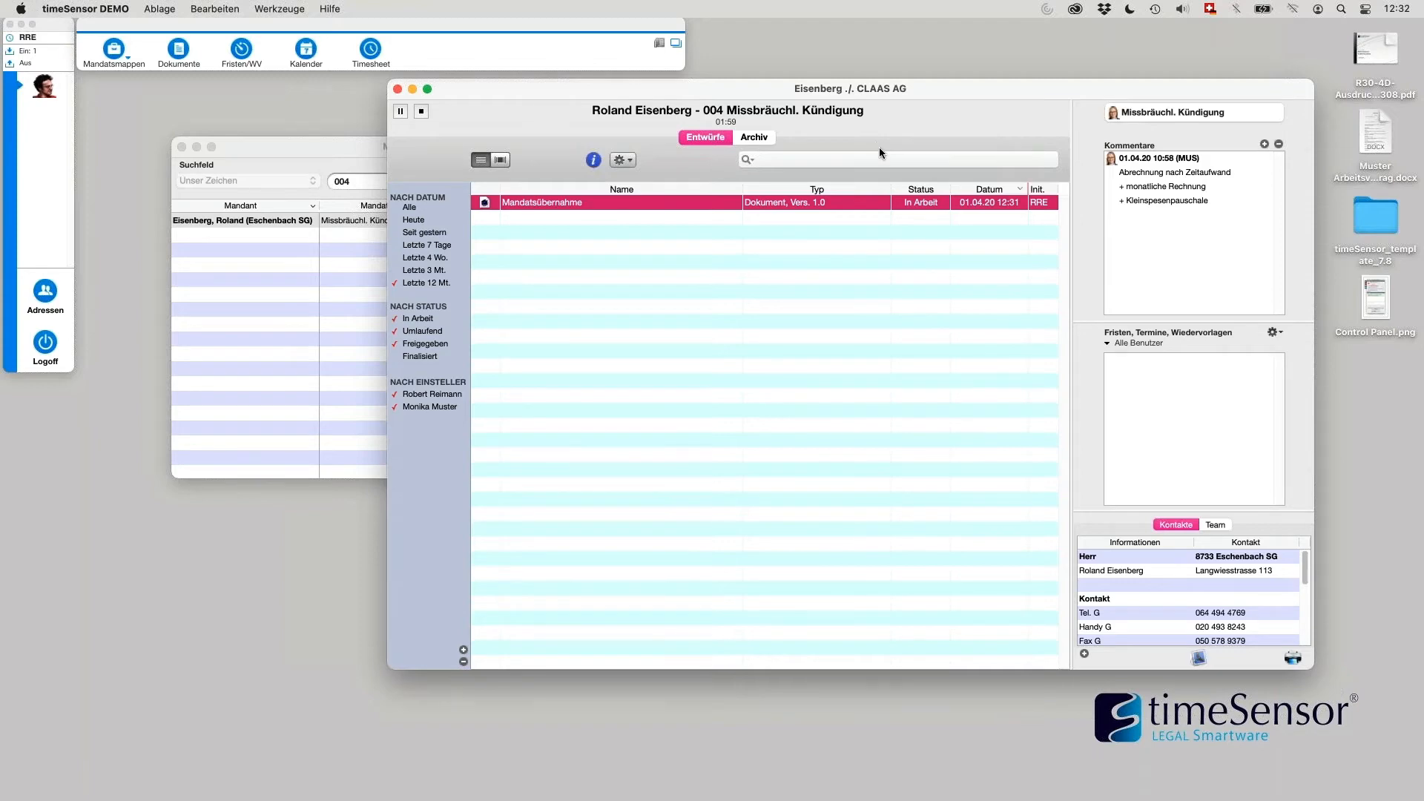
drag(885, 90, 832, 101)
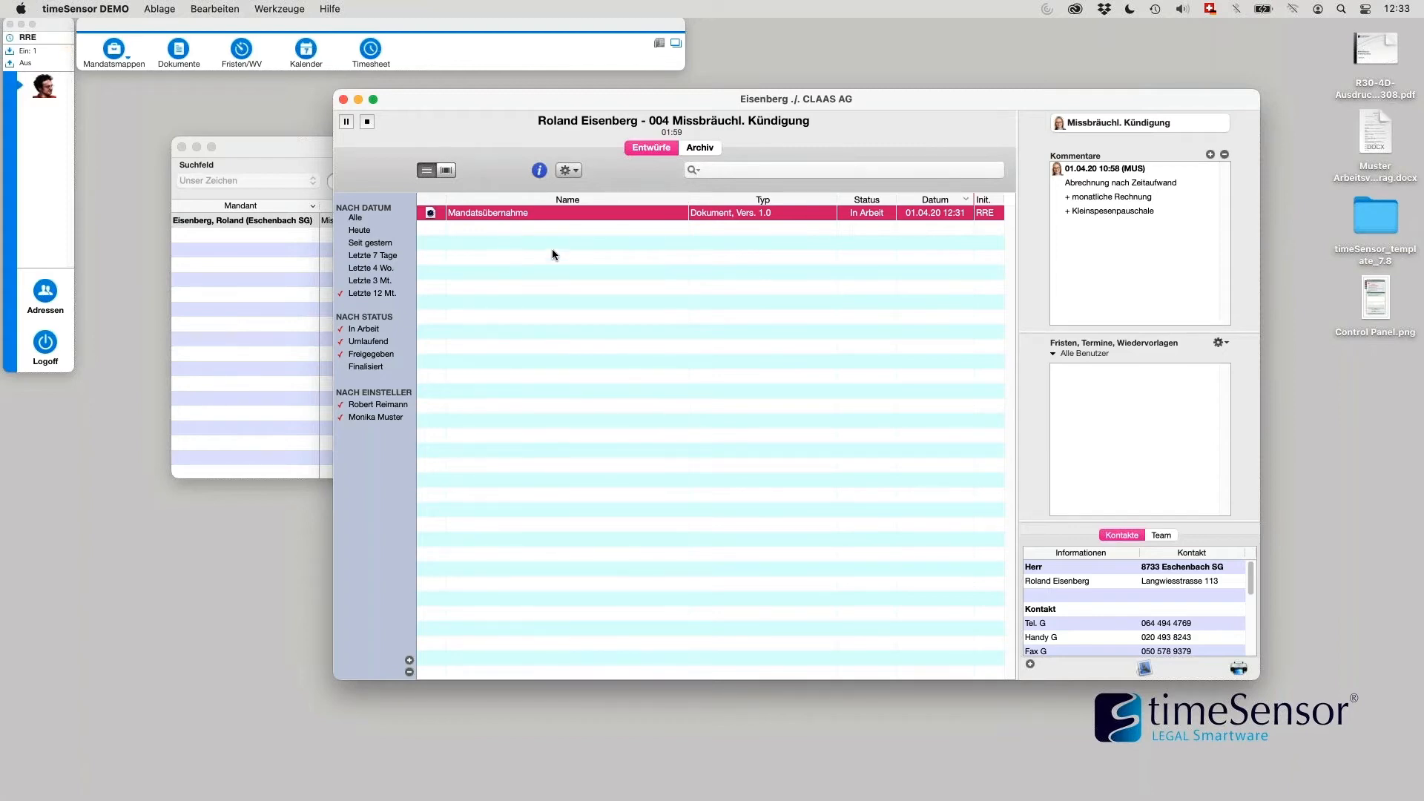
click(568, 170)
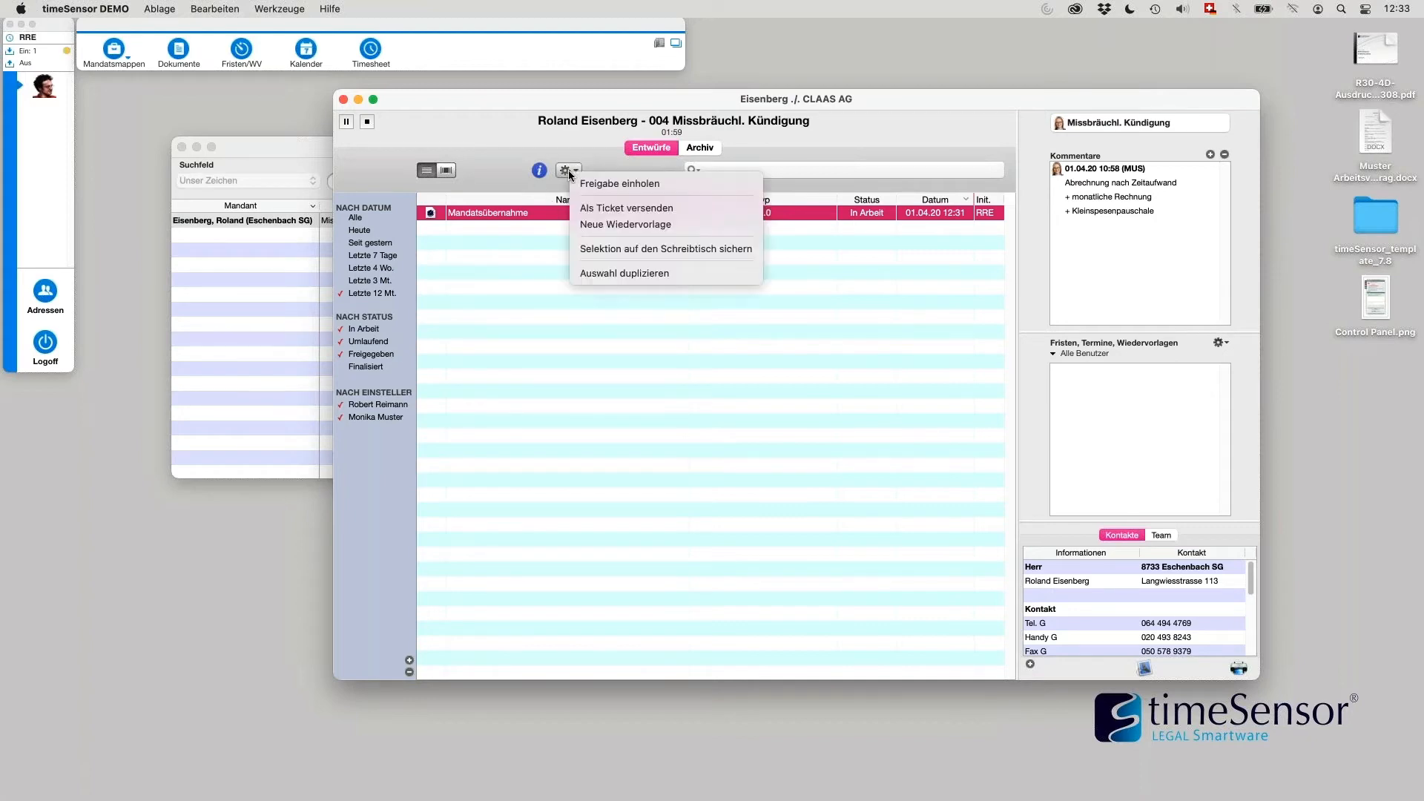
click(626, 183)
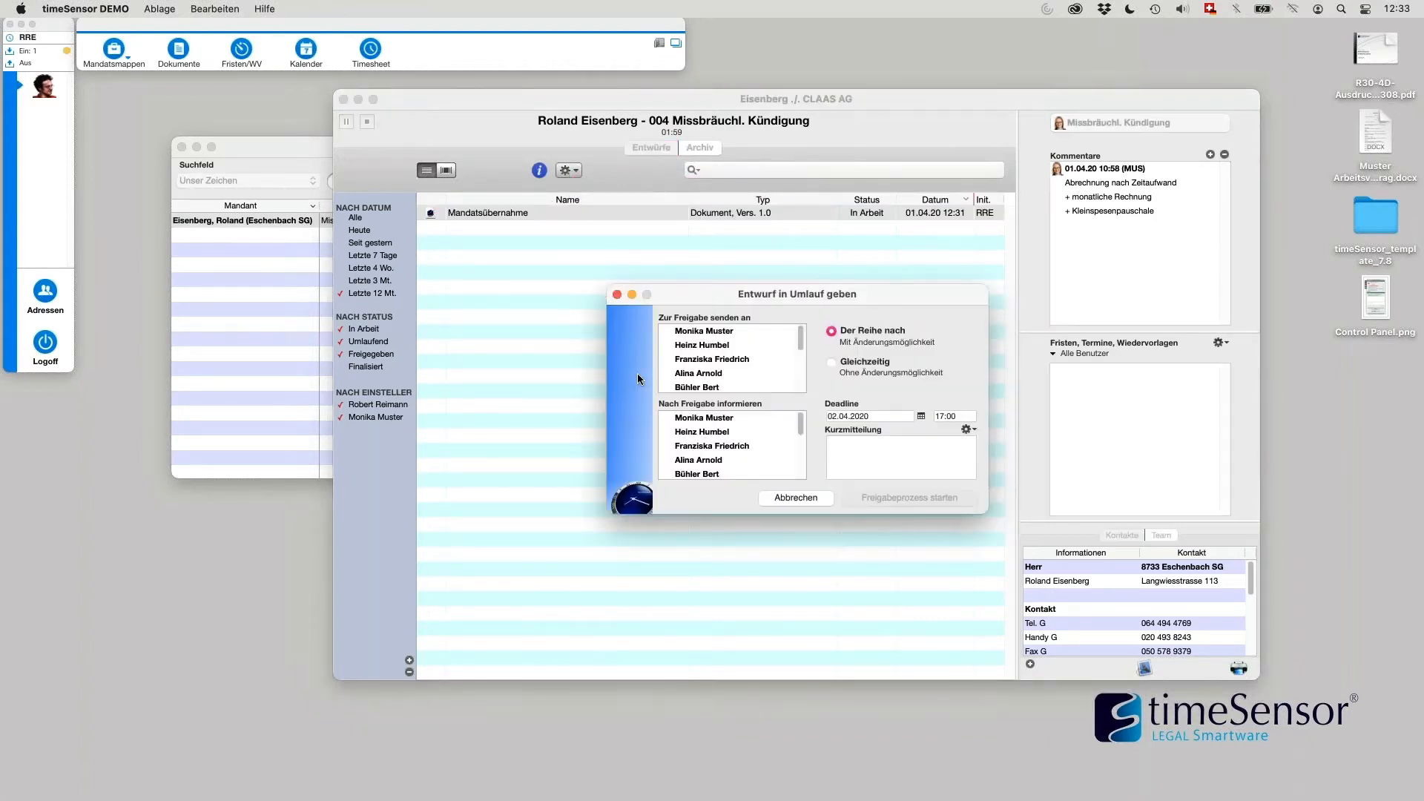
click(689, 334)
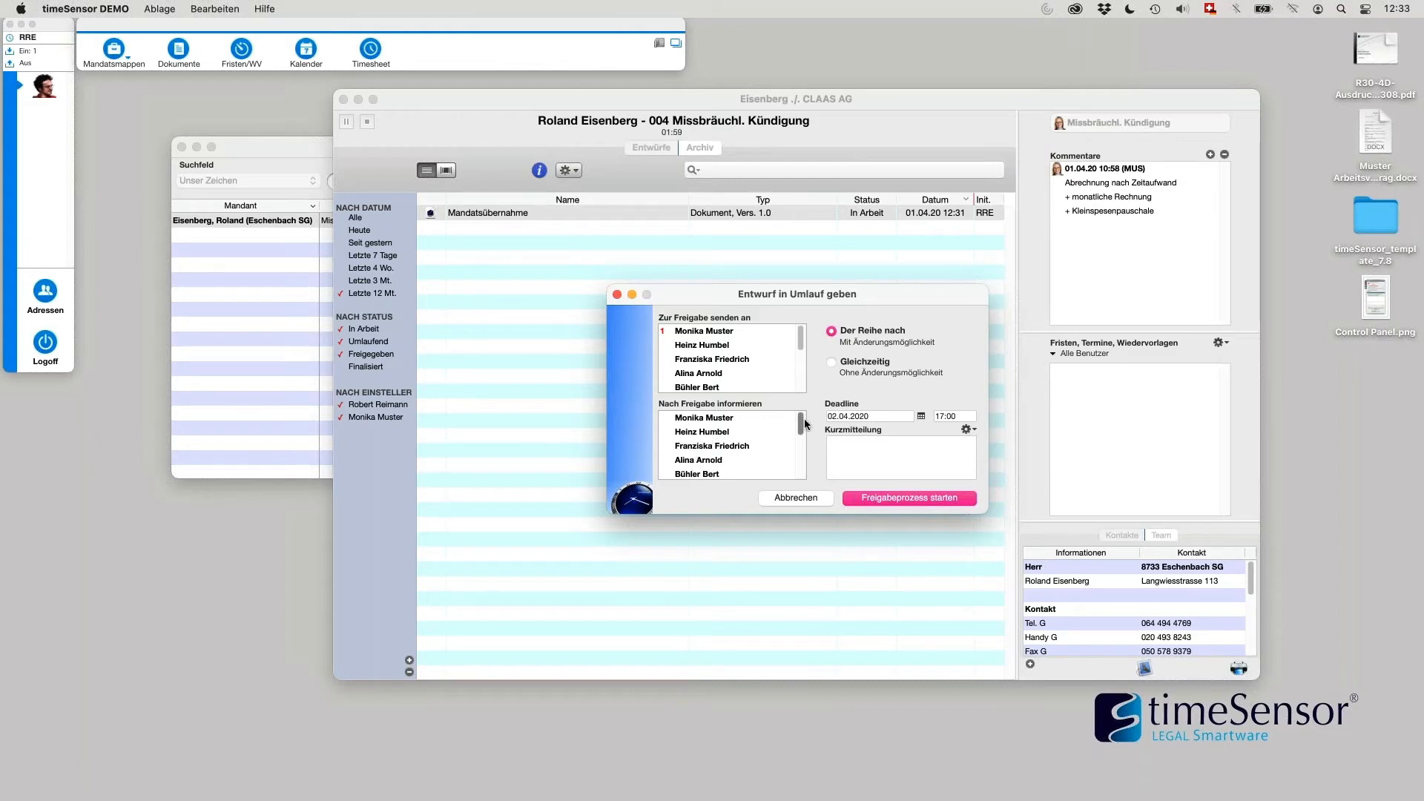
scroll(710, 455, down, 3)
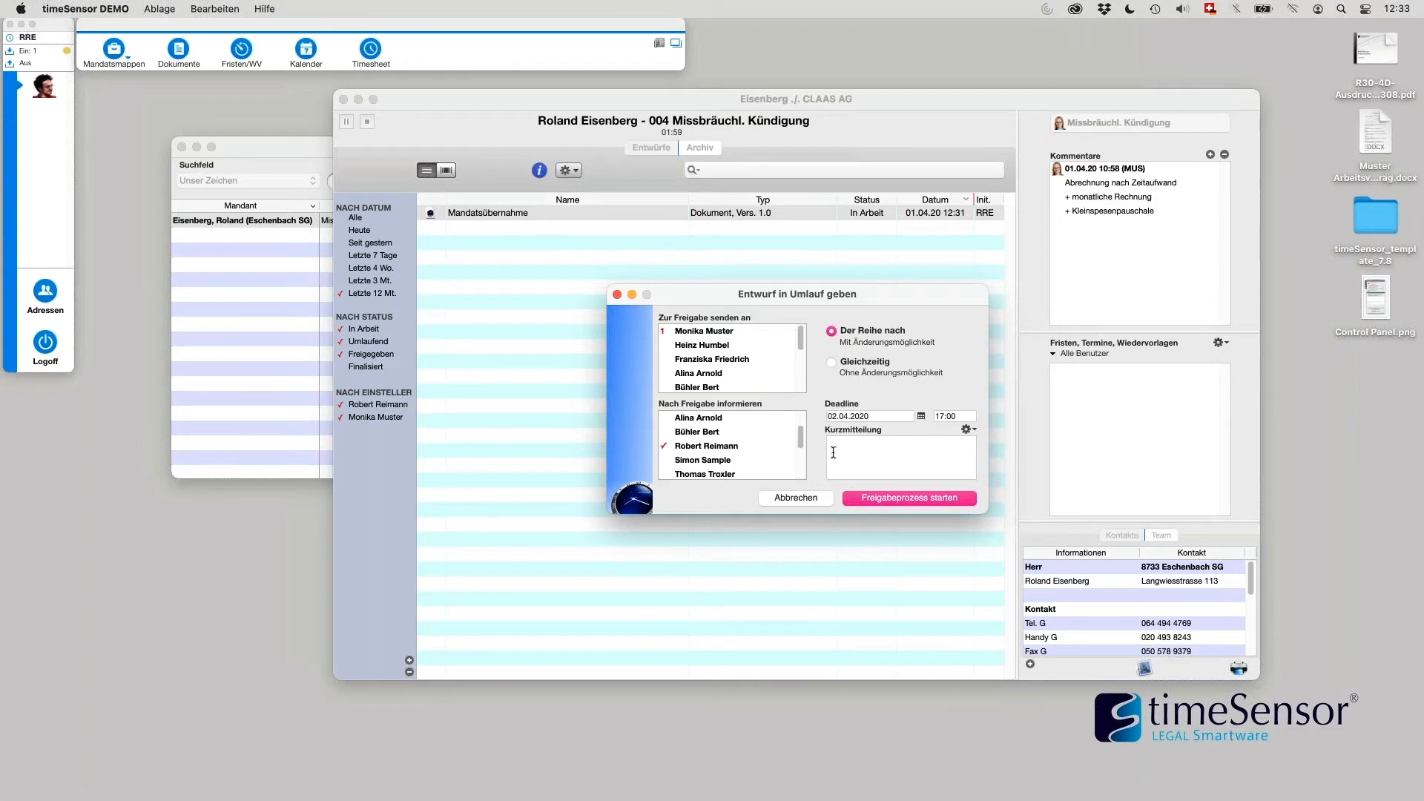
Step: Set the release deadline to 01.04.2020, add the message "Bitte anschauen und ggf. freigeben", and start the release process
click(921, 416)
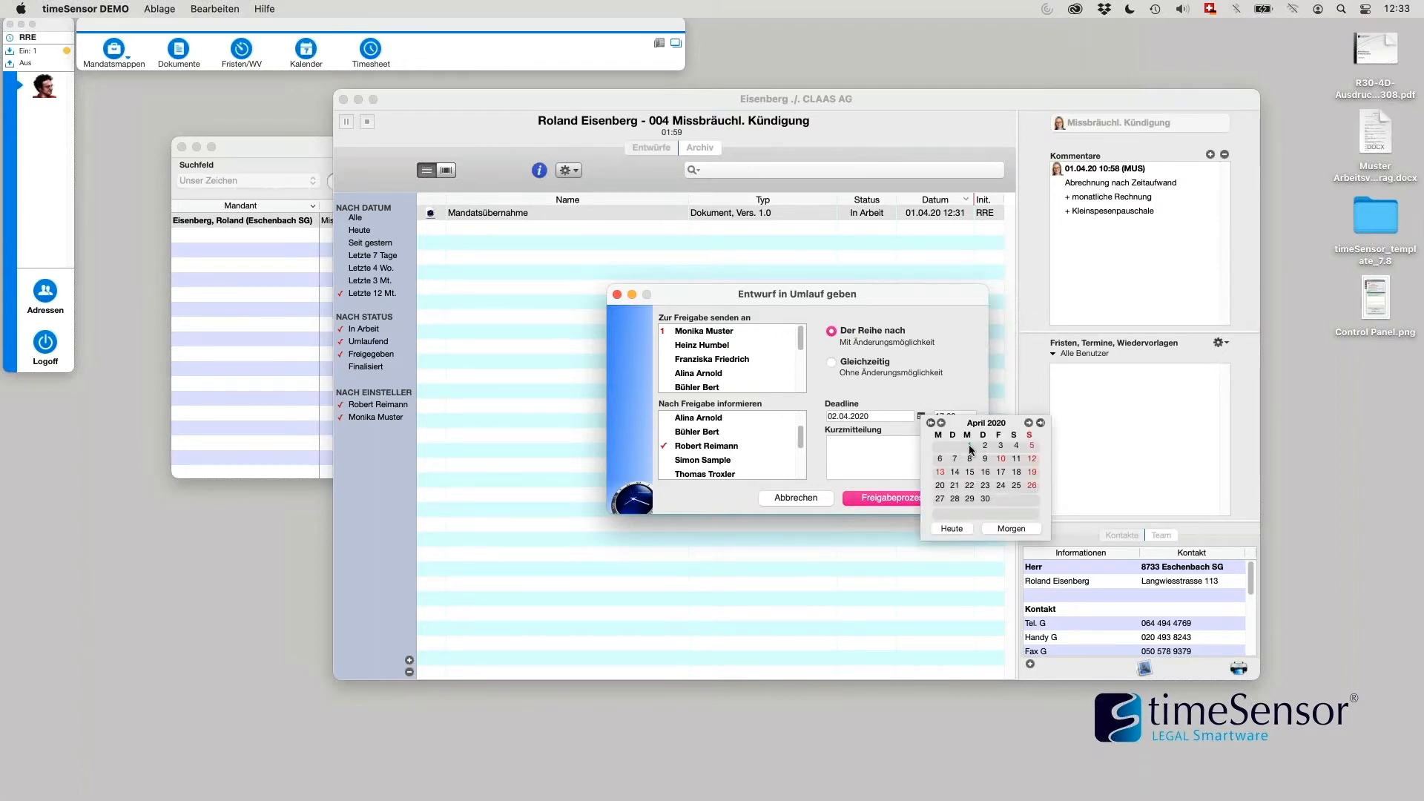
click(970, 445)
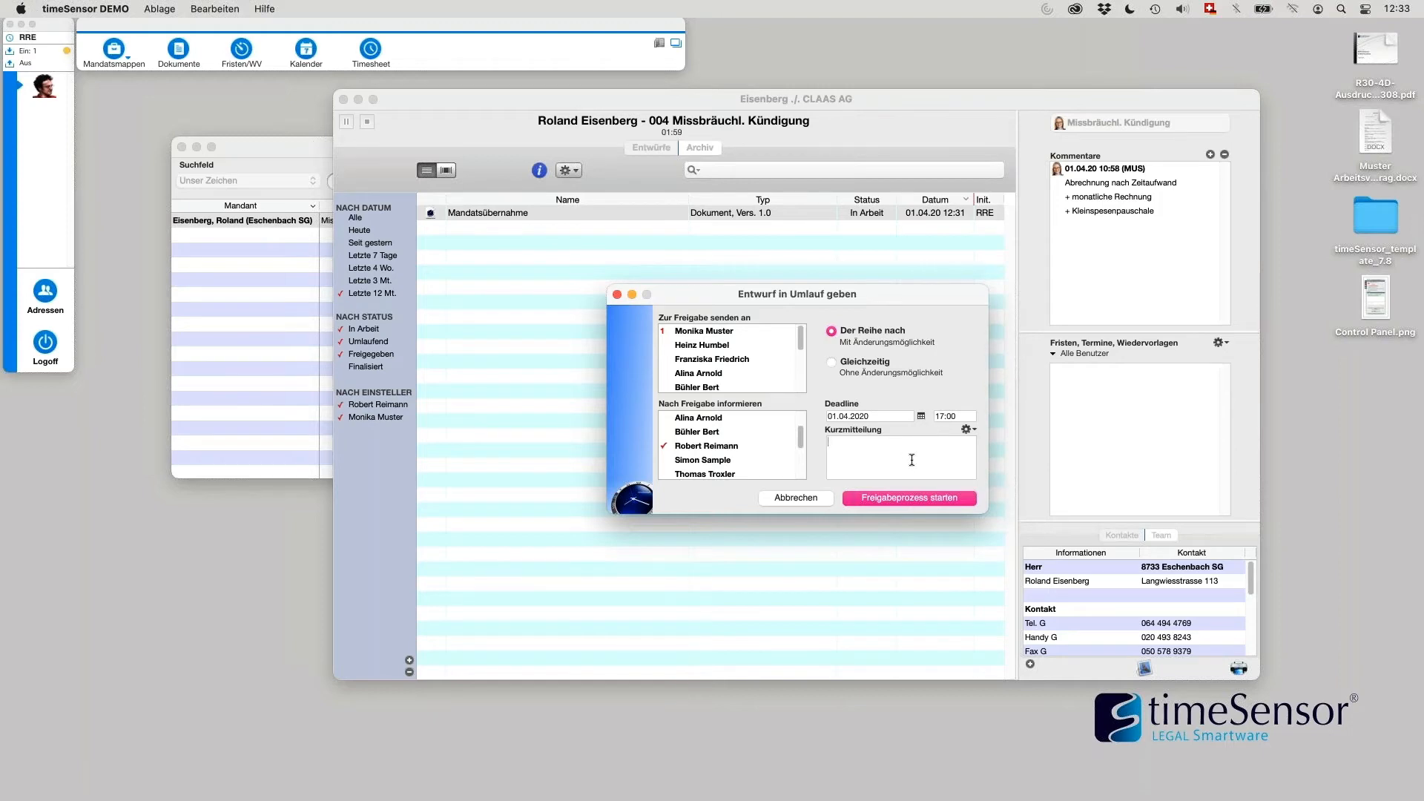
click(880, 461)
text(Bitte anschauen und ggf. freigeben)
click(941, 497)
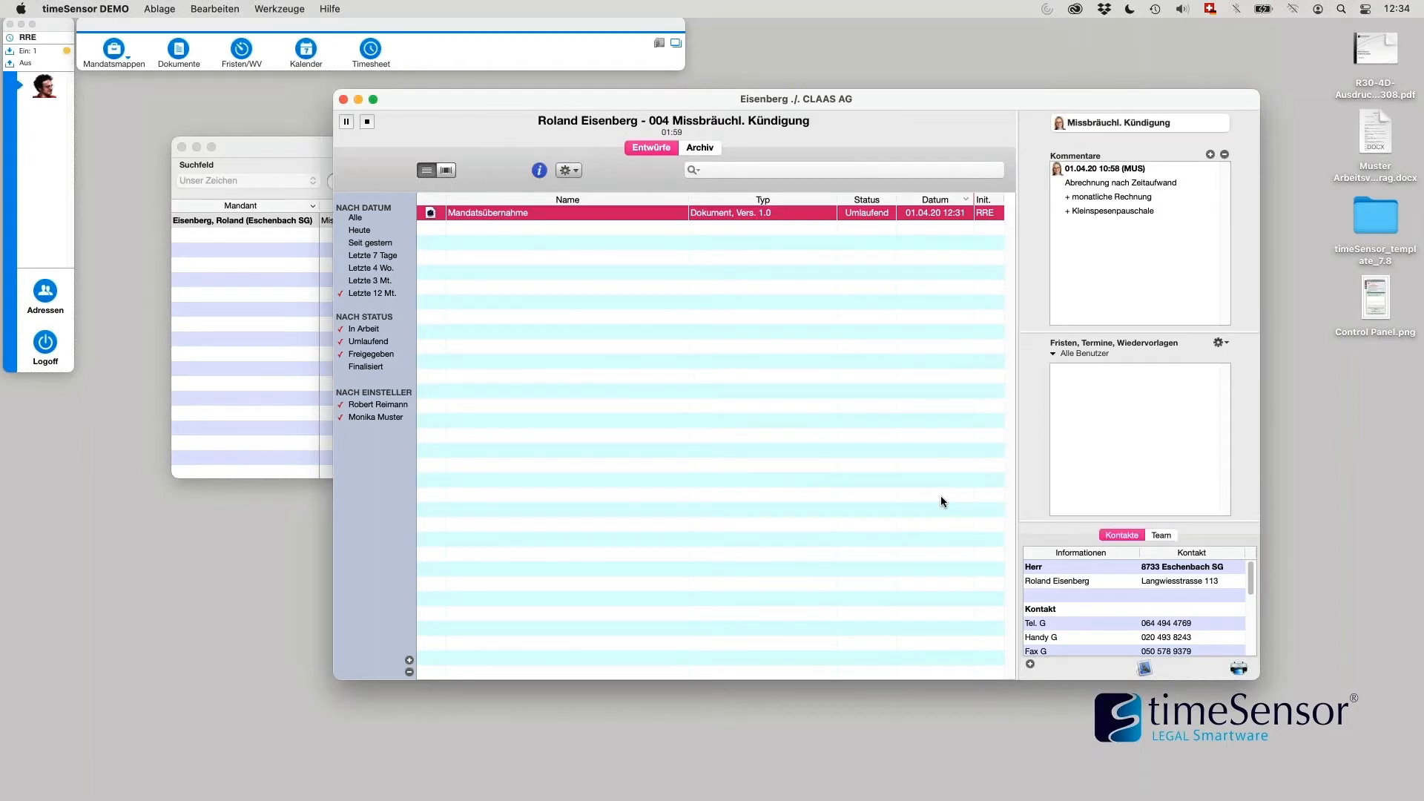
Step: Close the matter folder, set the "Vollmacht erstellen" ticket to Erledigt, send it back, and close the ticket list
click(864, 229)
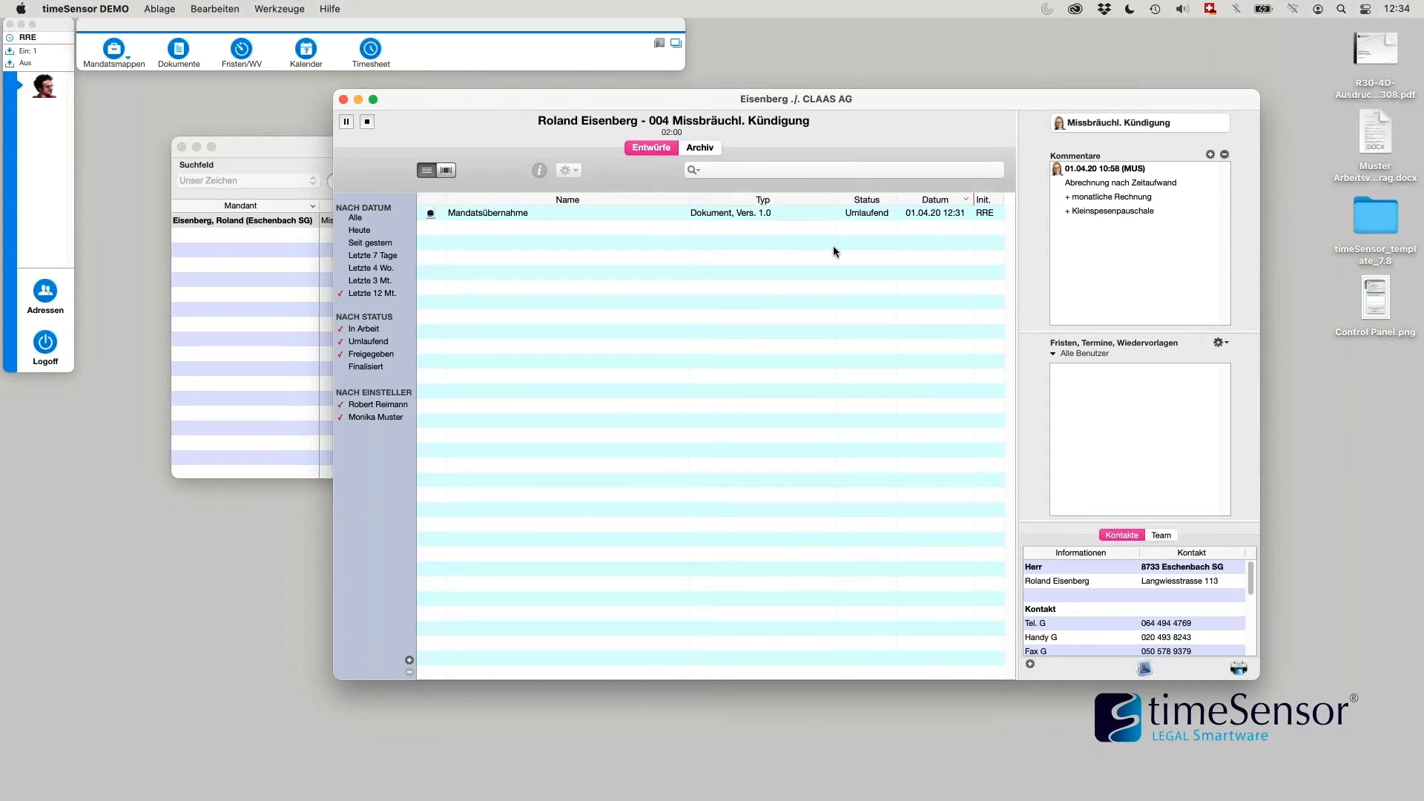
click(344, 99)
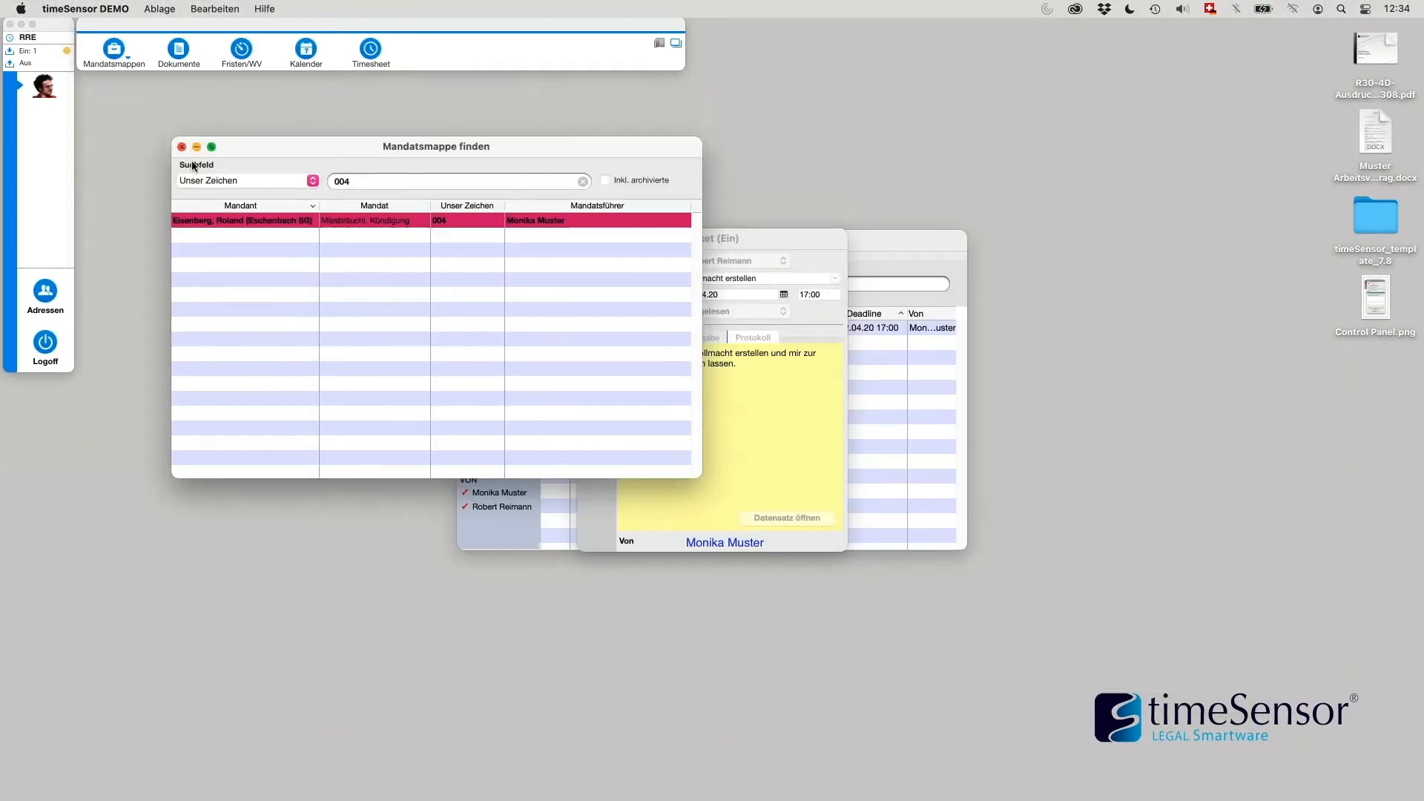
click(738, 311)
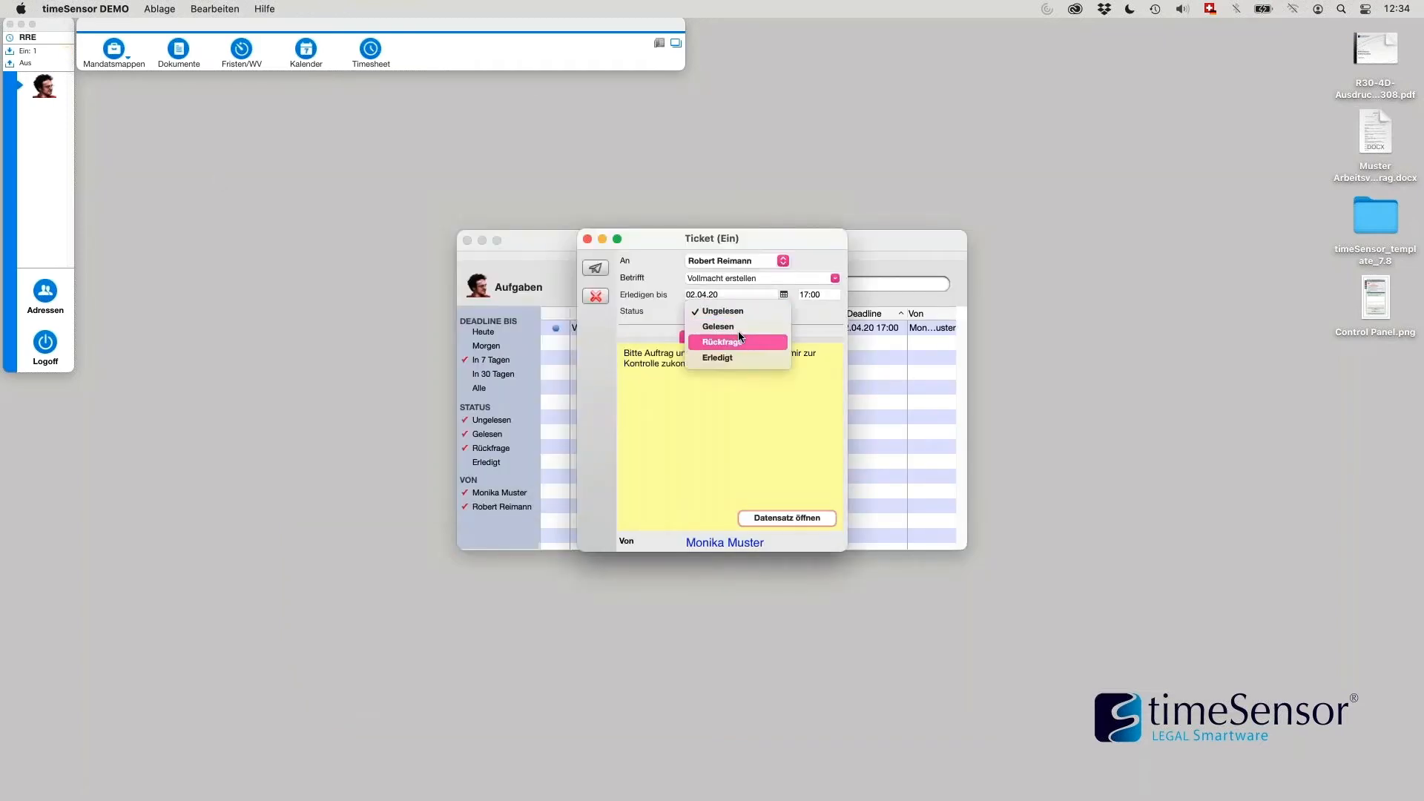
click(735, 358)
click(590, 270)
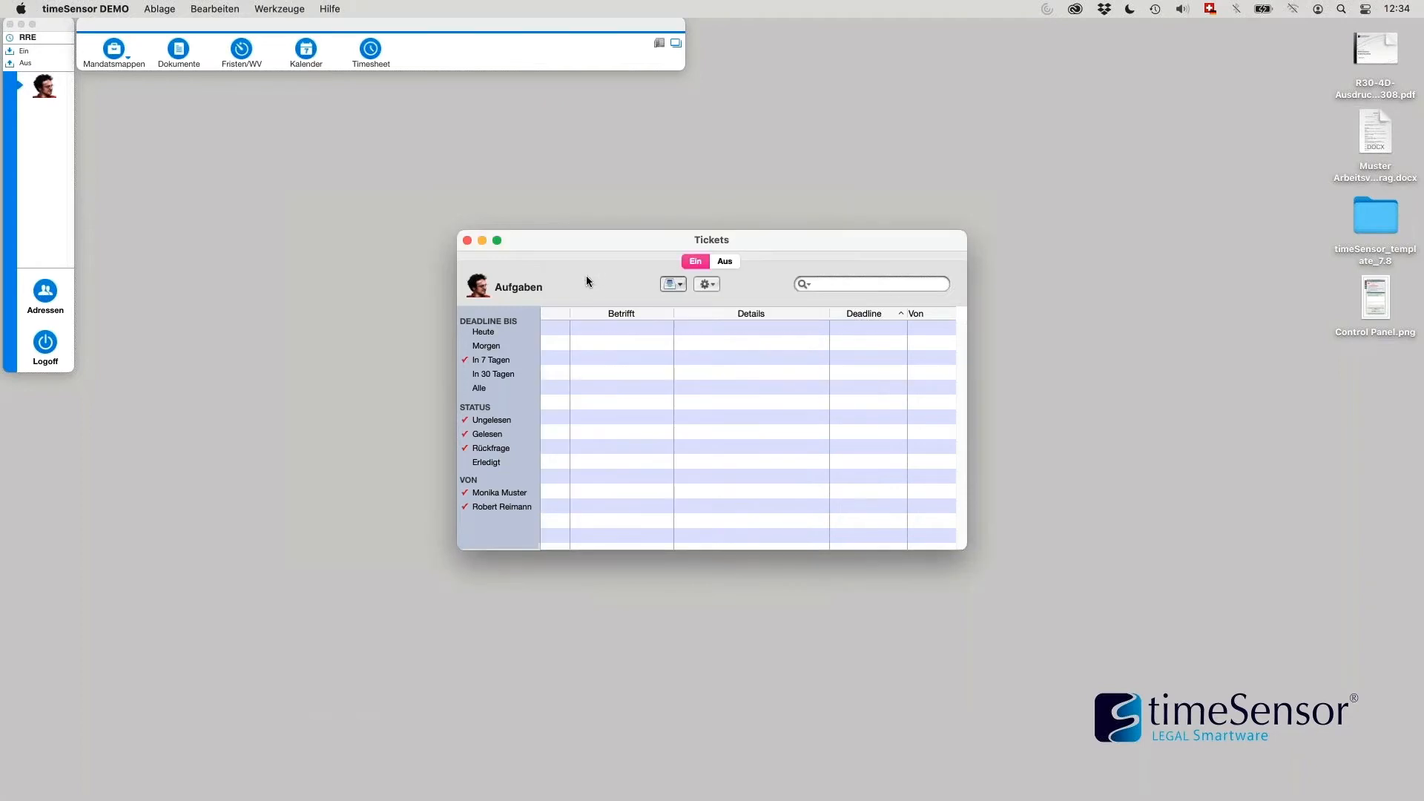
click(467, 241)
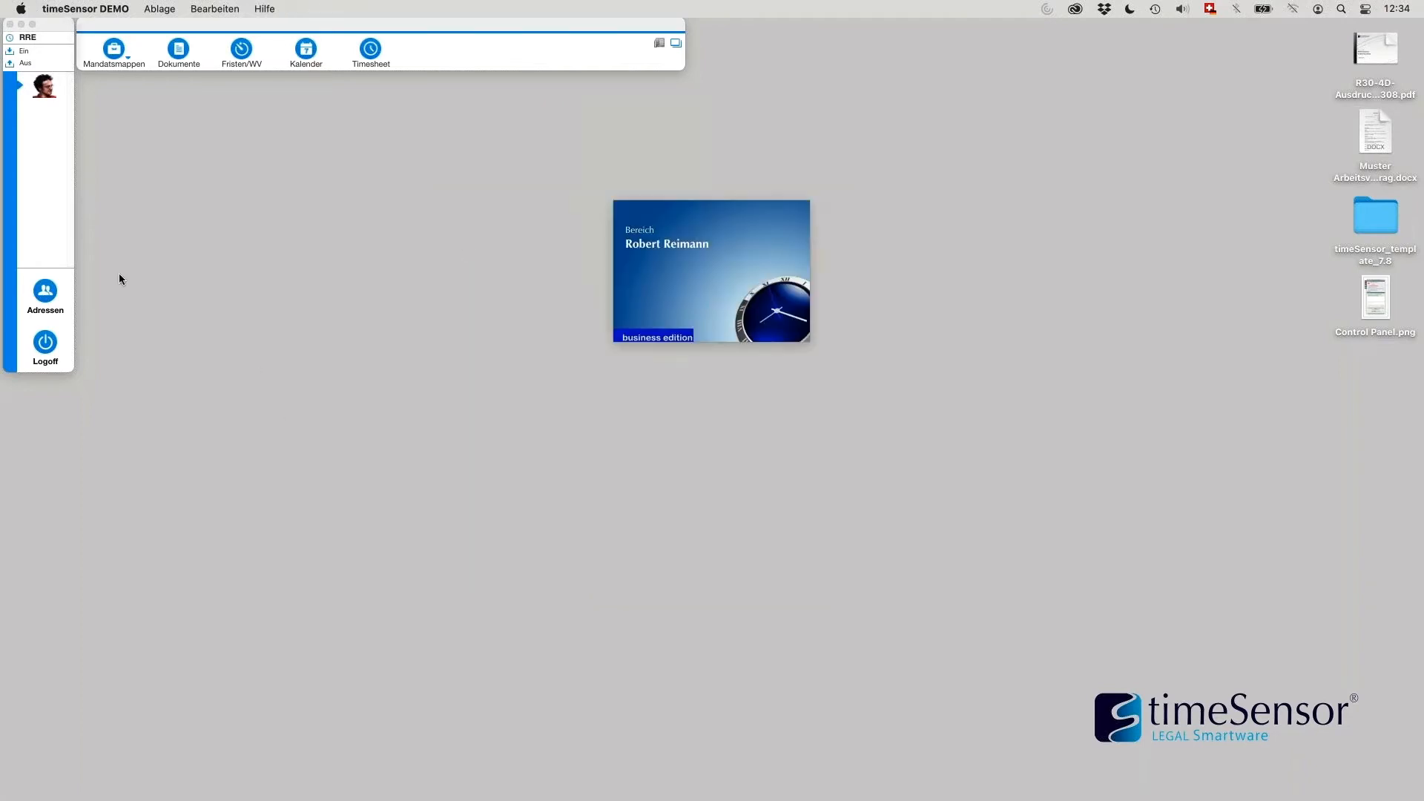
Step: Log off and log back in as the lawyer who has to approve the draft
click(46, 342)
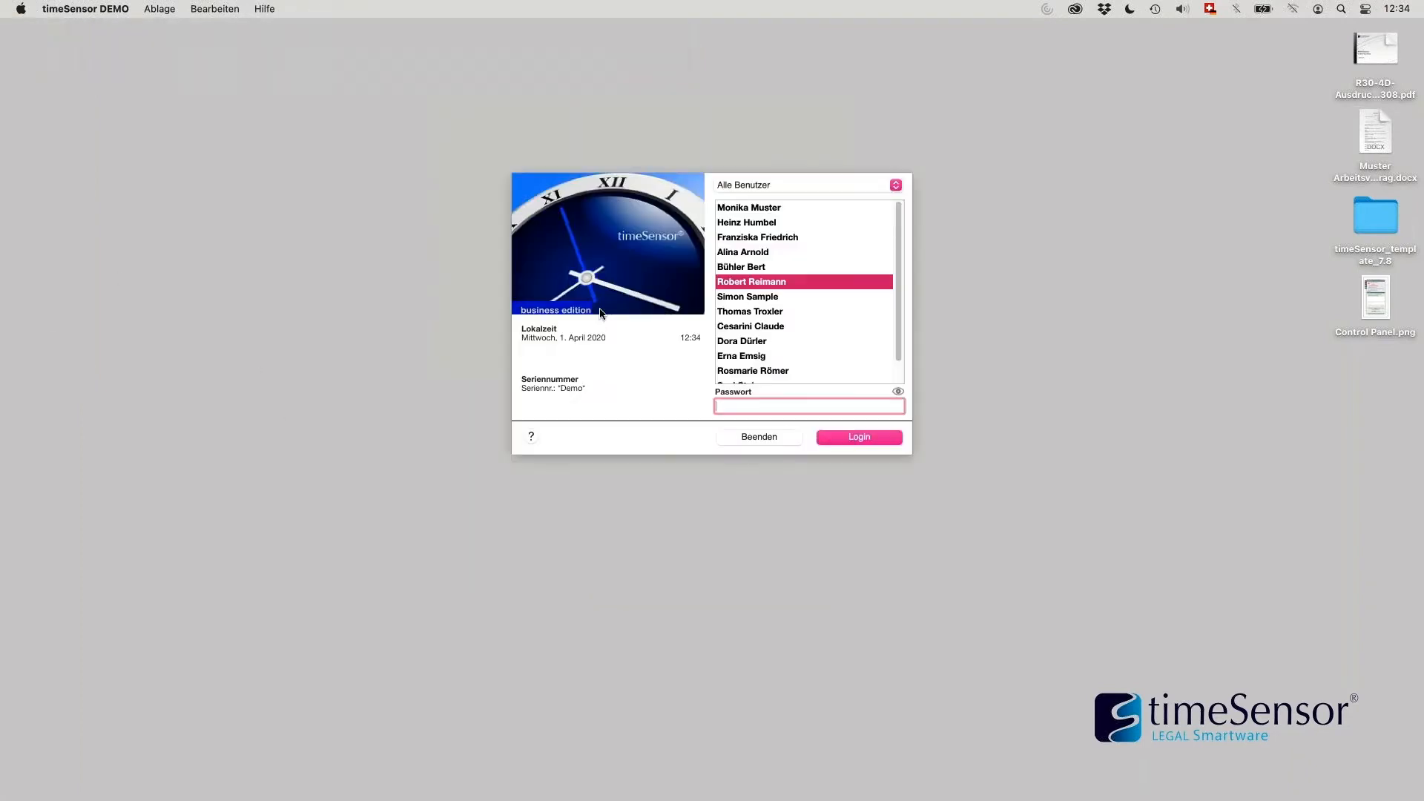
click(768, 211)
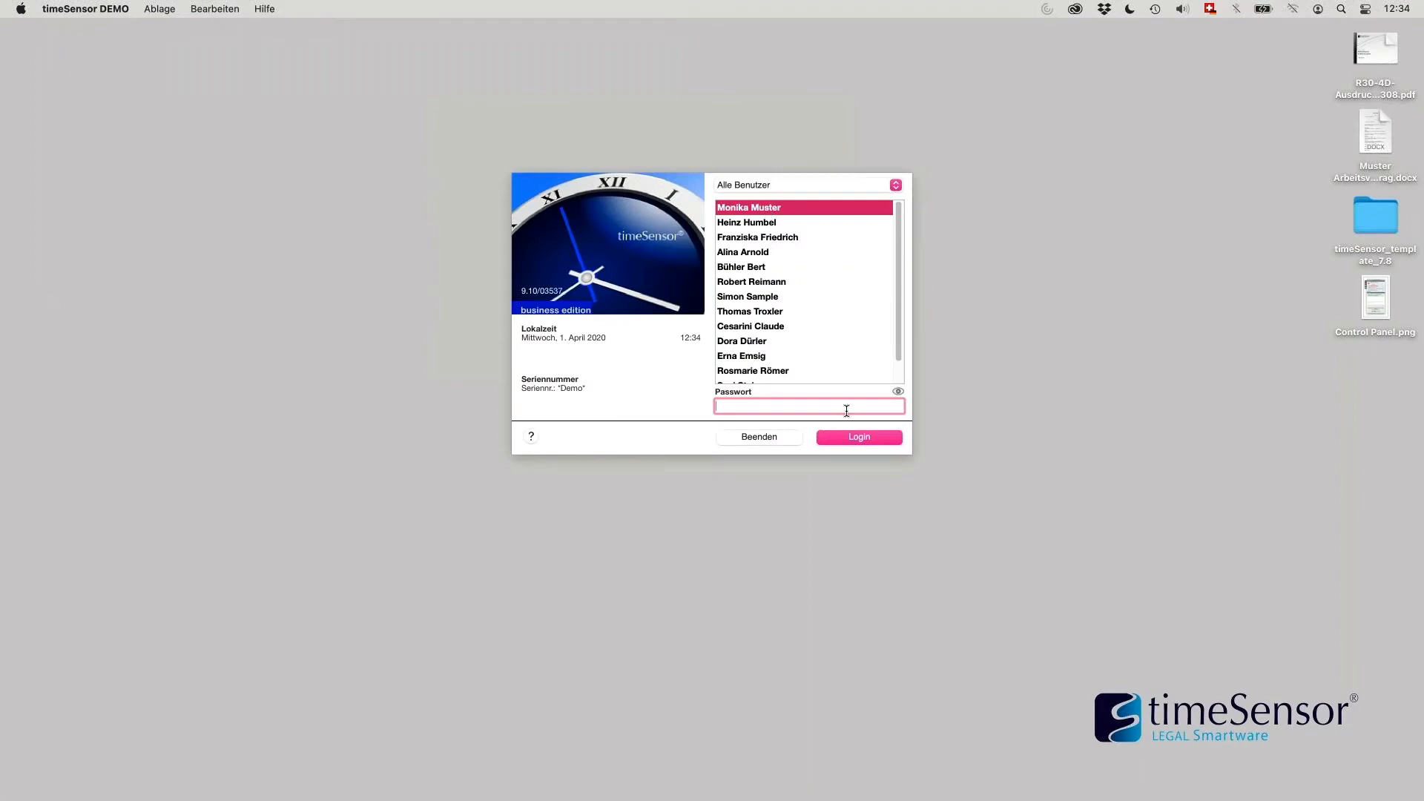
click(853, 436)
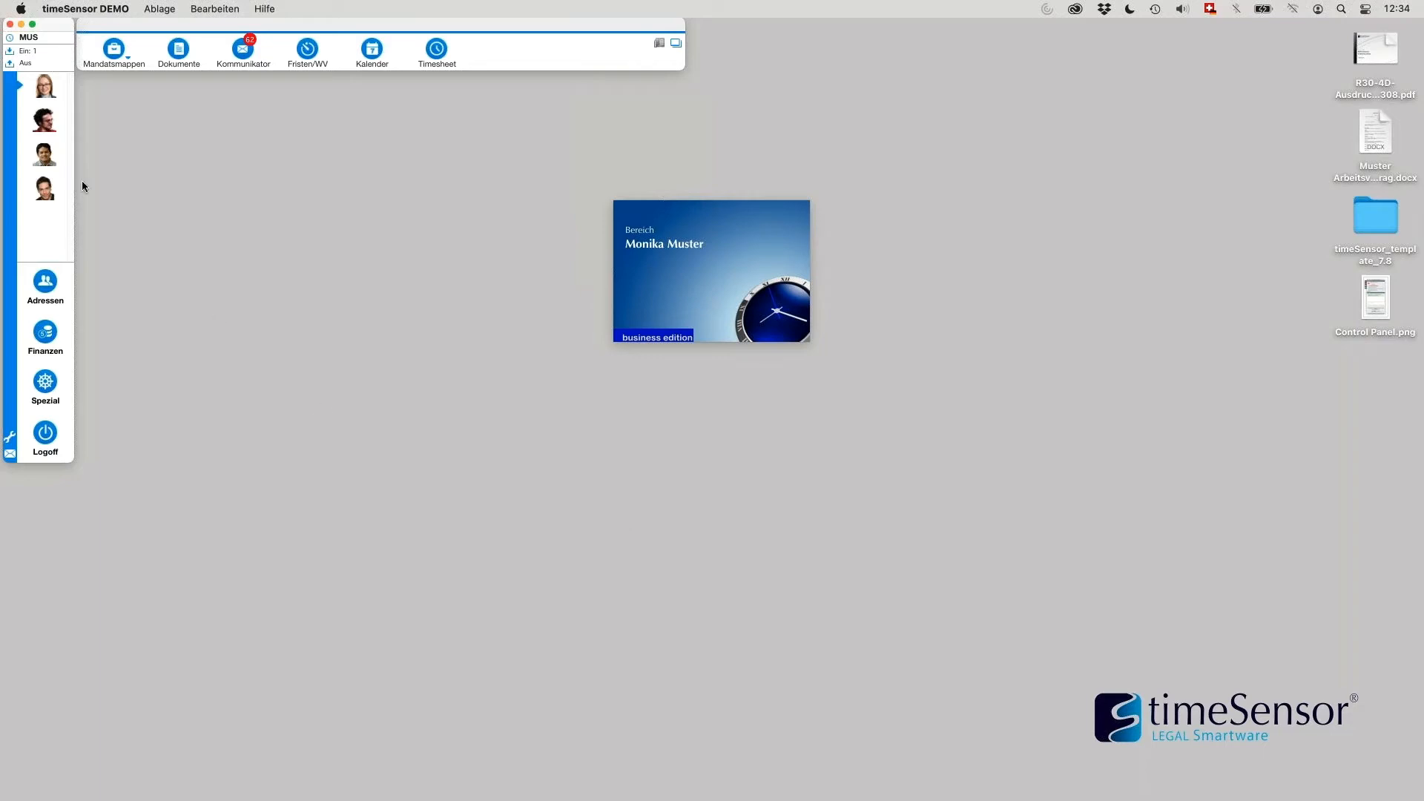
Step: Open the incoming "Bitte freigeben" ticket and its Mandatsübernahme draft, and enlarge the document window to show more of the letter
click(55, 51)
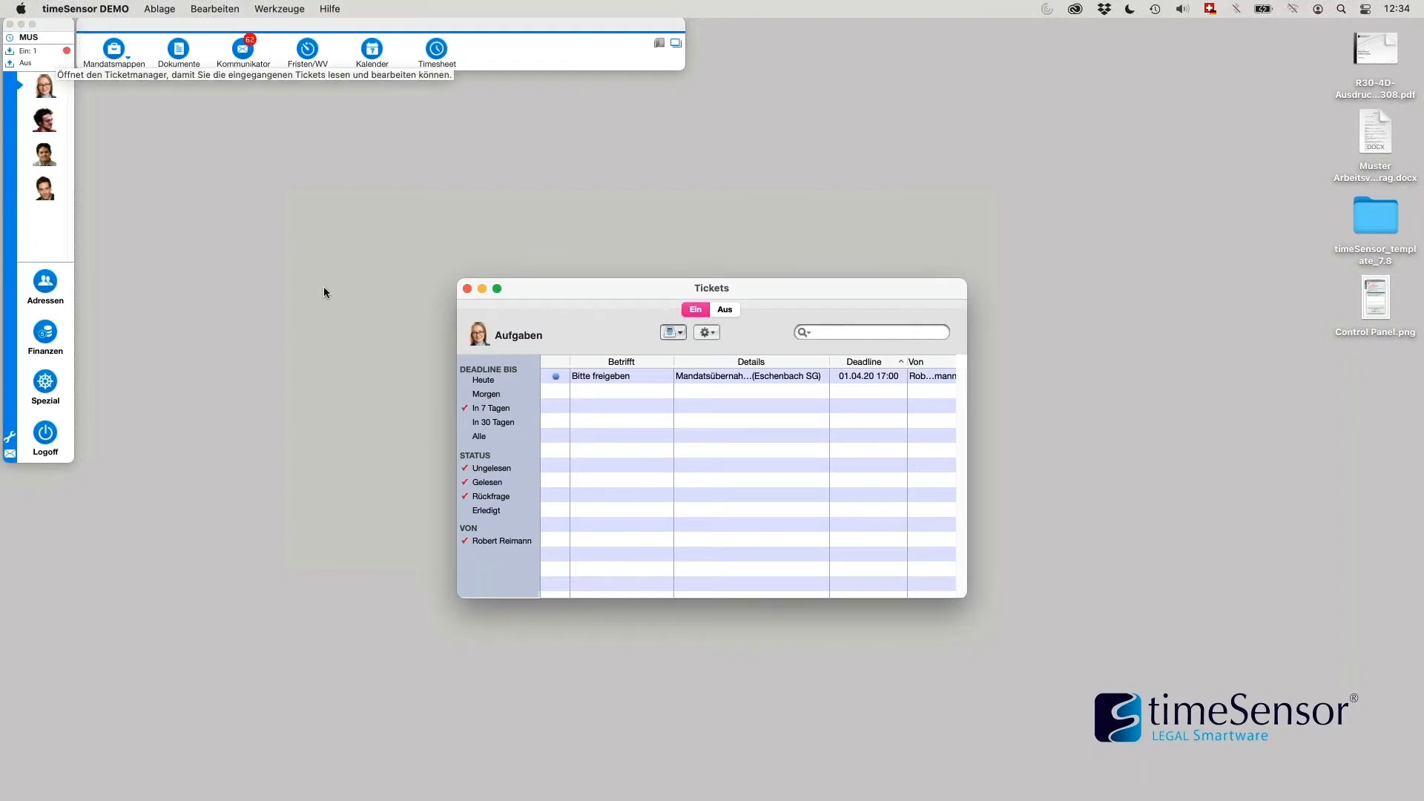
double_click(751, 376)
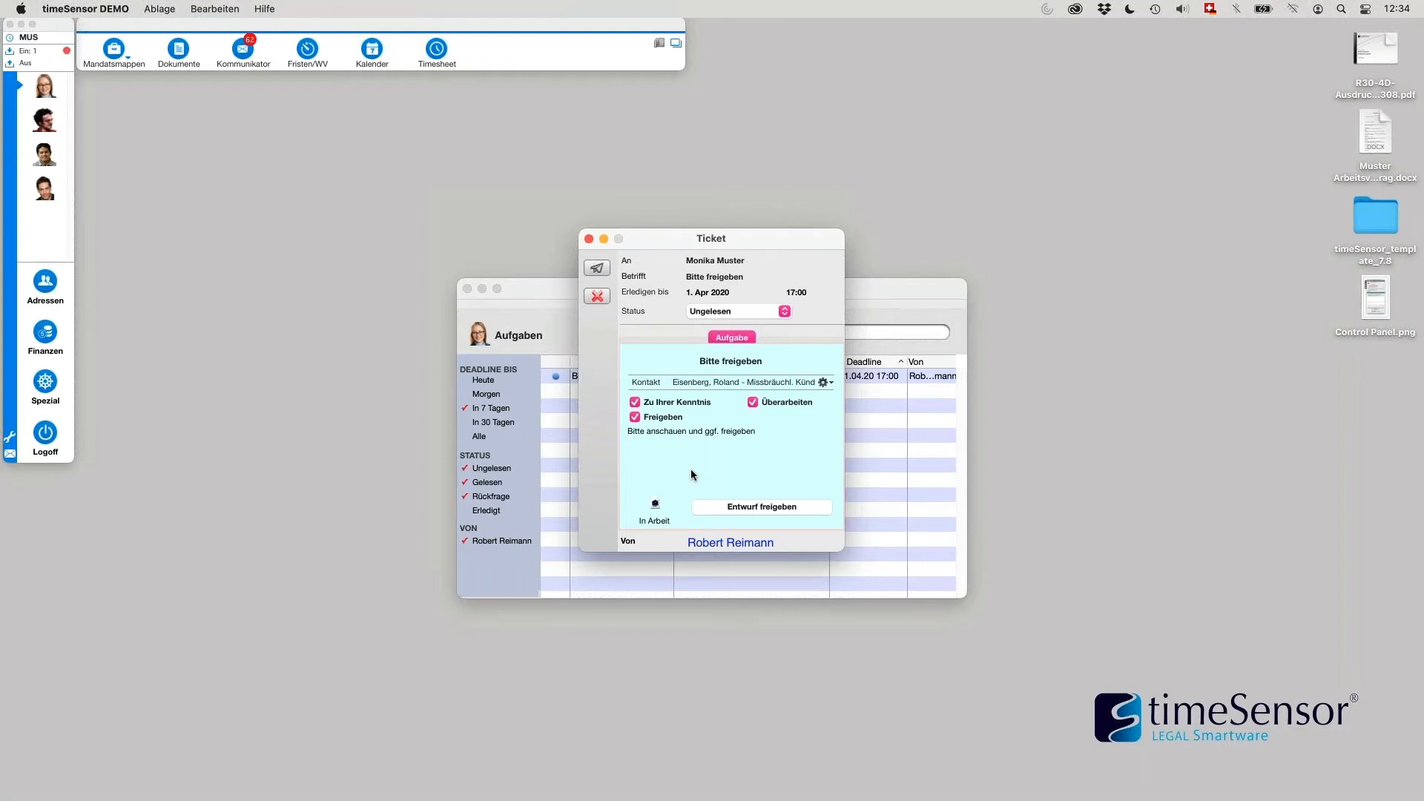
click(656, 507)
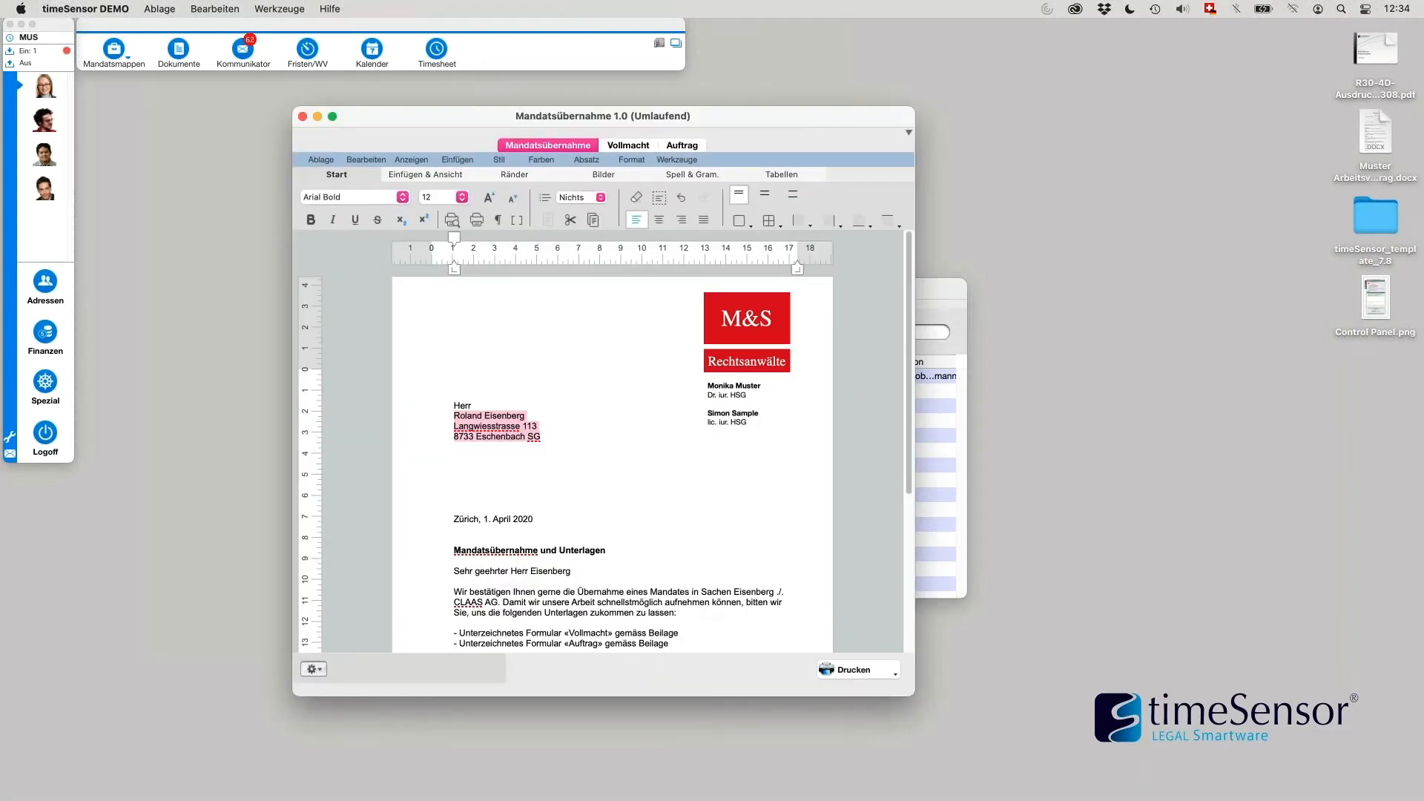
drag(914, 694, 961, 800)
drag(857, 115, 852, 95)
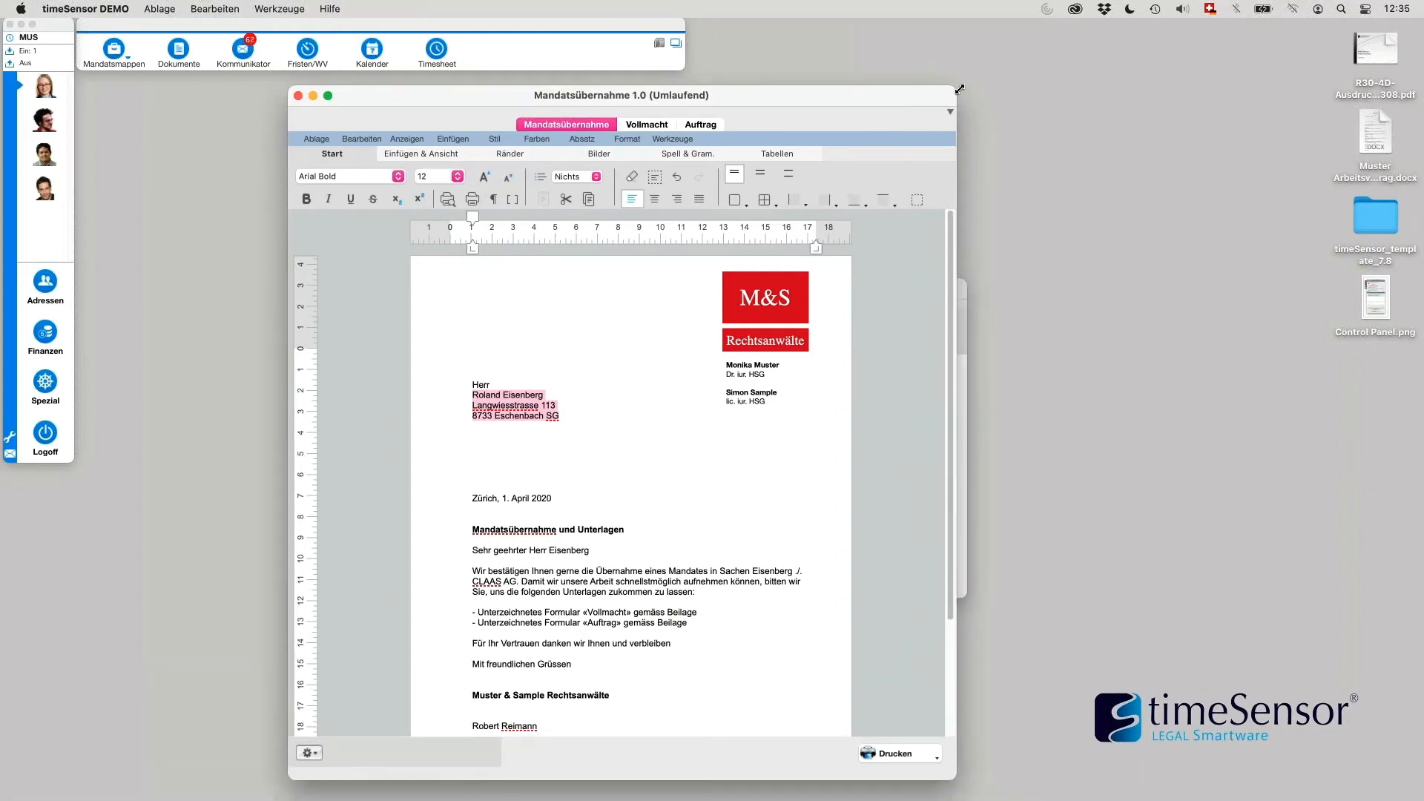
mouse_move(957, 88)
mouse_down()
mouse_move(993, 51)
mouse_move(937, 69)
mouse_up()
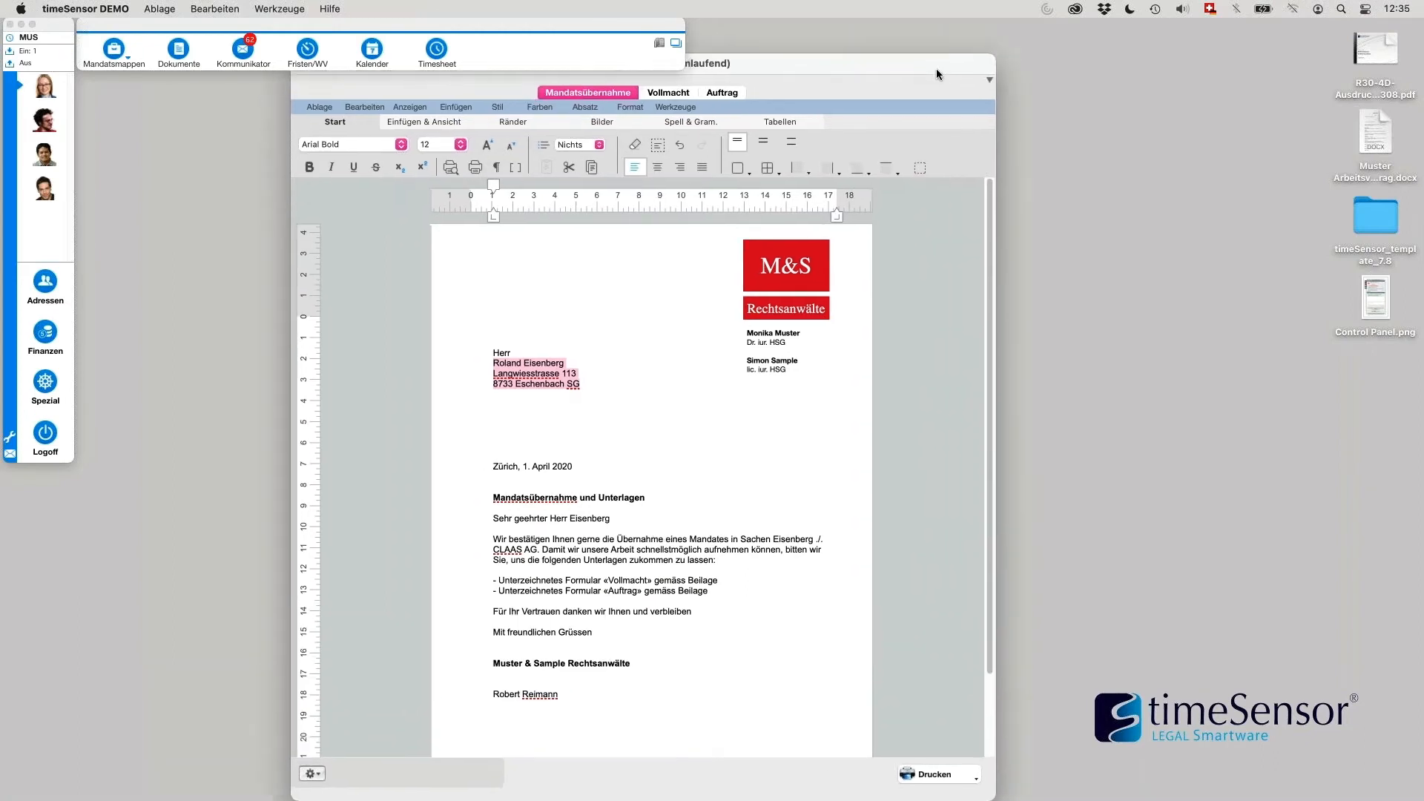
drag(787, 65, 787, 108)
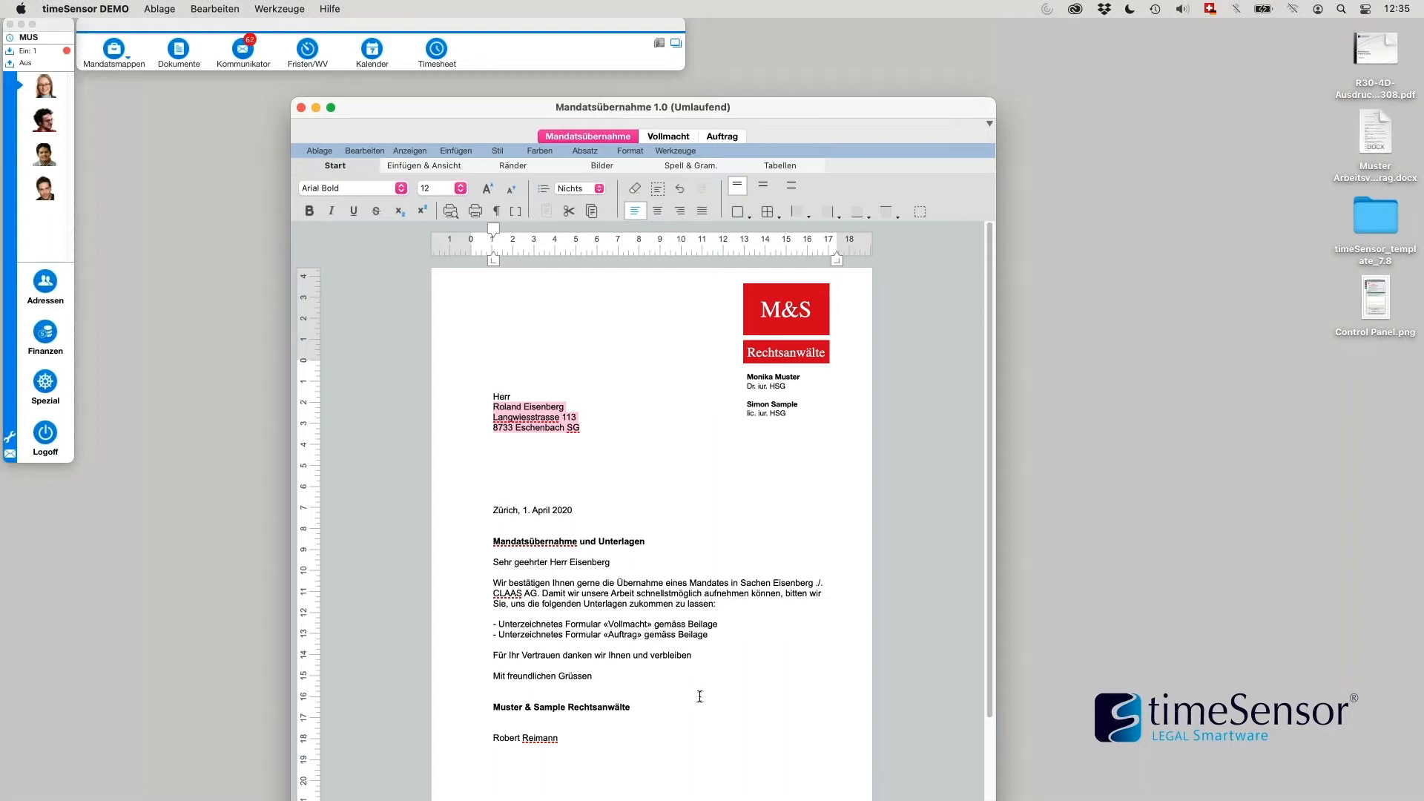
Step: Replace the signatory under "Muster & Sample Rechtsanwälte" in the cover letter with the approving lawyer's title and name
scroll(699, 696, down, 3)
click(546, 649)
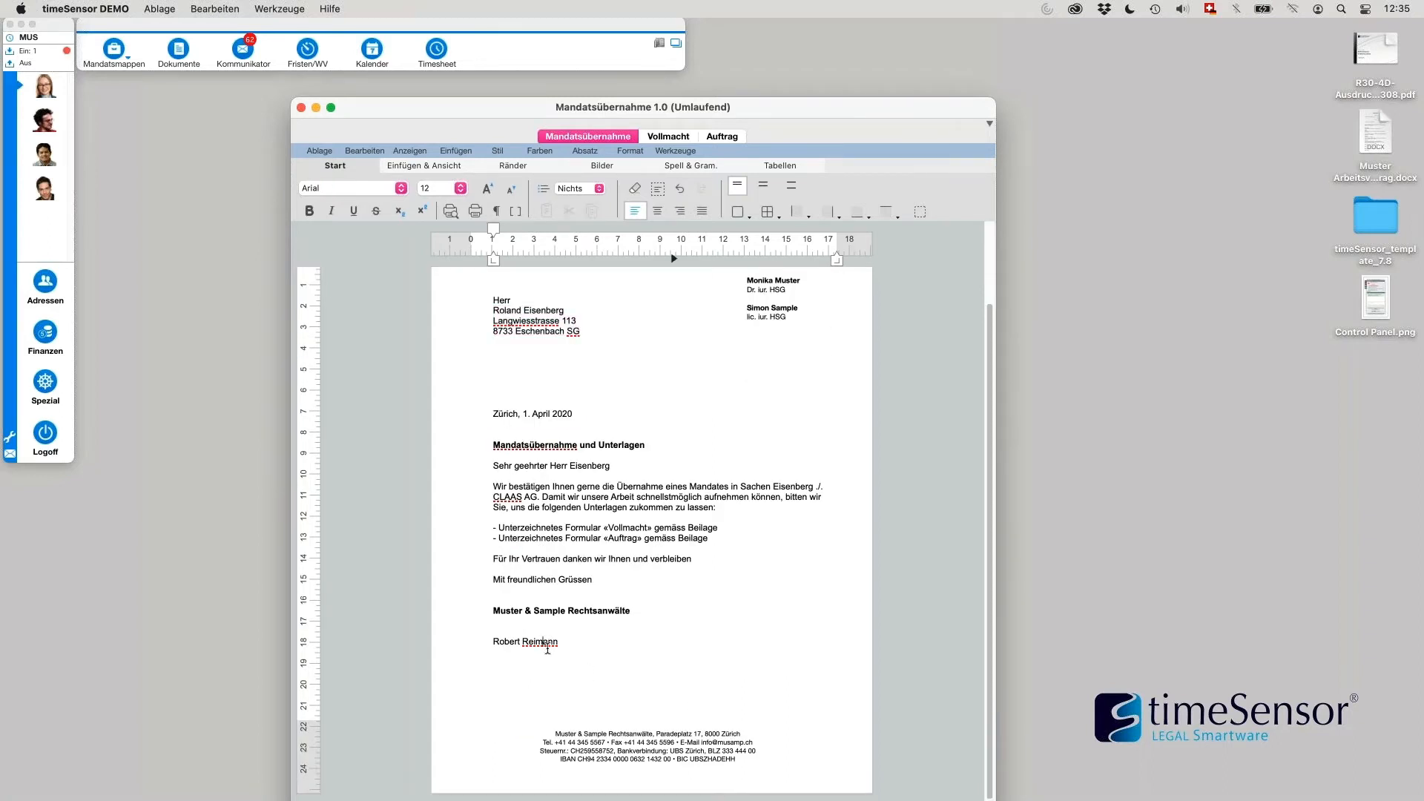
drag(562, 645, 488, 644)
text(Dr. Monika Muster)
Step: Review the Vollmacht and the Honorar section of the Auftrag, and consult the release ticket
click(679, 136)
click(714, 136)
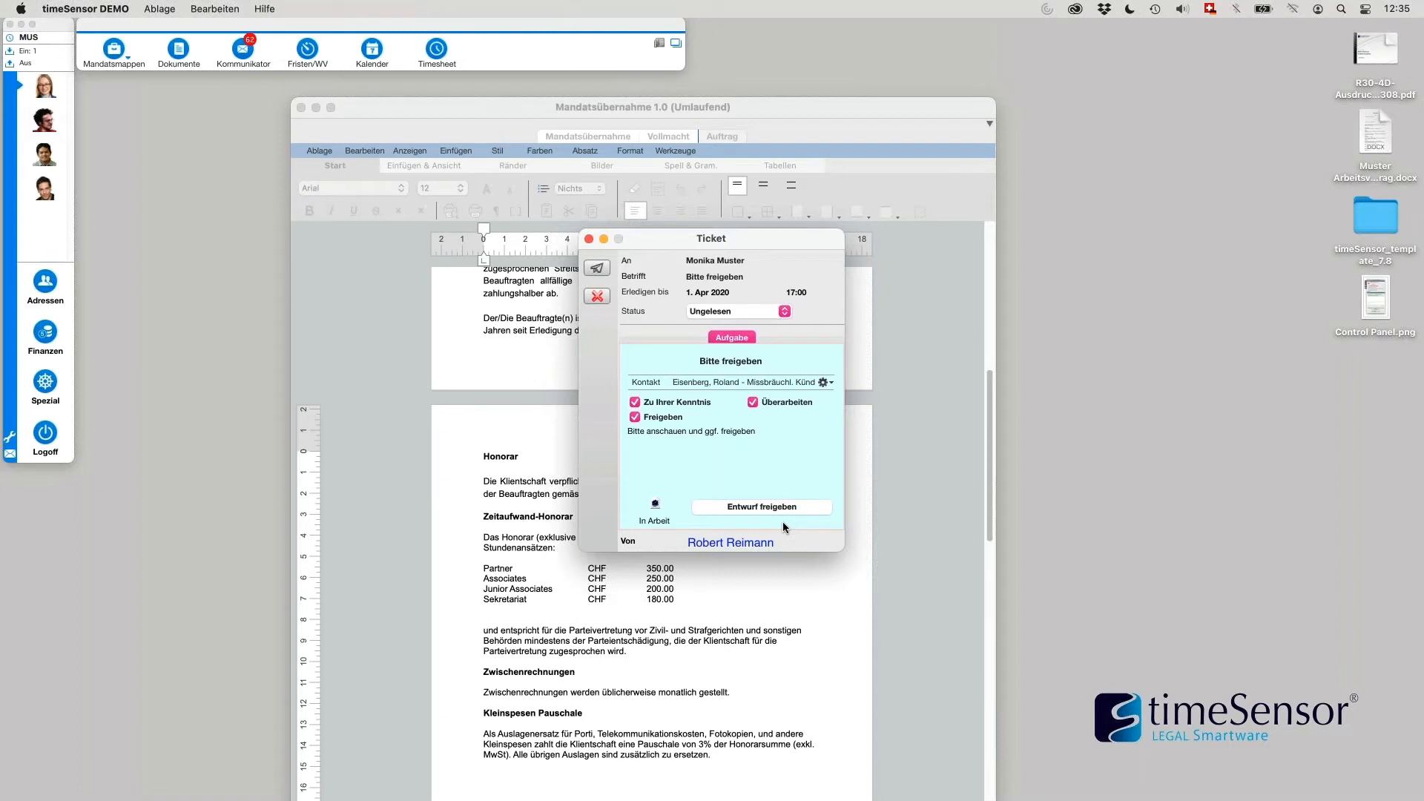
key(Escape)
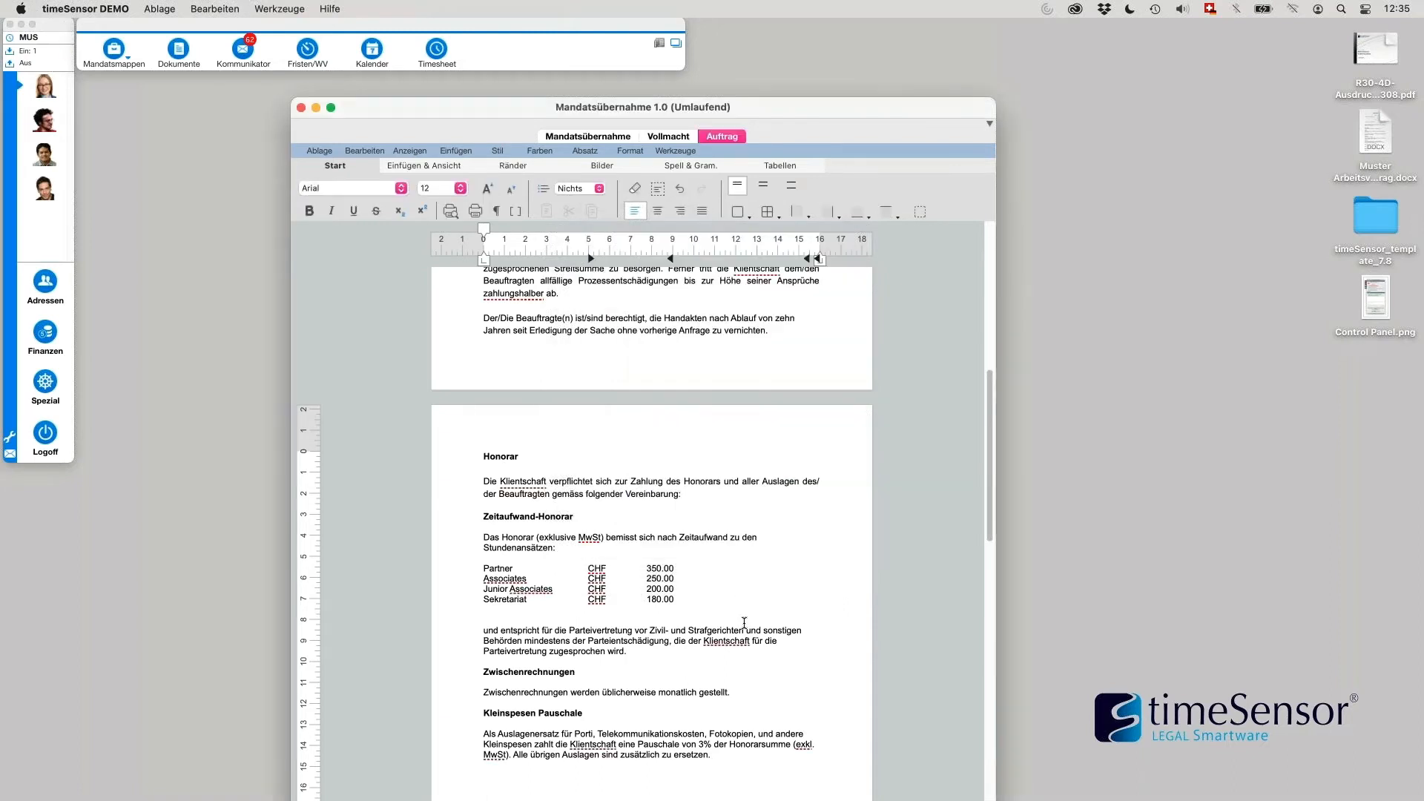
Step: Add the comment "Bitte noch Vorschussklausel einfügen!" to the draft
drag(787, 102, 775, 88)
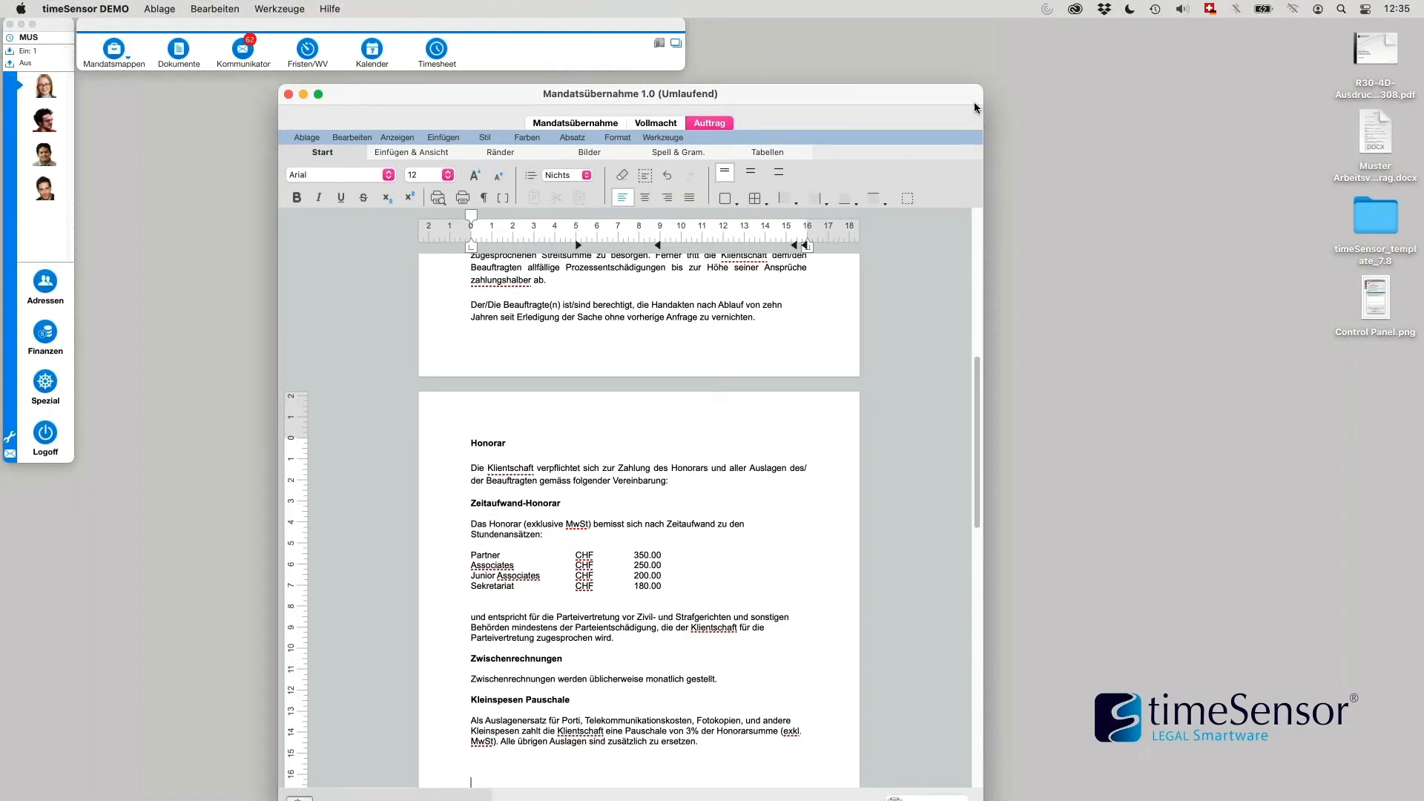
click(975, 108)
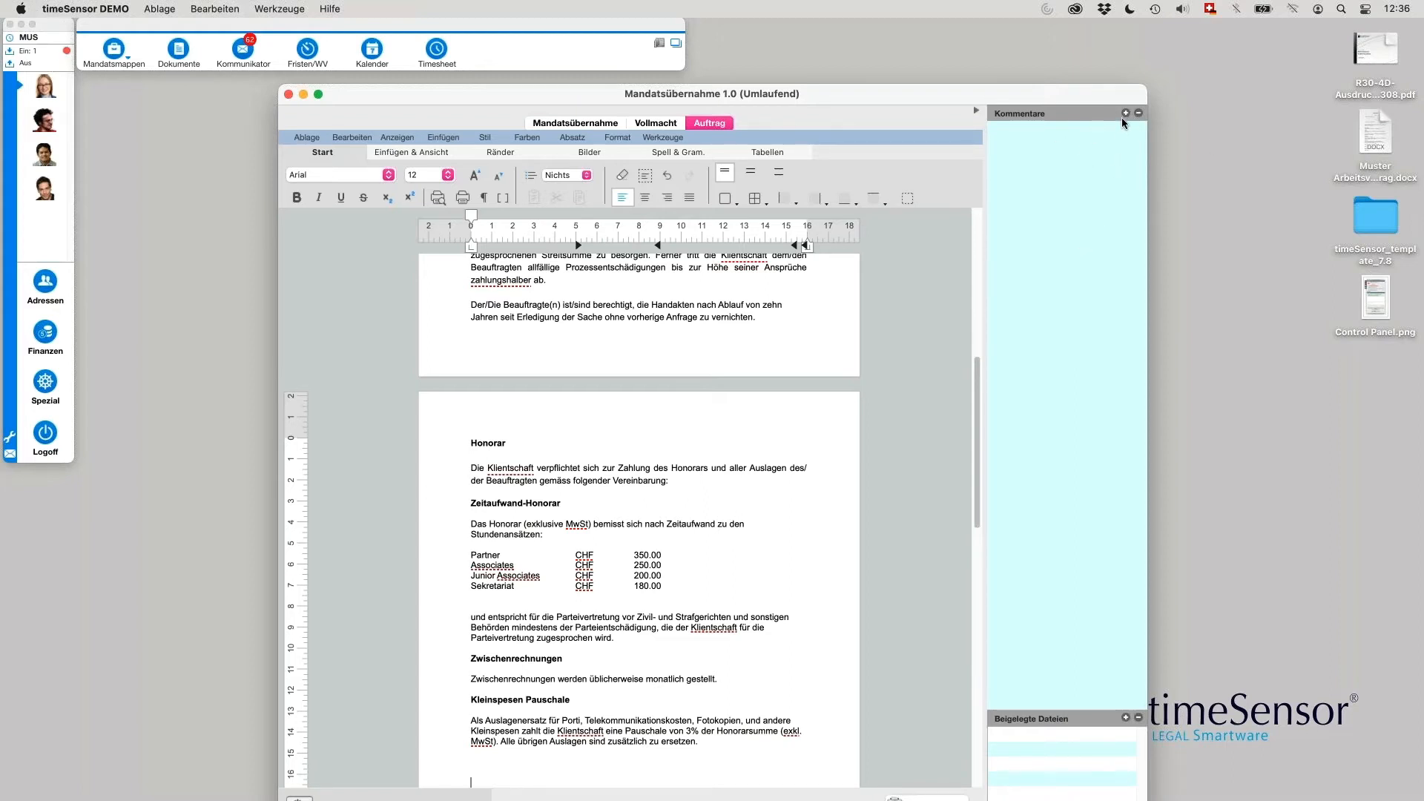
click(1127, 113)
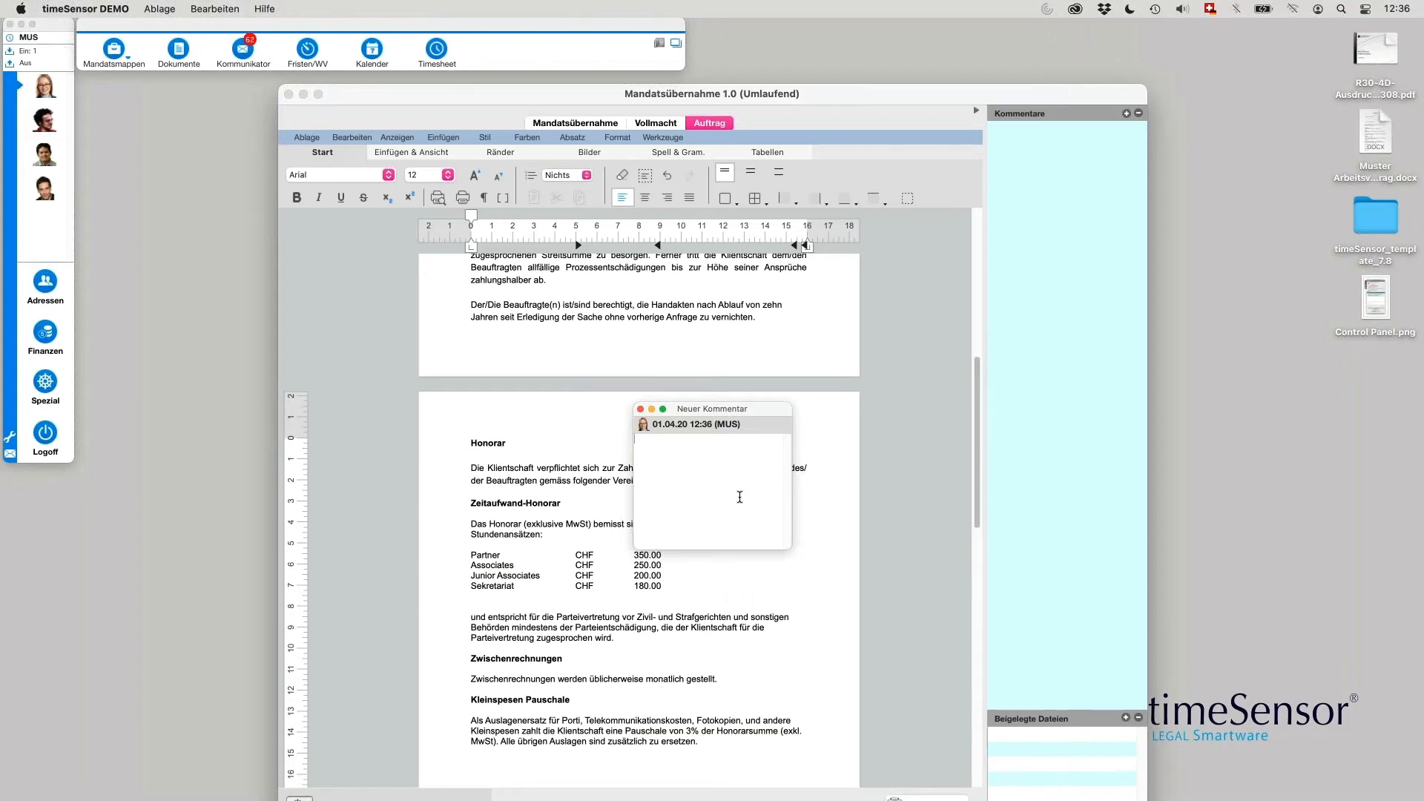
text(Bitte noch Vorschussklausel einfügen)
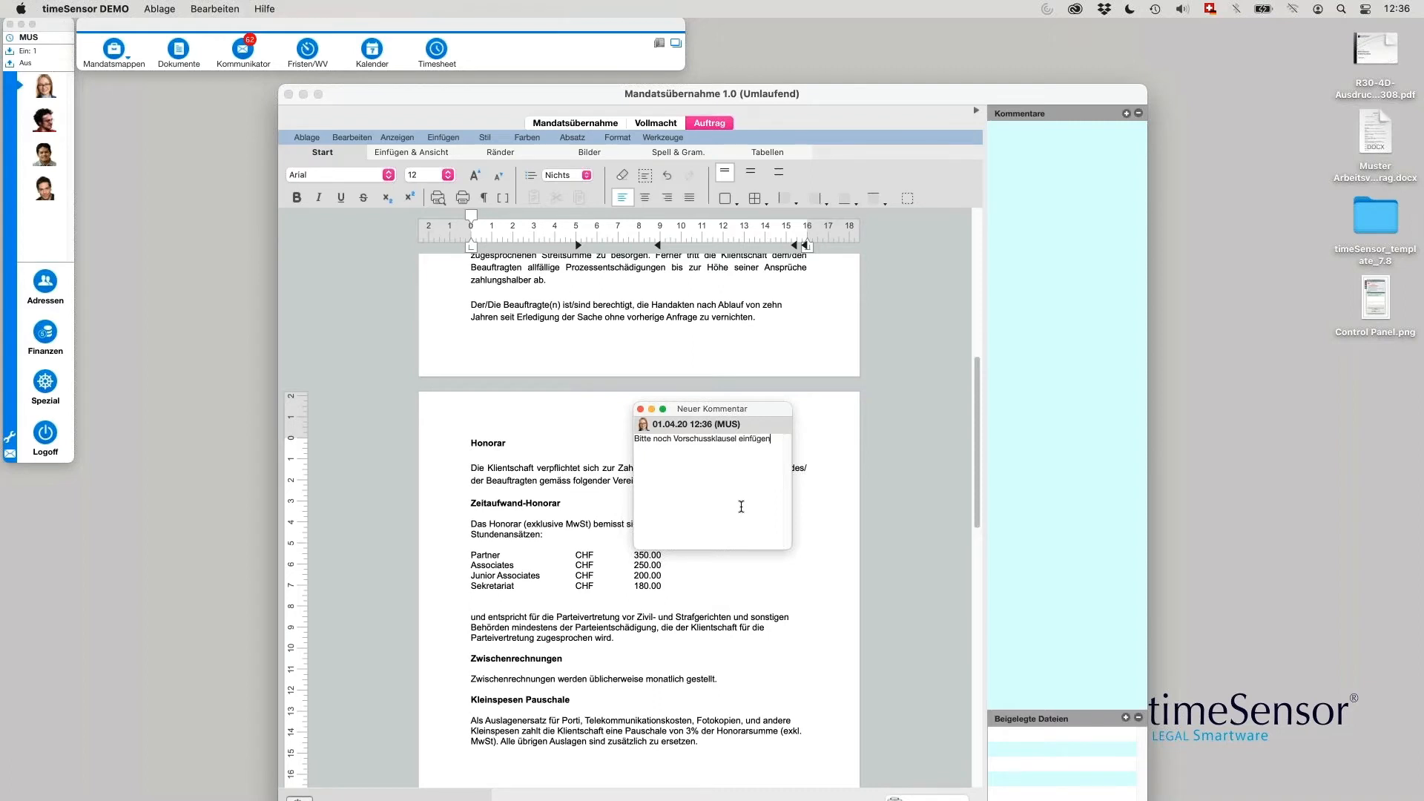
text(!)
click(642, 410)
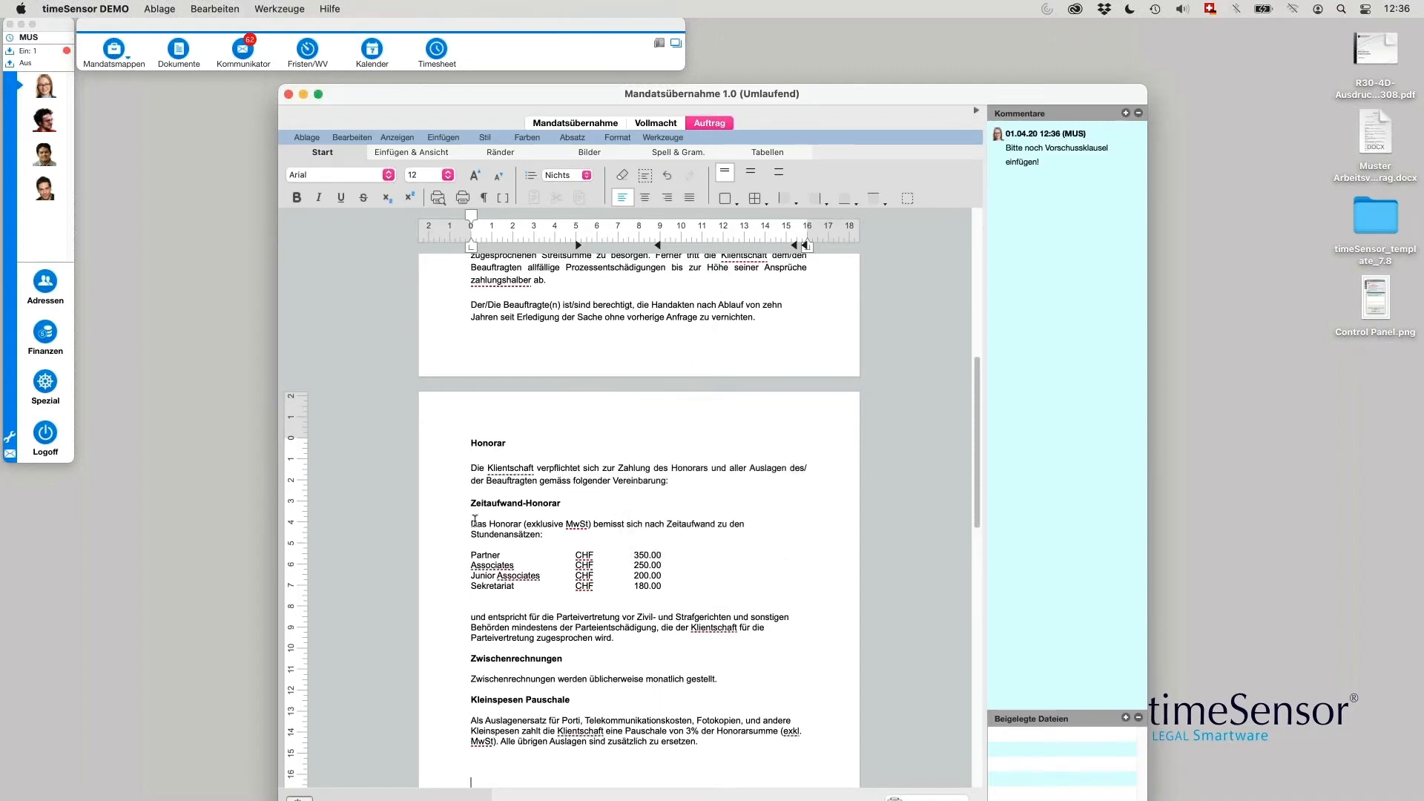
Step: Save the changes to the Mandatsübernahme draft as version 1.1, release the draft from its ticket, and close the ticket list
scroll(556, 490, down, 3)
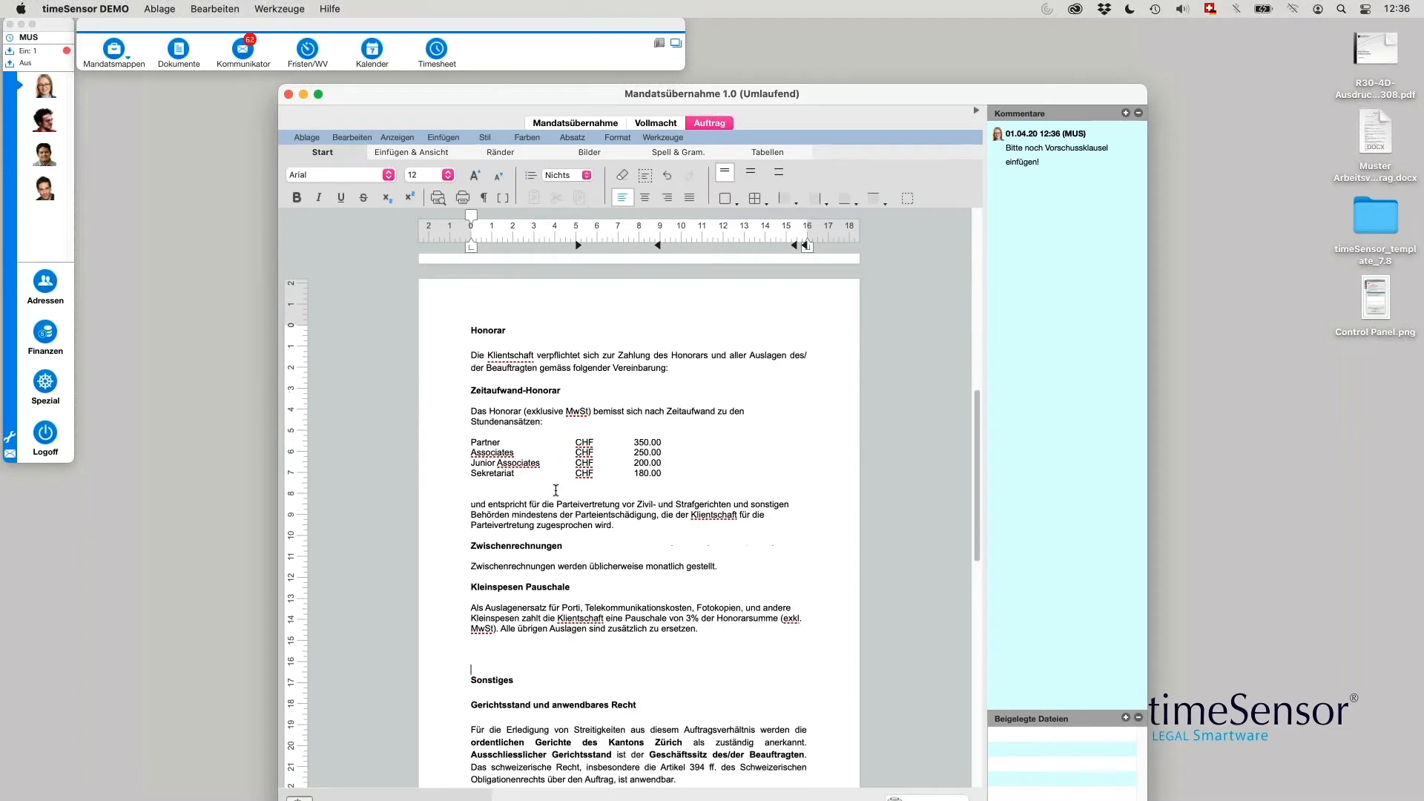
scroll(556, 491, down, 1)
click(542, 636)
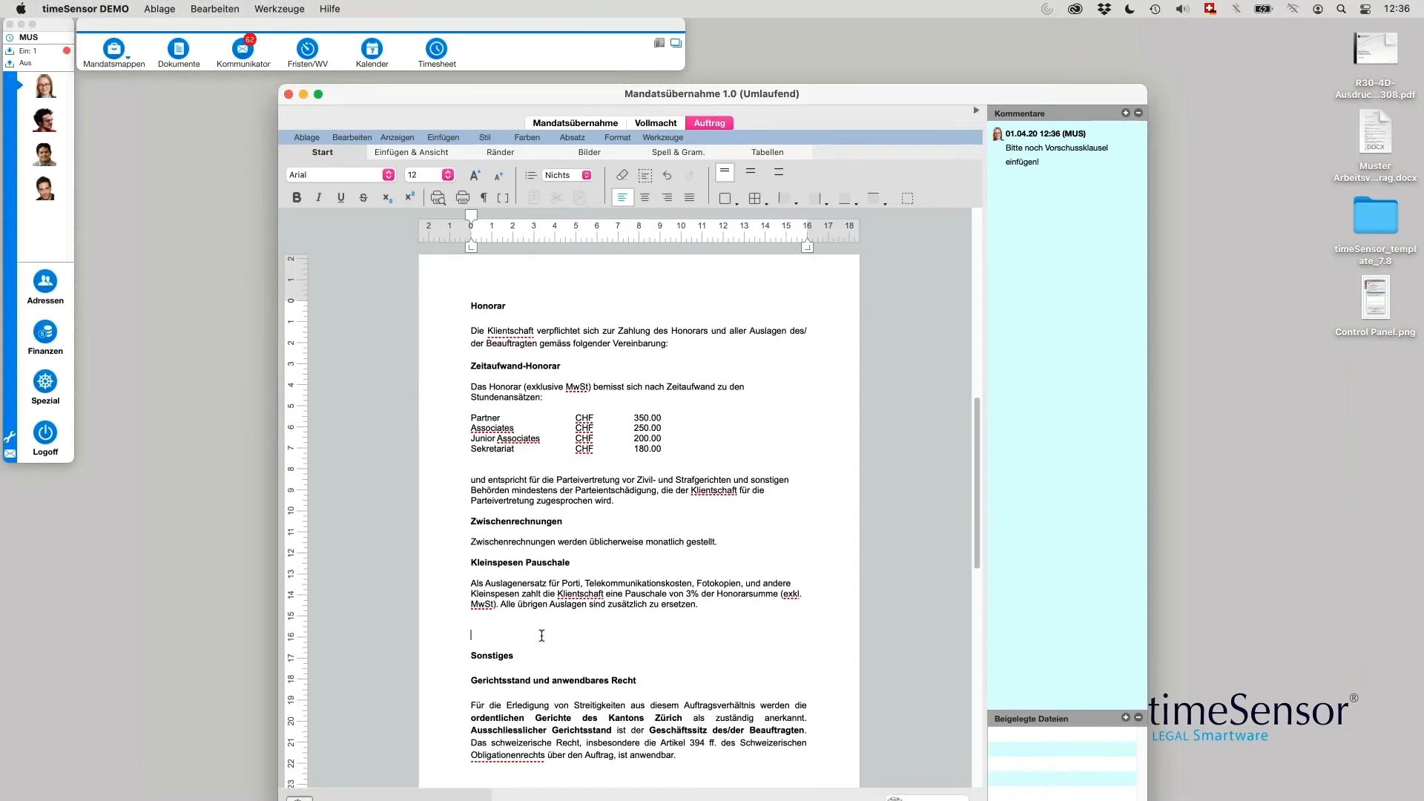
click(289, 95)
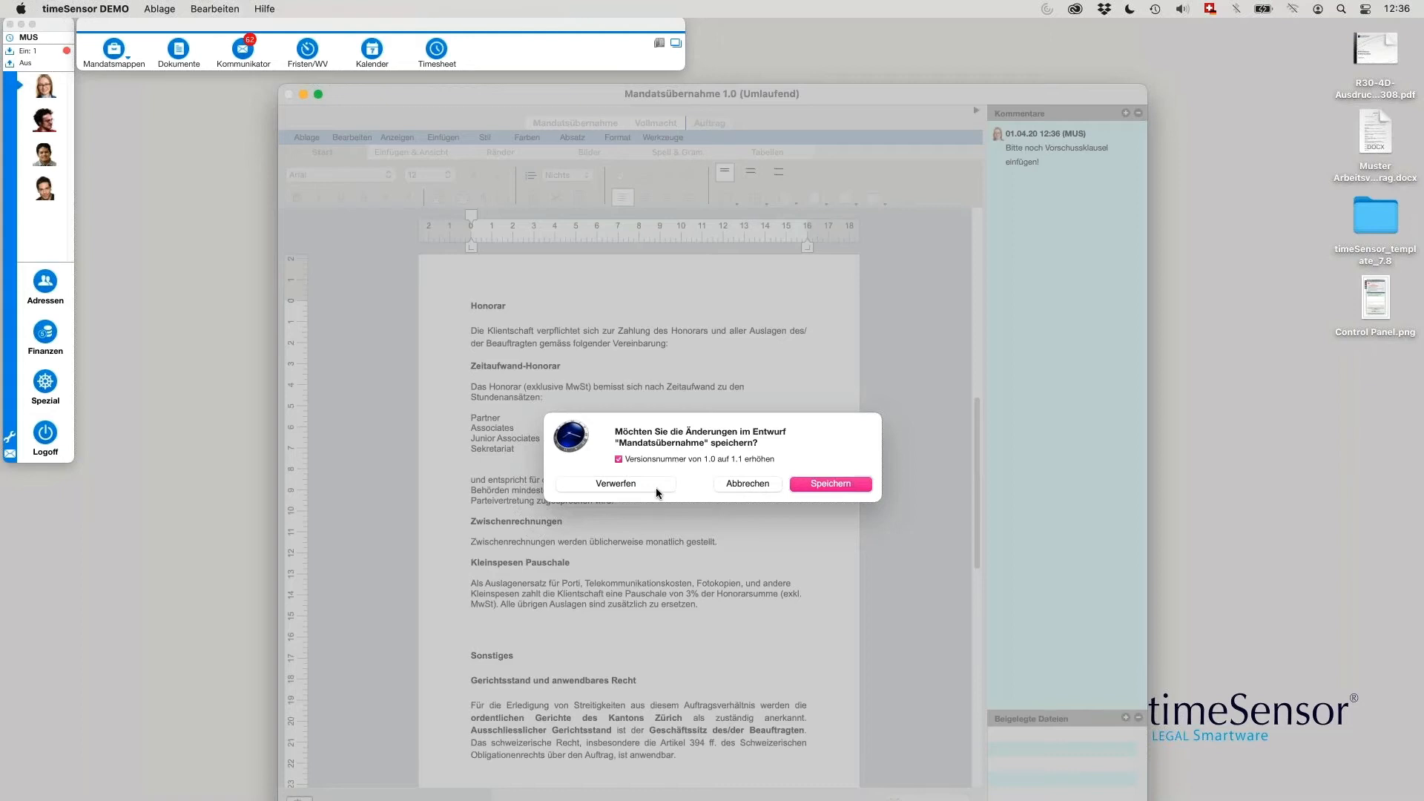
click(840, 488)
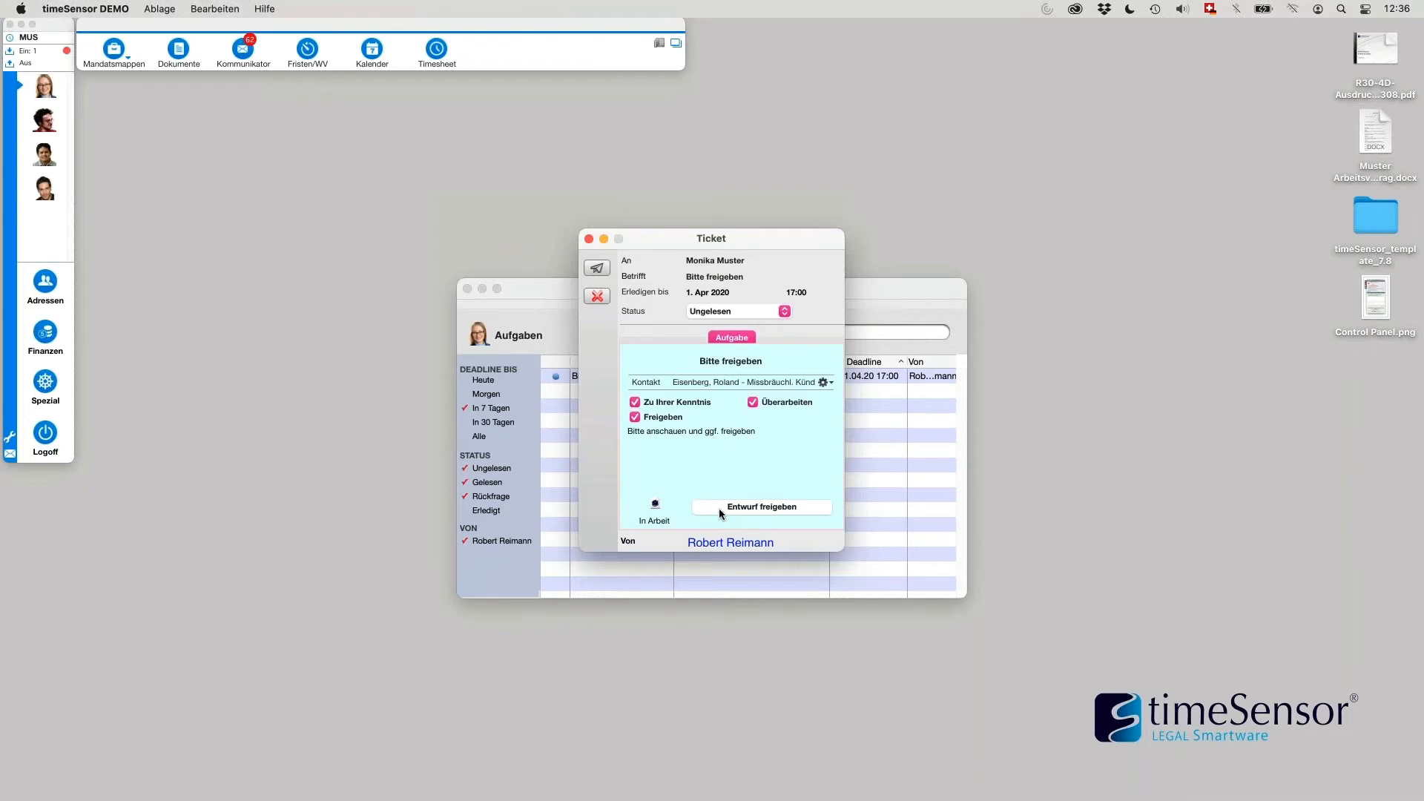
click(776, 509)
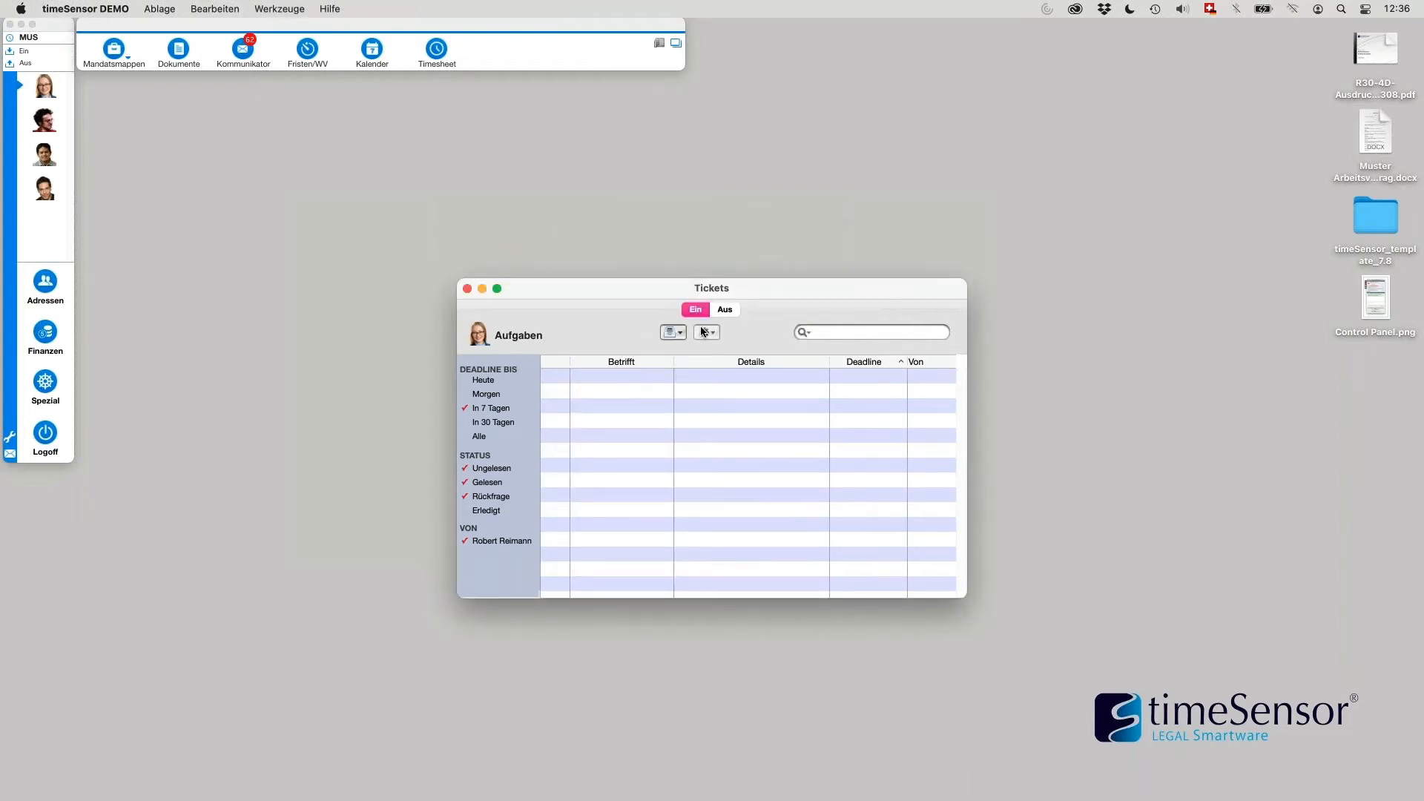
click(468, 289)
Step: Log off the approver and log in as the employee who submitted the draft for release
click(50, 436)
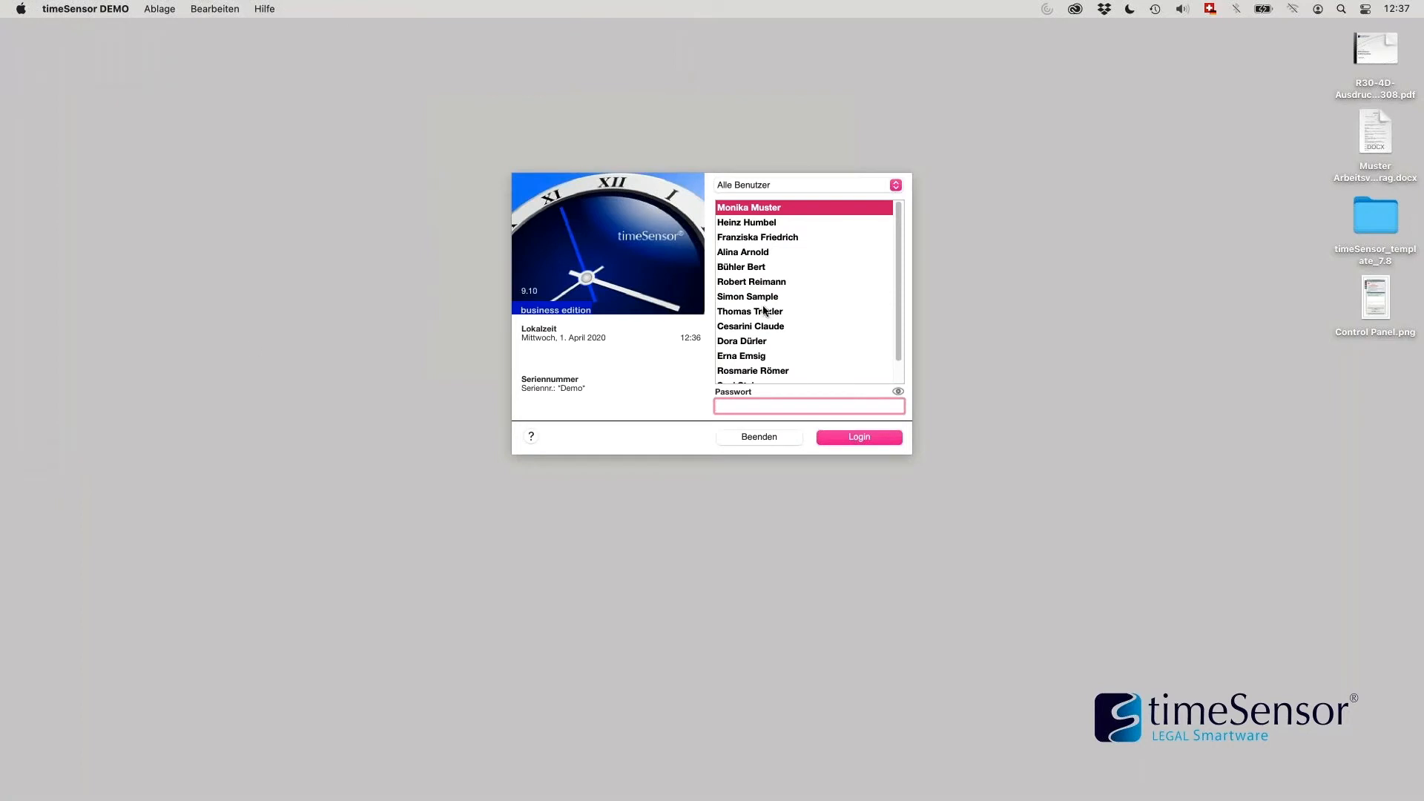
click(770, 280)
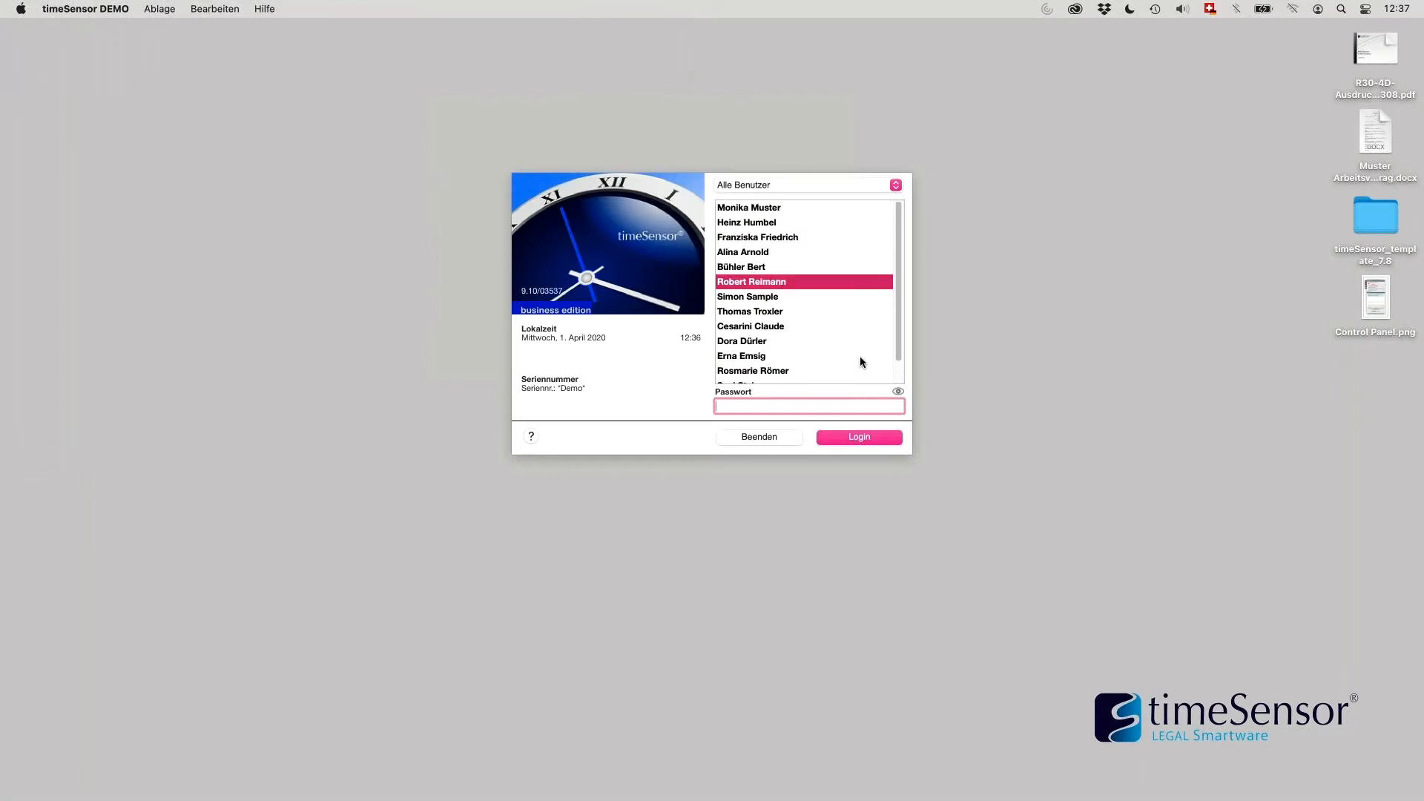
click(892, 443)
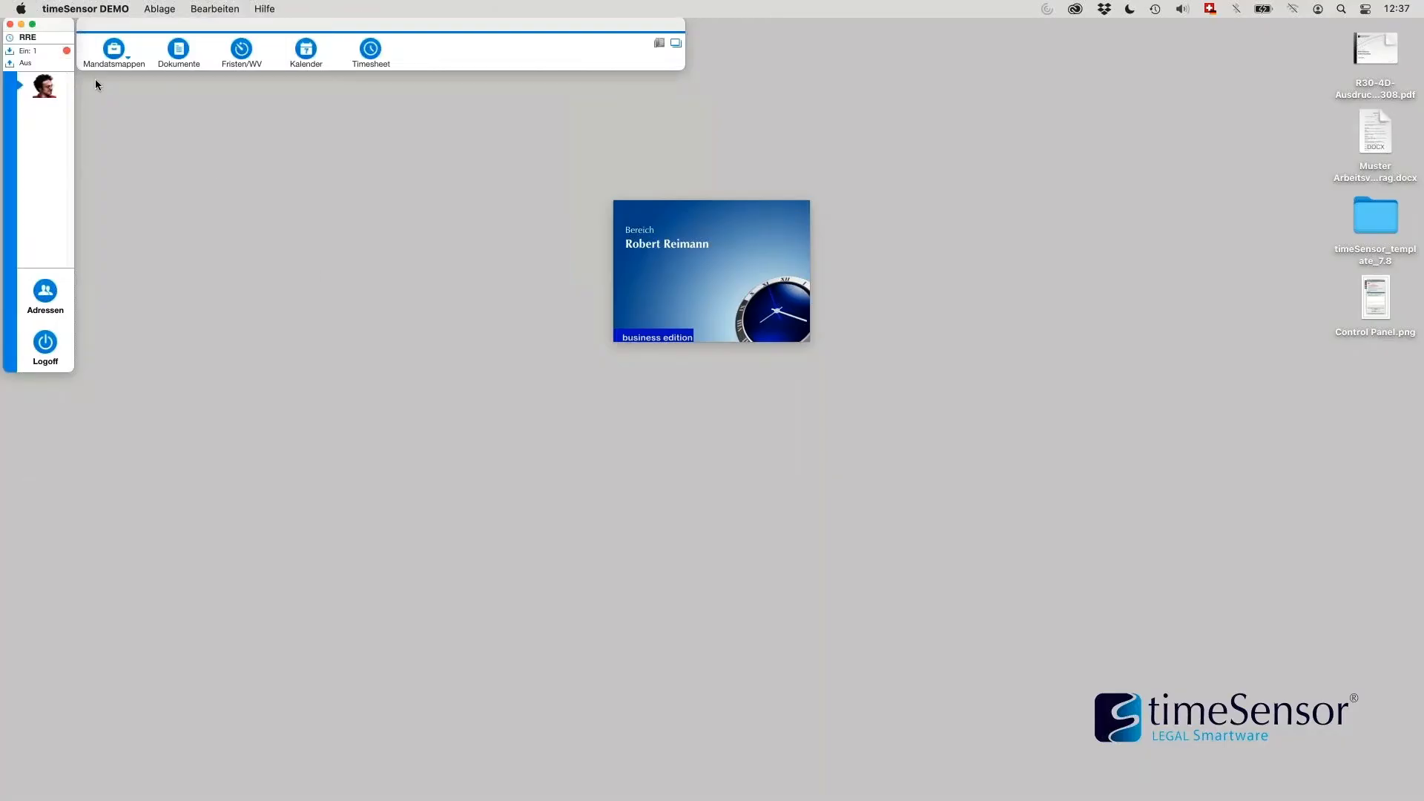
Step: Open the incoming "Entwurf freigegeben" ticket and the Mandatsmappe it refers to
click(27, 54)
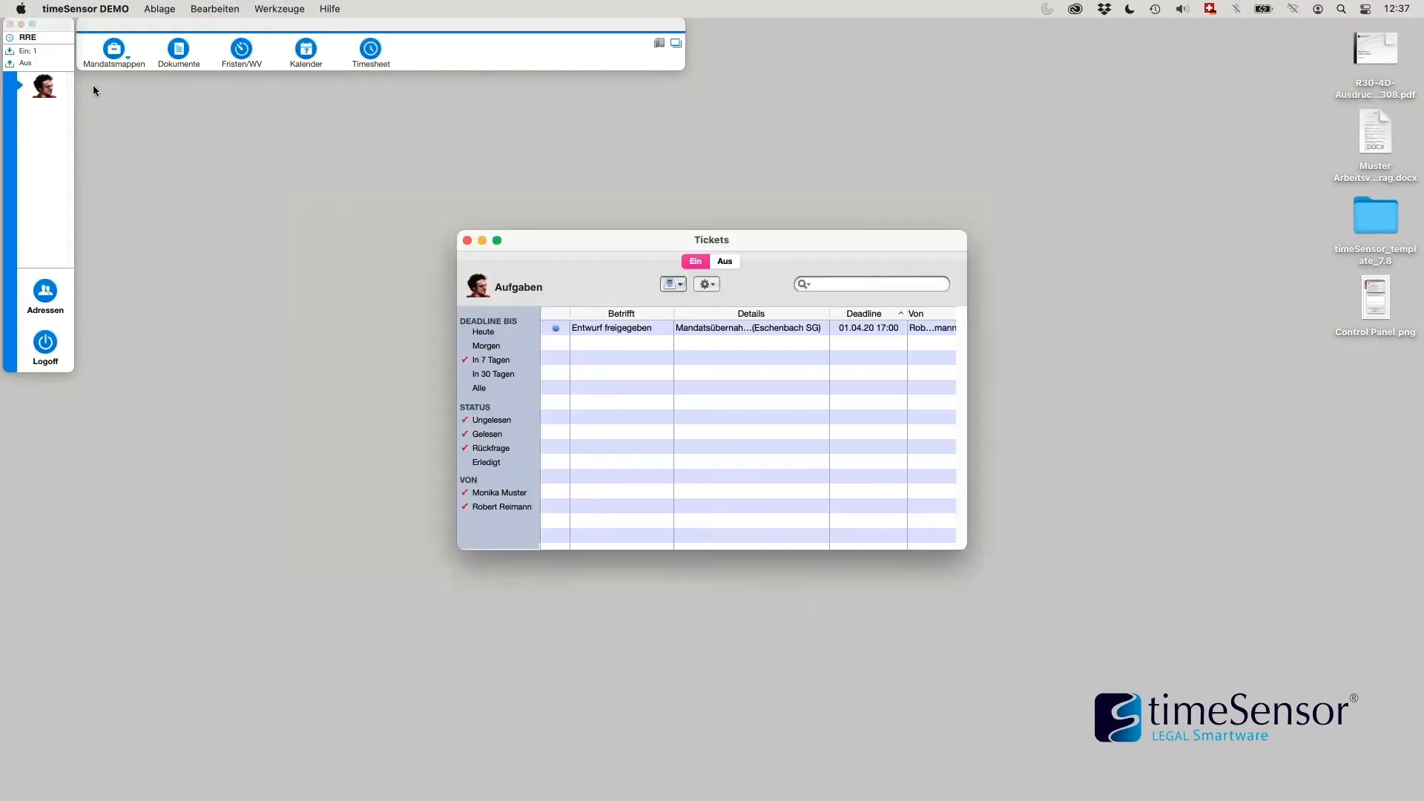
double_click(643, 329)
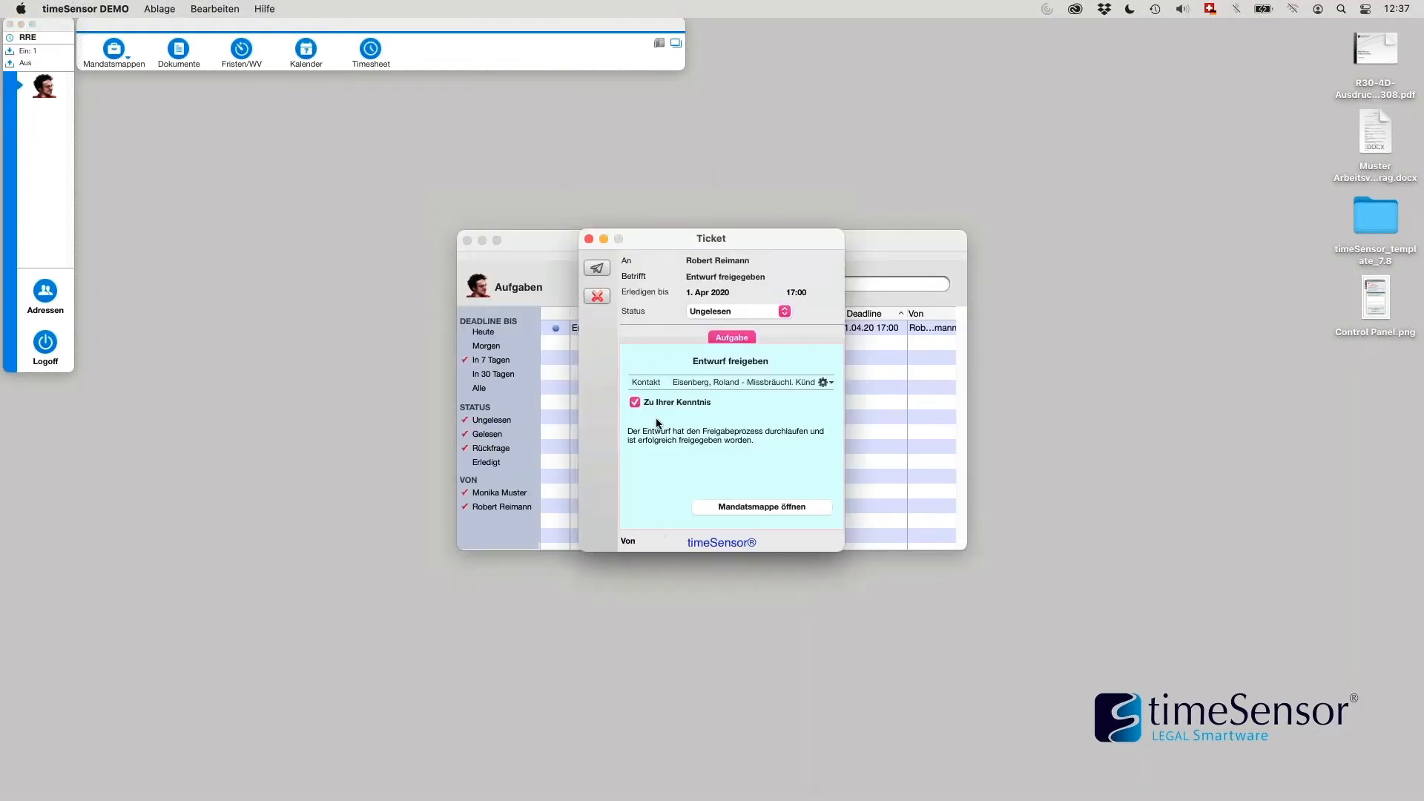
click(770, 510)
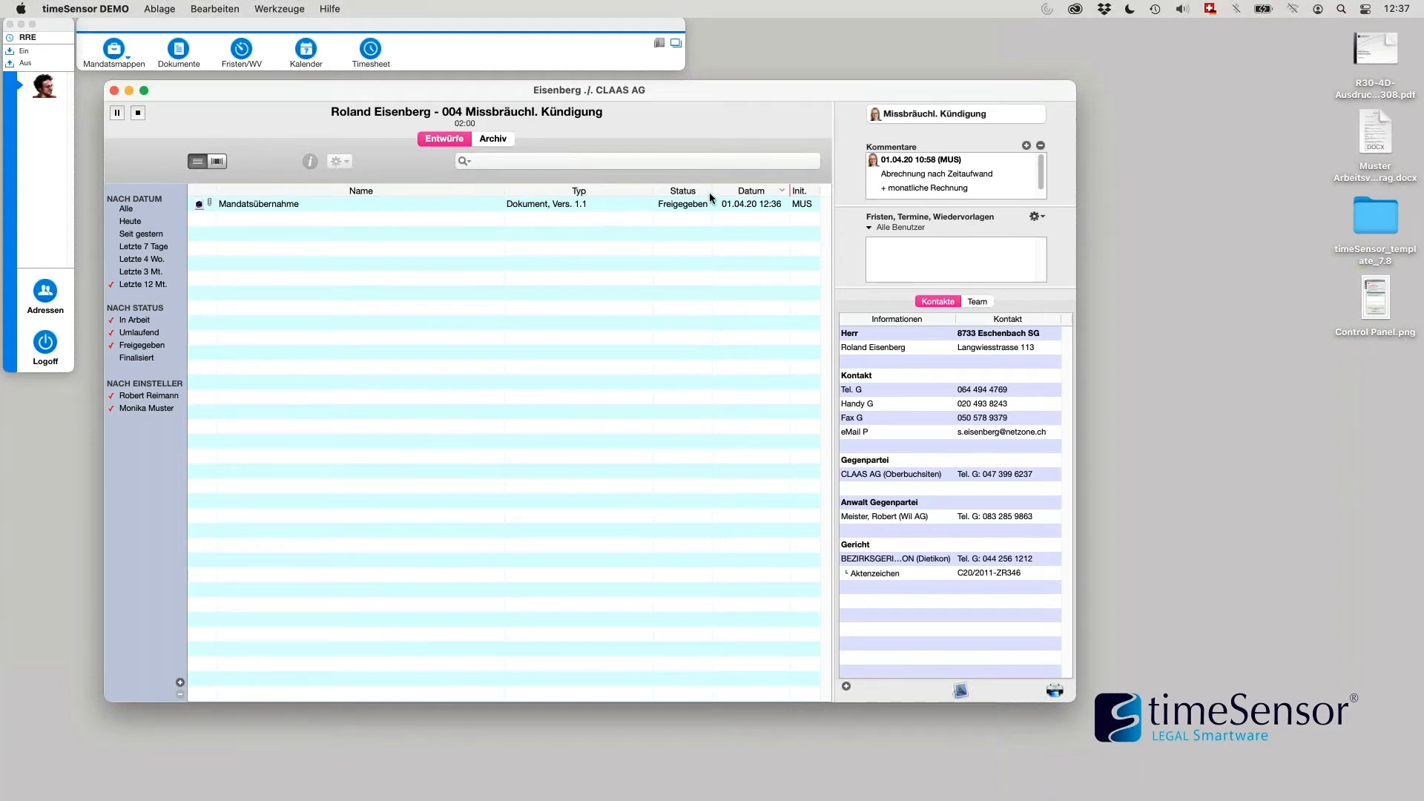
Step: Open the released Mandatsübernahme draft from the matter's drafts and move its window aside
click(805, 205)
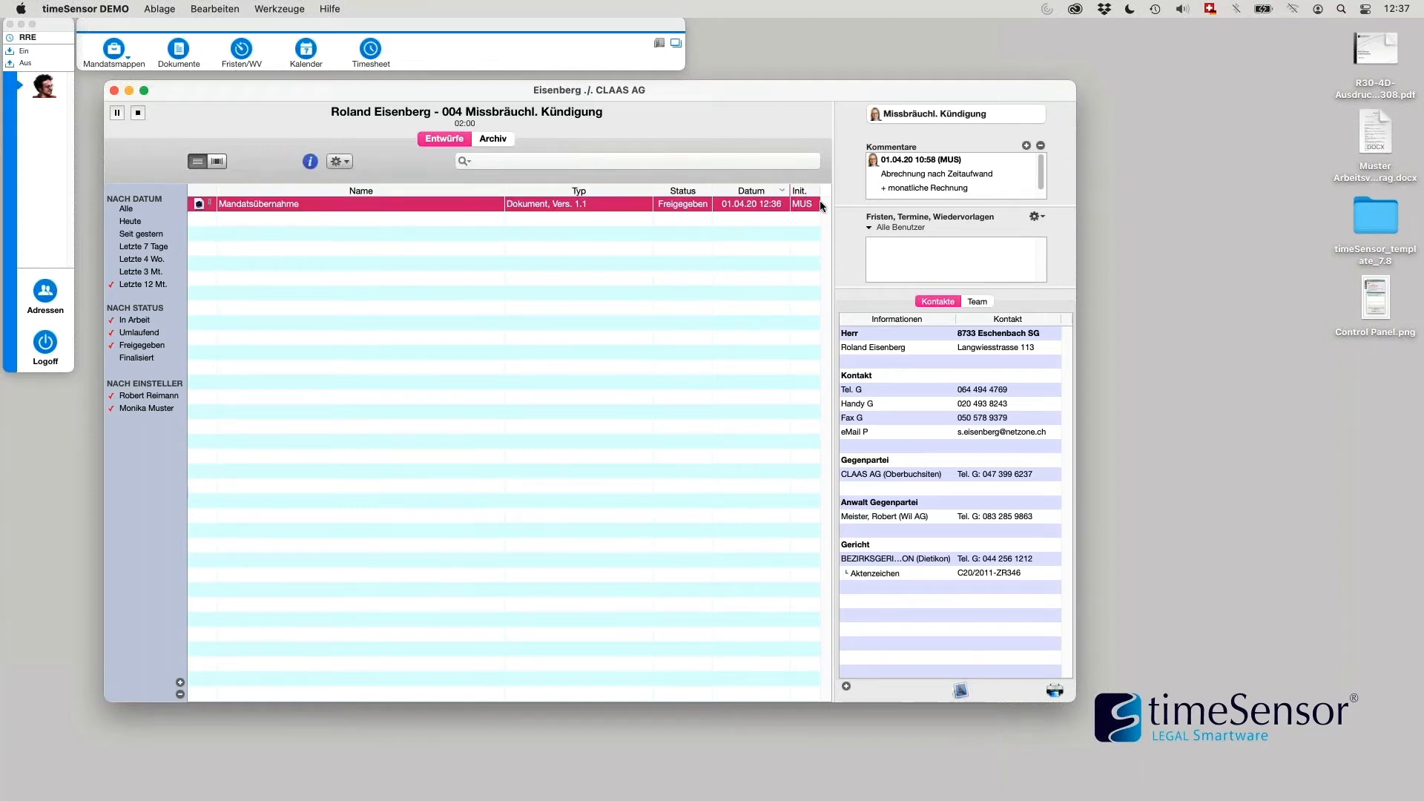
click(792, 242)
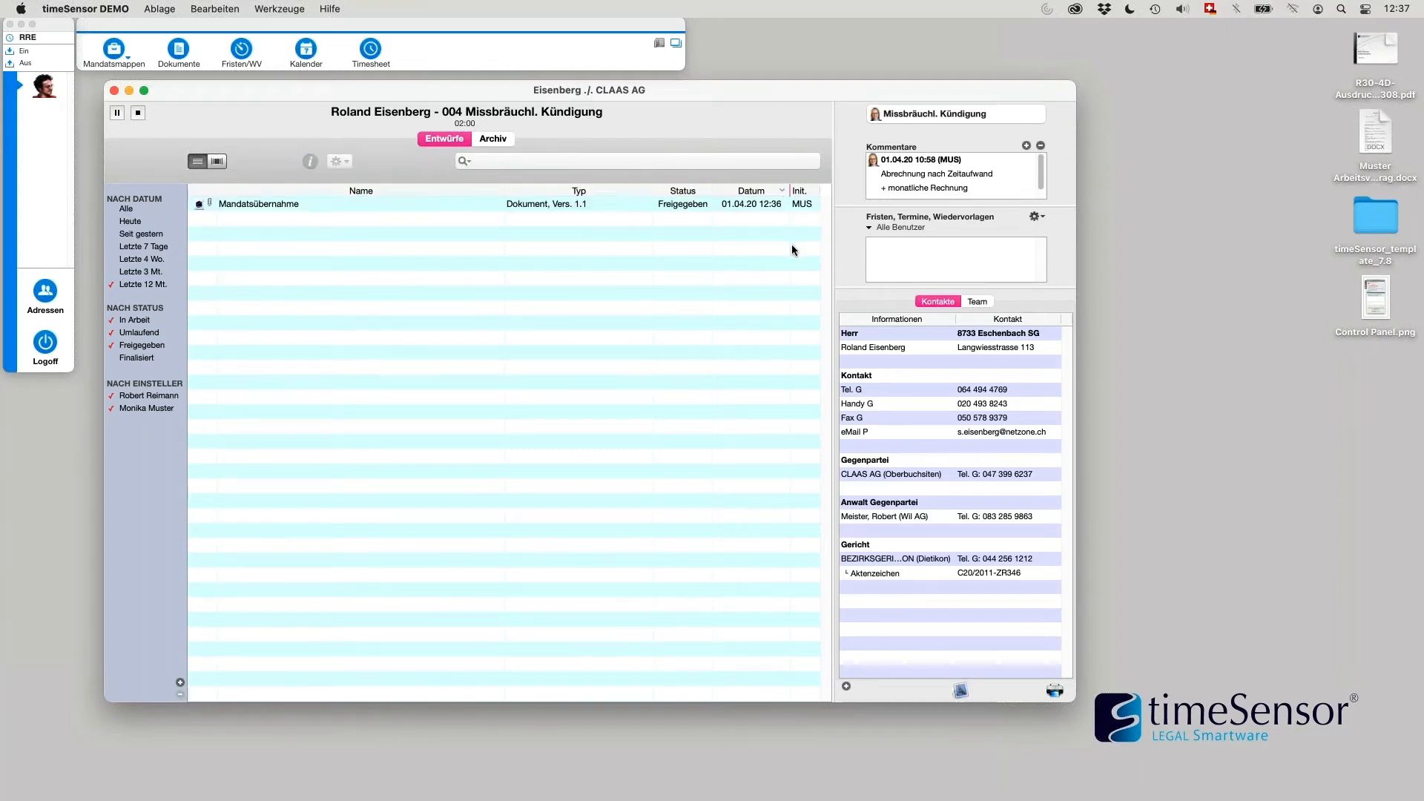
double_click(546, 204)
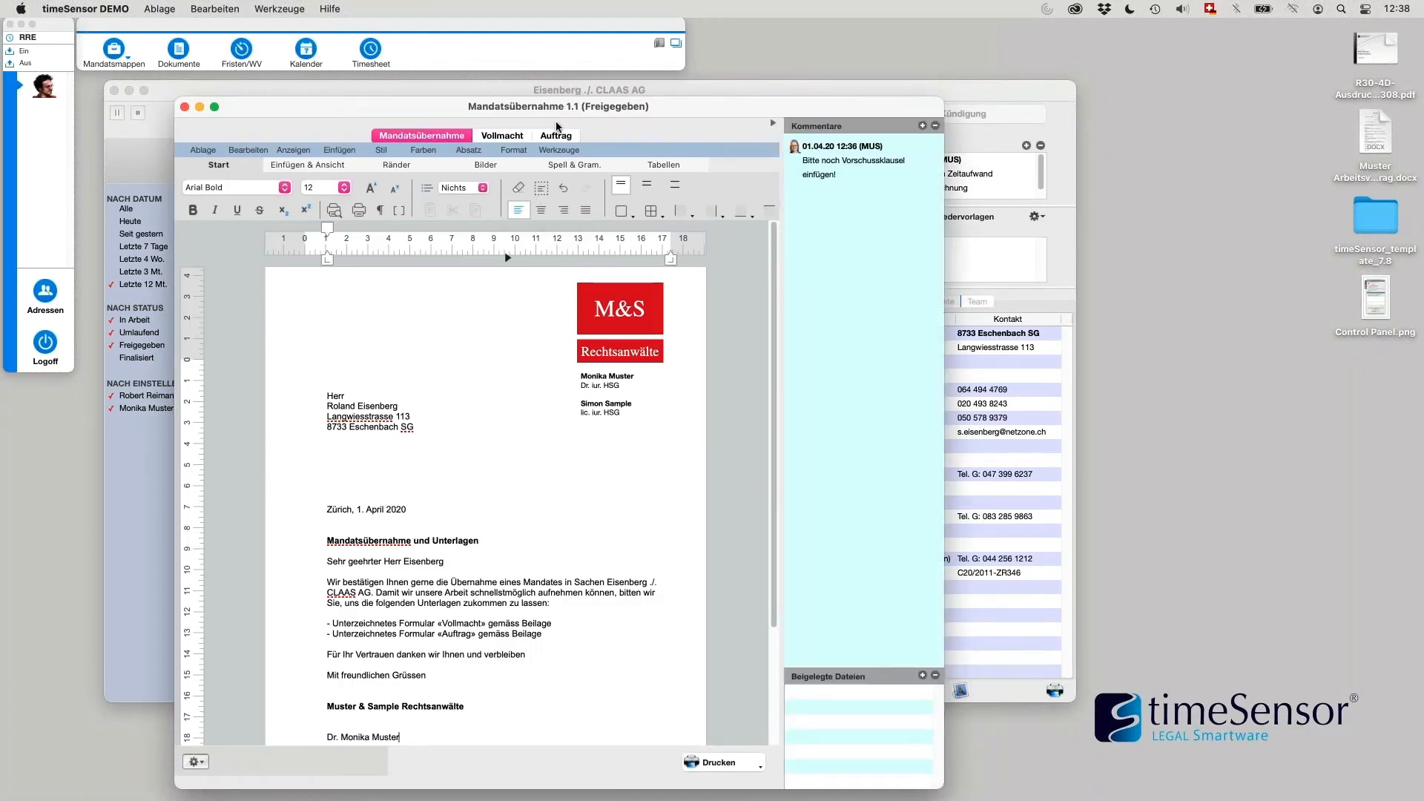
drag(588, 105, 941, 101)
Step: Examine the older versions of the Mandatsübernahme draft in the matter, and return to the plain list view
click(410, 327)
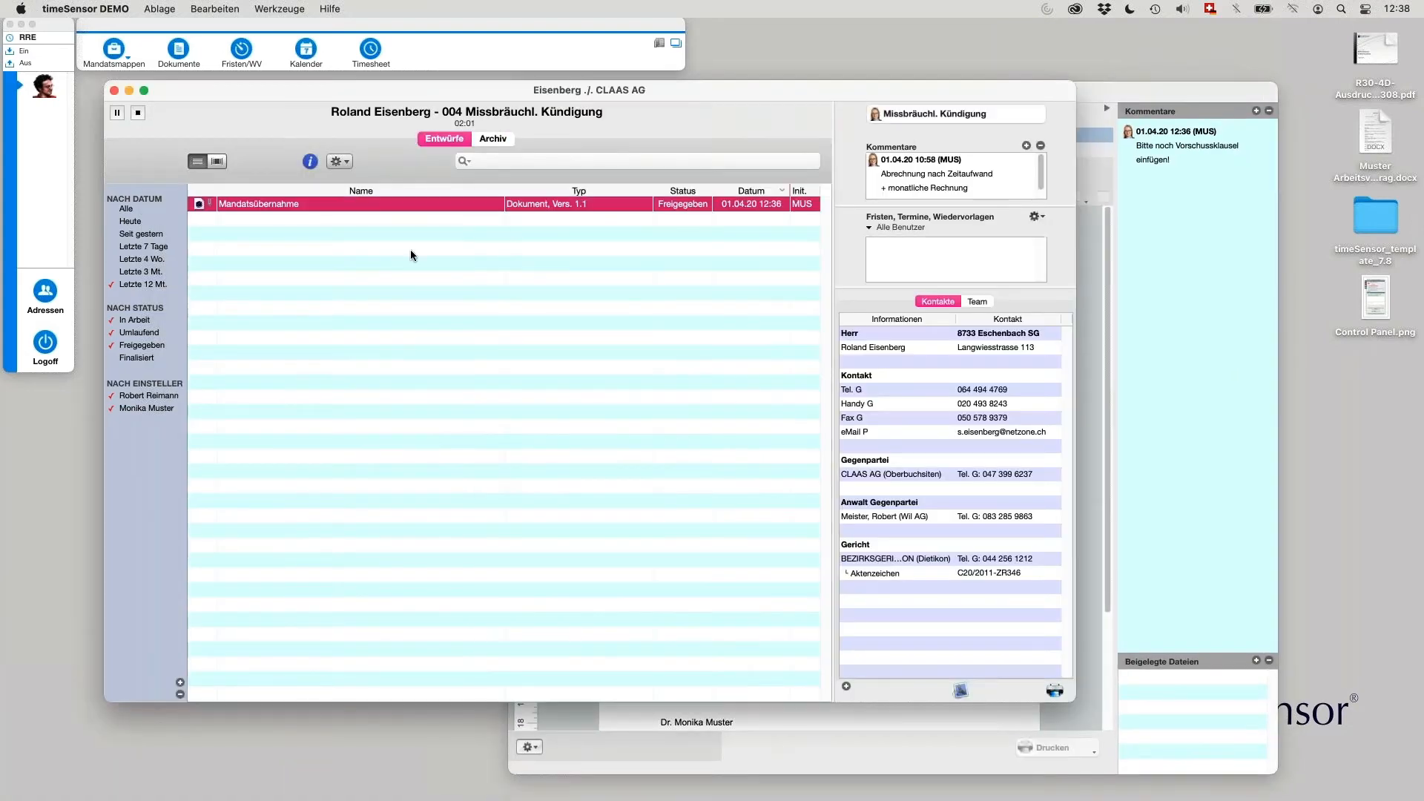
click(219, 162)
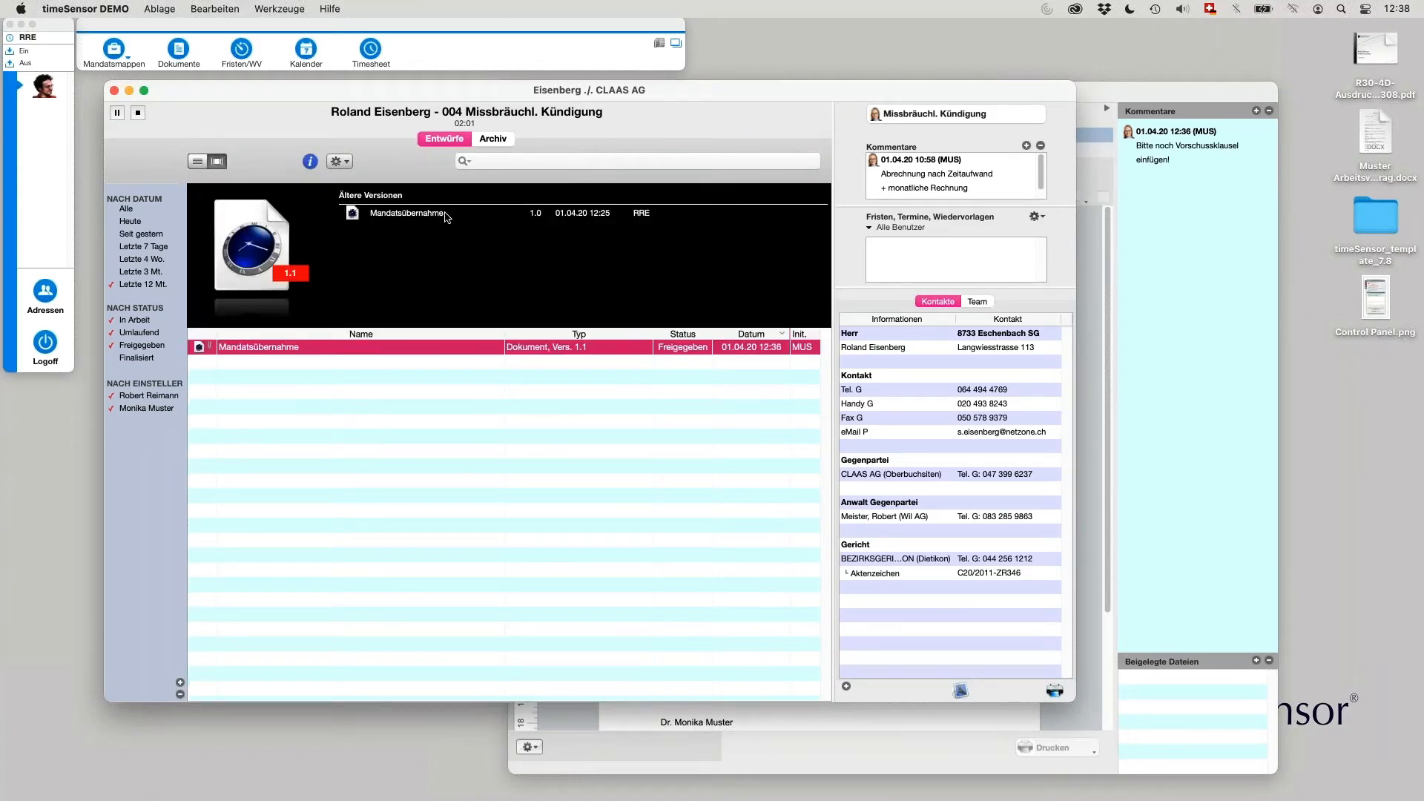
click(406, 215)
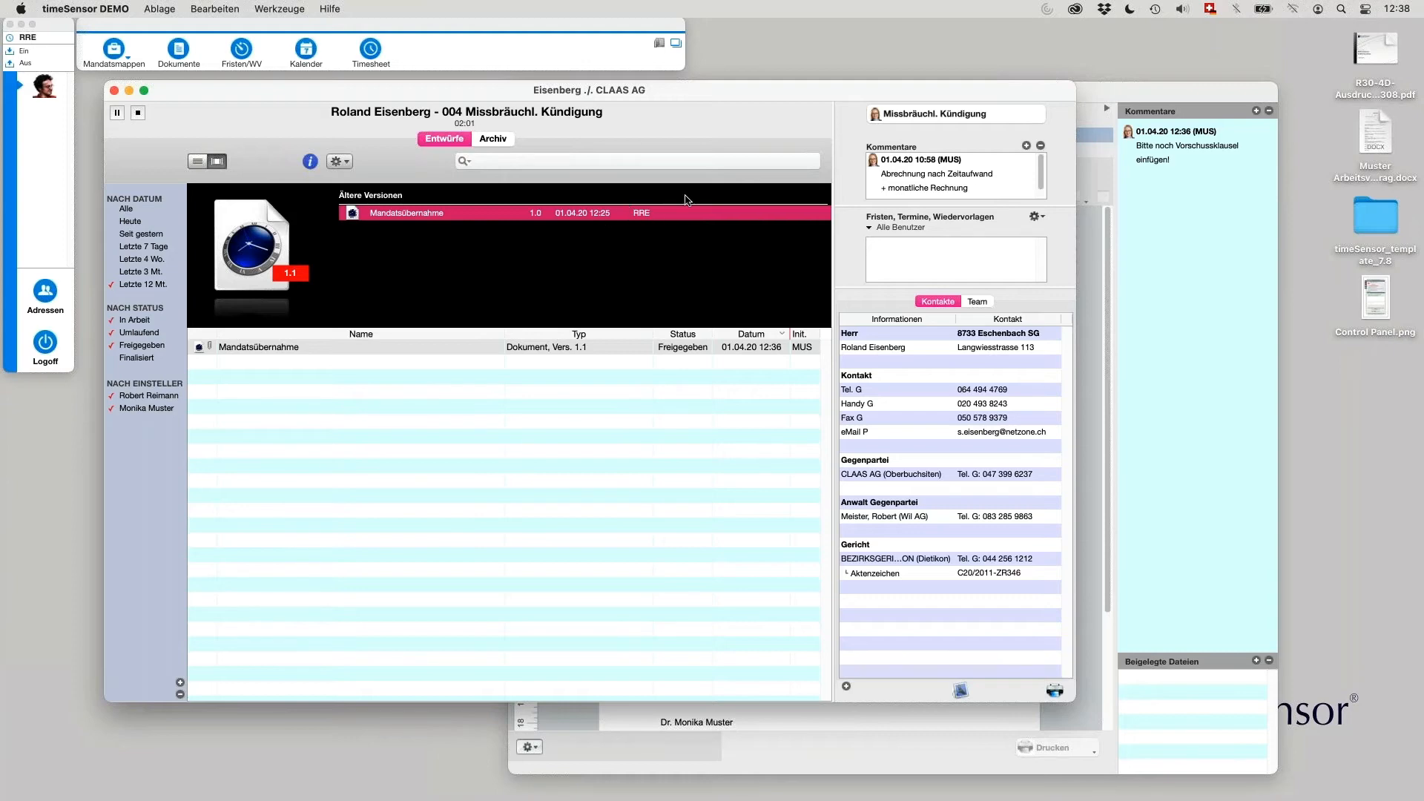
click(200, 162)
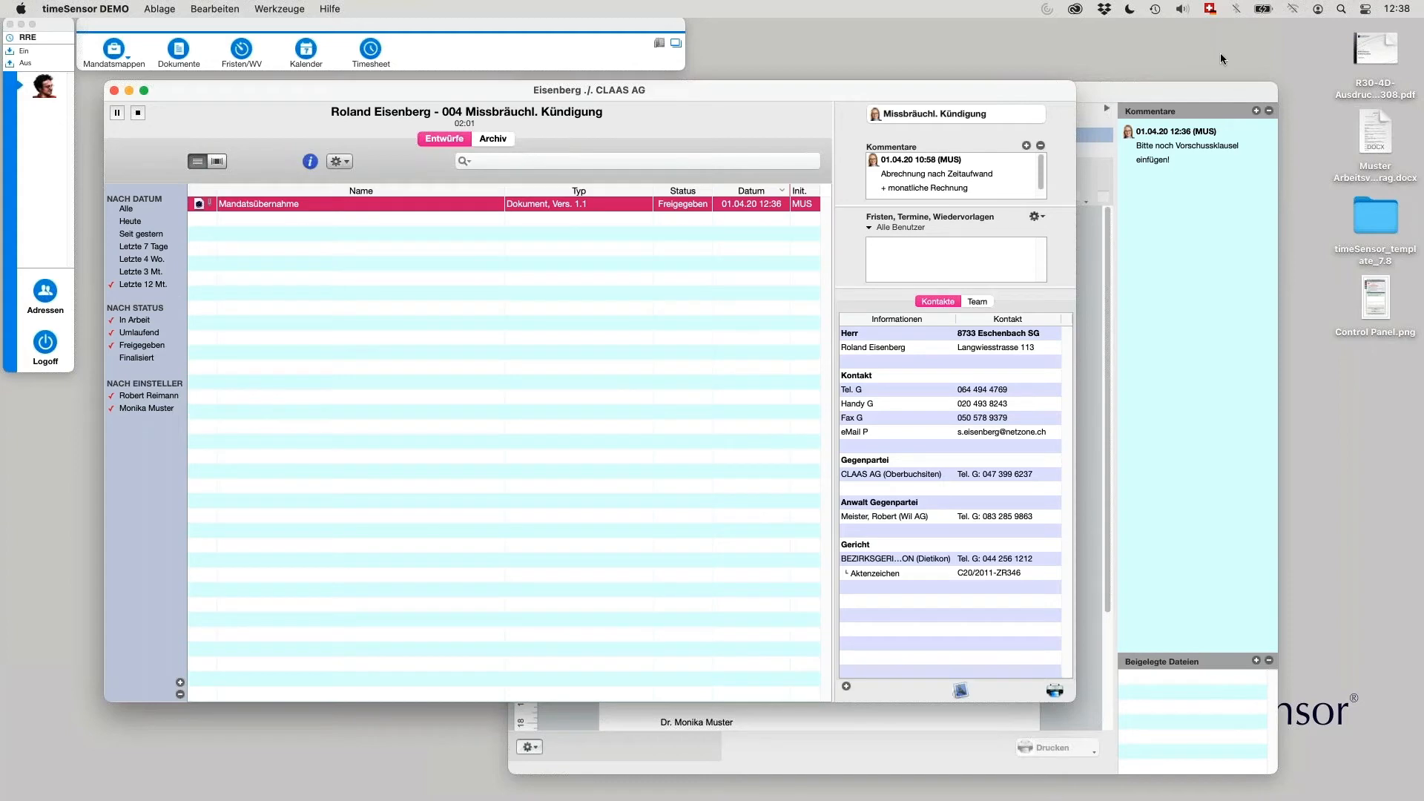
Step: Bring the draft's document window back to the front, reposition it, and hide and redisplay its comments
click(1147, 92)
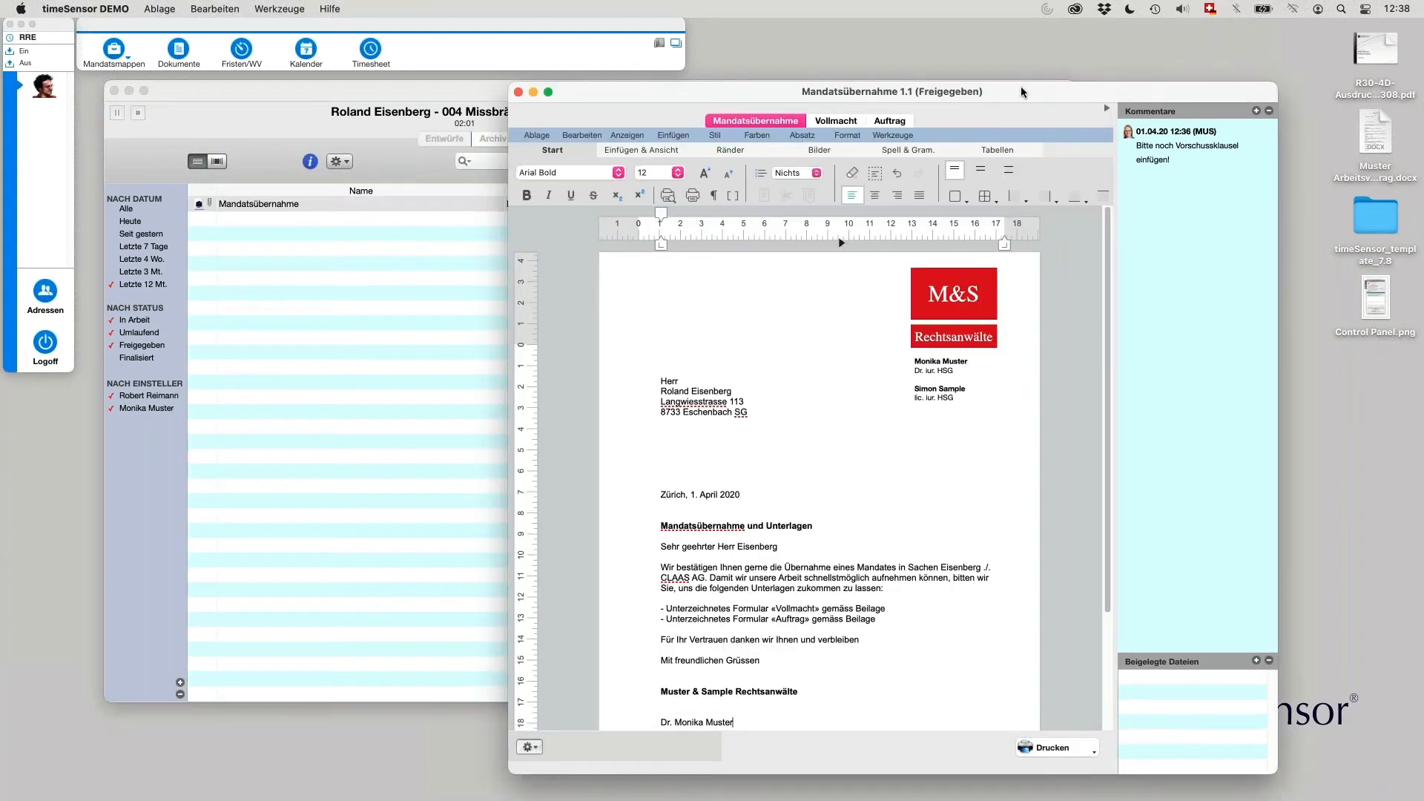
drag(993, 101, 867, 109)
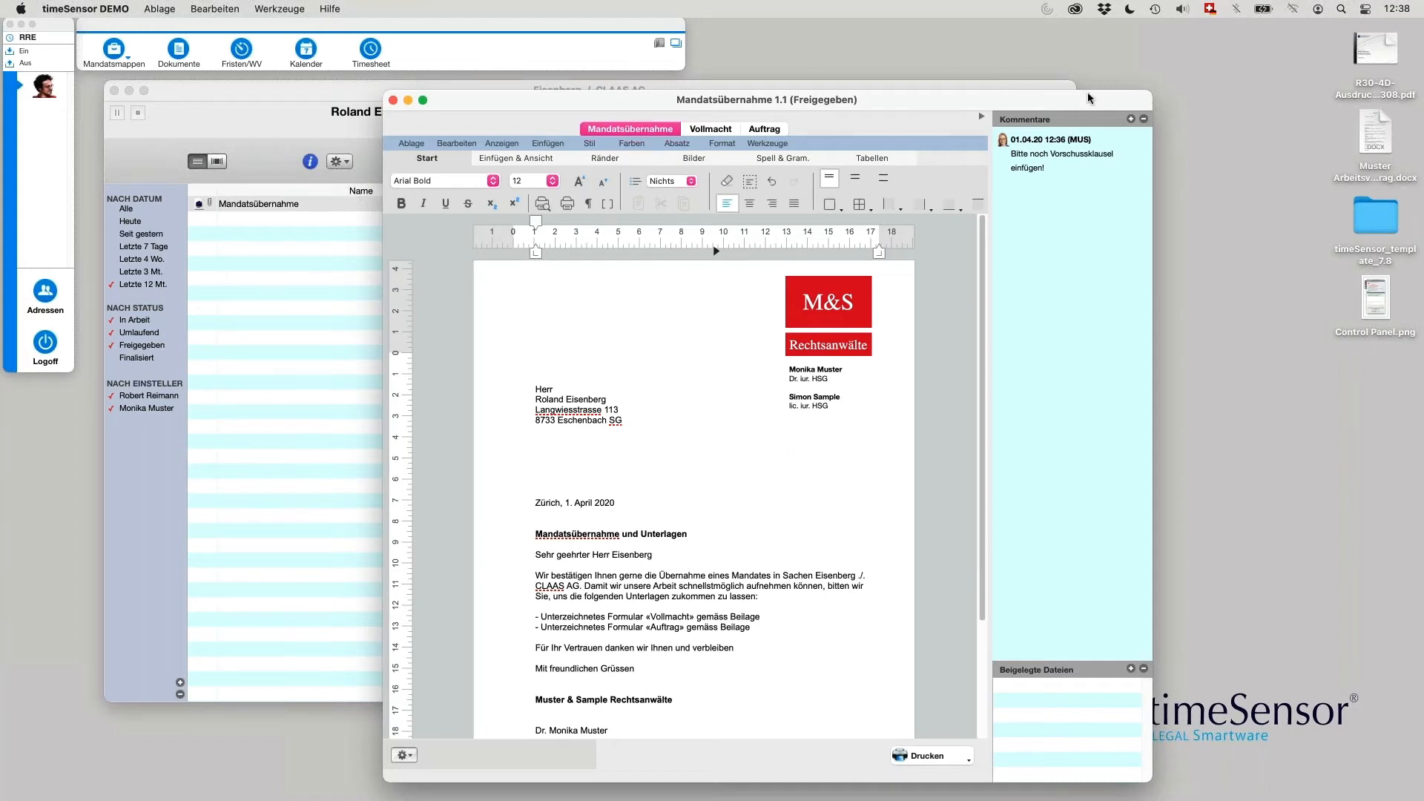
drag(1089, 98, 1085, 89)
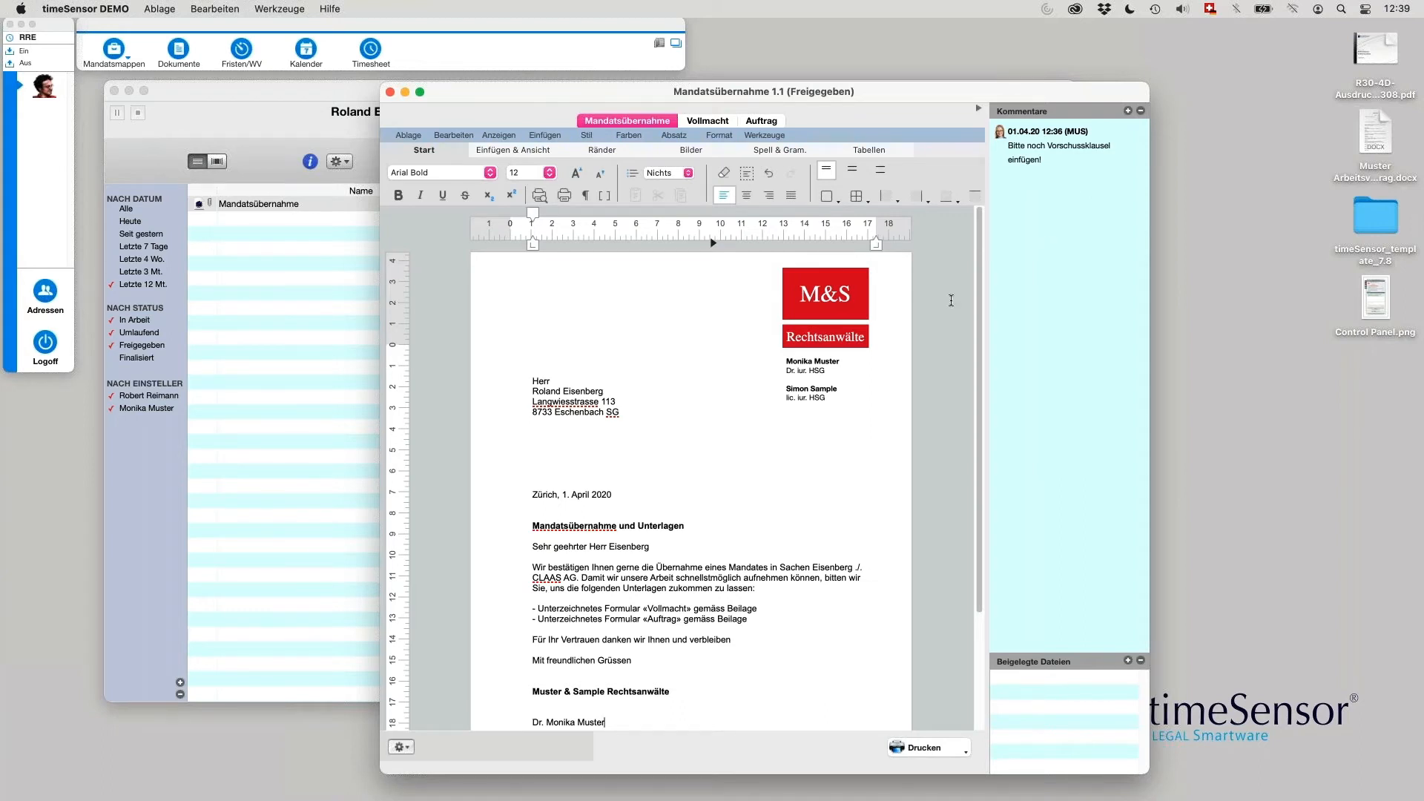
drag(1010, 100, 1016, 91)
click(984, 100)
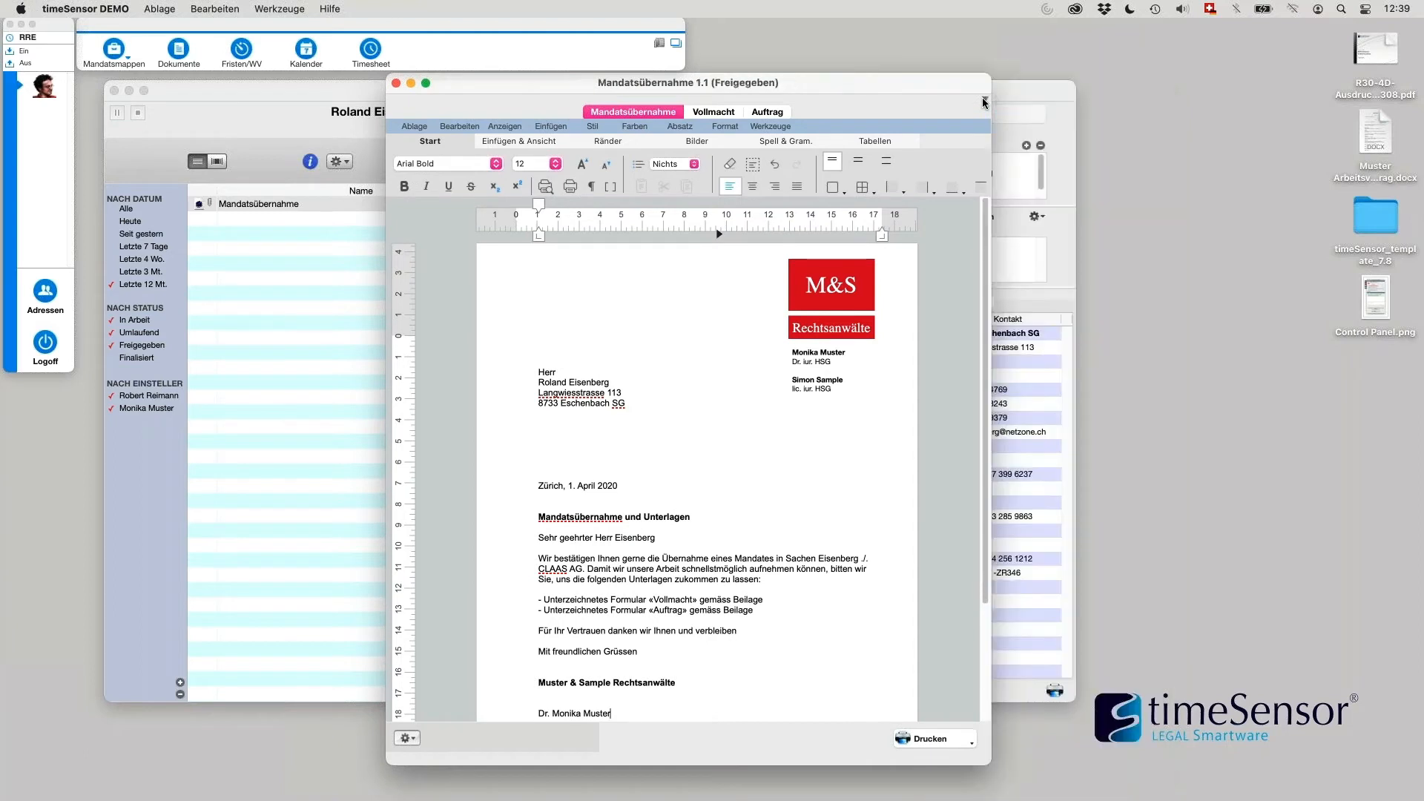
click(985, 100)
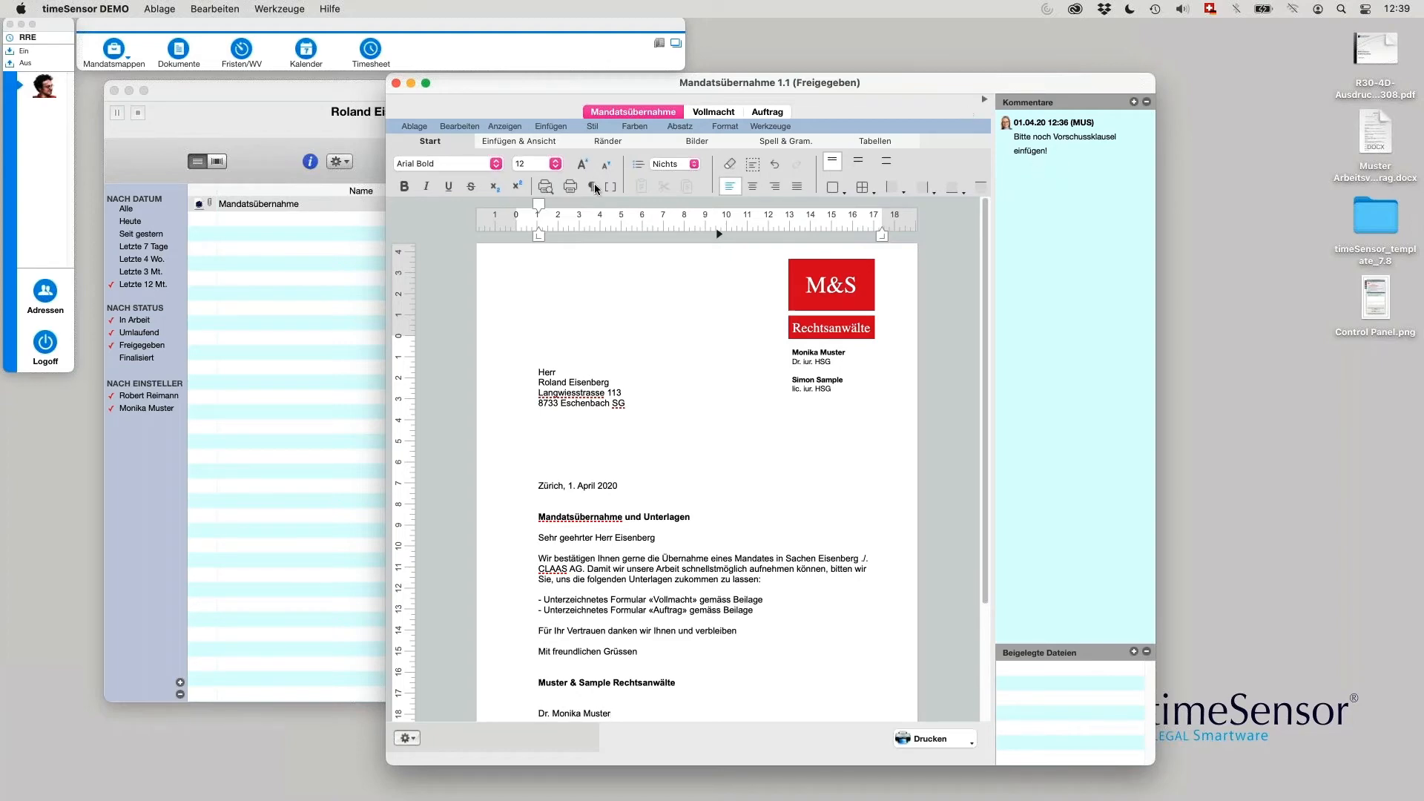
Step: Insert the Vorschuss text block above "Sonstiges" in the Auftrag and replace its amount placeholder with 1000
click(766, 113)
scroll(515, 499, down, 10)
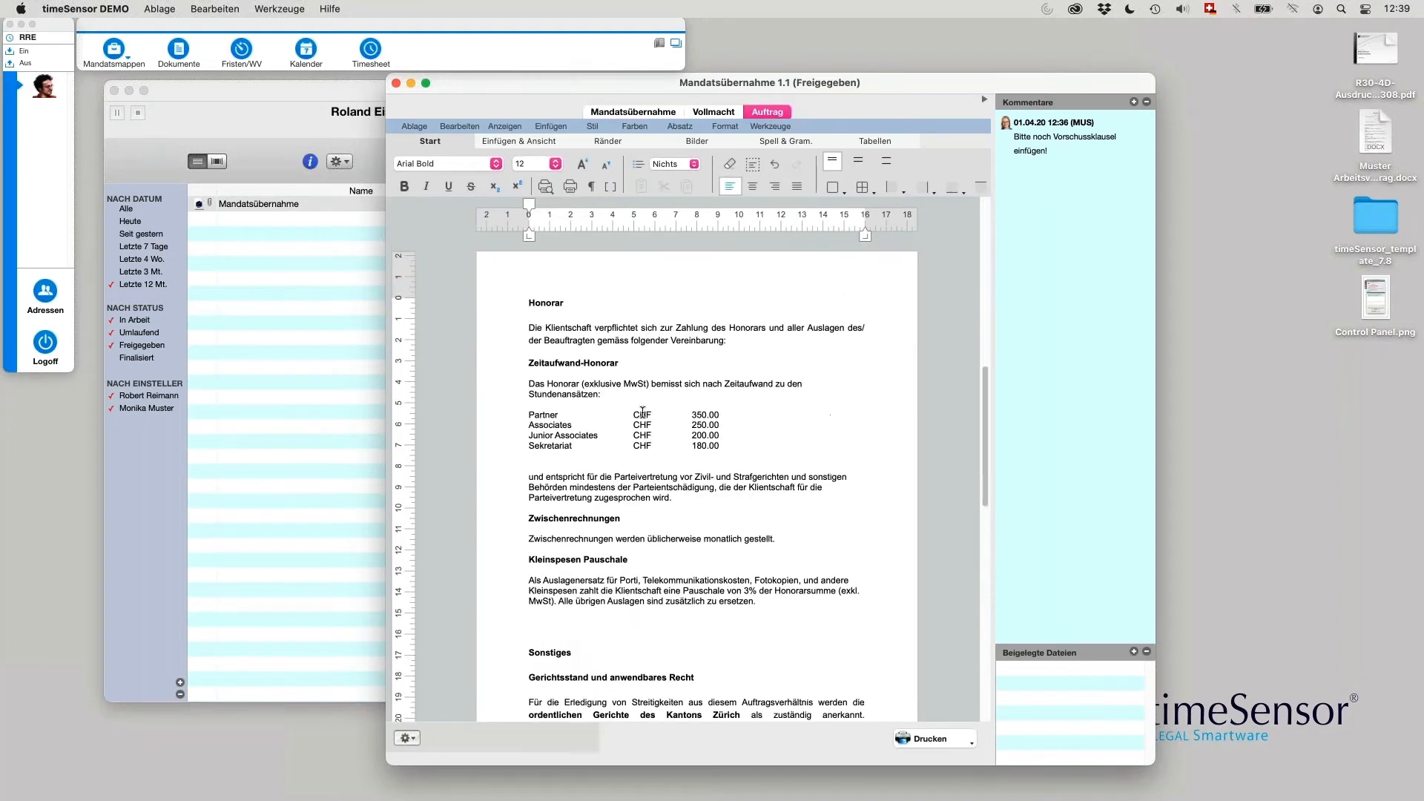
click(539, 486)
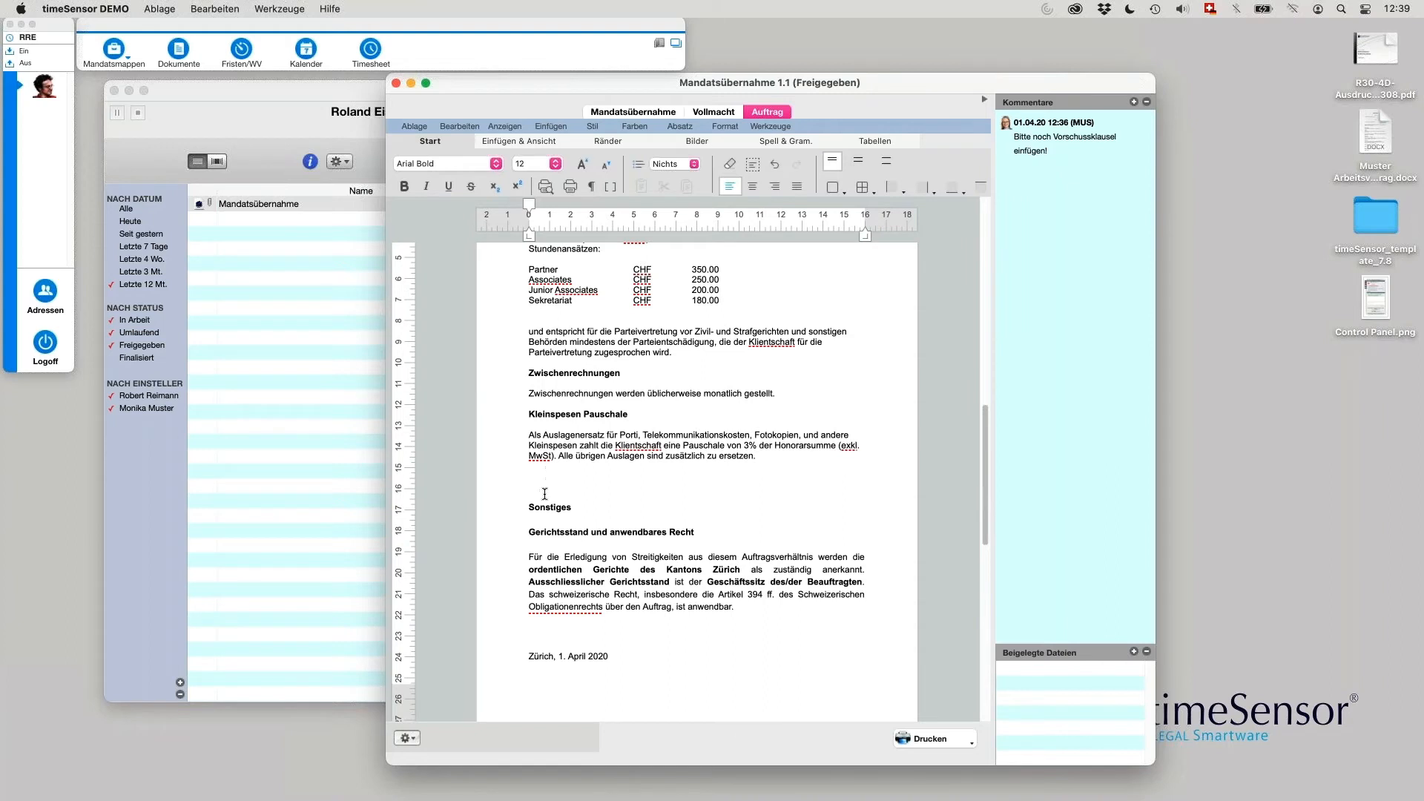
click(407, 738)
mouse_move(460, 694)
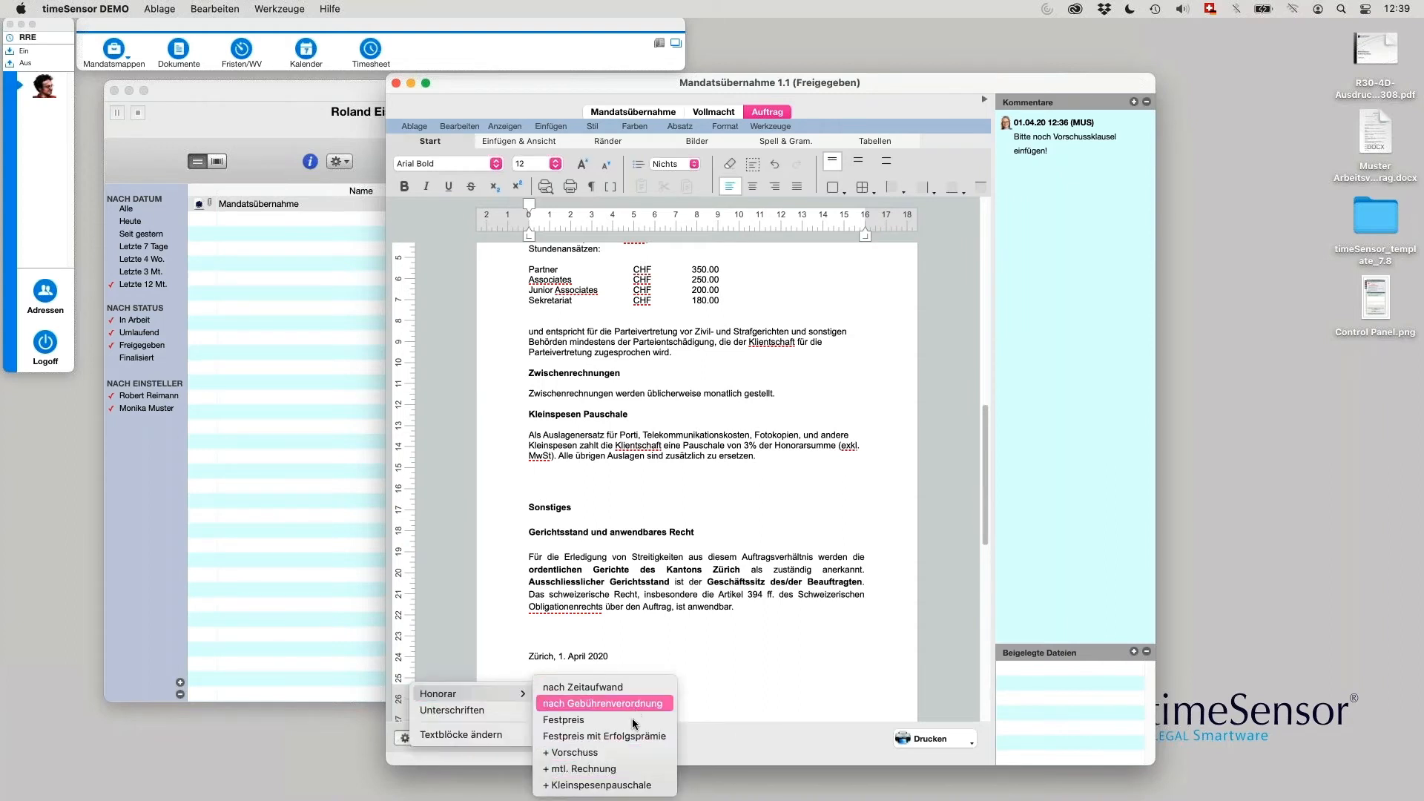
click(631, 754)
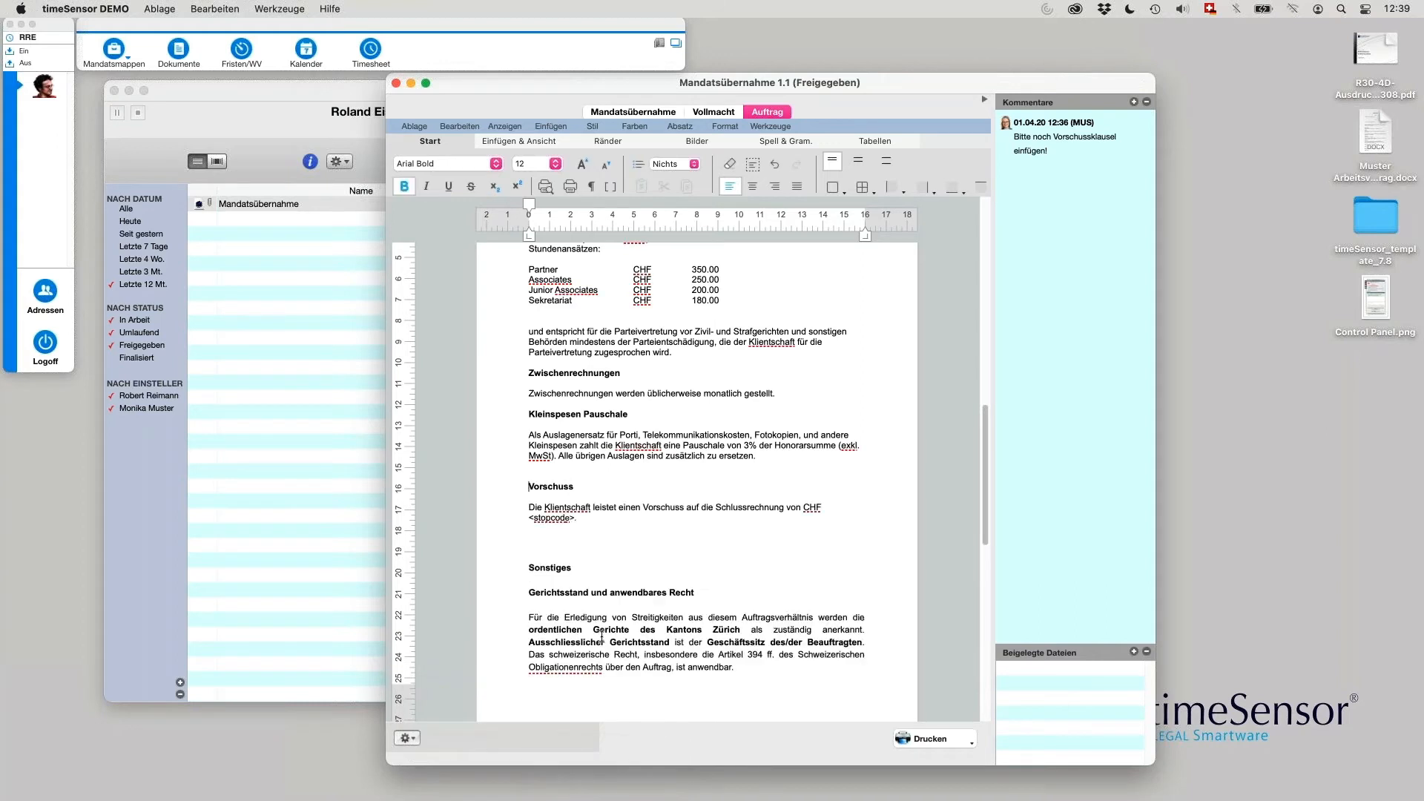
drag(575, 519, 530, 521)
text(1000)
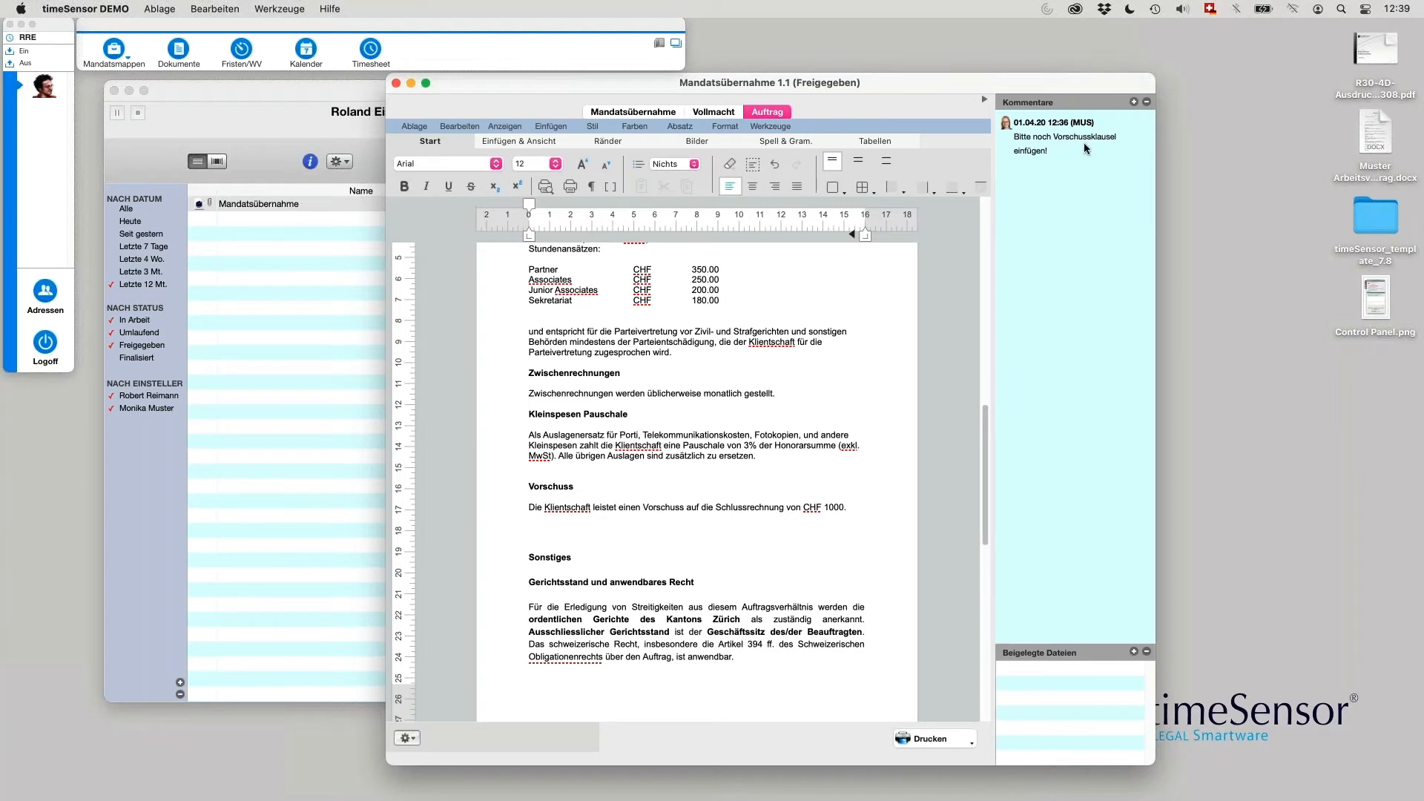
Step: Add the comment "Erledigt!" to the draft and close it, saving the changes as version 1.2
click(1134, 103)
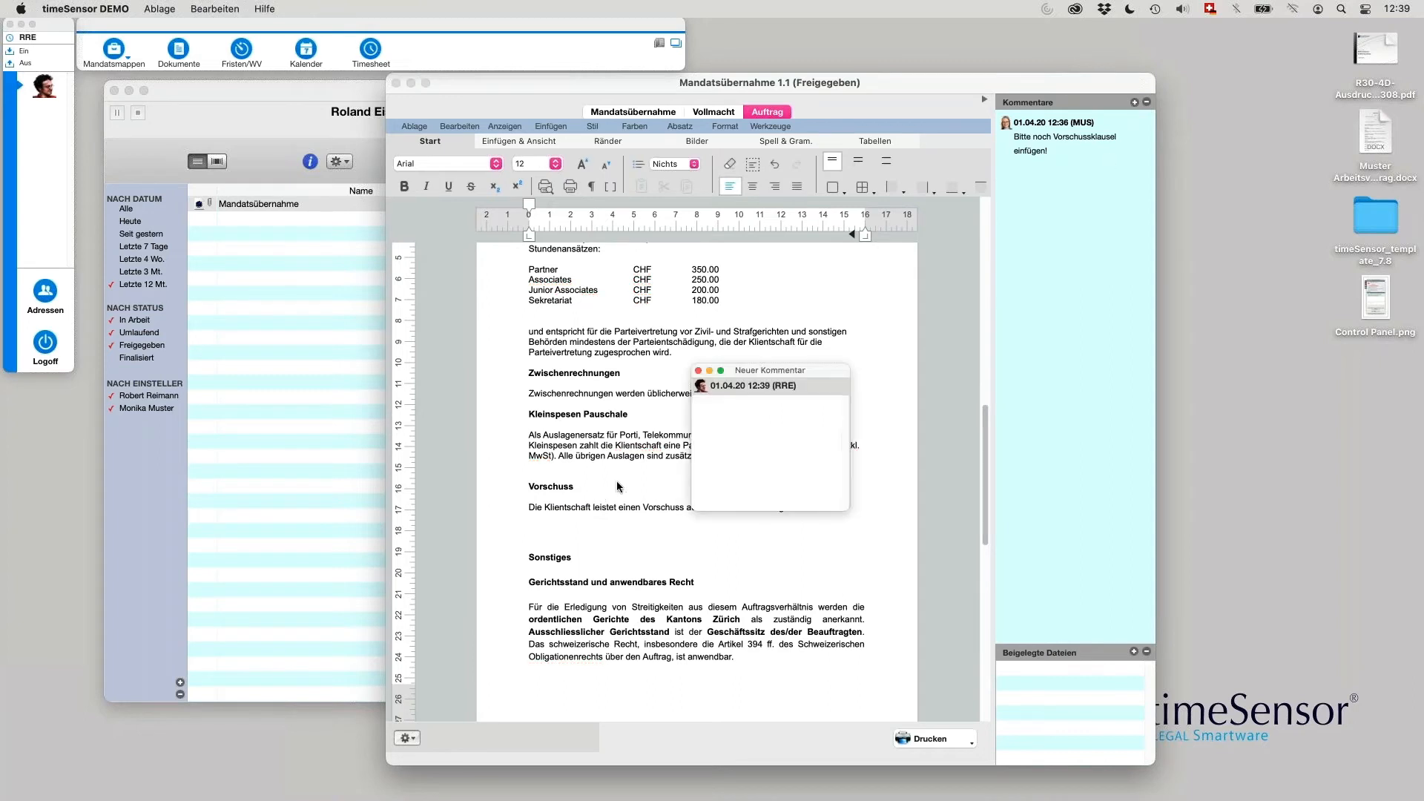
text(Erledigt!)
click(698, 370)
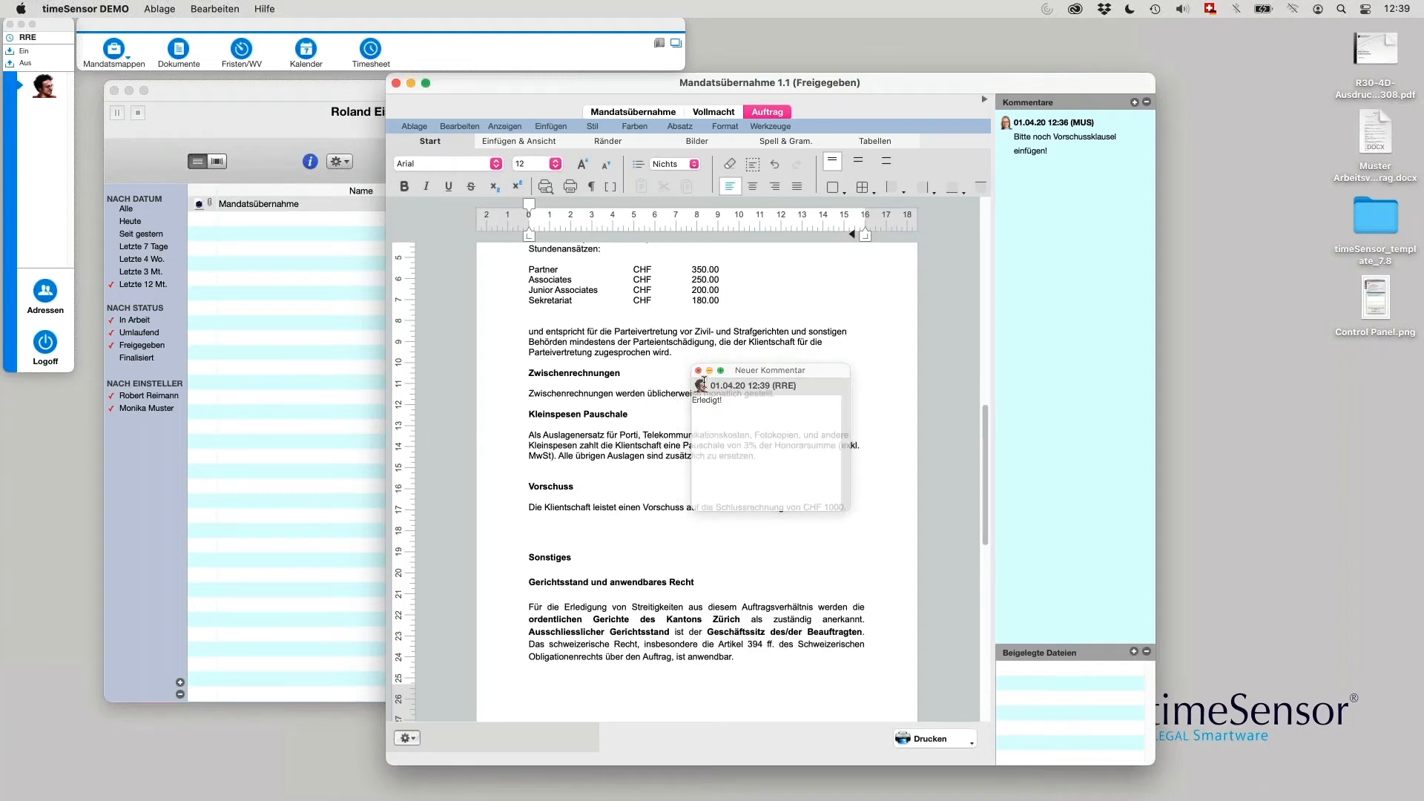
click(395, 83)
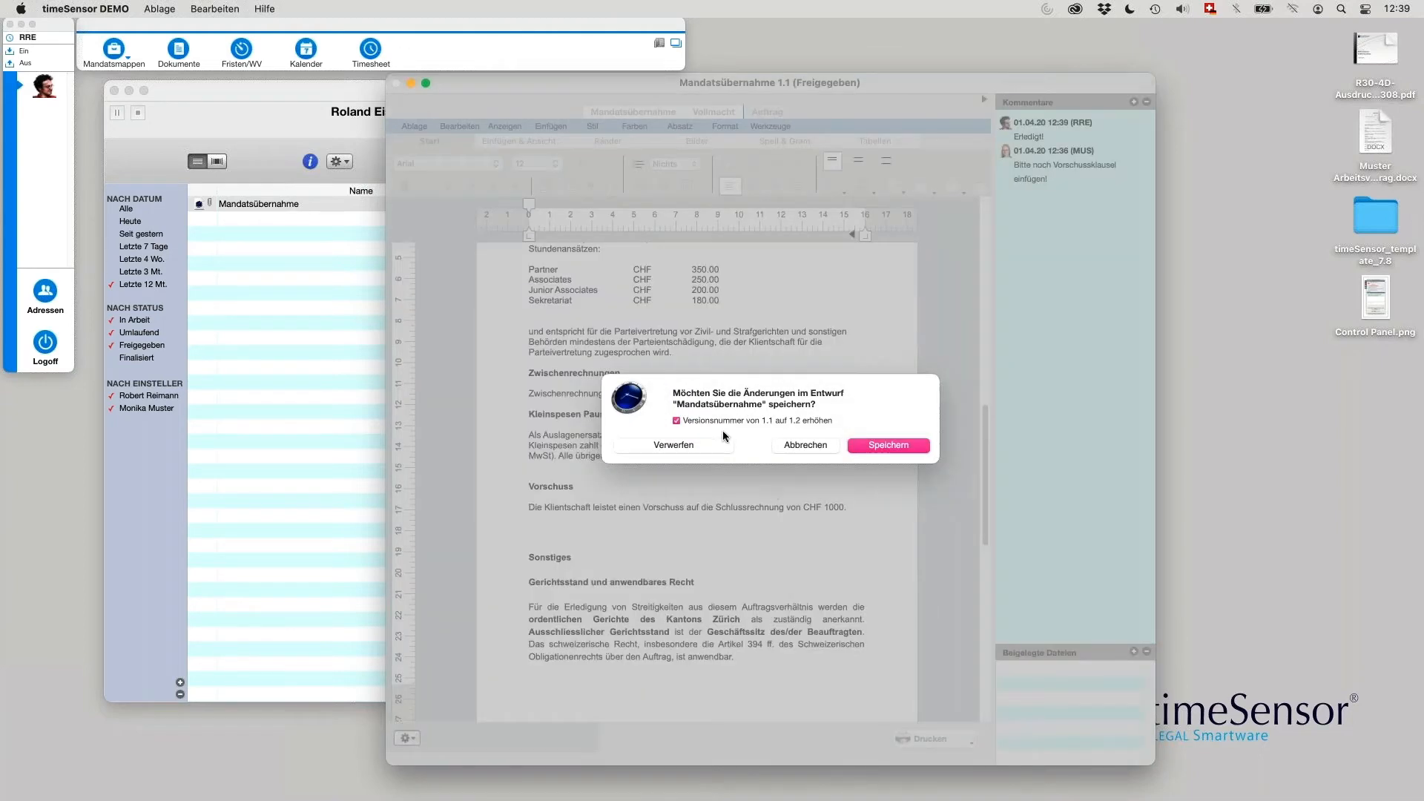
click(892, 445)
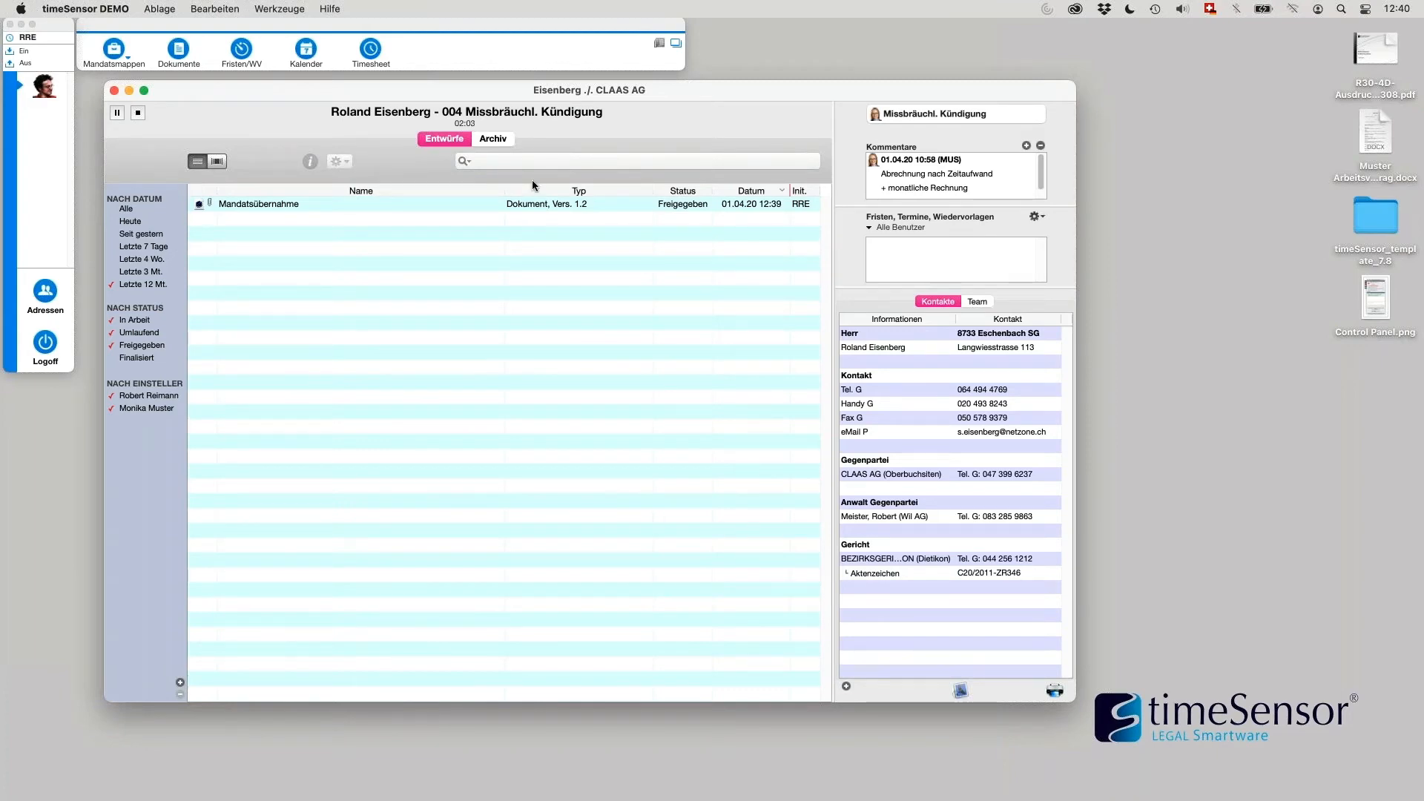
Step: Check the release record of the Mandatsübernahme draft in the matter's drafts
click(692, 206)
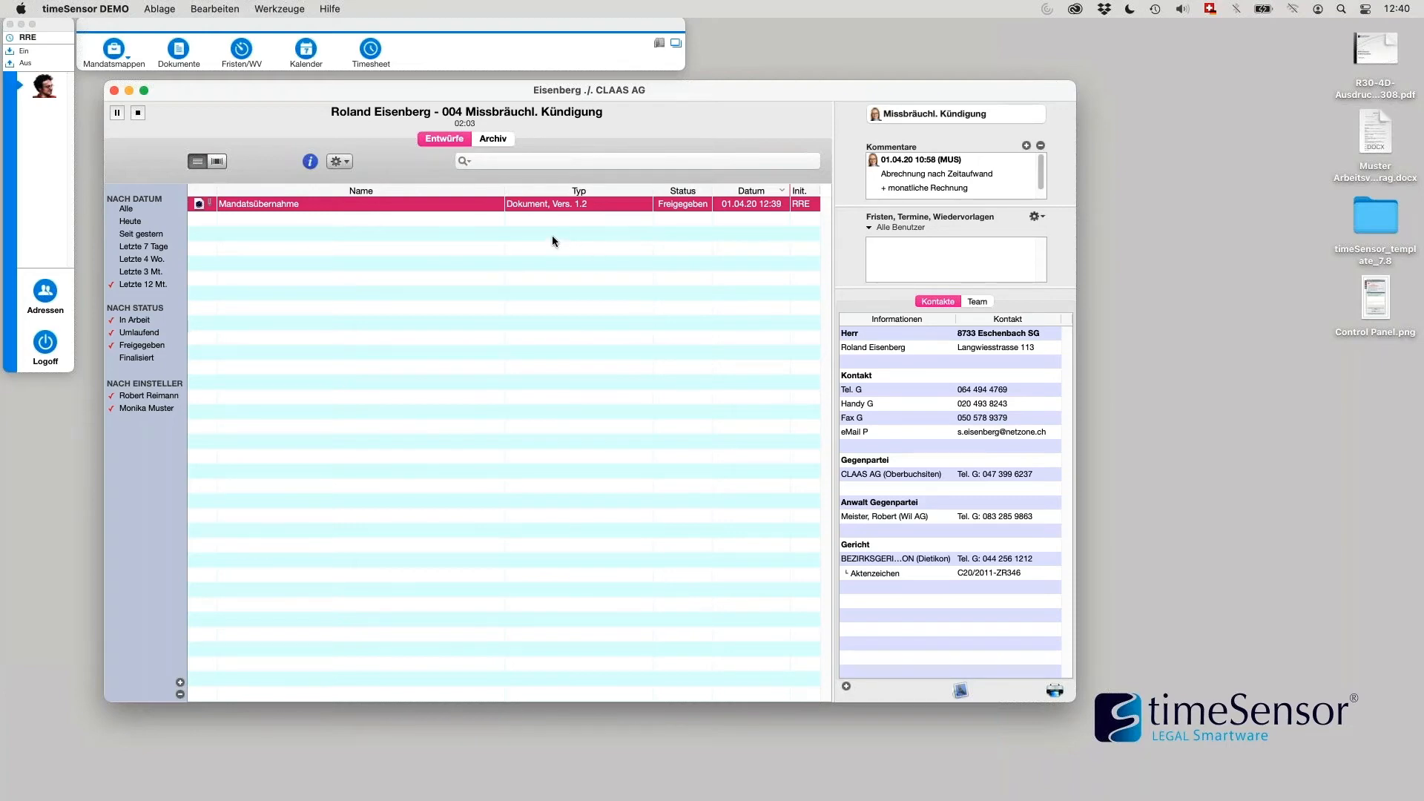
click(349, 161)
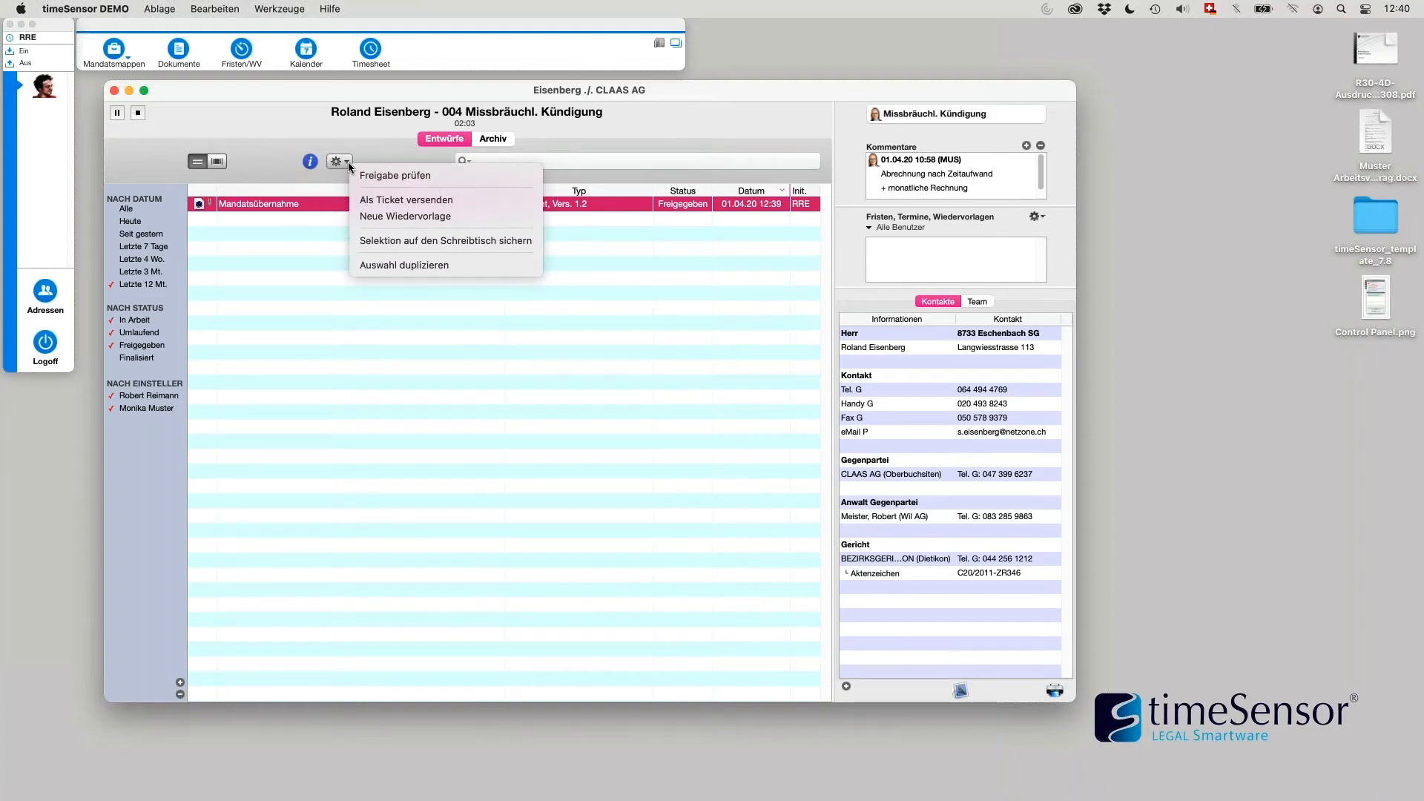
click(423, 177)
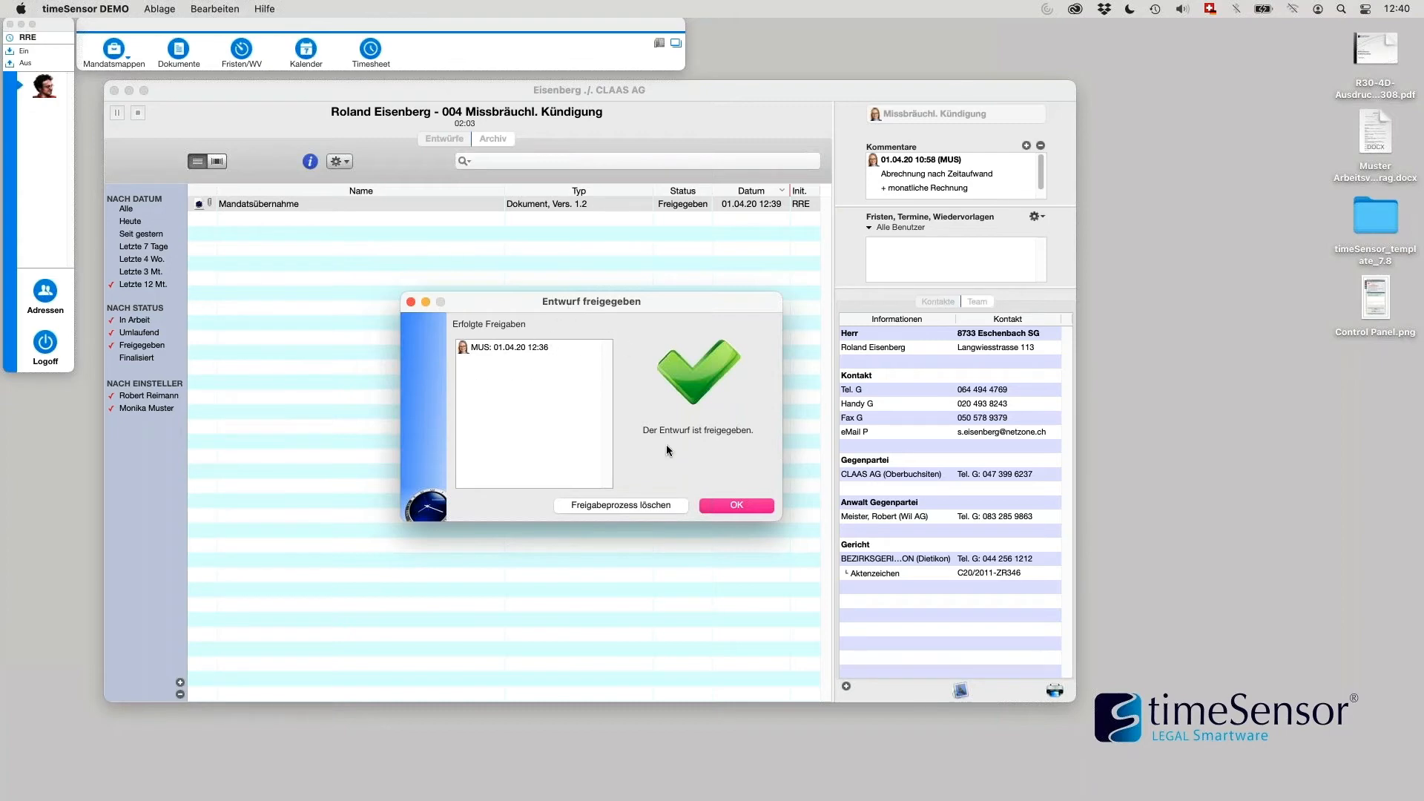
Step: Delete the Mandatsübernahme draft's existing release process and begin putting the draft into circulation again
click(624, 505)
click(448, 327)
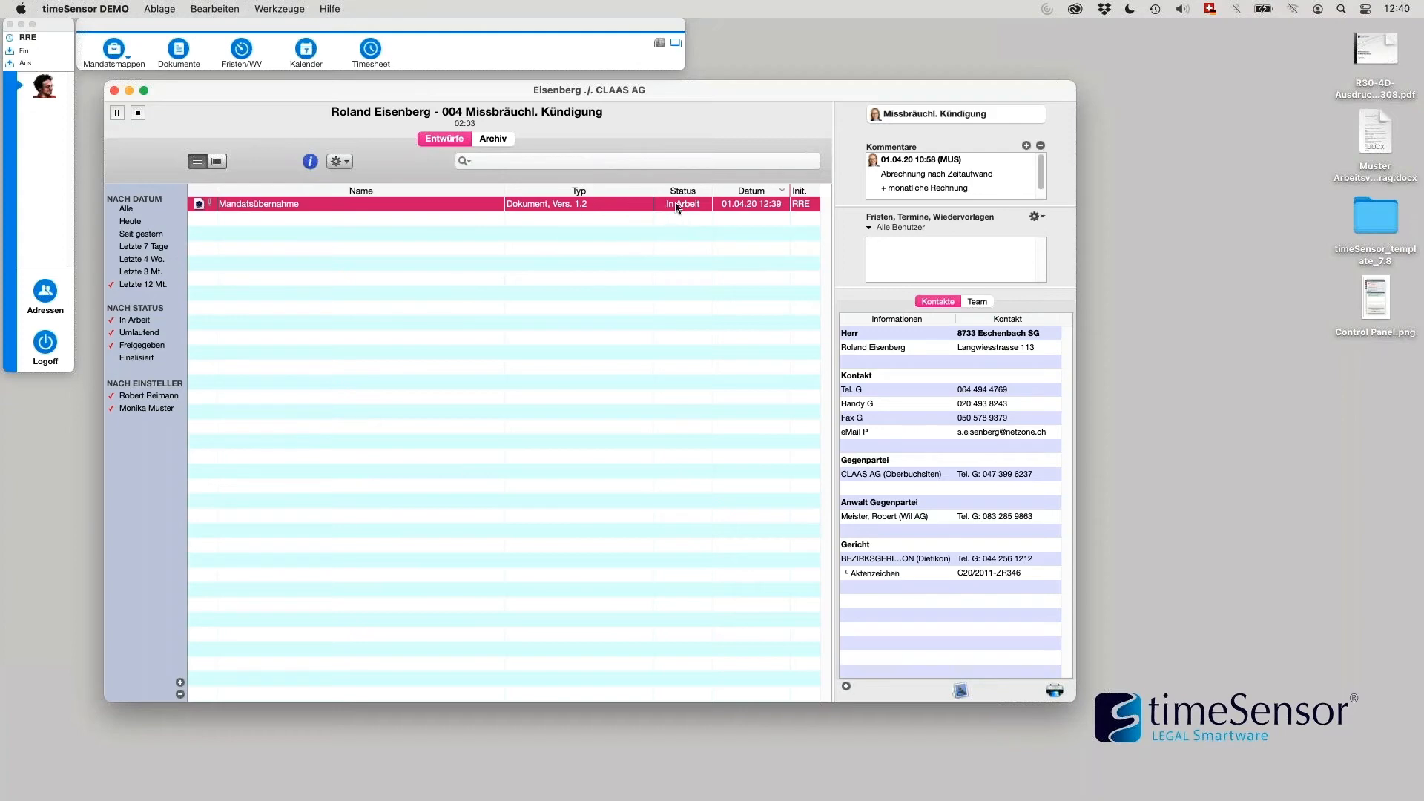
click(340, 162)
click(485, 210)
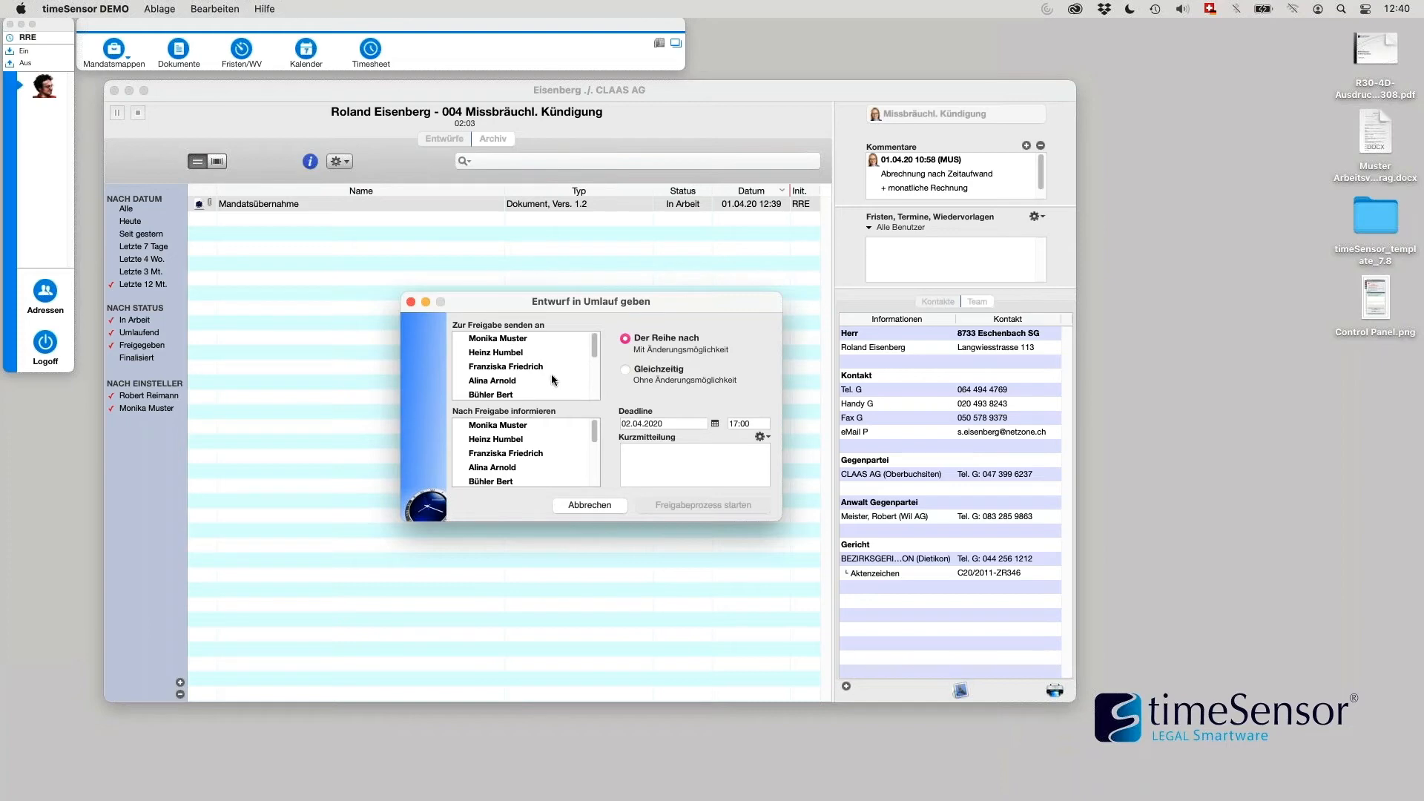
Step: Send the draft for release to user MUS, informing RRE, with deadline 01.04.2020 and the message "Habe Änderungen gemacht, bitte prüfen."
click(518, 344)
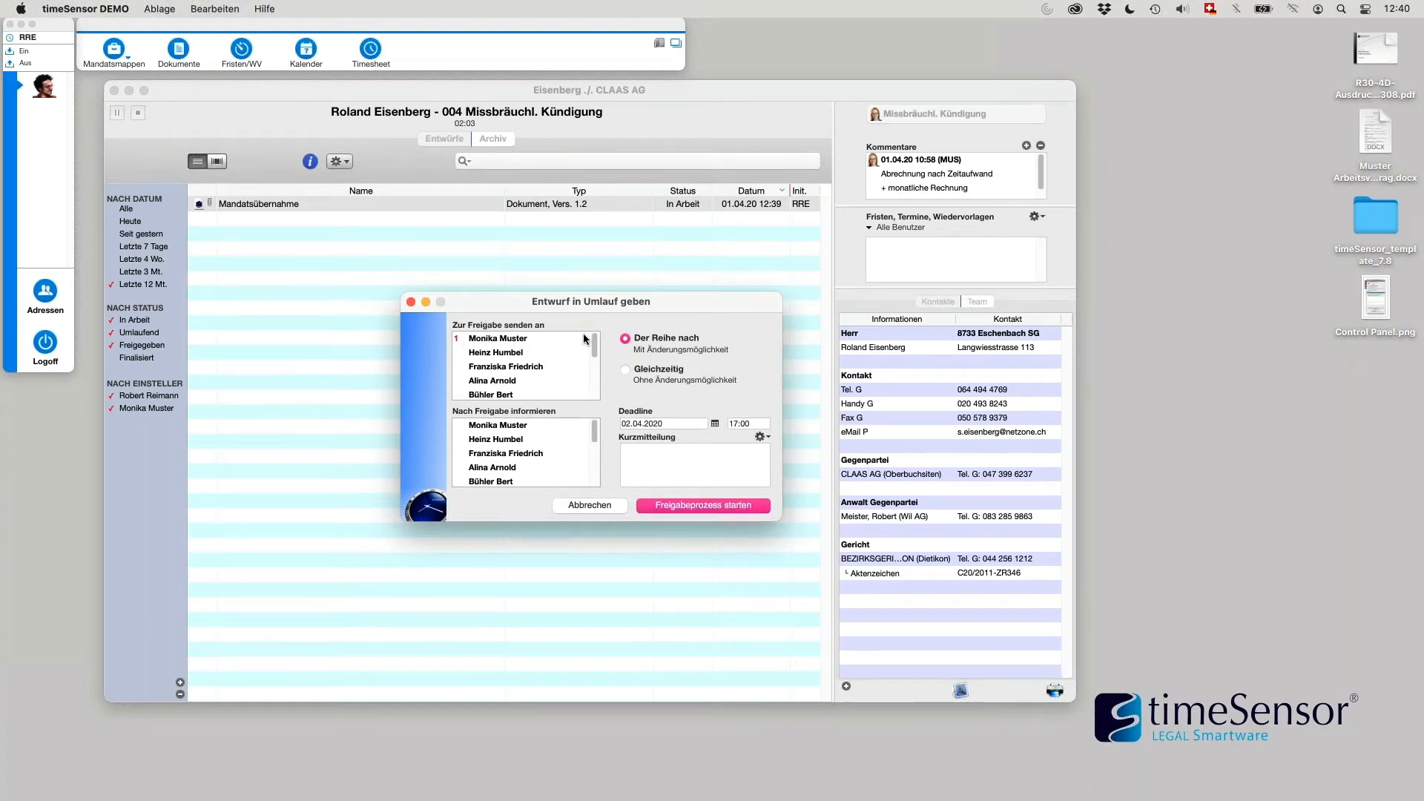
scroll(501, 478, down, 1)
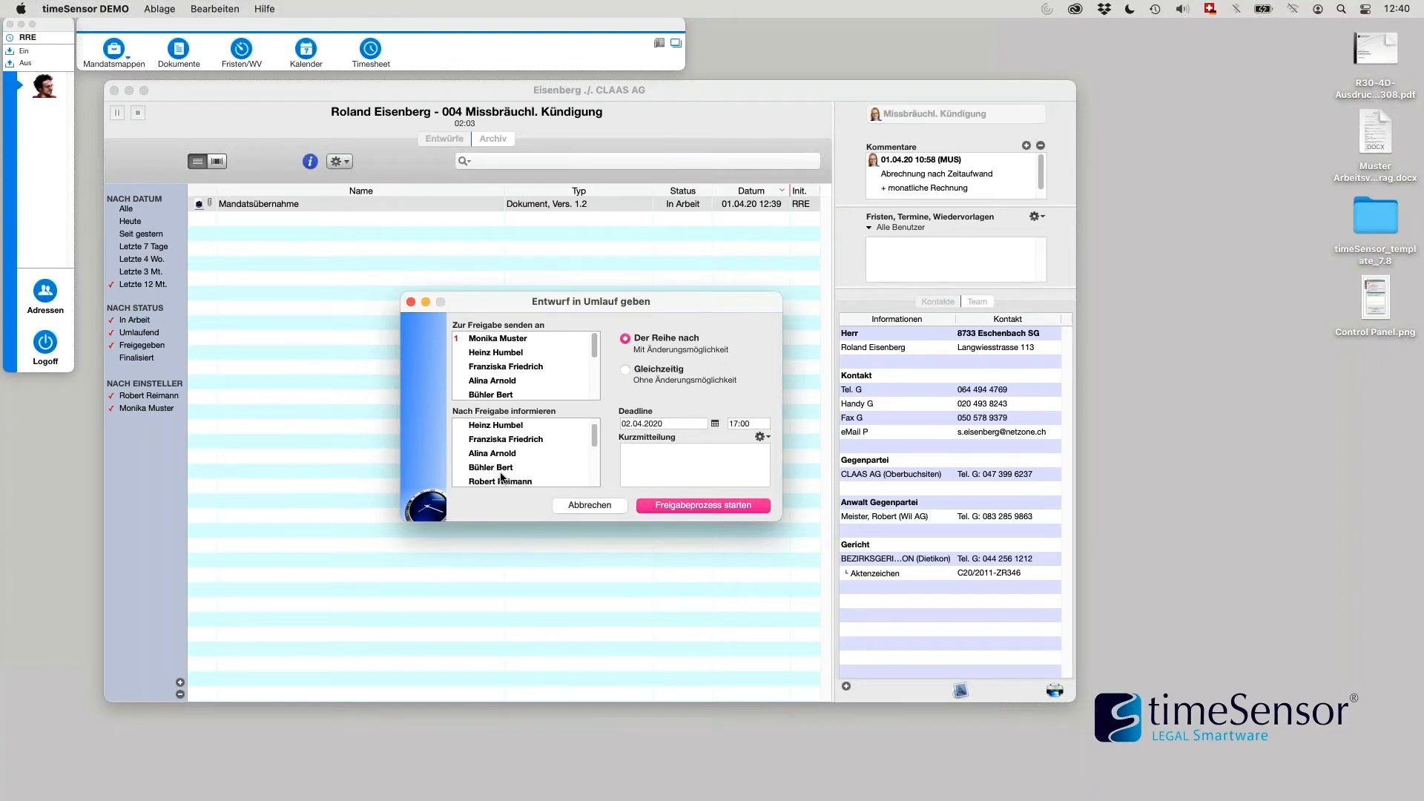
click(504, 483)
click(715, 422)
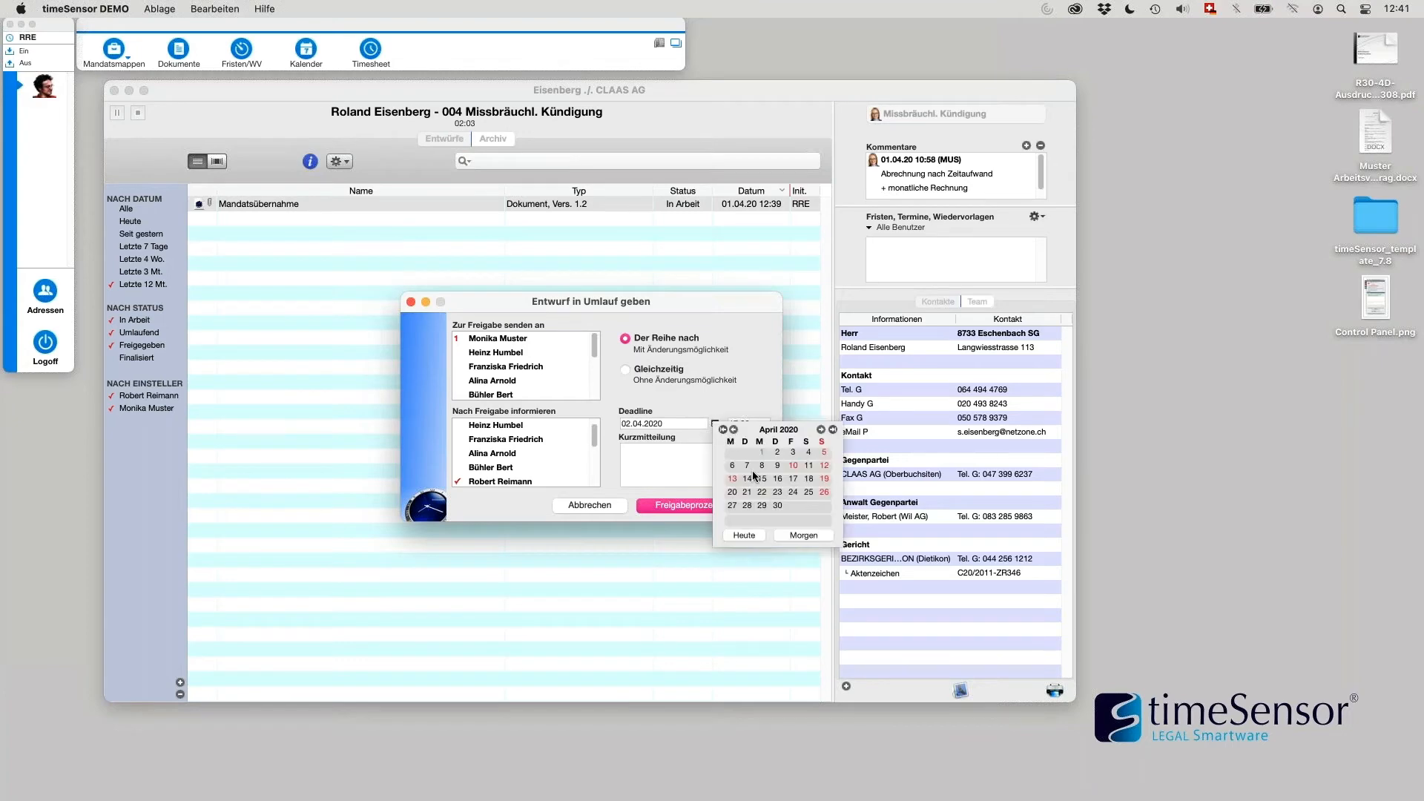
click(764, 453)
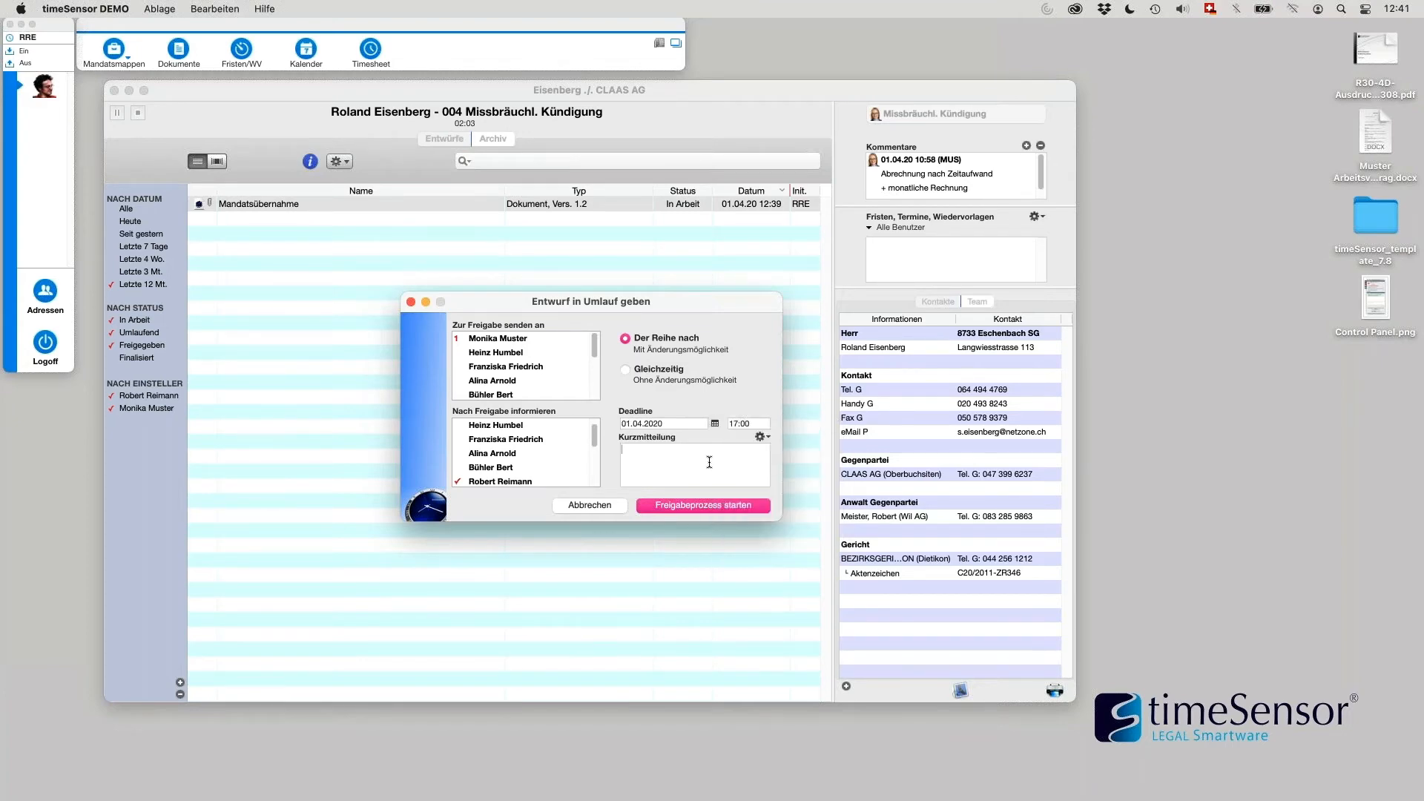
click(709, 462)
text(Habe Änderungen gemacht, bitte prüfen.)
click(687, 507)
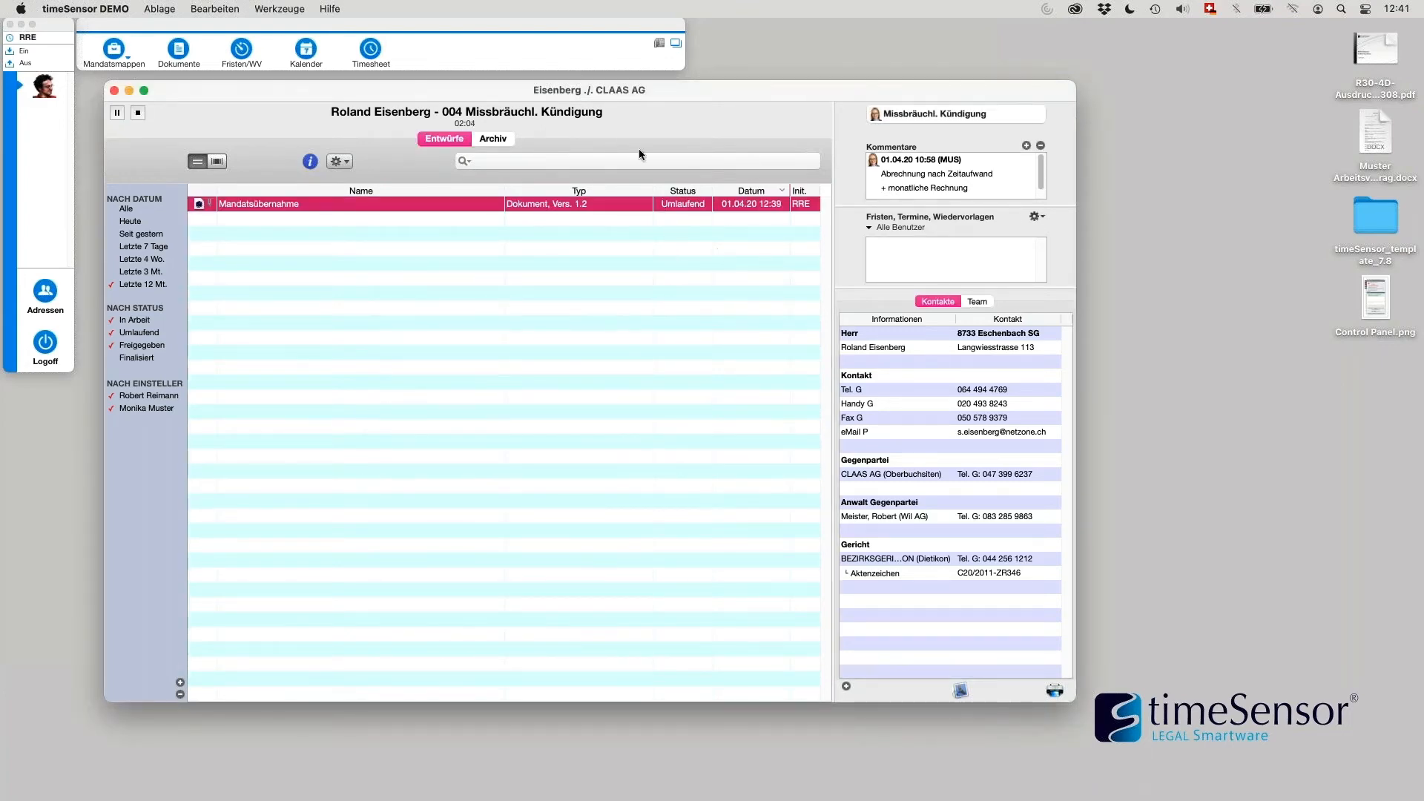
Step: Close the matter and ticket windows and switch the login to the reviewing user MUS
click(113, 89)
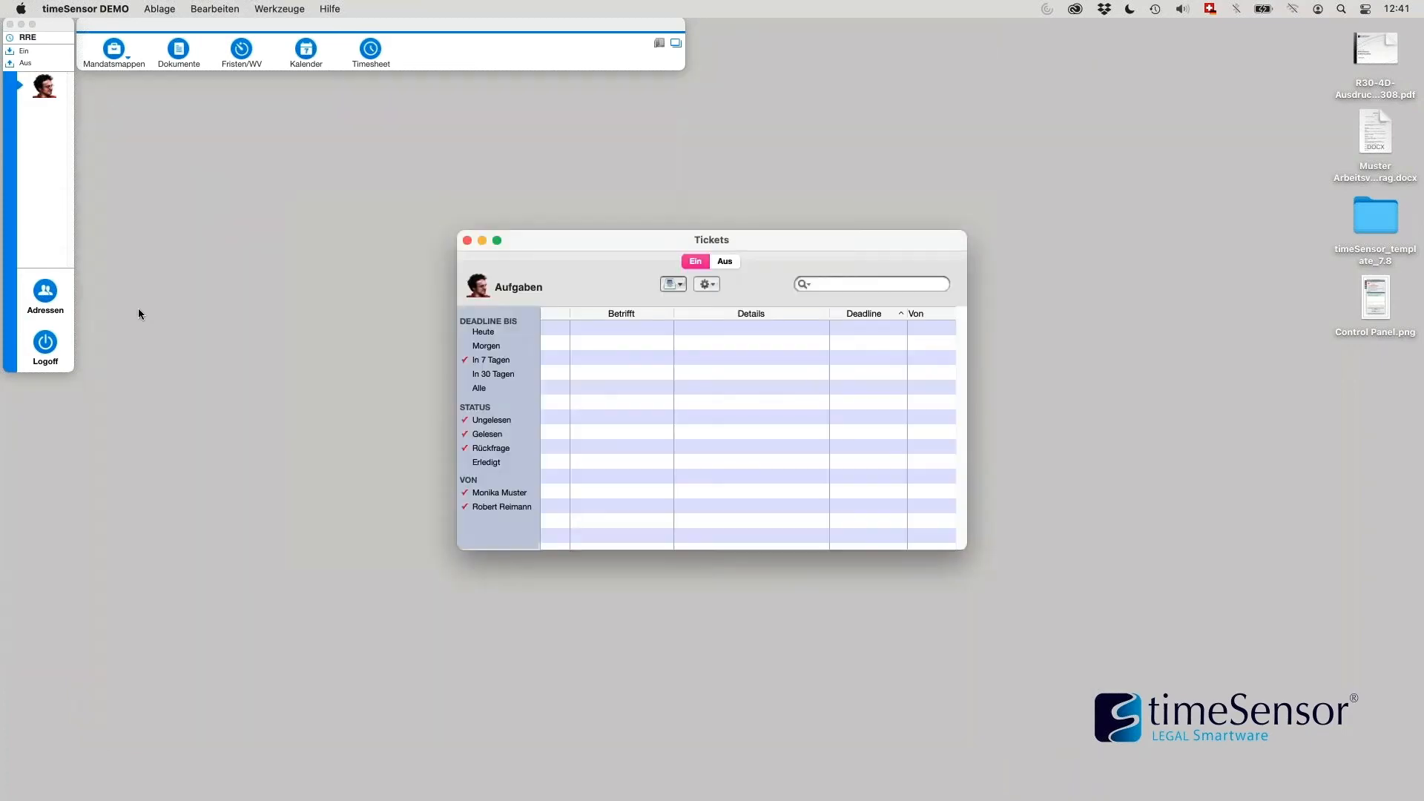
click(467, 240)
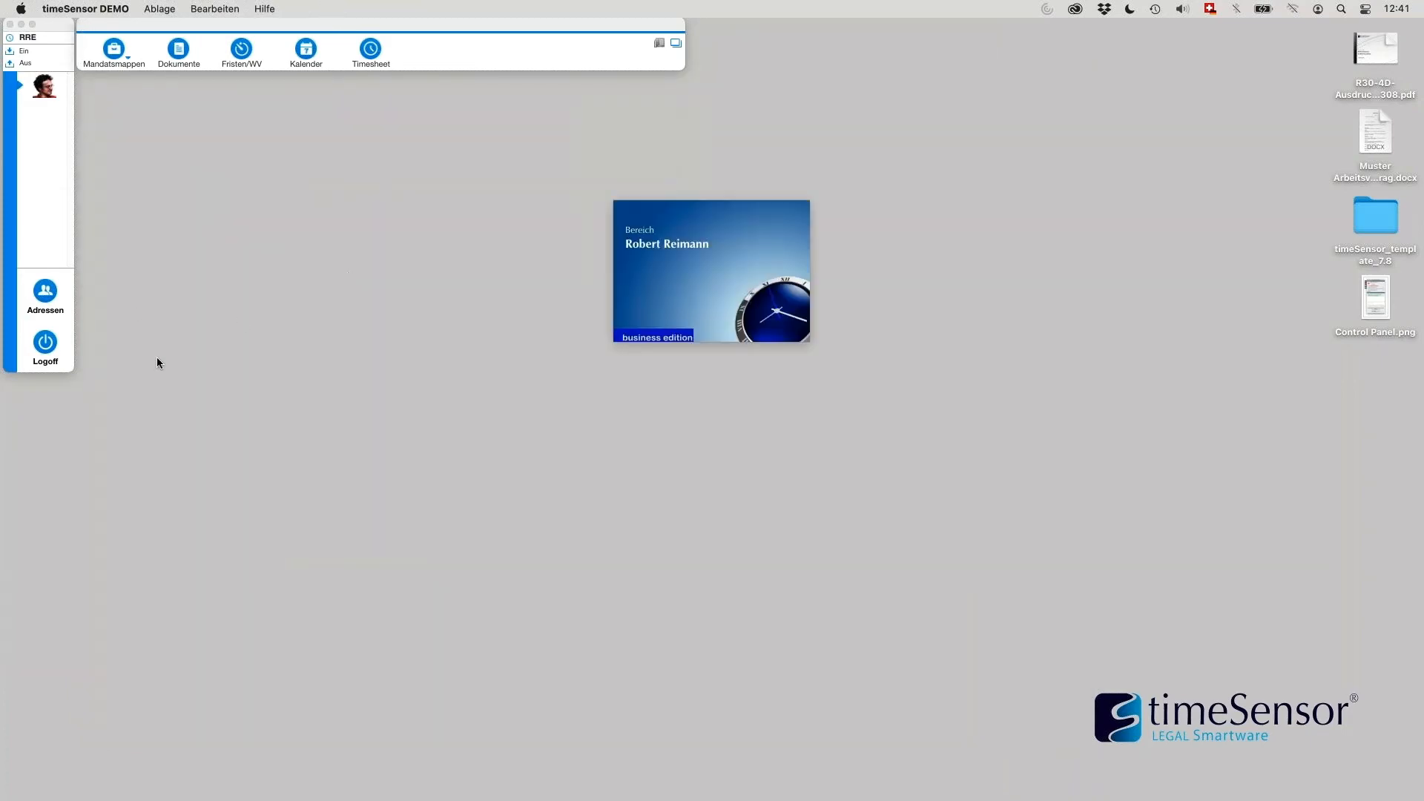
click(50, 341)
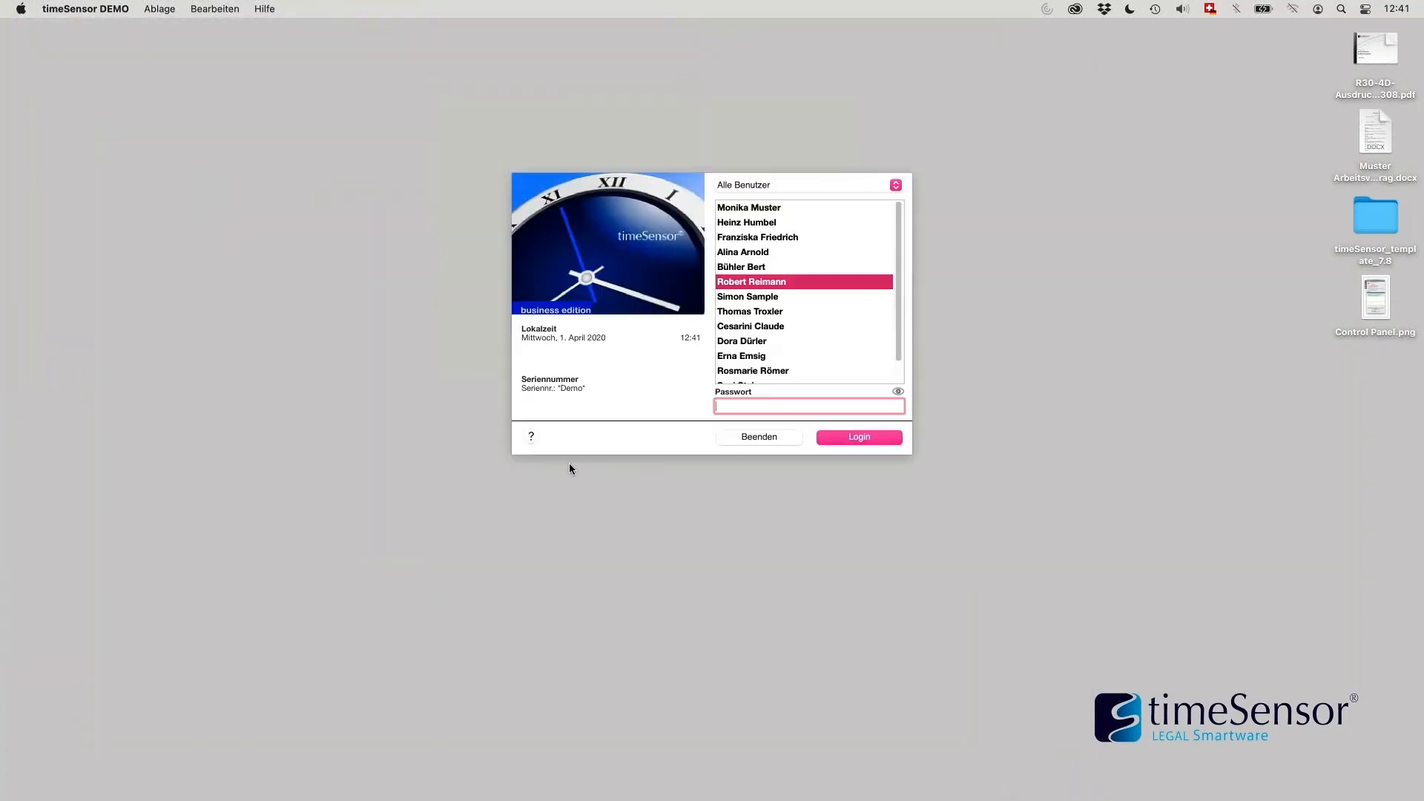
click(779, 209)
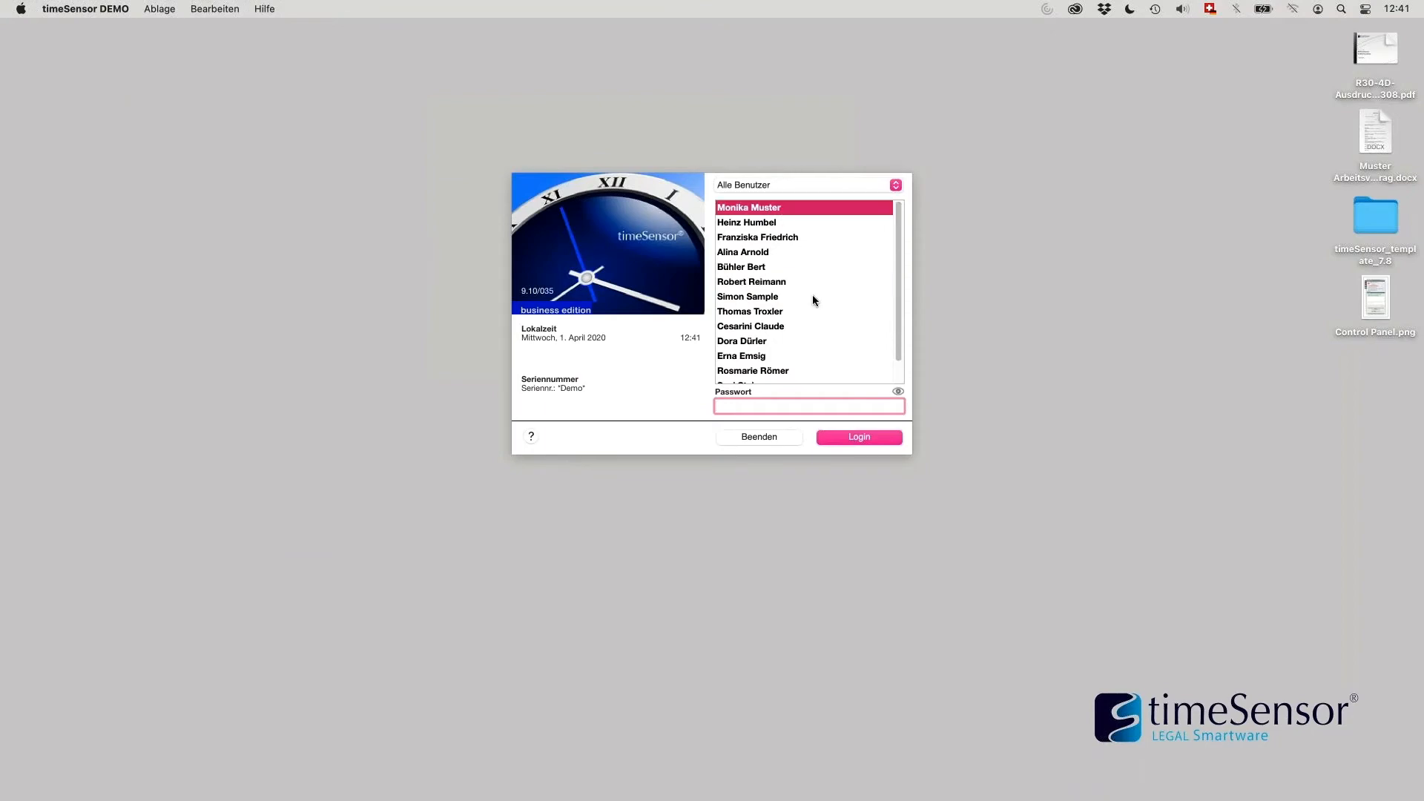
click(880, 443)
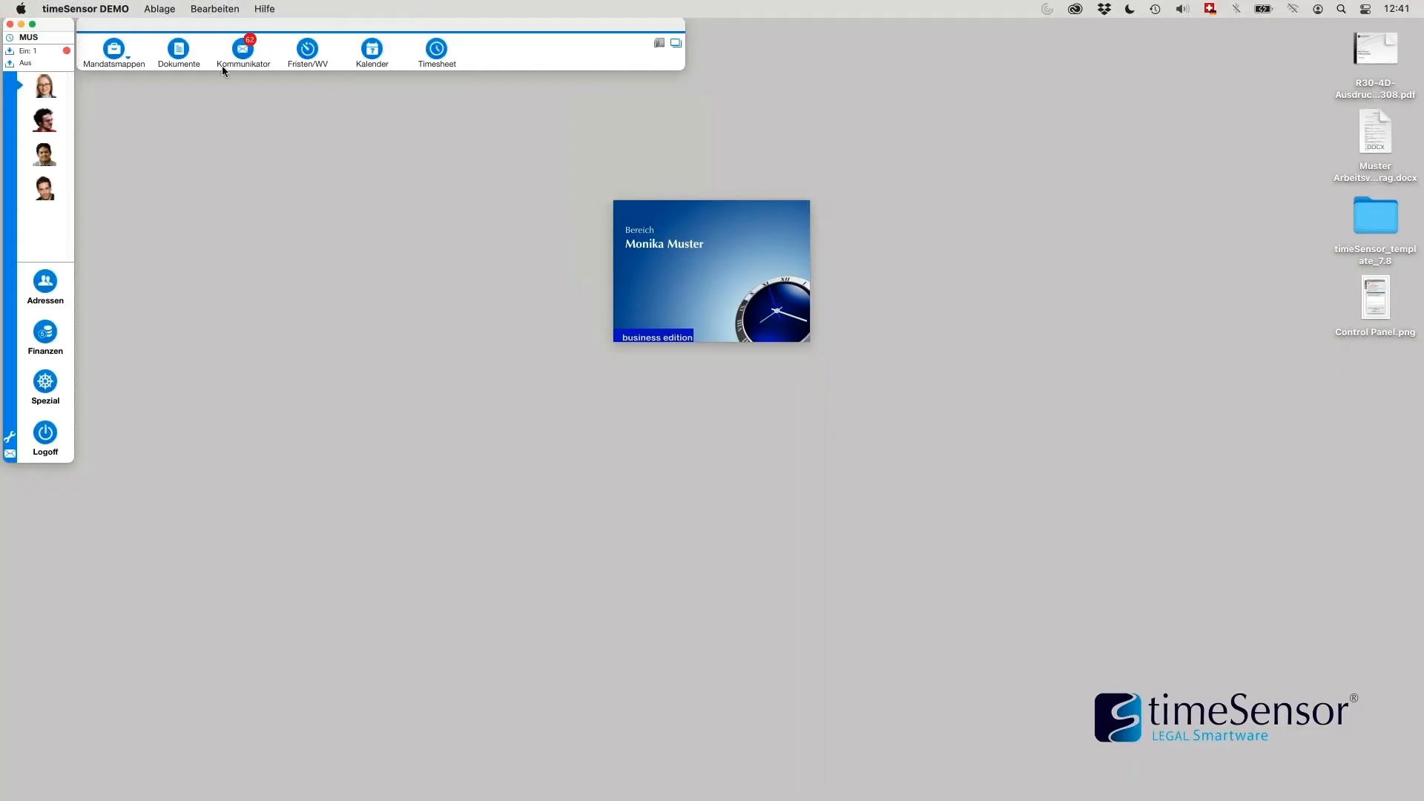
Step: Open the draft from the incoming "Bitte freigeben" ticket, enlarge its document window and reposition it
click(43, 52)
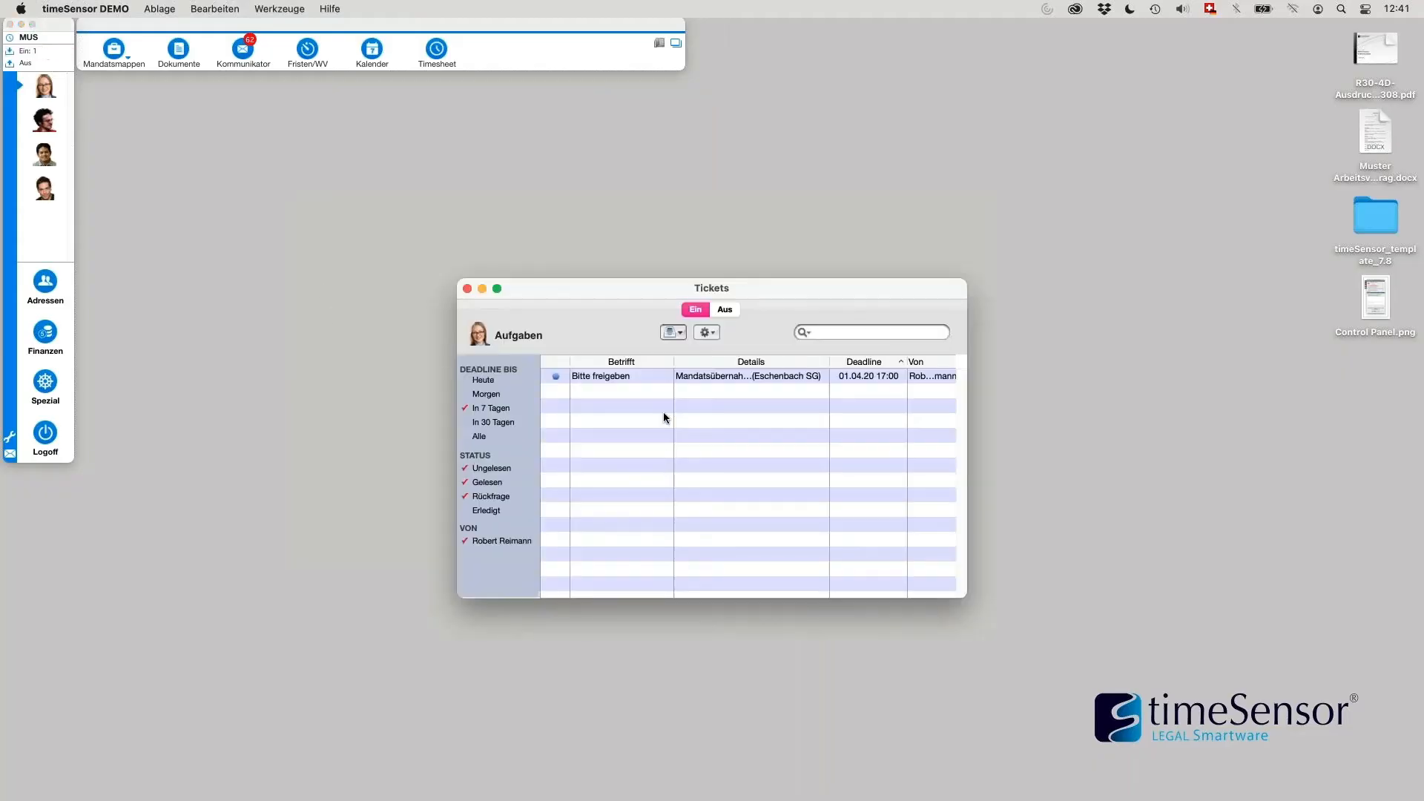
double_click(639, 373)
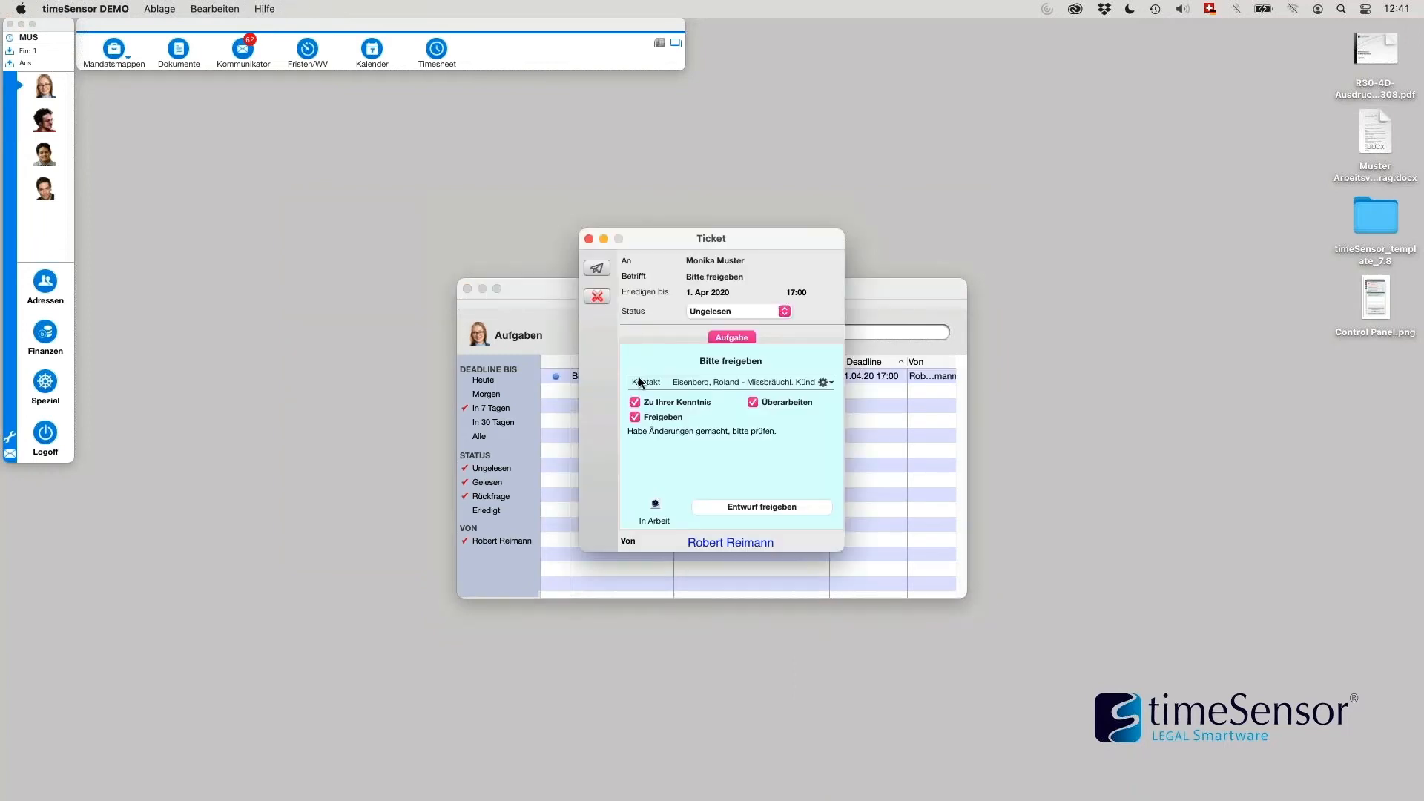
click(657, 507)
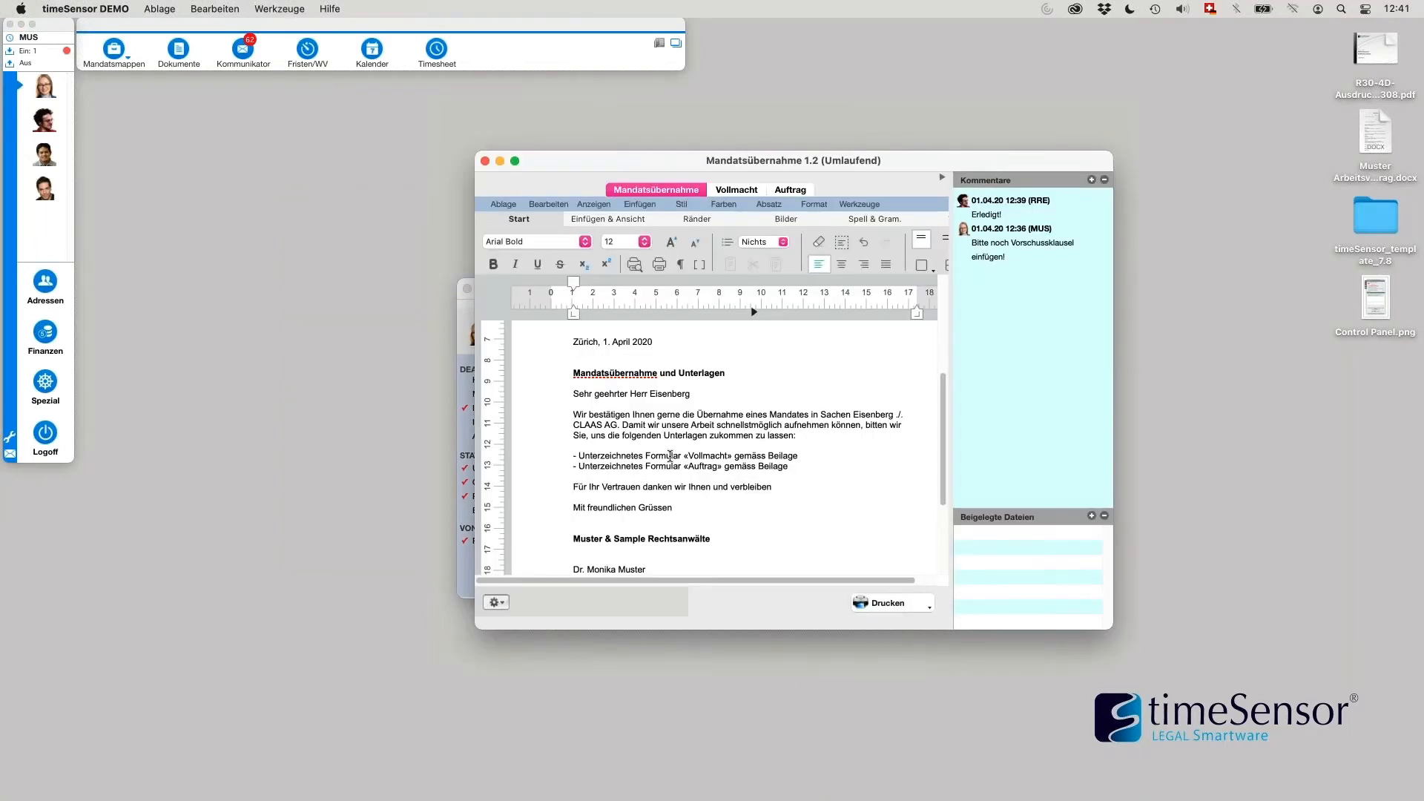
drag(1123, 671, 1181, 769)
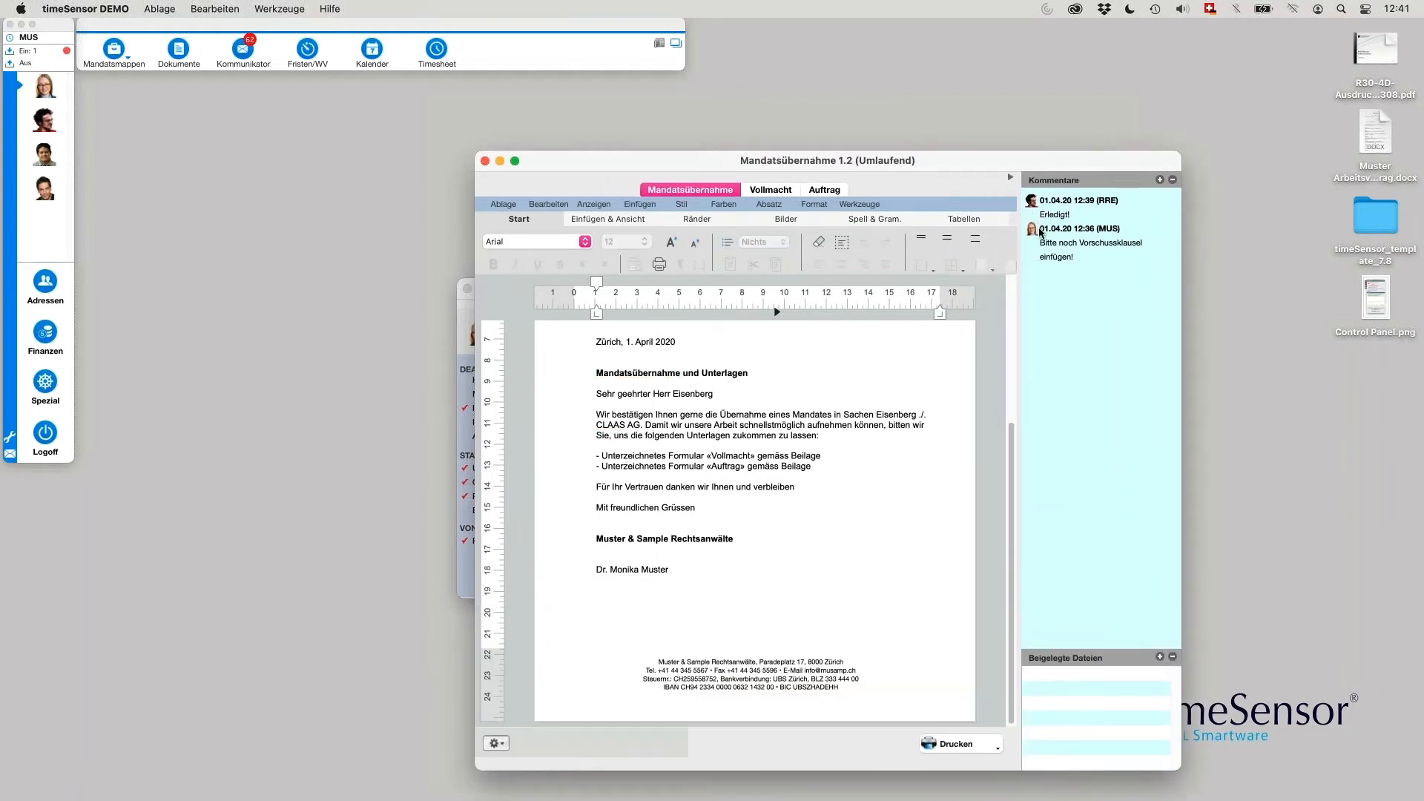
drag(1023, 160, 1000, 117)
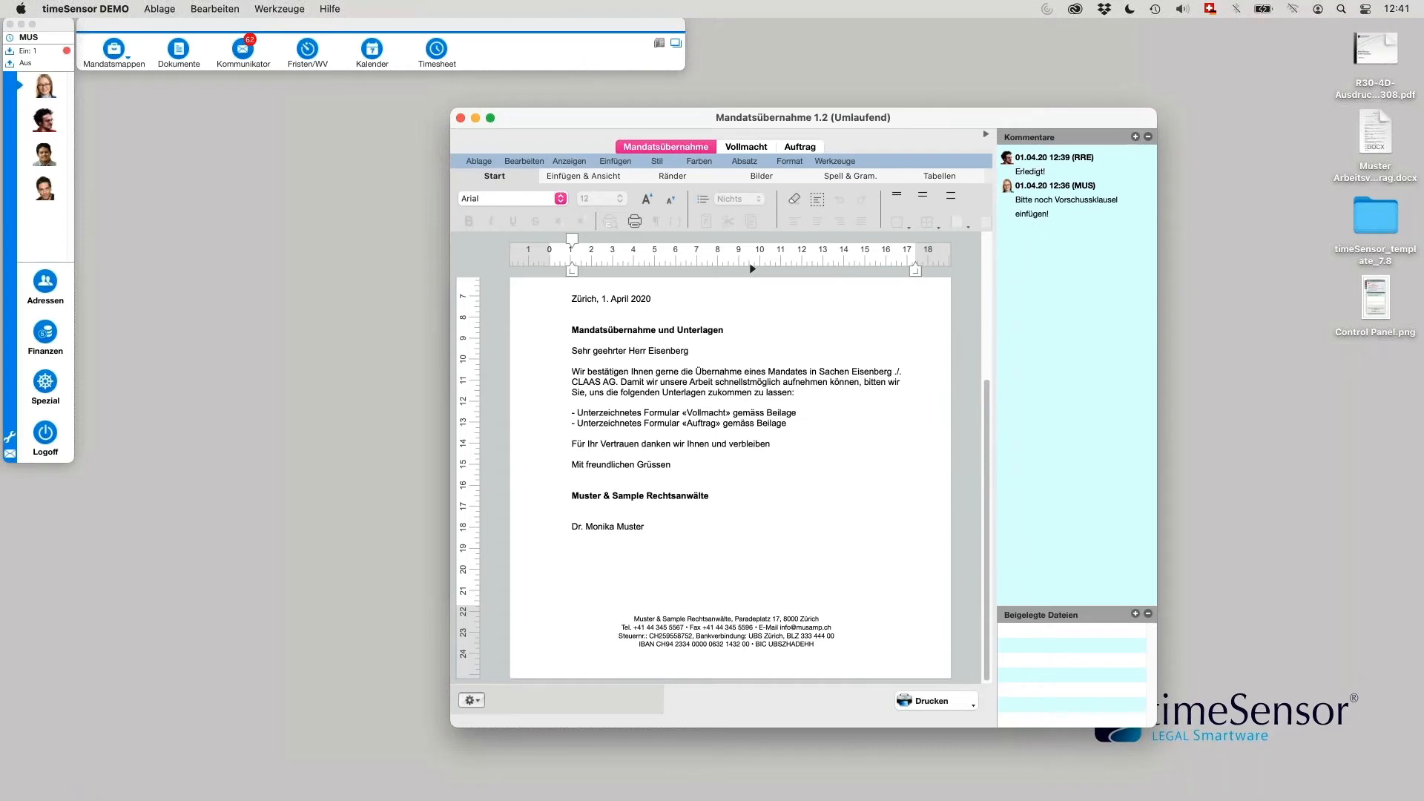
Step: Check the wording of the Vorschuss clause in the draft's Auftrag
click(816, 153)
scroll(807, 526, down, 3)
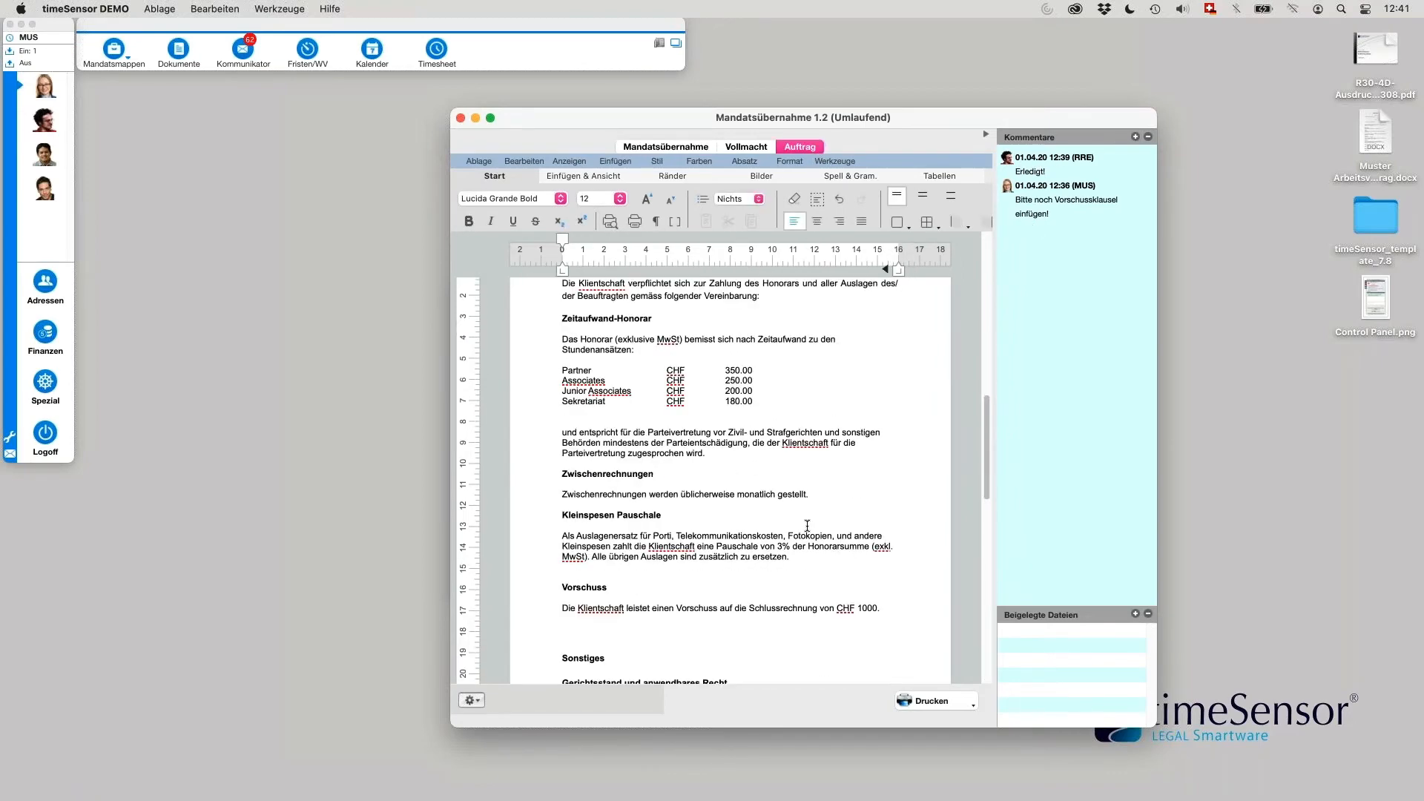
drag(562, 583, 924, 583)
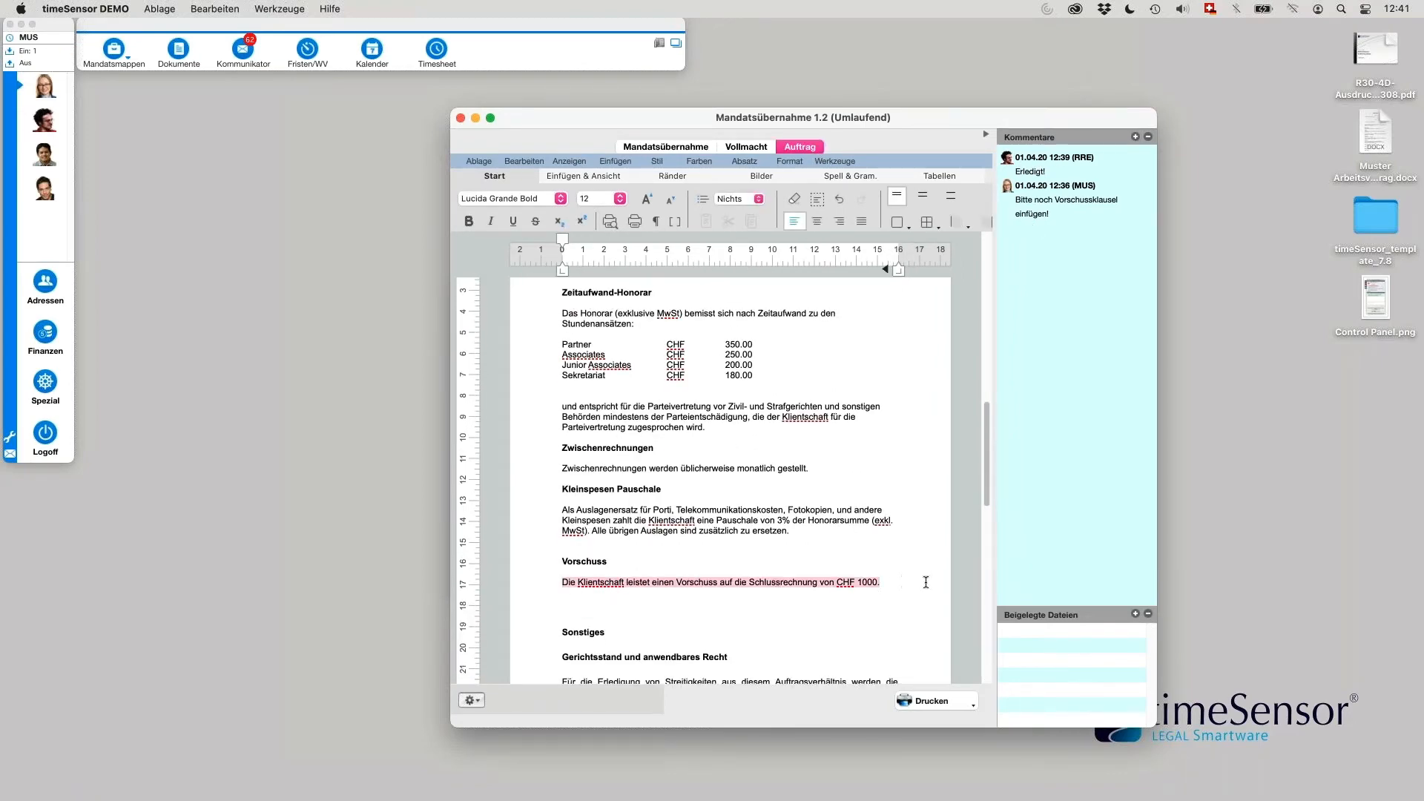
Step: Insert the signatory's signature text block below the lawyer's name at the end of the Mandatsübernahme letter
click(689, 148)
scroll(651, 497, down, 5)
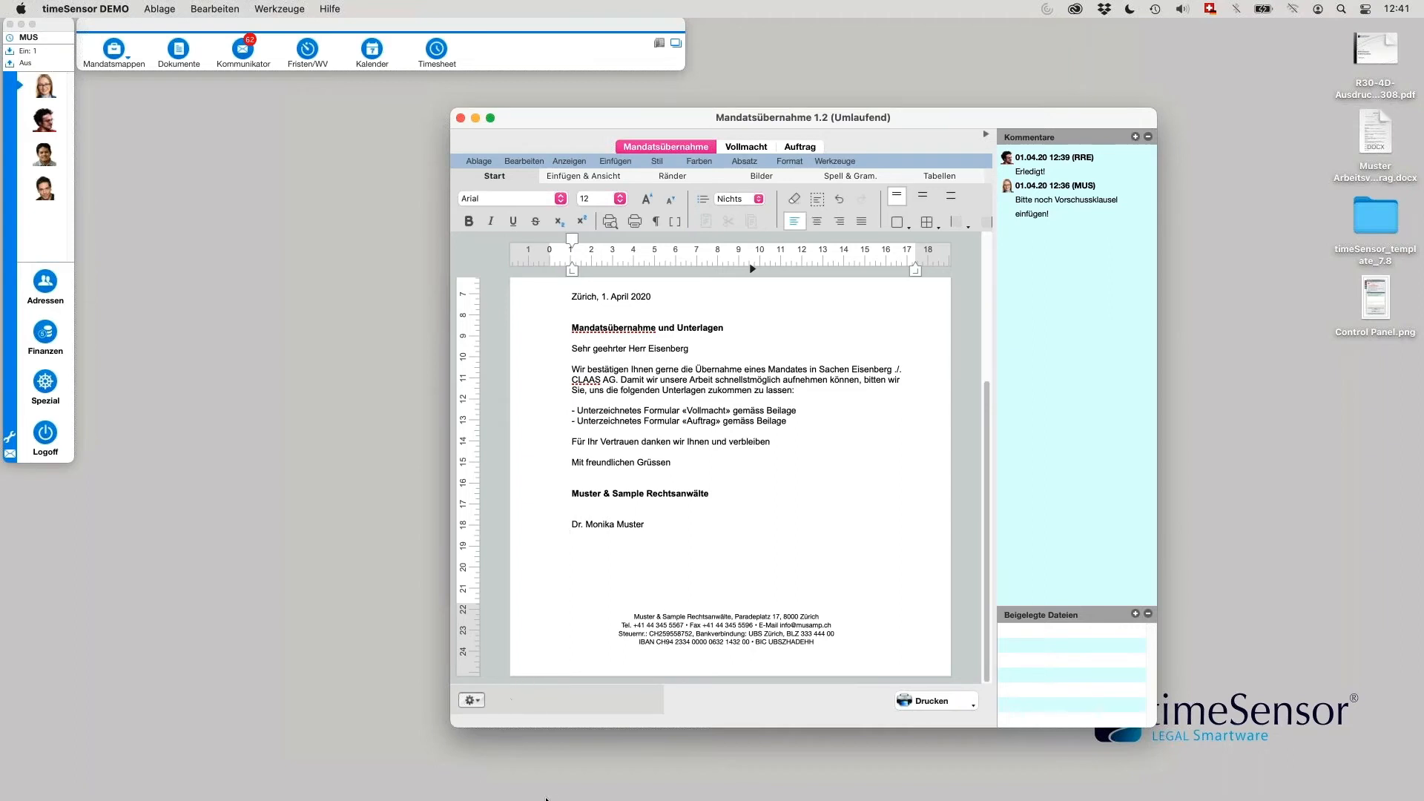
click(473, 701)
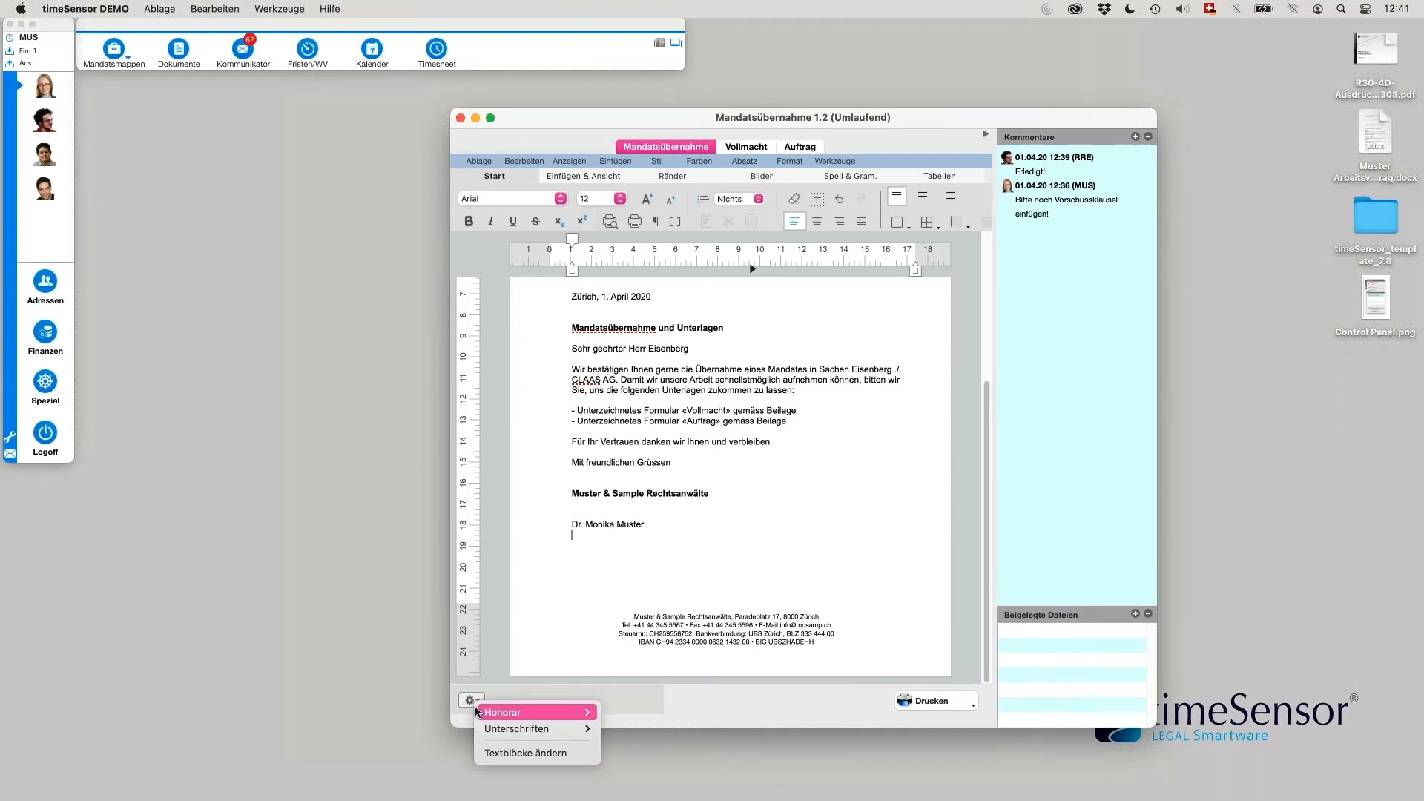
mouse_move(478, 729)
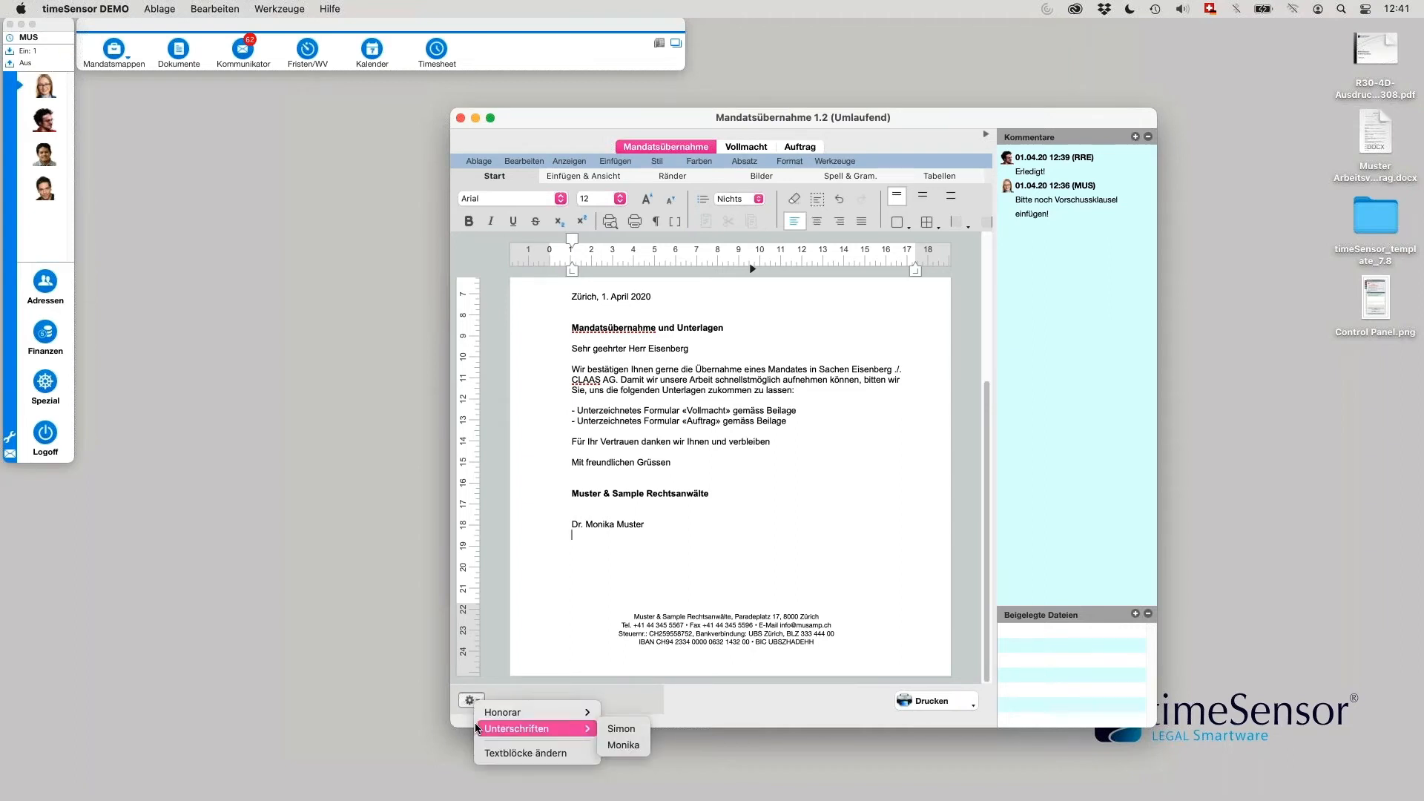
click(623, 745)
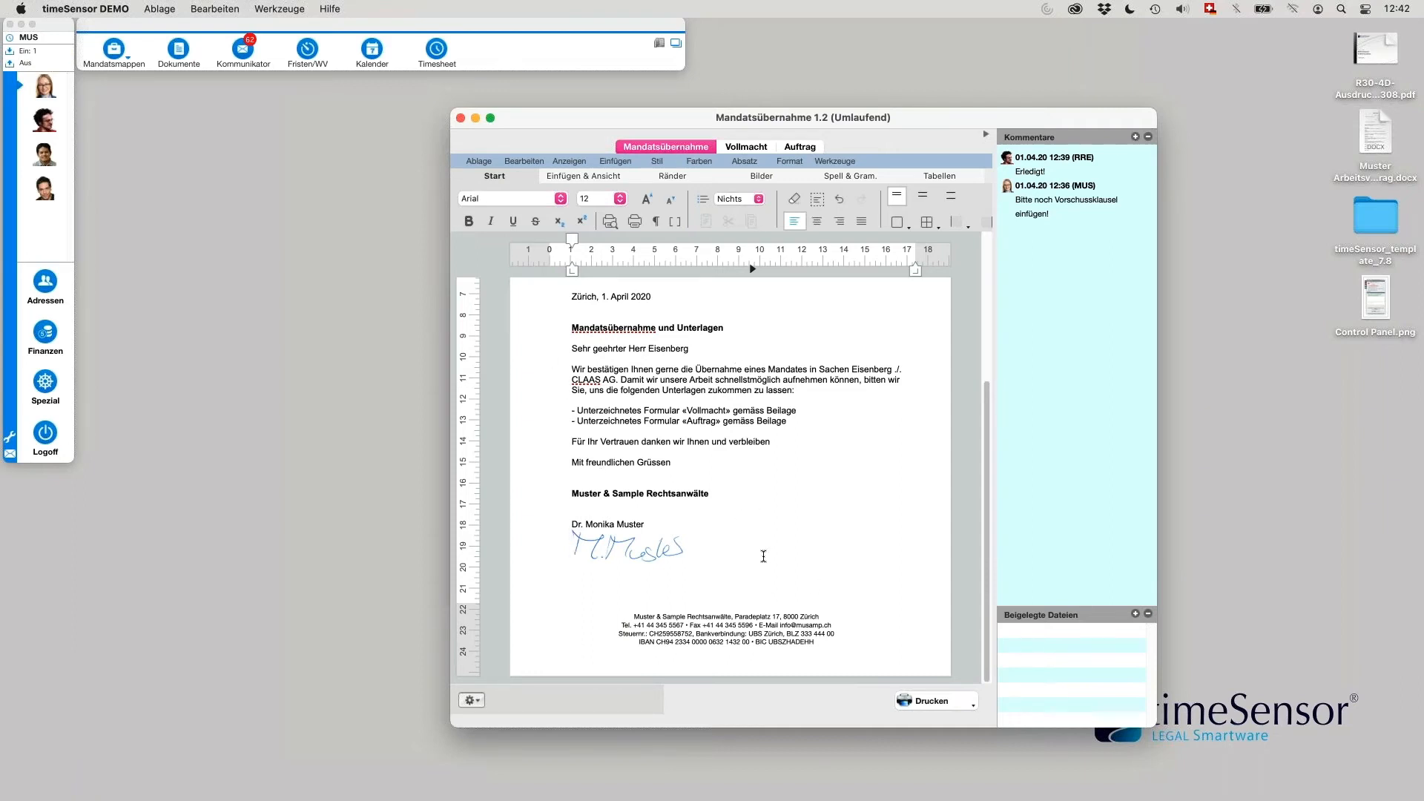
click(471, 701)
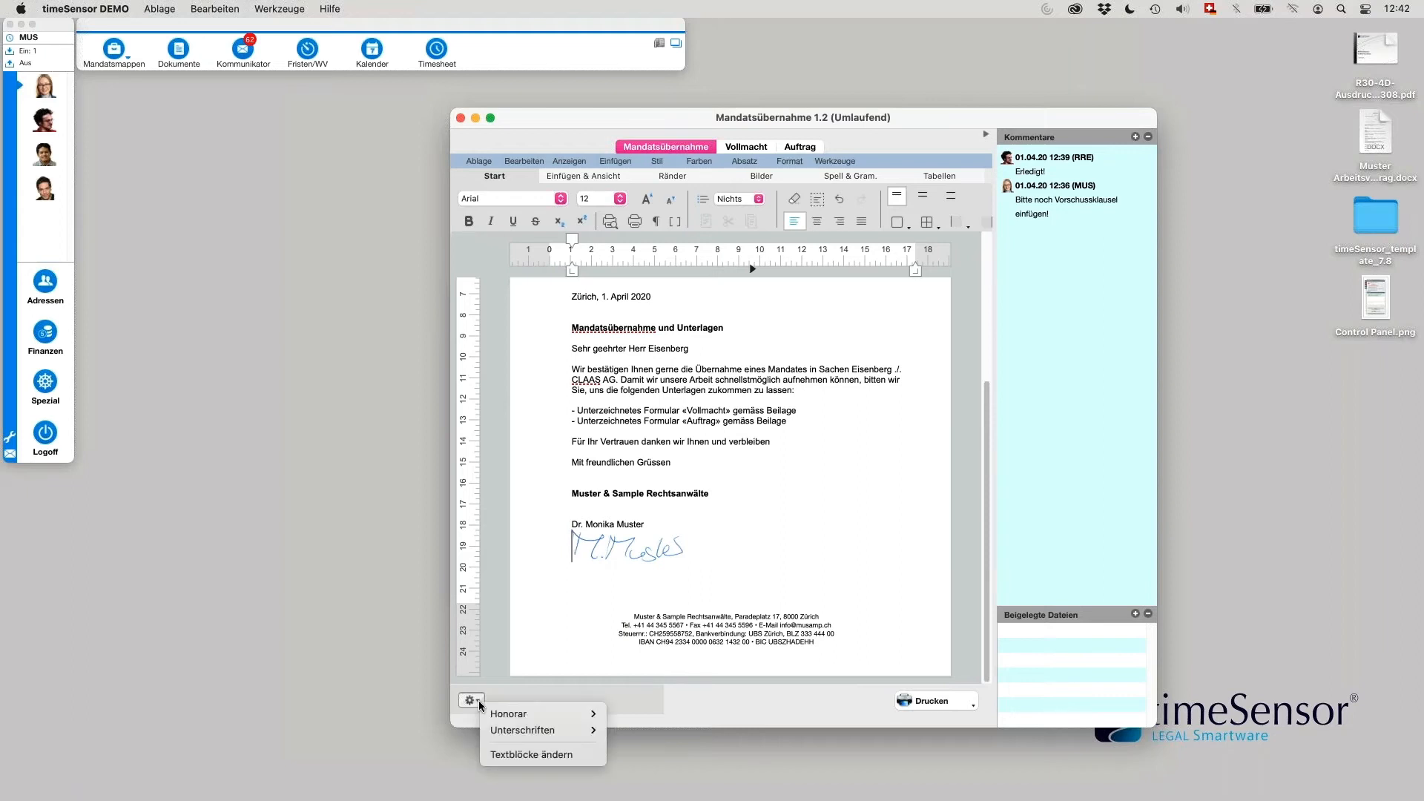
mouse_move(496, 720)
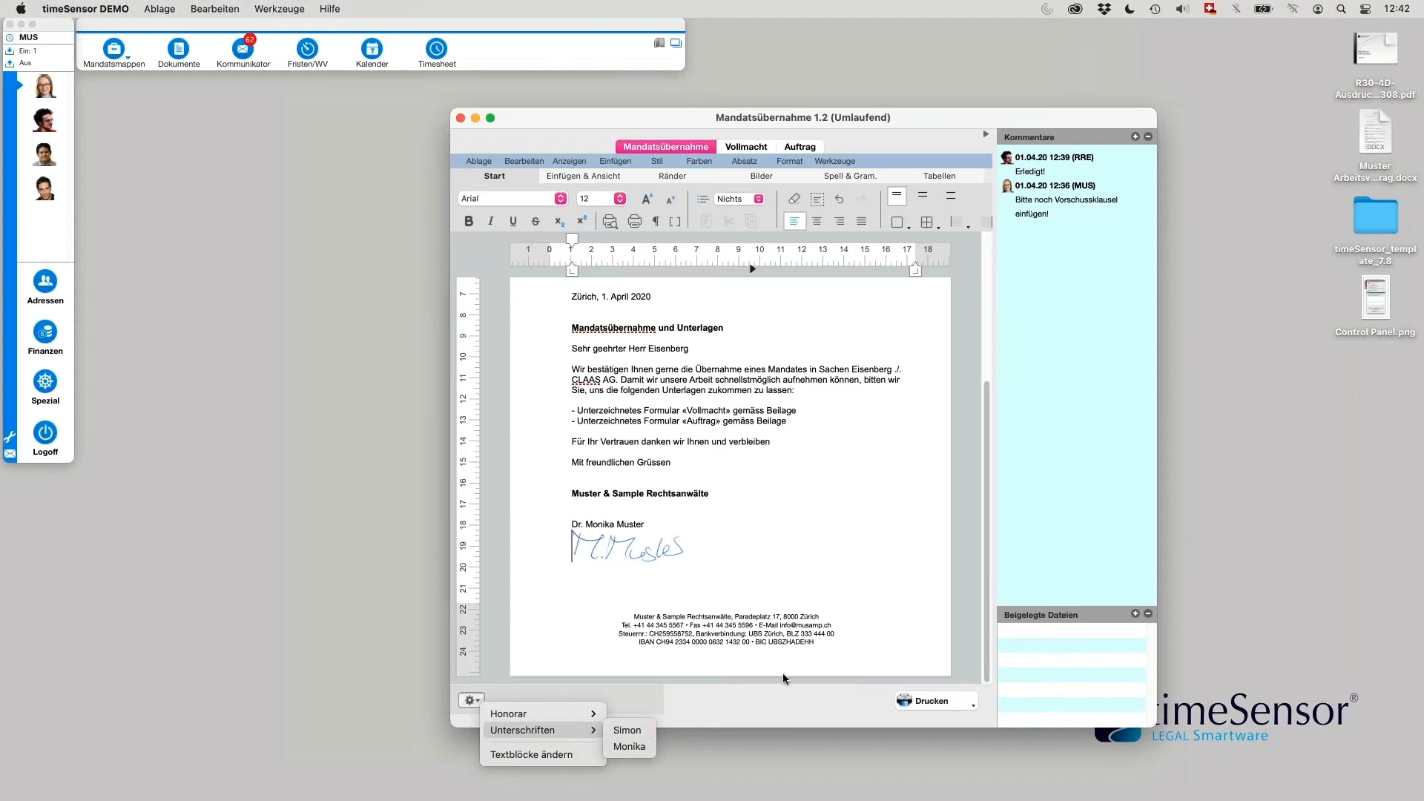
click(782, 718)
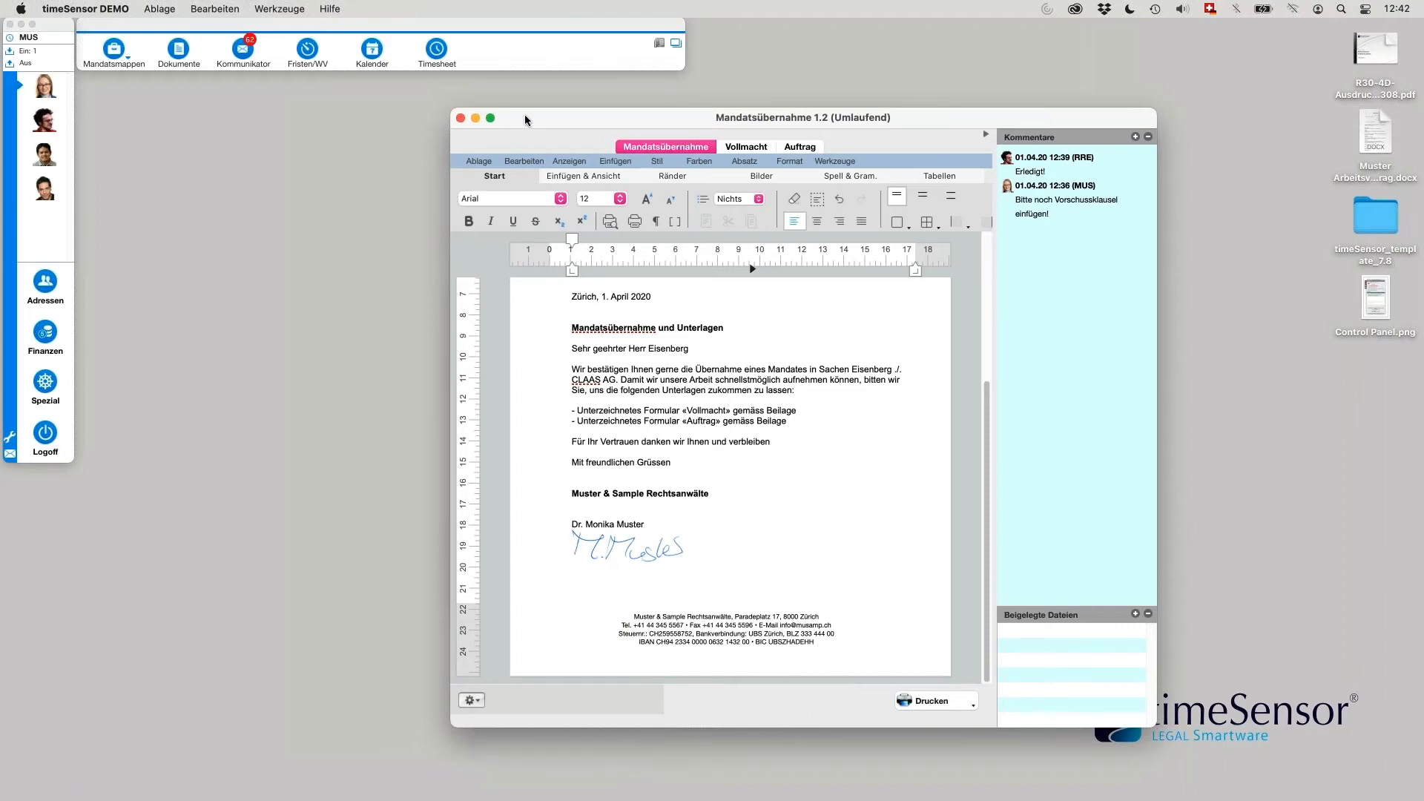
Step: Close the draft, saving the changes as version 1.3, and release it through the ticket
click(460, 118)
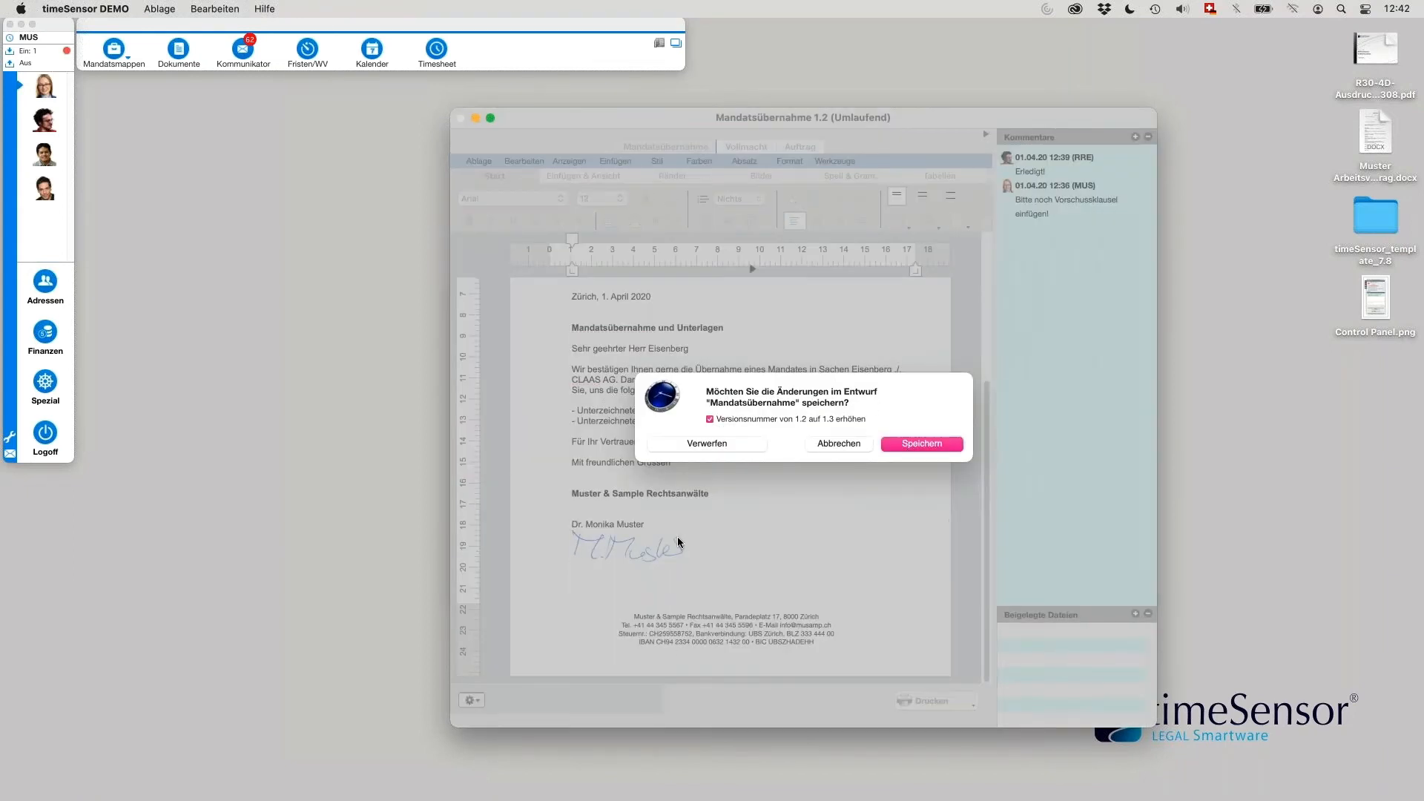
click(943, 443)
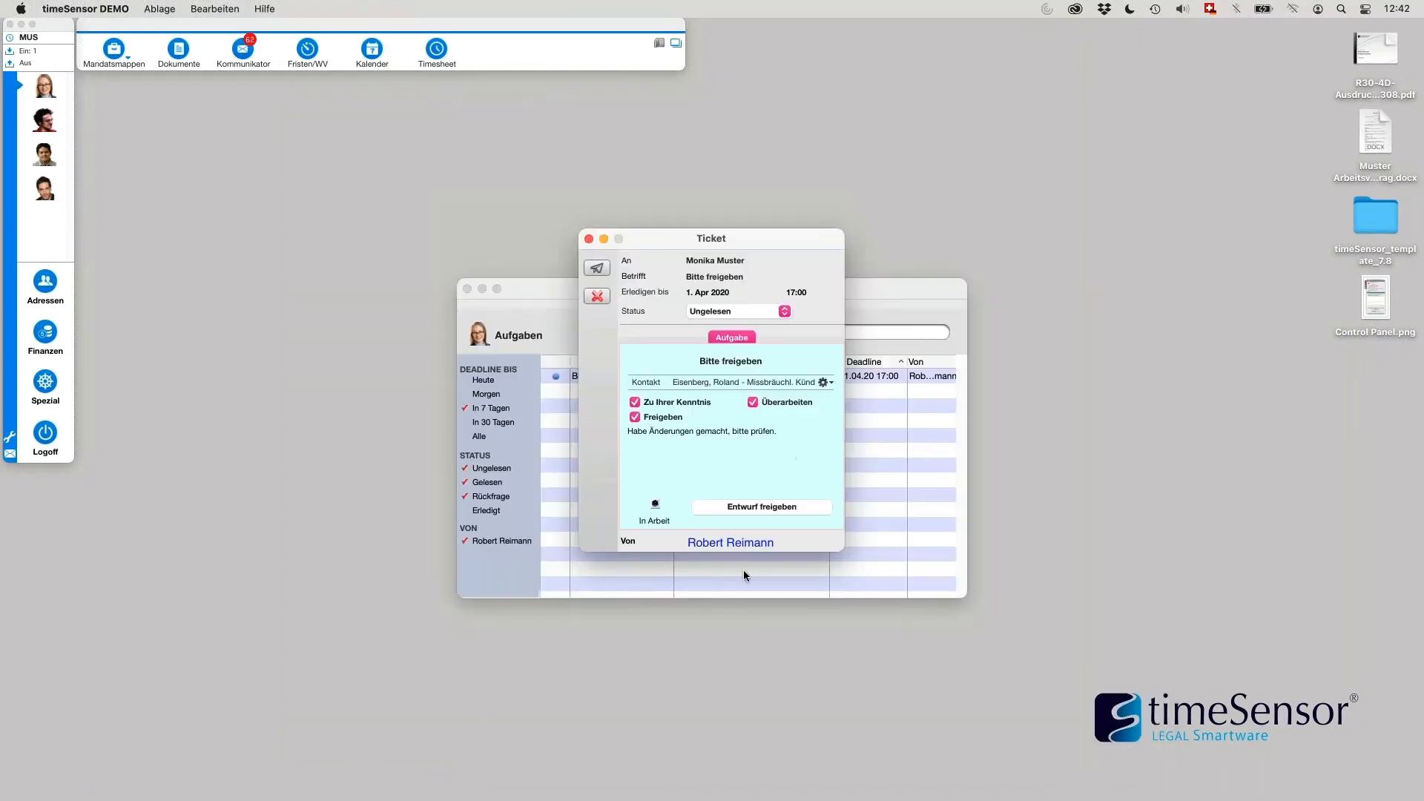
click(767, 508)
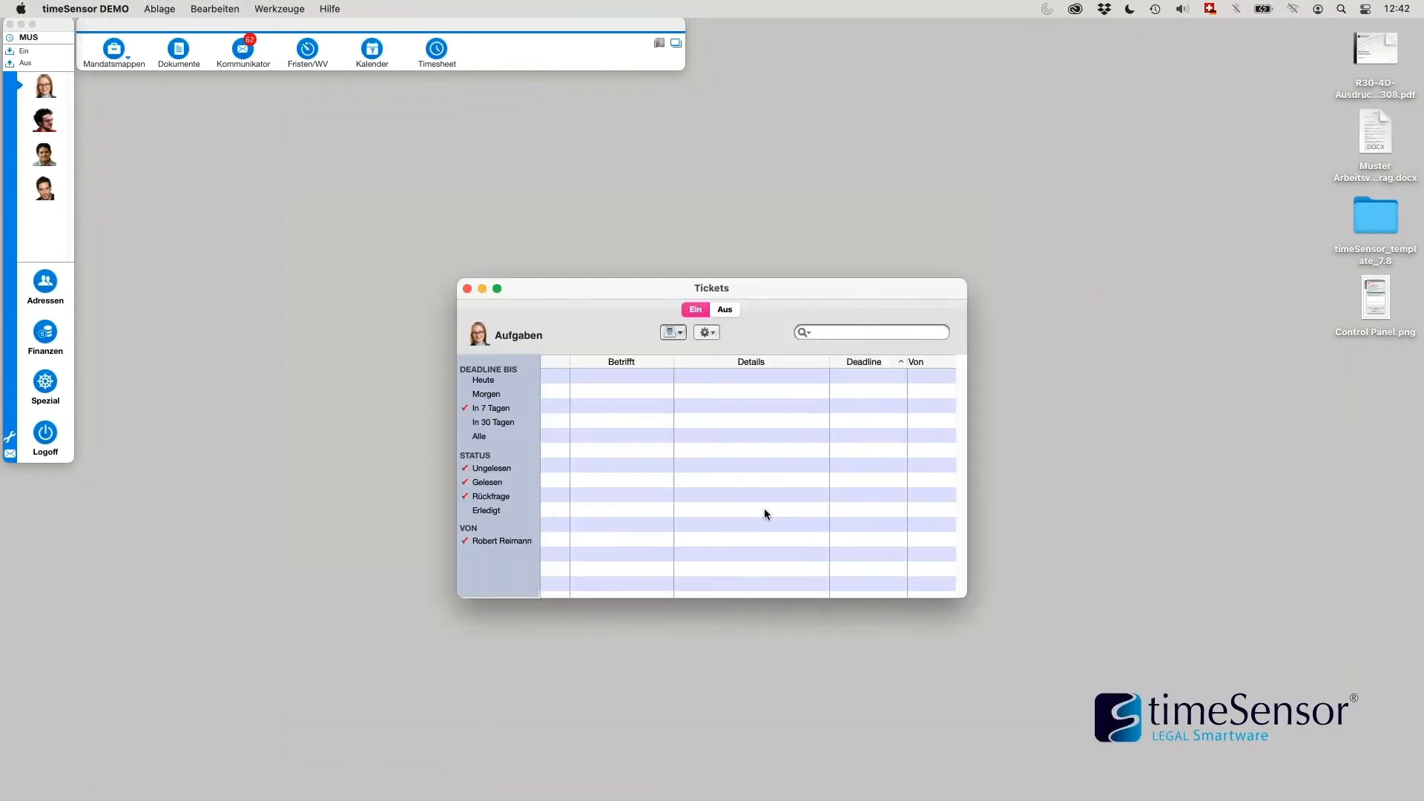
Step: Close the ticket list and switch the login back to user RRE
click(467, 289)
click(44, 430)
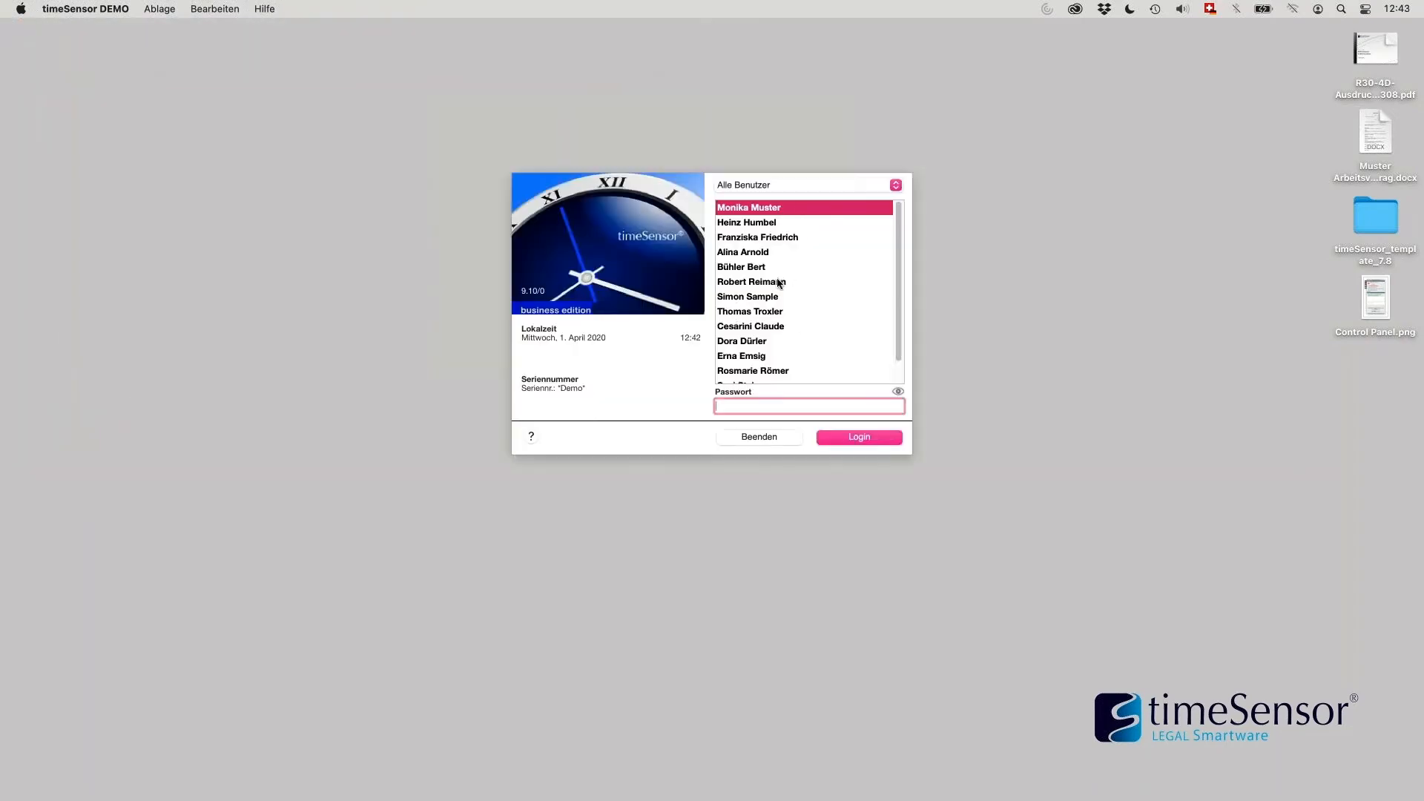
click(779, 282)
click(858, 437)
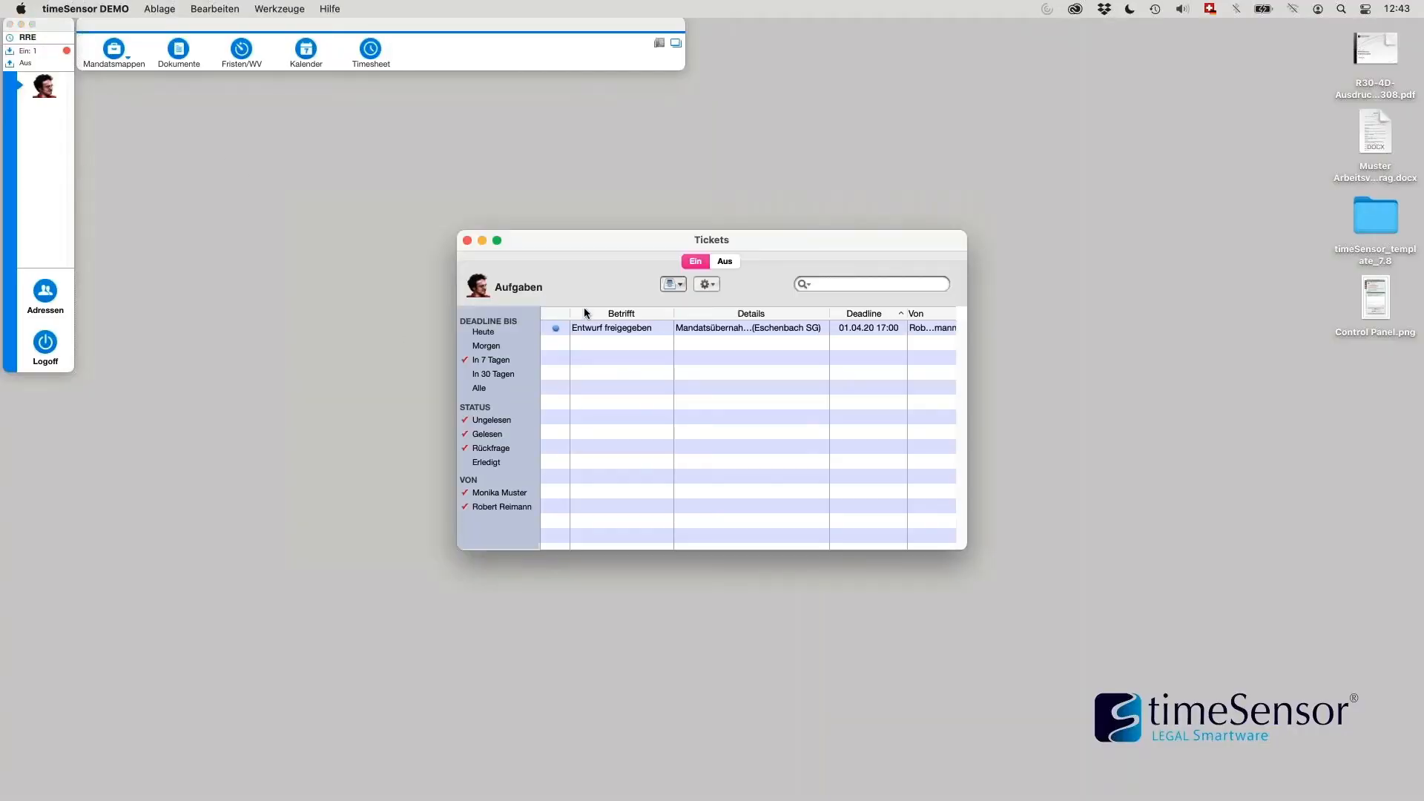
Step: Open the matter folder from the "Entwurf freigegeben" ticket, then open its Mandatsübernahme draft and select the signature image
double_click(603, 328)
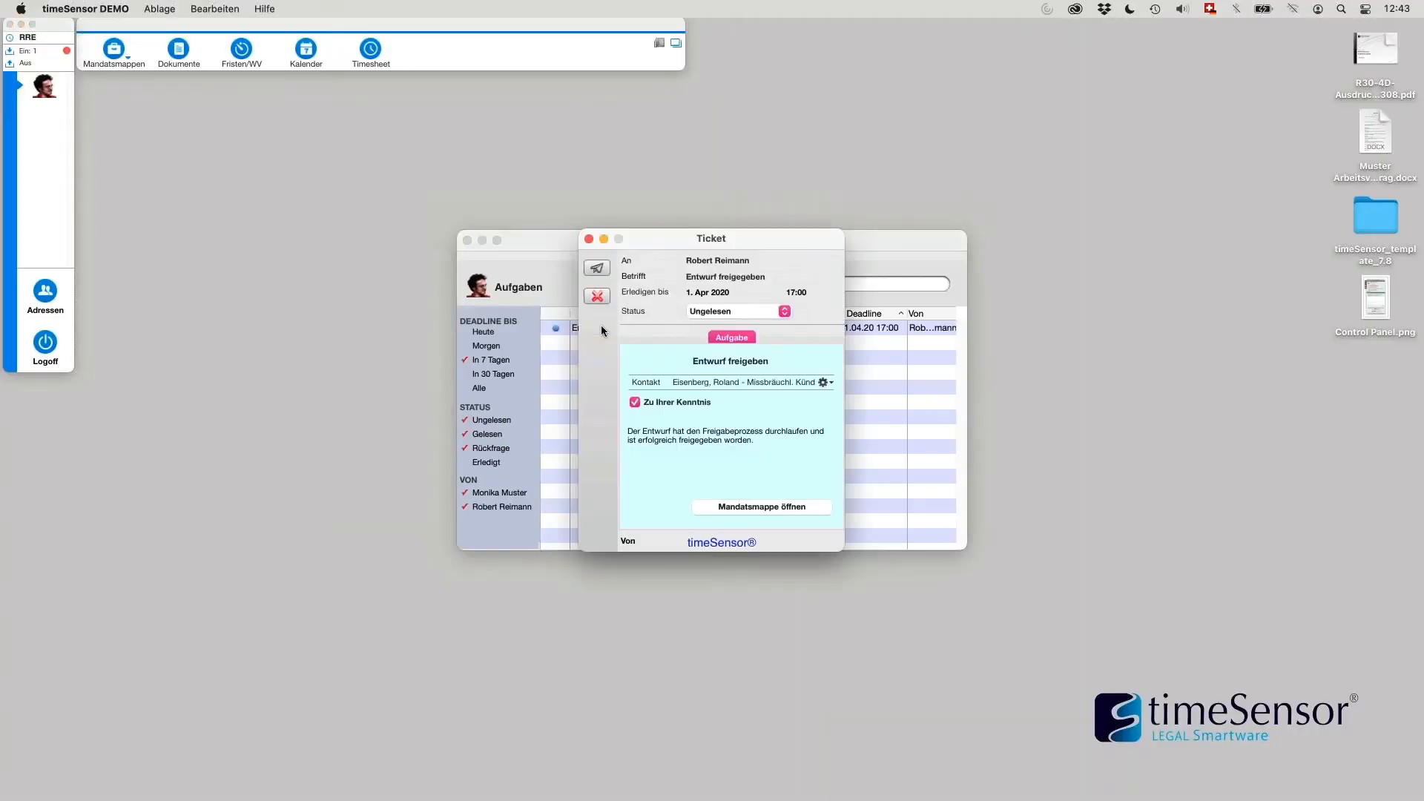
click(743, 507)
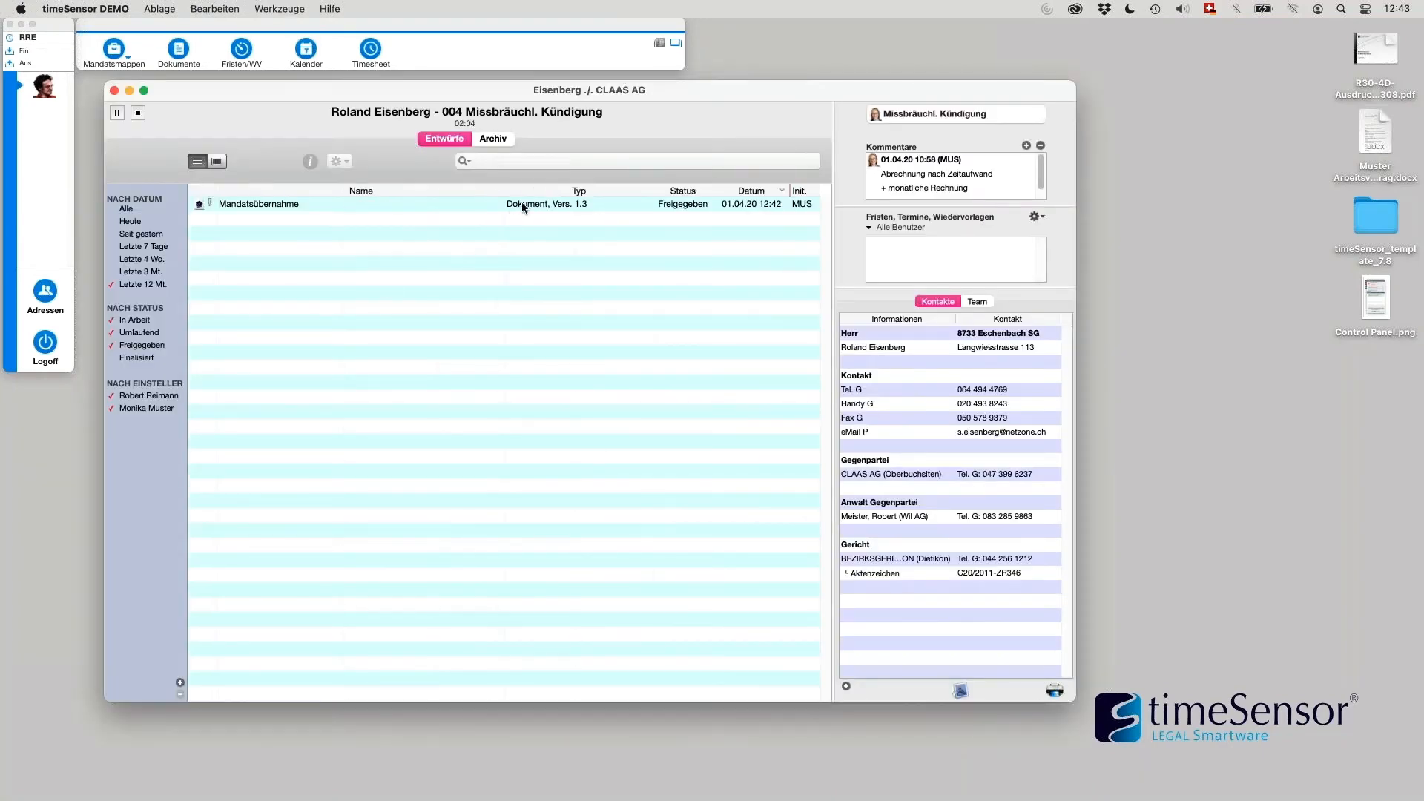
double_click(402, 201)
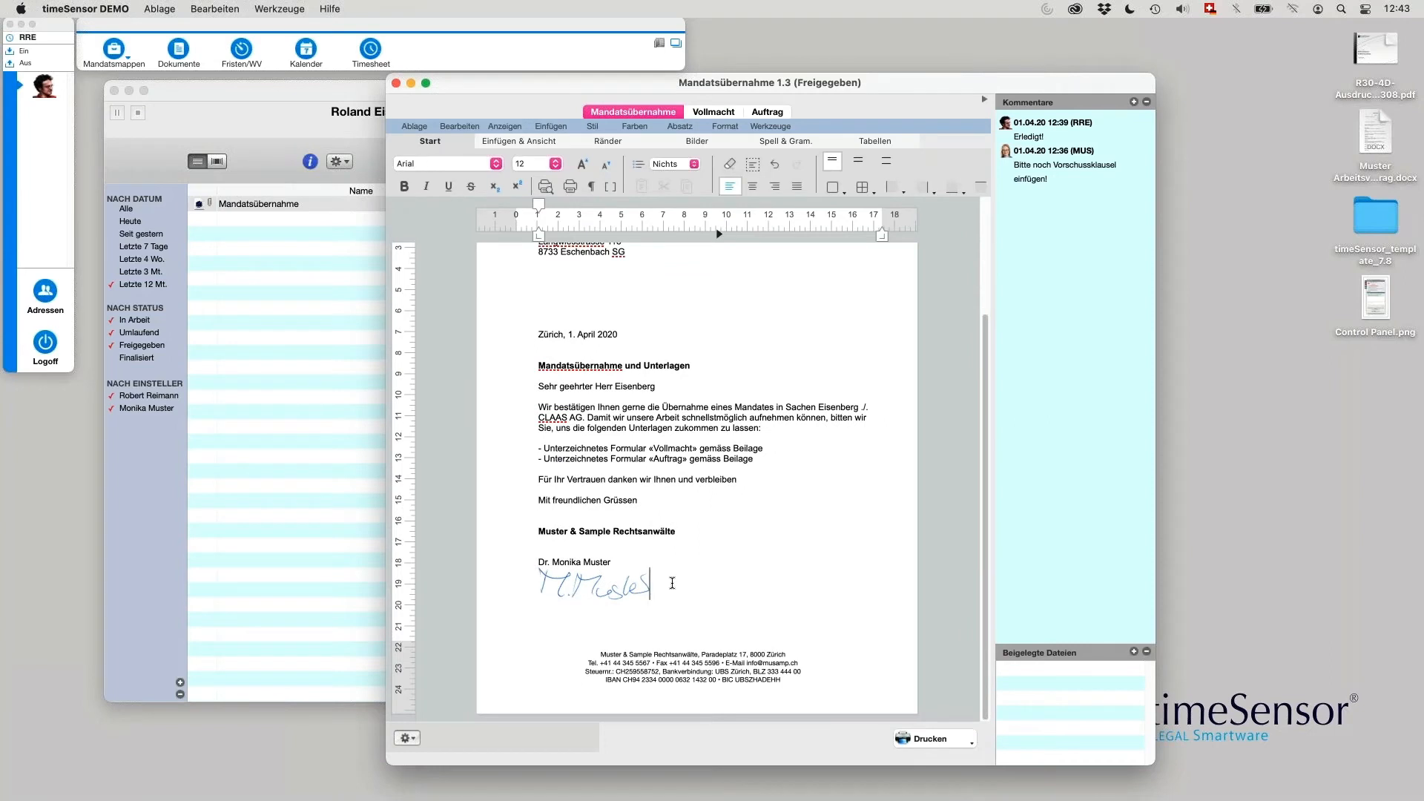
click(564, 585)
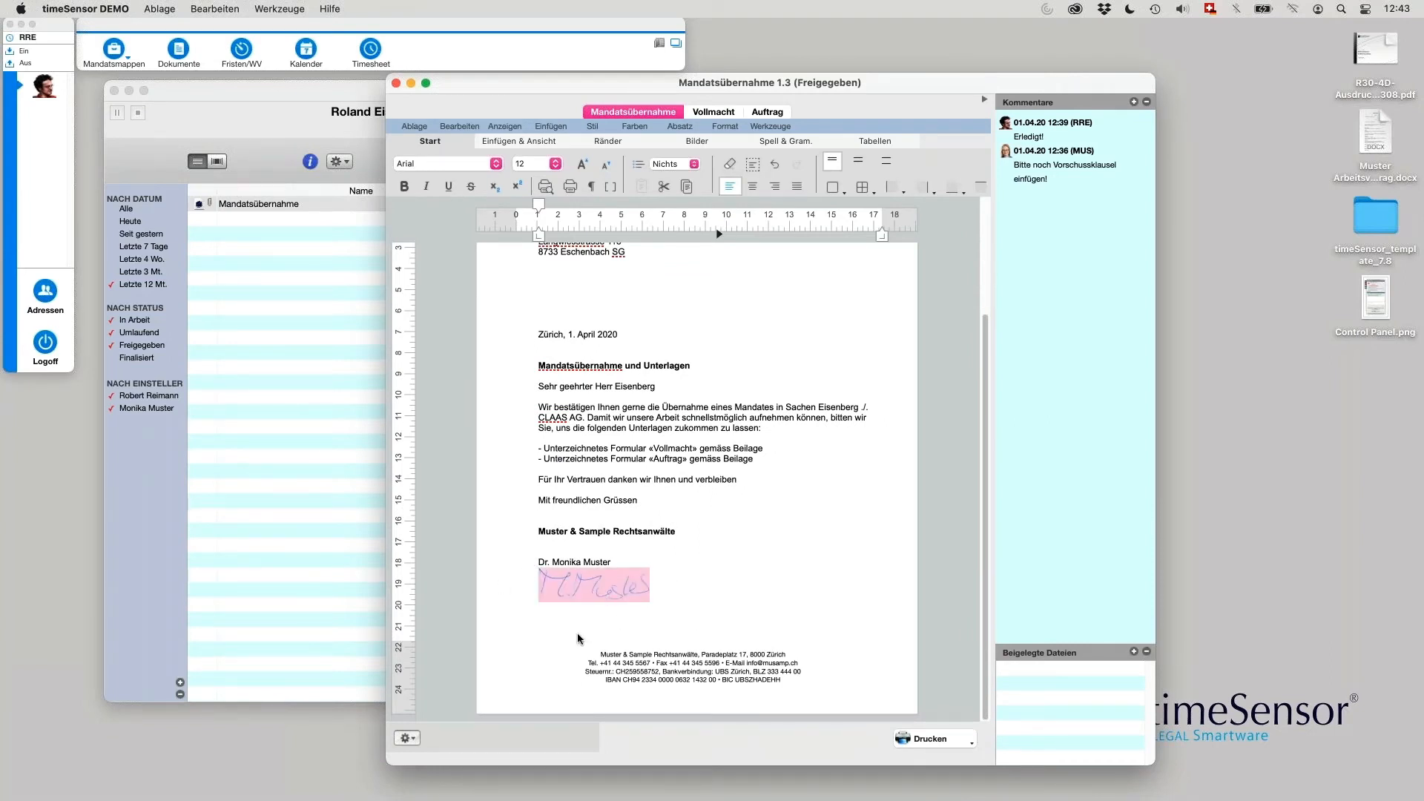
click(650, 586)
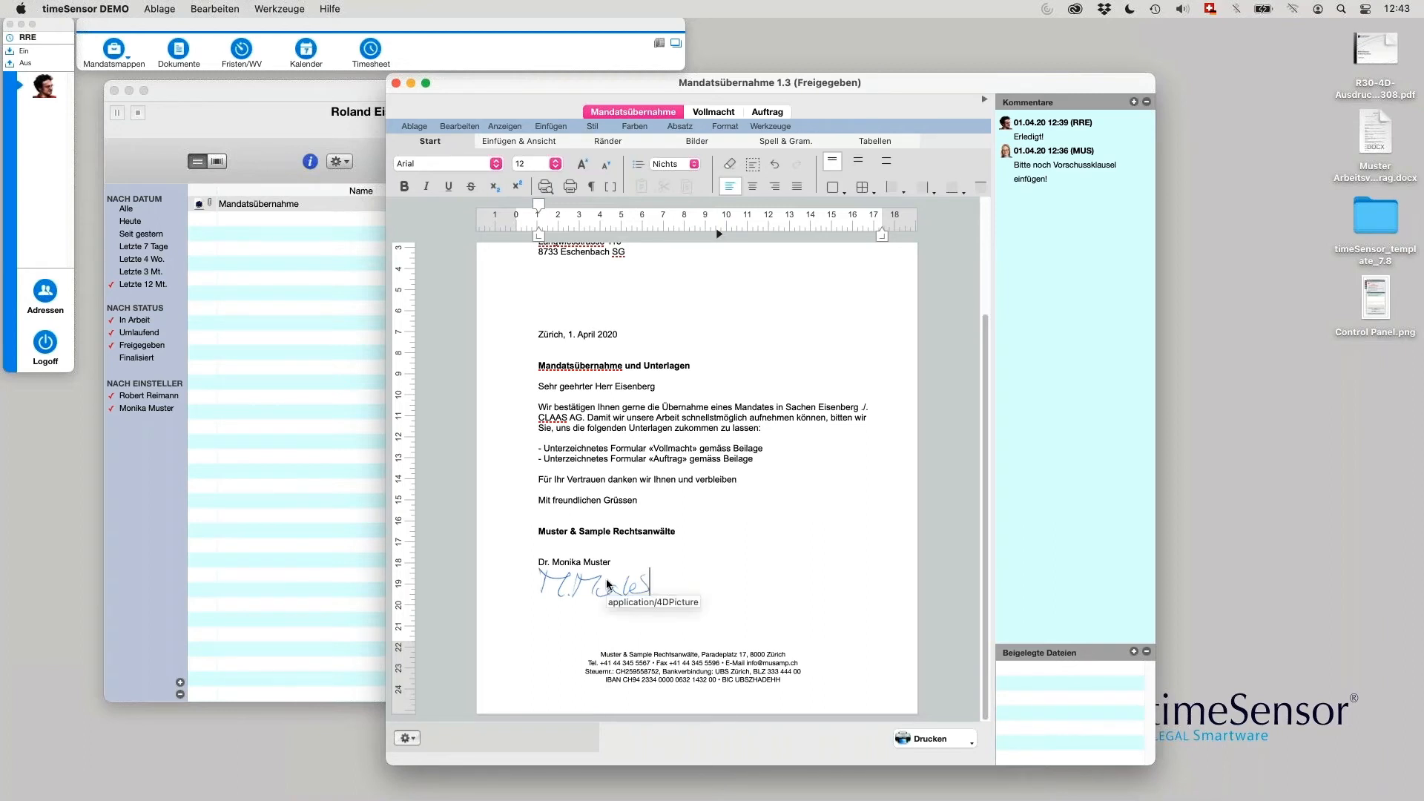
click(405, 739)
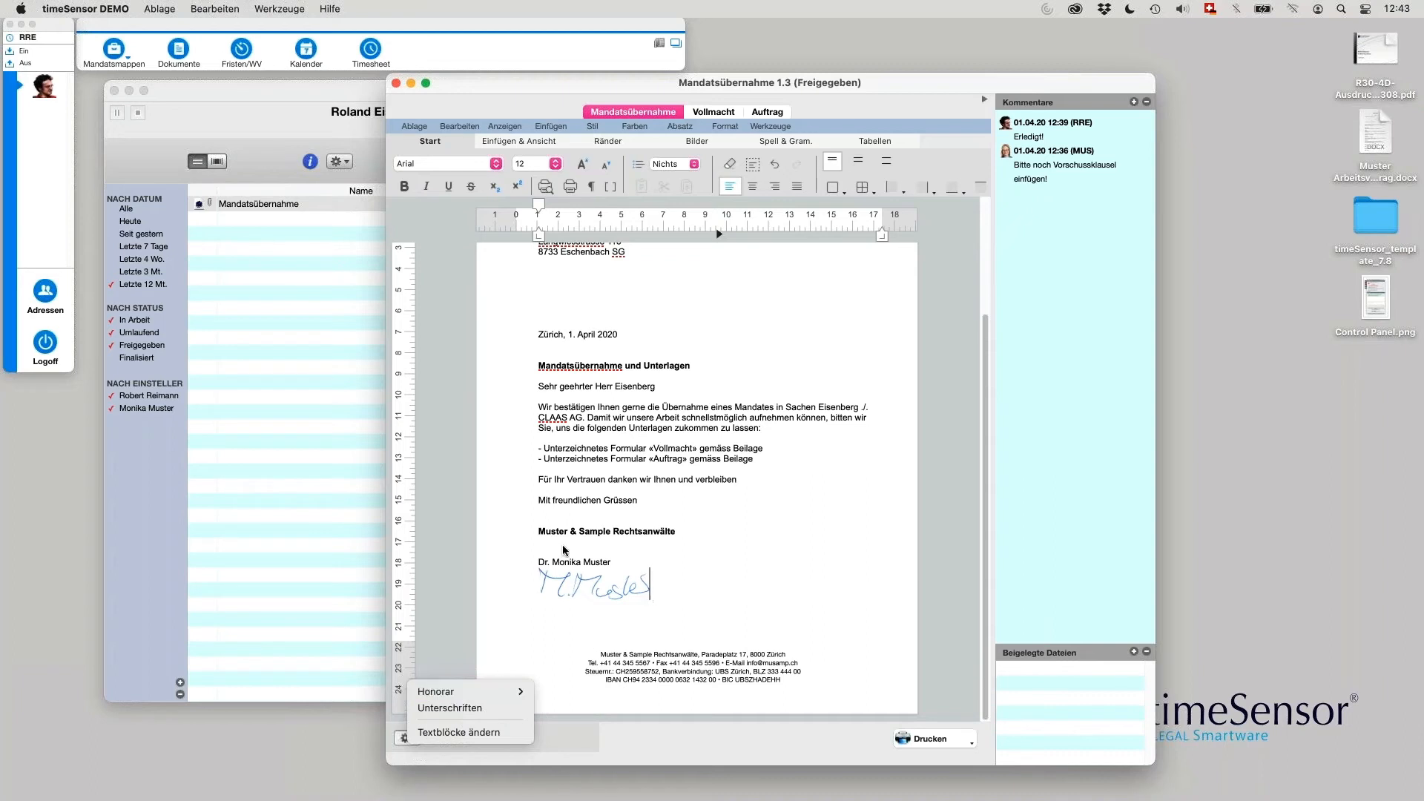
click(703, 588)
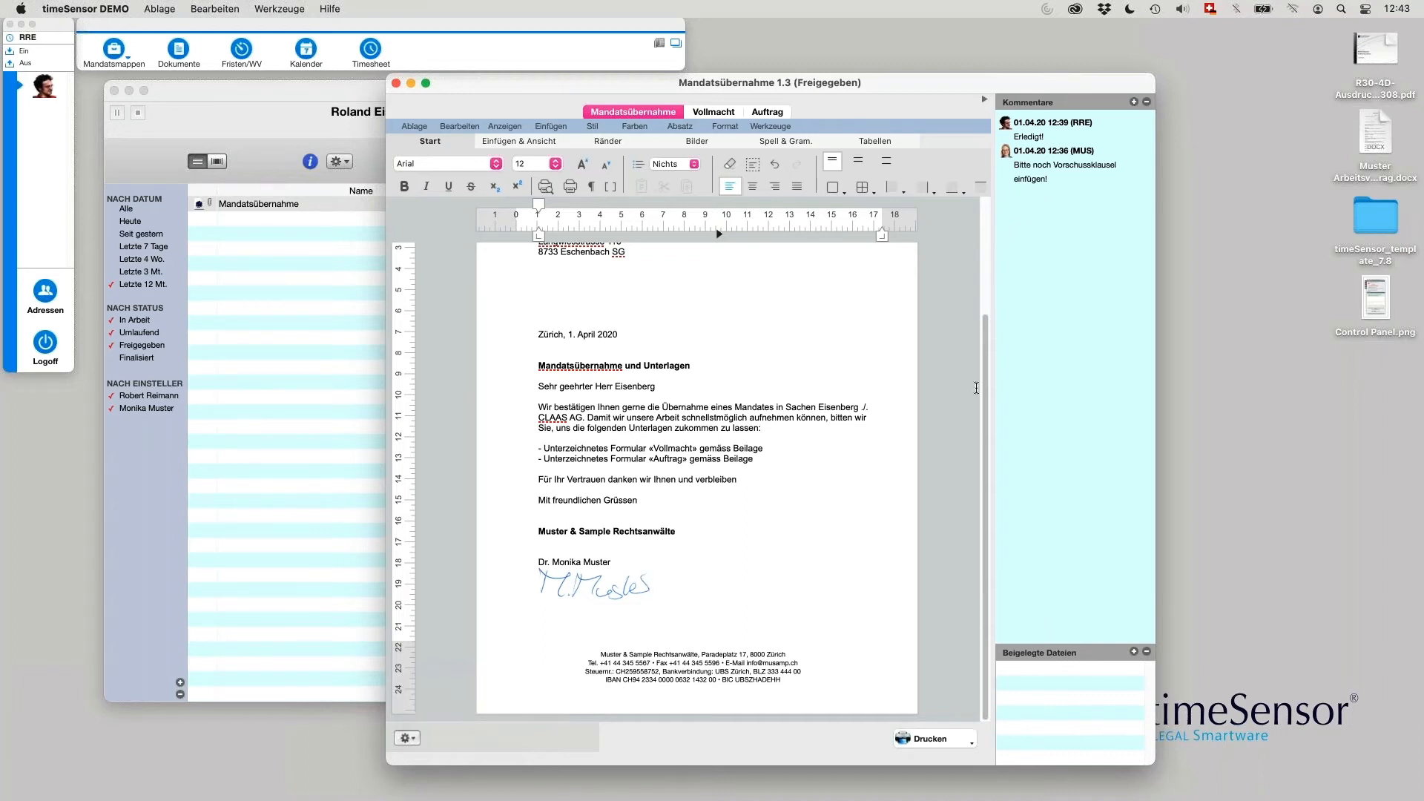
Step: Hide the comments beside the Mandatsübernahme draft and archive it under the proposed title, with printing turned off
click(984, 103)
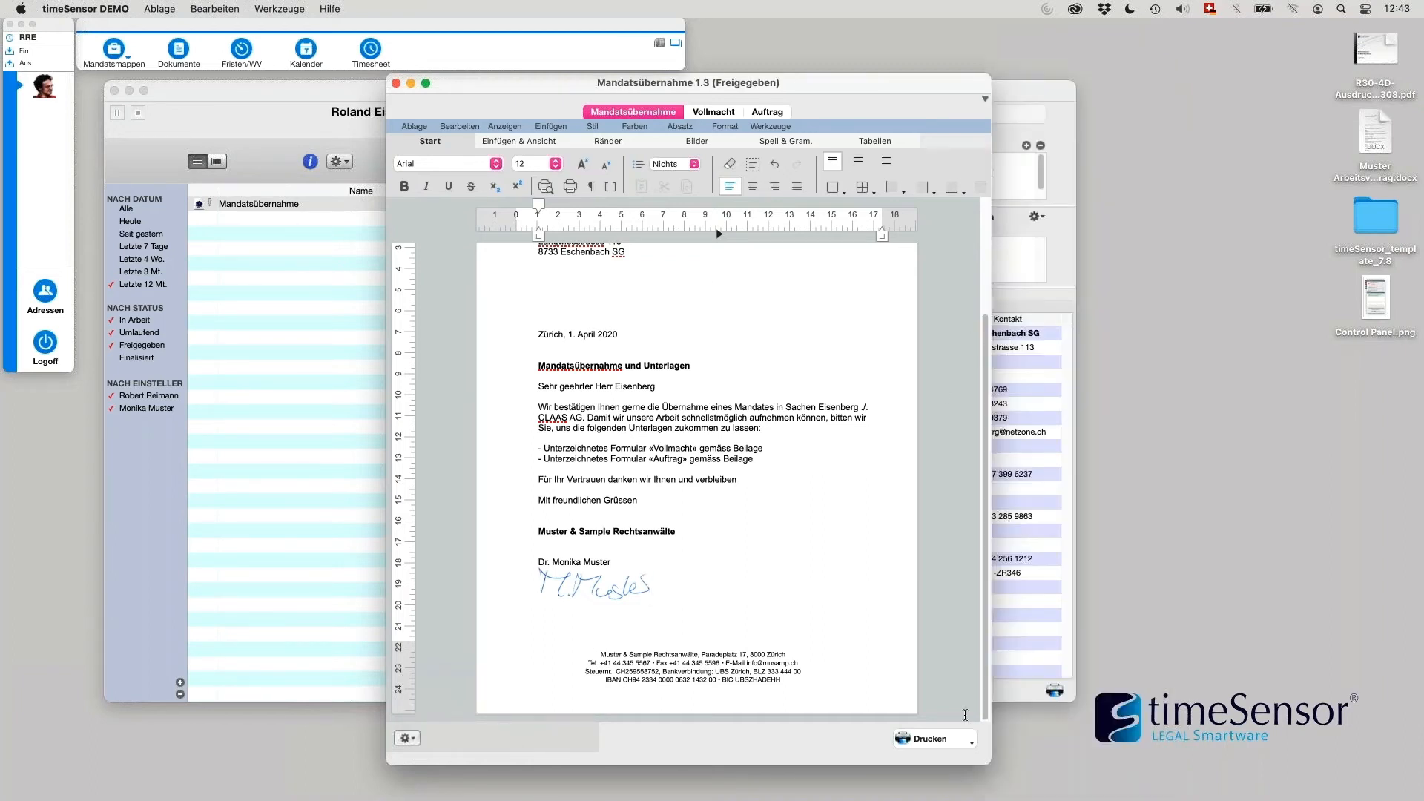
click(931, 739)
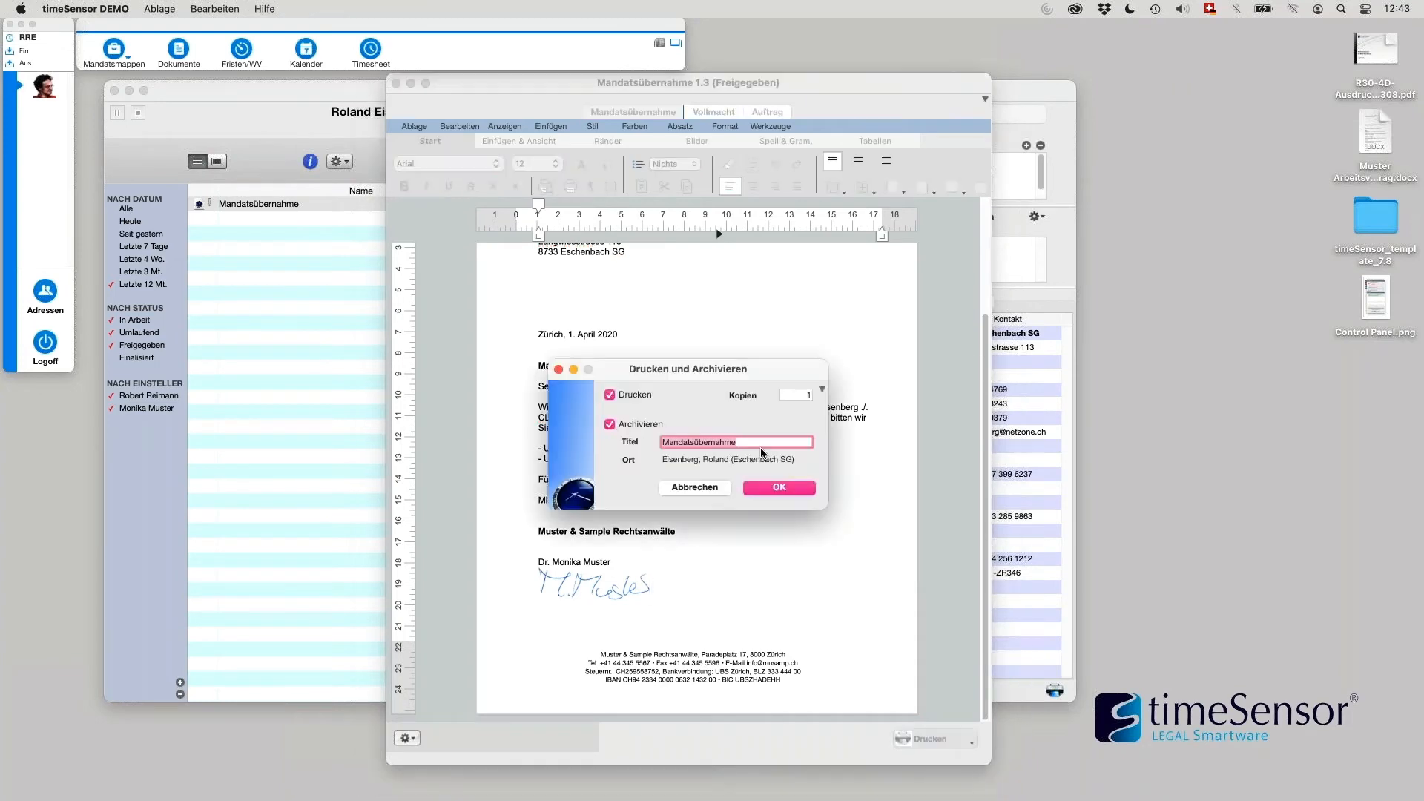
click(630, 398)
click(778, 489)
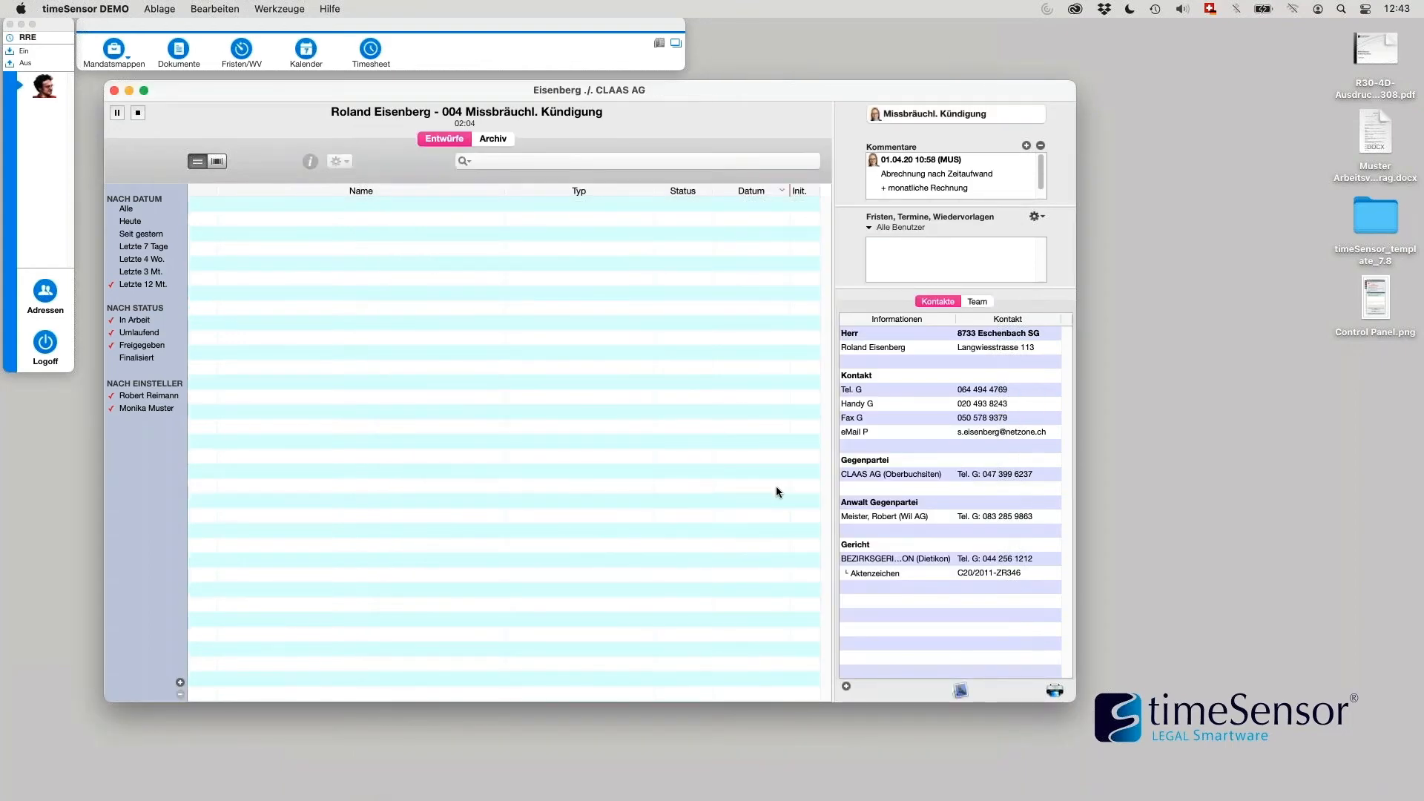
Step: Show the matter's archive with document thumbnails and preview the archived Mandatsübernahme letter
click(494, 141)
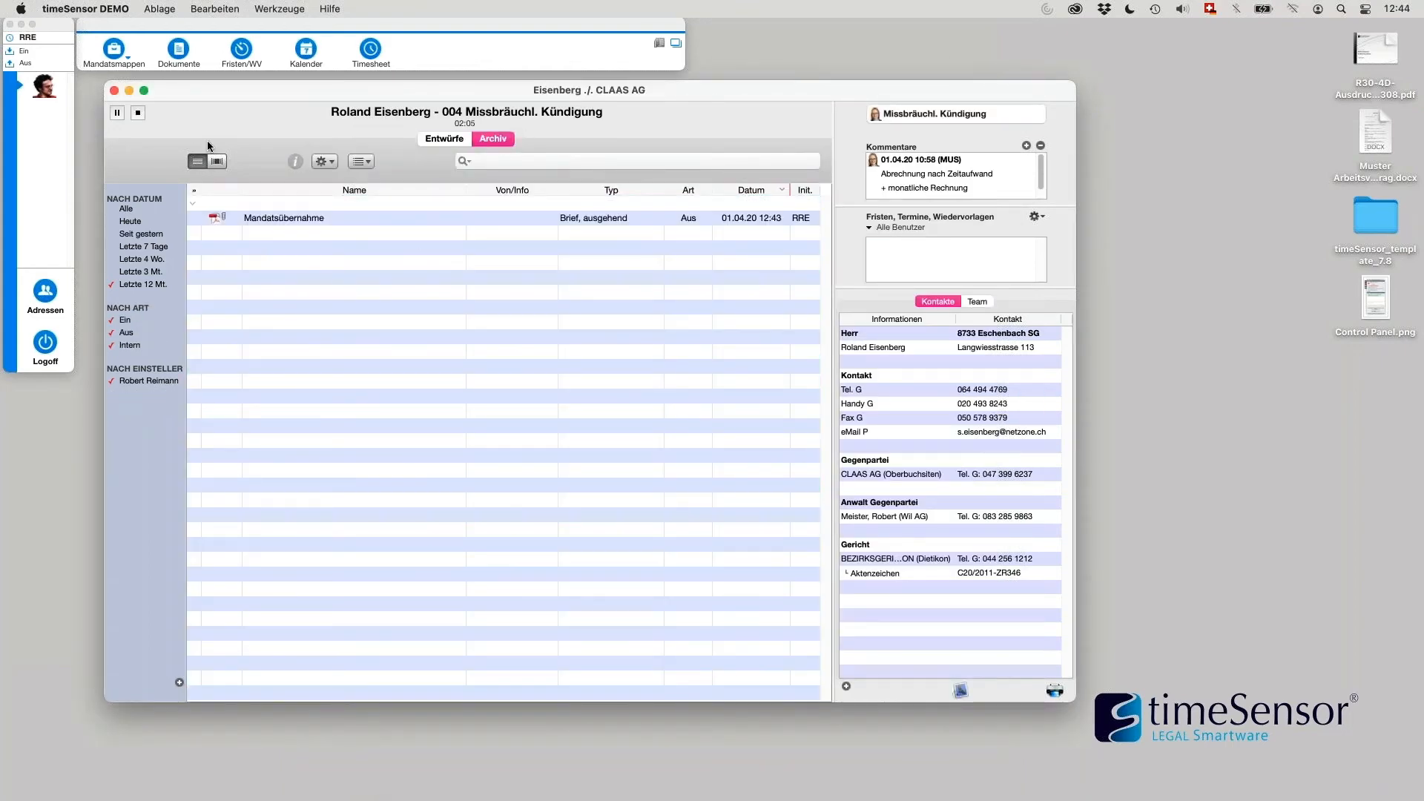
click(311, 219)
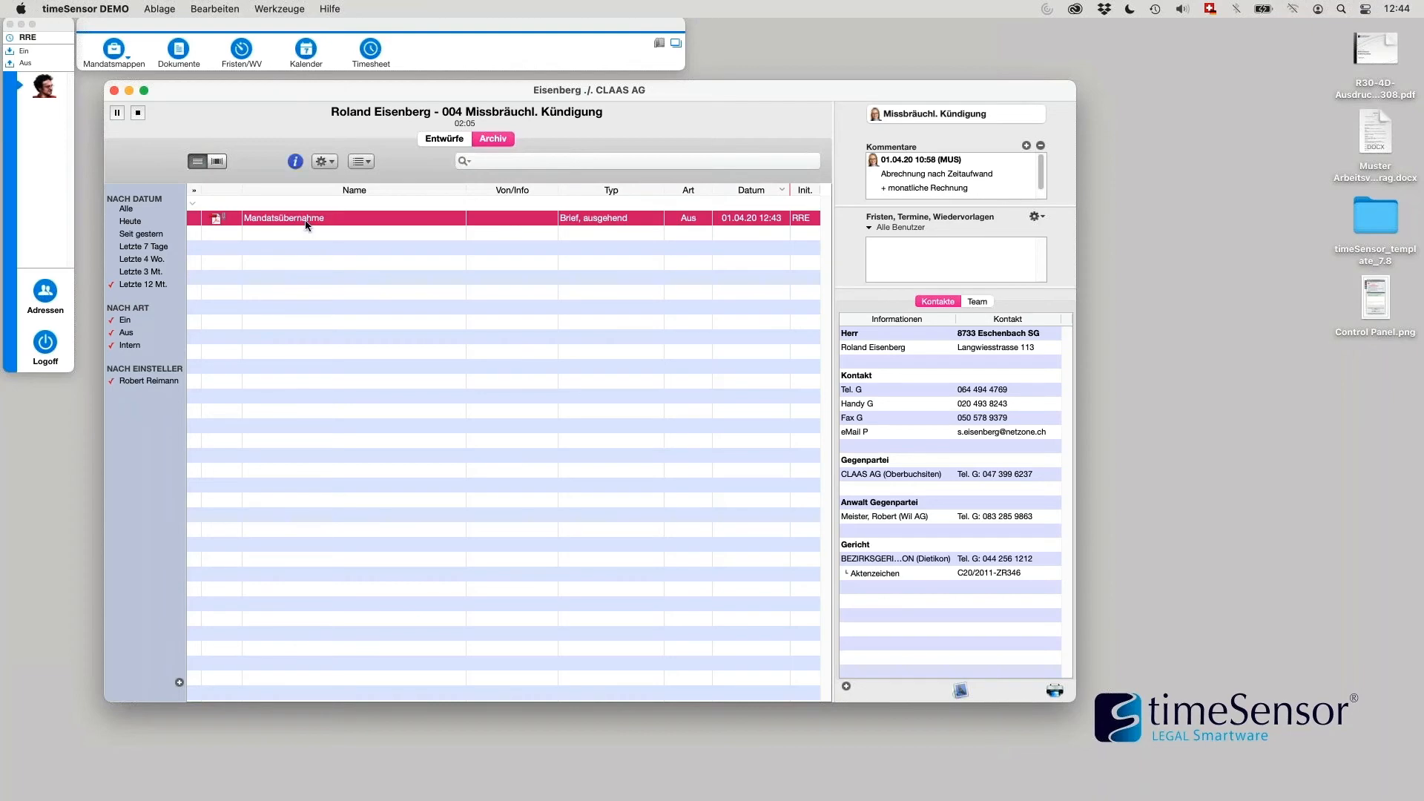
click(219, 163)
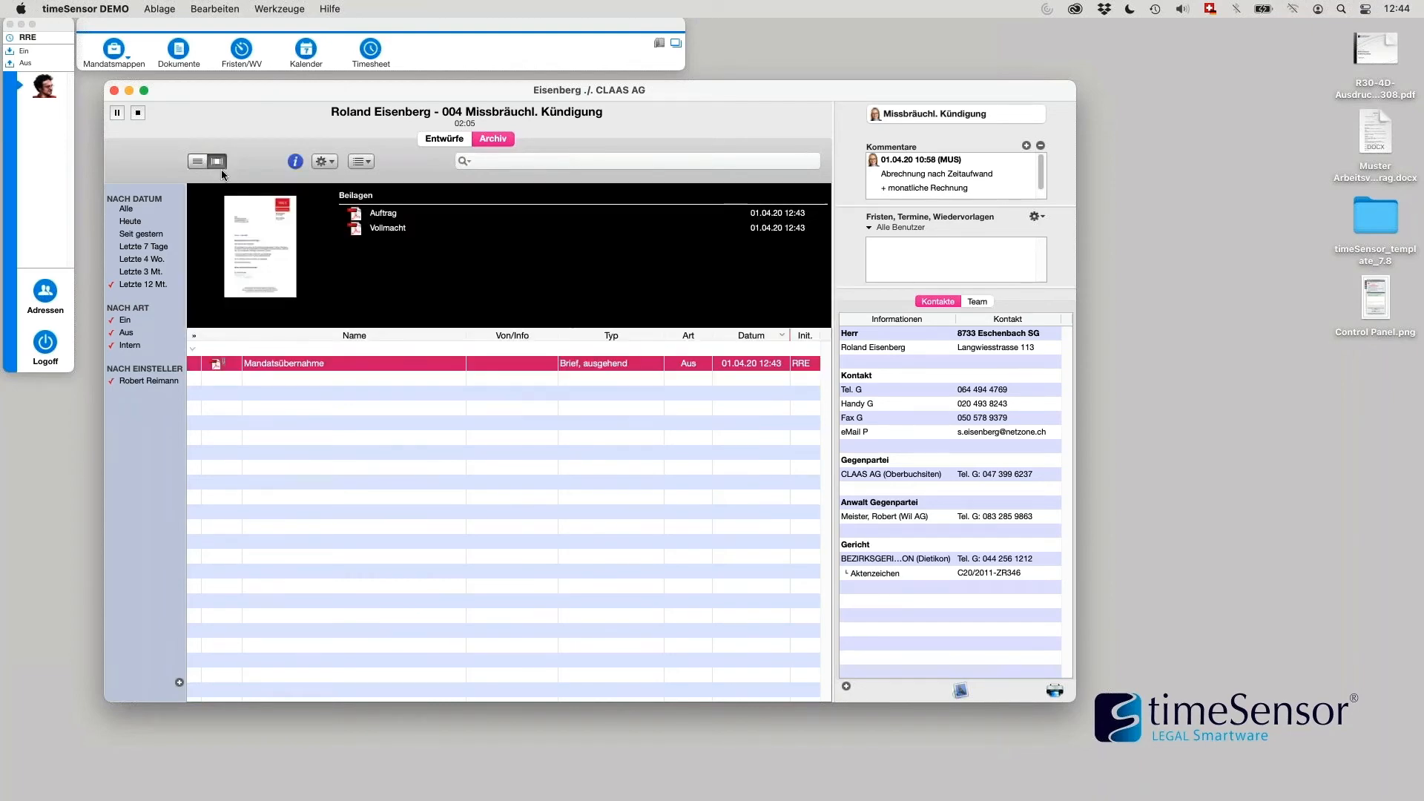
double_click(245, 246)
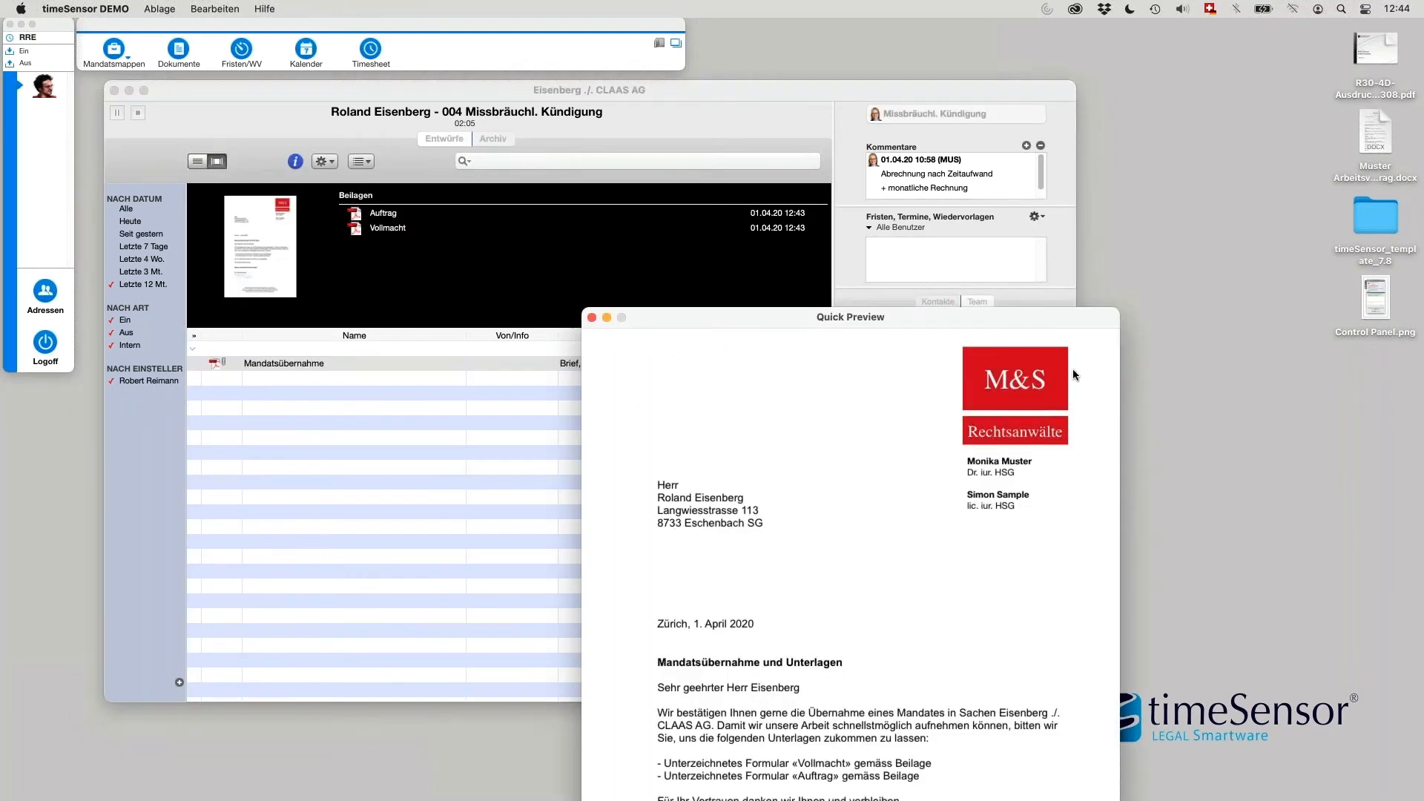
drag(1078, 321, 1179, 54)
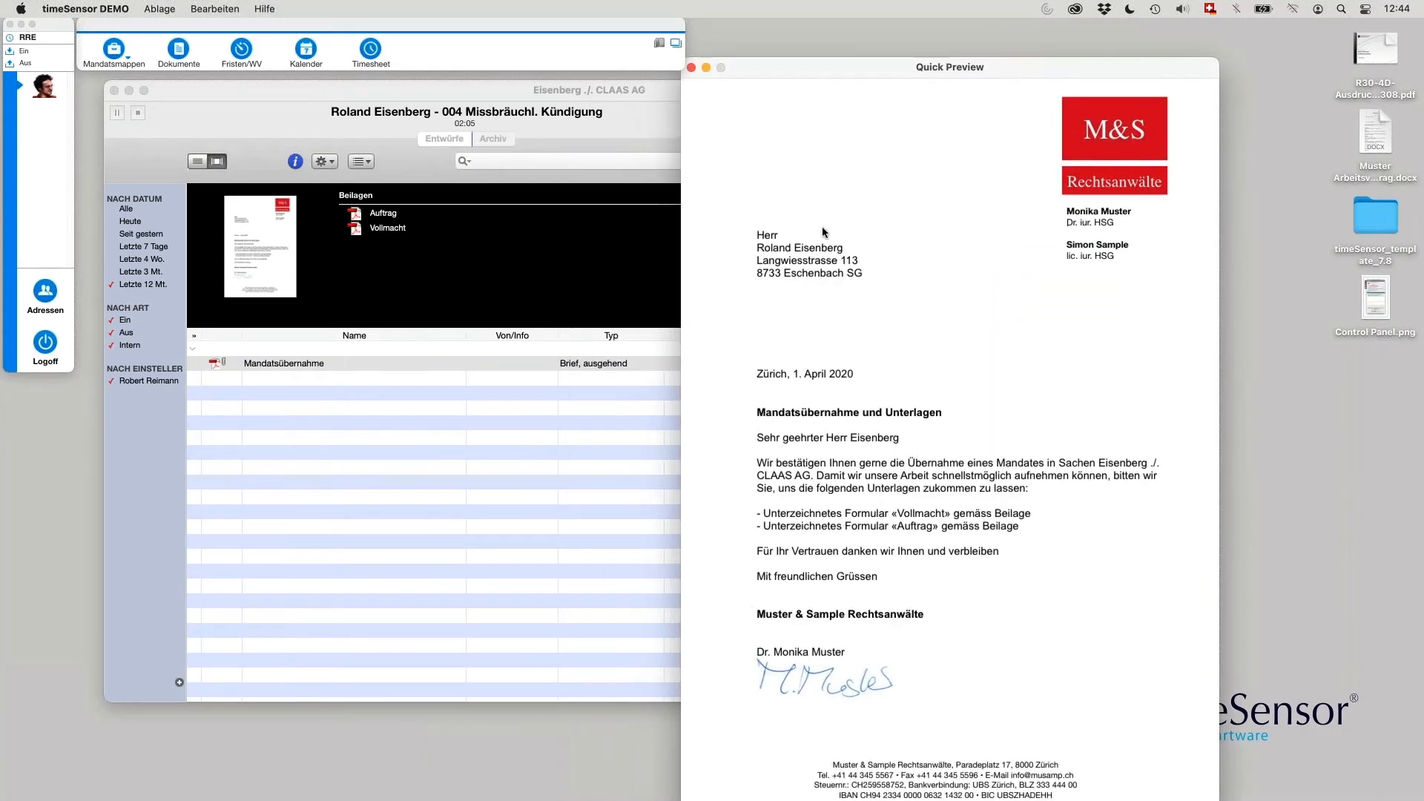
Step: Preview the Auftrag and Vollmacht attachments of the archived letter, and close the preview
click(383, 222)
click(382, 221)
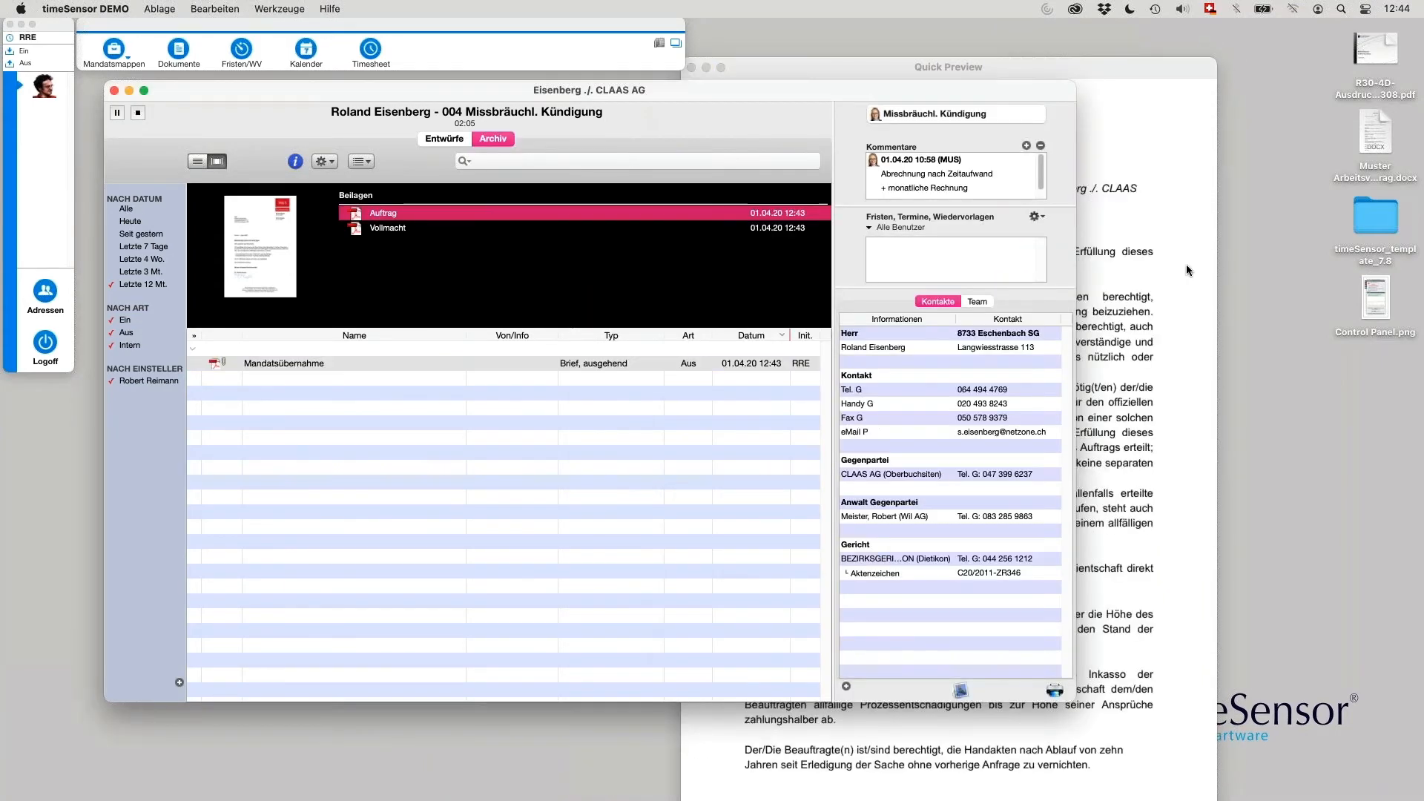
click(1179, 286)
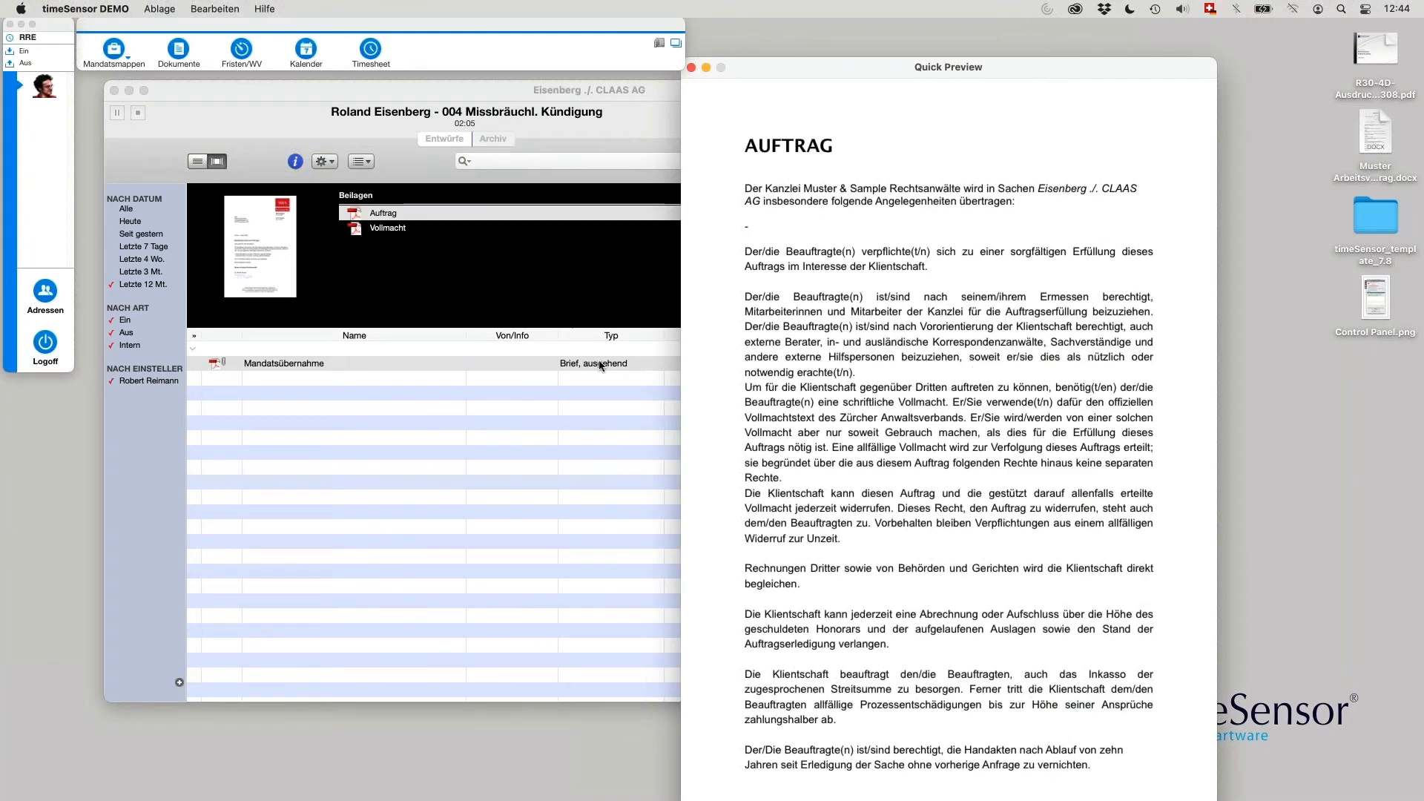
click(486, 295)
click(460, 227)
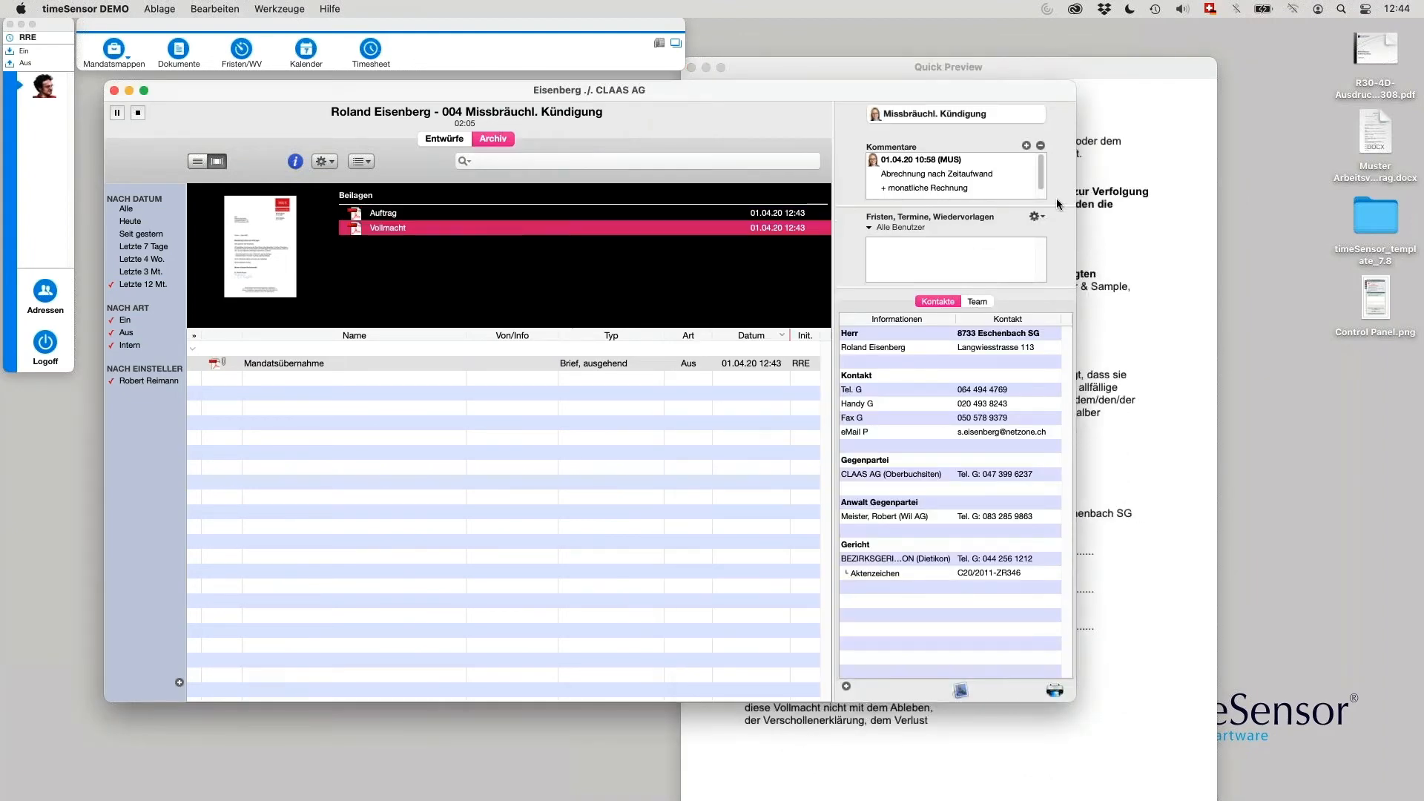
click(1120, 212)
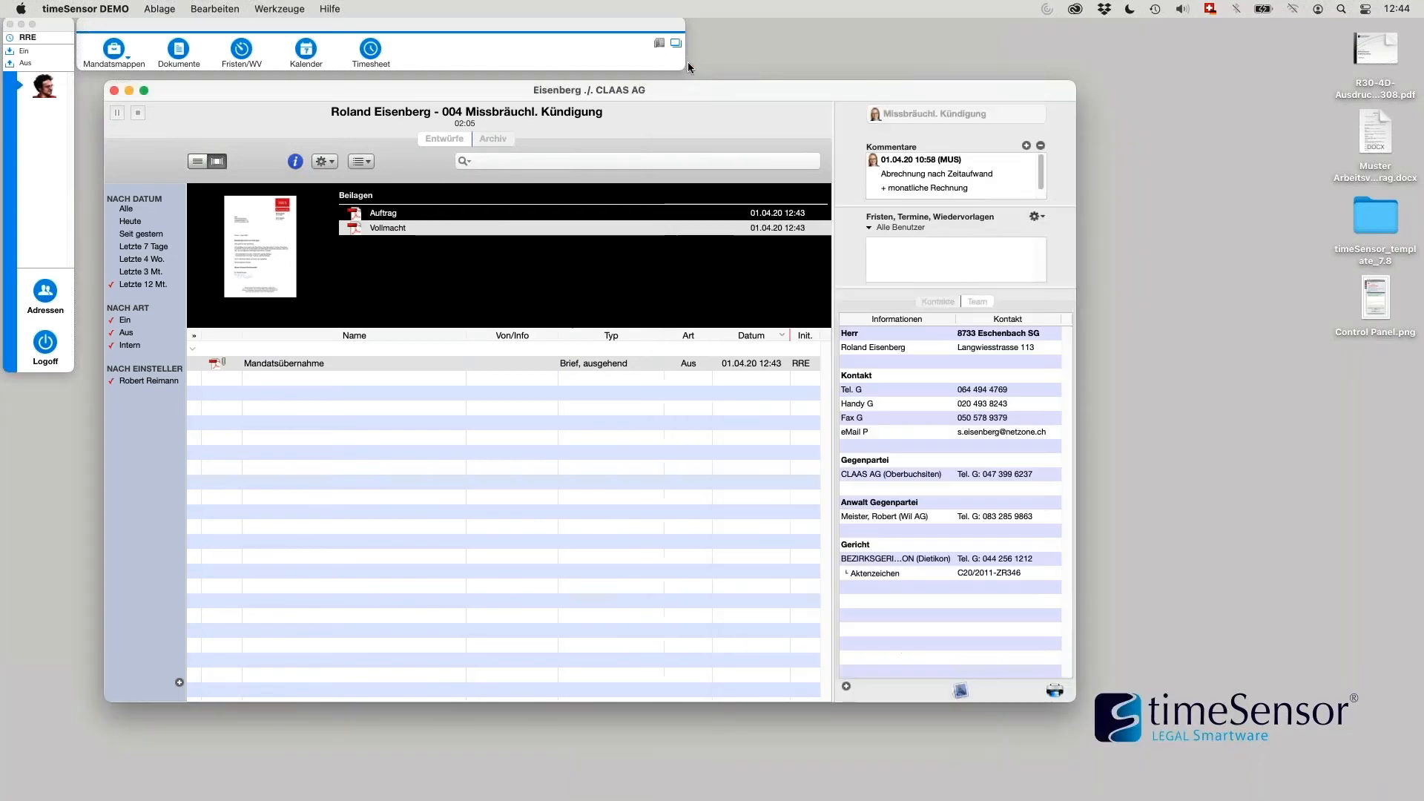
click(691, 67)
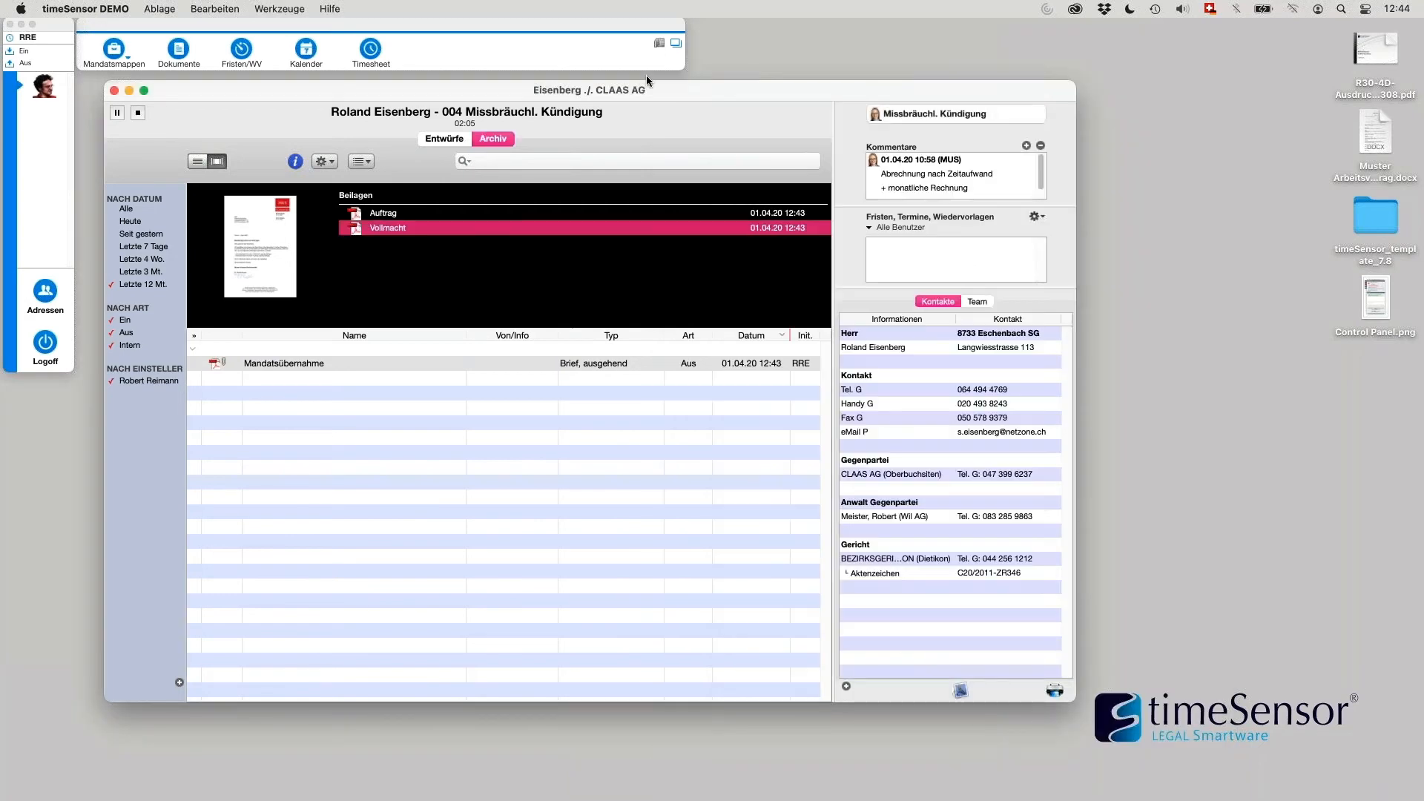
Step: Return to the matter's drafts and create a new draft from the Telefonnotiz template
click(439, 140)
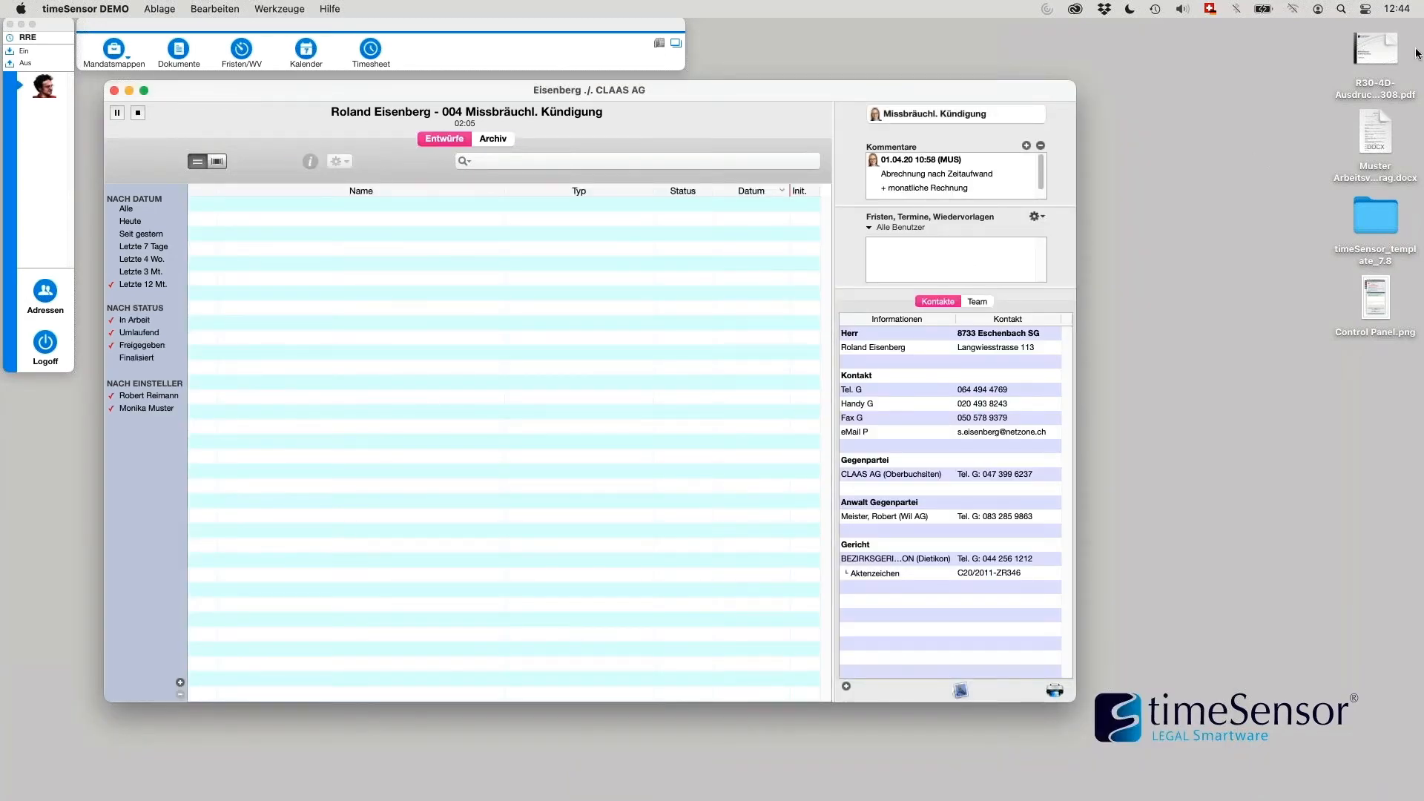
click(1180, 189)
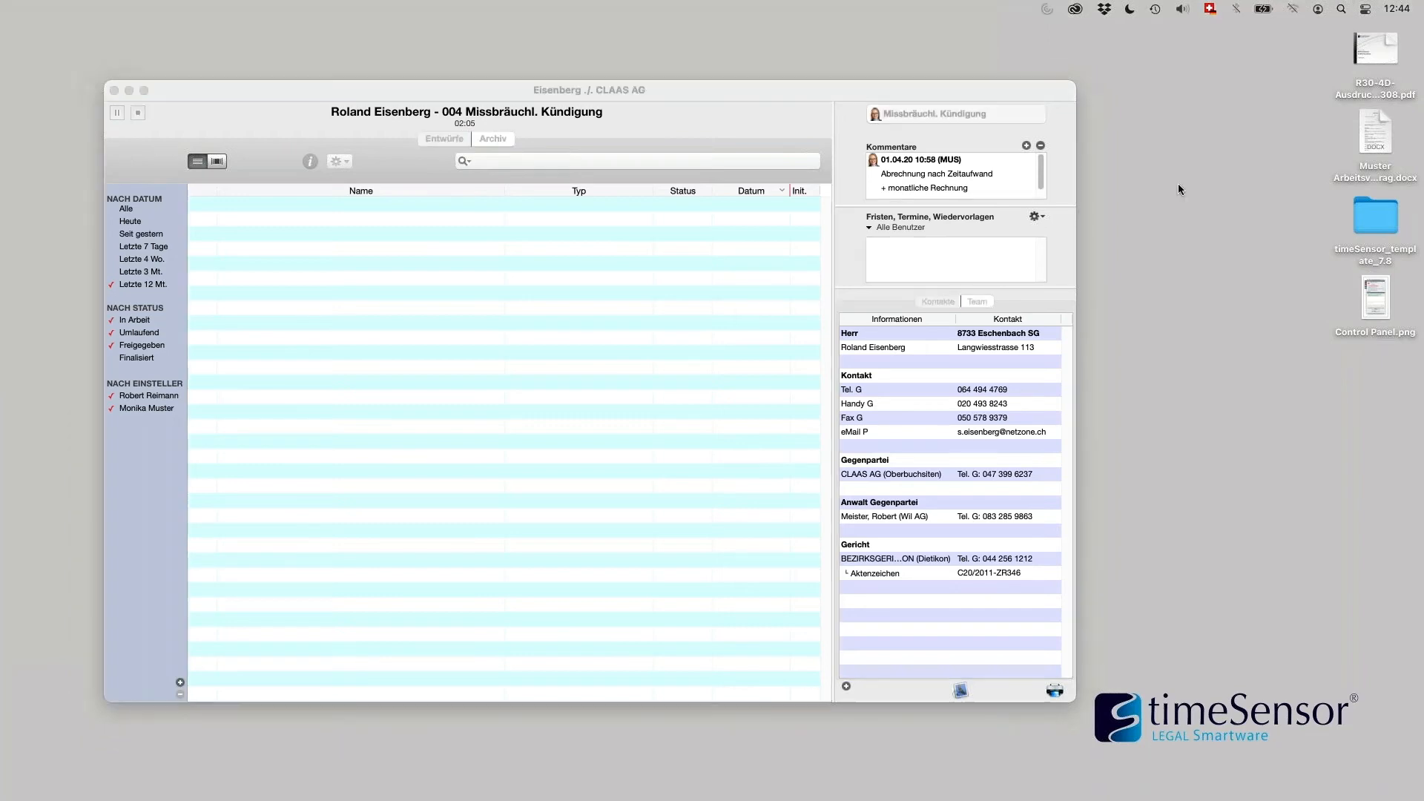
click(788, 245)
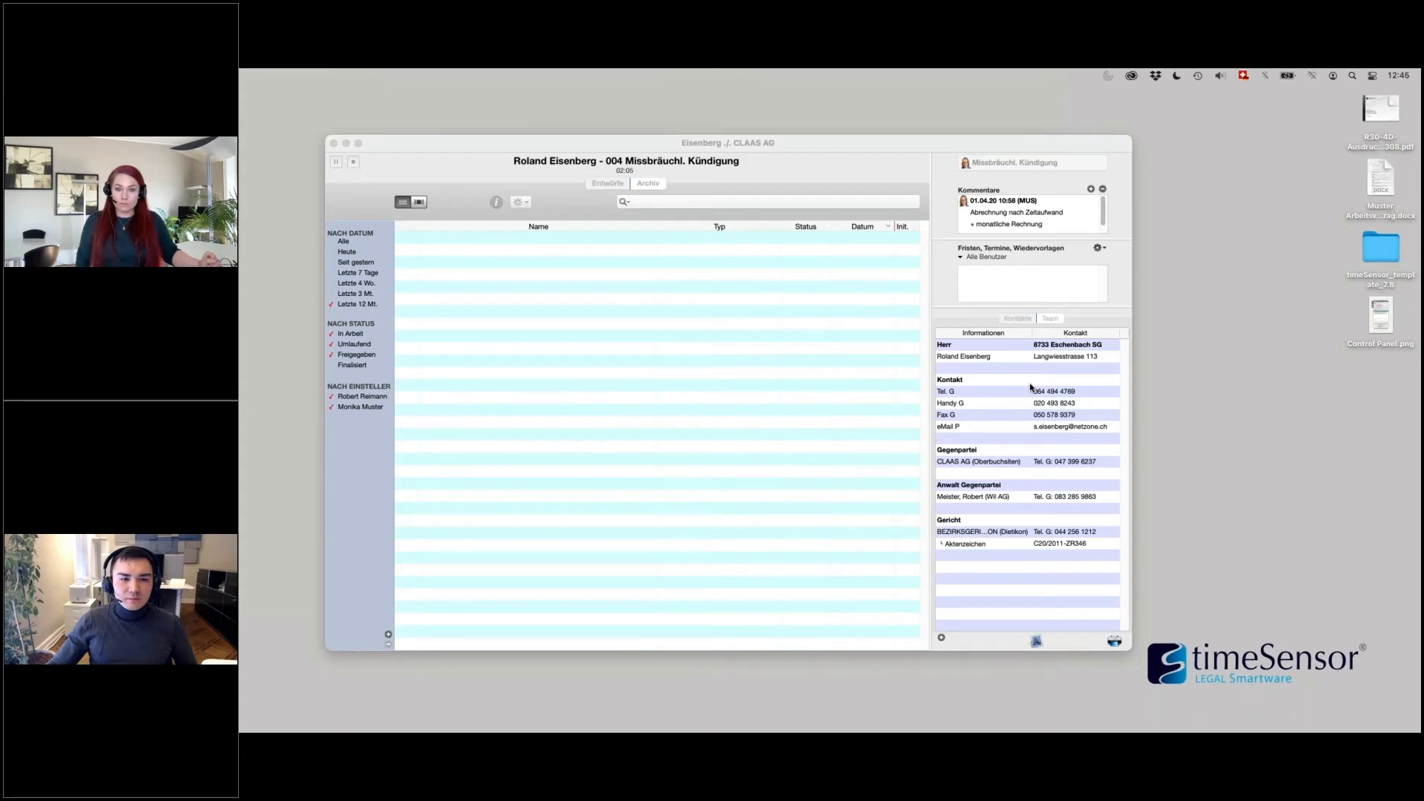
click(743, 381)
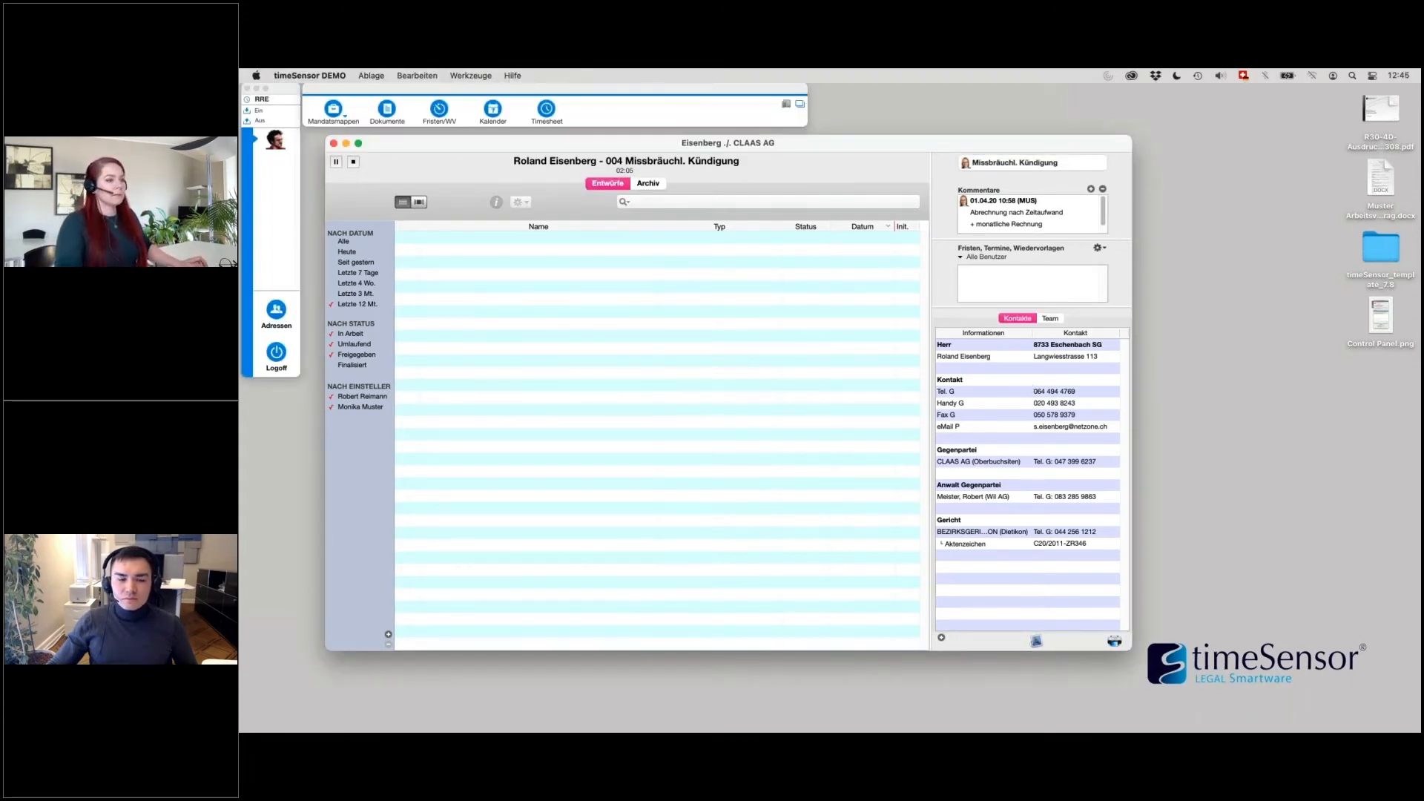
click(1115, 640)
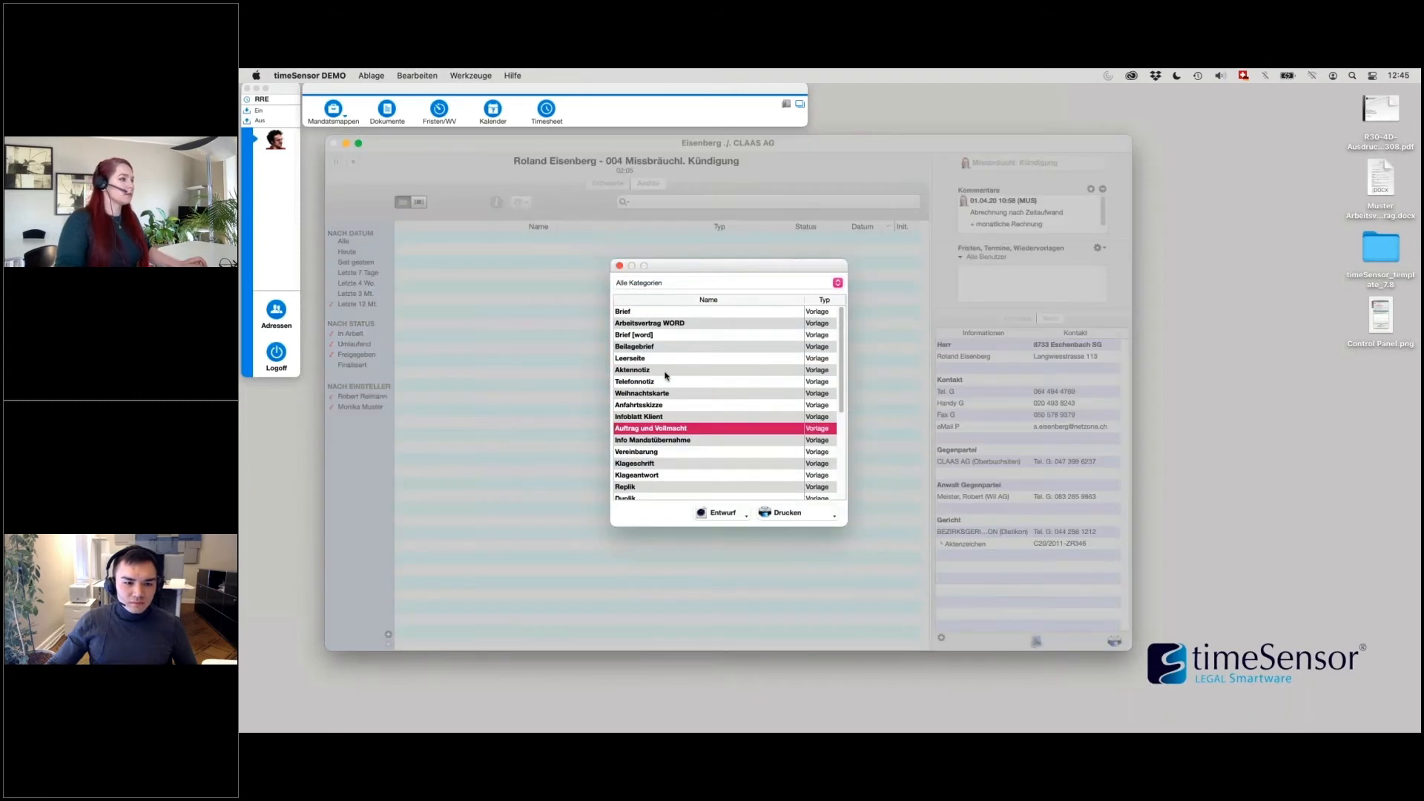
click(657, 381)
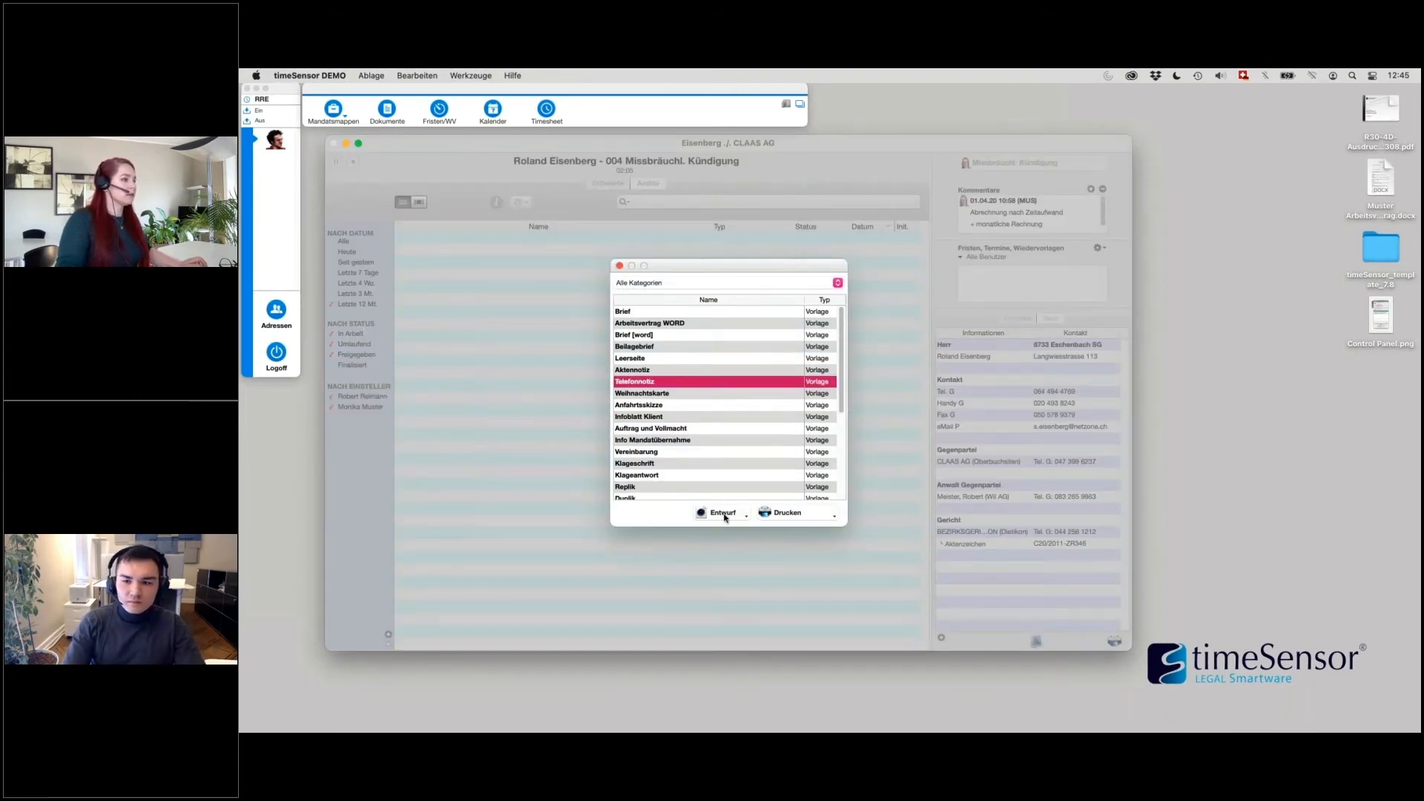
click(723, 511)
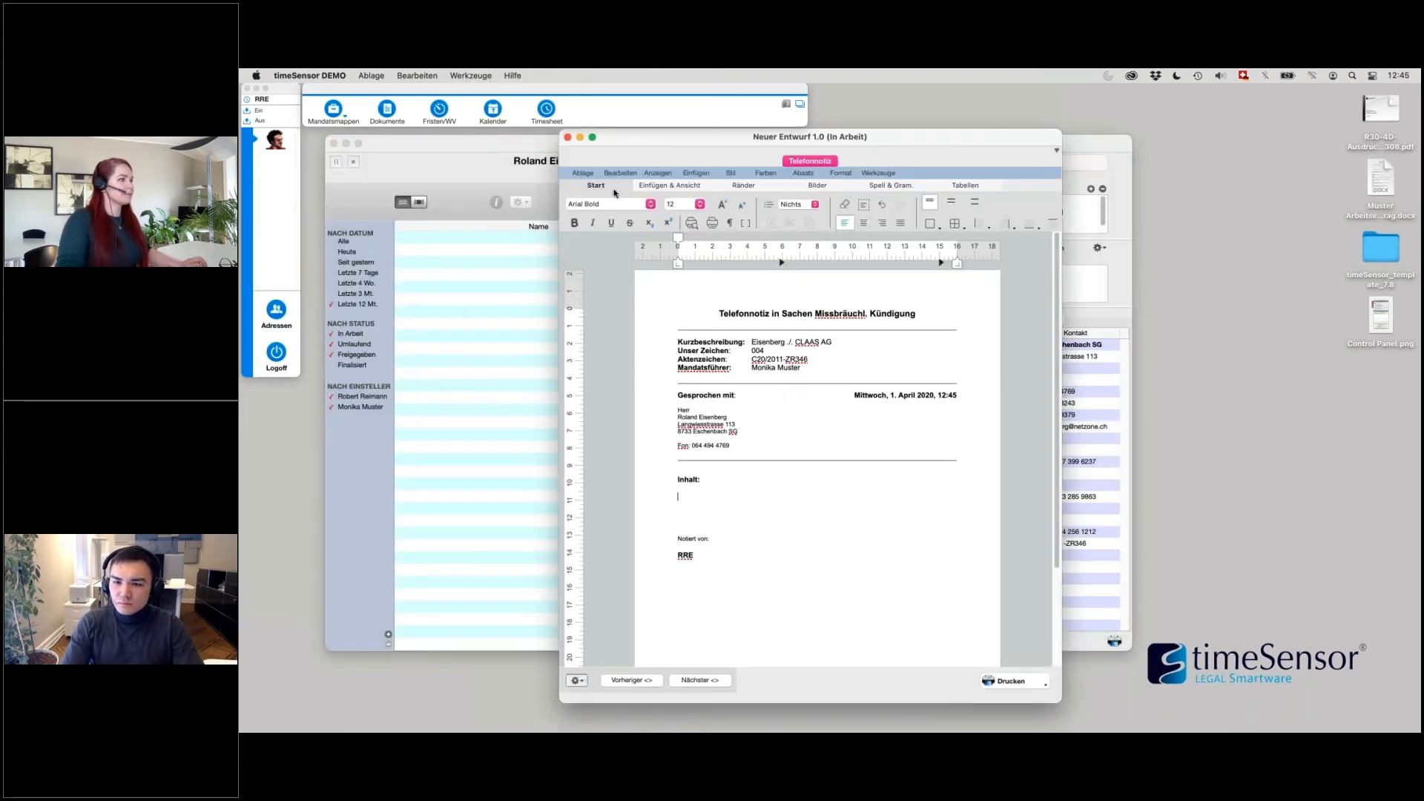
Step: Close the new draft and save it under the name Telefonnotiz
click(567, 137)
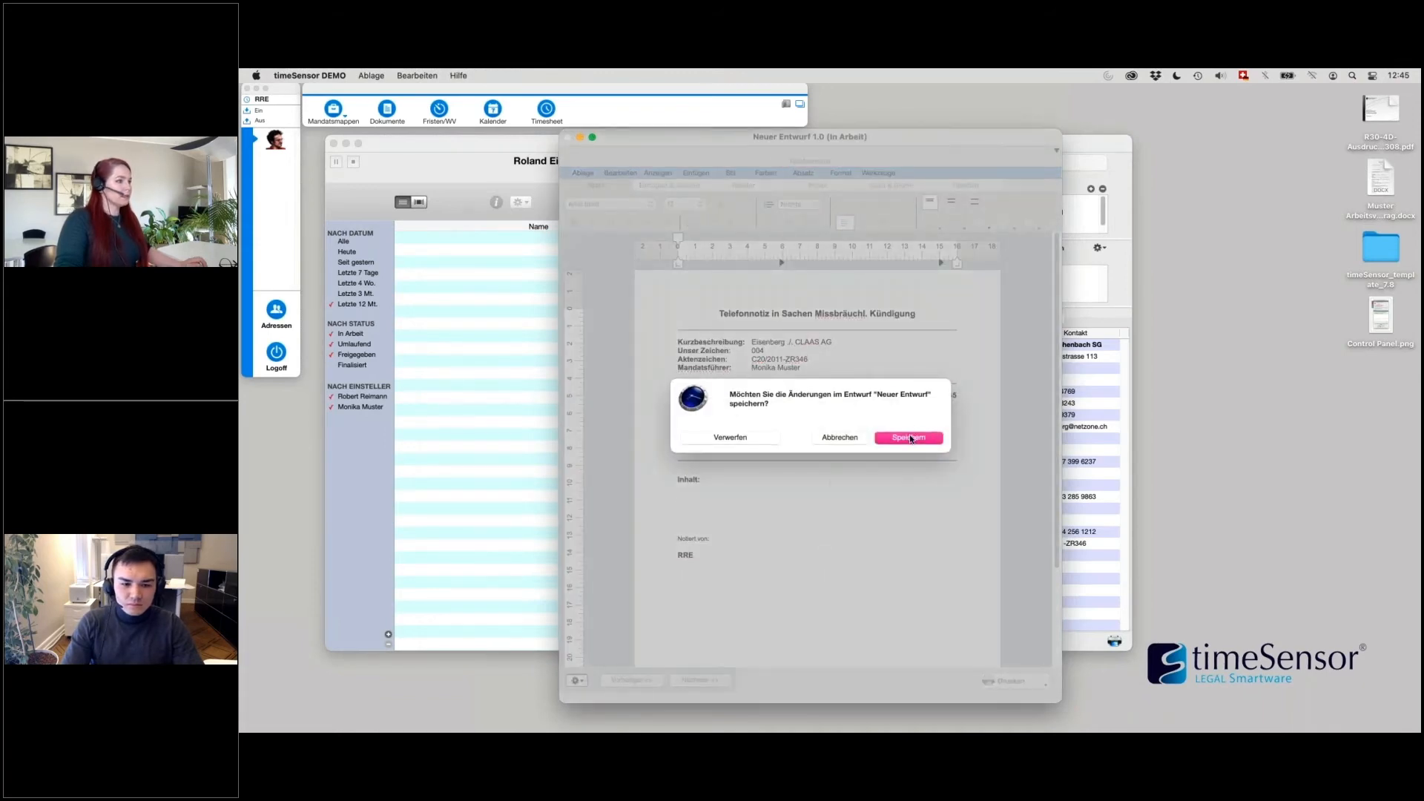
click(911, 439)
text(Tele)
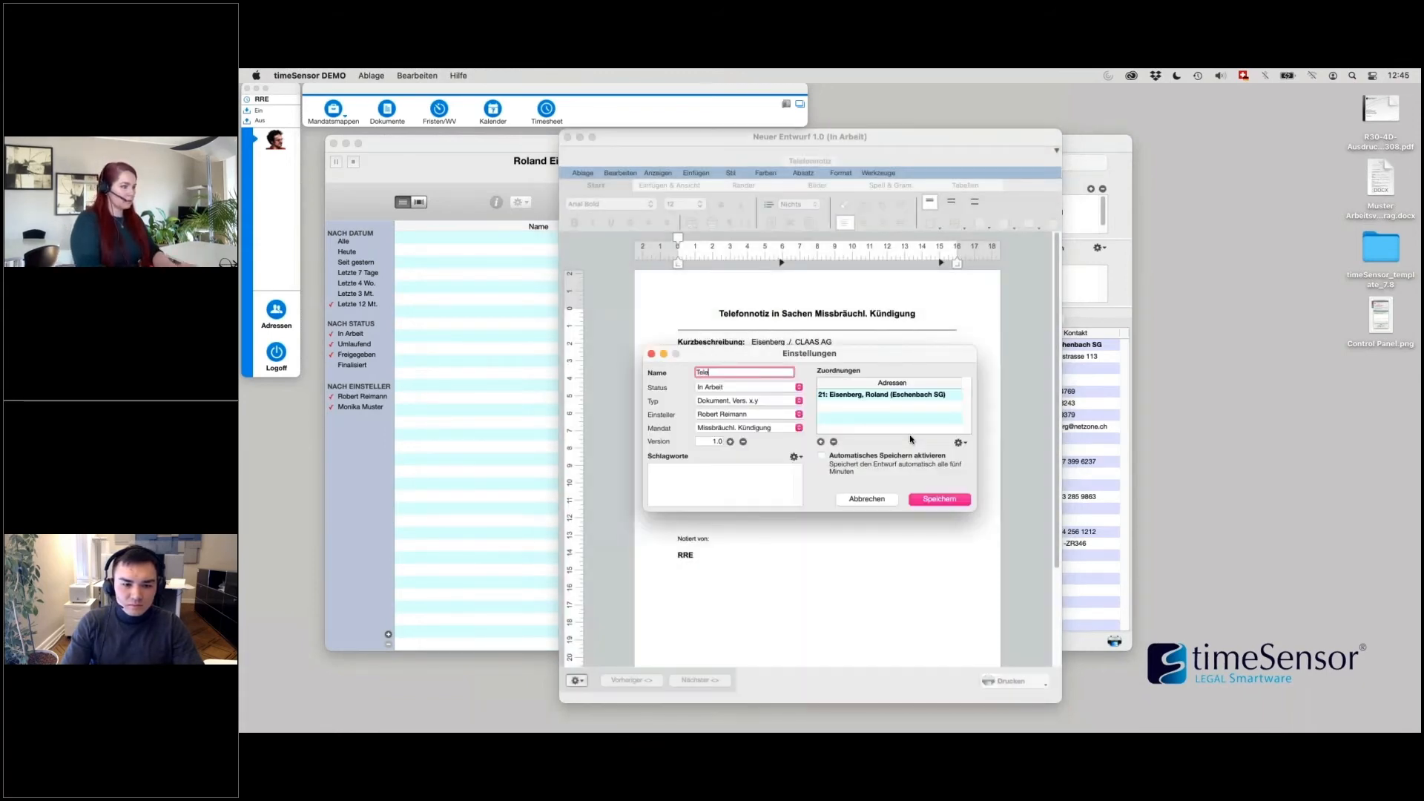
text(fonnotiz)
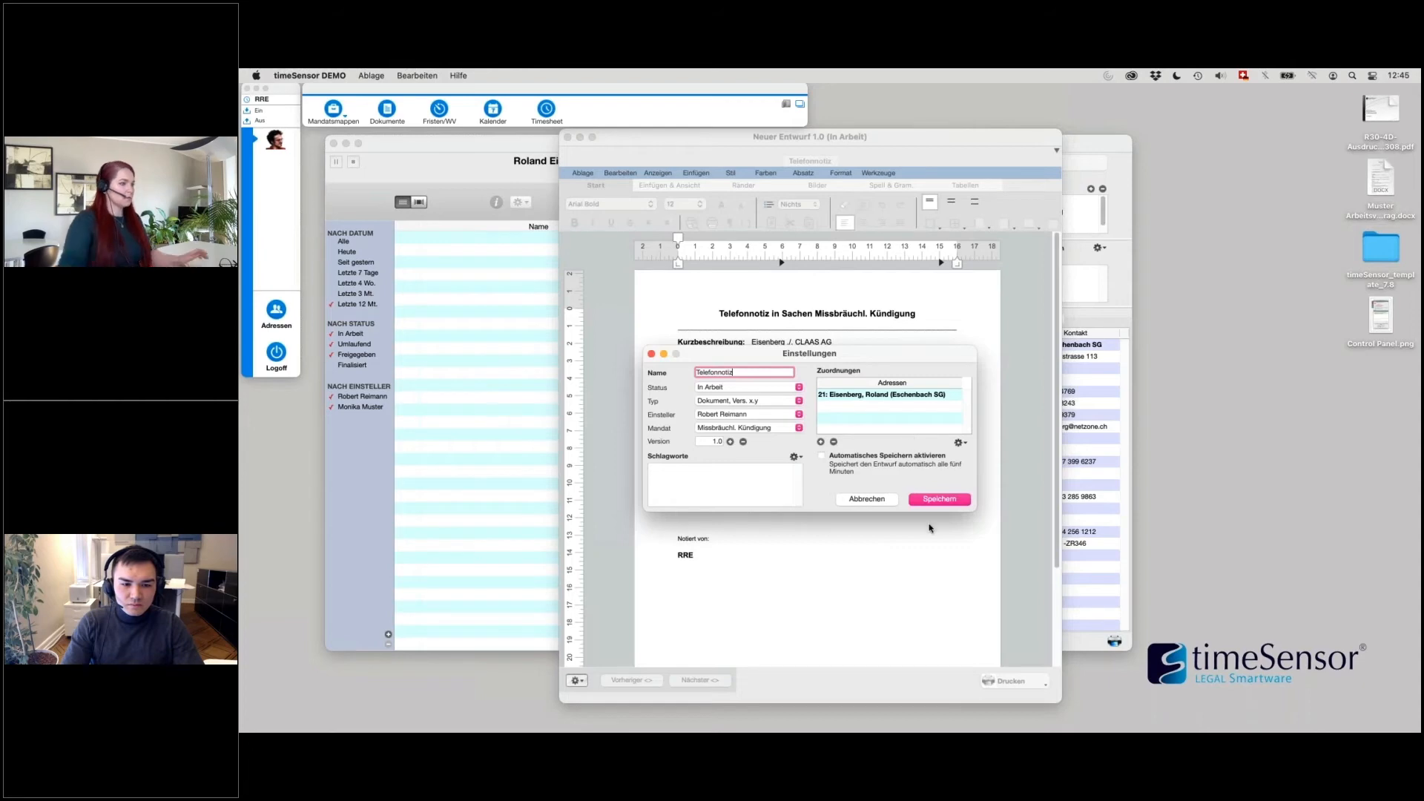
click(946, 502)
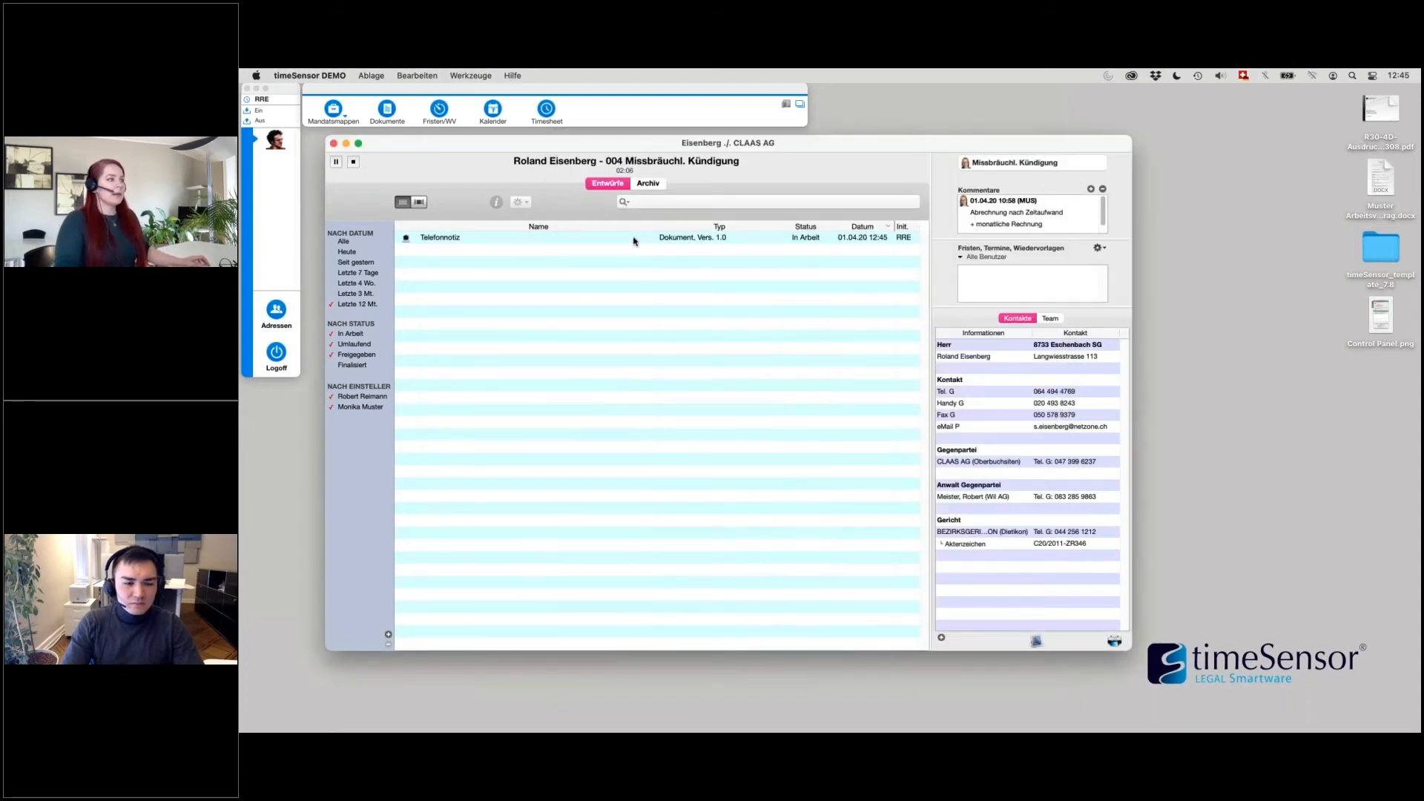
click(635, 239)
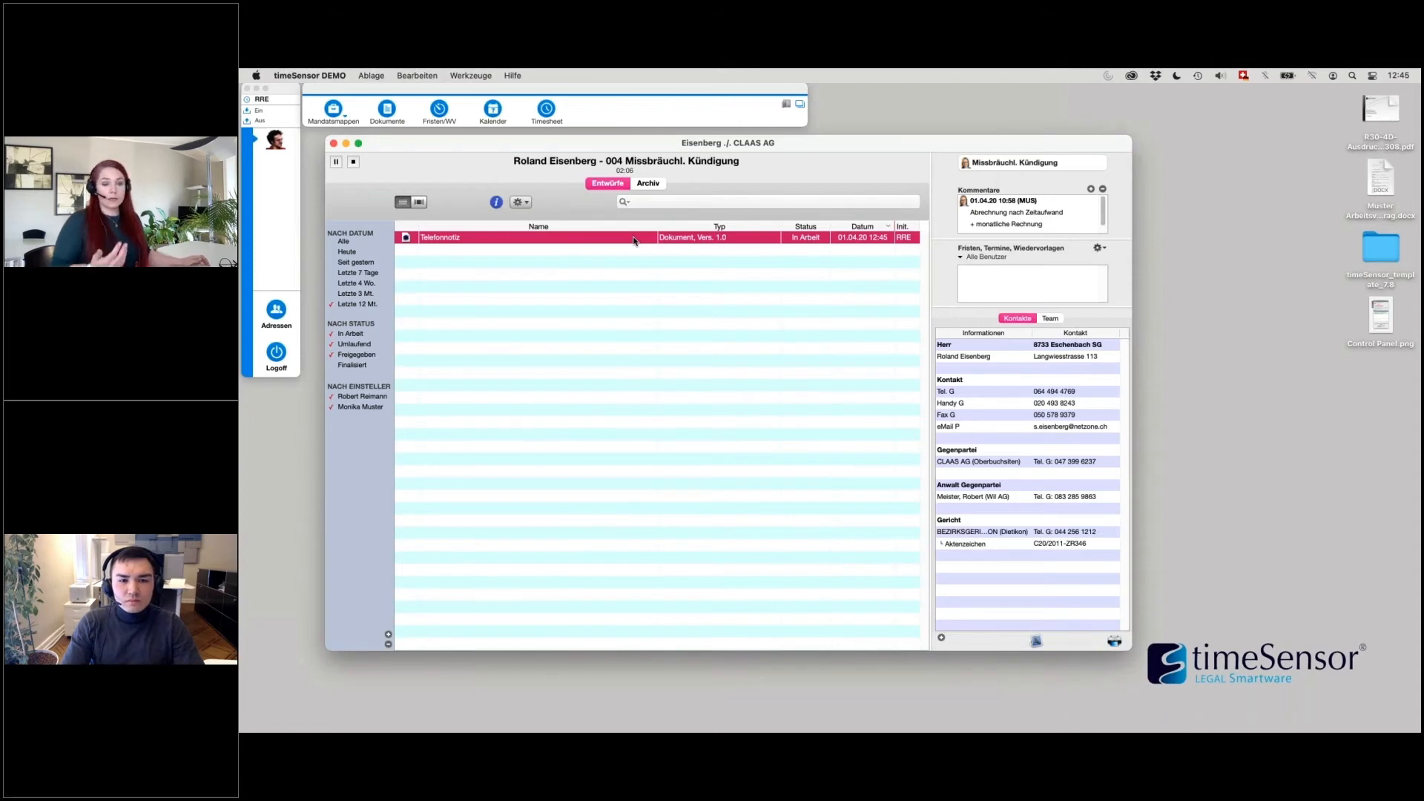
click(517, 204)
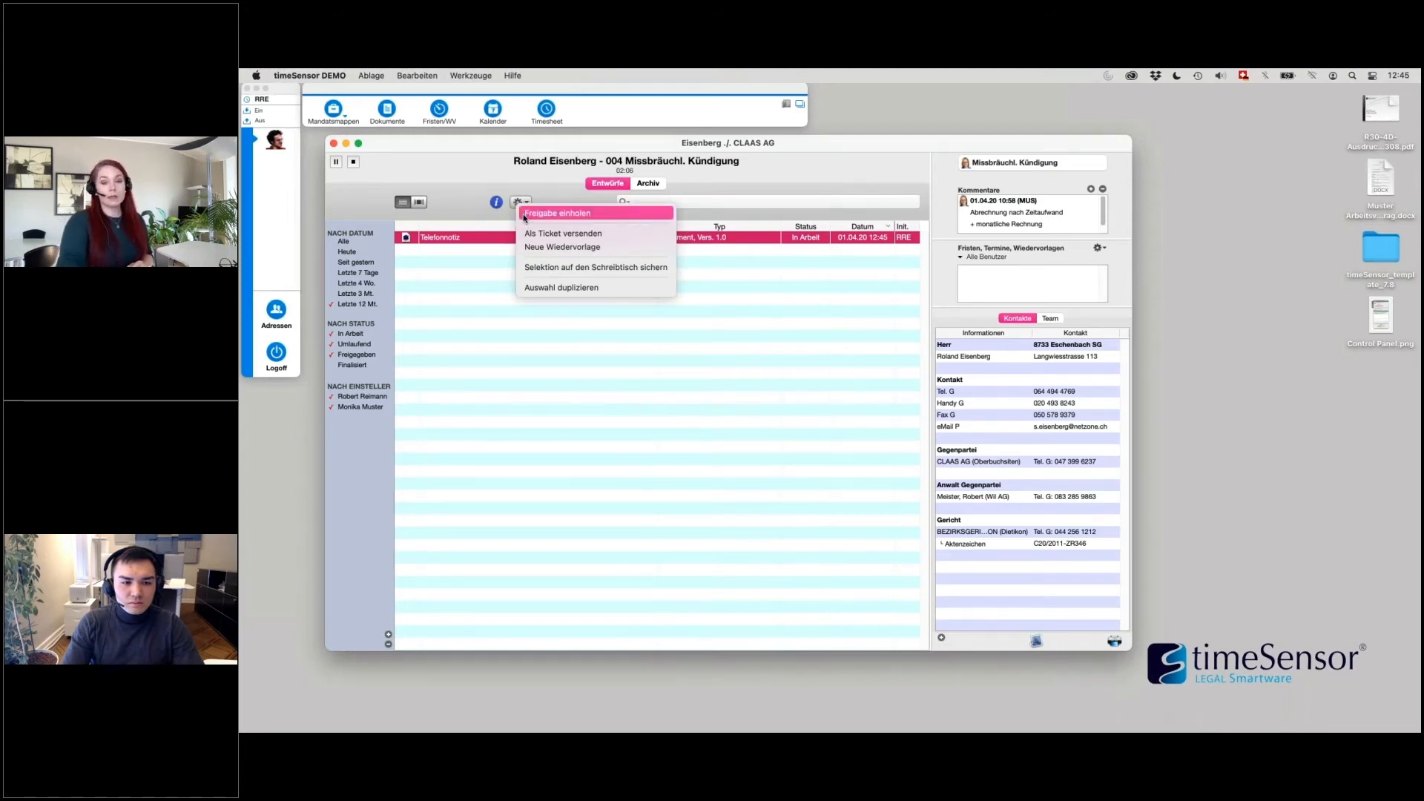
click(523, 215)
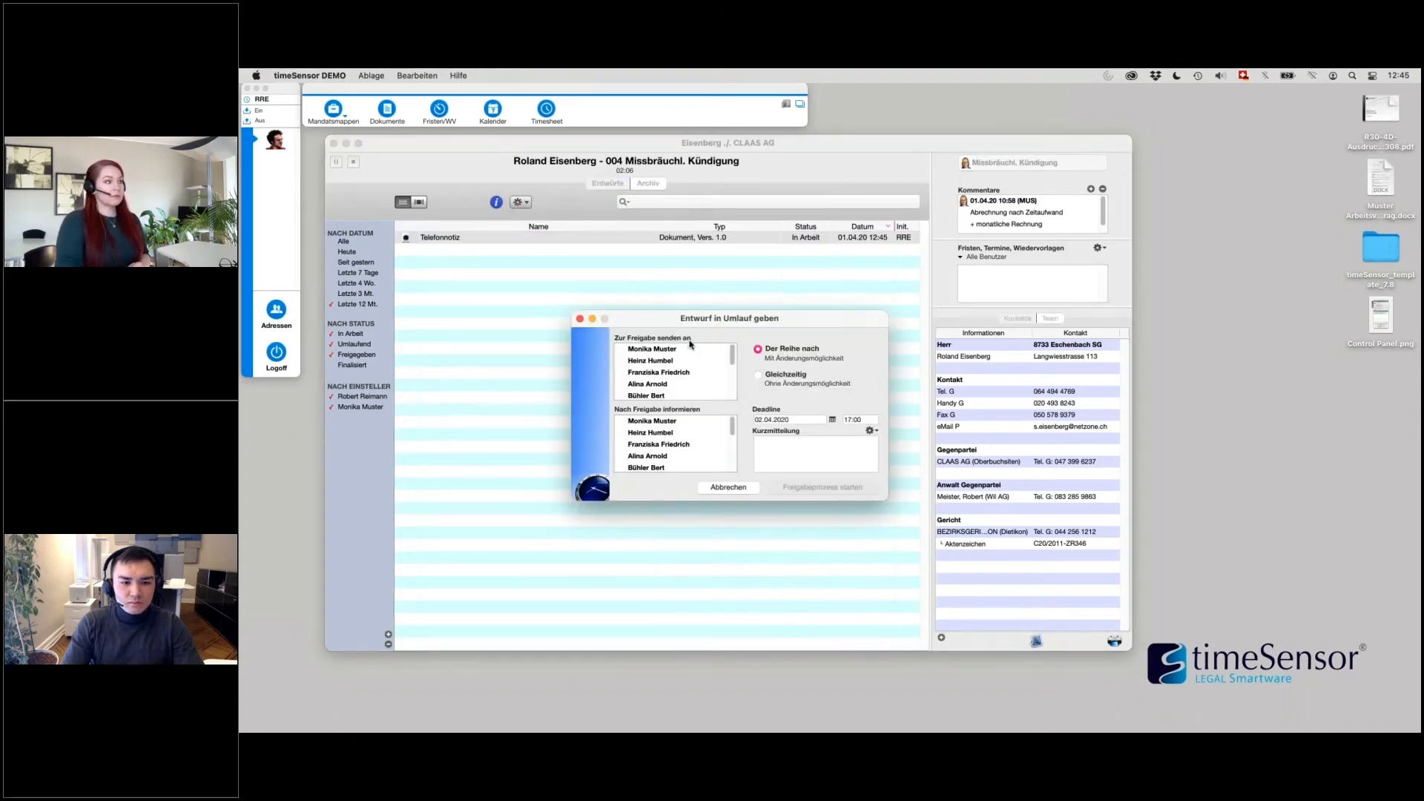
click(647, 352)
click(648, 360)
click(648, 372)
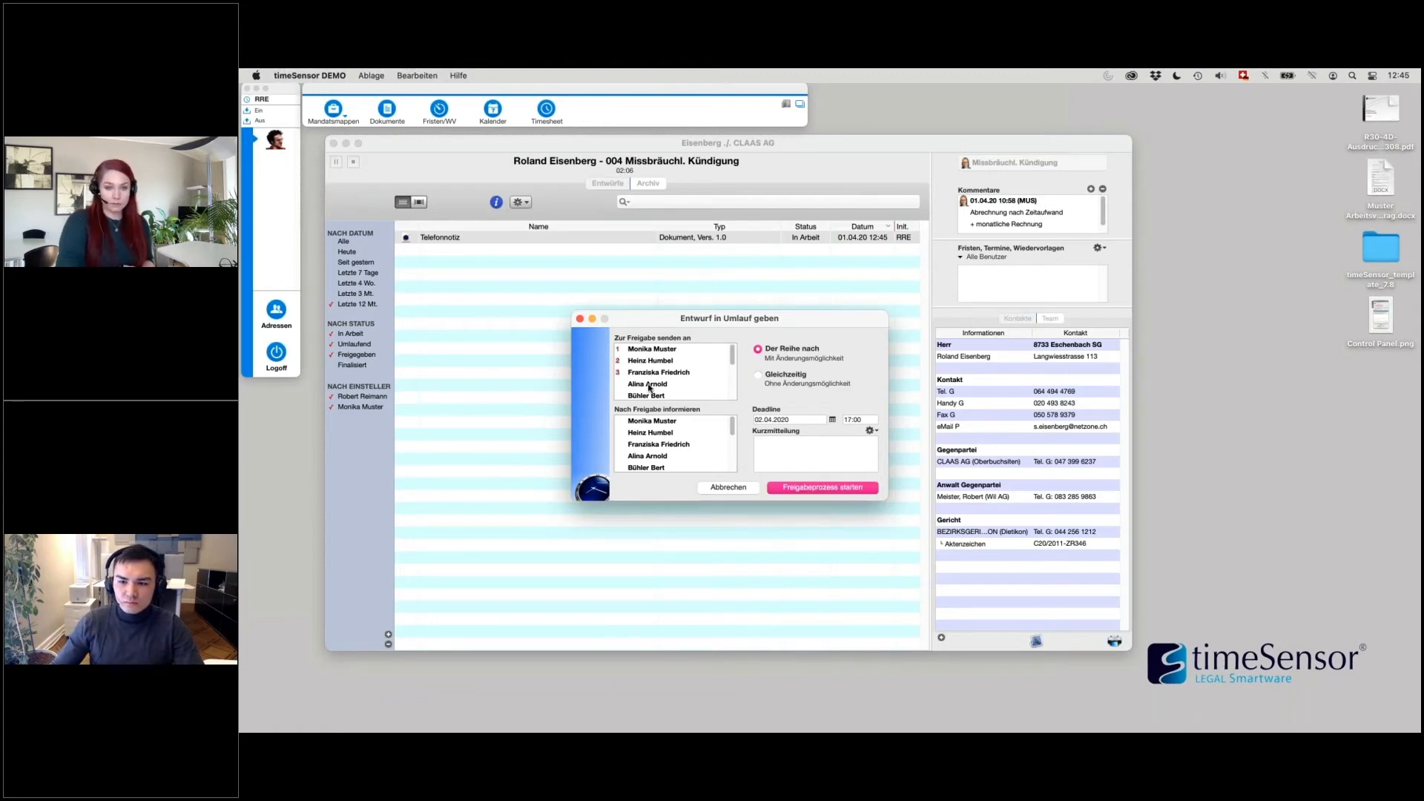
click(729, 487)
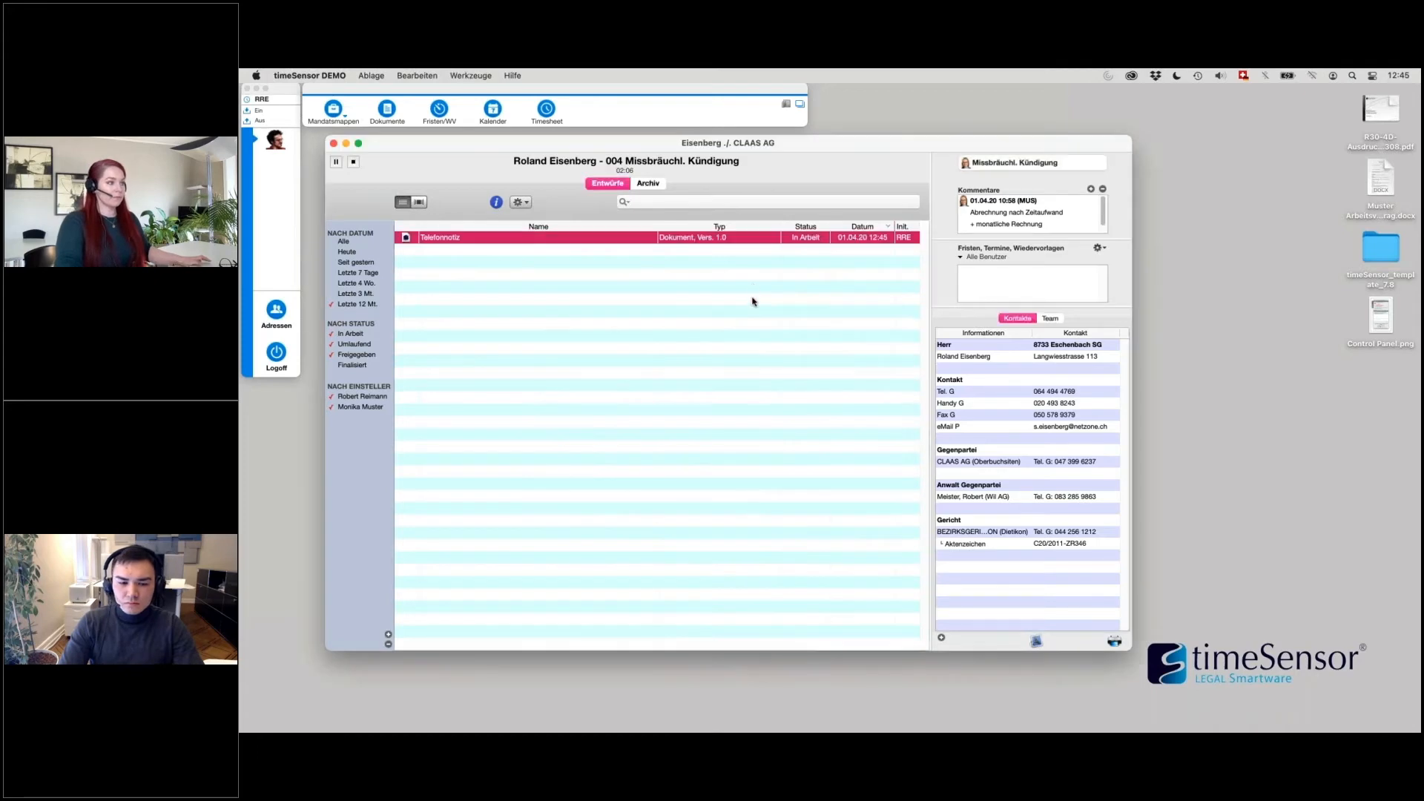
click(753, 301)
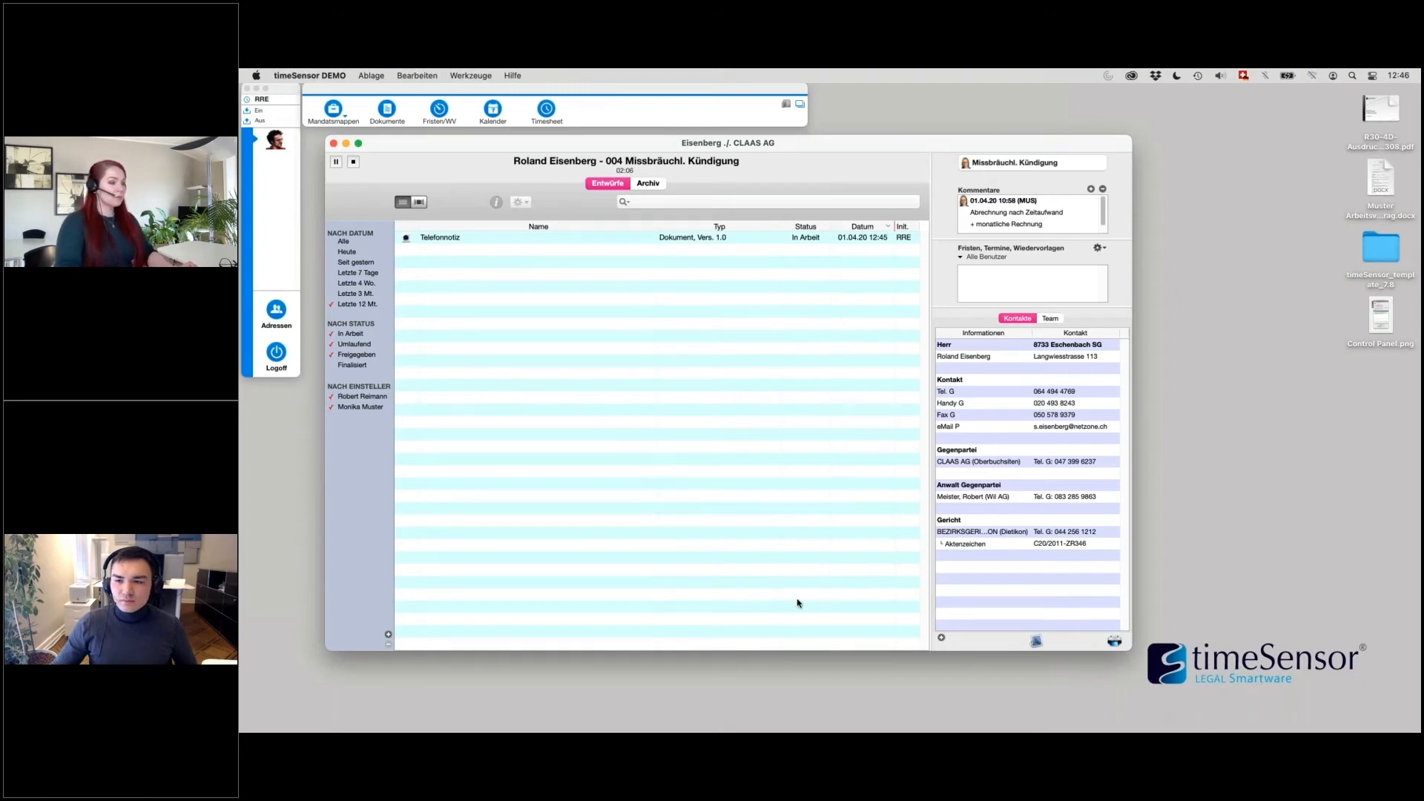
Step: Create a new draft from the Arbeitsvertrag WORD template and save it as timesensor_arbeitsvertrag.docx with status In Arbeit
click(1115, 640)
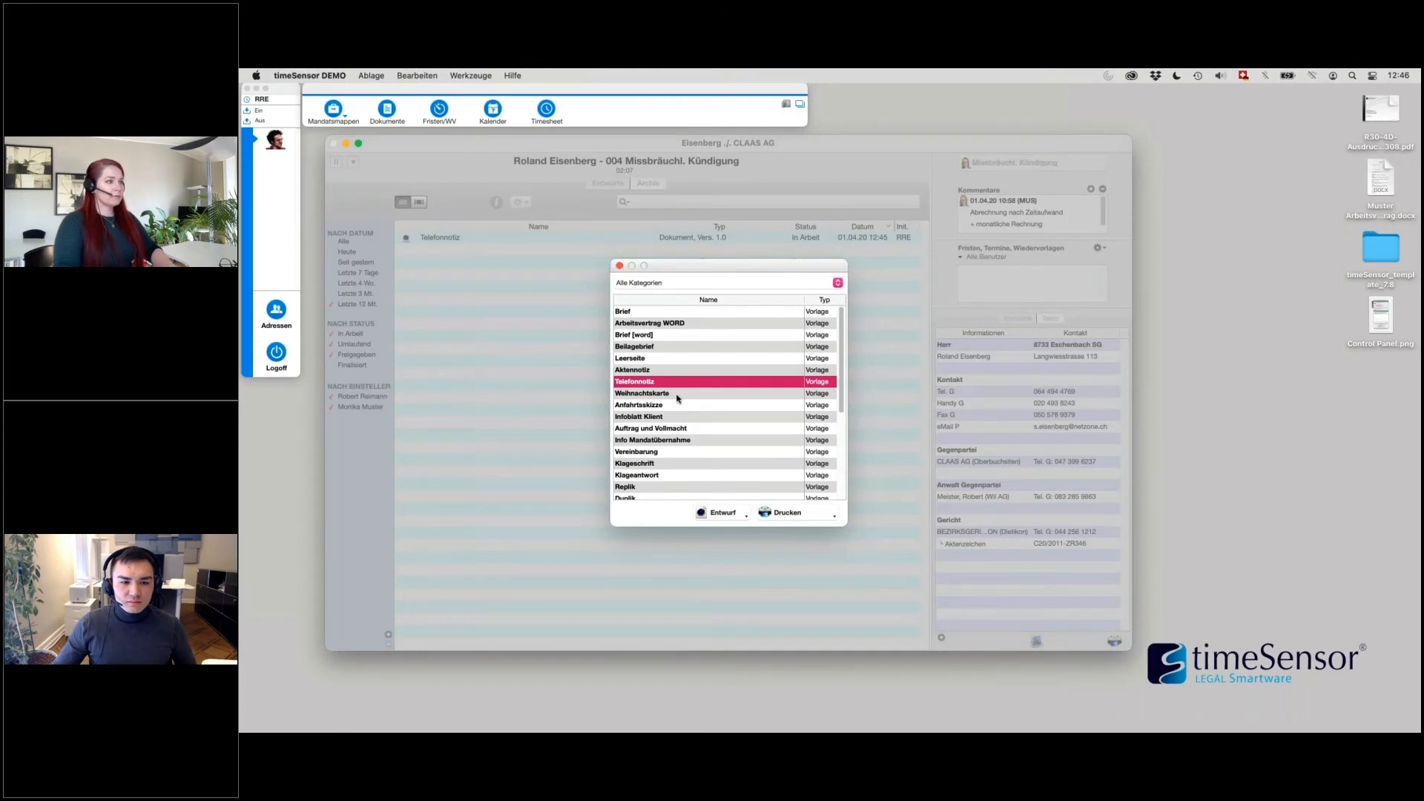
click(667, 327)
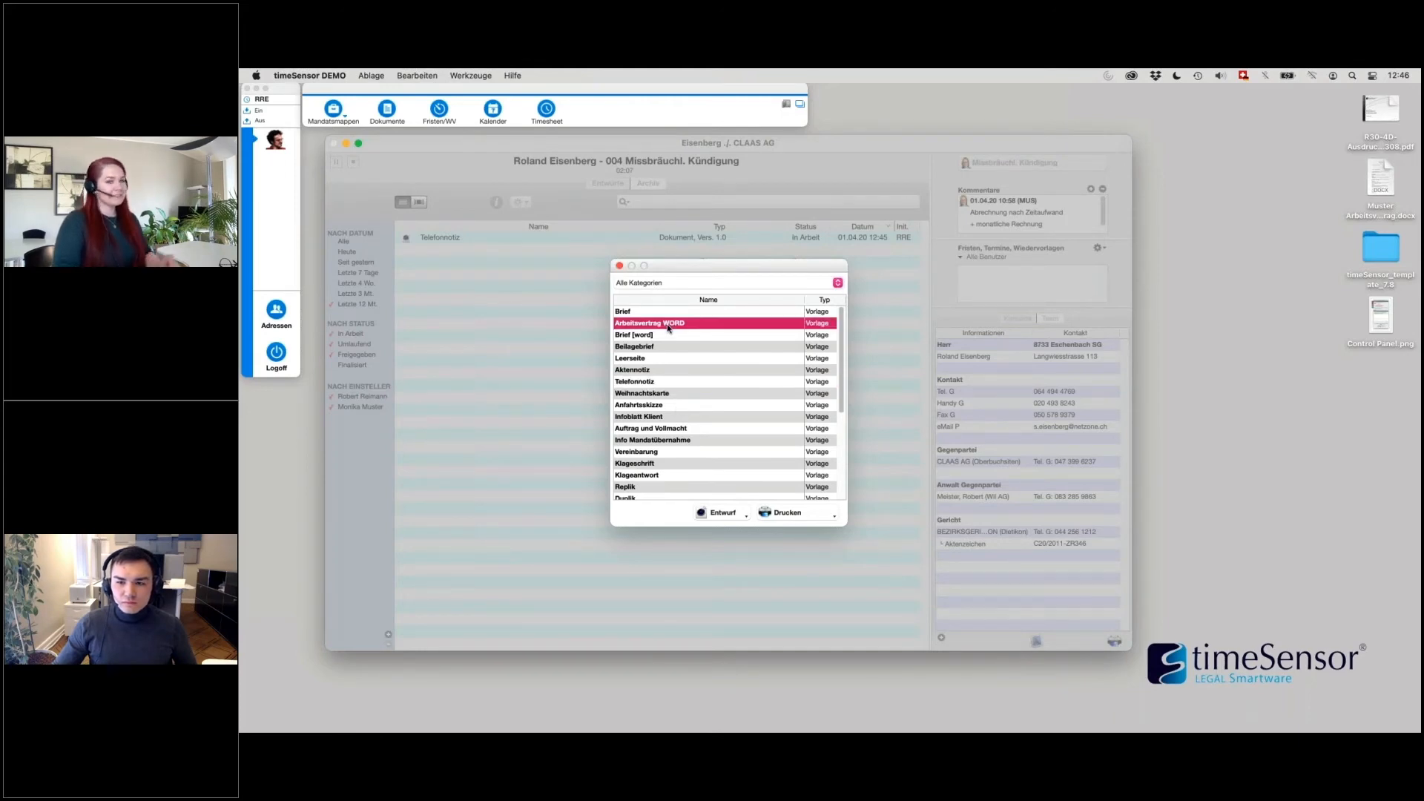
click(722, 513)
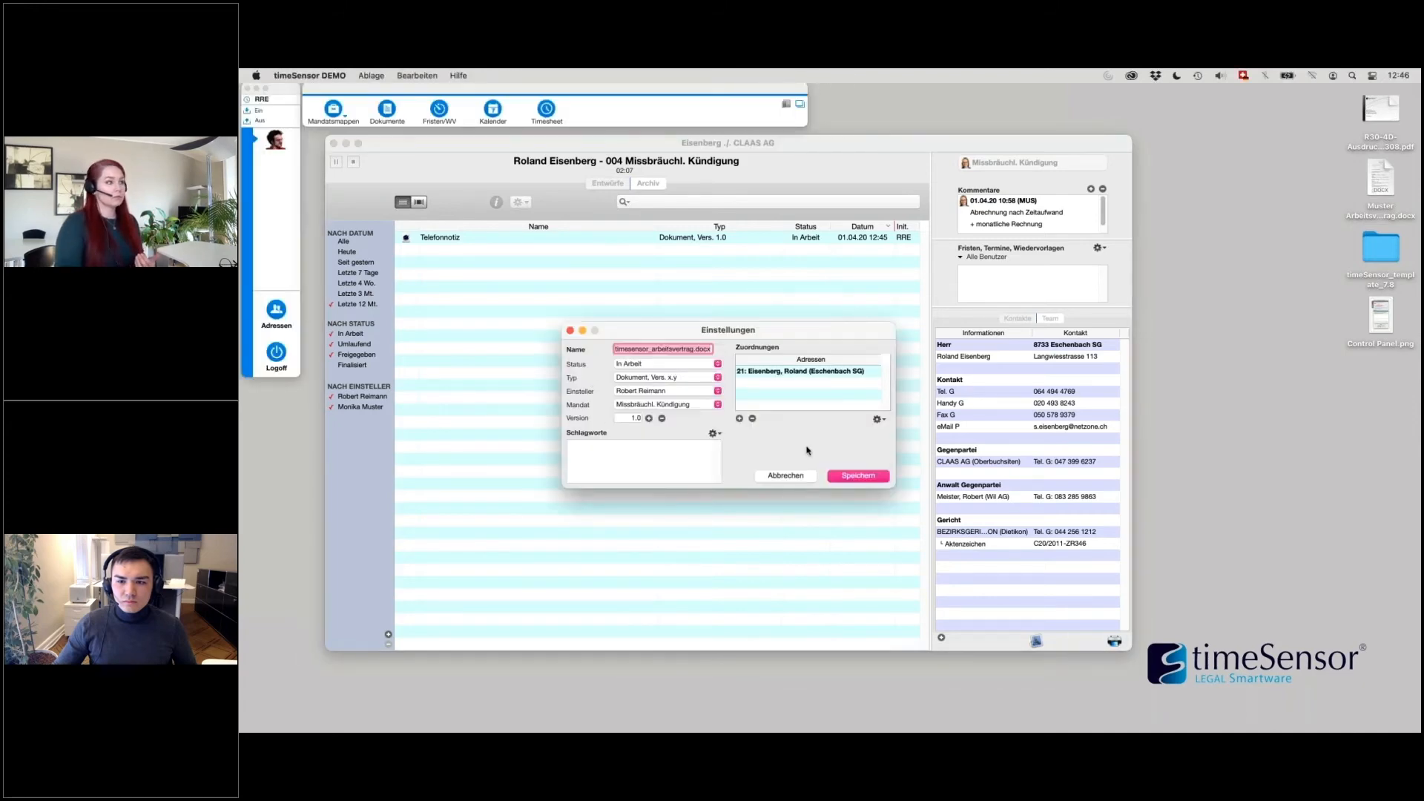
key(Return)
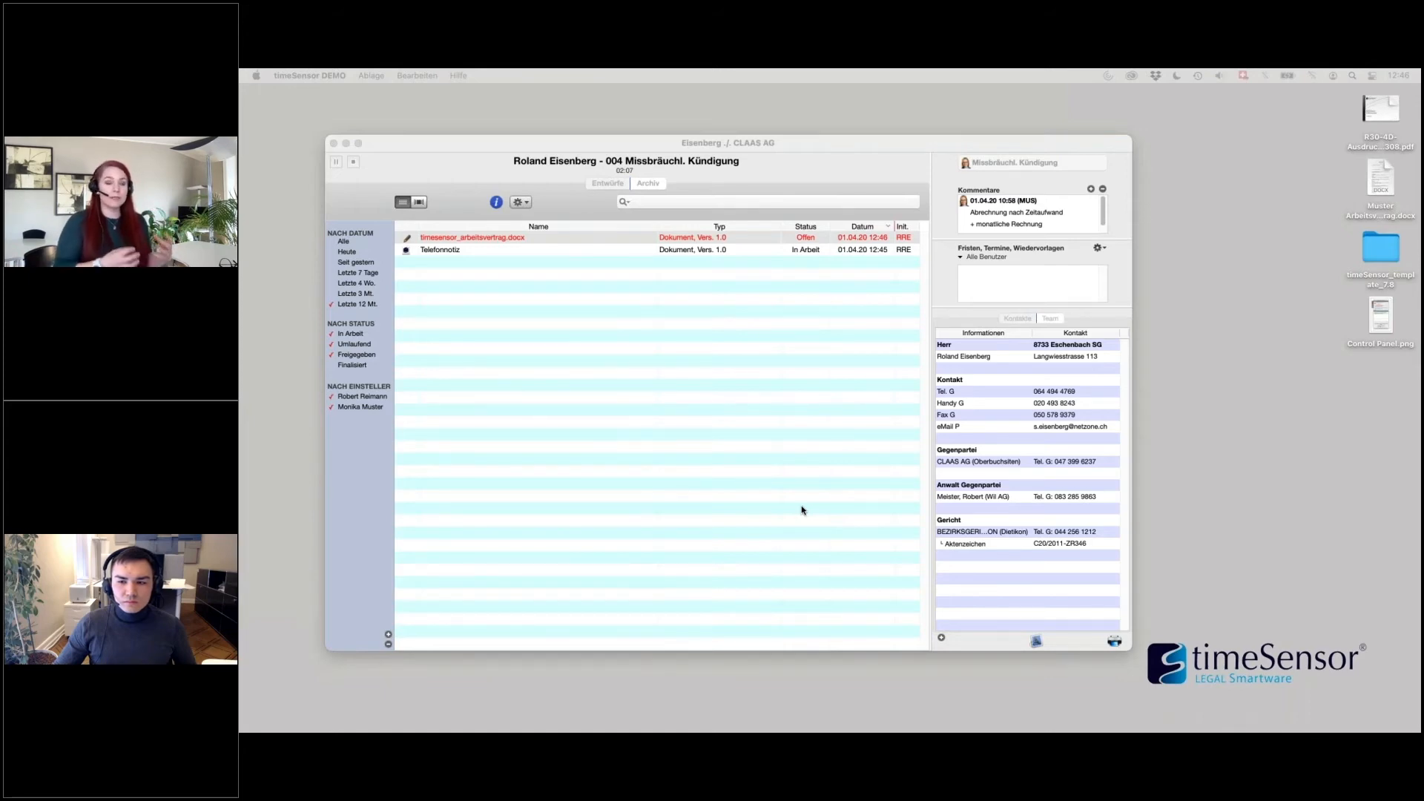
Step: Return to the matter from the open Word draft and save the Arbeitsvertrag changes as version 1.1
key(ctrl+Up)
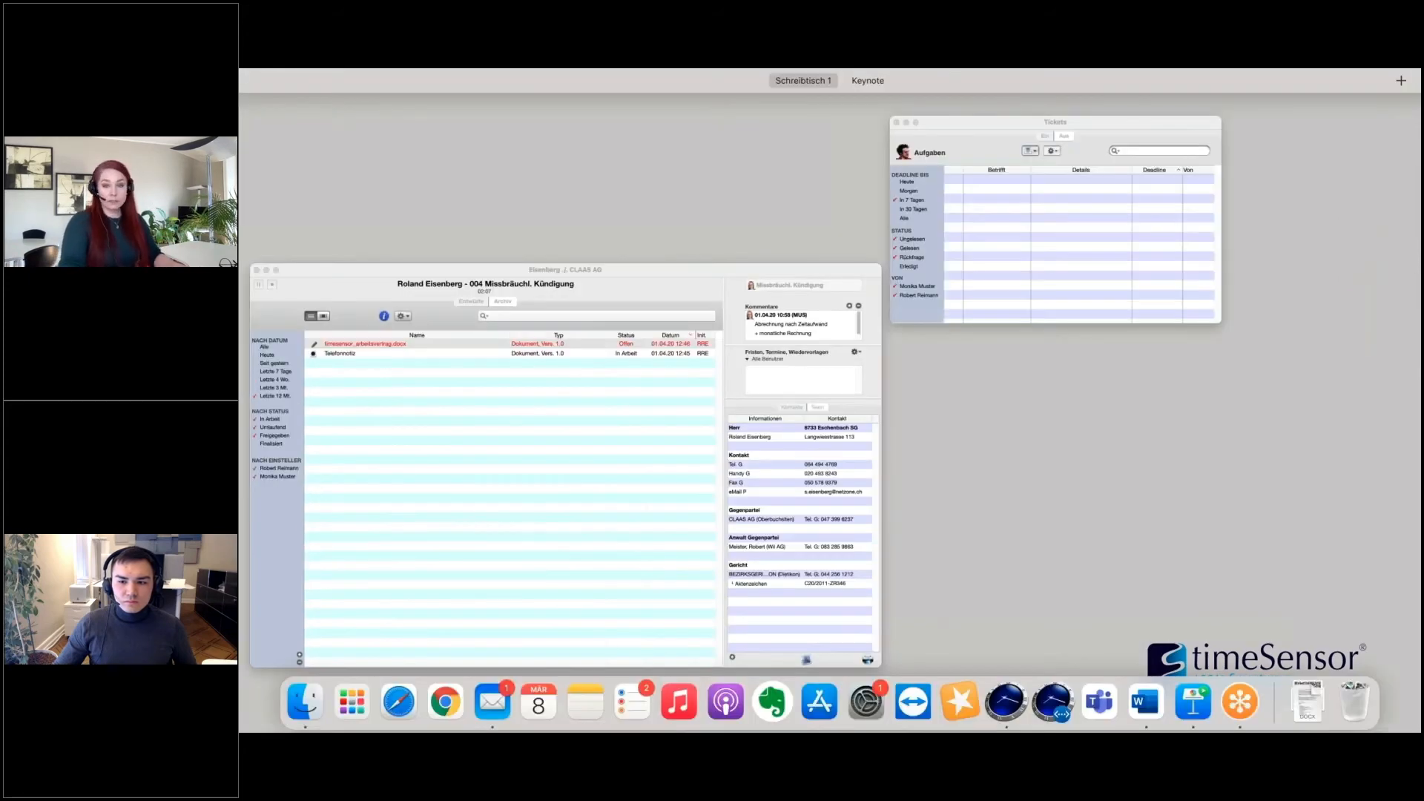
key(ctrl+Up)
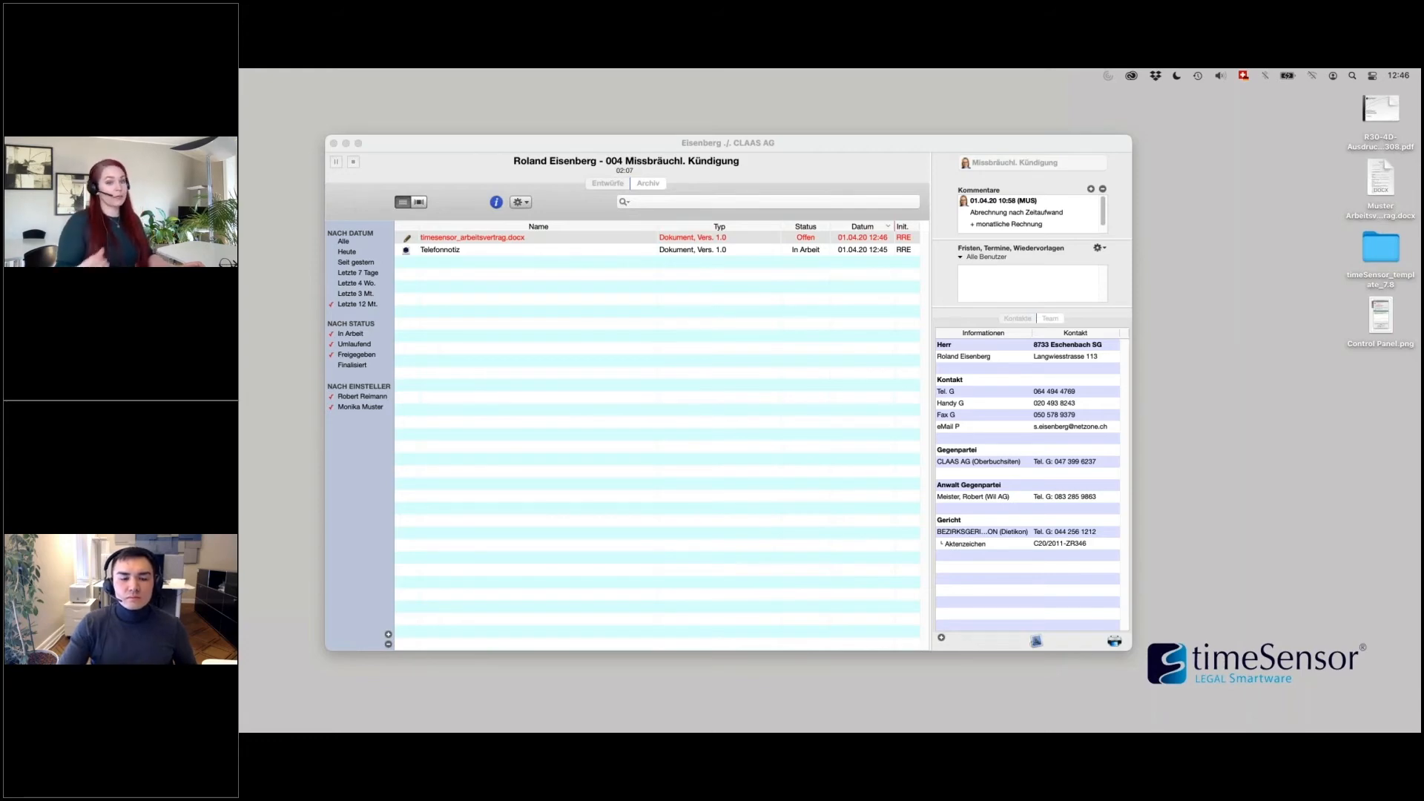
click(749, 360)
key(ctrl+Up)
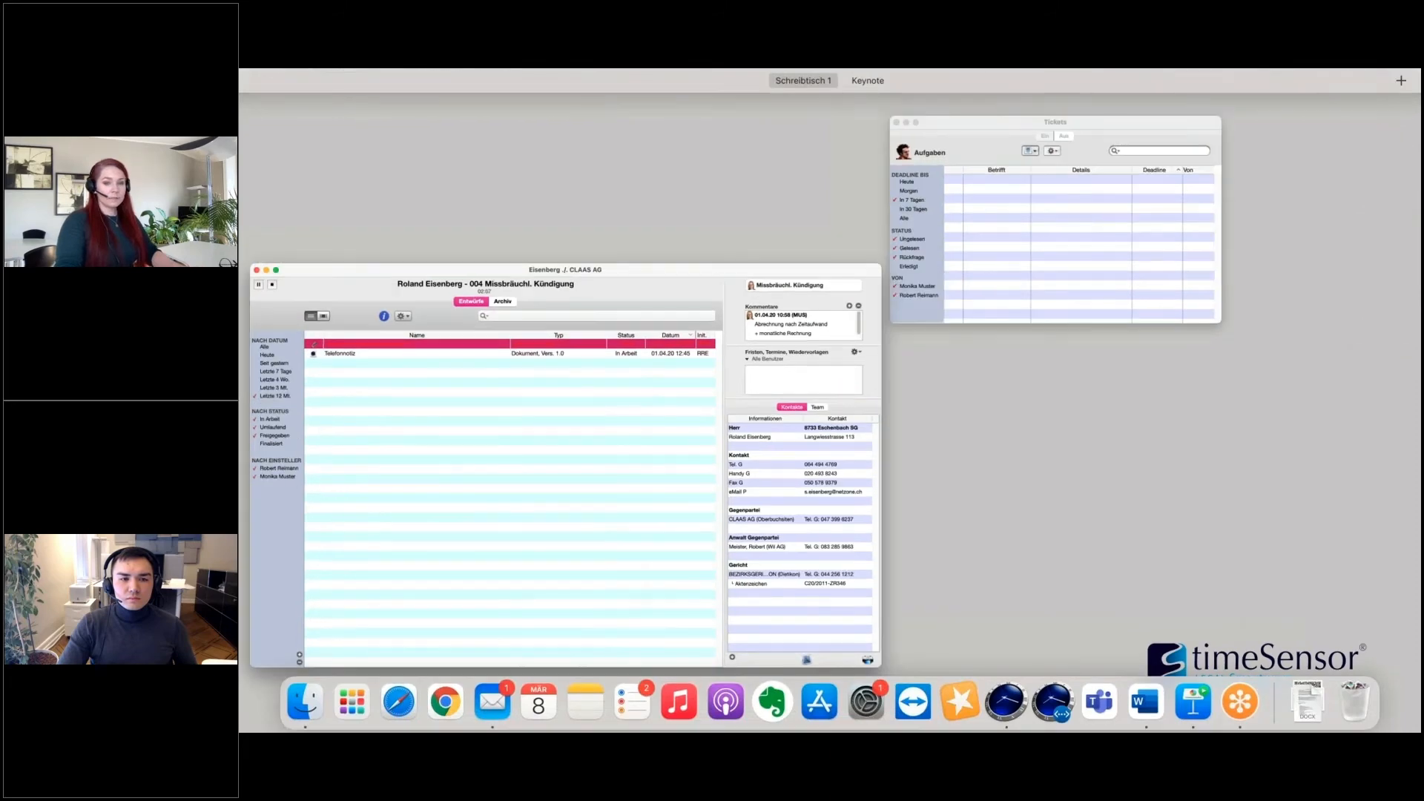
key(ctrl+Up)
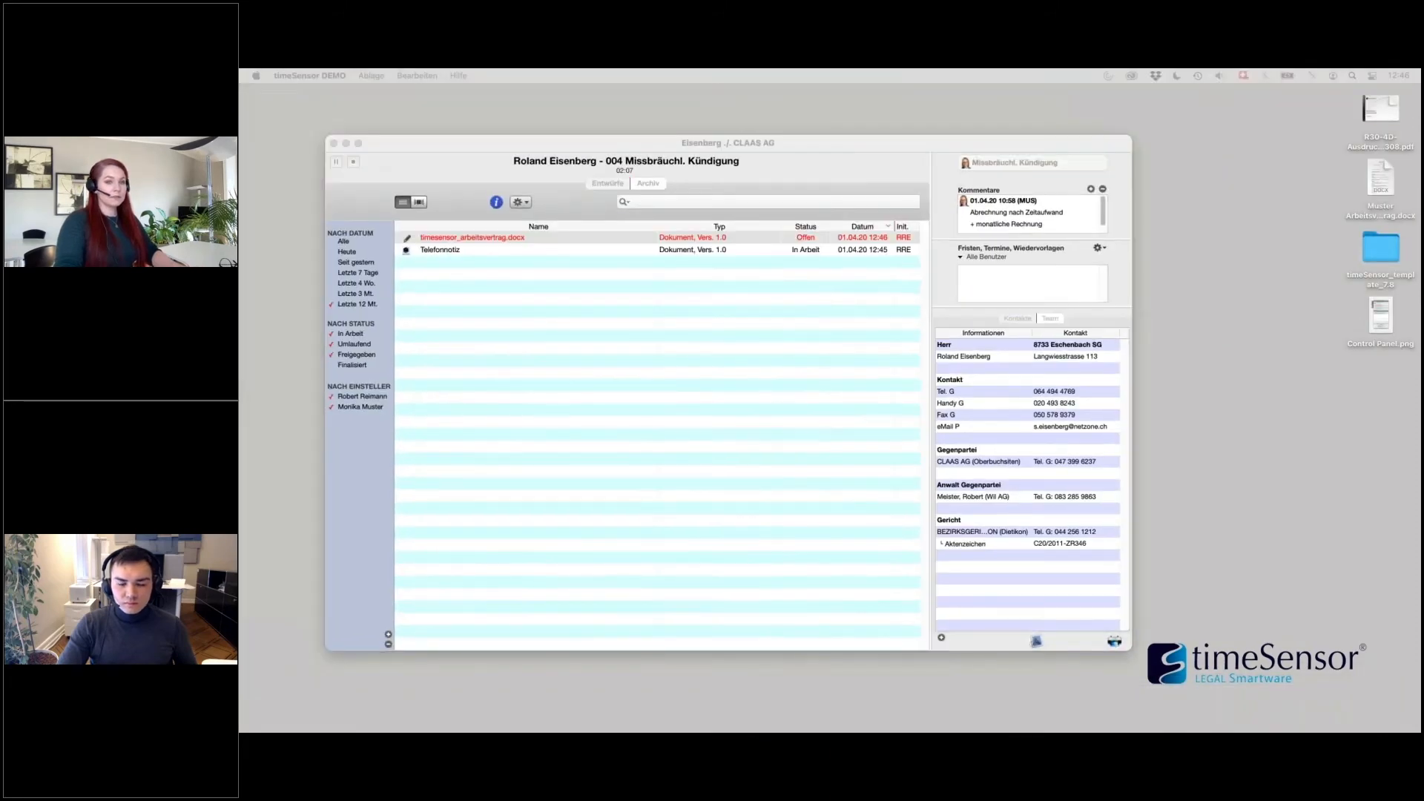
click(772, 400)
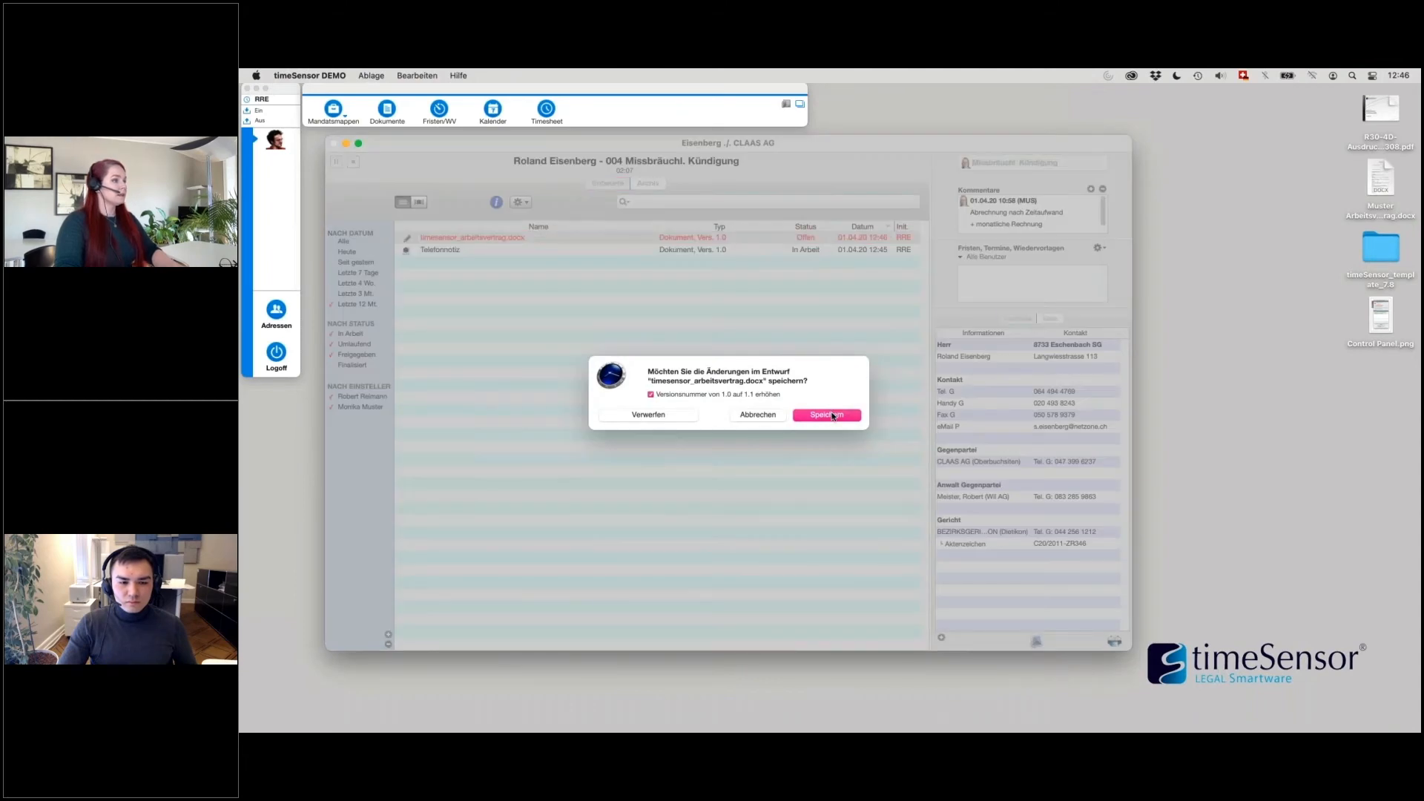
click(833, 414)
Step: Request release of the Arbeitsvertrag draft from the first colleague in the list and start the release process
click(524, 203)
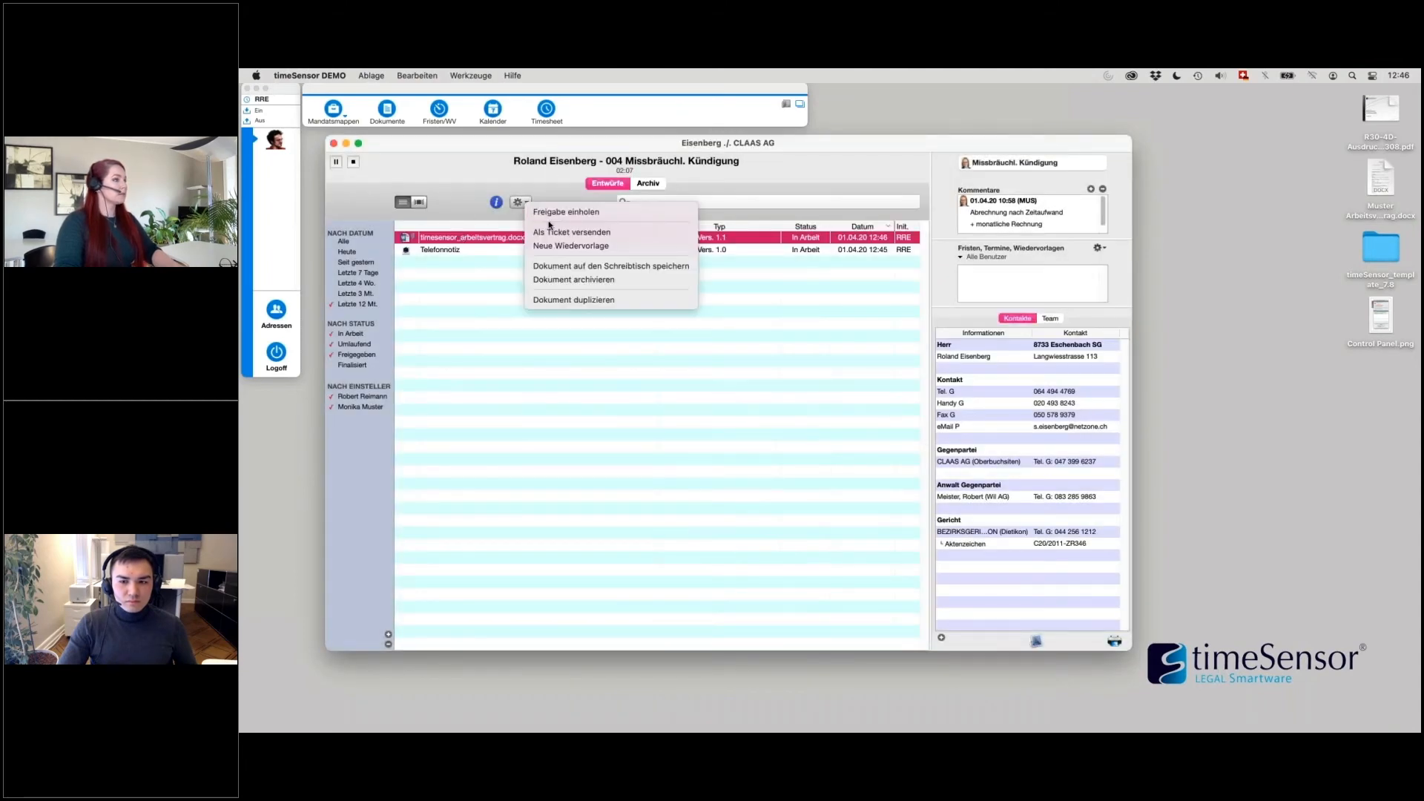
click(552, 213)
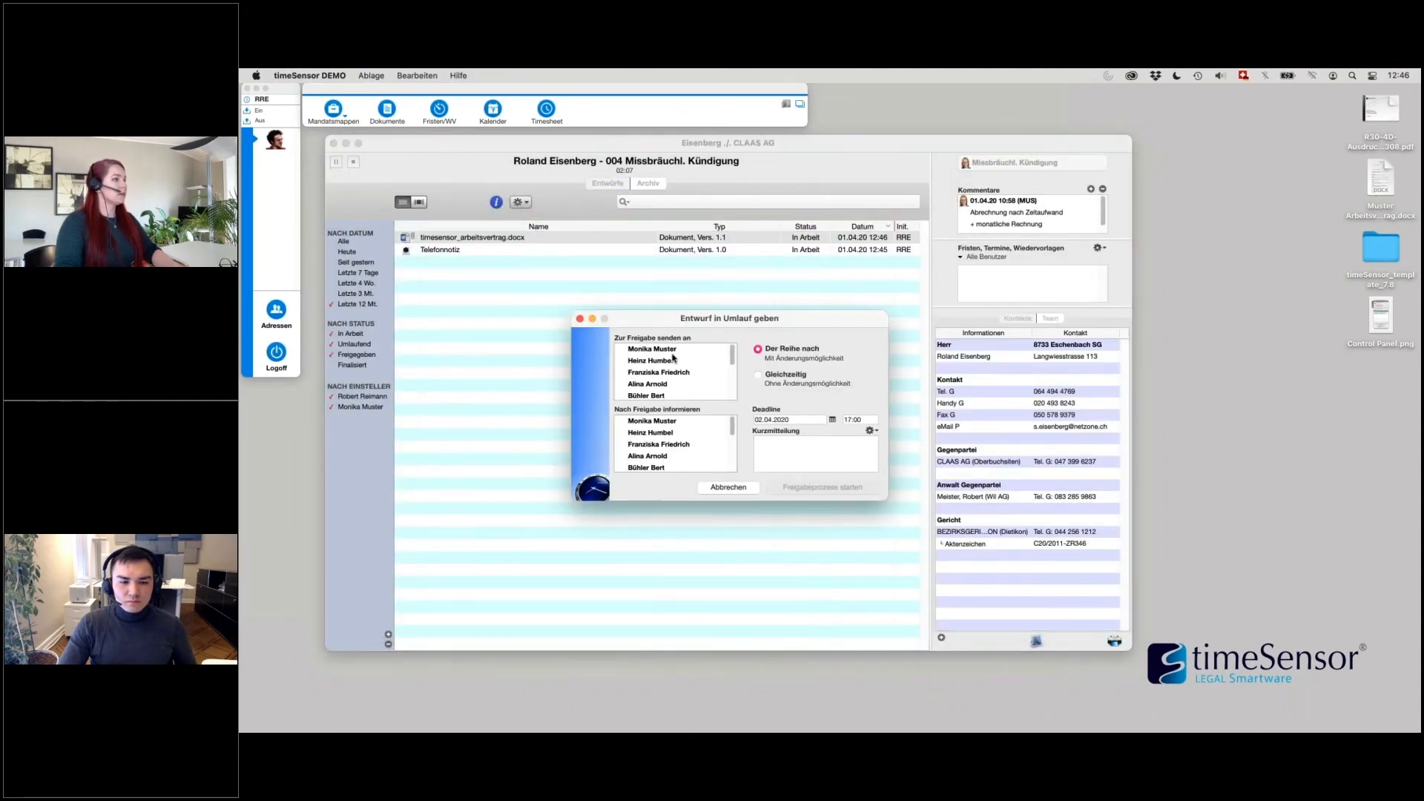
click(673, 350)
click(859, 492)
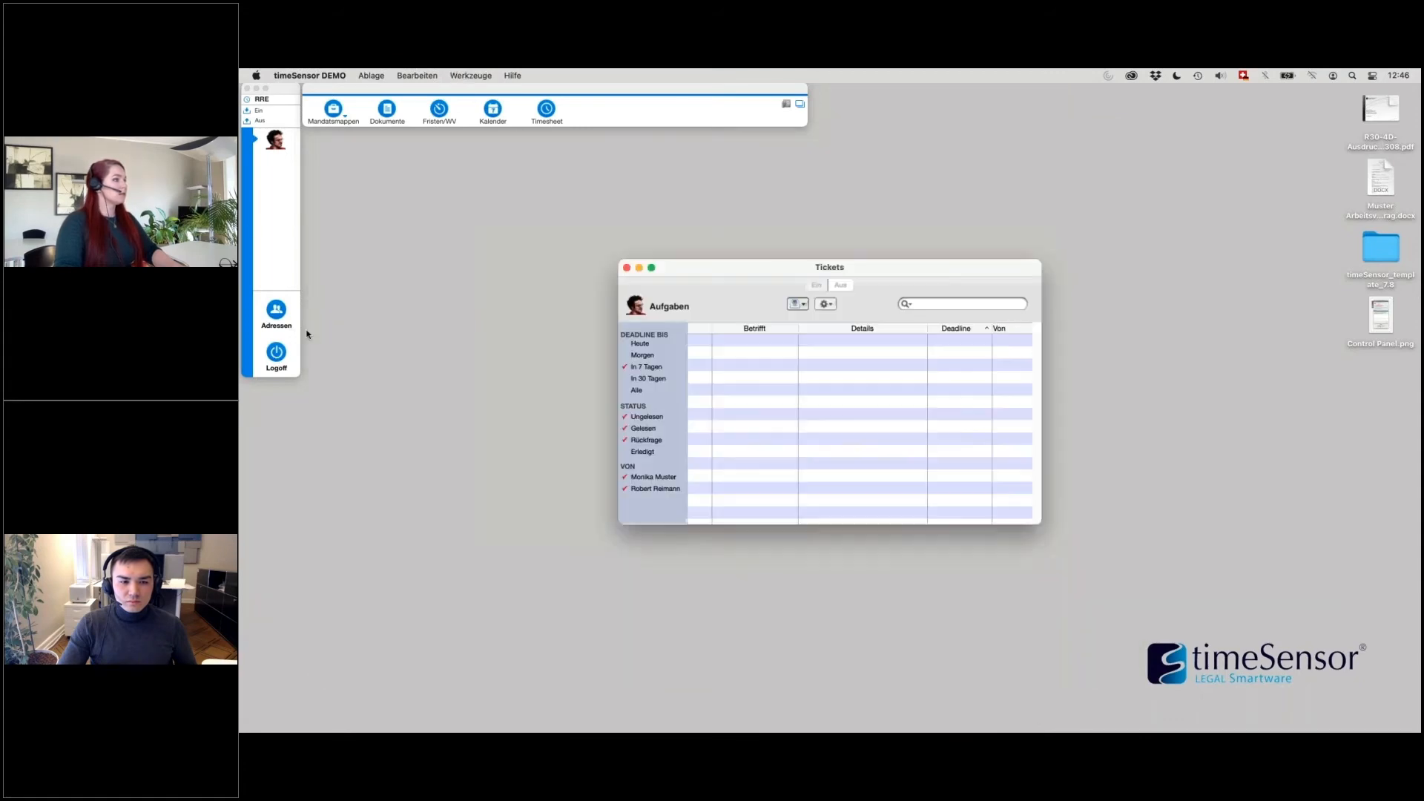
Step: Close the matter window, log off and log in as the colleague who has to release the draft
click(334, 143)
click(280, 363)
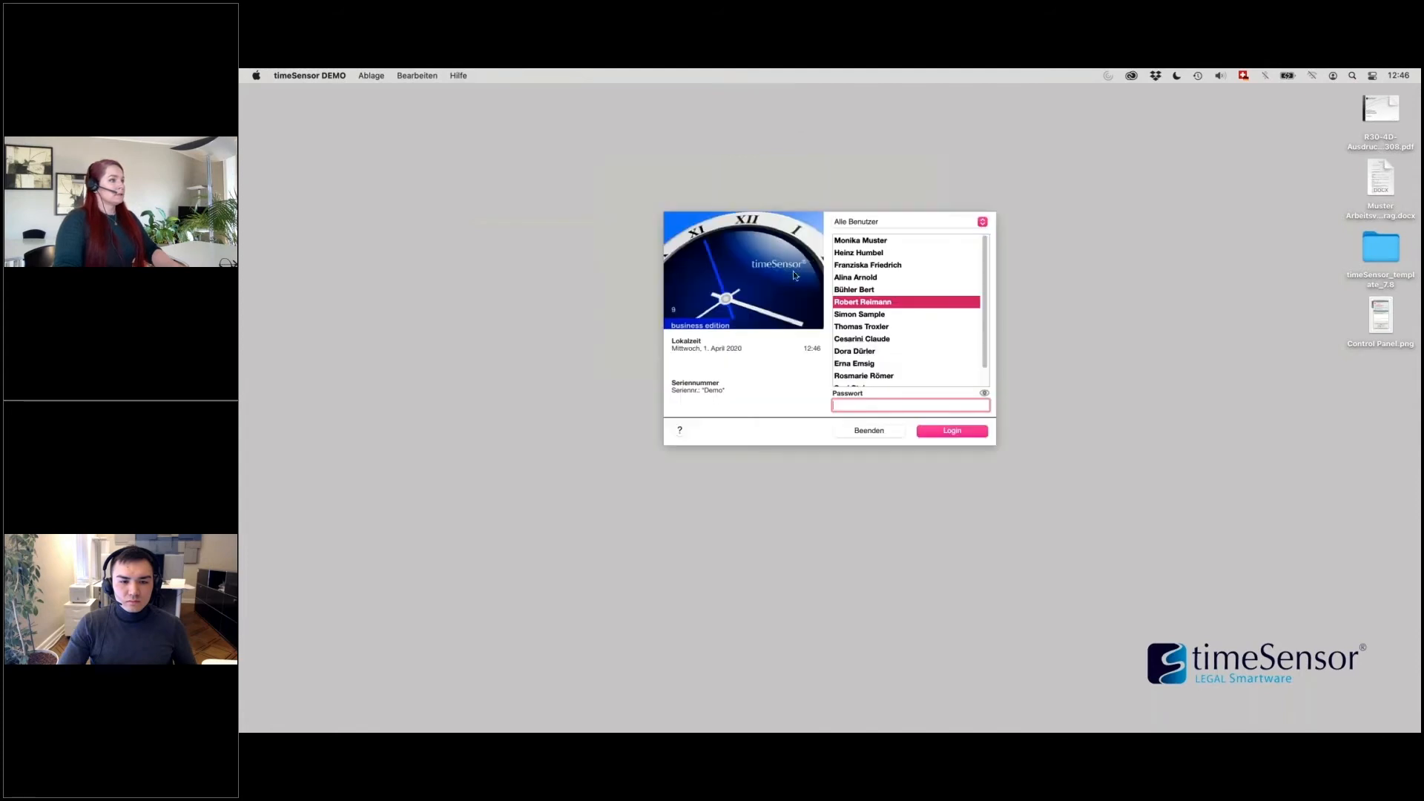
click(890, 241)
click(946, 429)
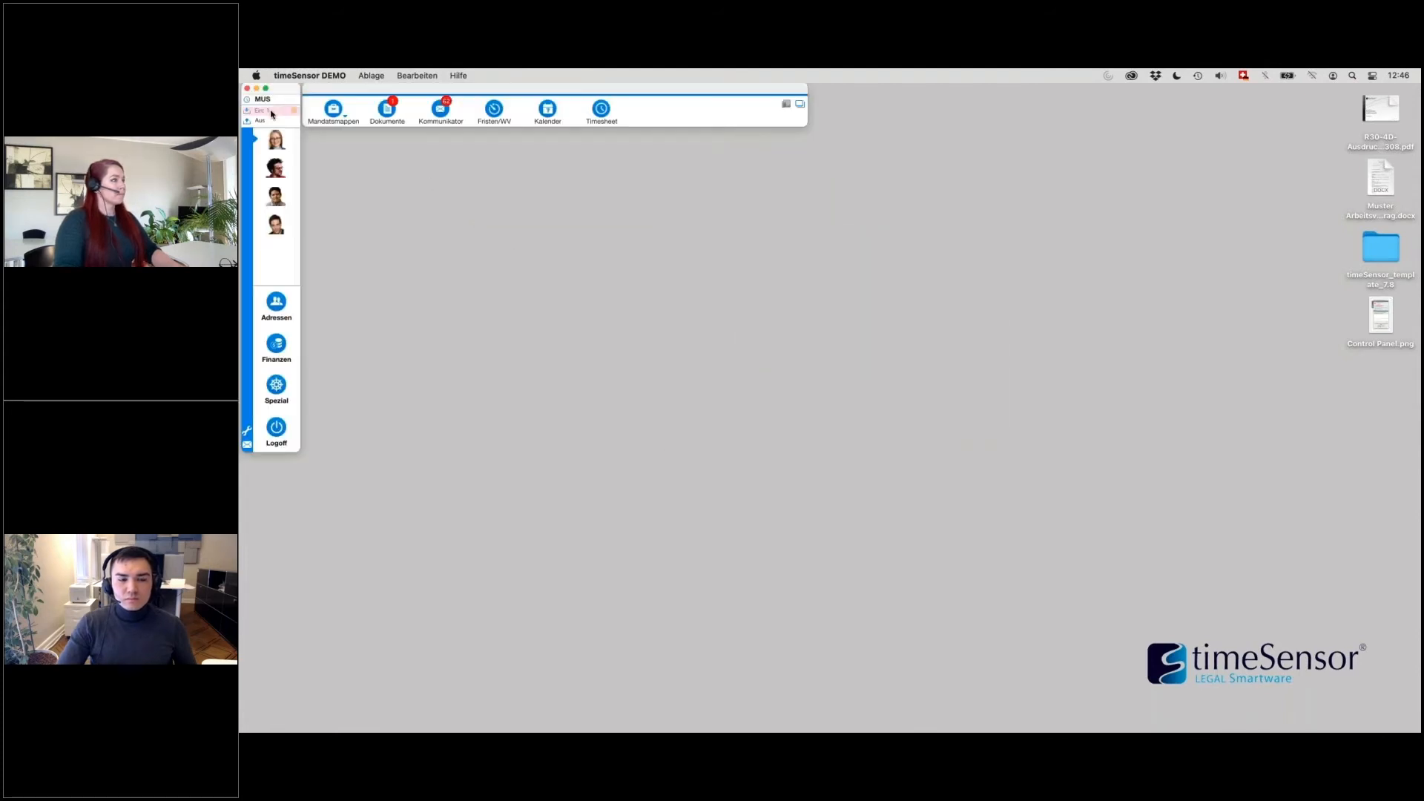
Step: Open the incoming Bitte freigeben ticket, open its attached Arbeitsvertrag in Word for review and close the document
double_click(755, 379)
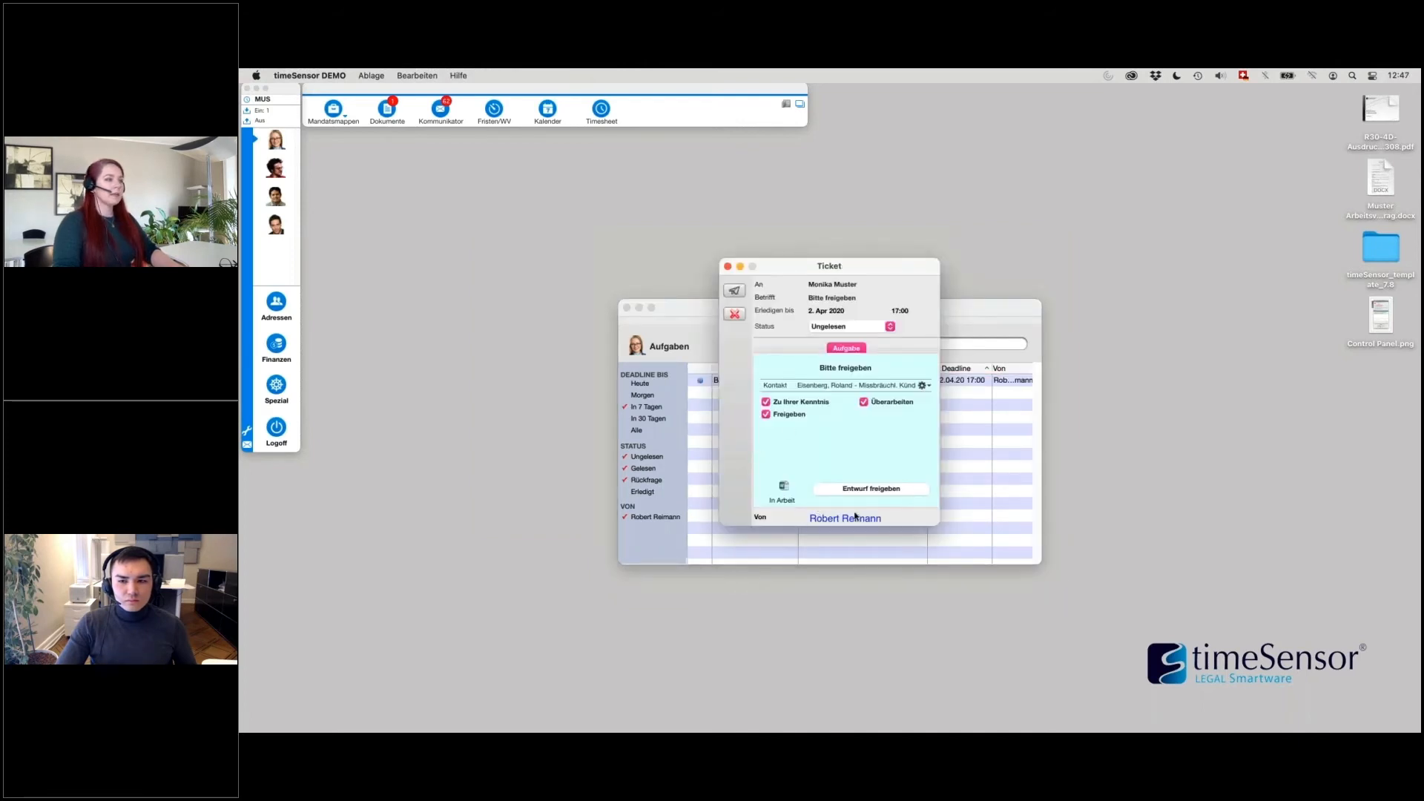
click(785, 488)
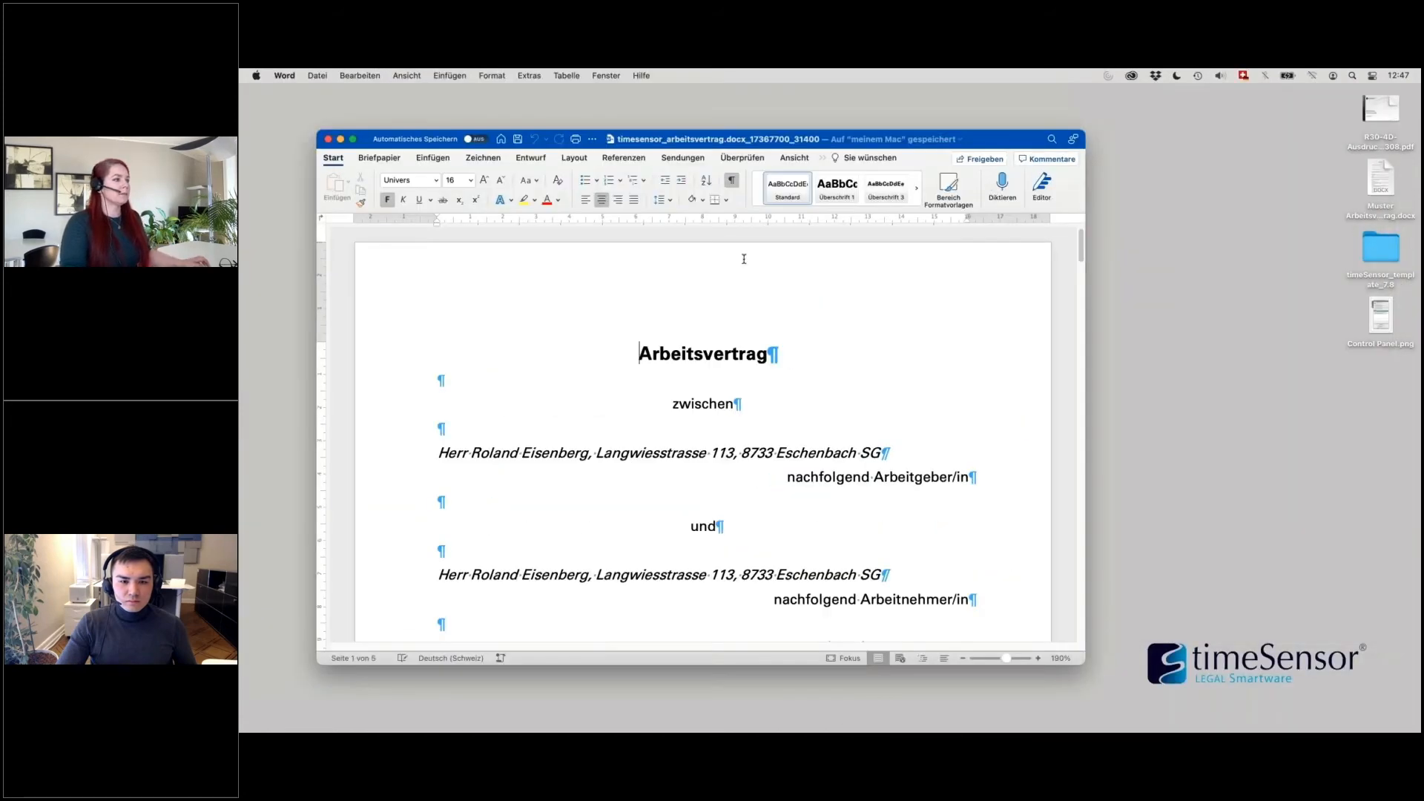
click(329, 140)
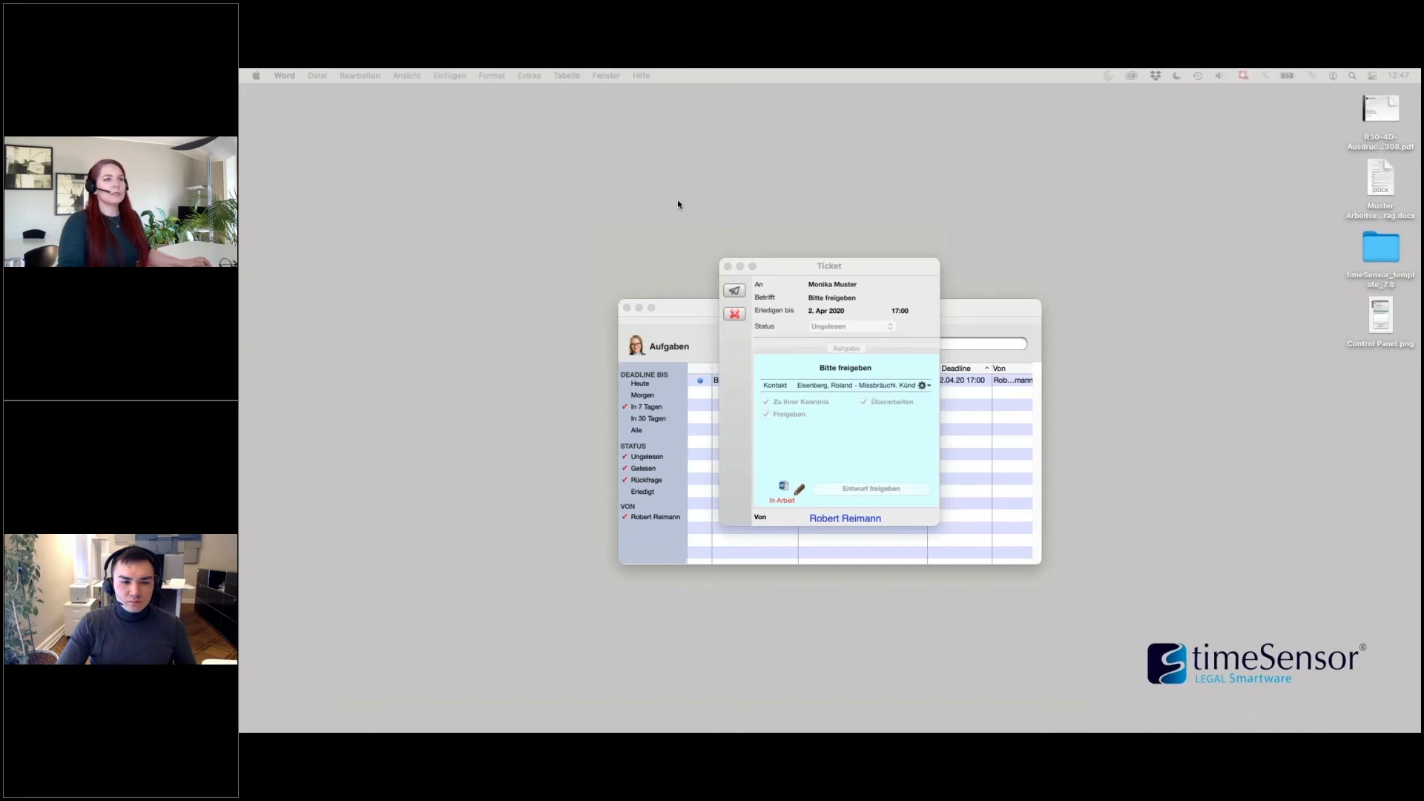
Step: Save the reviewed Arbeitsvertrag from the ticket as version 1.2 and release the draft
click(876, 271)
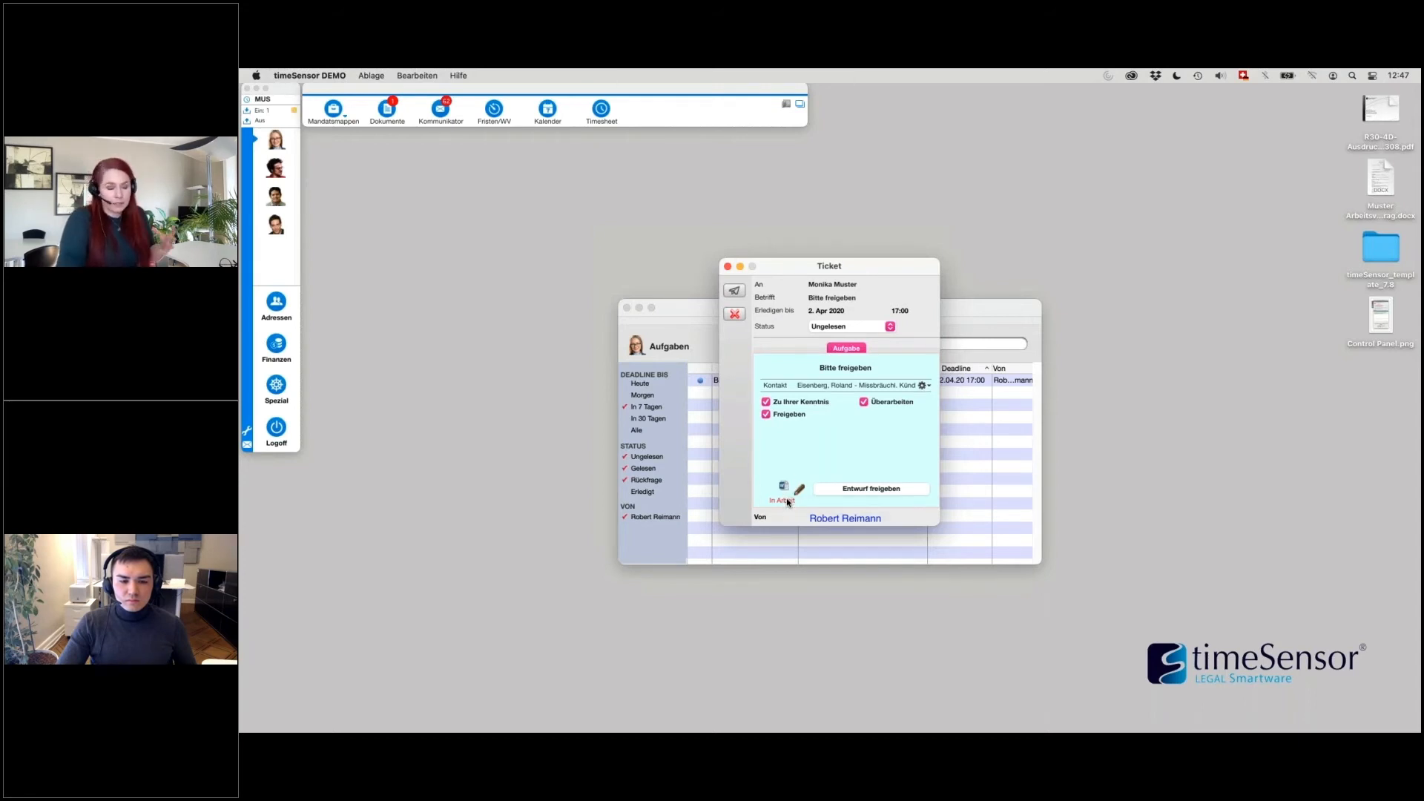
click(787, 497)
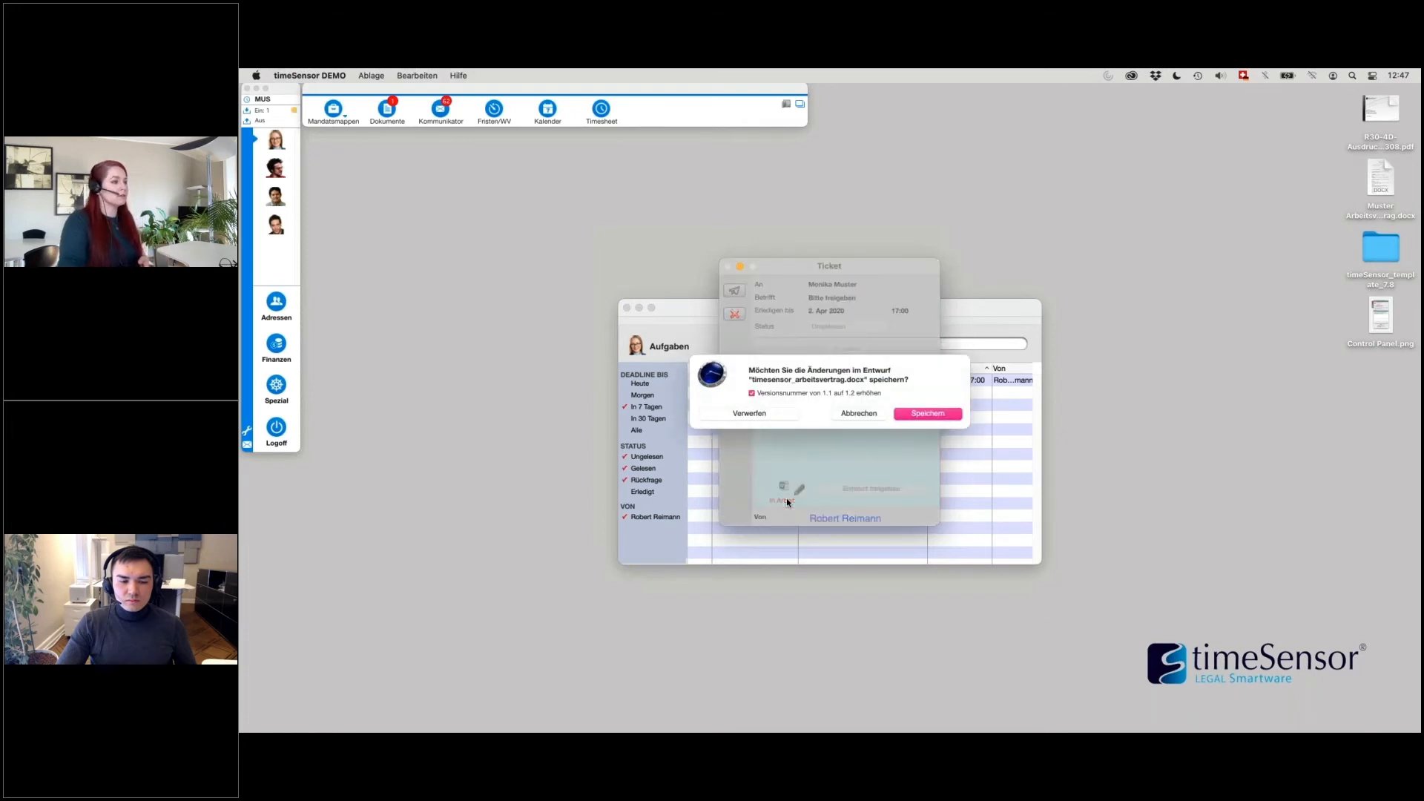
click(947, 414)
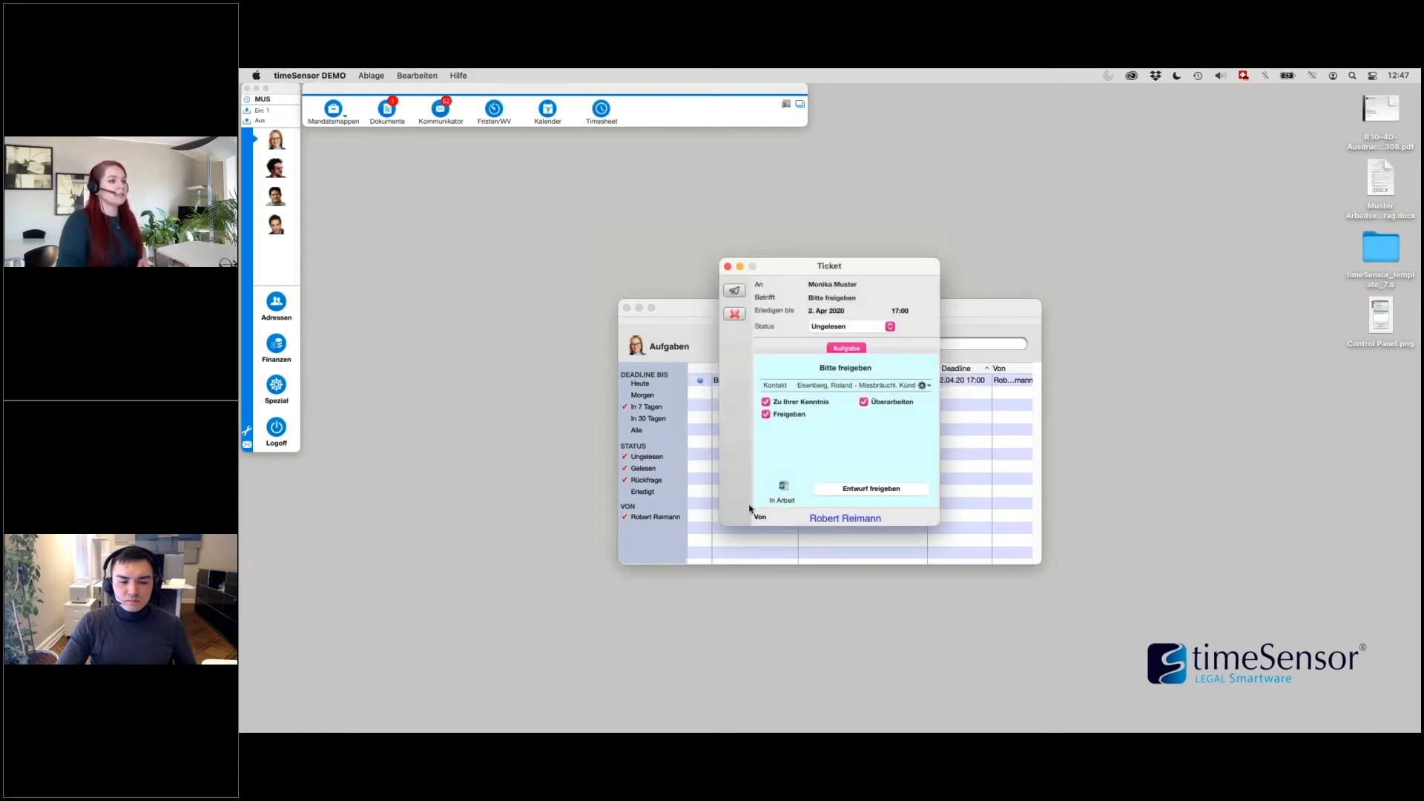
click(865, 490)
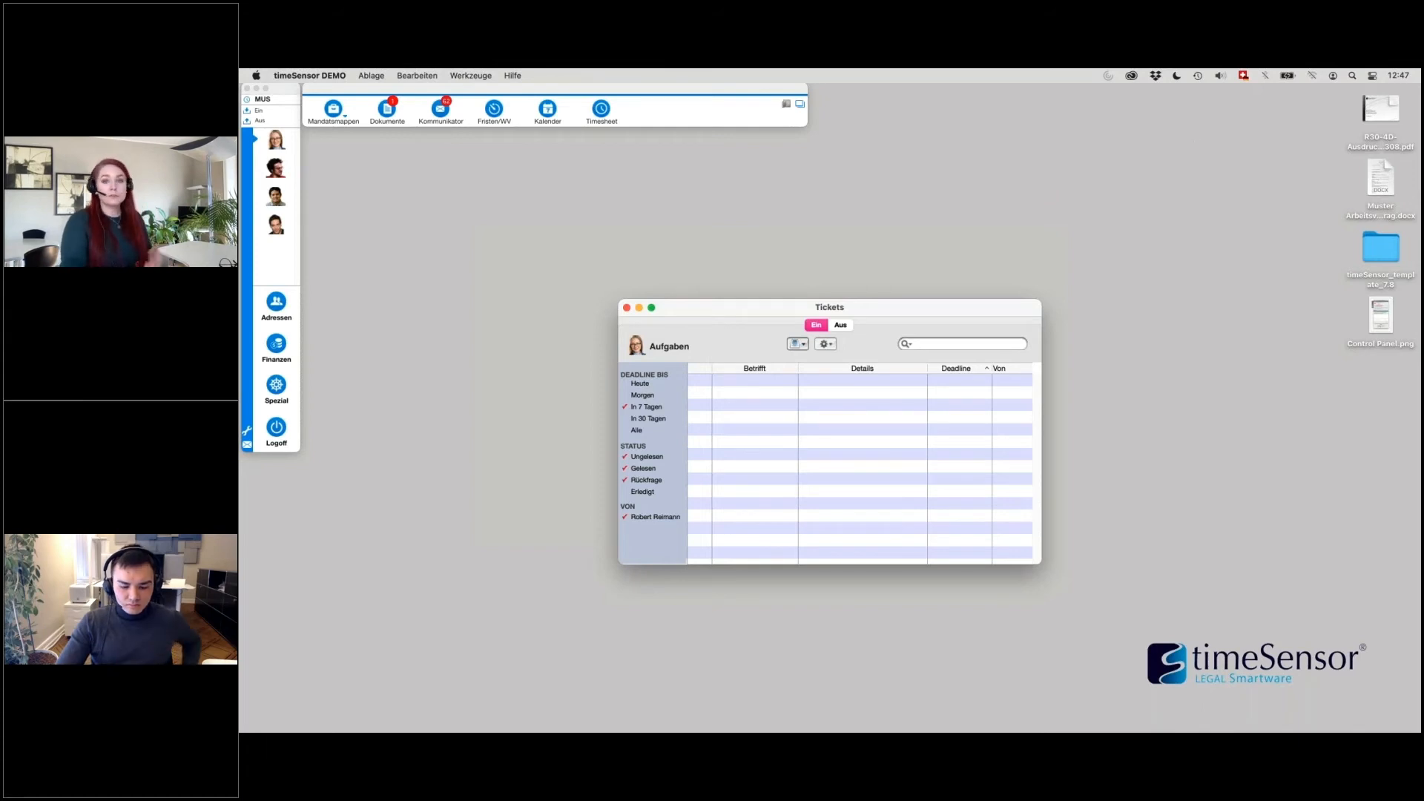
Step: Put away the ticket list, log off and log back in as the lawyer who requested the release
key(super+Tab)
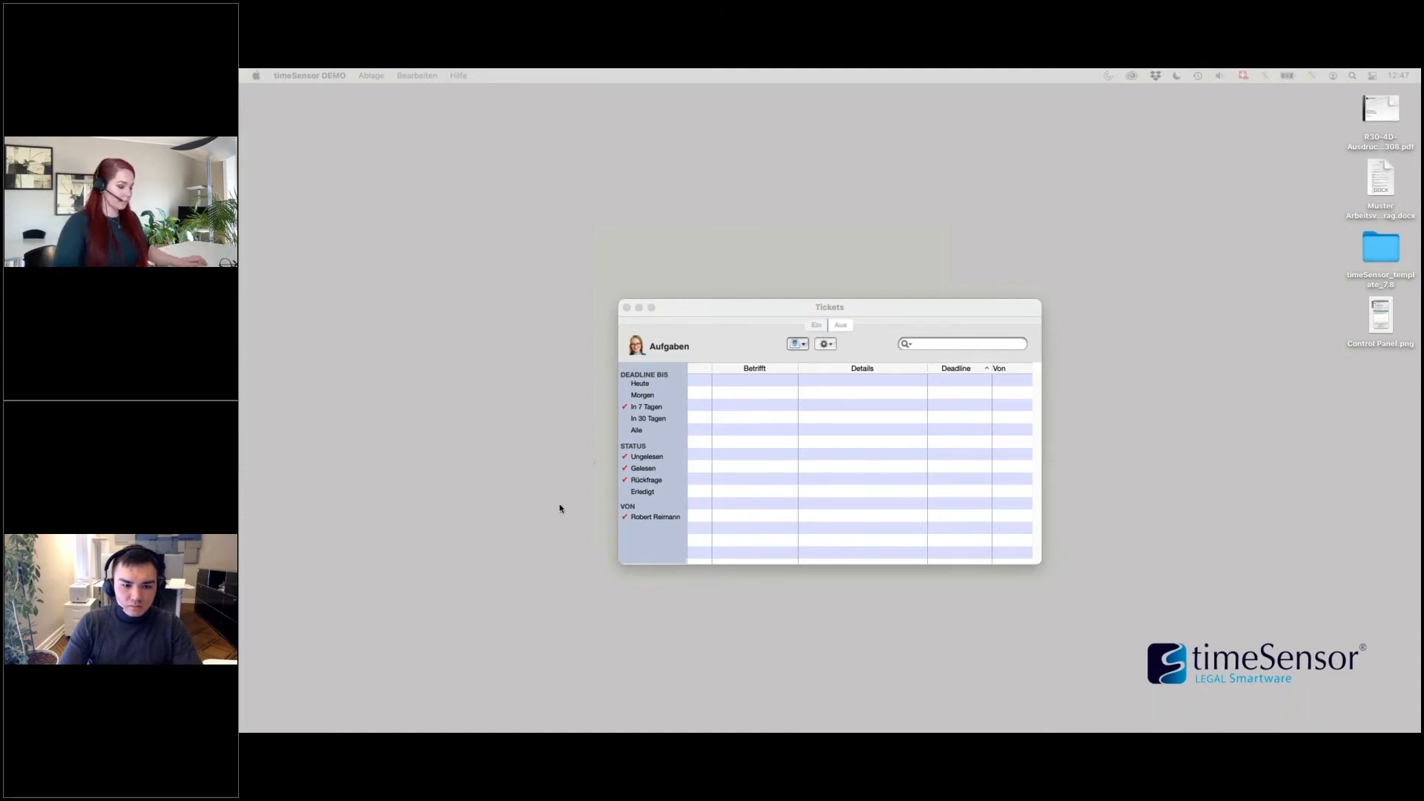
click(910, 448)
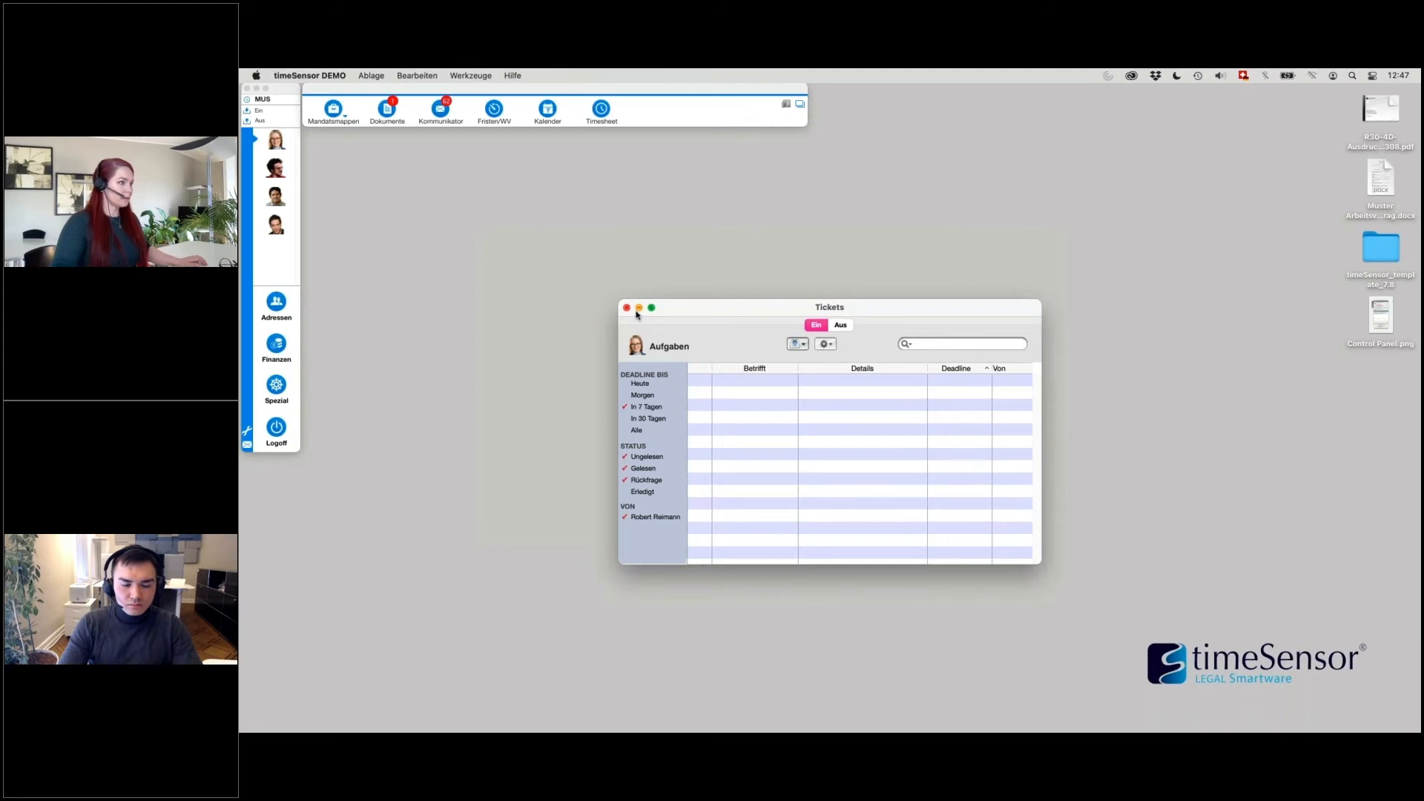
click(637, 309)
click(276, 427)
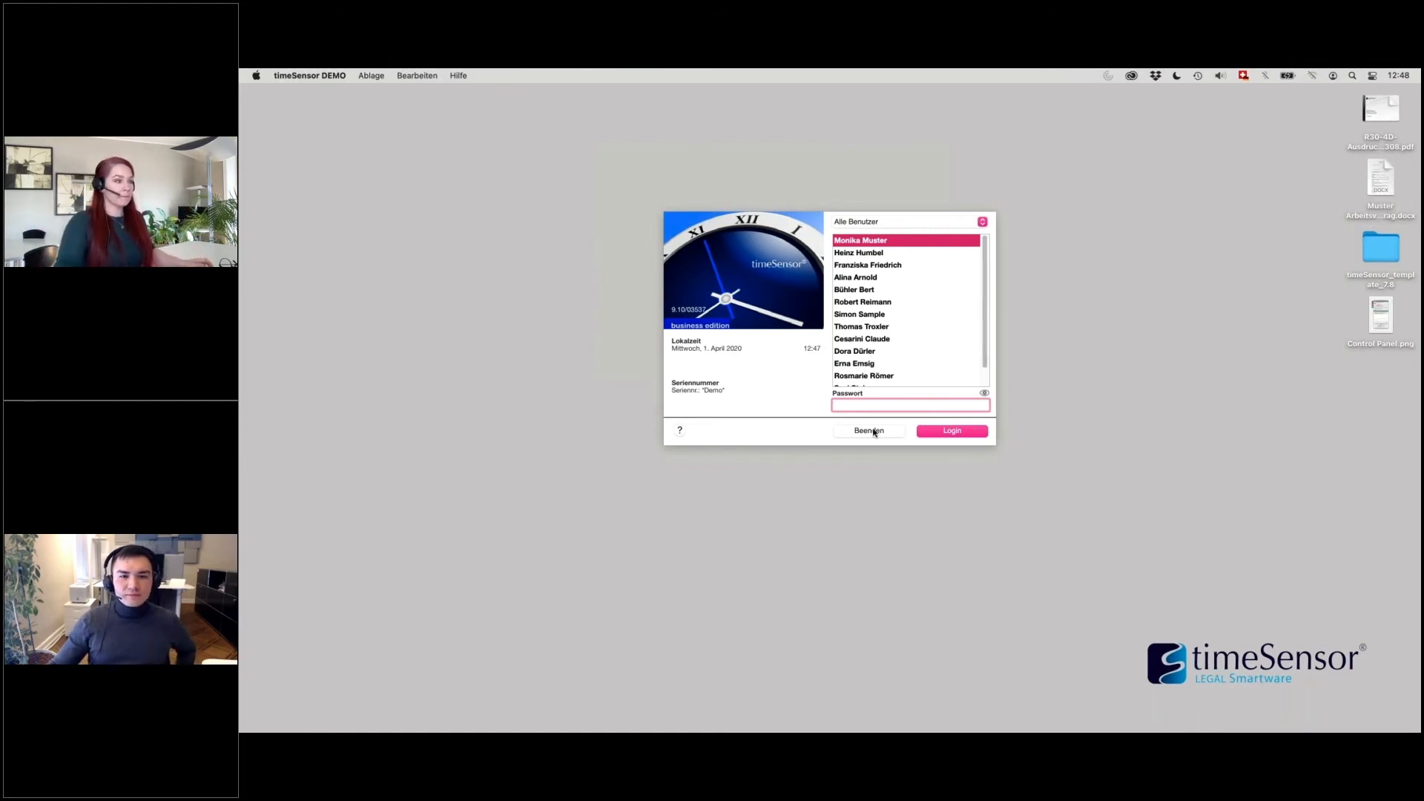
click(864, 305)
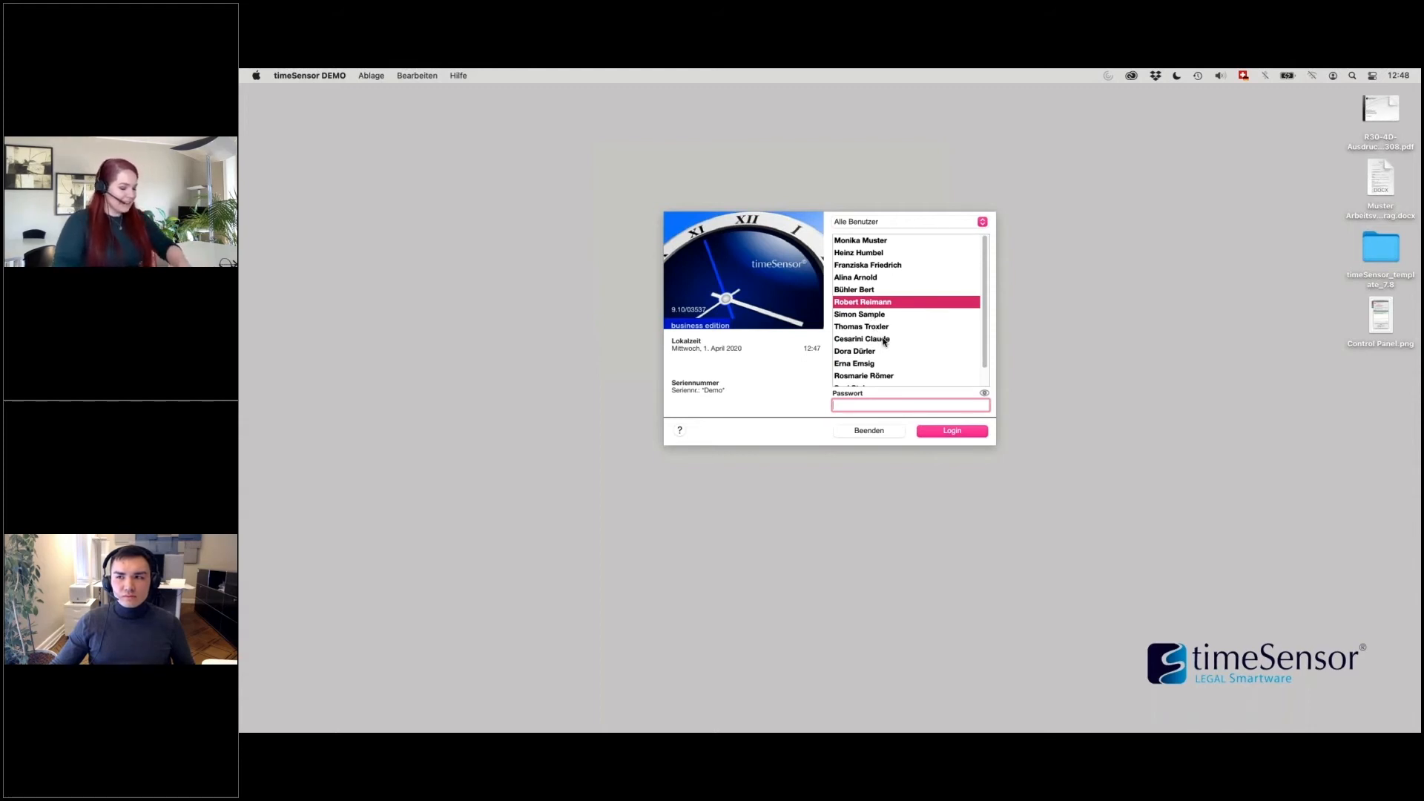
click(952, 431)
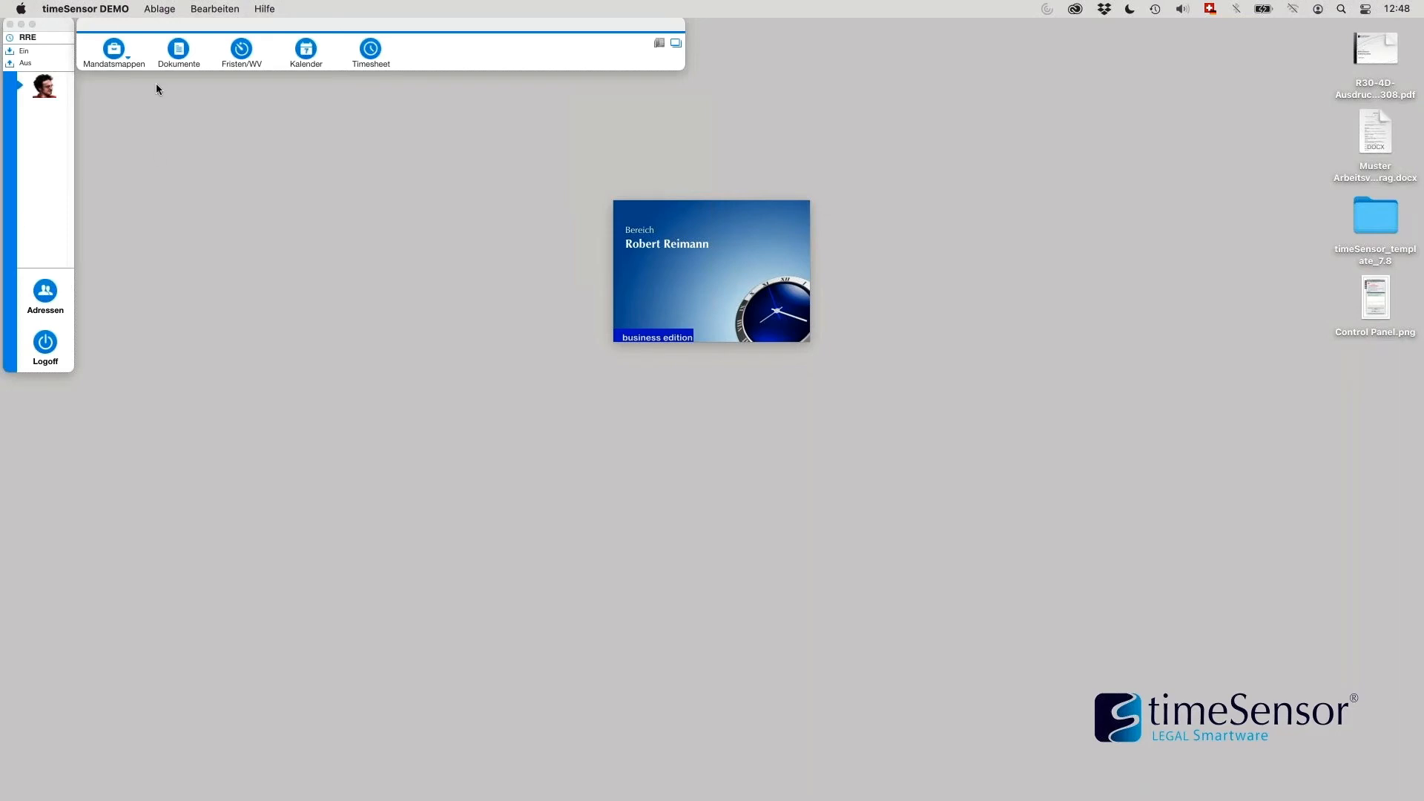
Step: Find the matter folder by Unser Zeichen 004 and open it
click(119, 46)
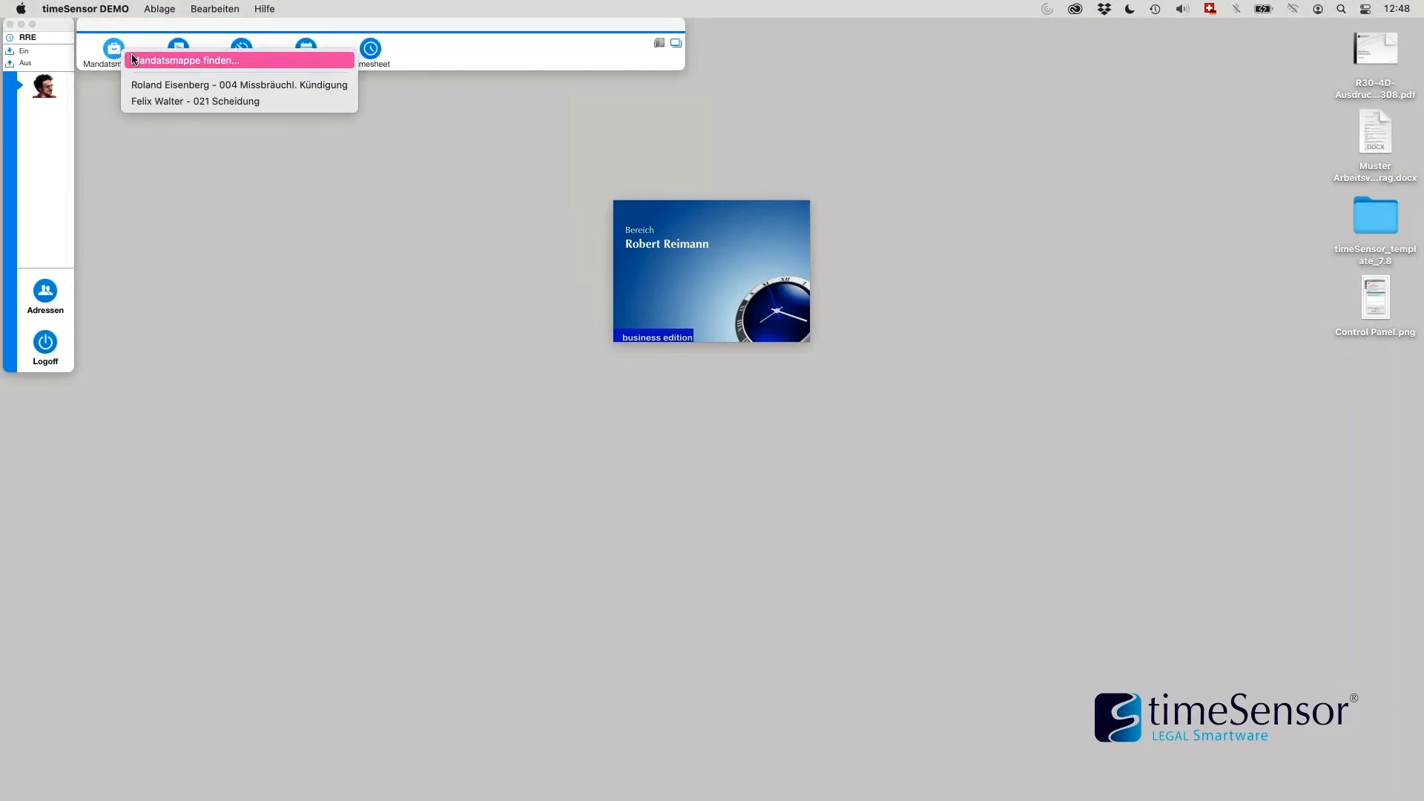
click(134, 59)
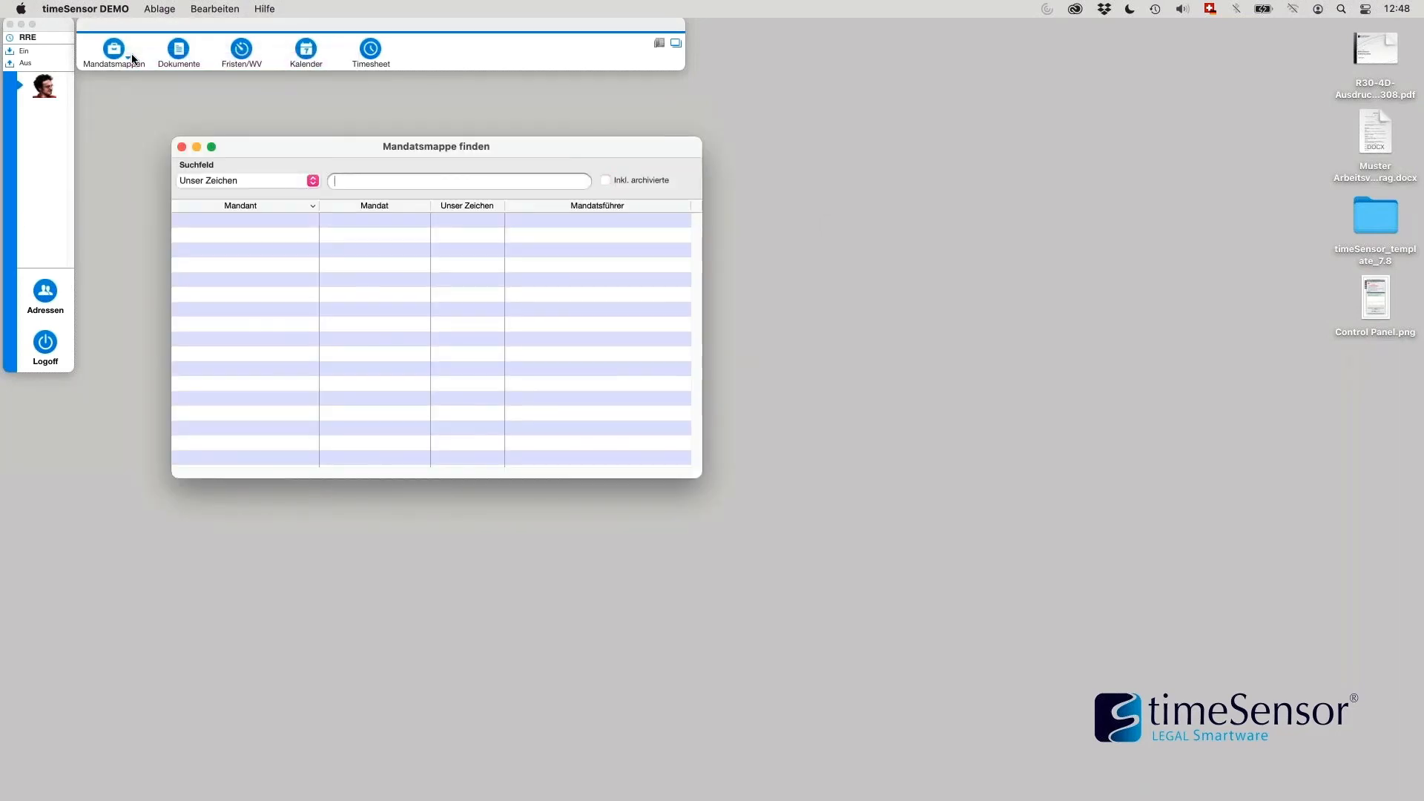
text(004)
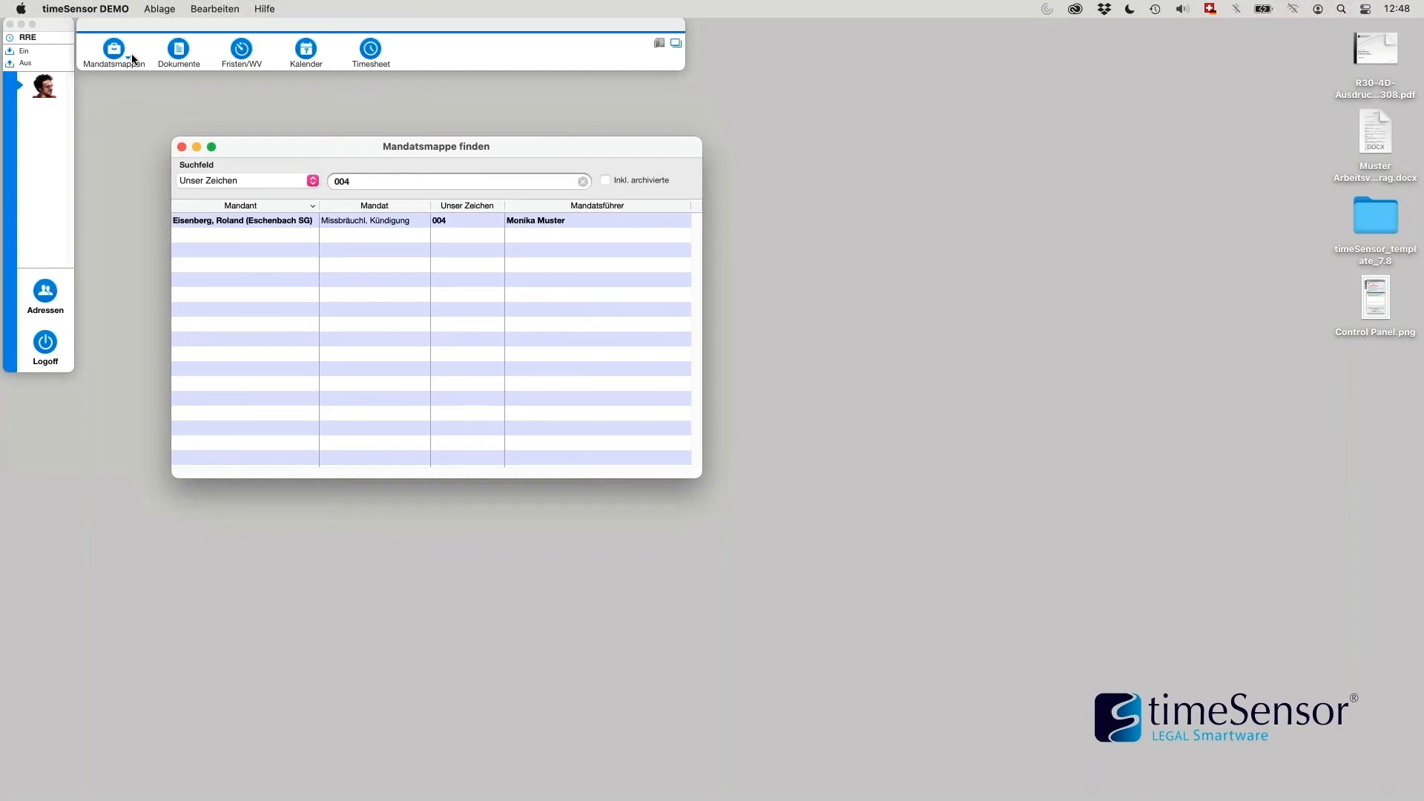
double_click(346, 221)
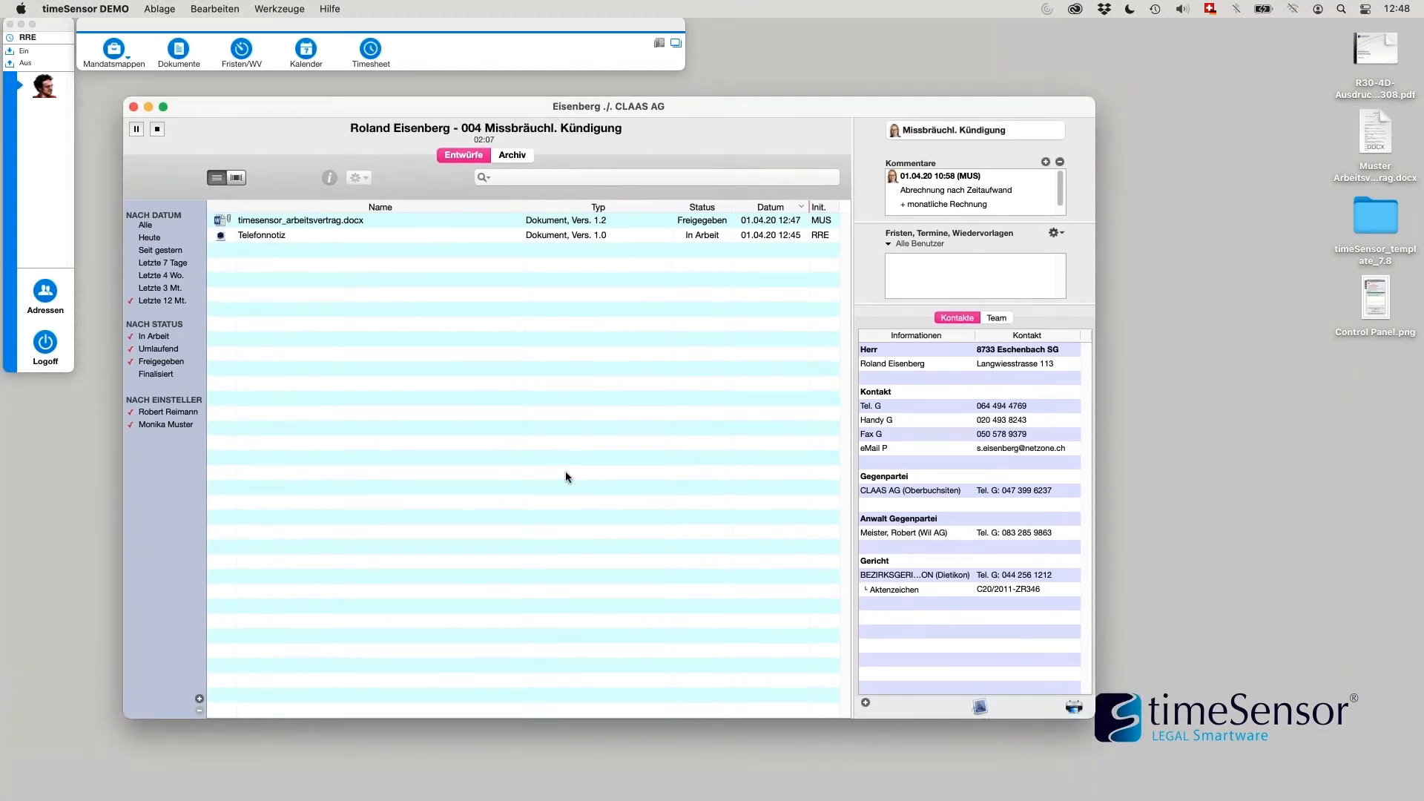
Step: Create a new draft in matter 004 from the Klageschrift template and look through its prefilled text
click(1075, 707)
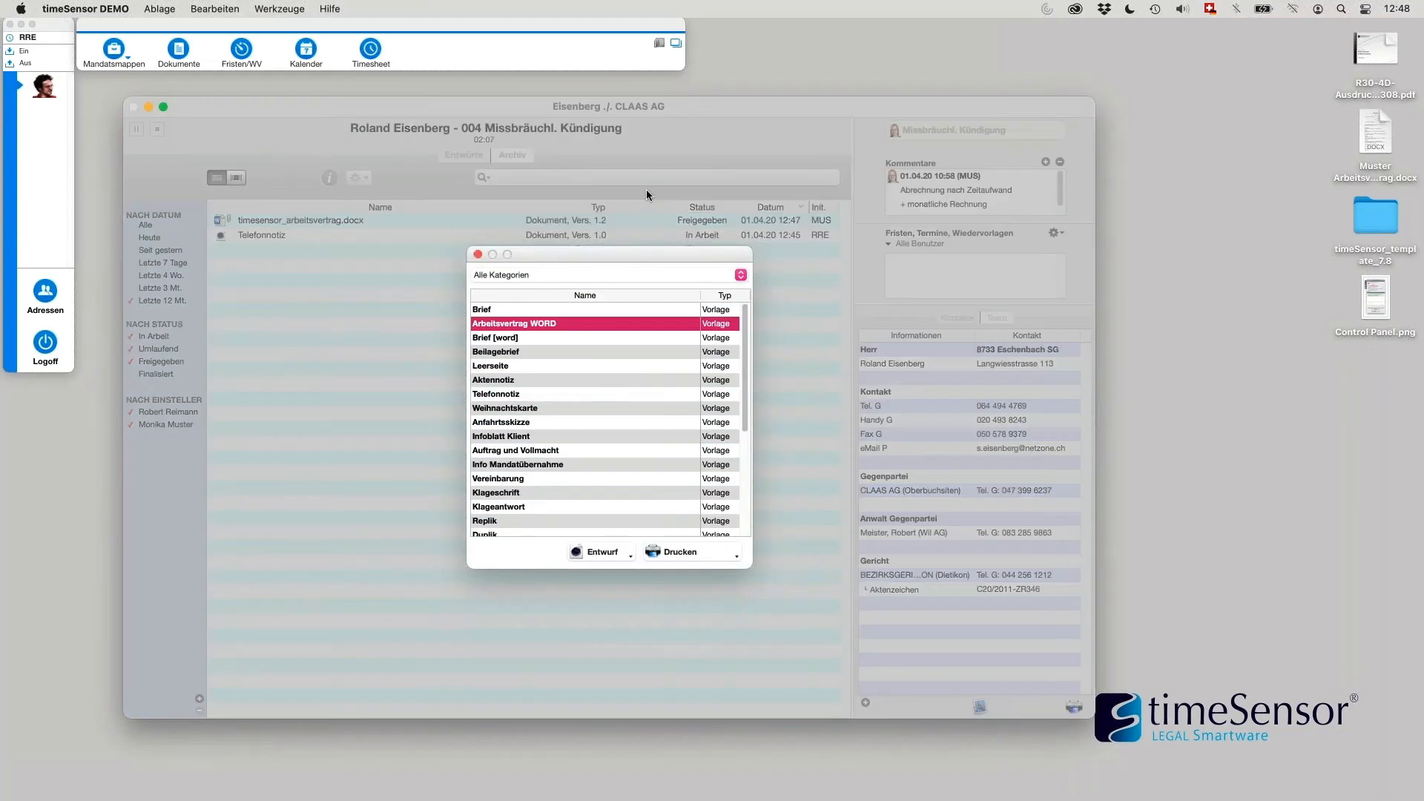
click(534, 493)
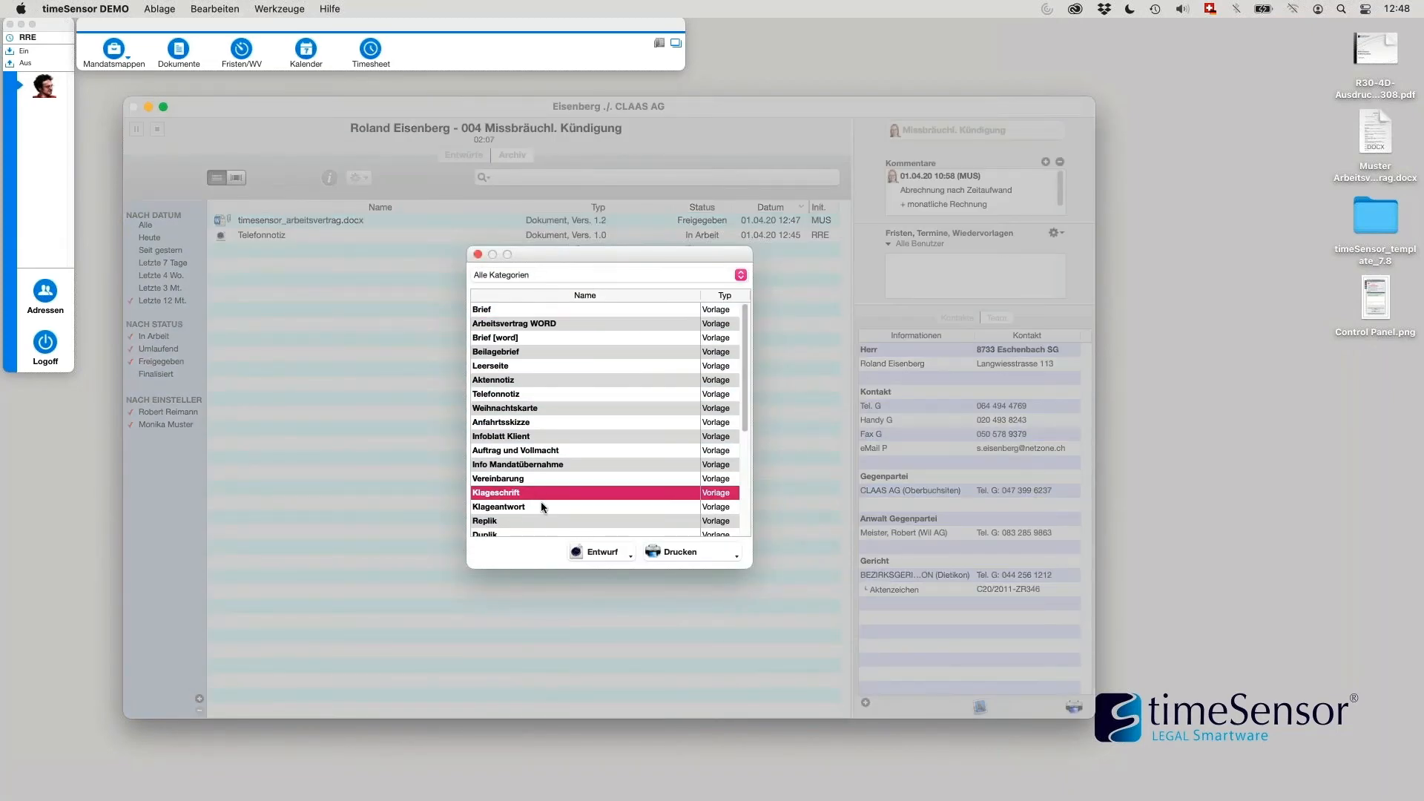
click(602, 553)
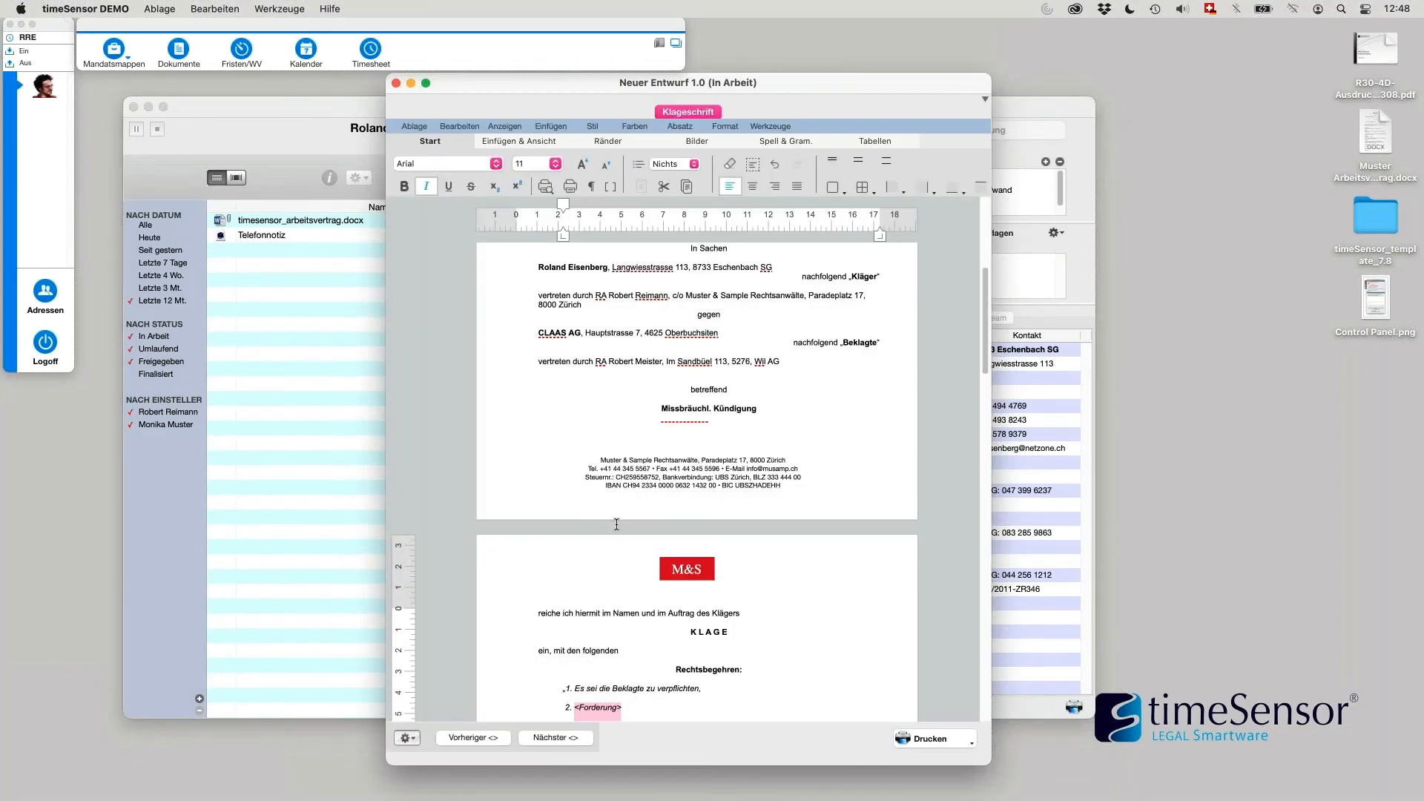
scroll(760, 486, up, 5)
scroll(759, 486, down, 20)
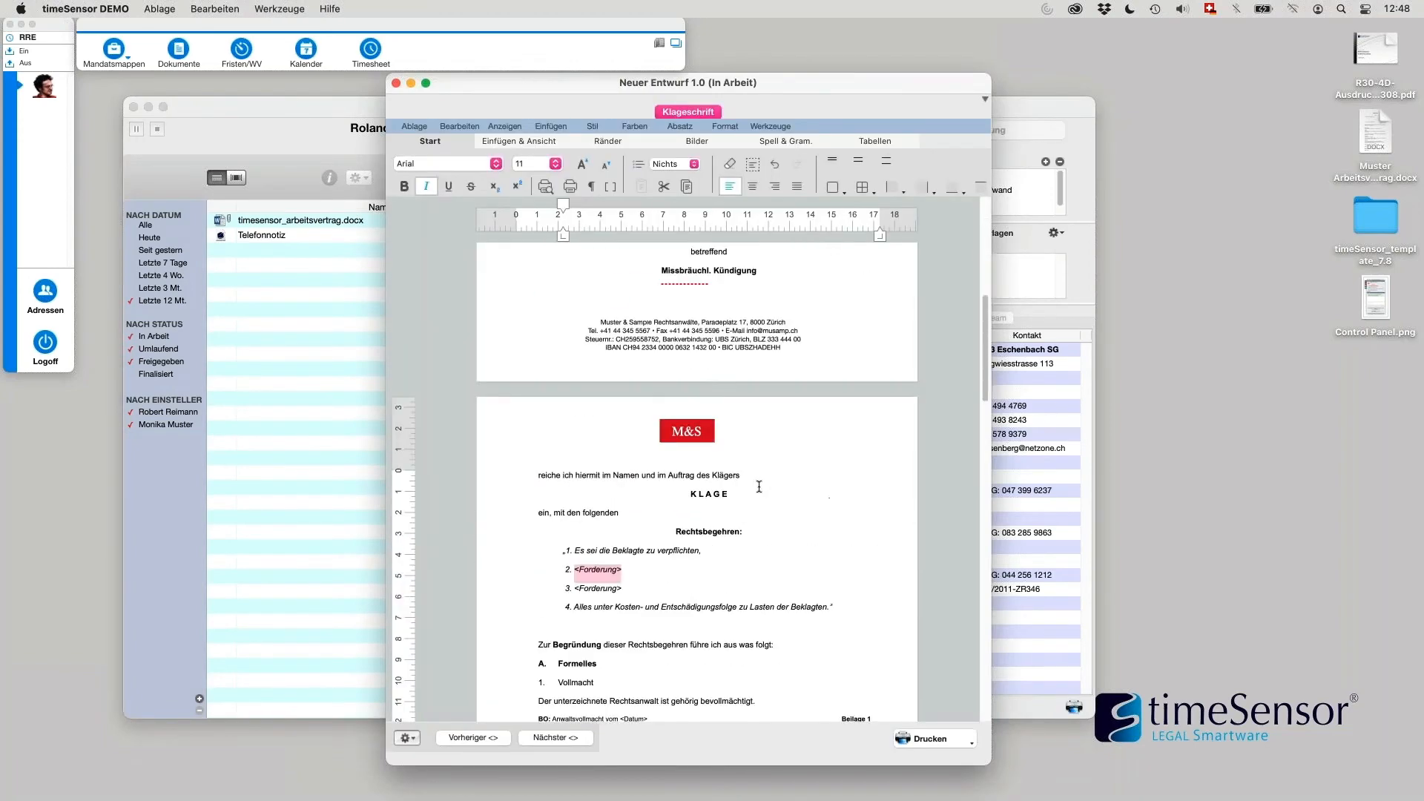
scroll(759, 487, up, 20)
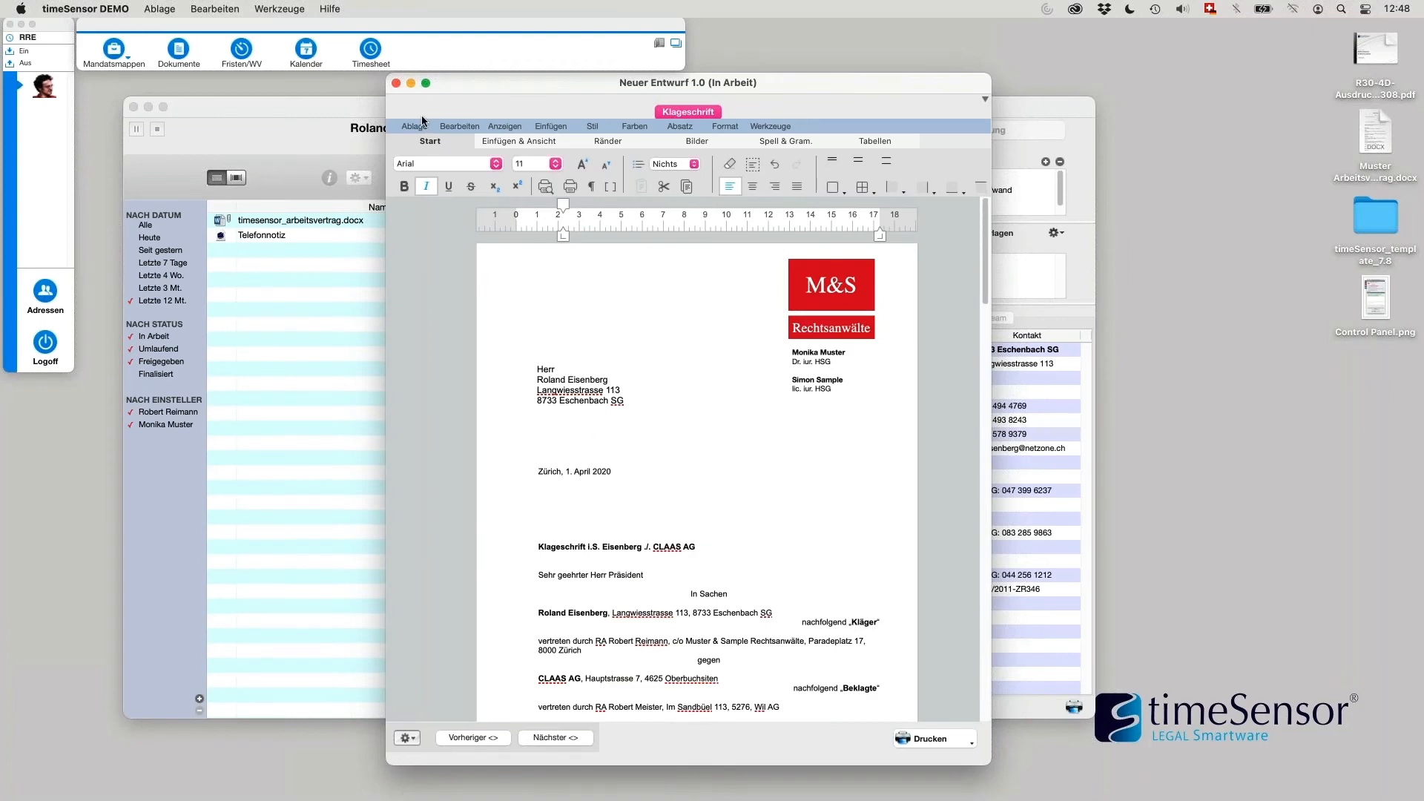
Step: Close the new draft and save it in the matter under the name Klageschrift
click(395, 83)
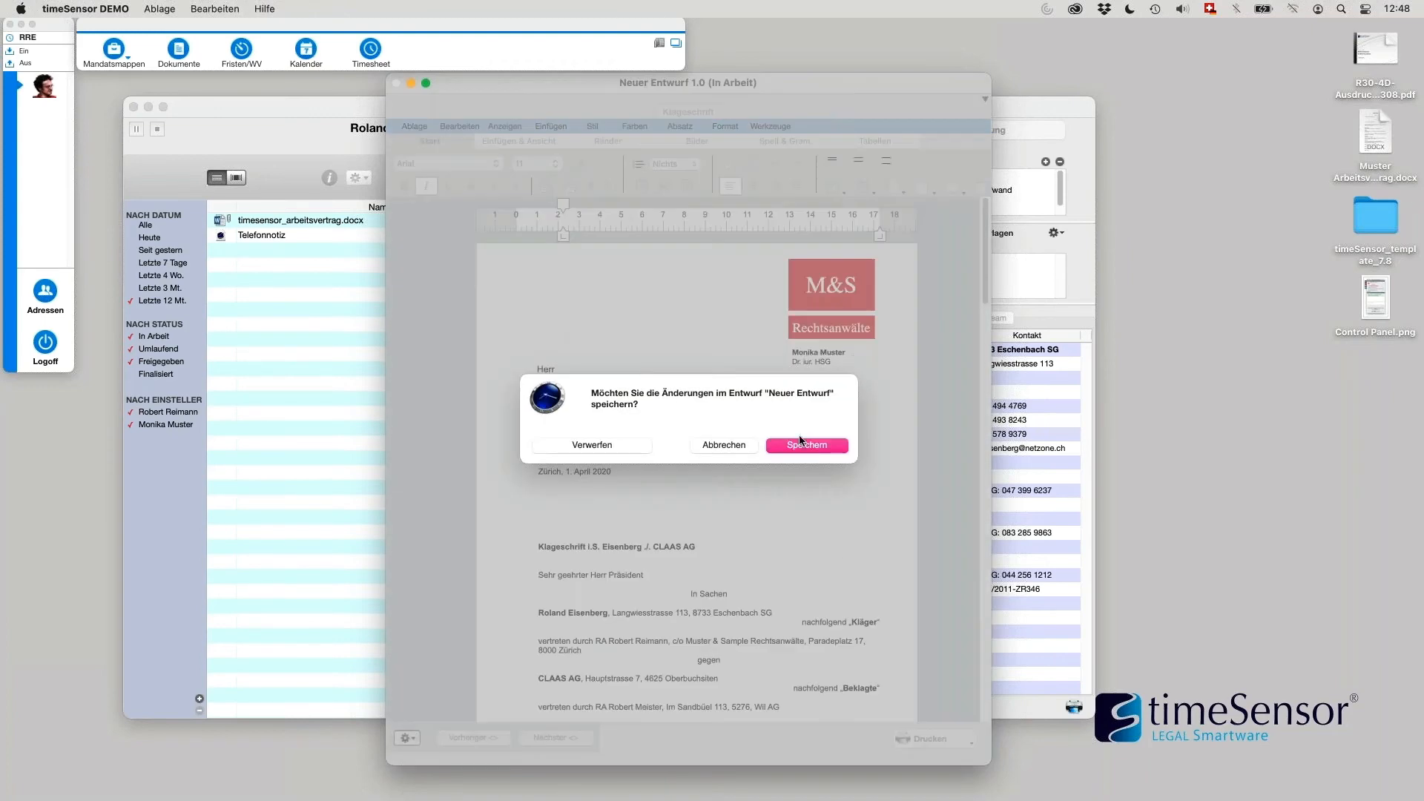
click(800, 442)
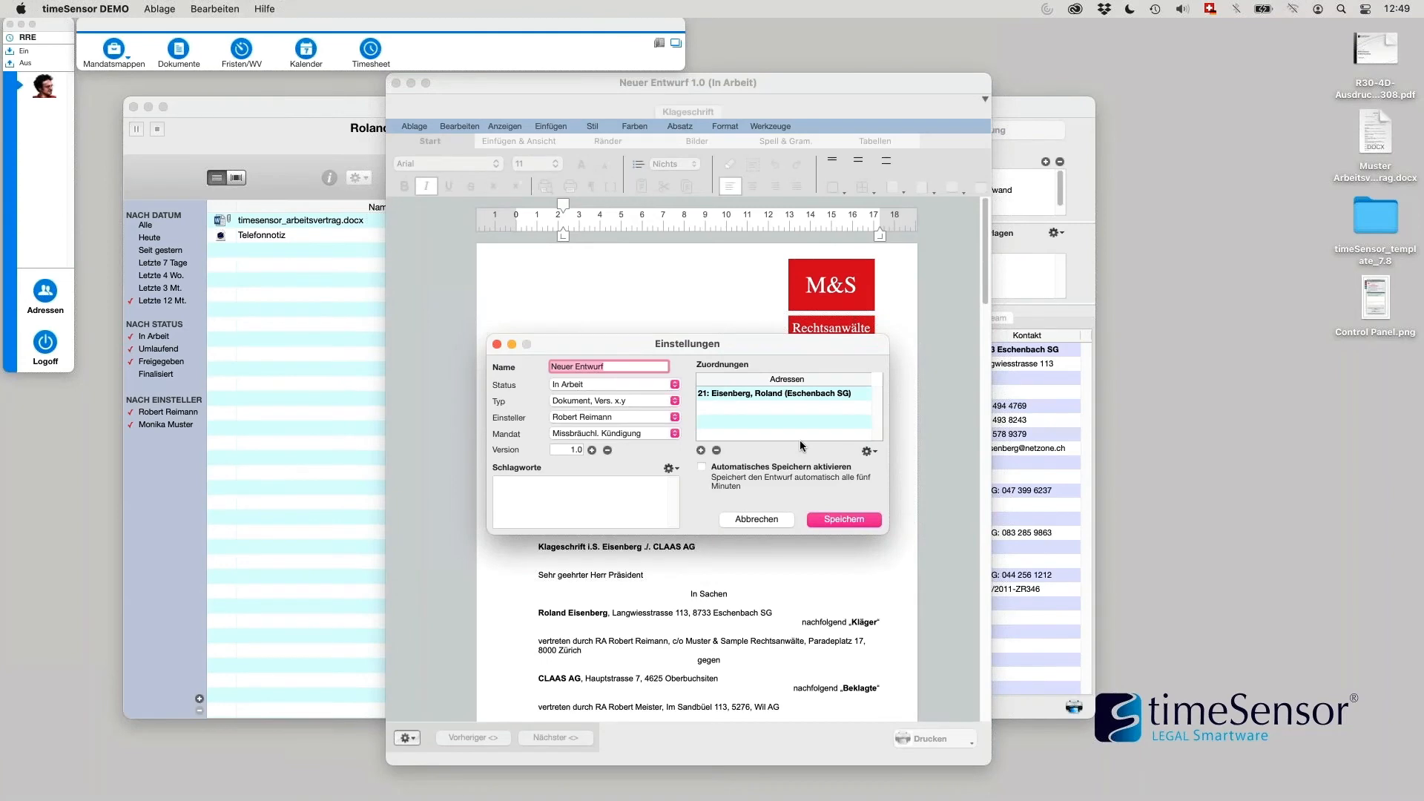
text(Klageschrift)
click(846, 520)
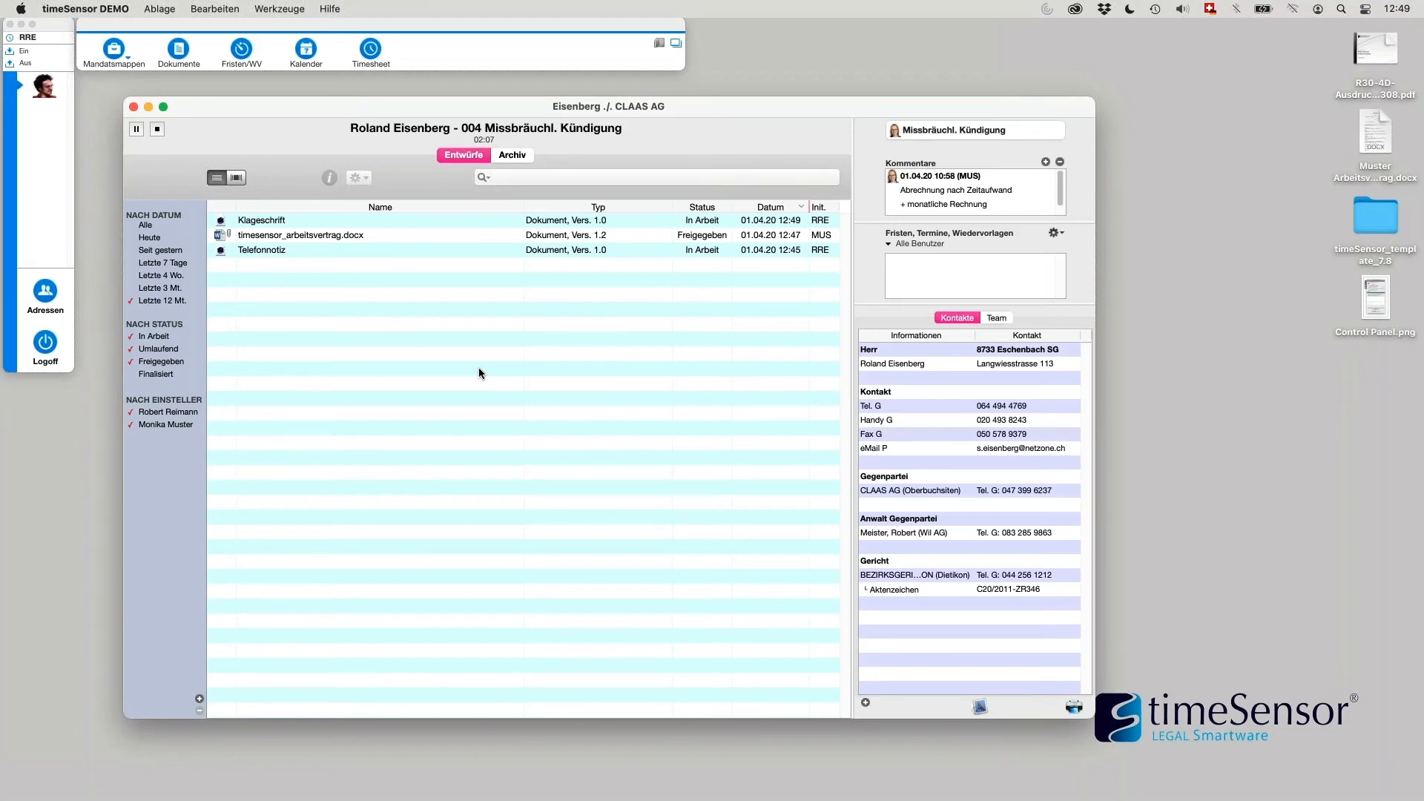
Step: Export the Klageschrift draft from the matter's draft list to the desktop and open the resulting Klageschrift.docx in Word
click(263, 224)
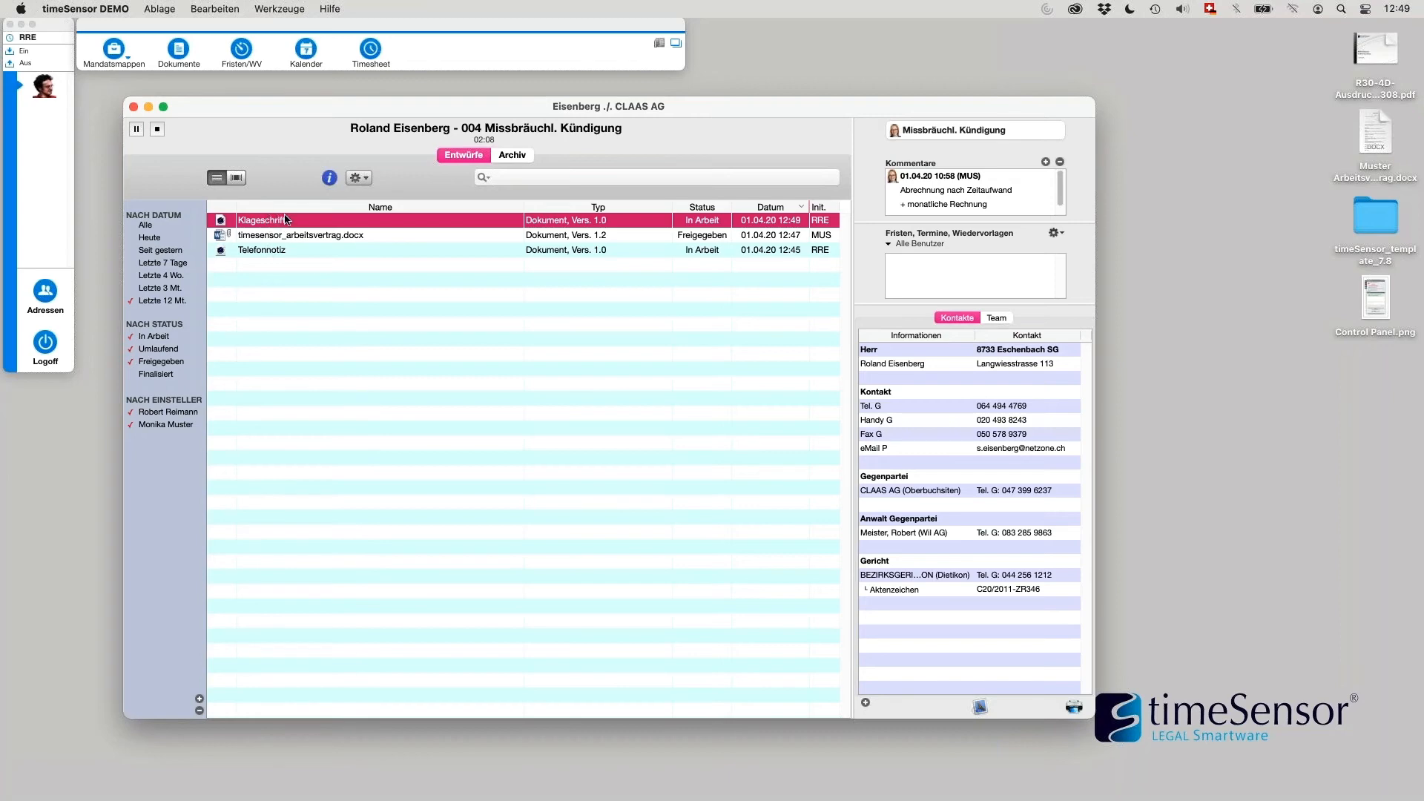
drag(272, 222, 1253, 151)
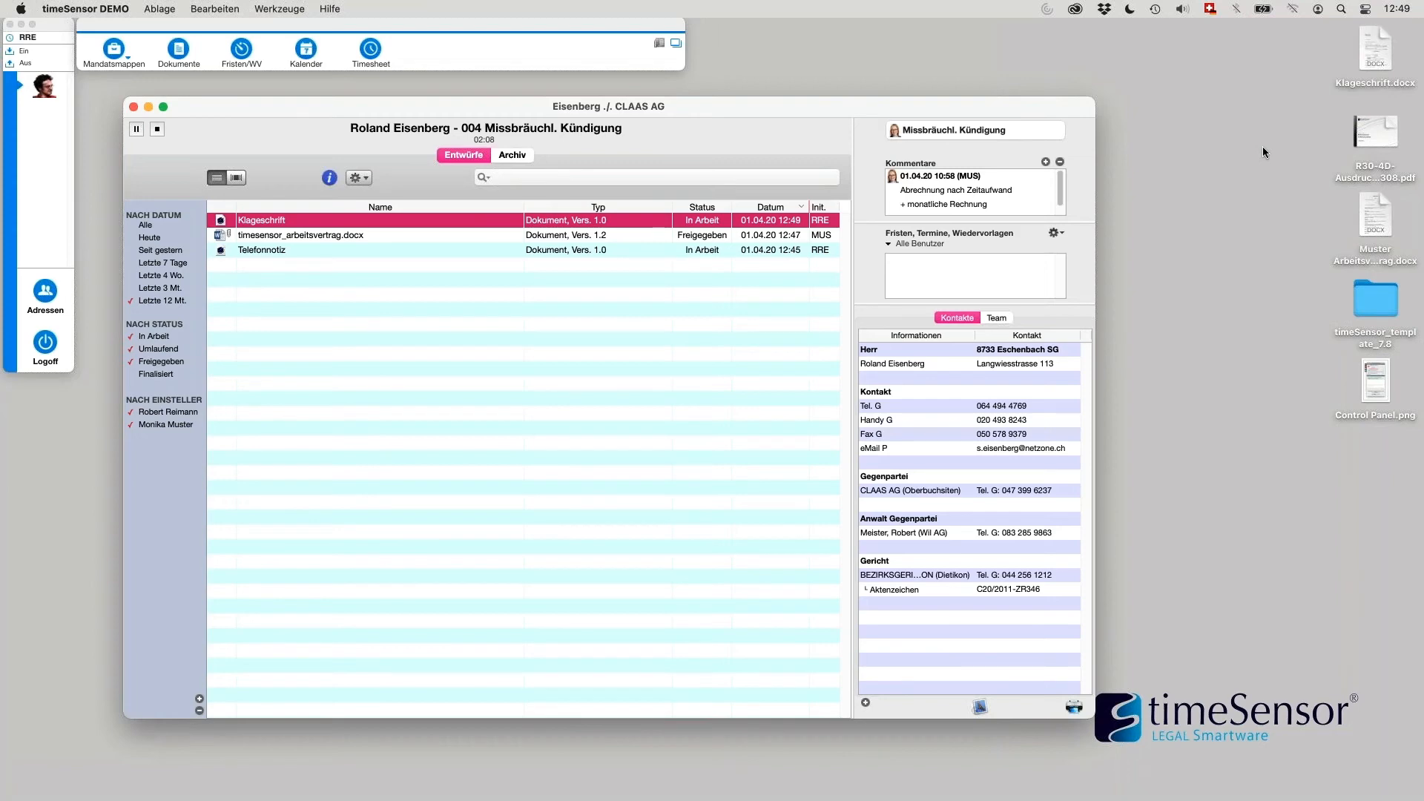
drag(1374, 50, 1251, 118)
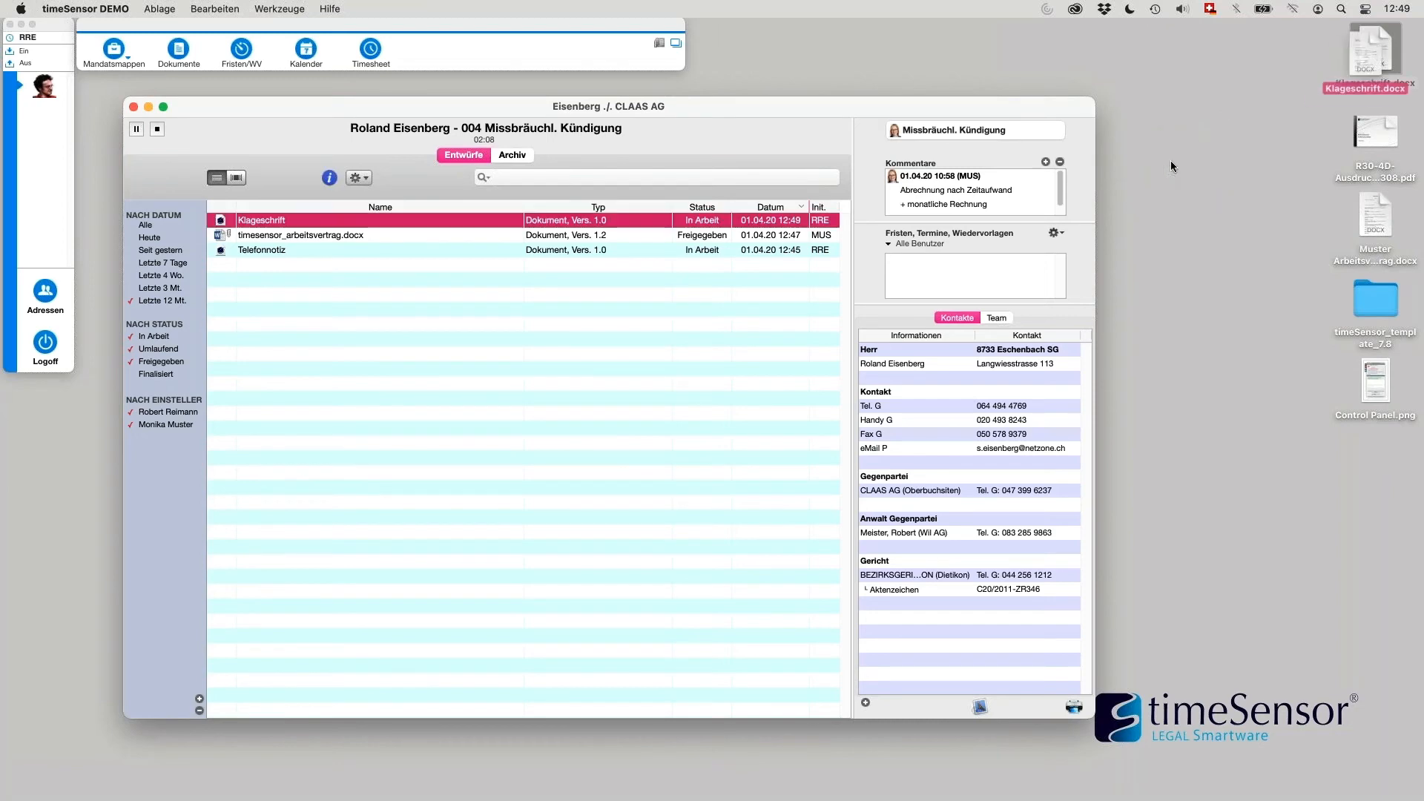
click(1374, 48)
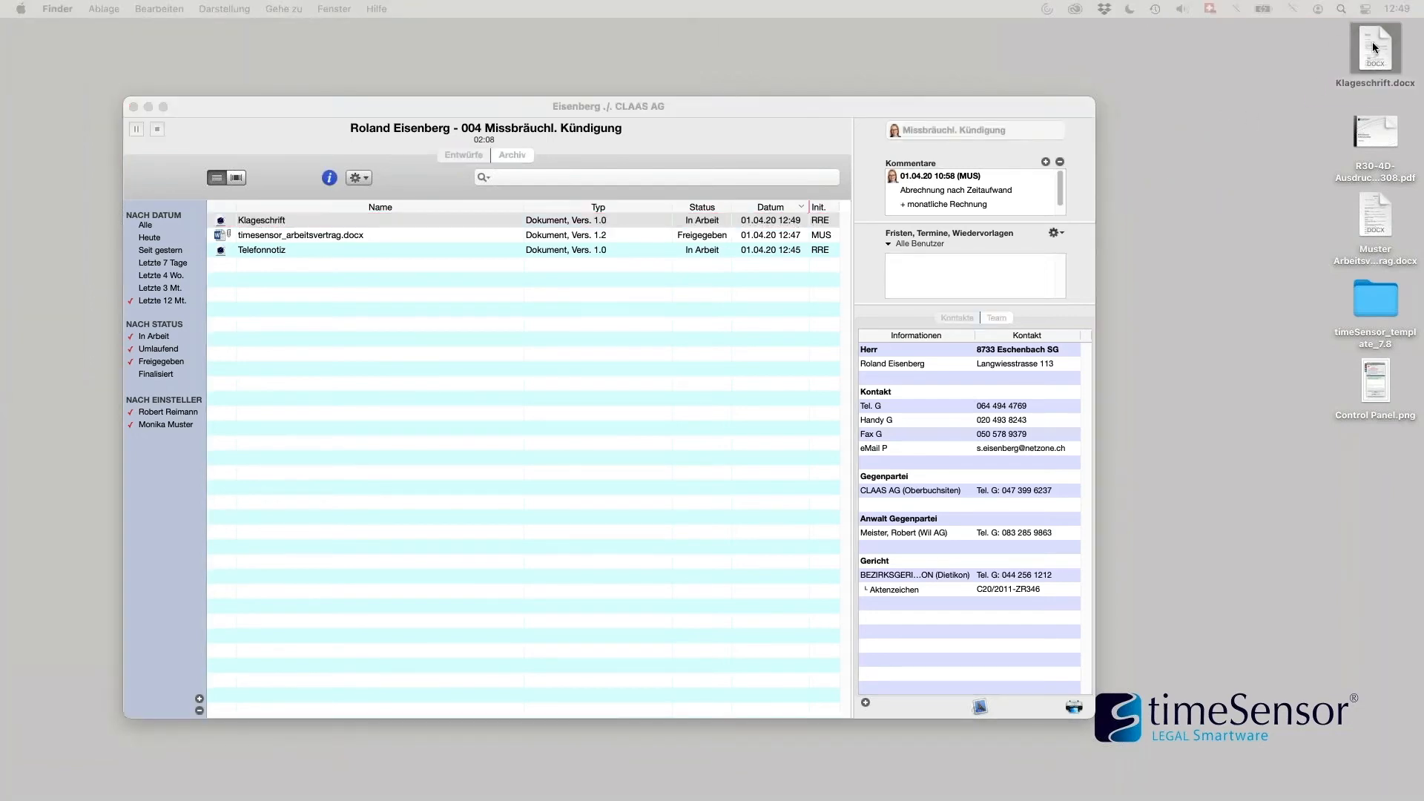
key(F11)
key(F11)
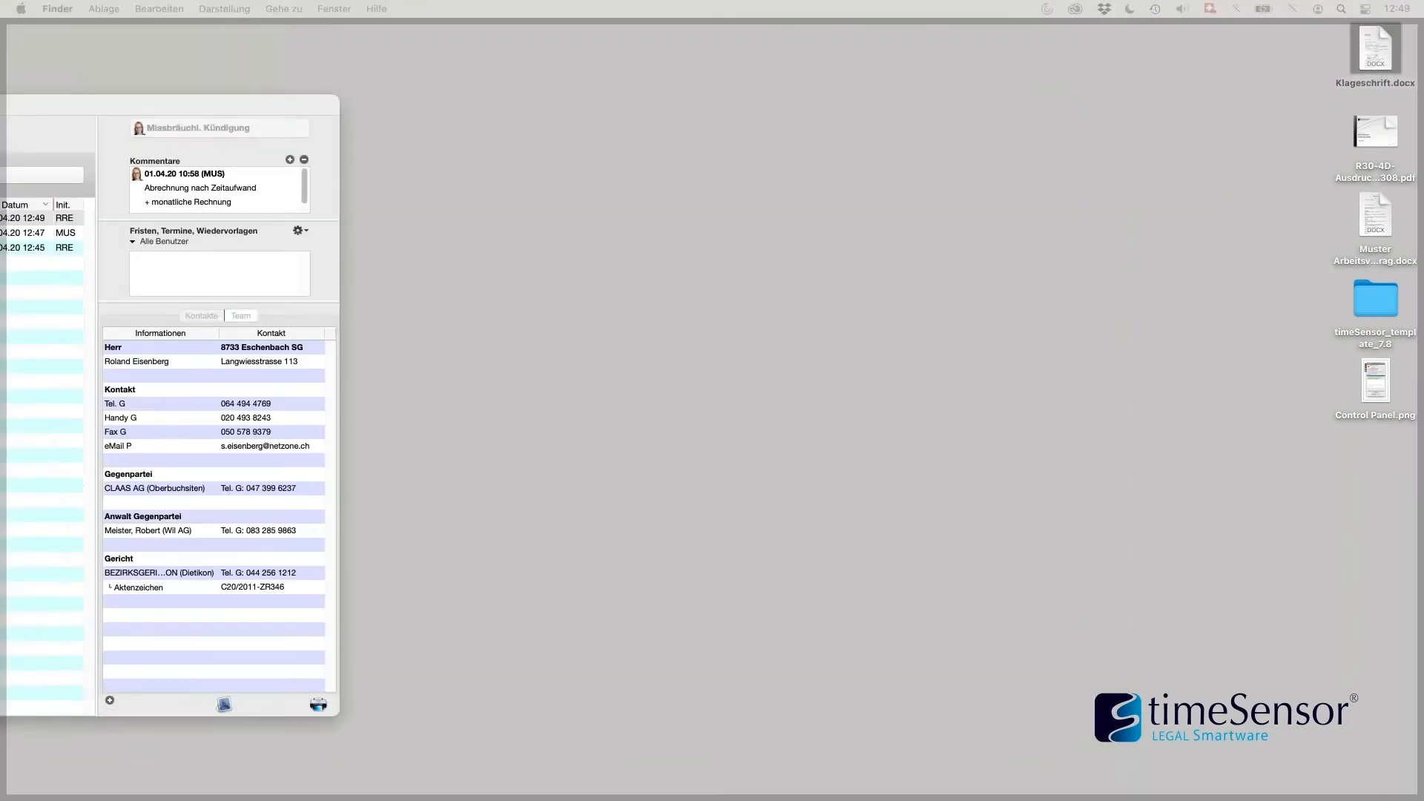
Step: Enlarge the Word window, examine the exported Klageschrift's layout and text across its pages, and close the document
drag(995, 42, 905, 22)
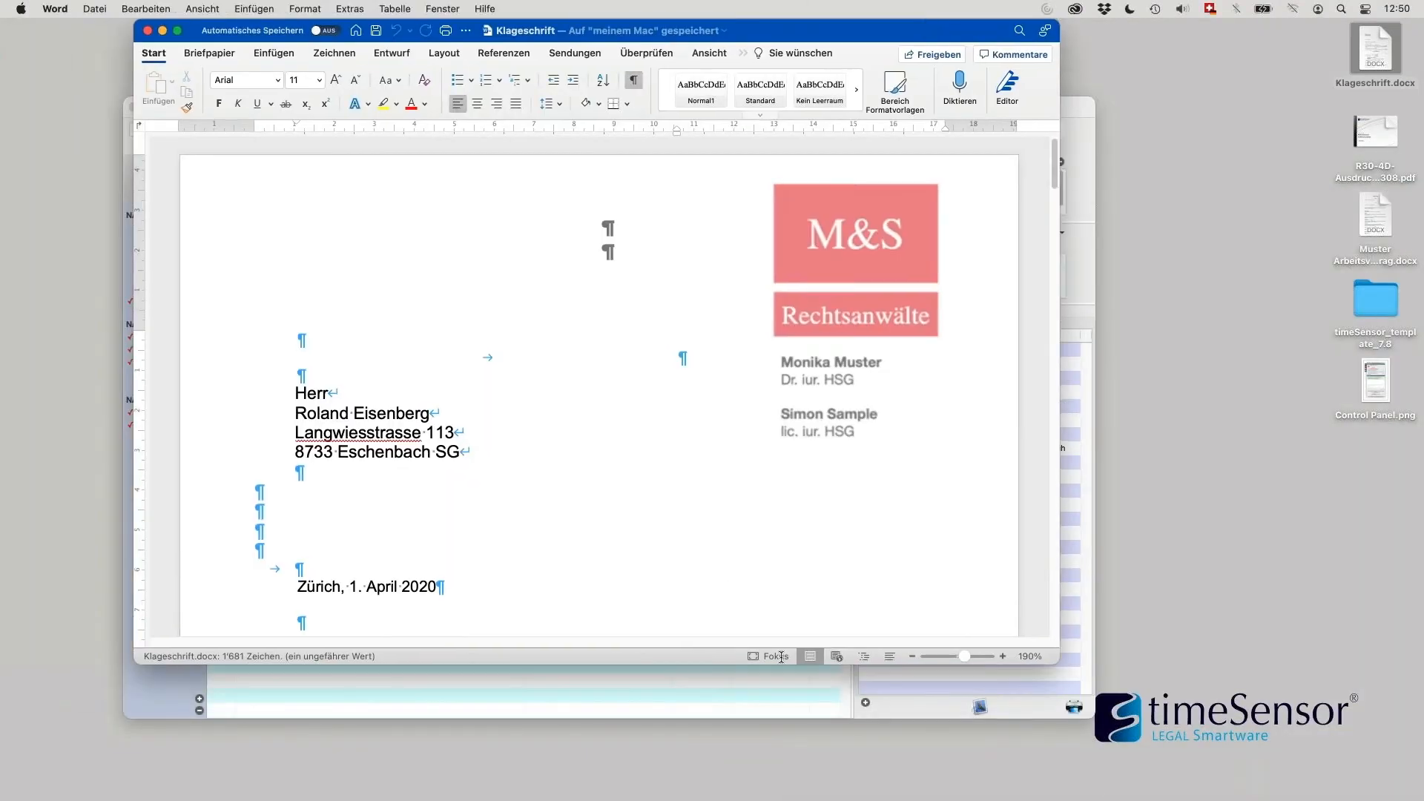
drag(1059, 663, 1169, 794)
scroll(776, 486, down, 10)
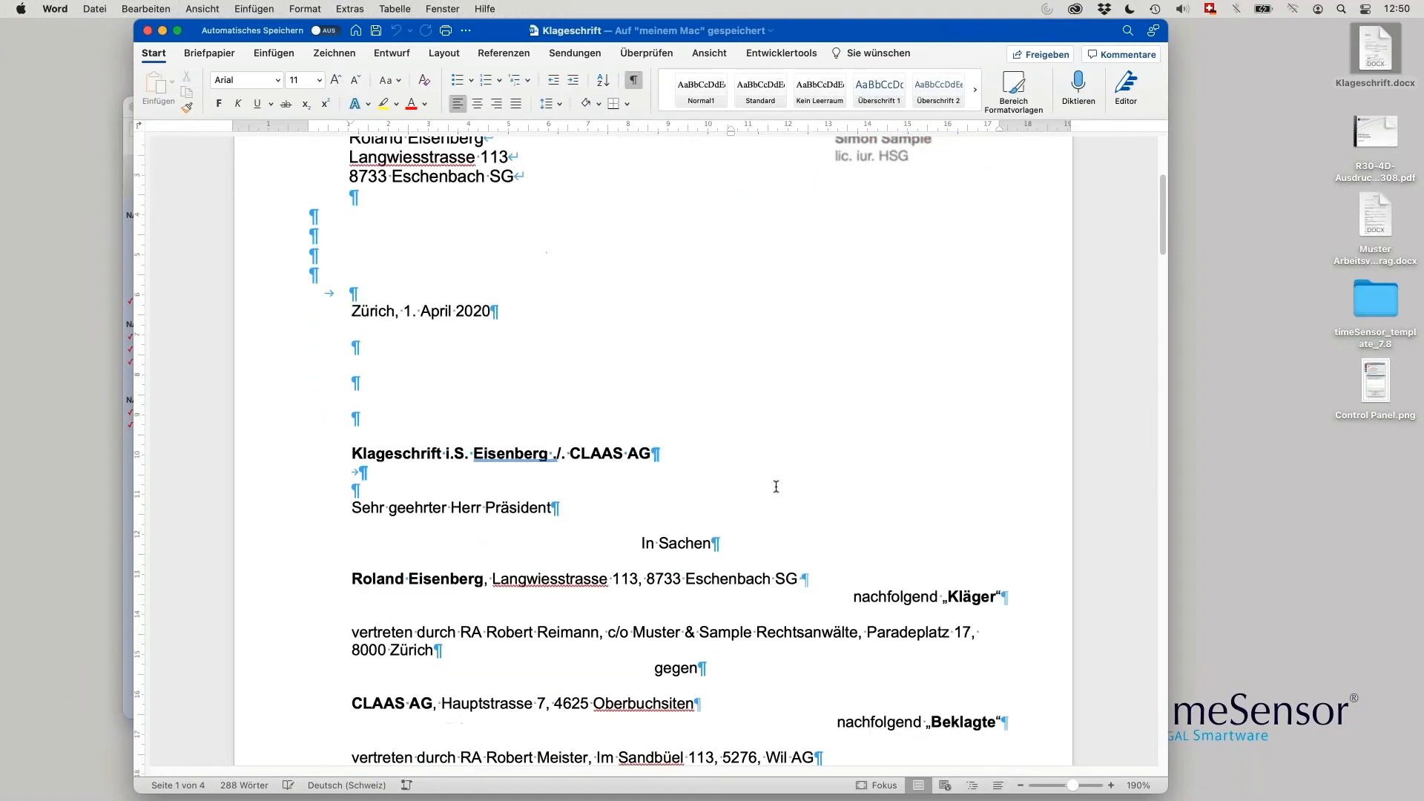
scroll(776, 486, down, 12)
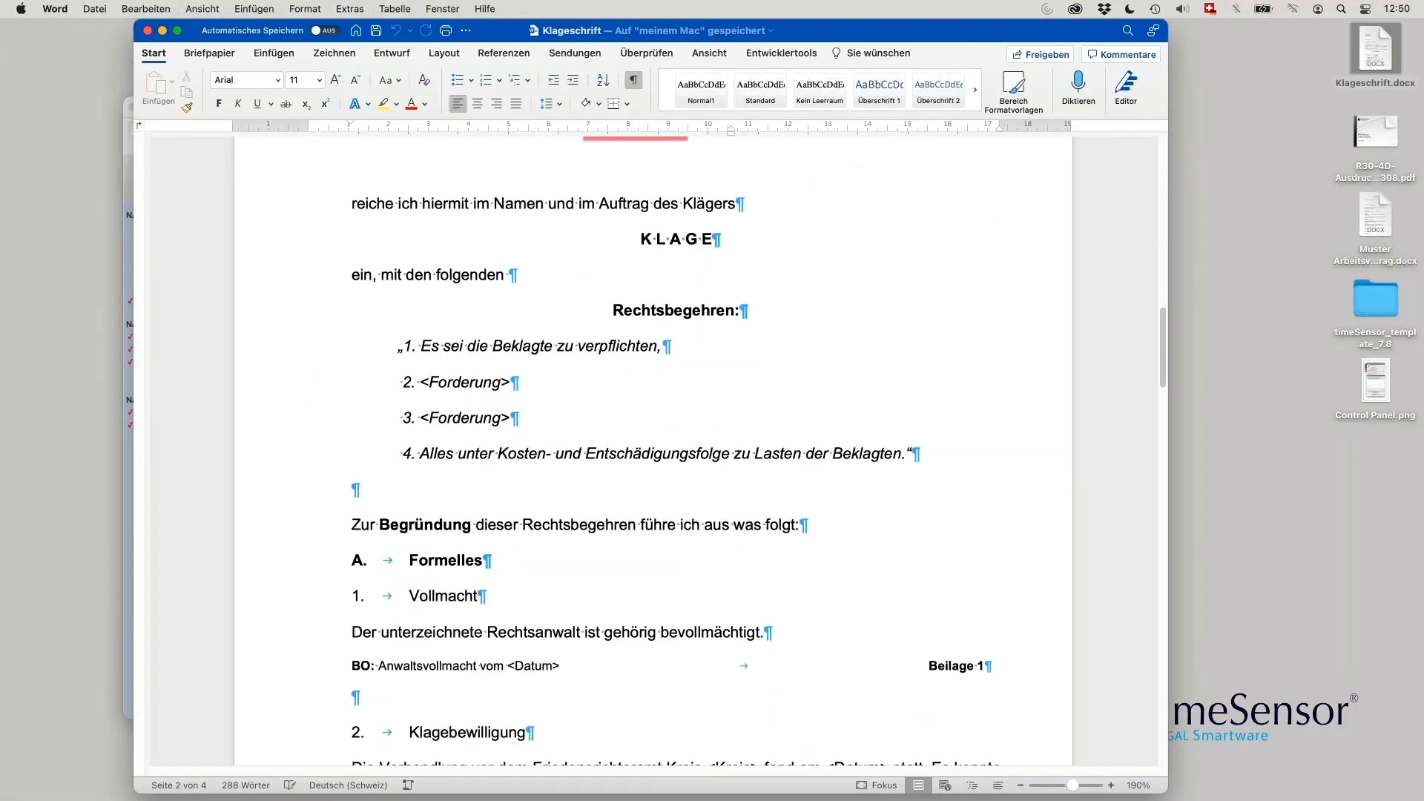
scroll(776, 487, down, 15)
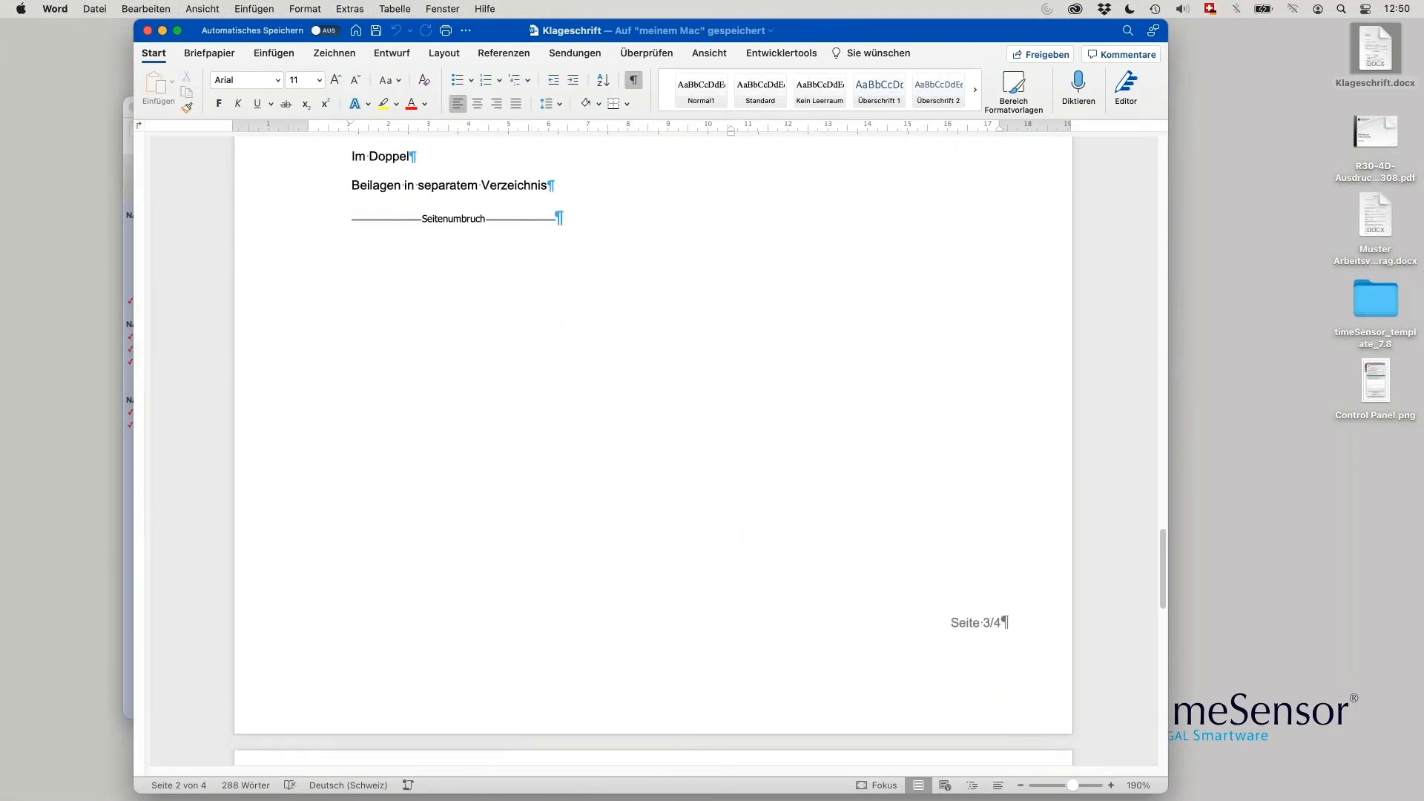
scroll(776, 486, up, 15)
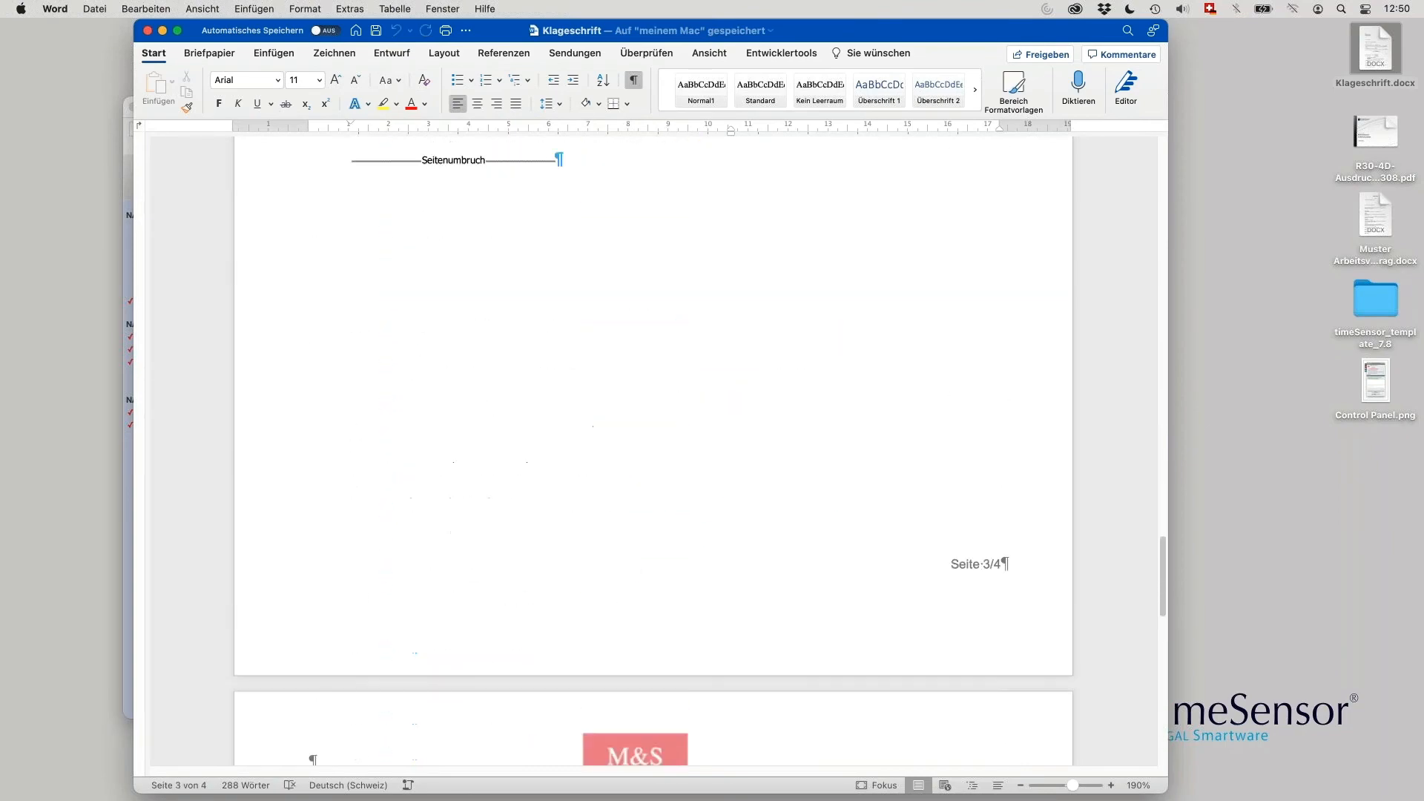
scroll(776, 487, down, 5)
scroll(776, 487, up, 5)
scroll(776, 487, up, 10)
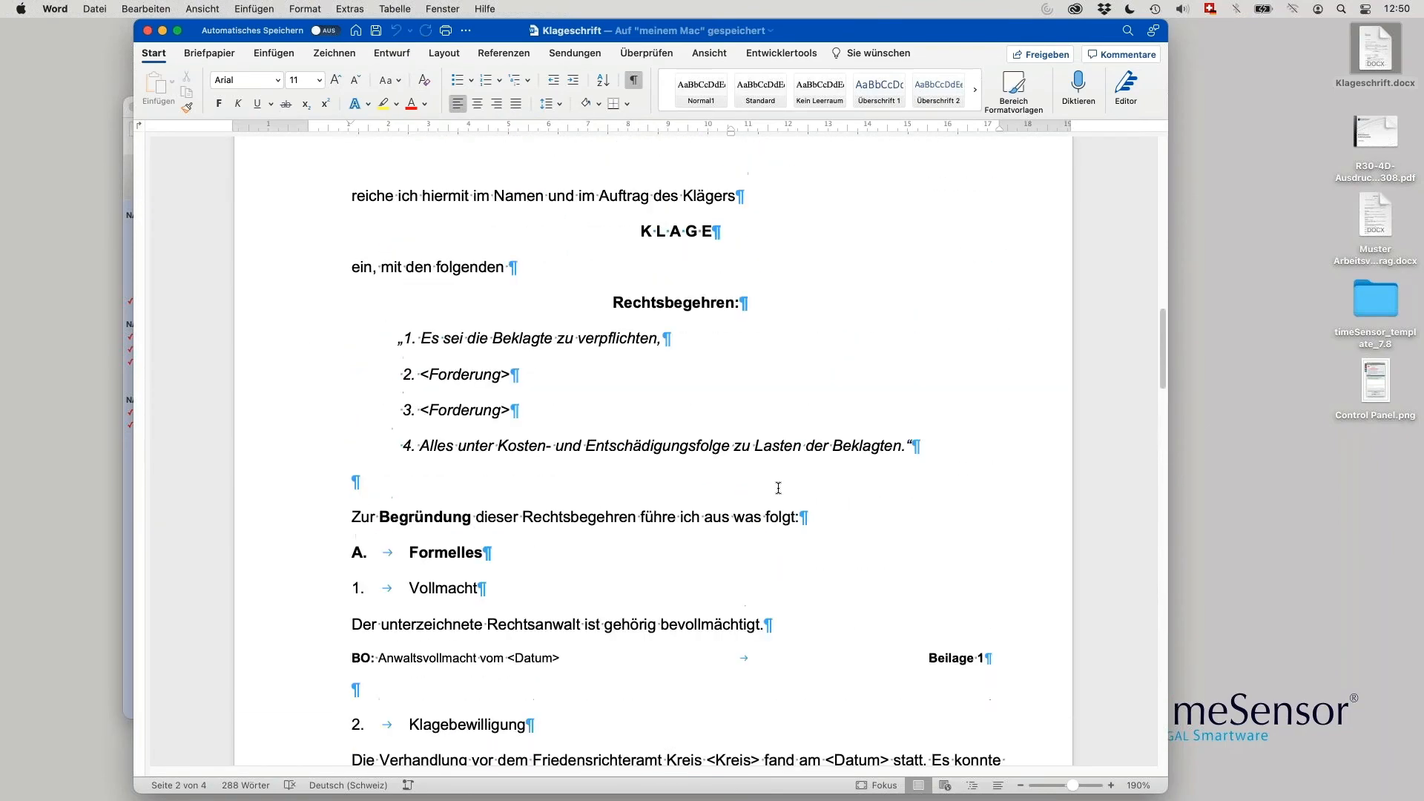
click(146, 31)
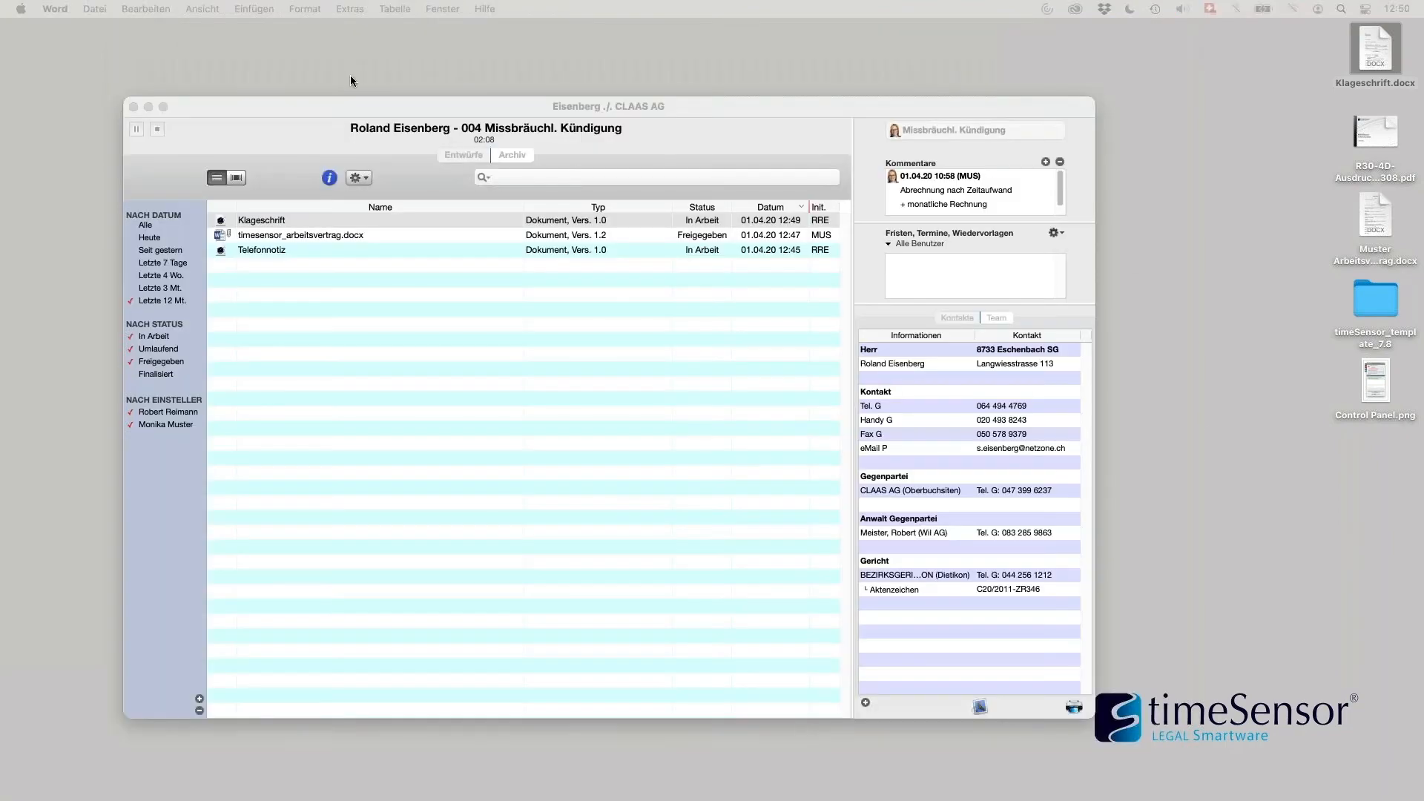
Step: Move Klageschrift.docx from the desktop to the trash and switch back to timeSensor
right_click(1363, 34)
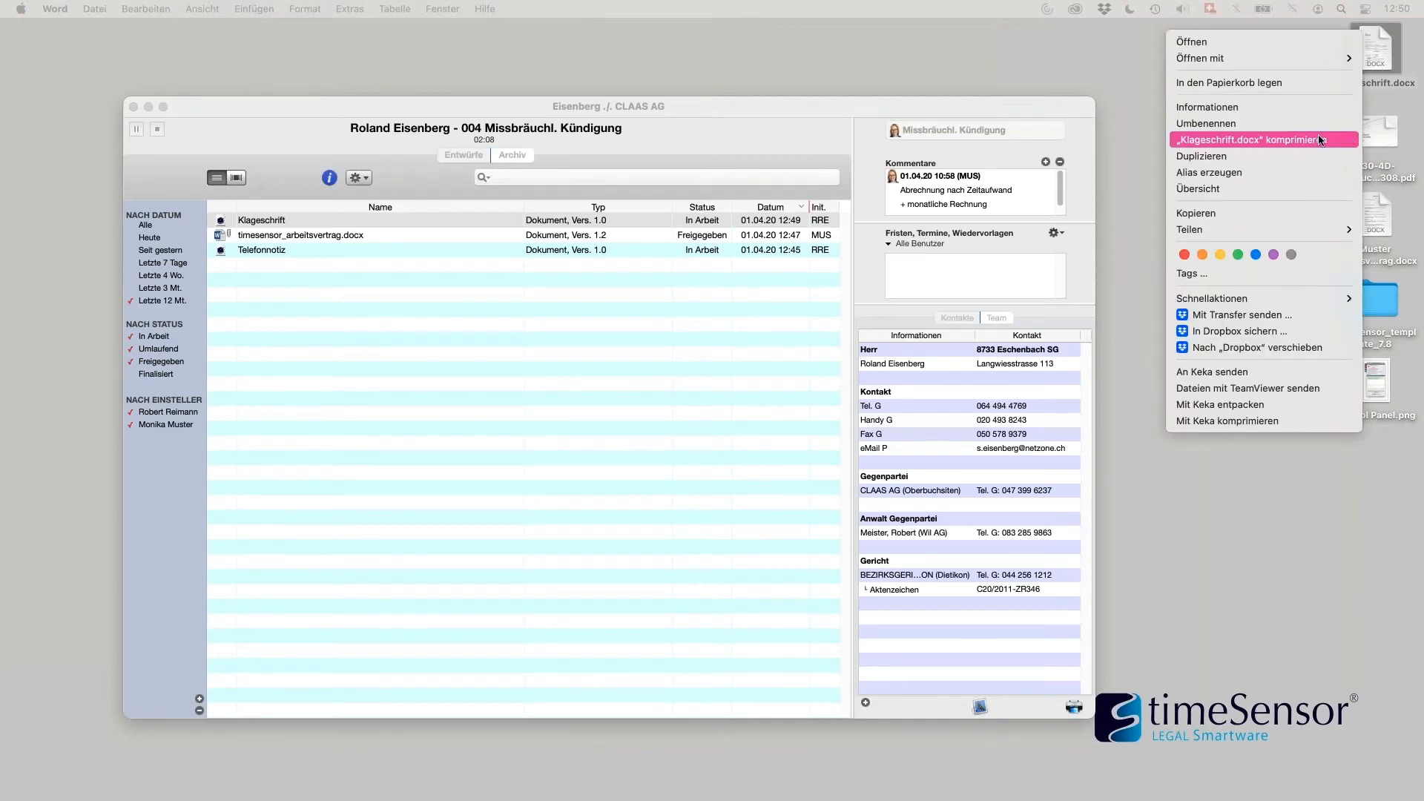
click(1304, 84)
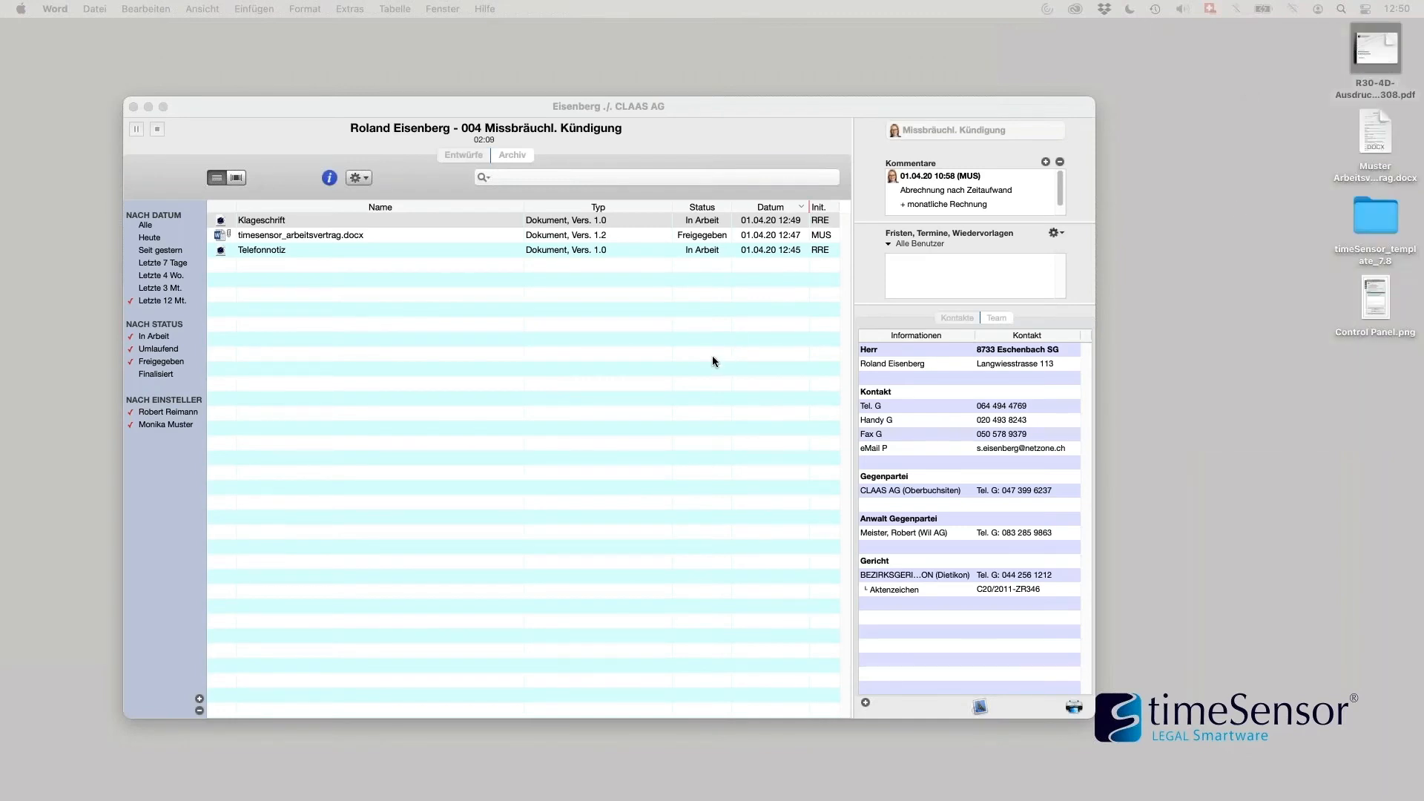
click(712, 355)
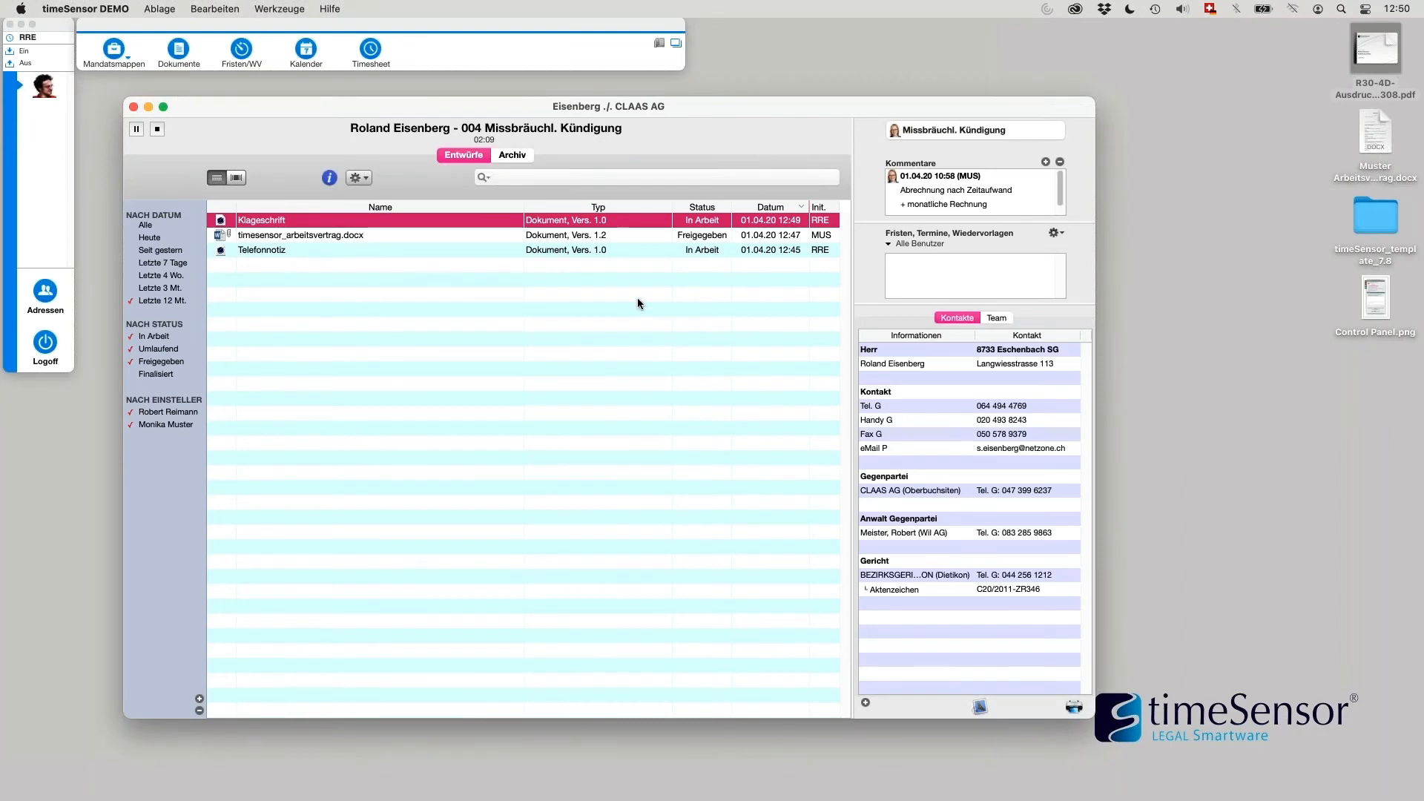
Step: Save the Klageschrift draft to the desktop as Klage in Office Open-XML format, then close the draft, saving it as version 1.1
double_click(261, 220)
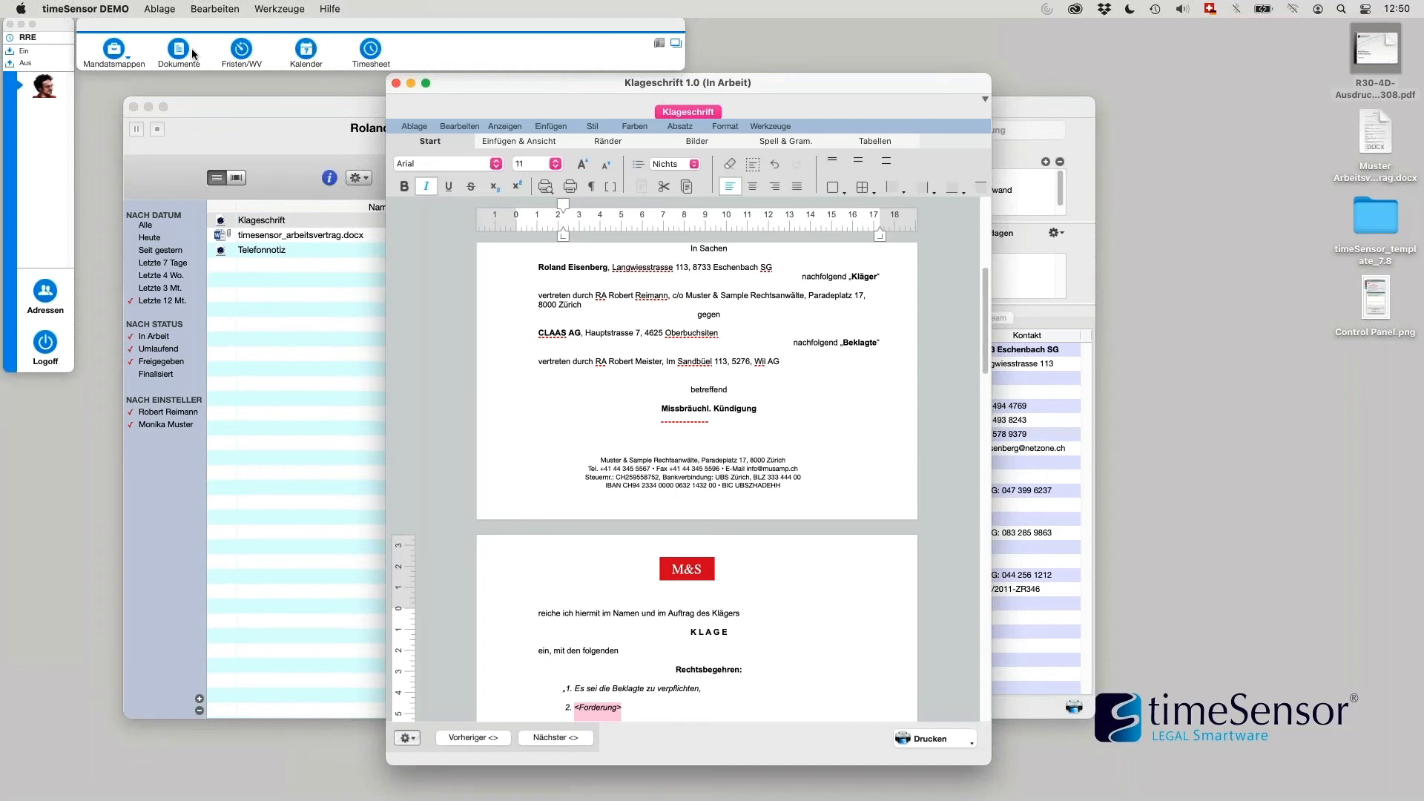
drag(461, 91, 459, 111)
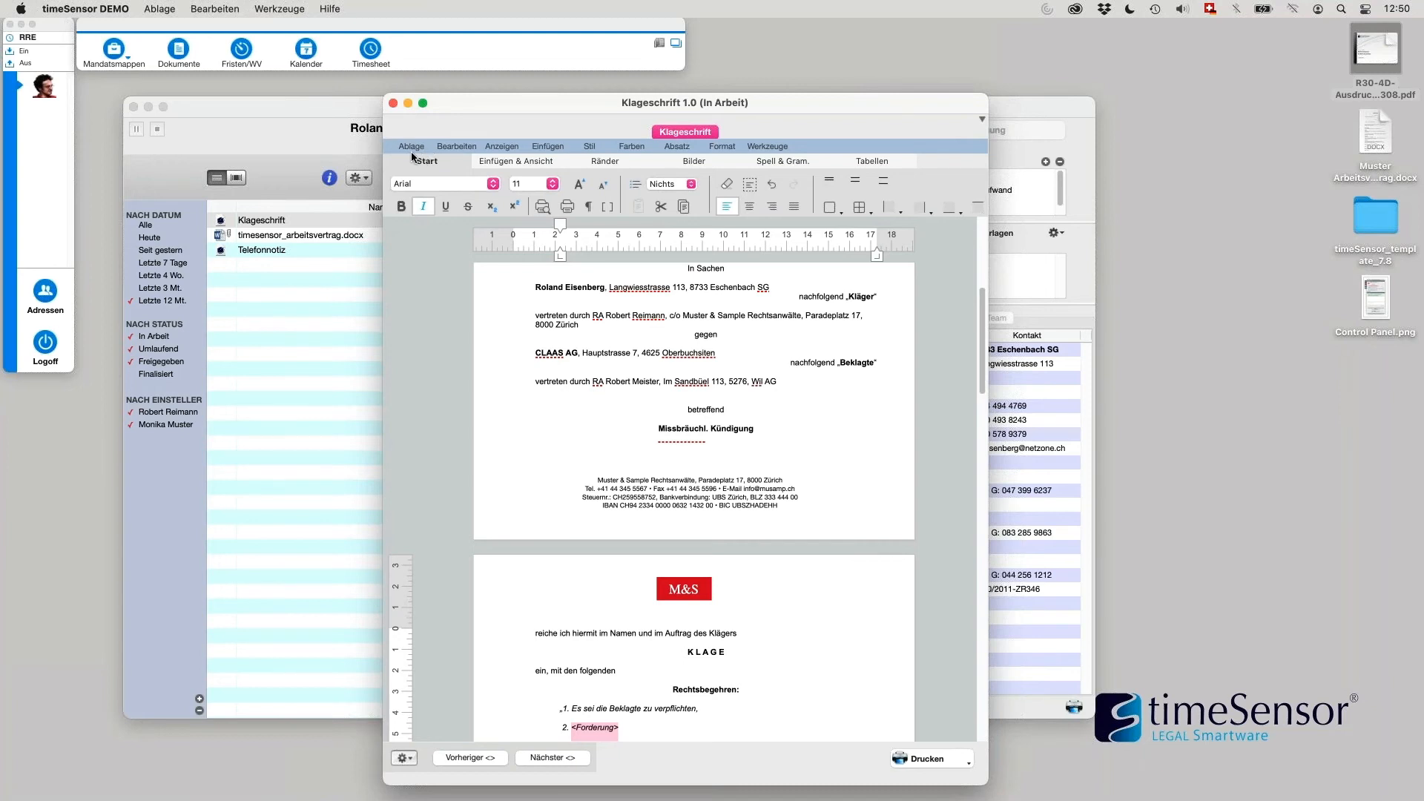
click(414, 147)
click(428, 219)
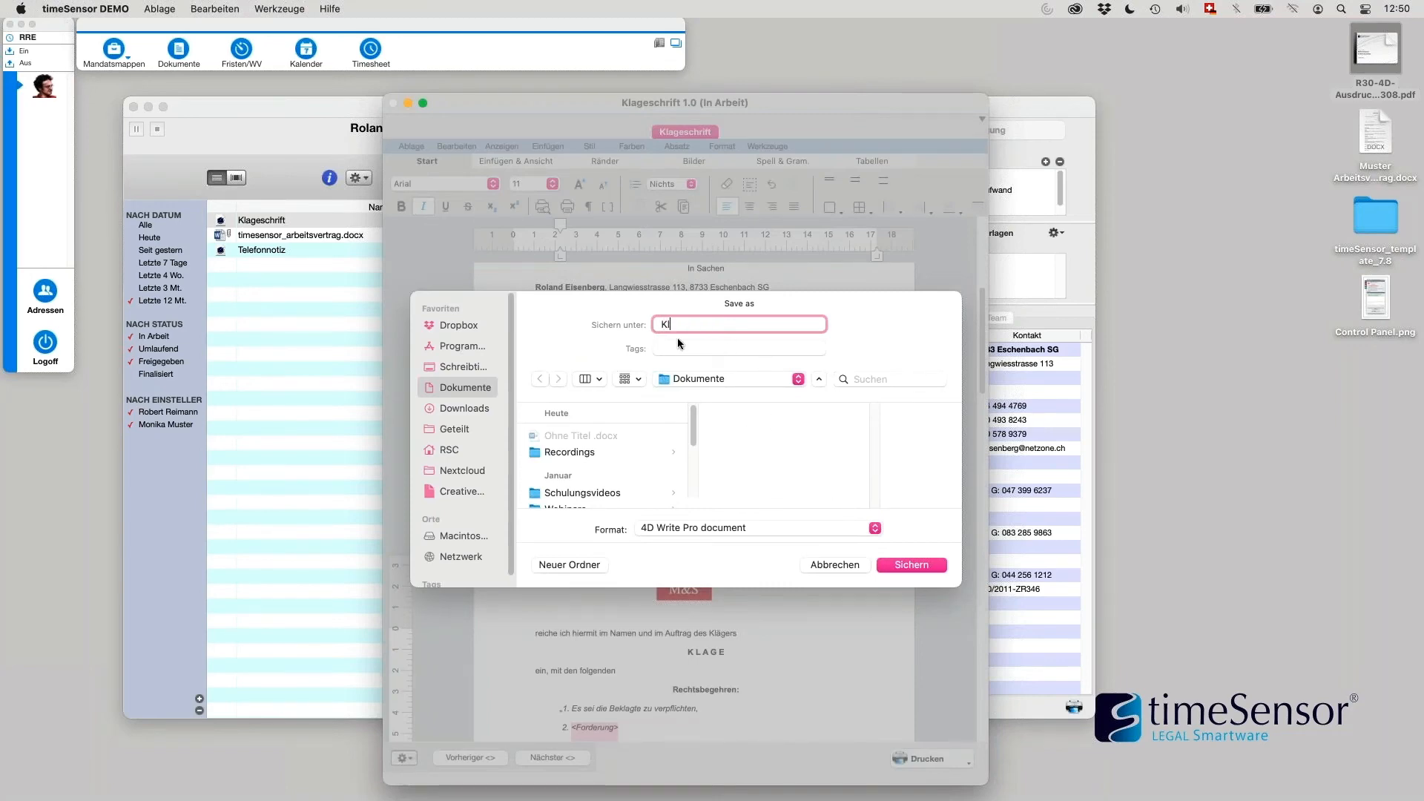
click(462, 363)
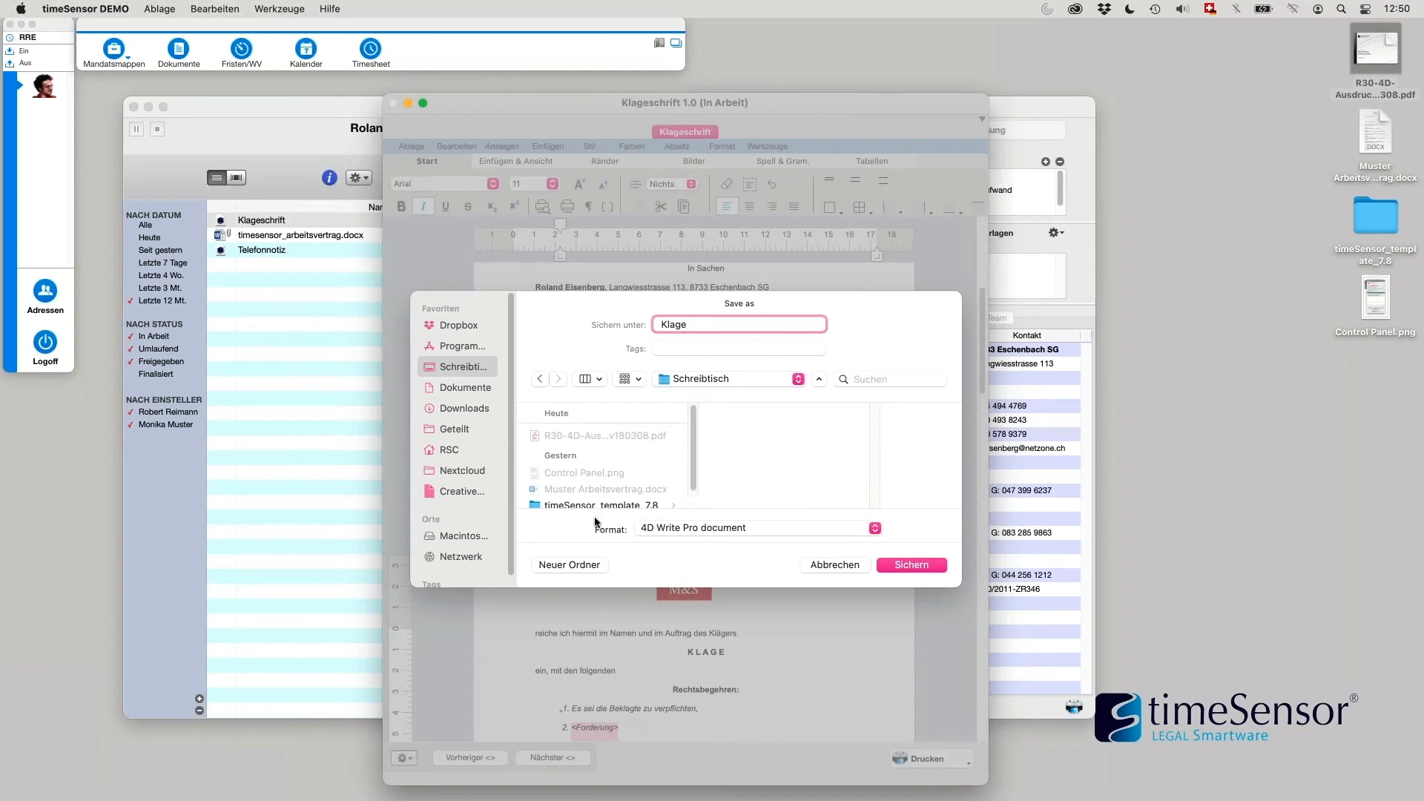
click(776, 524)
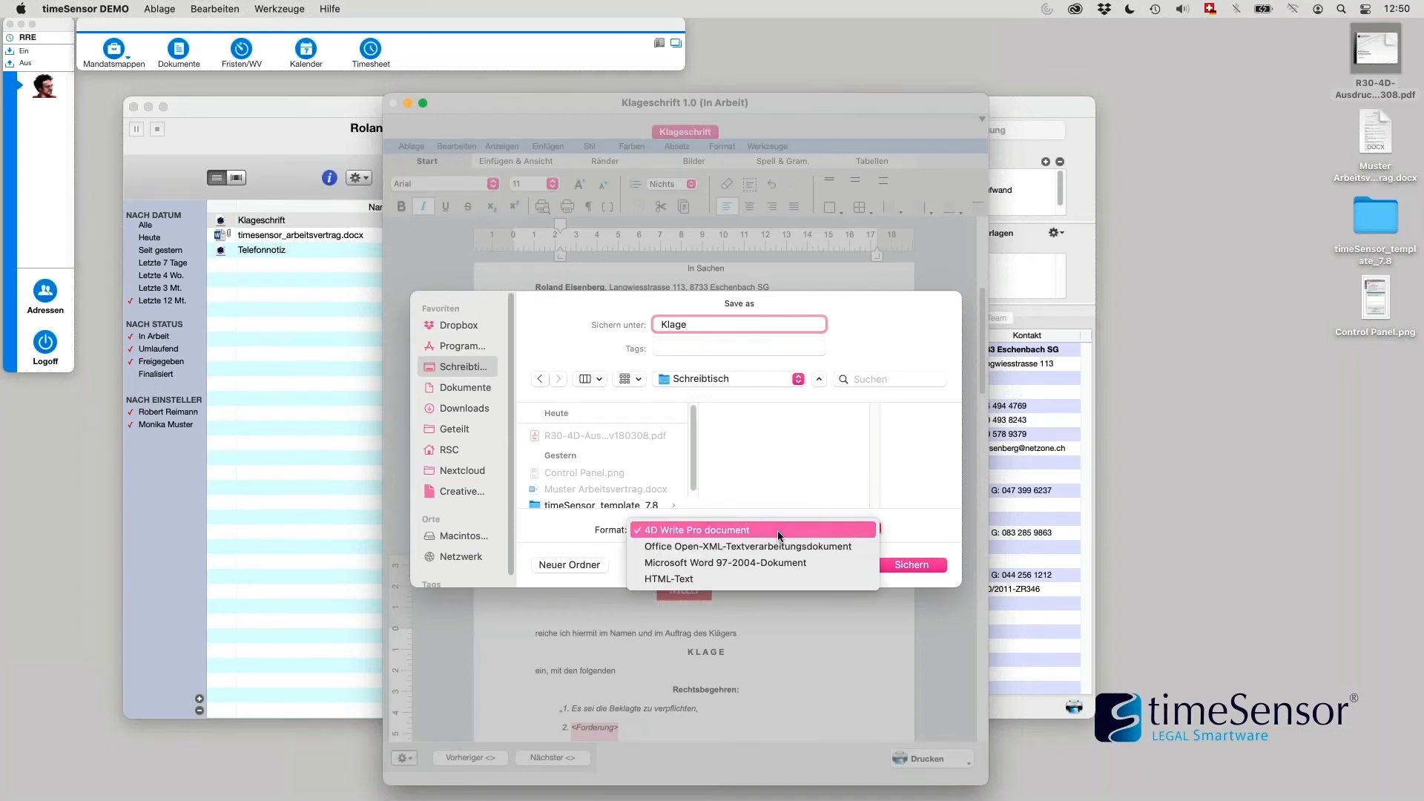
click(680, 551)
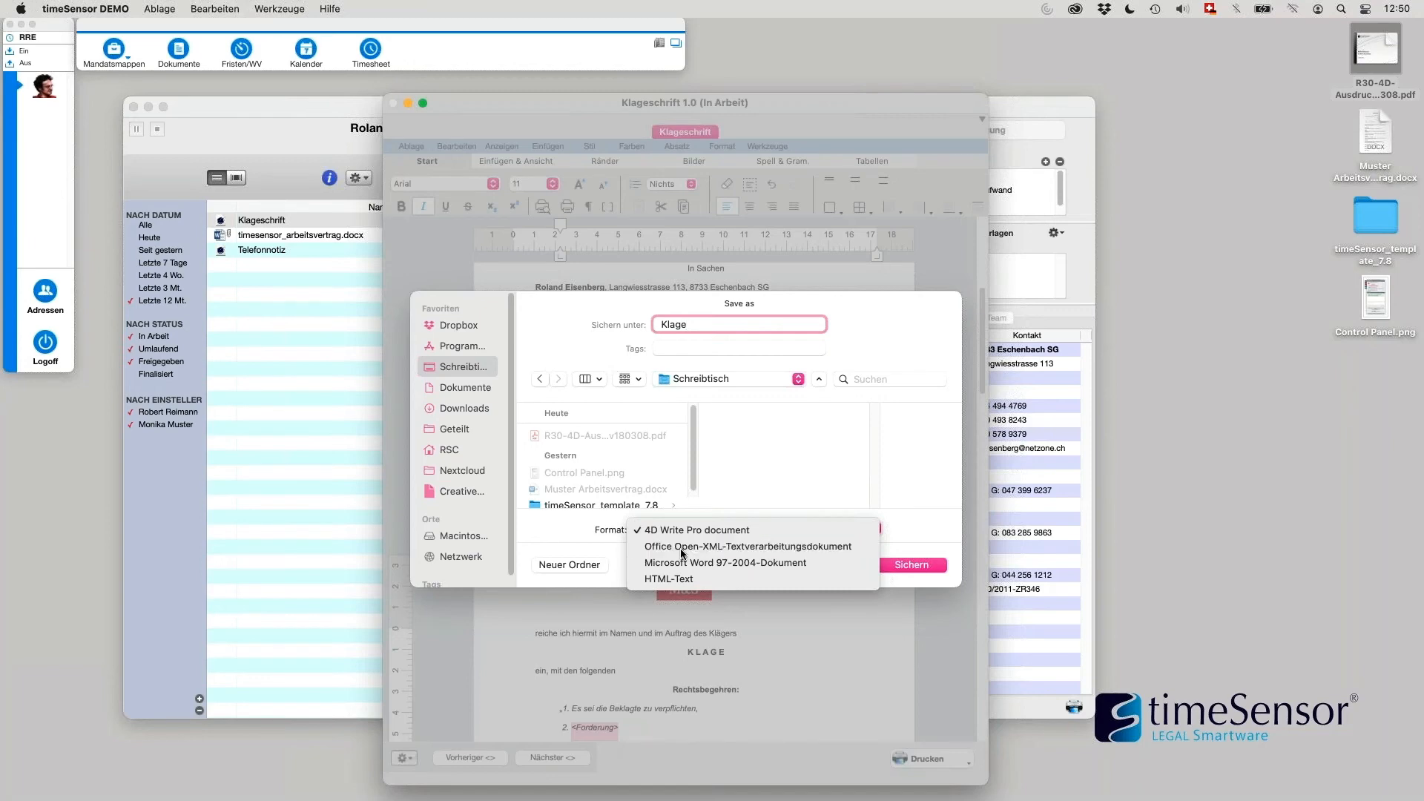
click(927, 567)
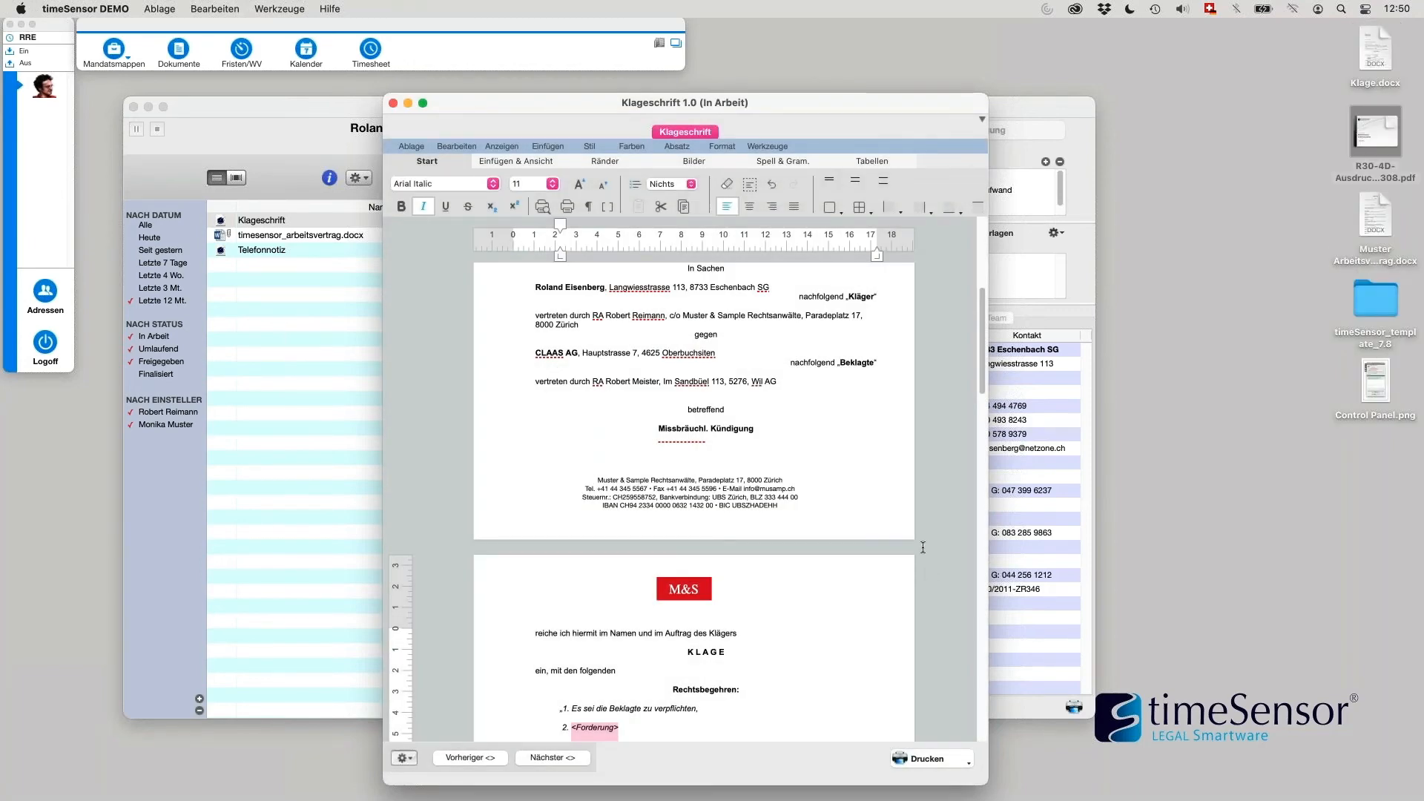
click(395, 107)
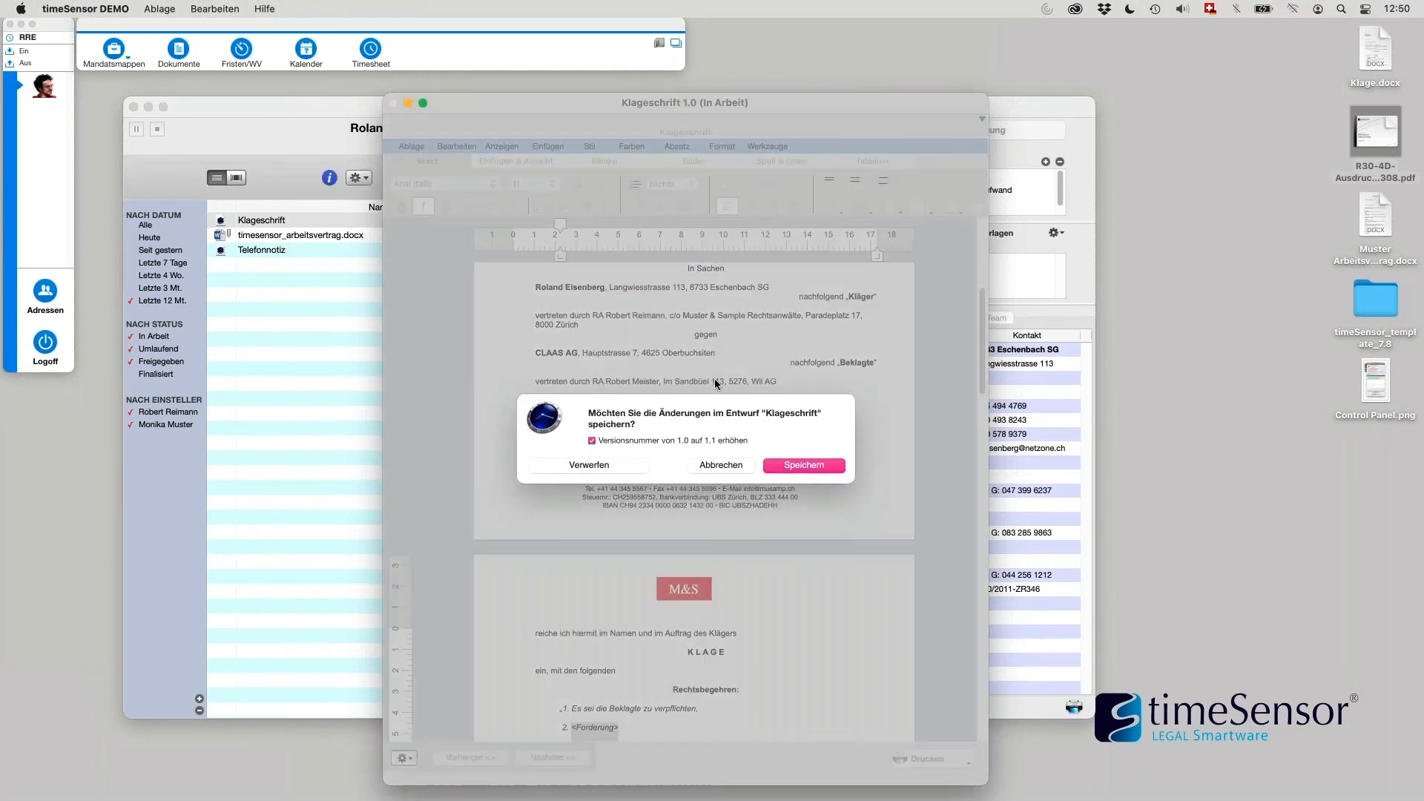
click(825, 470)
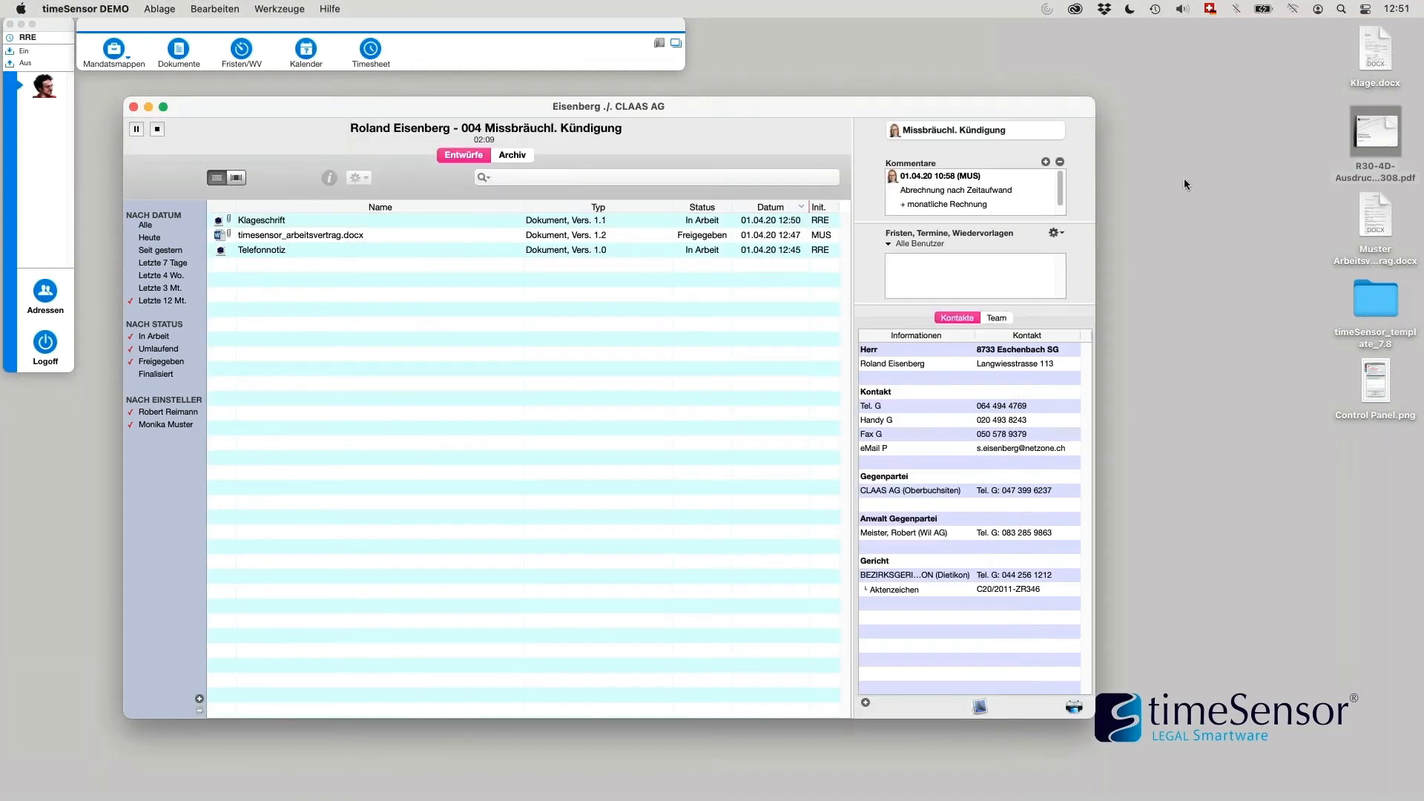
Step: Open the exported Klage.docx from the desktop in Word
drag(1368, 52, 1163, 134)
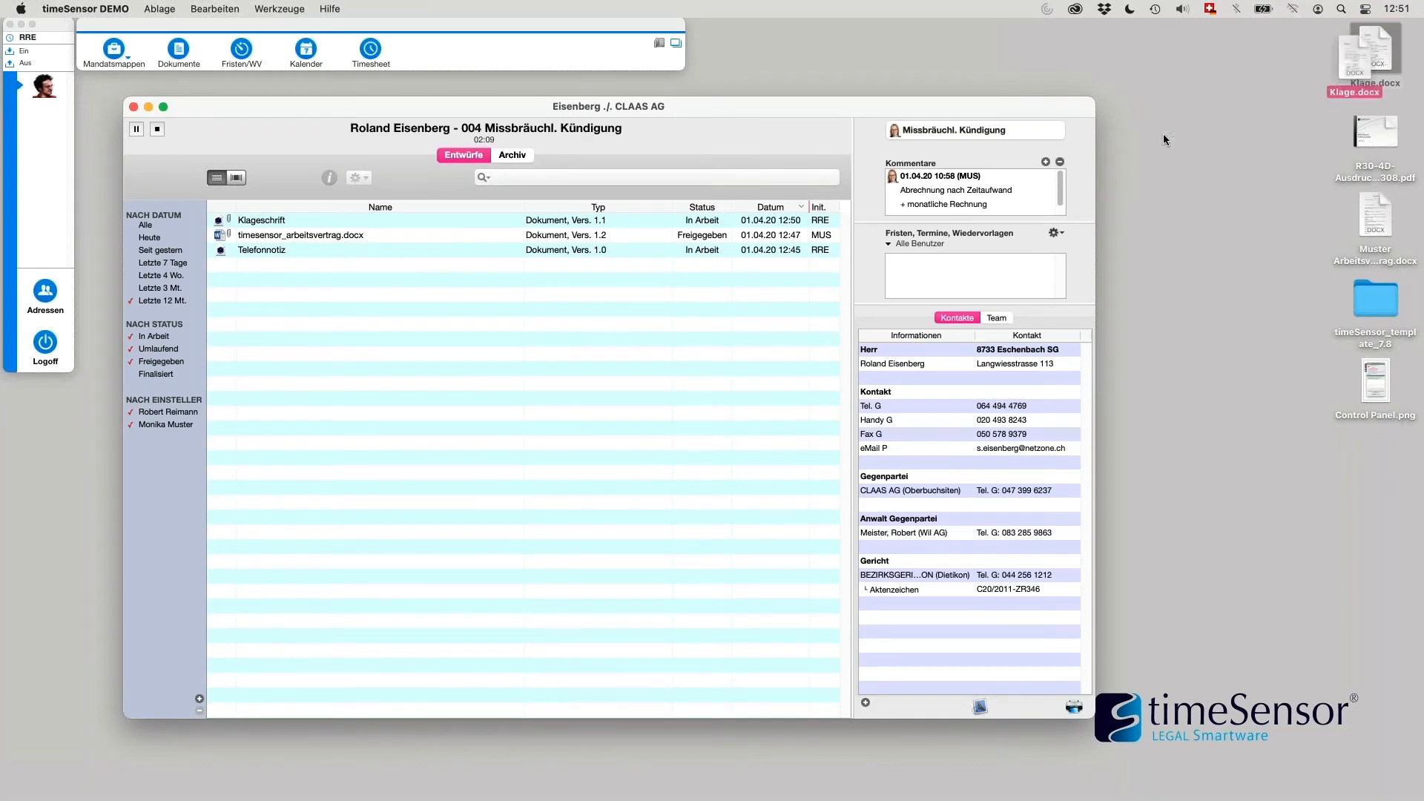
click(1378, 45)
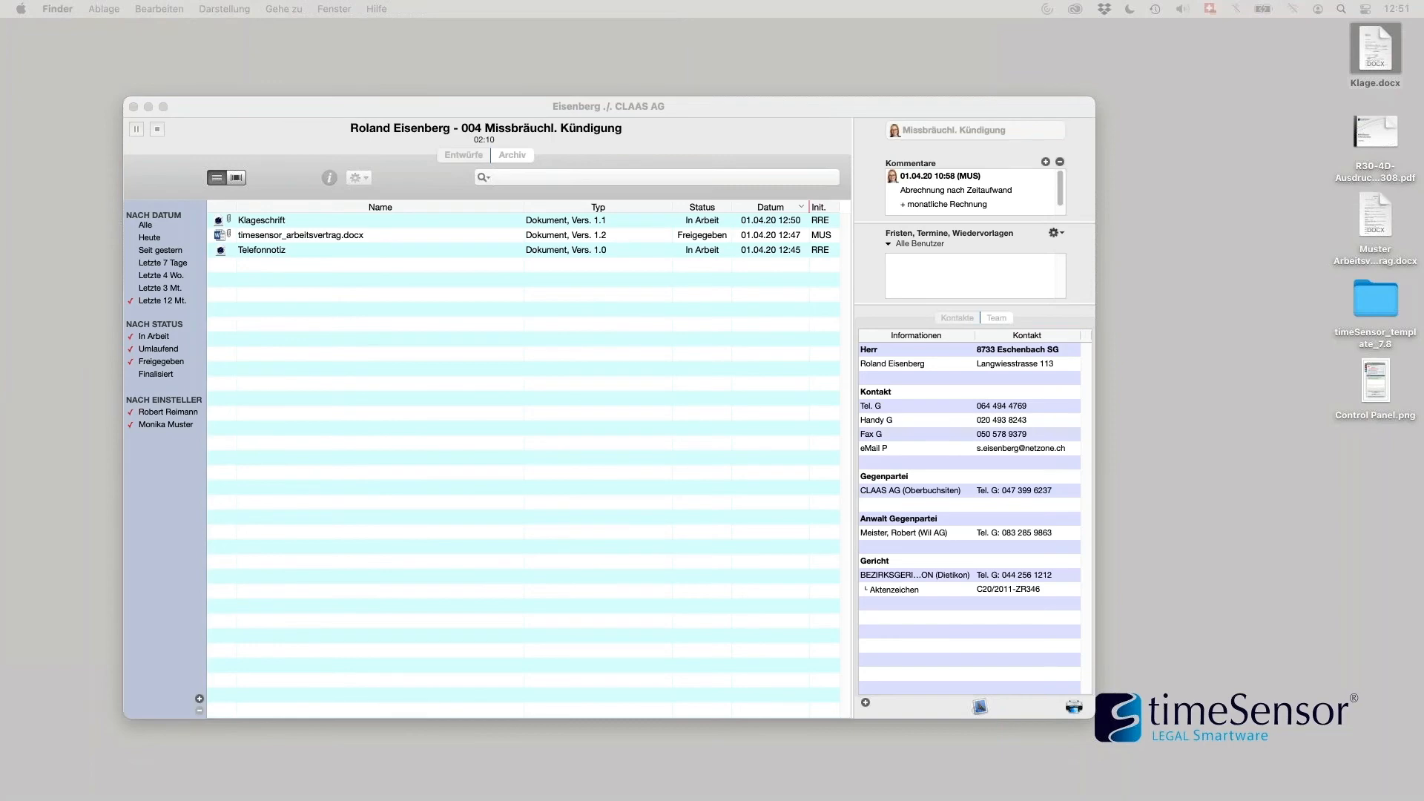
double_click(1379, 45)
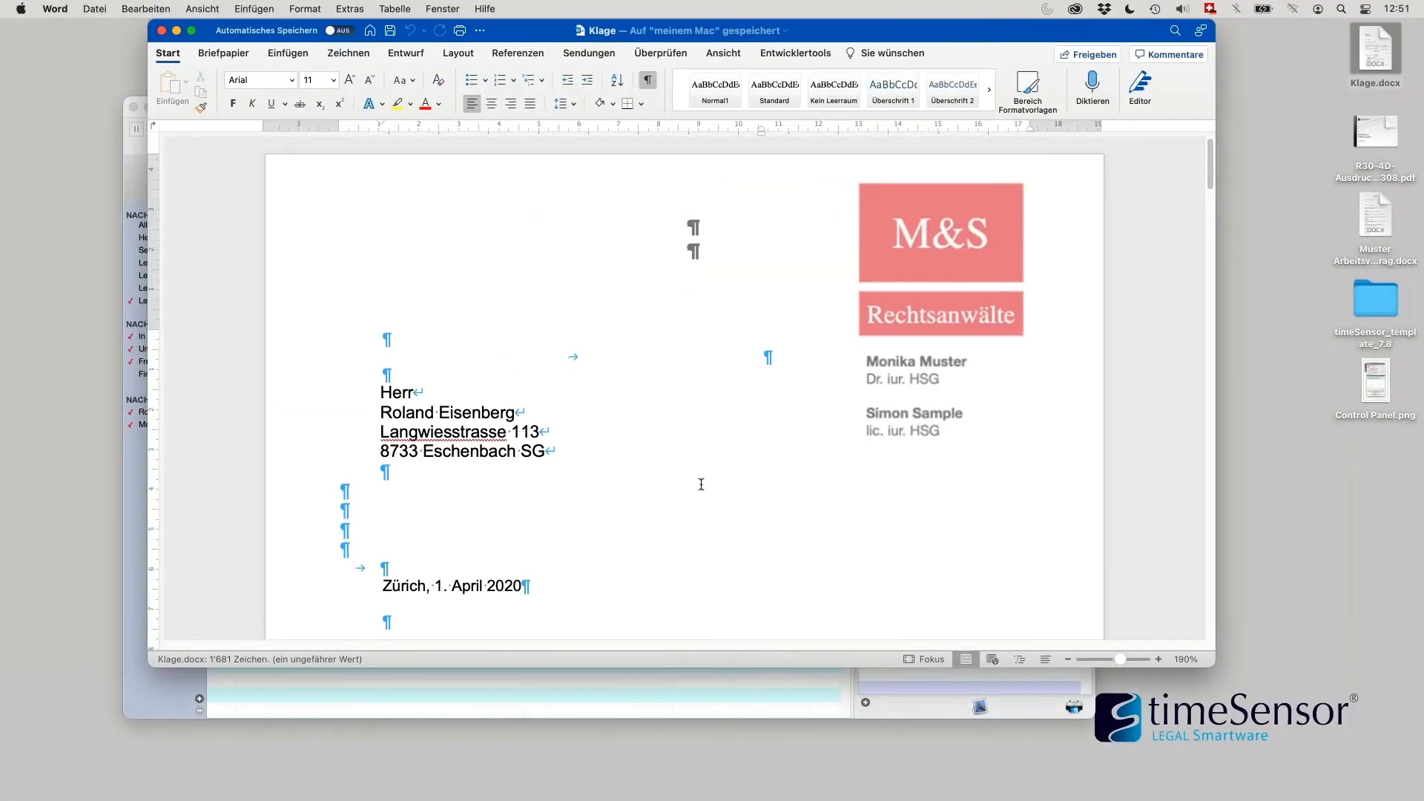
Step: Examine the merged party, representation and subject text on the first page of Klage.docx in an enlarged window
scroll(701, 484, down, 10)
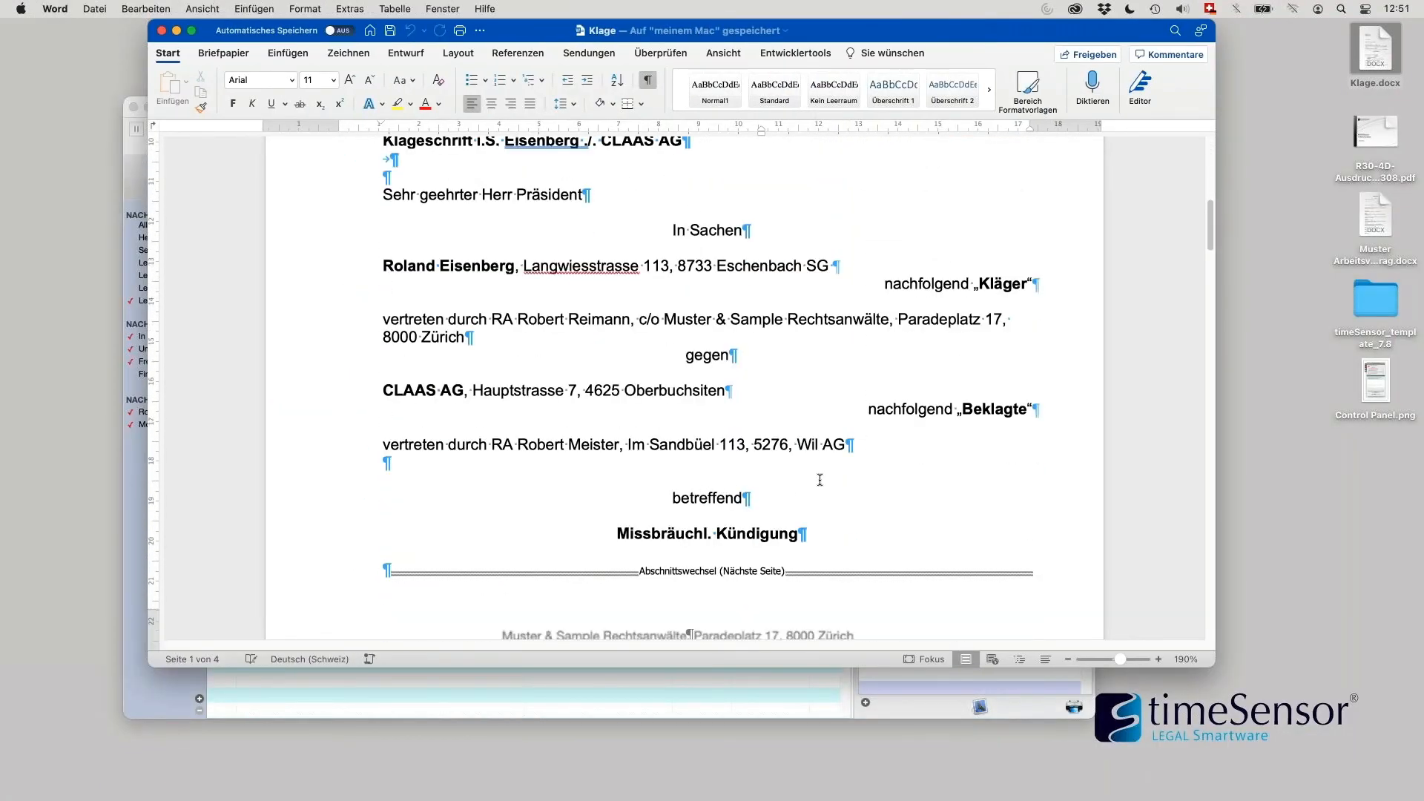
scroll(798, 482, down, 2)
scroll(799, 484, up, 1)
drag(831, 526, 383, 181)
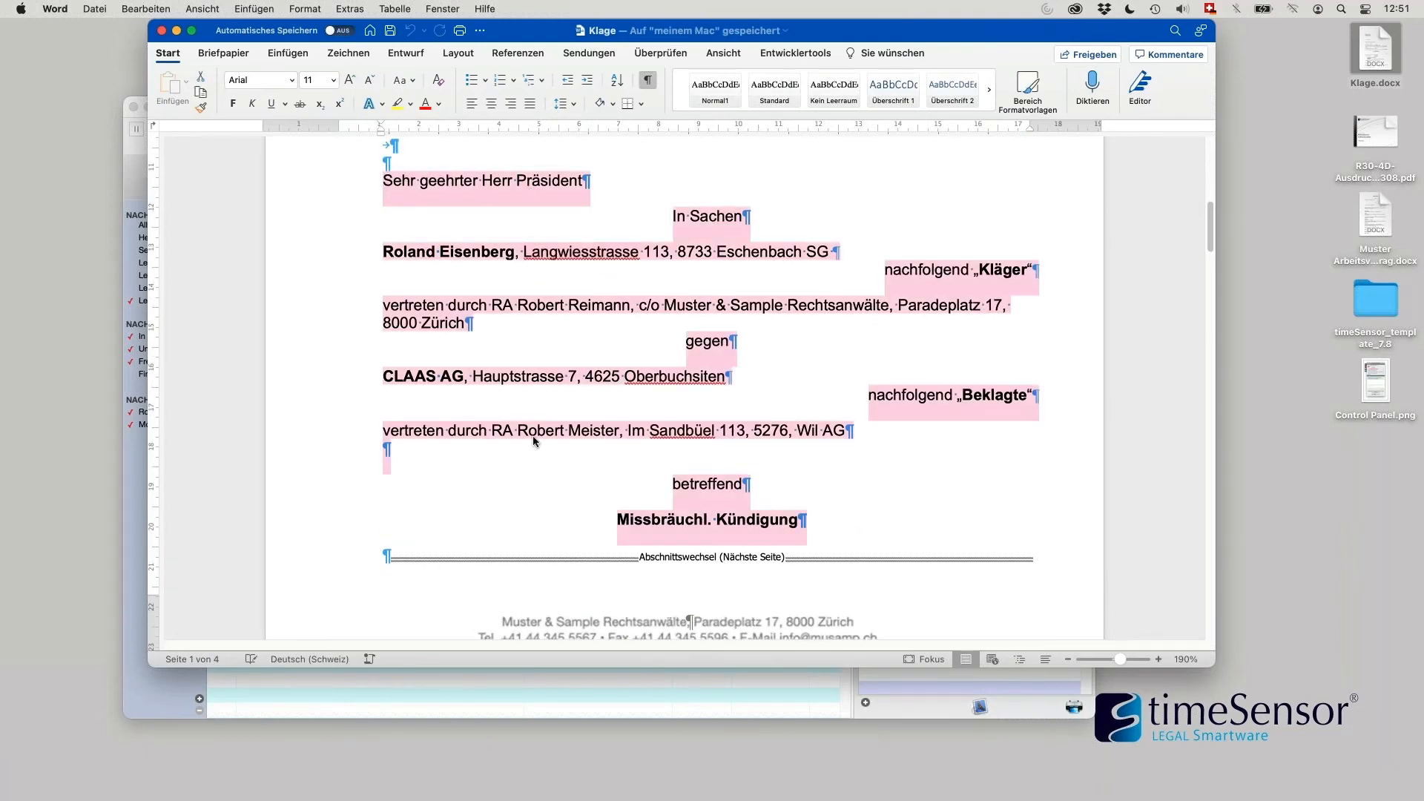
right_click(676, 382)
click(902, 395)
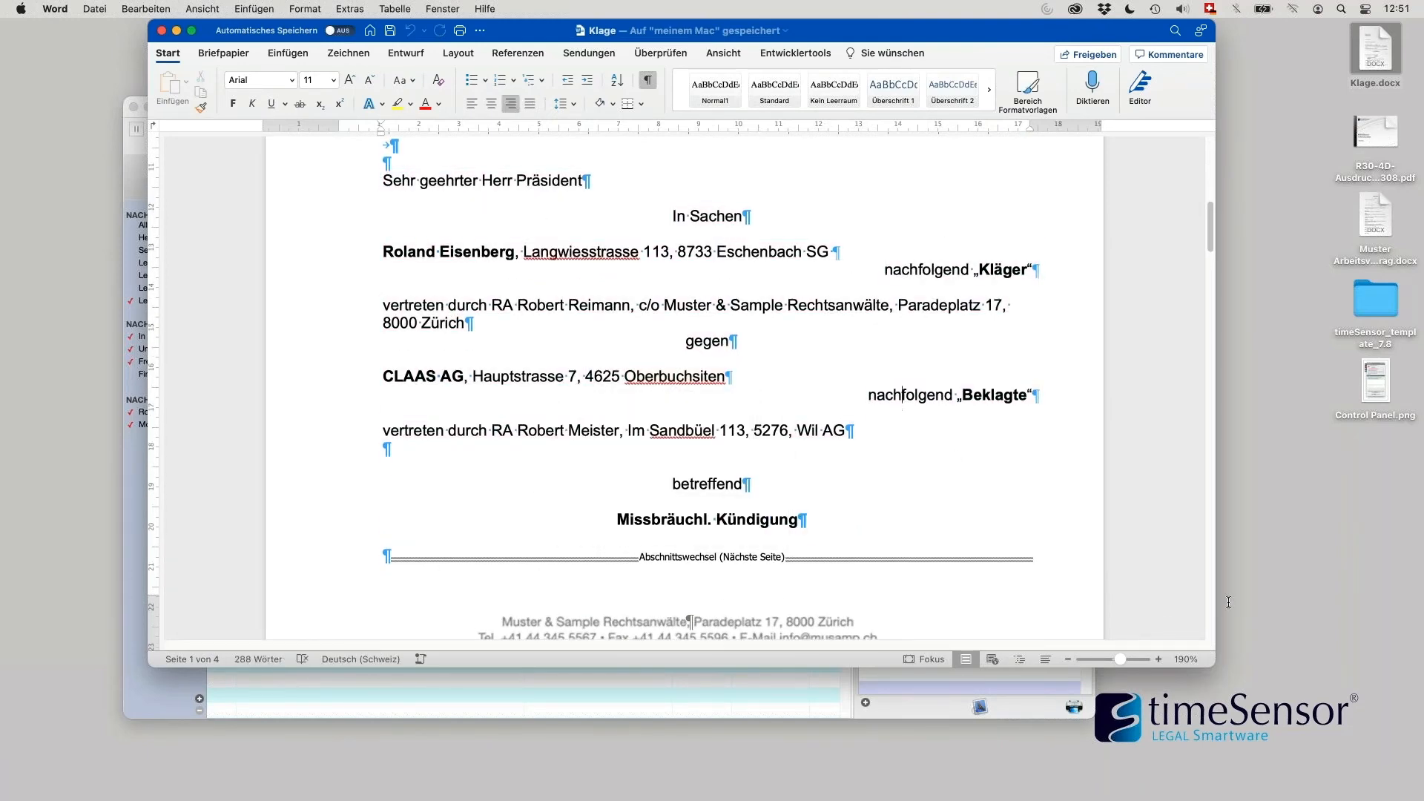
drag(1208, 665, 1210, 762)
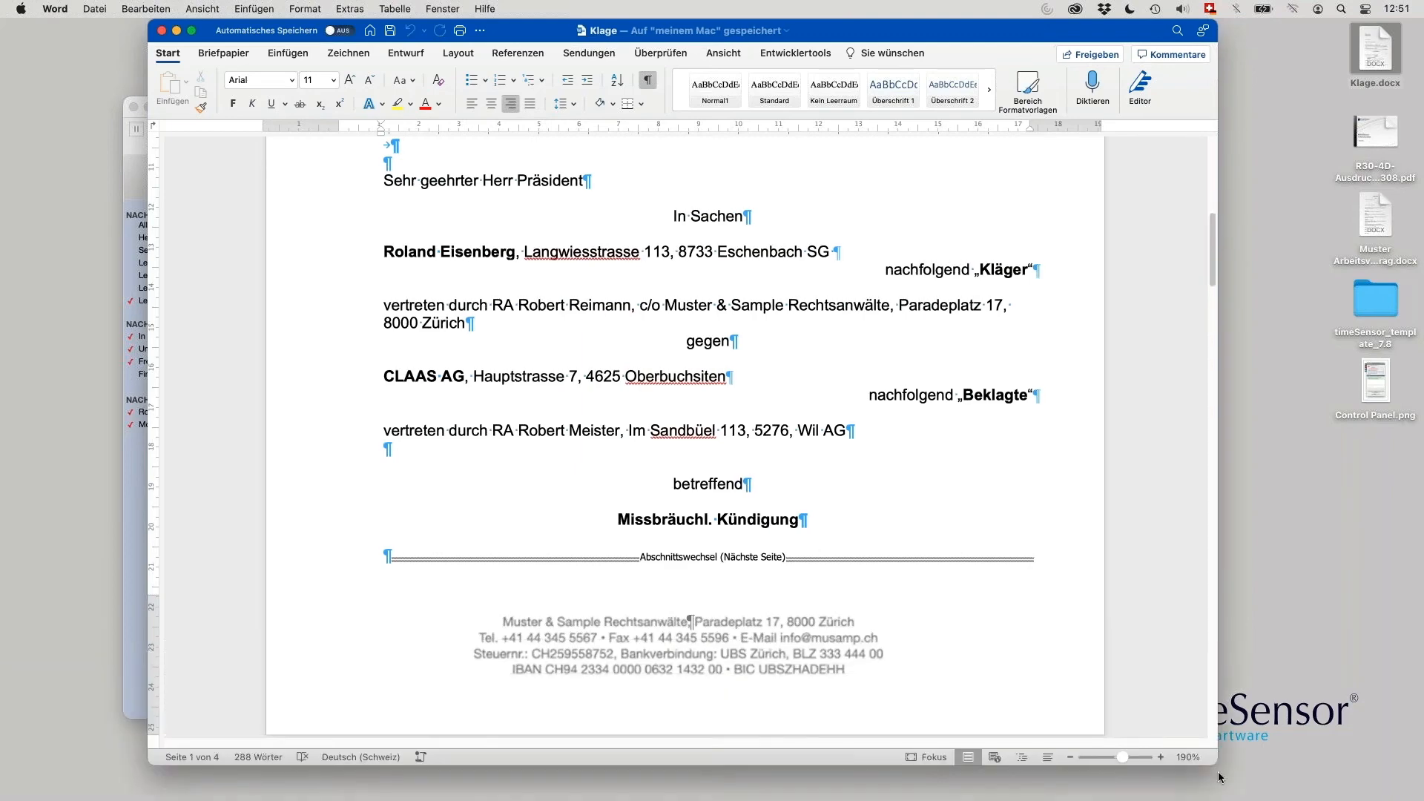
scroll(778, 429, up, 5)
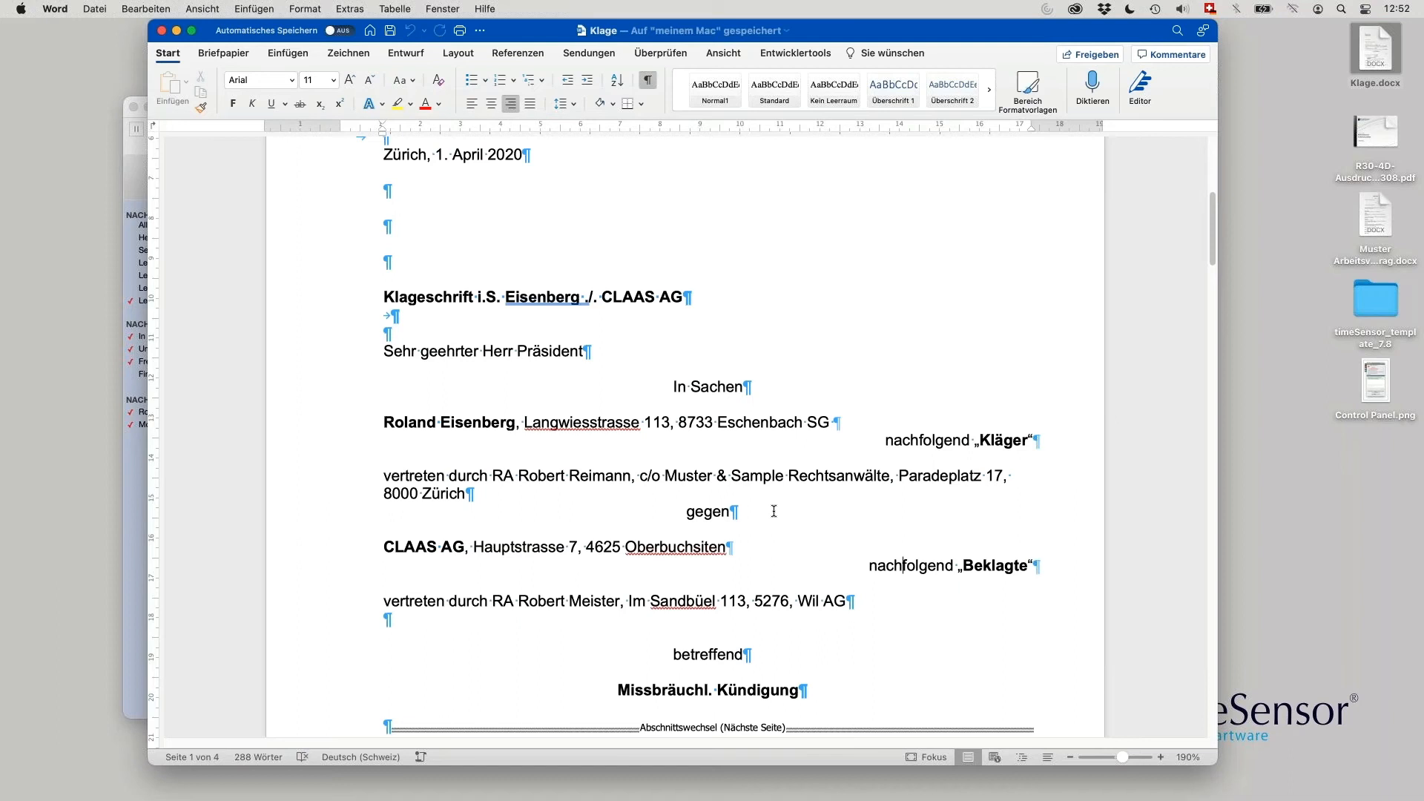
Step: Close Klage.docx in Word, return to timeSensor, and move and shrink the matter window to leave the desktop icons accessible
click(161, 30)
click(541, 368)
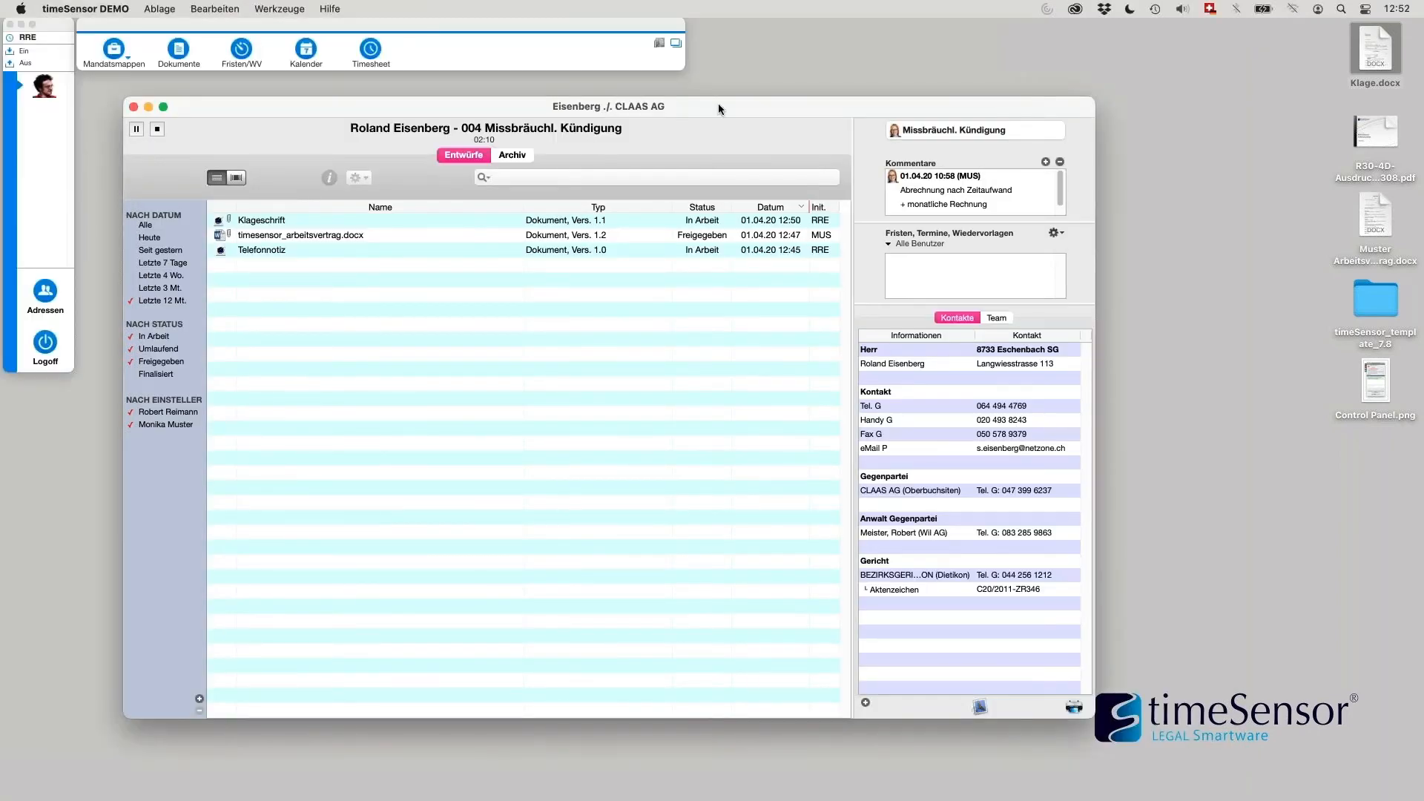
drag(719, 109, 697, 102)
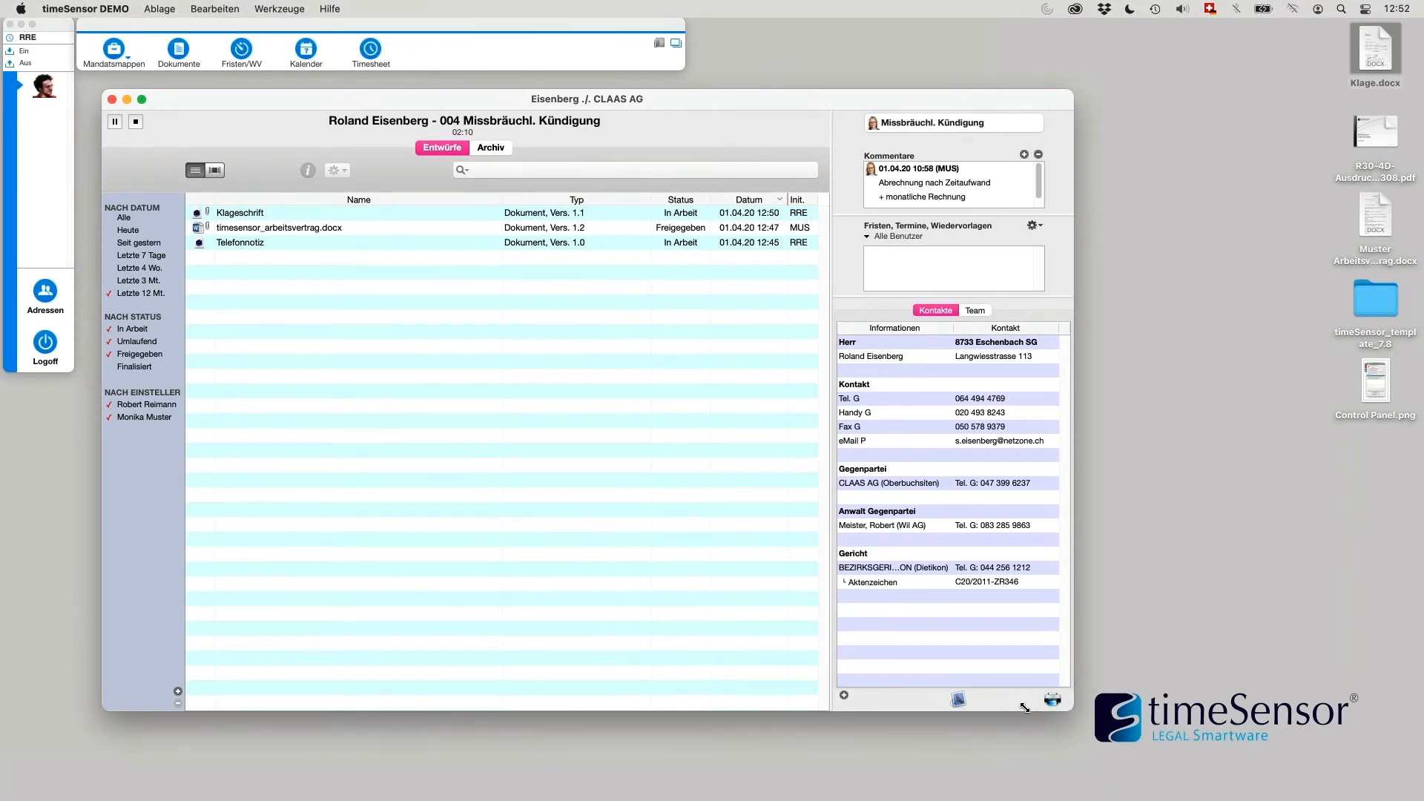
drag(1025, 709, 996, 690)
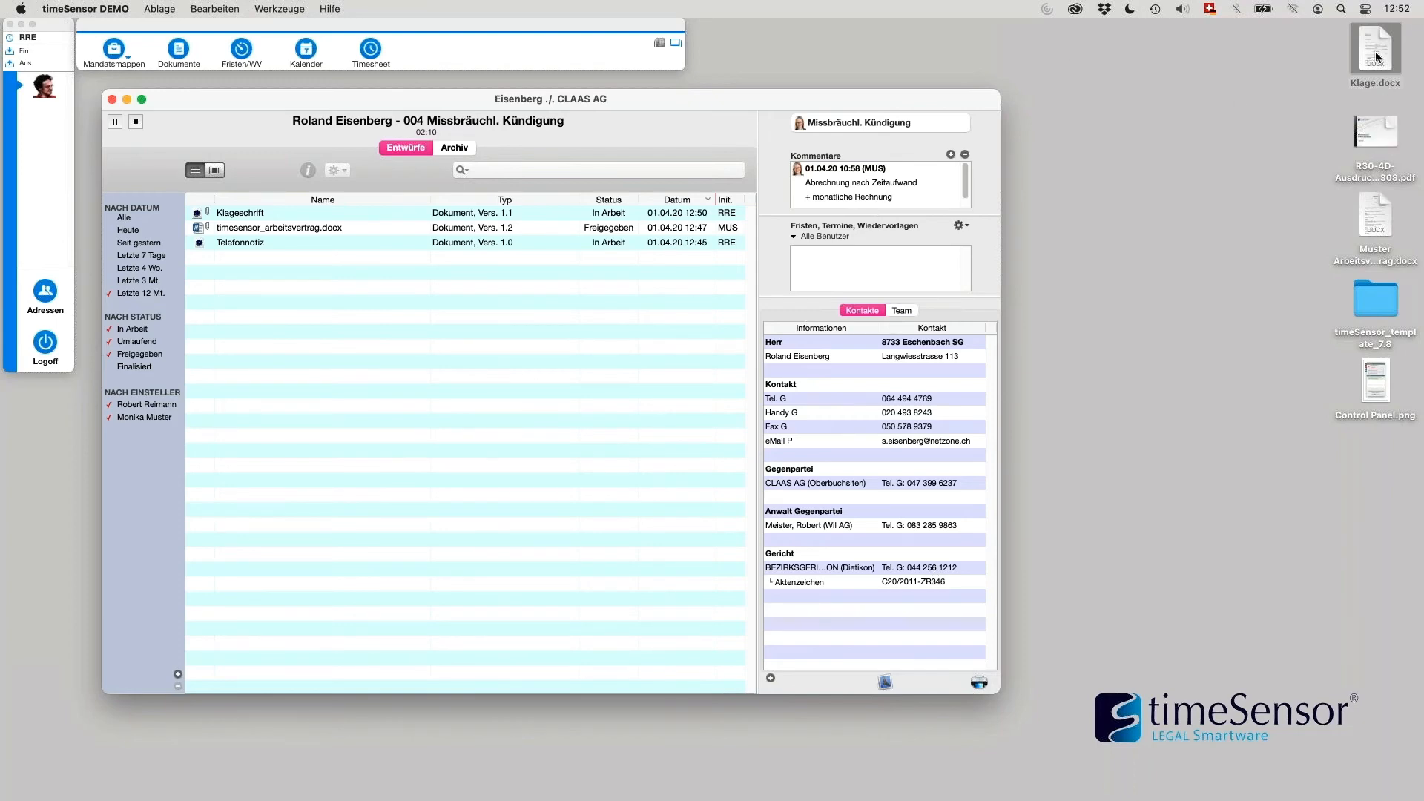
drag(1376, 53, 1307, 96)
drag(1370, 39, 1320, 49)
Step: Set the Klageschrift draft's status to Finalisiert and append "/ in Word weiterverarbeitet" to its name
click(334, 218)
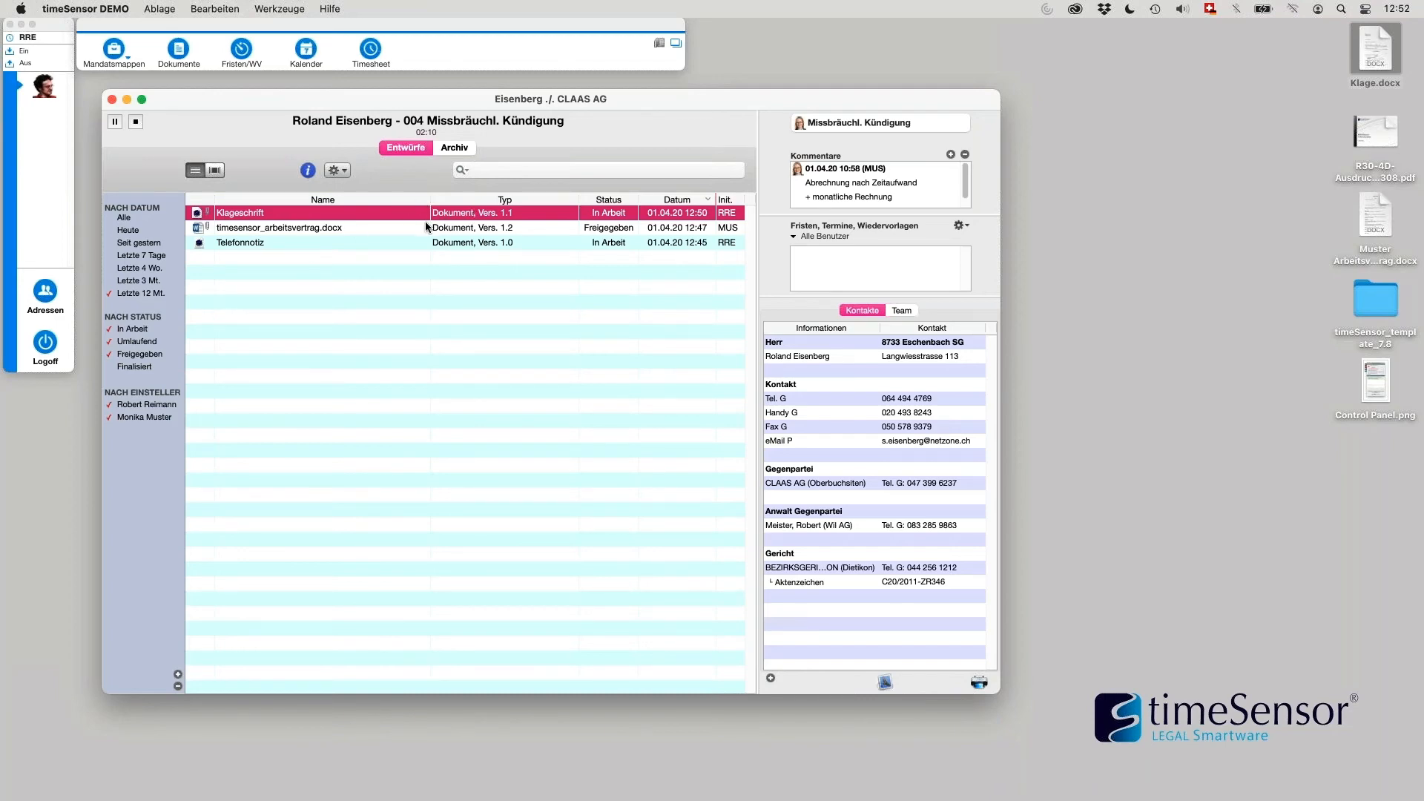
drag(449, 213, 1315, 77)
click(308, 170)
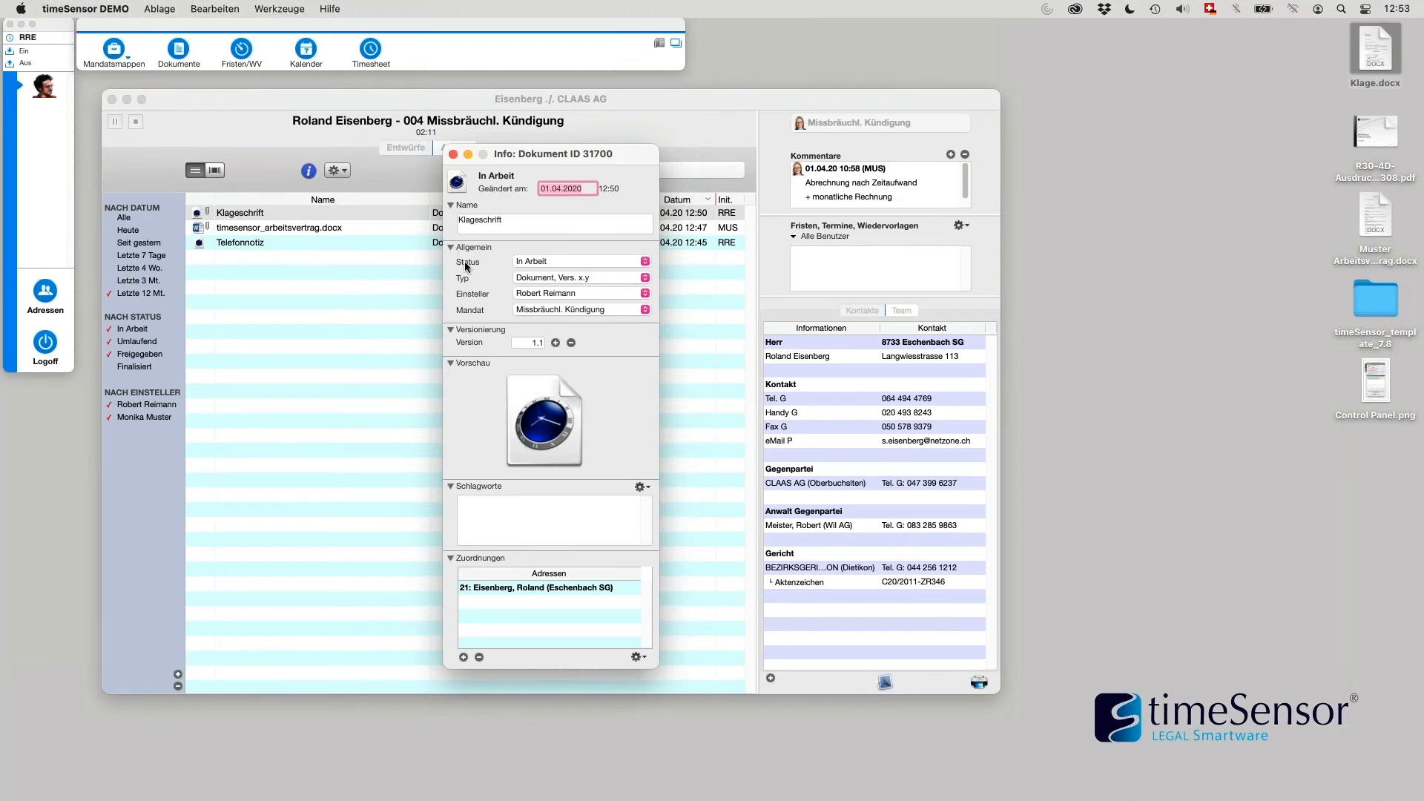
click(568, 261)
click(572, 291)
click(520, 230)
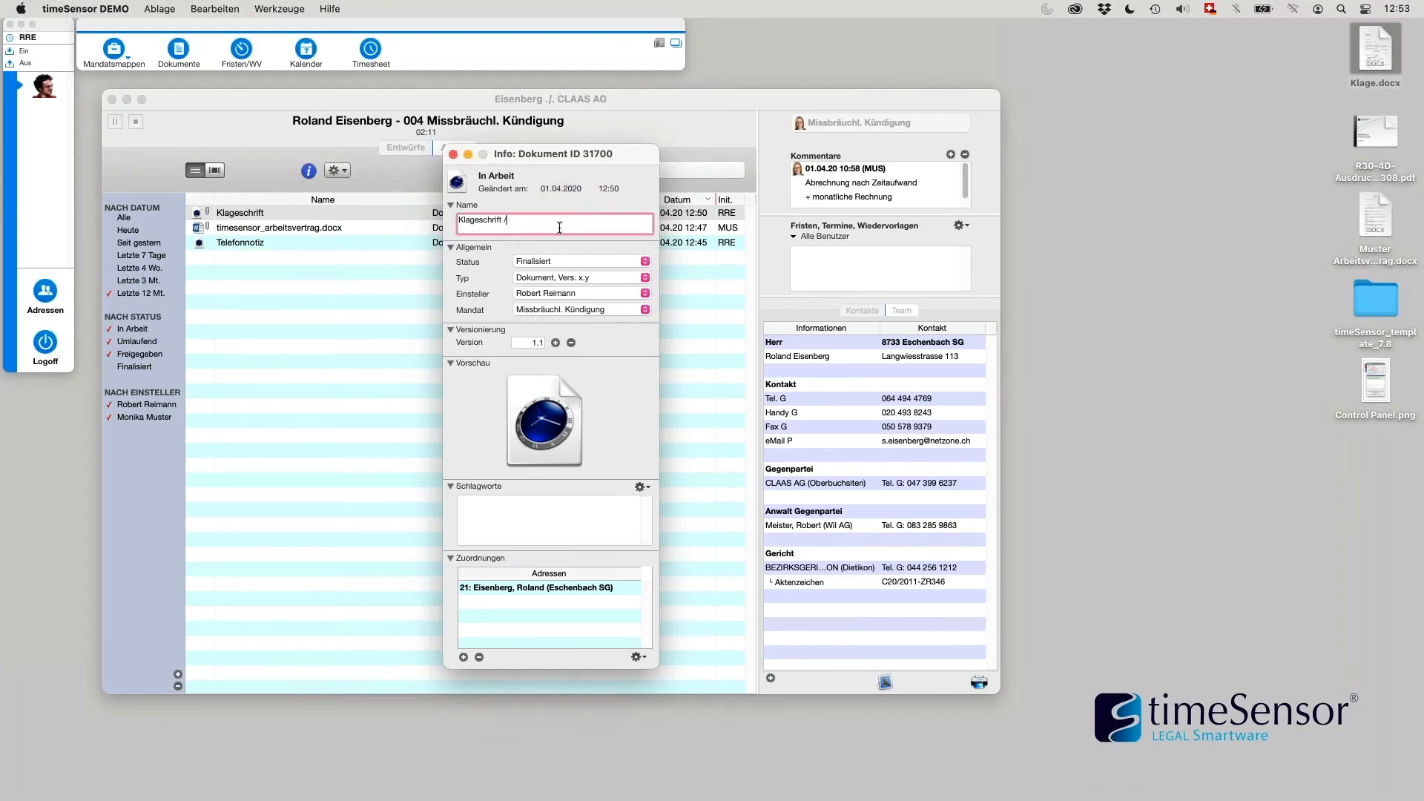
text(/ in Word weiterverarbeitet)
click(453, 153)
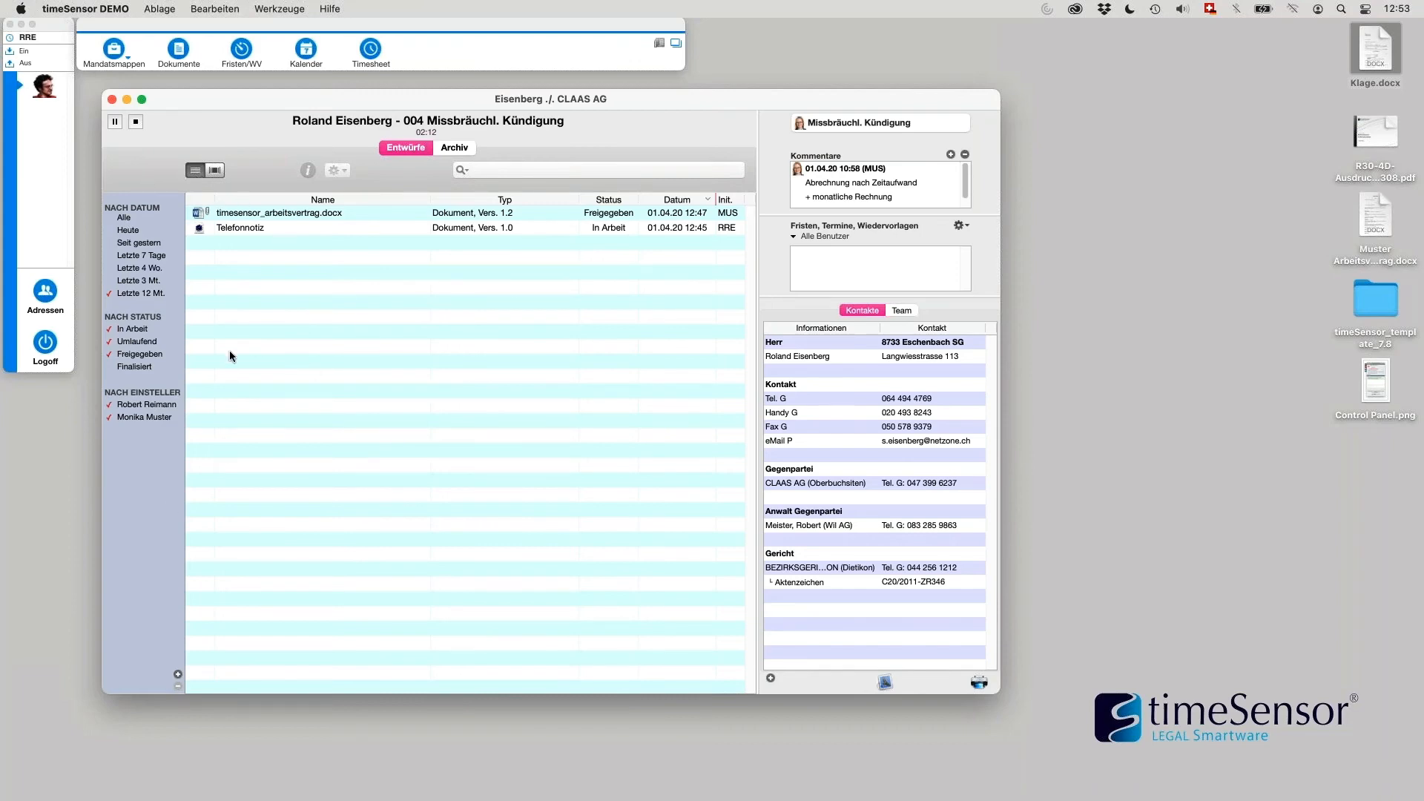
Step: Include finalised drafts in the list, view the older versions of Mandatsübernahme 1.4, then hide the version preview and finalised drafts again
click(134, 368)
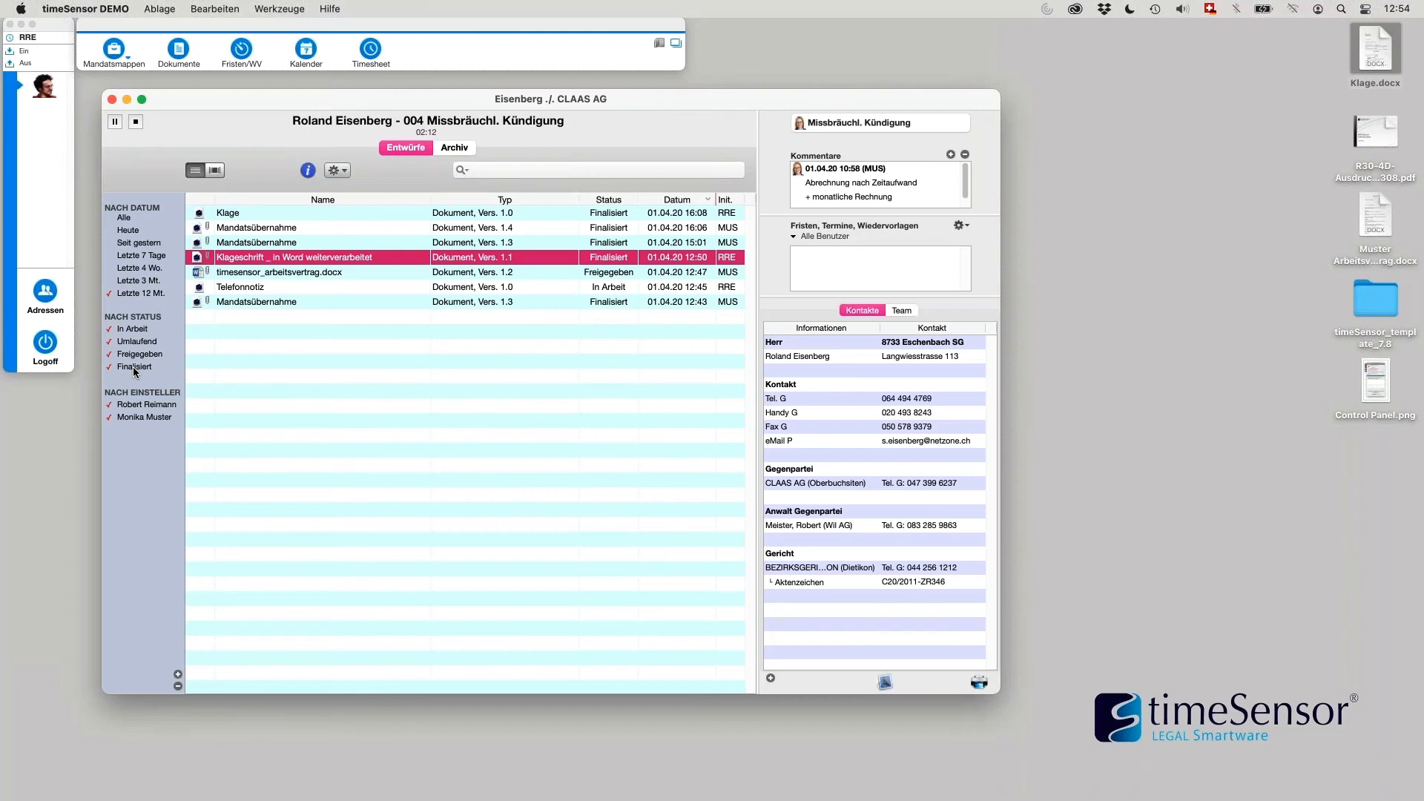
click(293, 230)
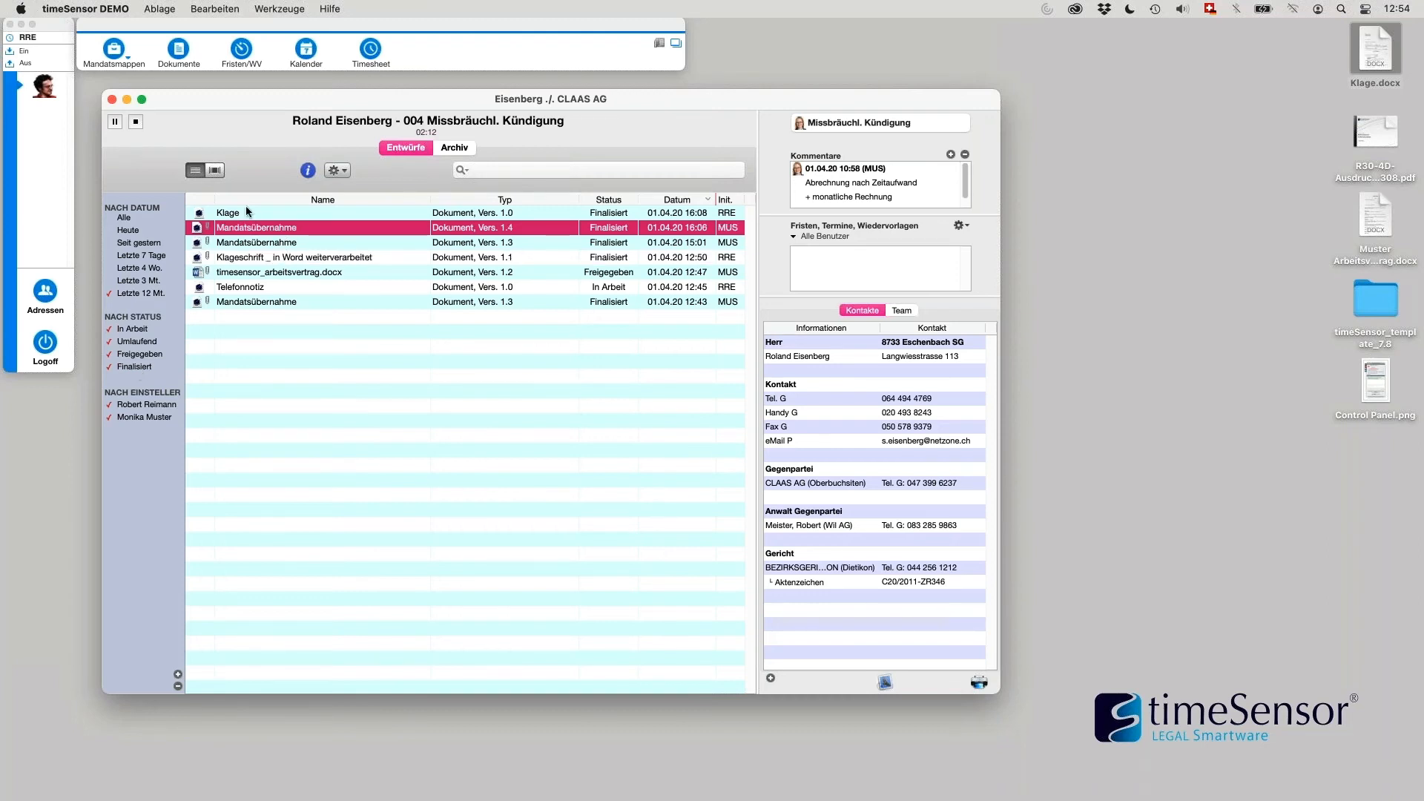
click(215, 175)
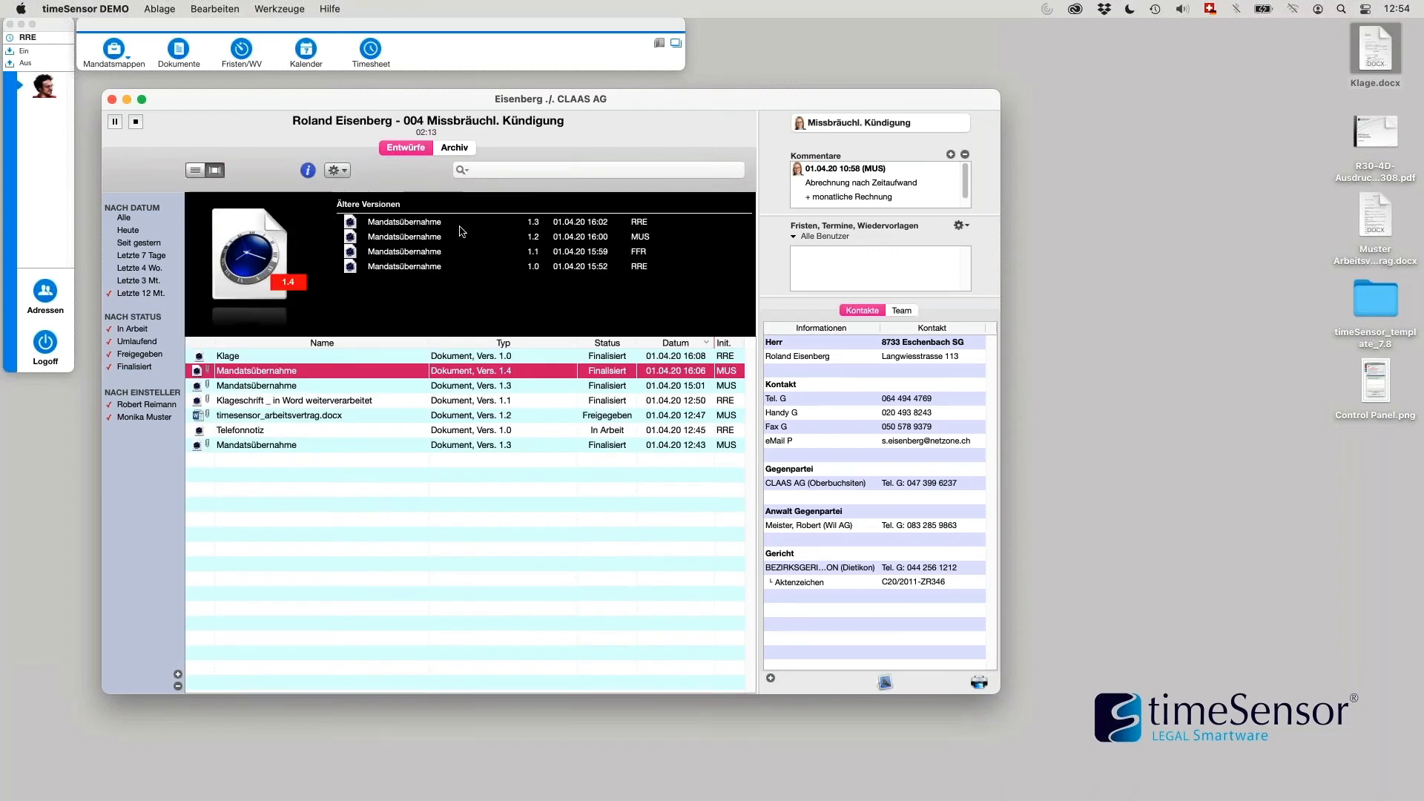
click(194, 174)
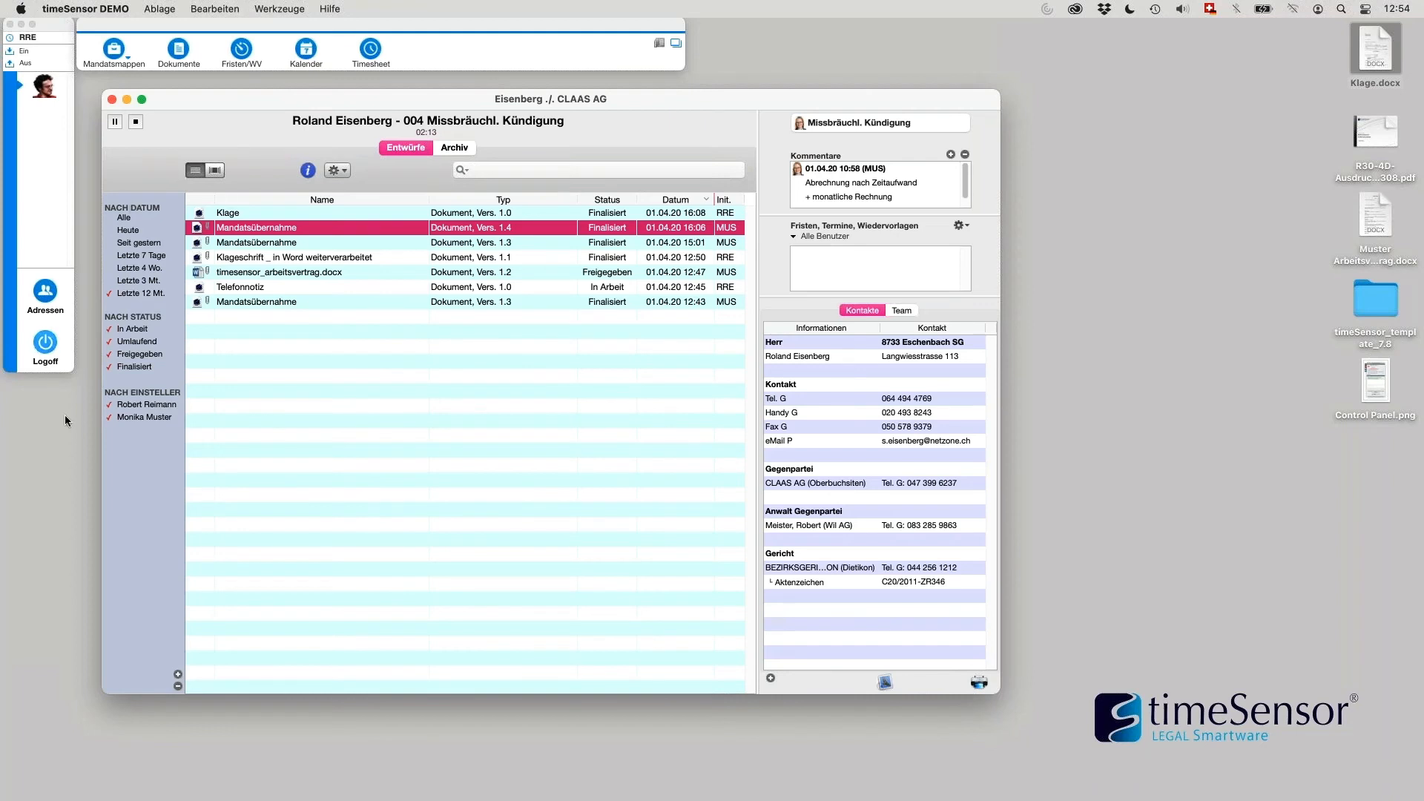
click(111, 367)
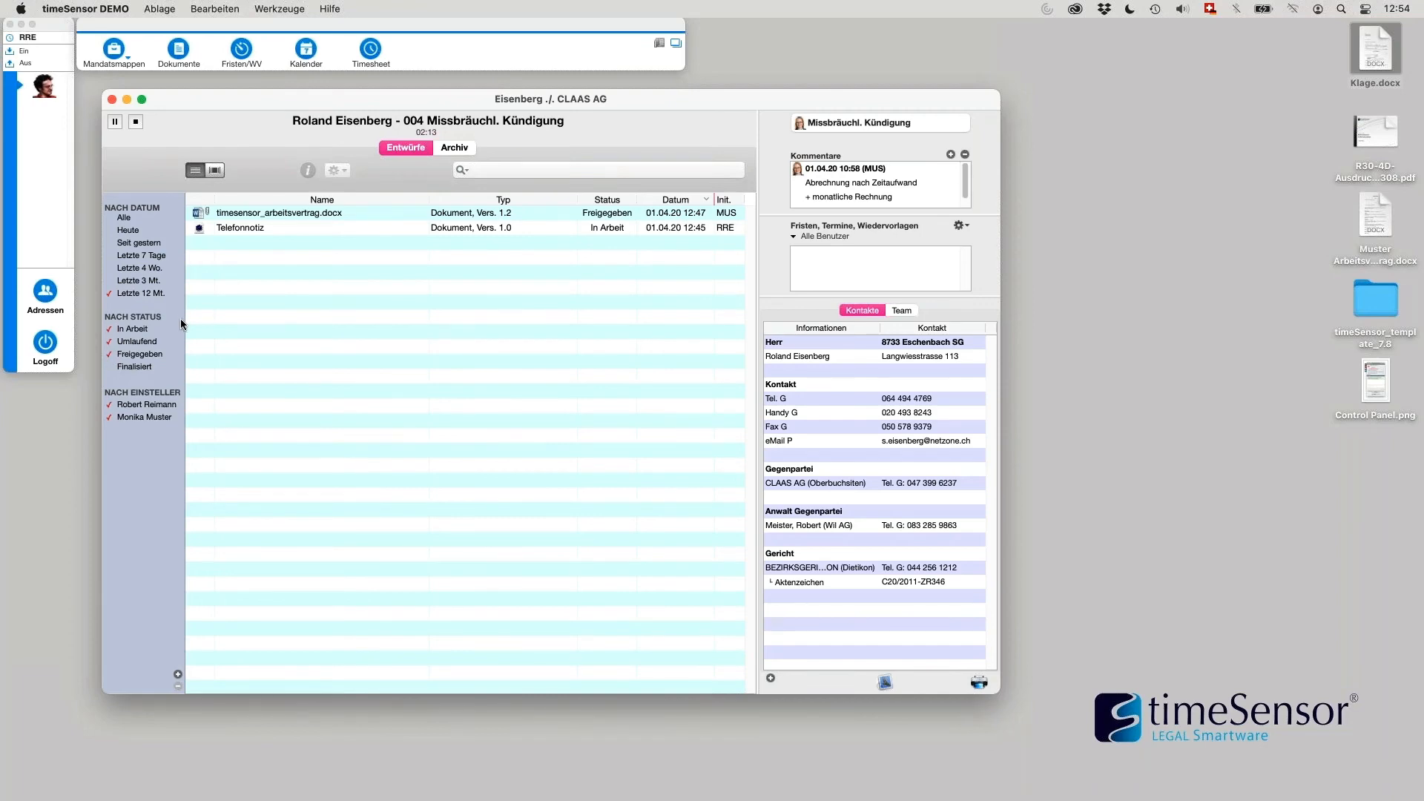
Step: Limit the drafts list to the last 7 days and exclude the second author's drafts
click(152, 256)
click(131, 419)
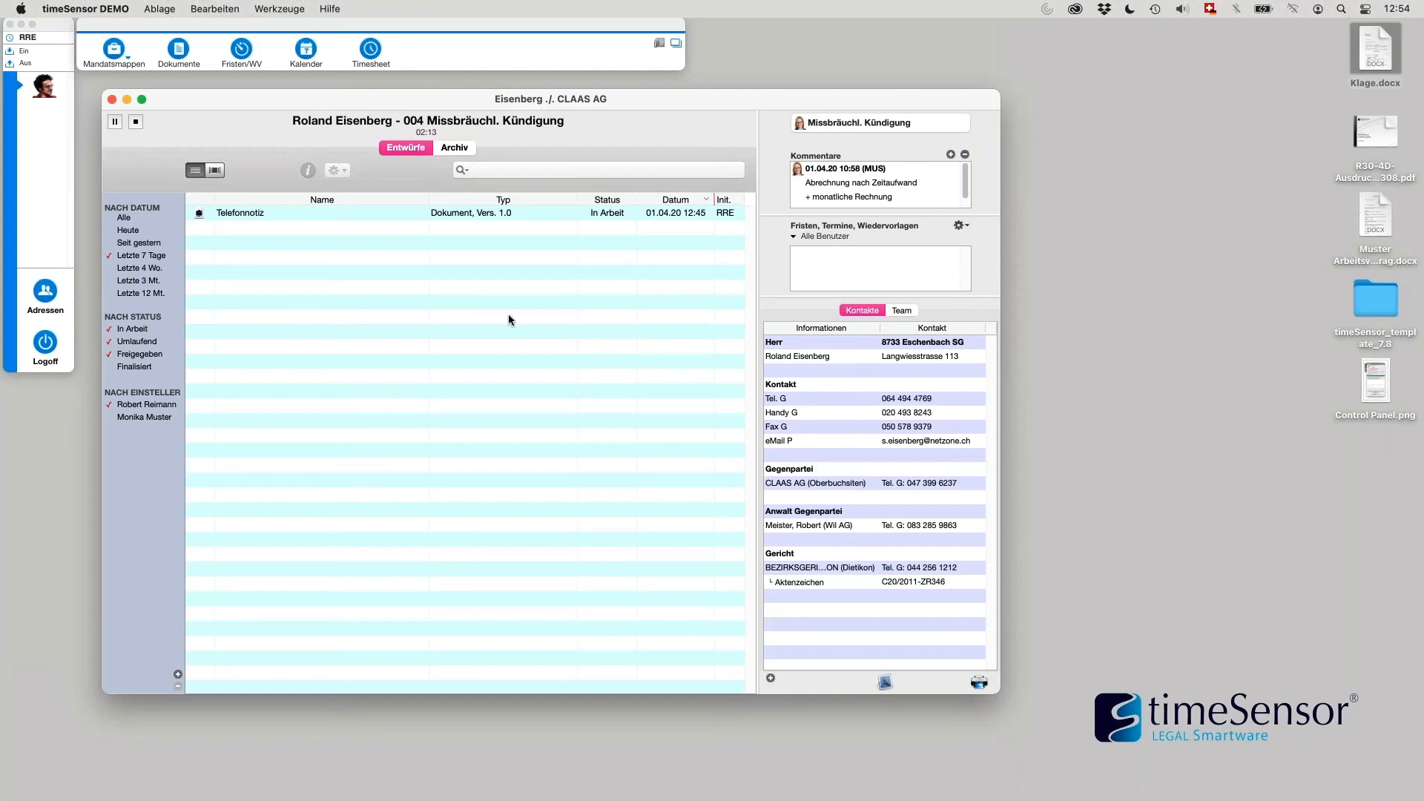
drag(763, 100, 765, 99)
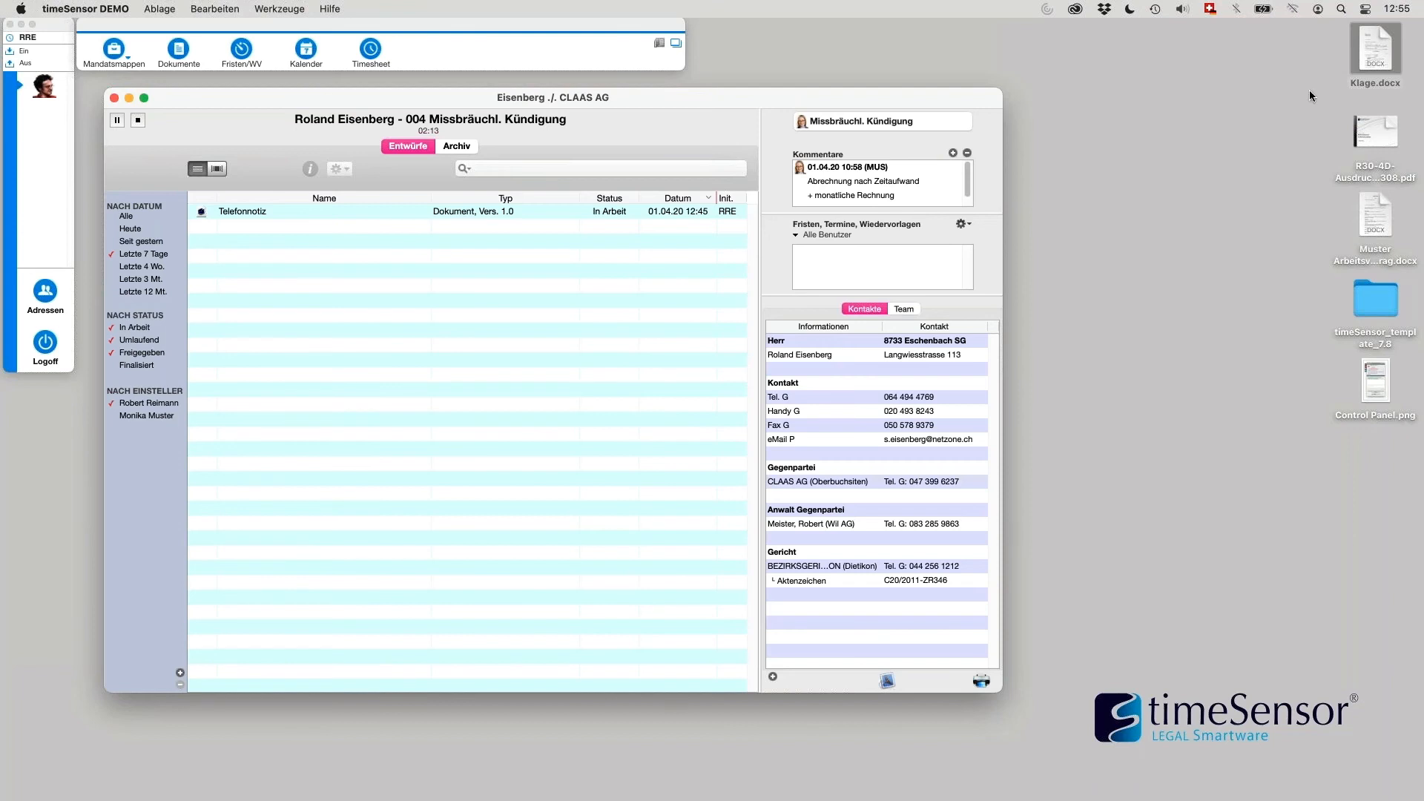
Step: Add Klage.docx from the desktop to the matter's drafts under the name Klage, keeping the type Dokument, Vers. x.y, and dismiss the warning
drag(1379, 31, 448, 337)
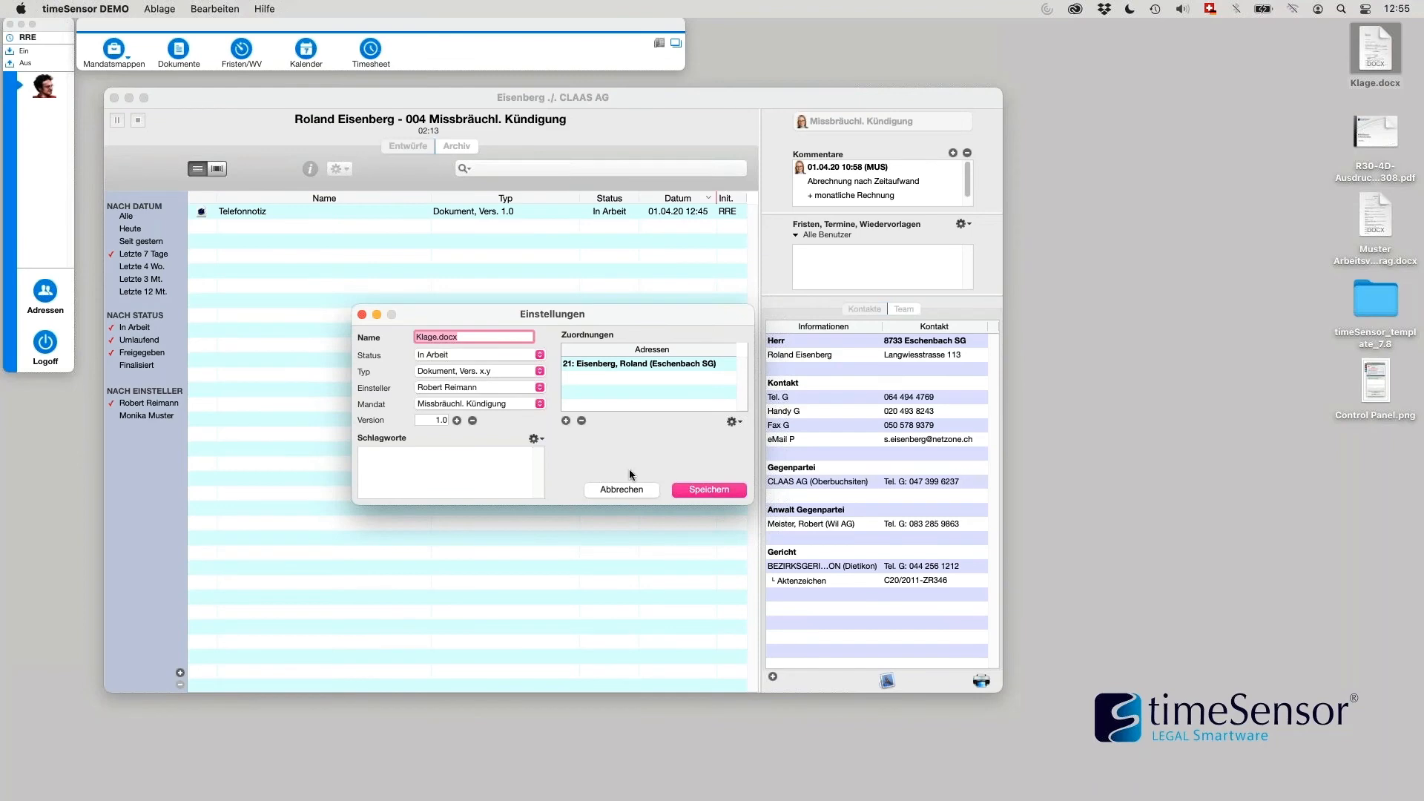
click(472, 337)
key(BackSpace)
key(BackSpace)
key(BackSpace)
key(BackSpace)
key(BackSpace)
click(512, 371)
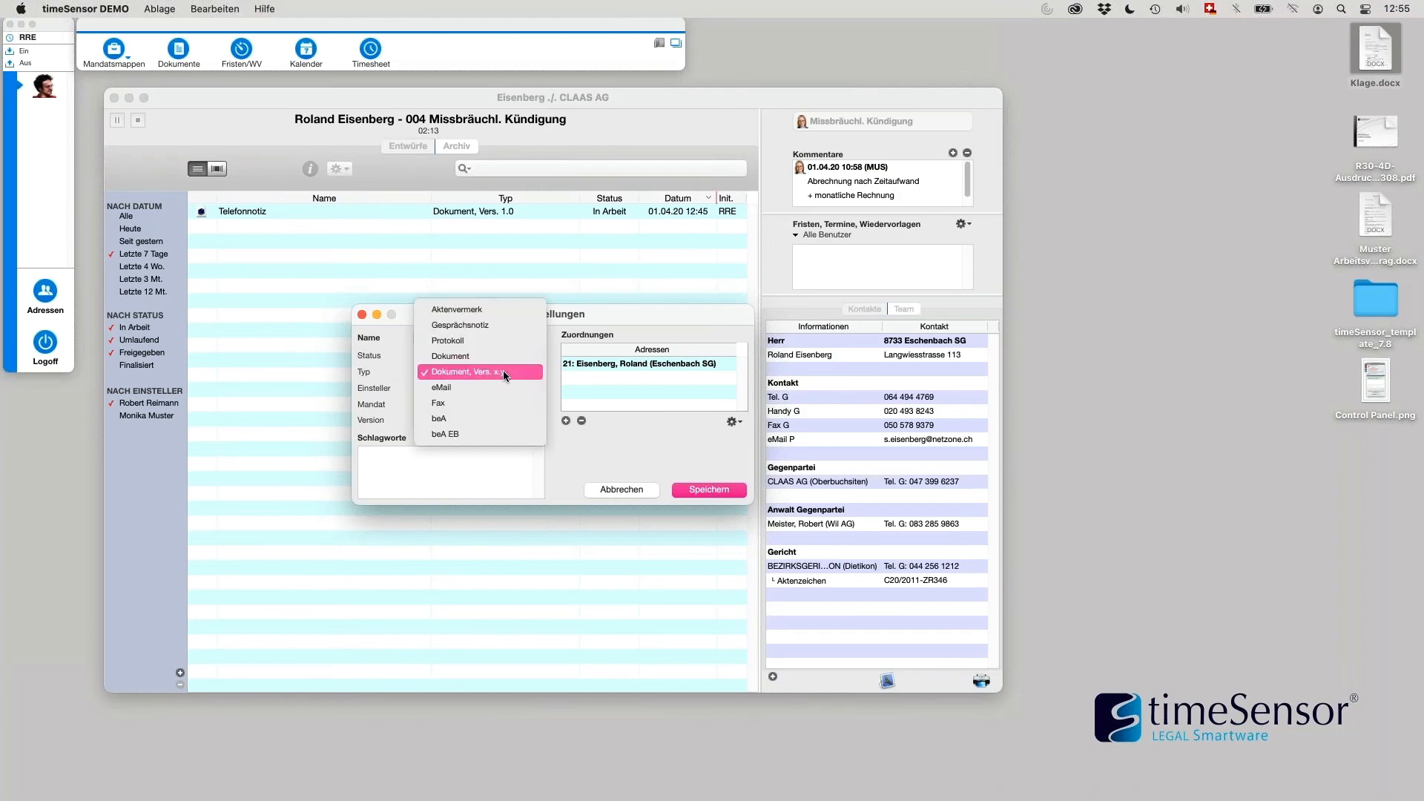
click(503, 371)
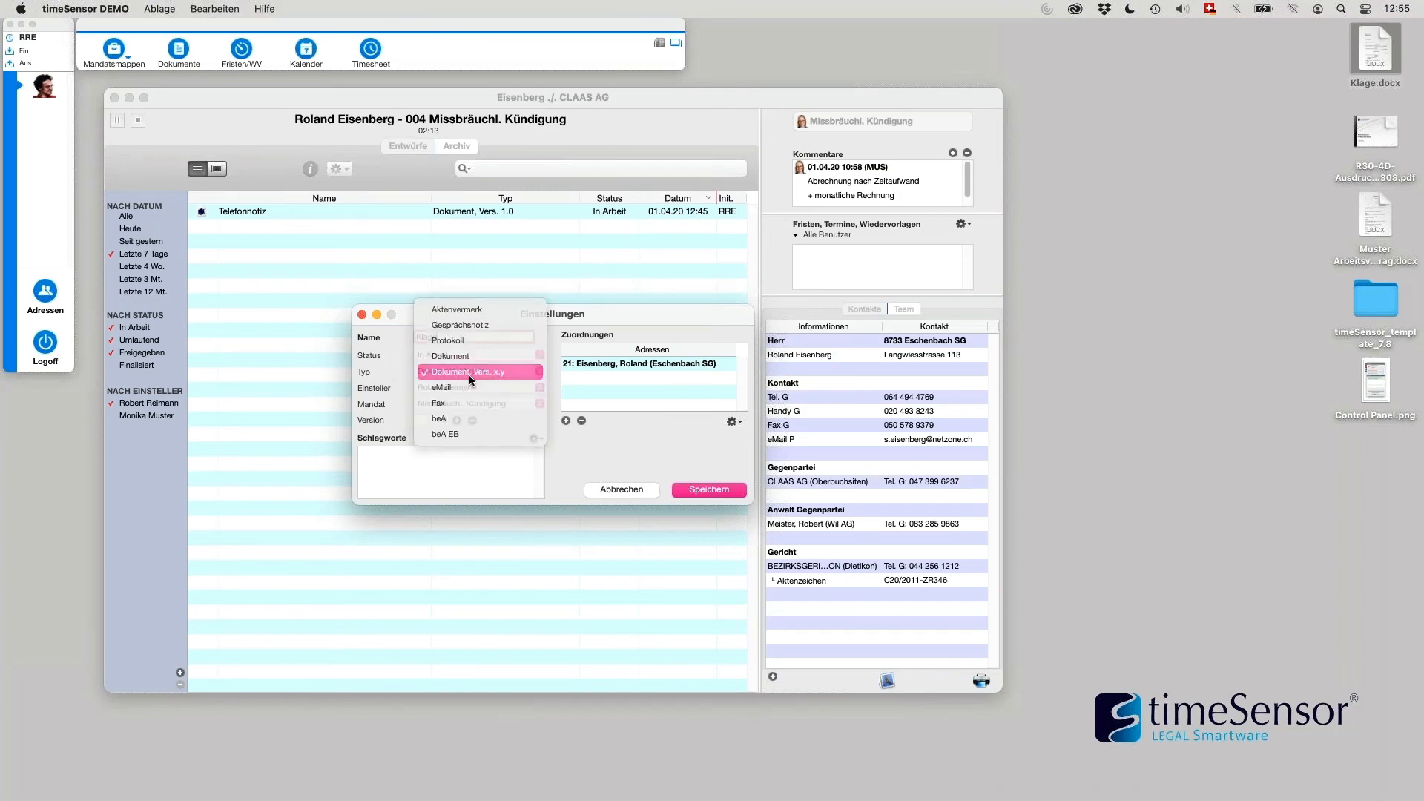
click(708, 490)
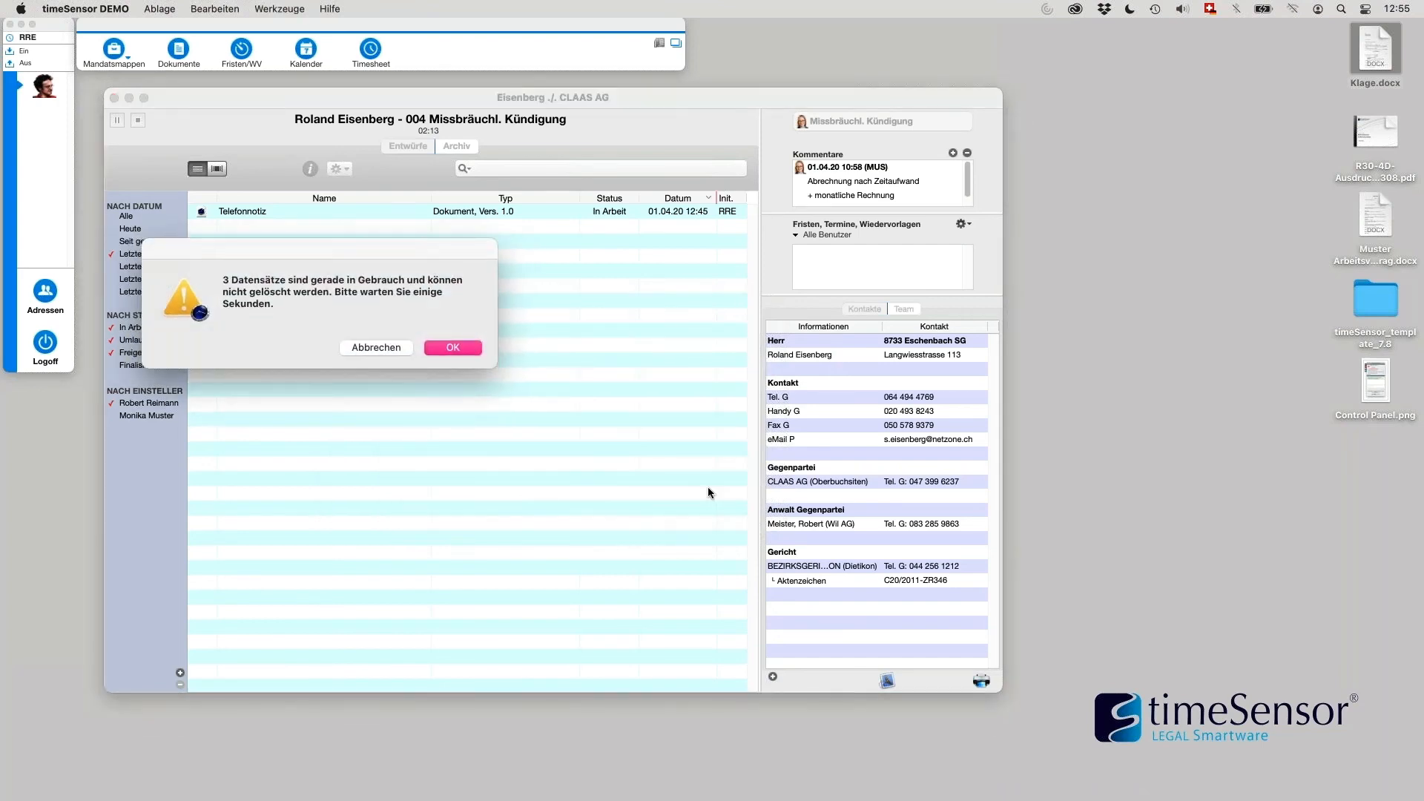
click(399, 349)
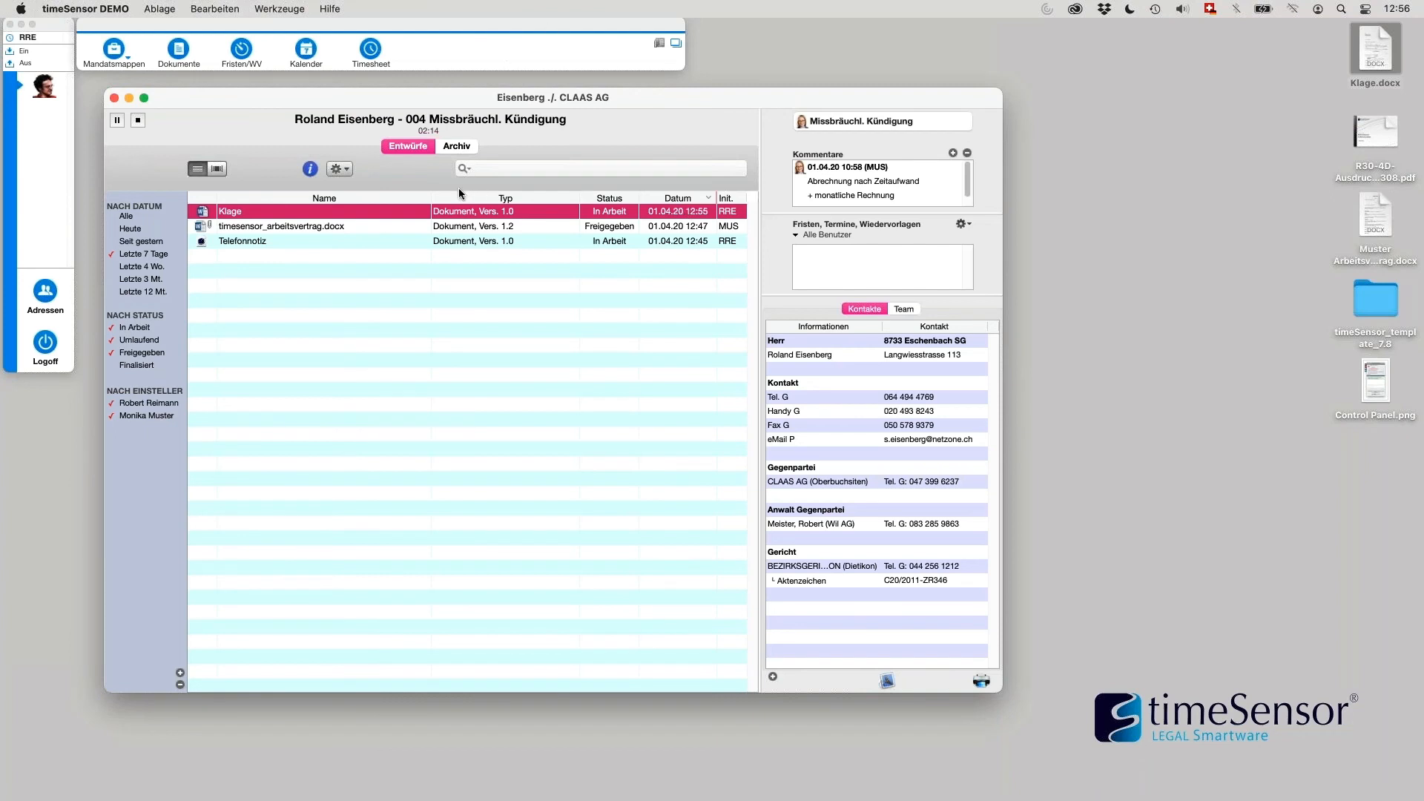
Step: Open the imported Klage draft for editing and return to the matter's drafts list
double_click(247, 213)
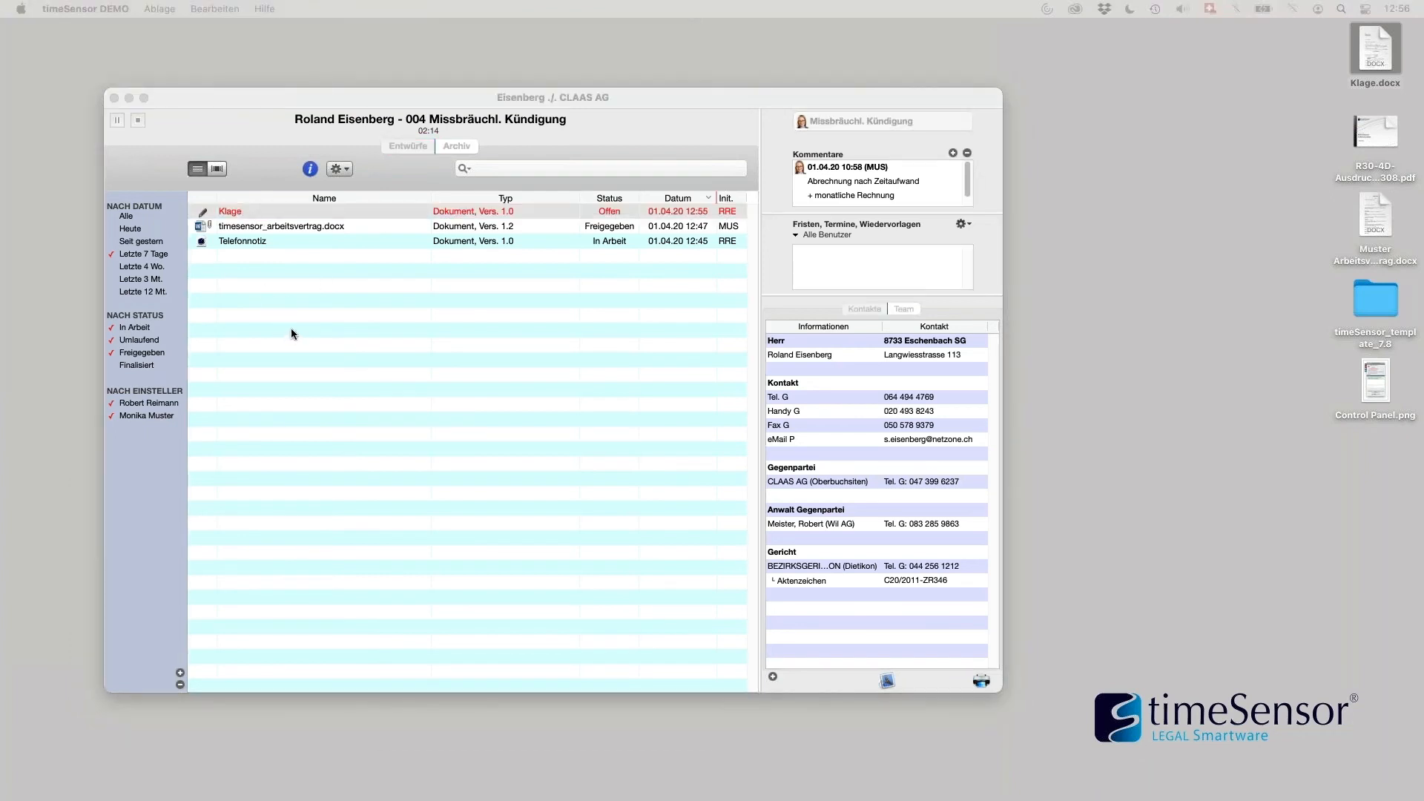
click(307, 328)
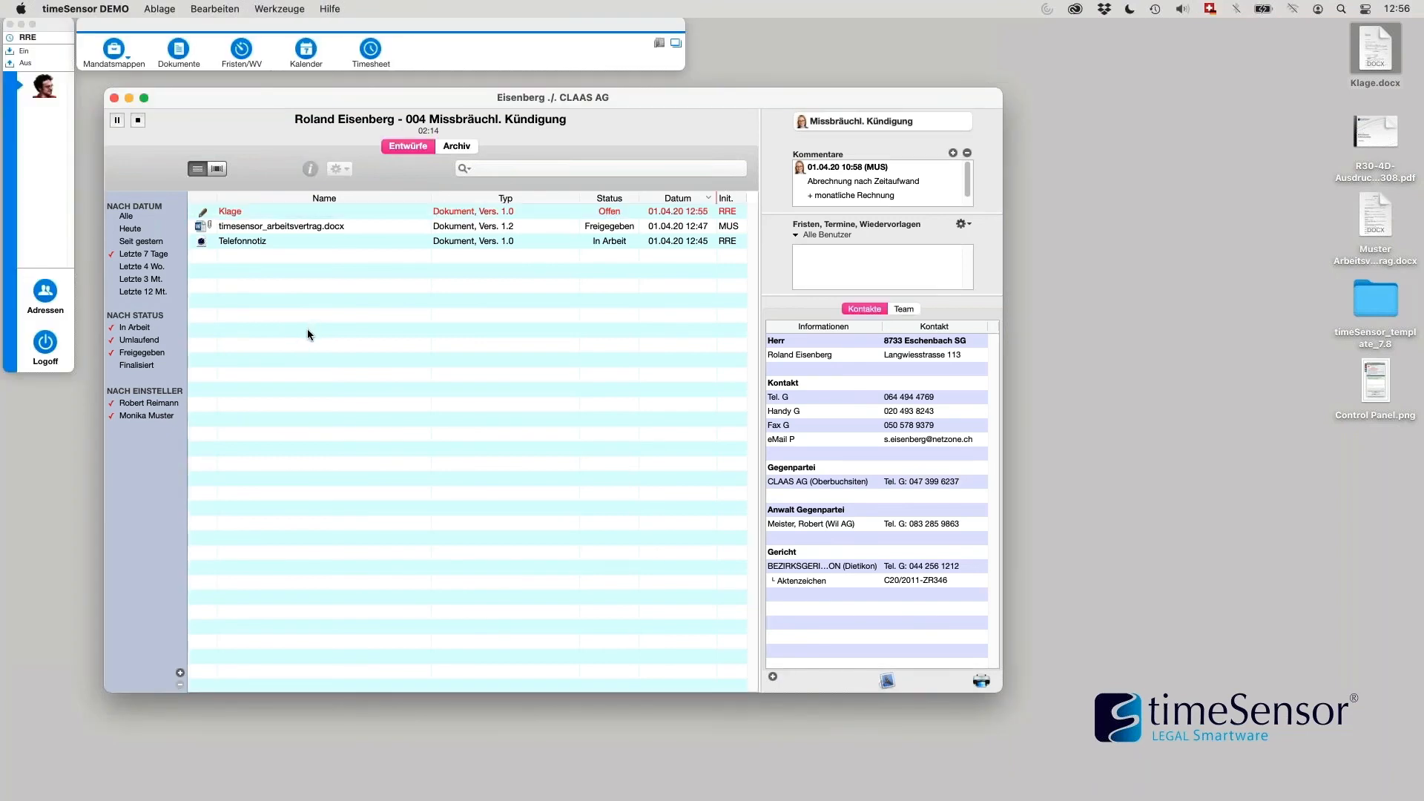
click(241, 224)
click(273, 216)
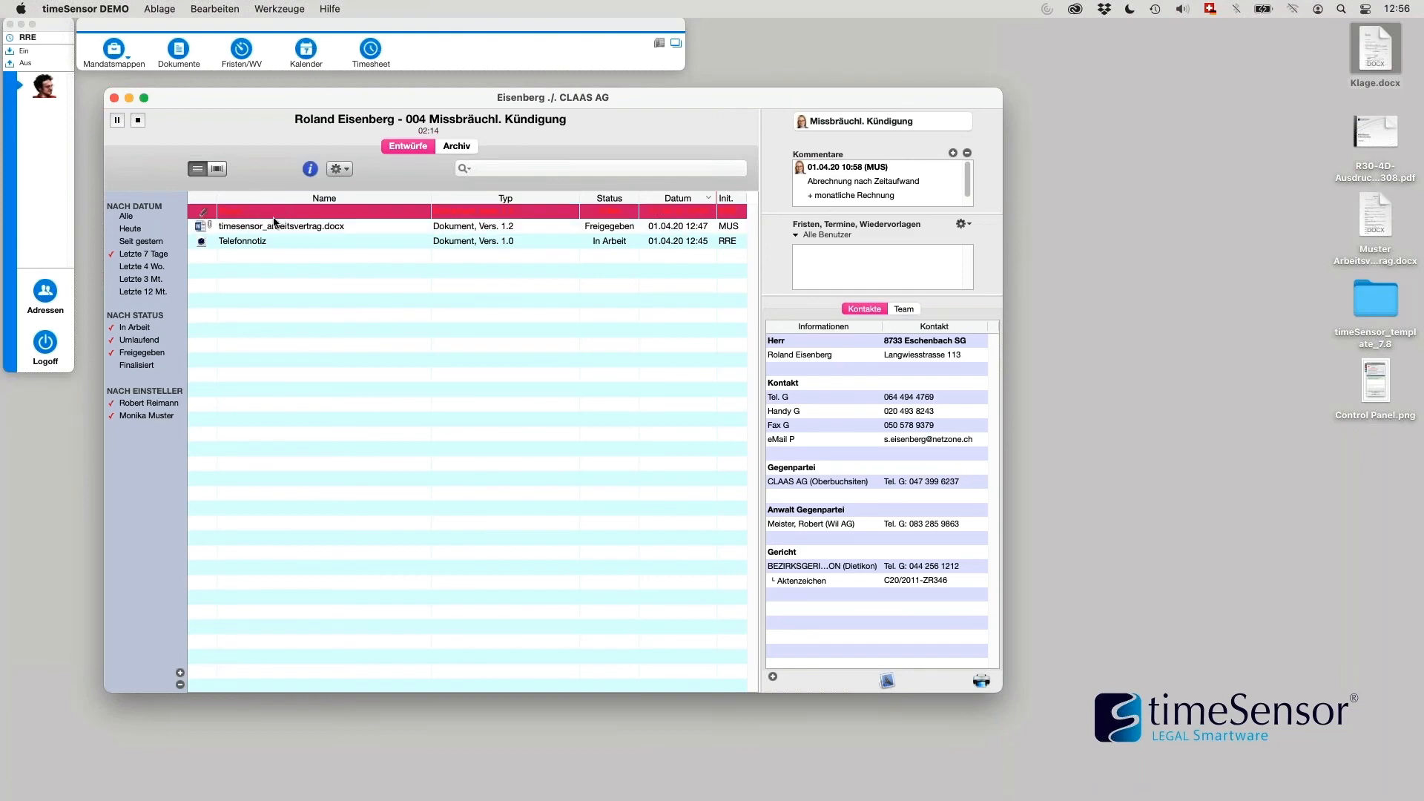
click(272, 336)
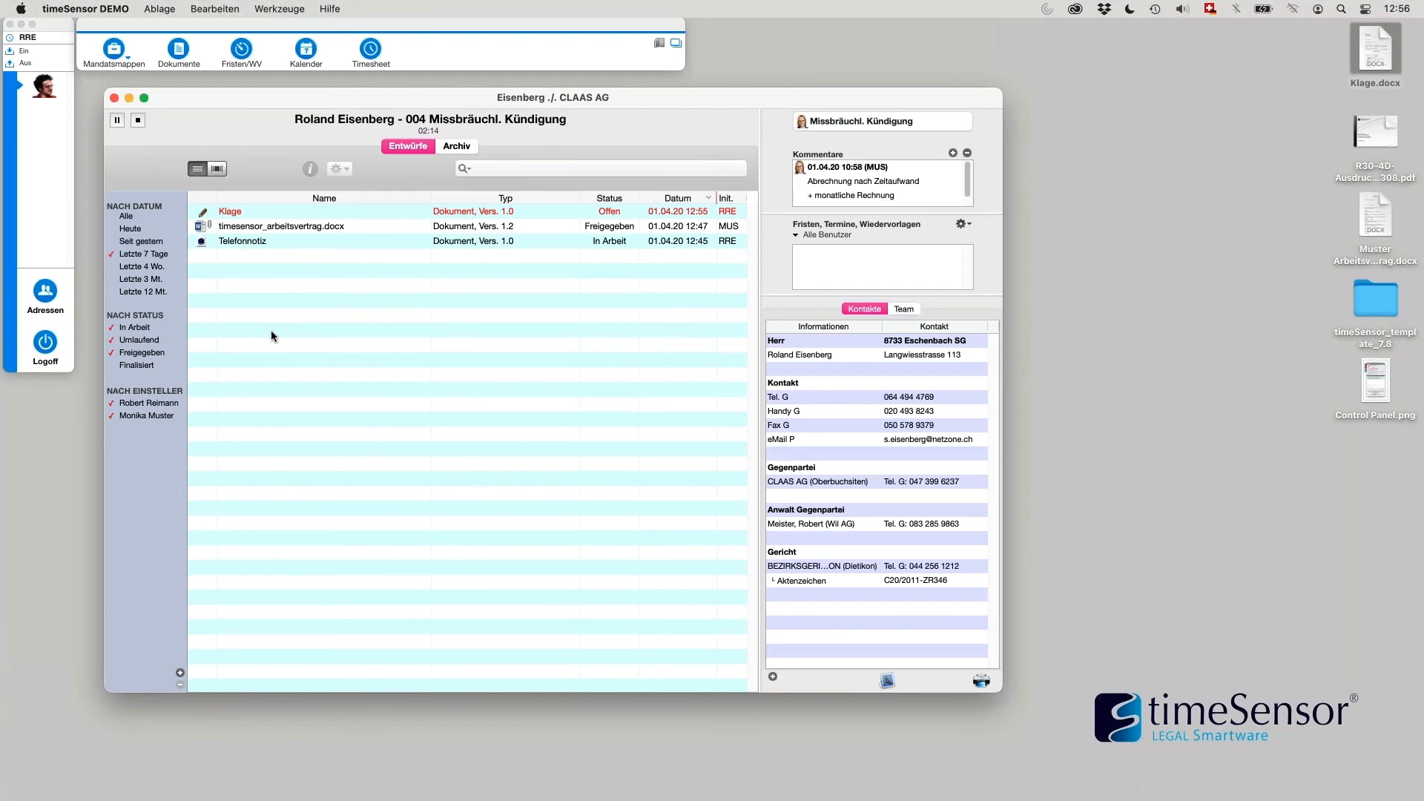
click(304, 218)
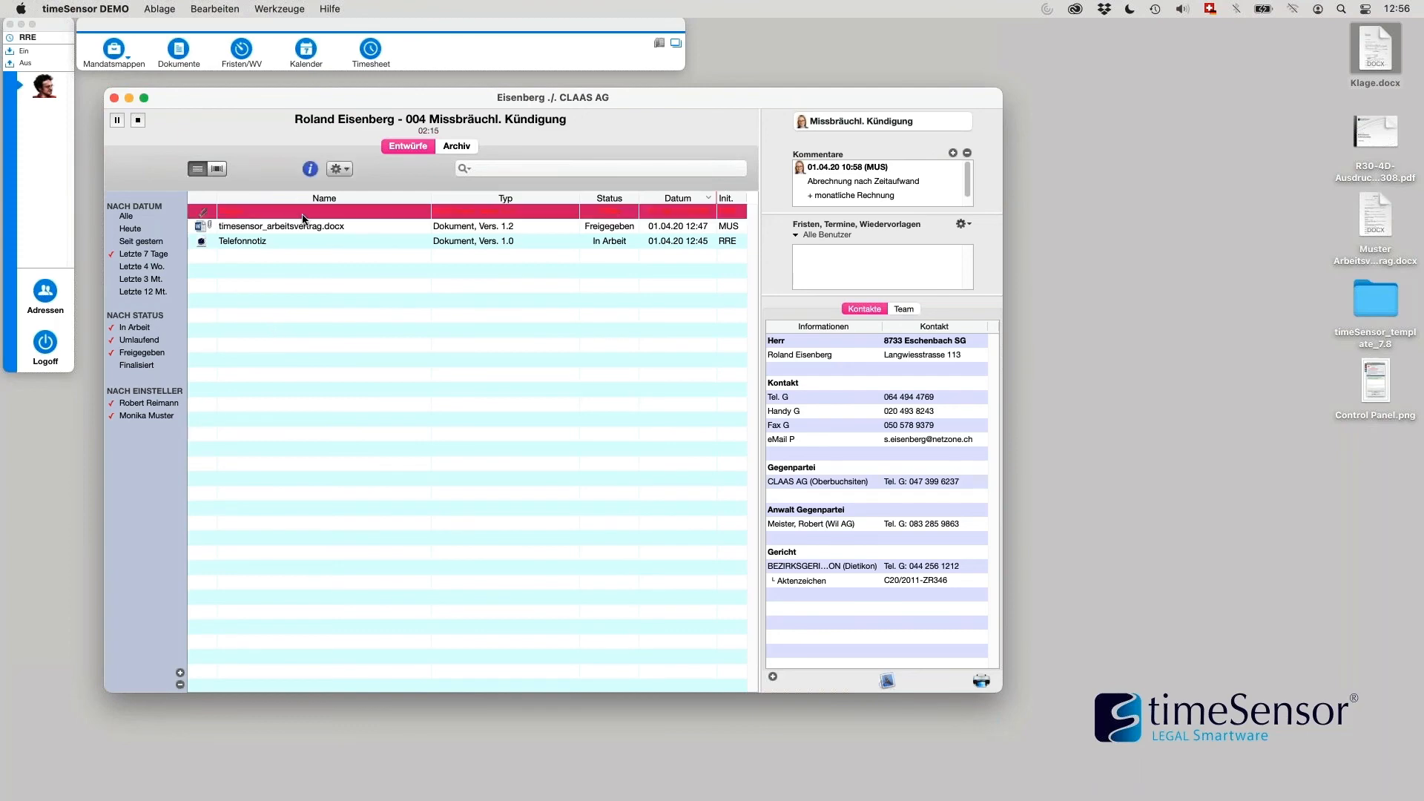
click(302, 280)
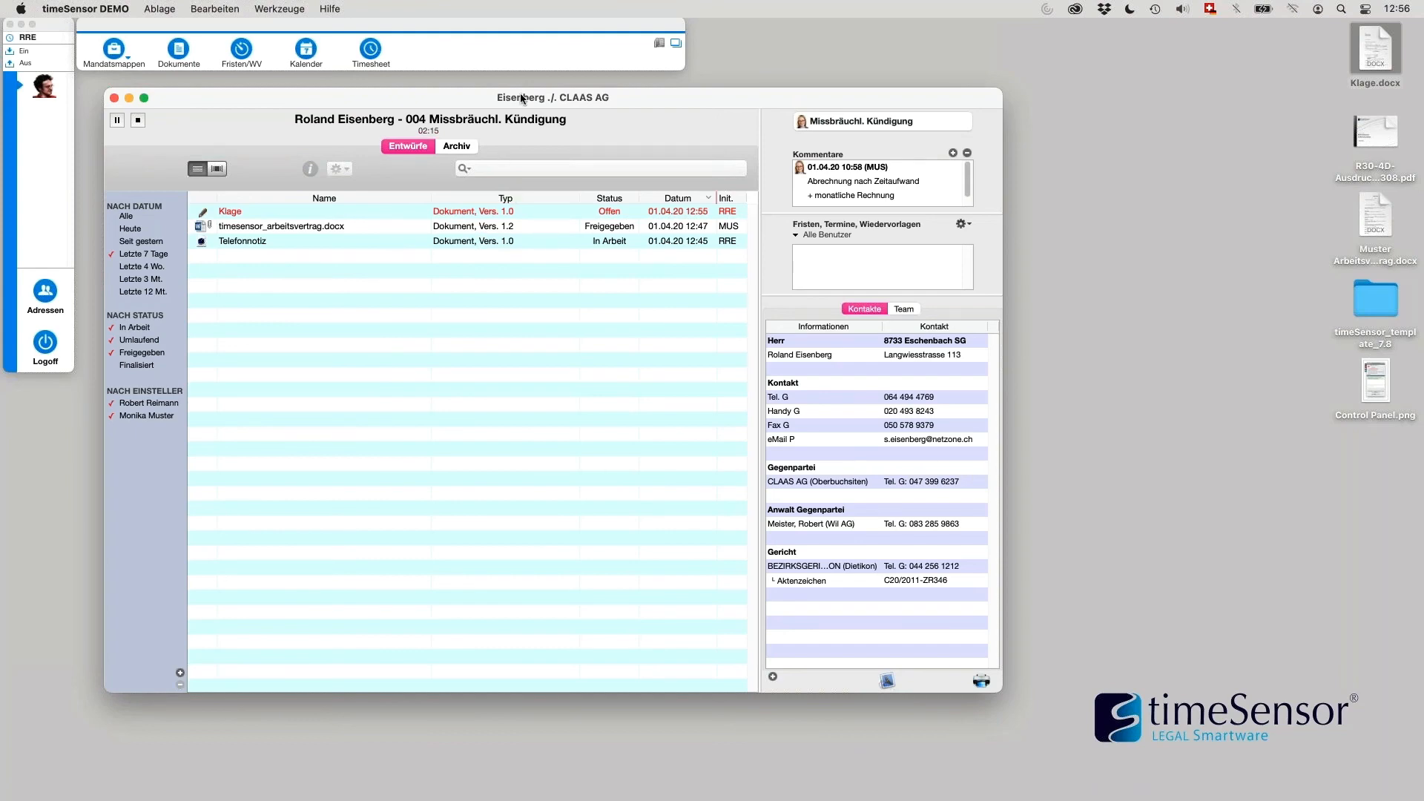
mouse_move(521, 97)
mouse_down()
mouse_move(519, 115)
mouse_move(517, 98)
mouse_up()
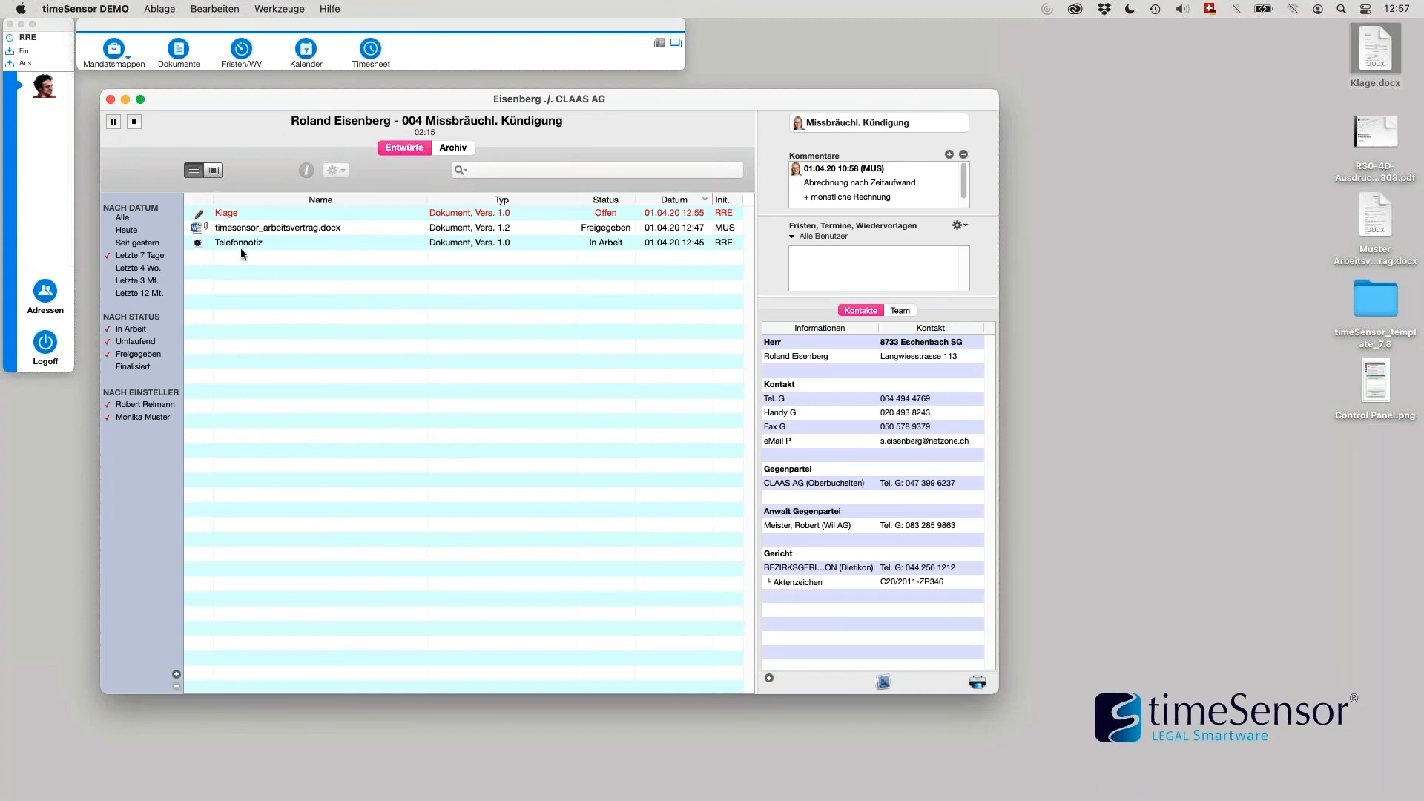
Step: Log off from timeSensor and log back in with the same user account while the Klage draft is still open
click(46, 343)
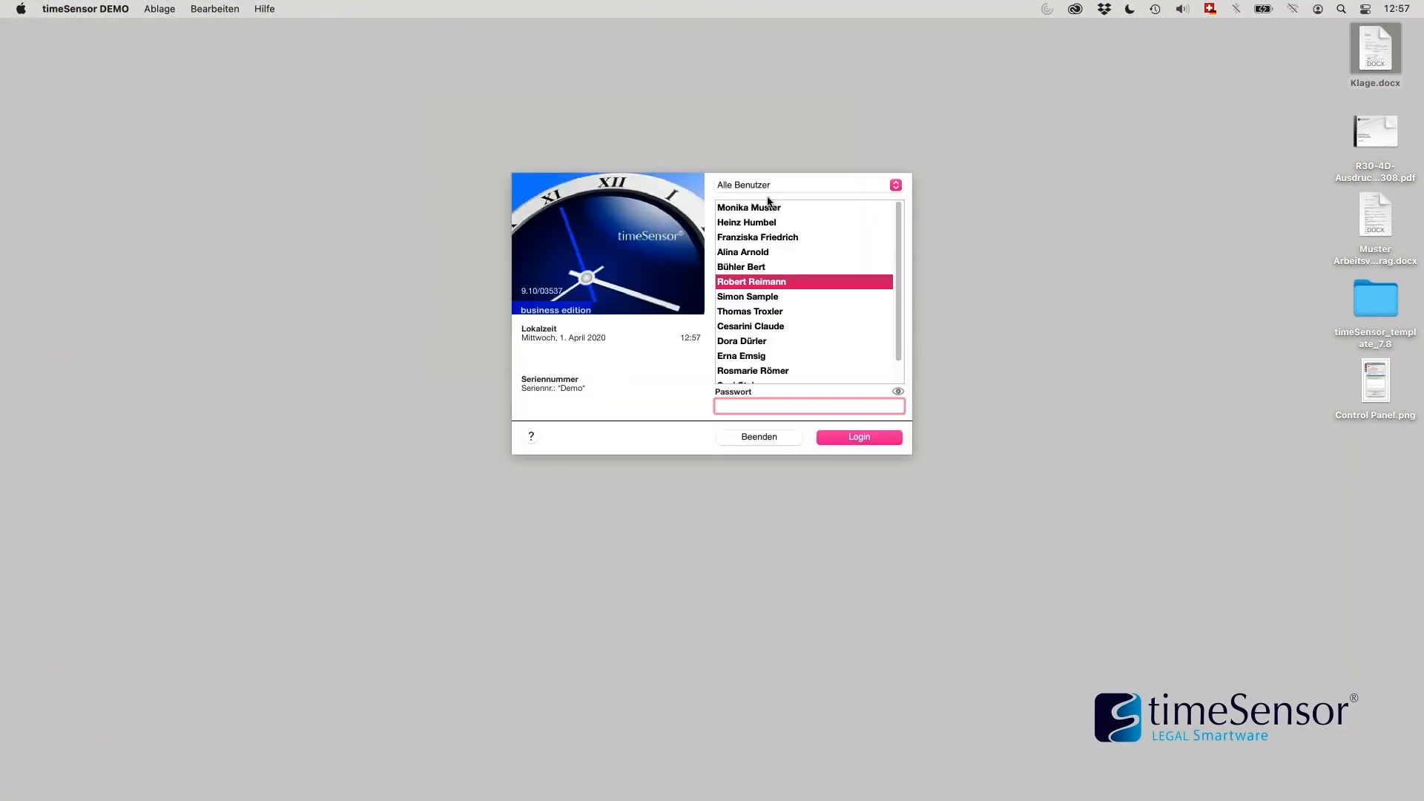
click(857, 438)
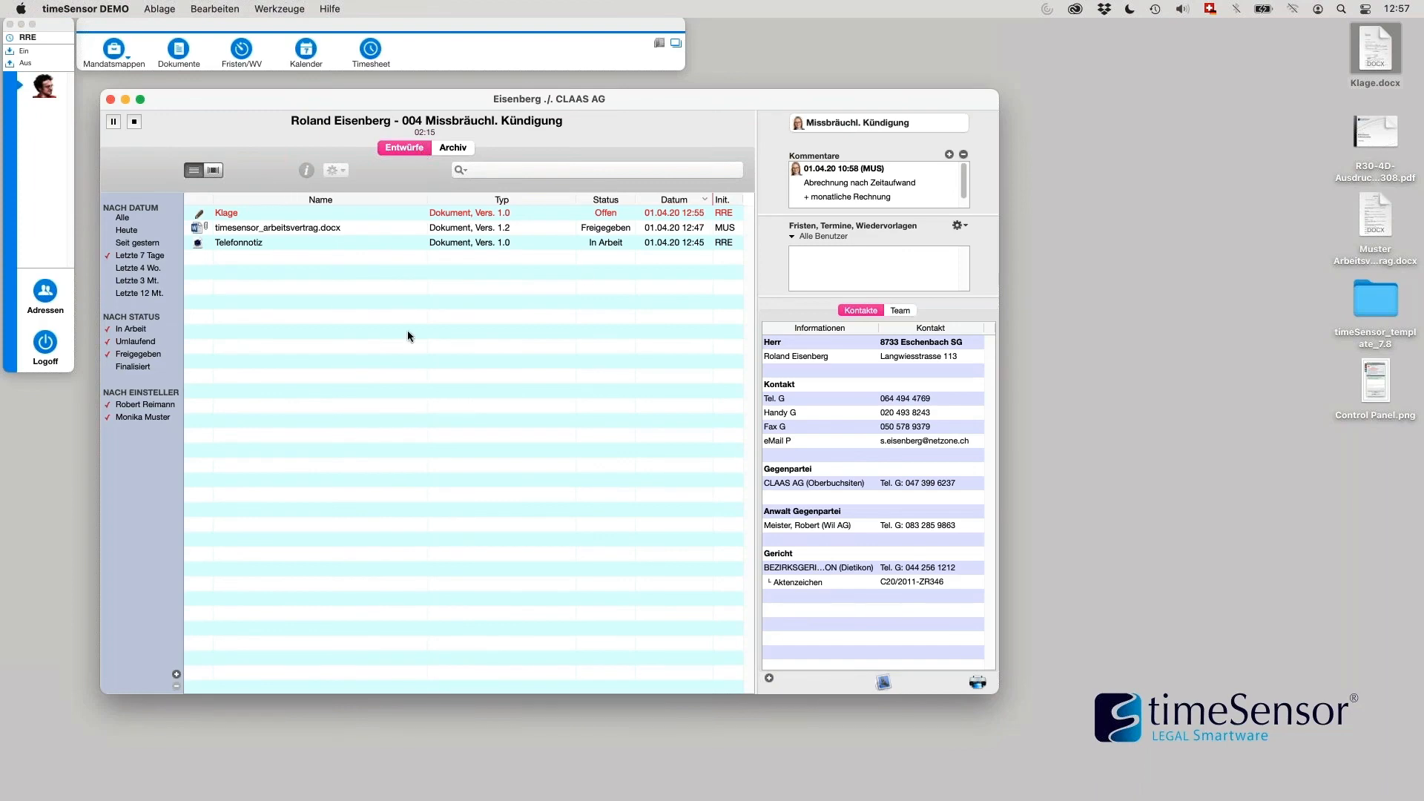
click(405, 213)
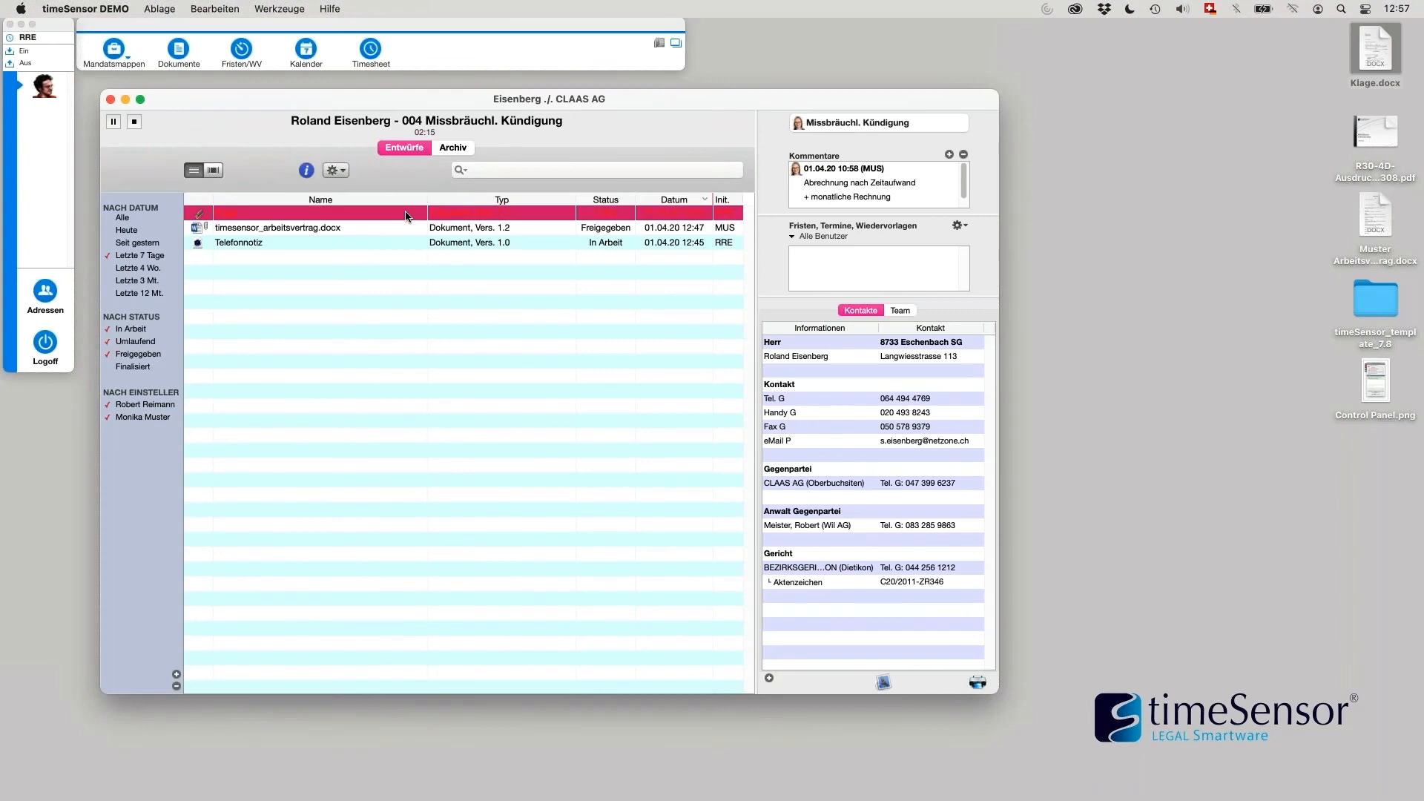
click(399, 280)
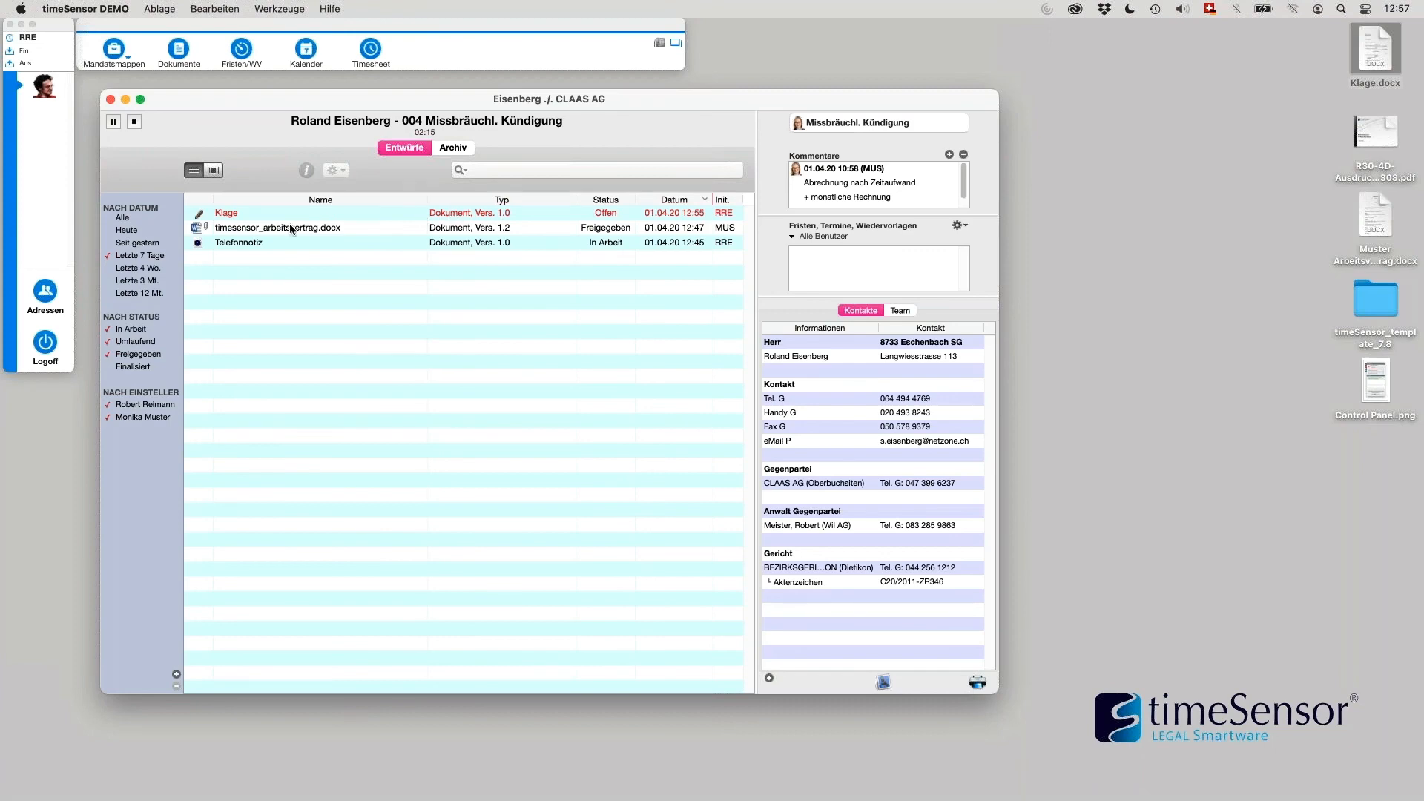
Step: Finish editing the open Klage draft and save its changes with the version number raised to 1.1
click(244, 211)
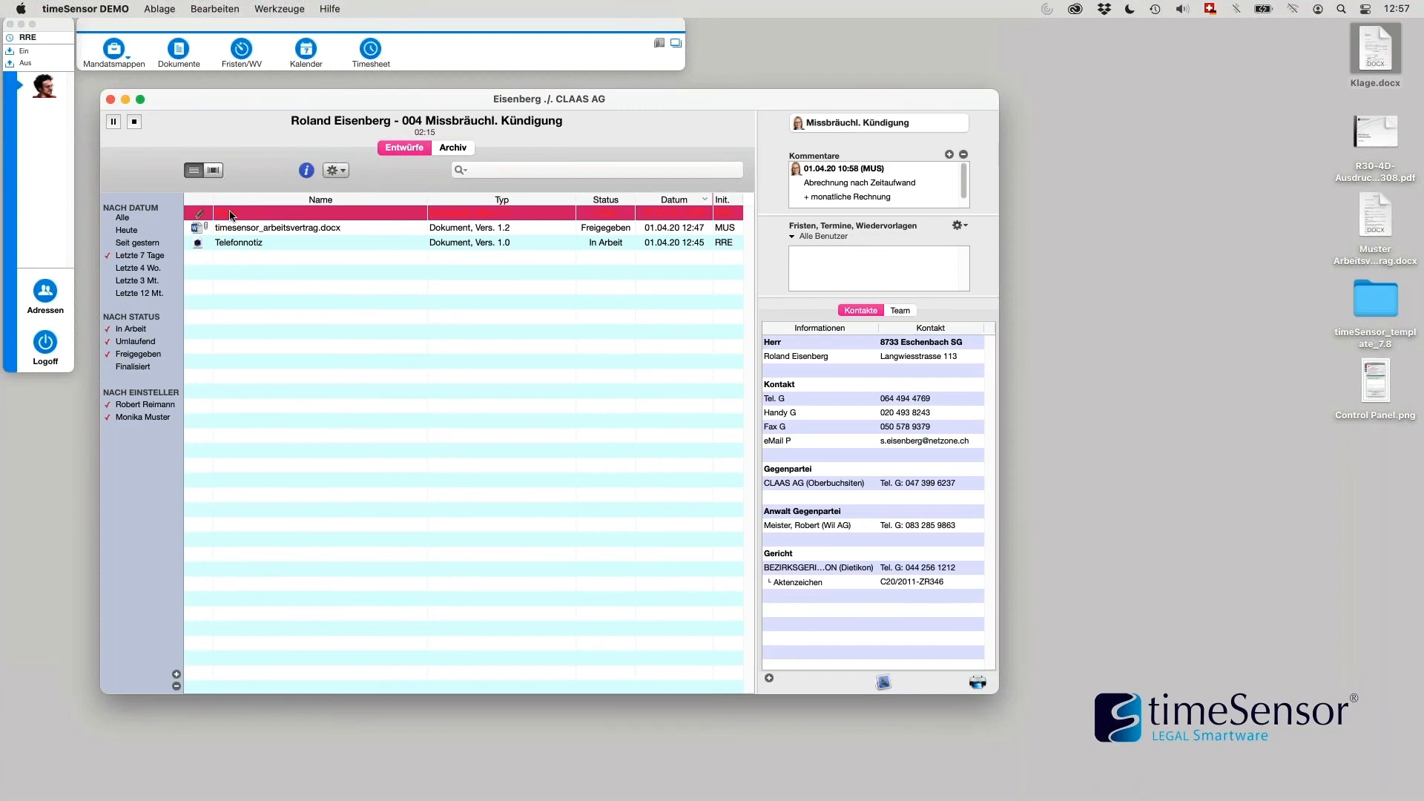
double_click(228, 213)
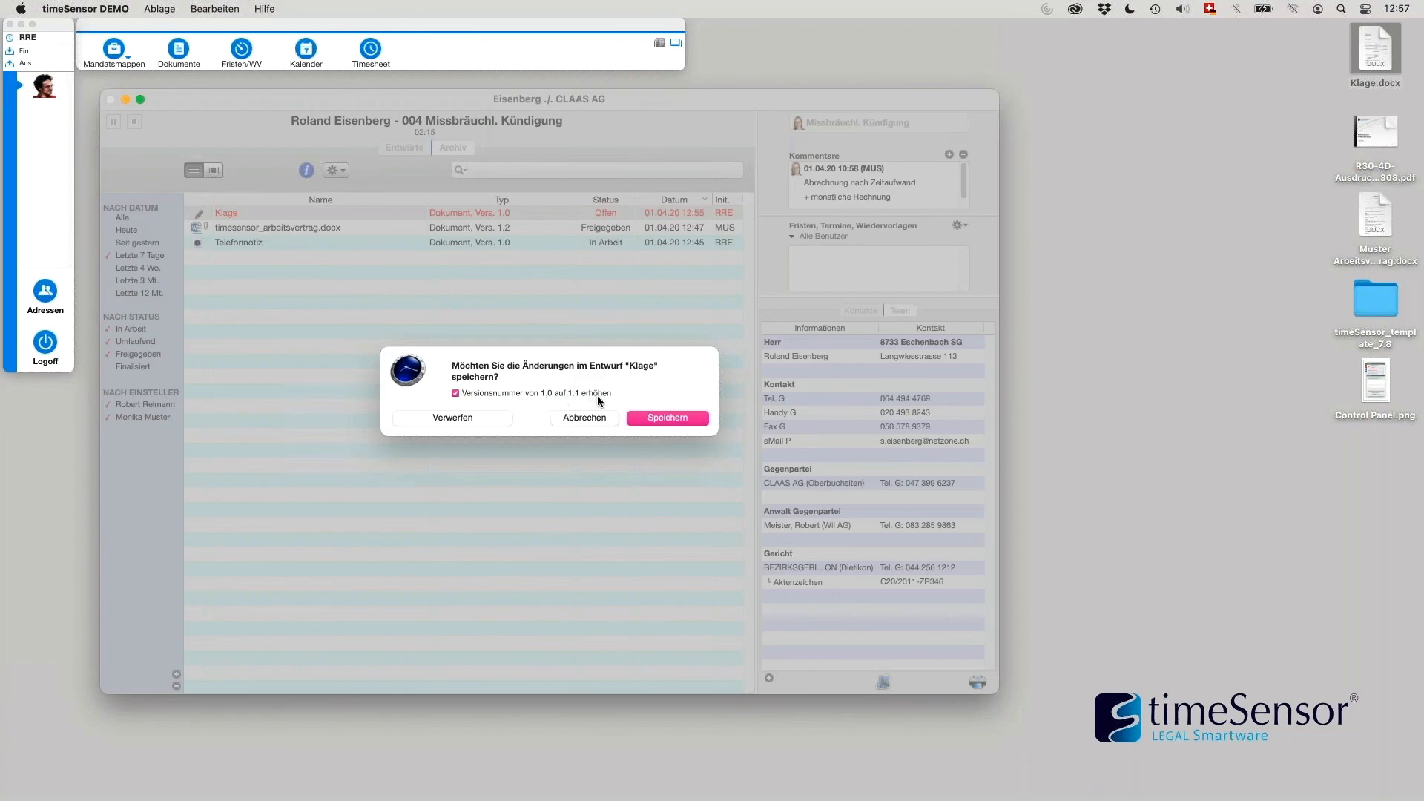
click(683, 420)
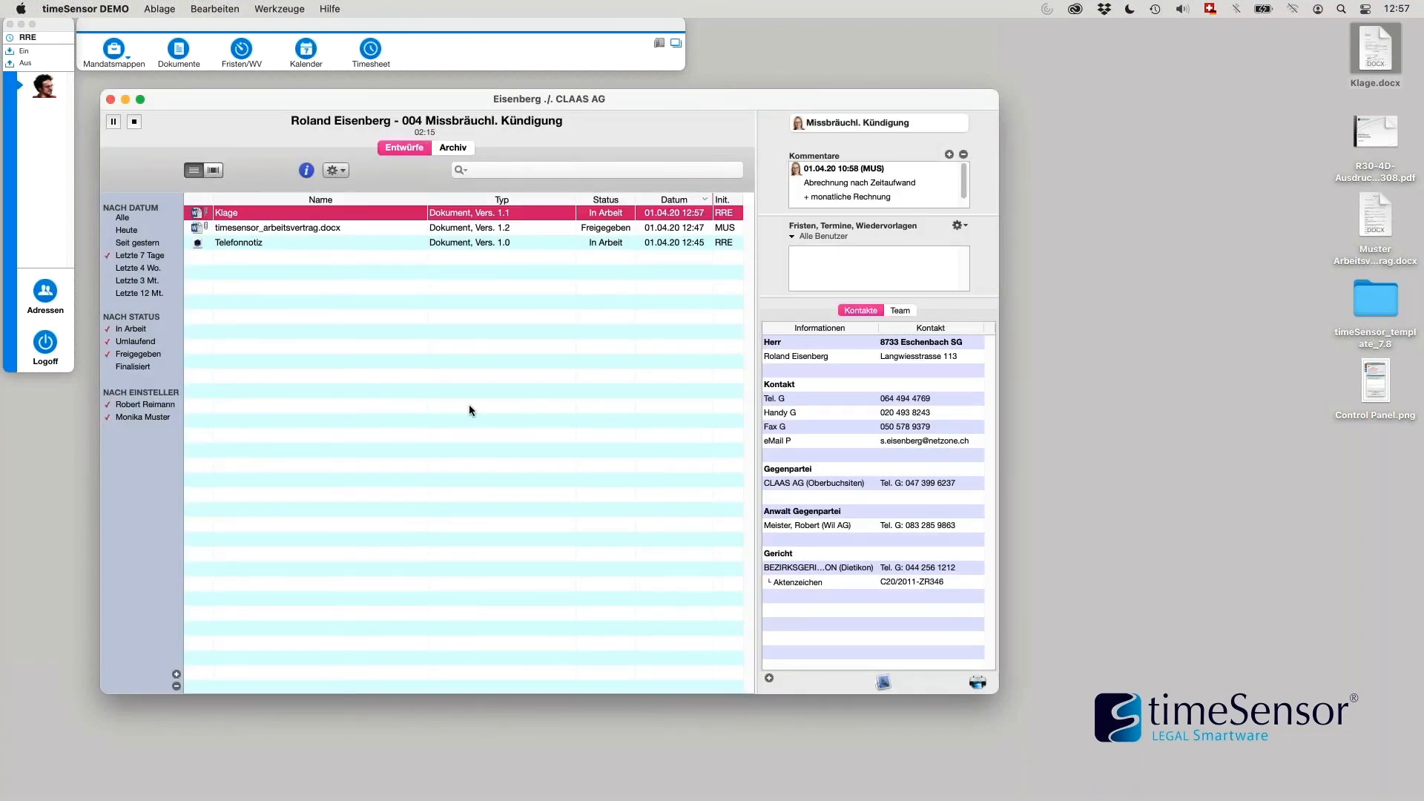
click(468, 409)
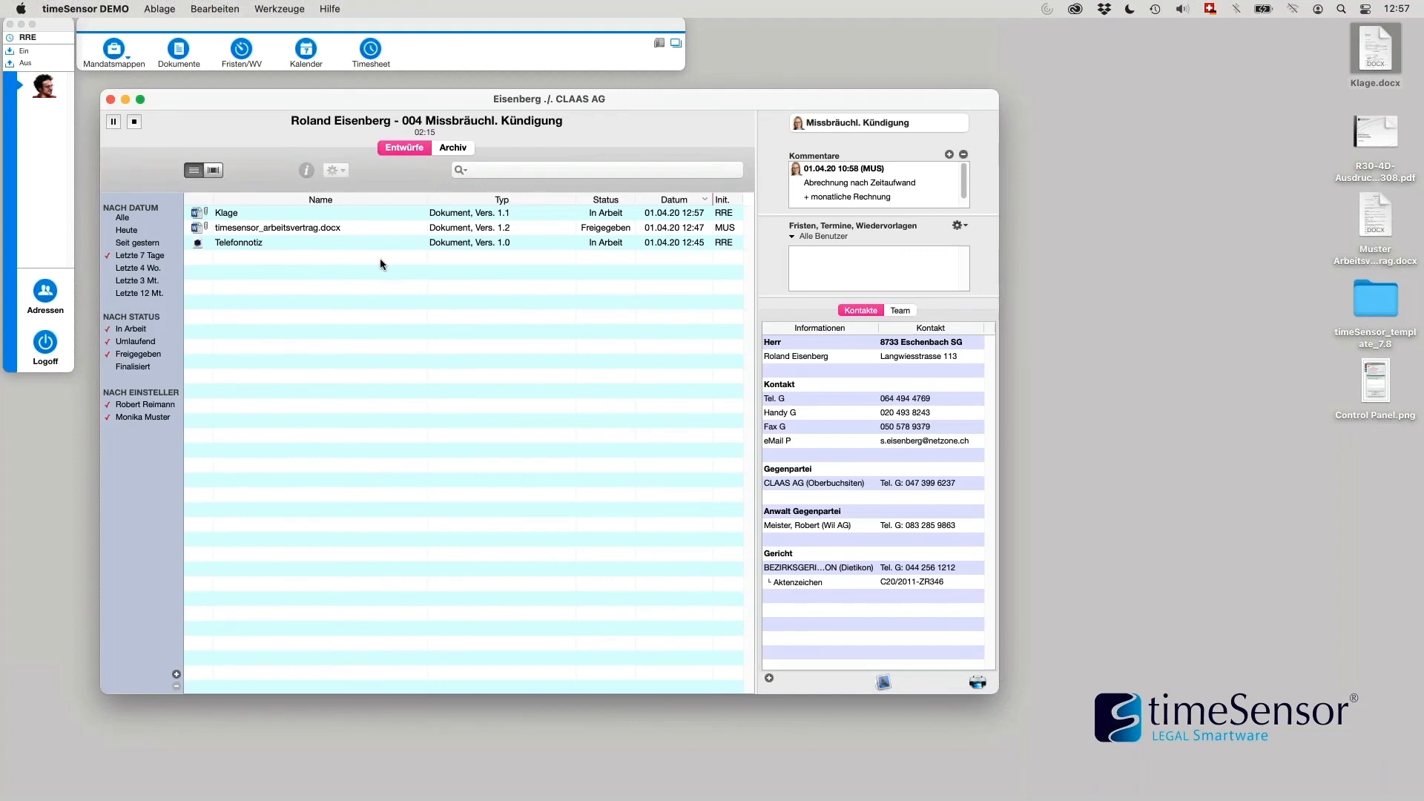
click(405, 213)
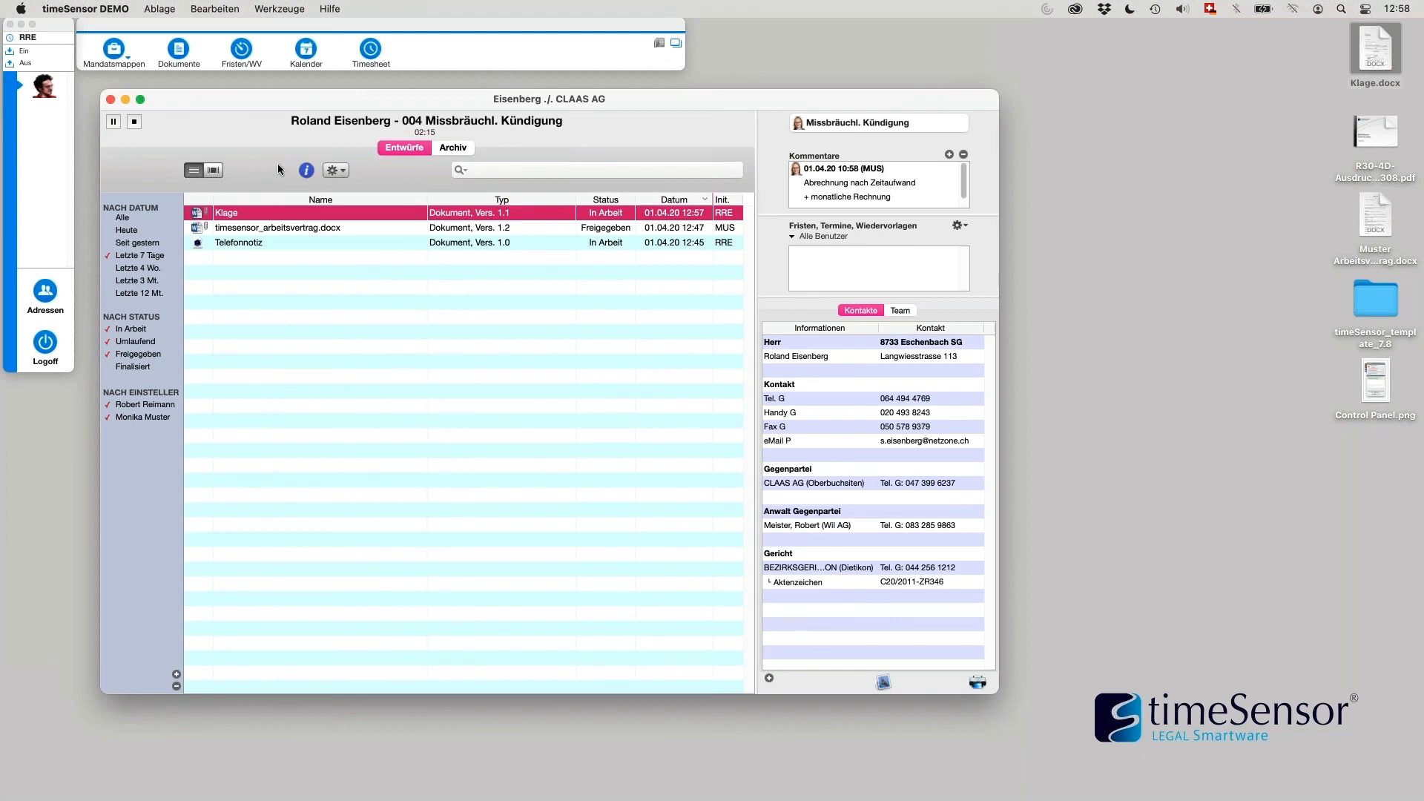
Step: Show the document preview for the Klage draft and examine its older version 1.0
click(213, 171)
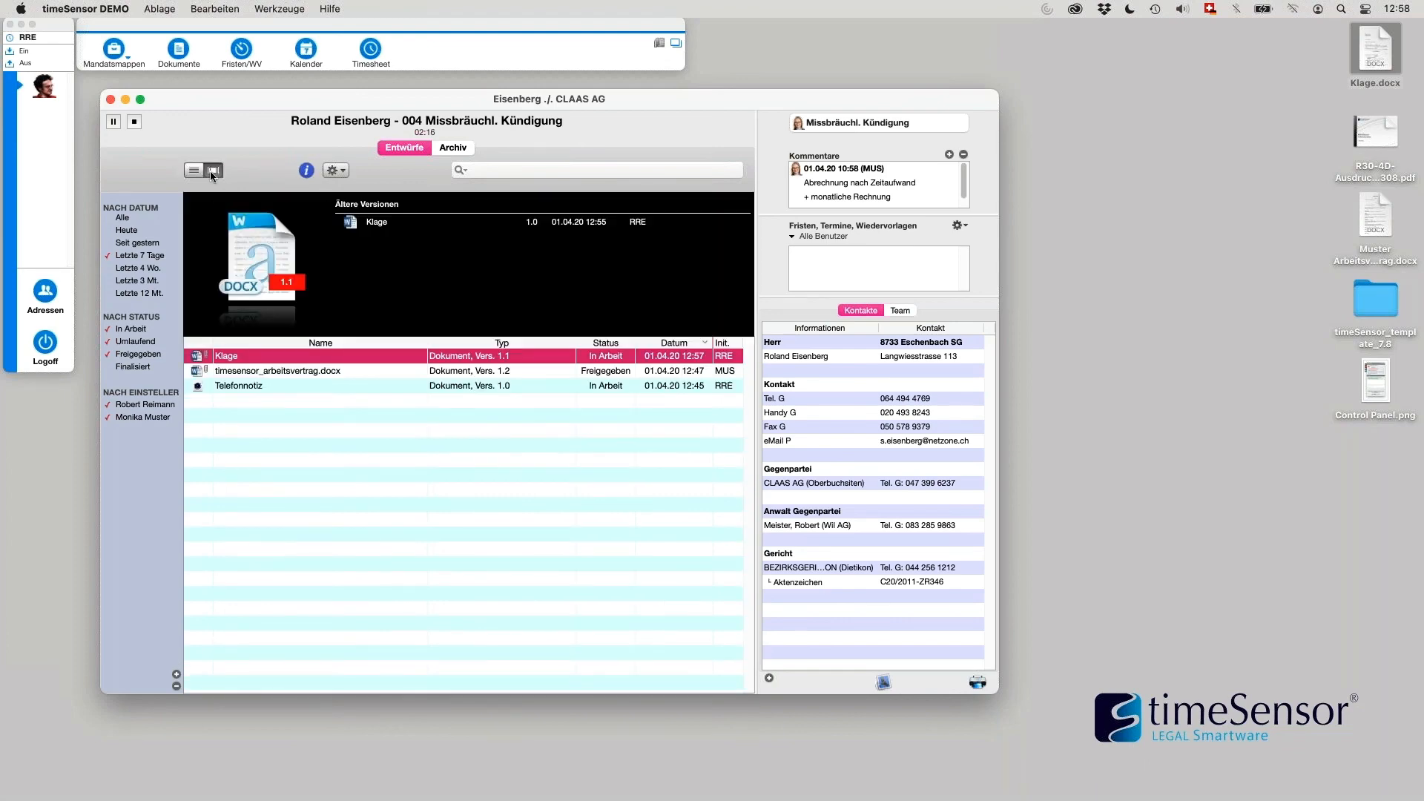
click(519, 223)
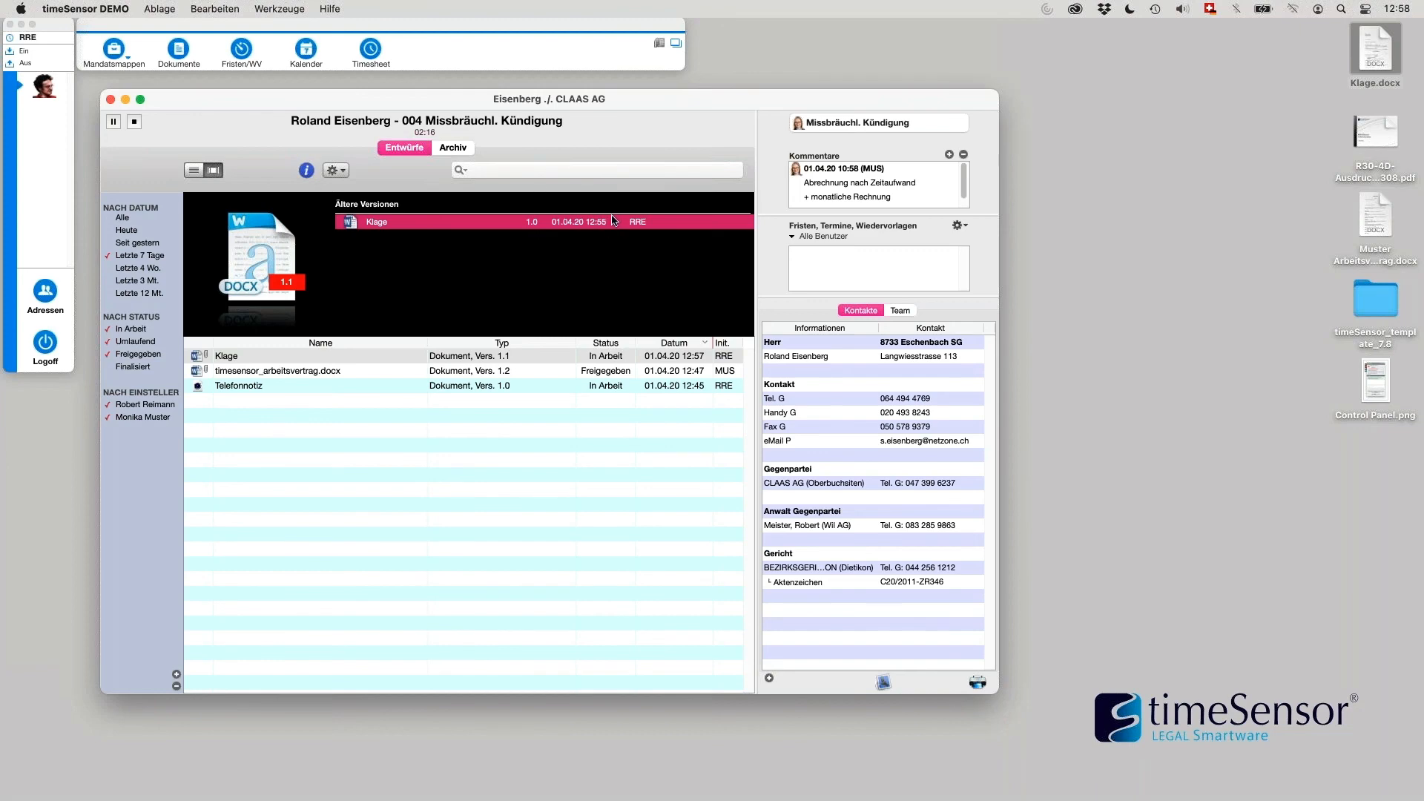
click(580, 391)
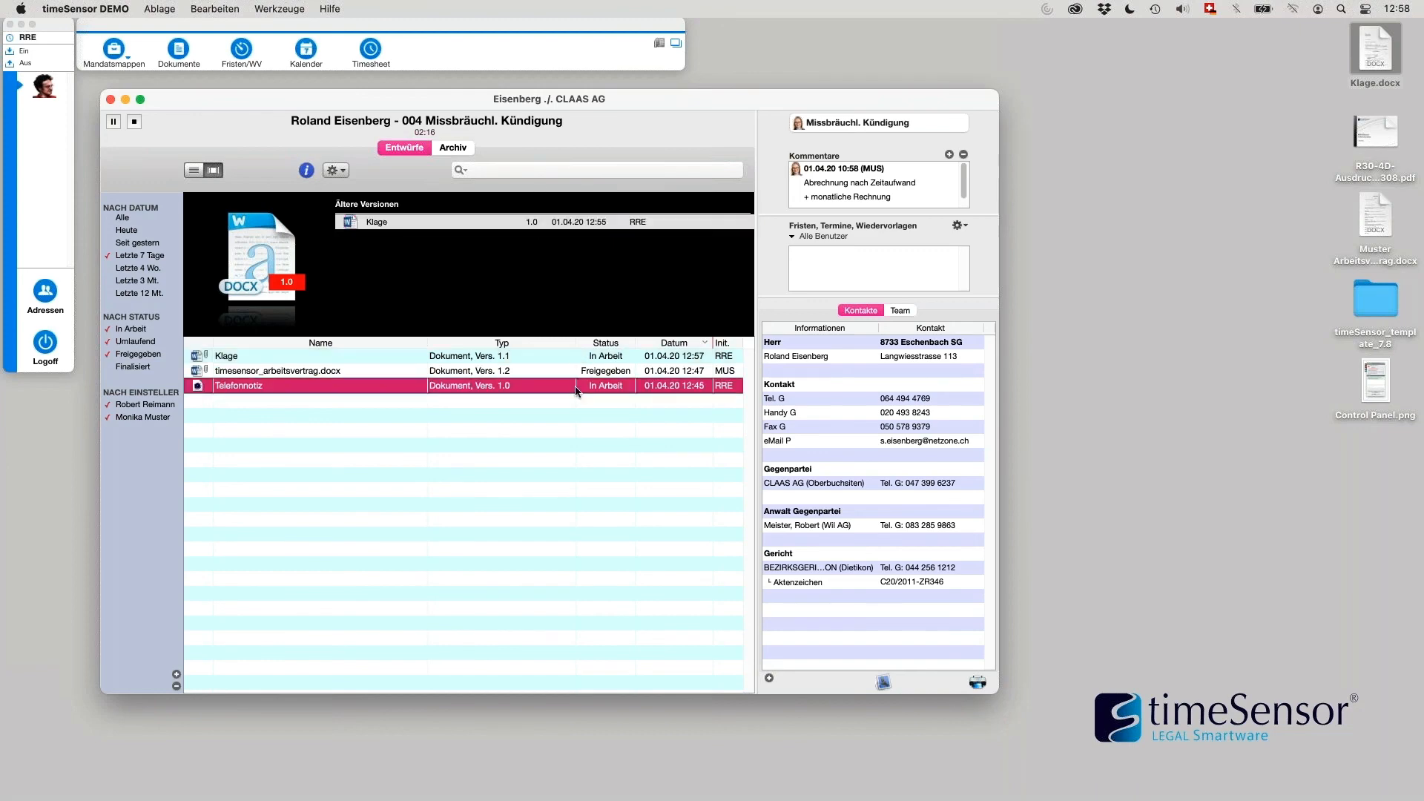
Step: Export the Klage draft to the desktop without checking it out and return to the plain drafts list
click(472, 360)
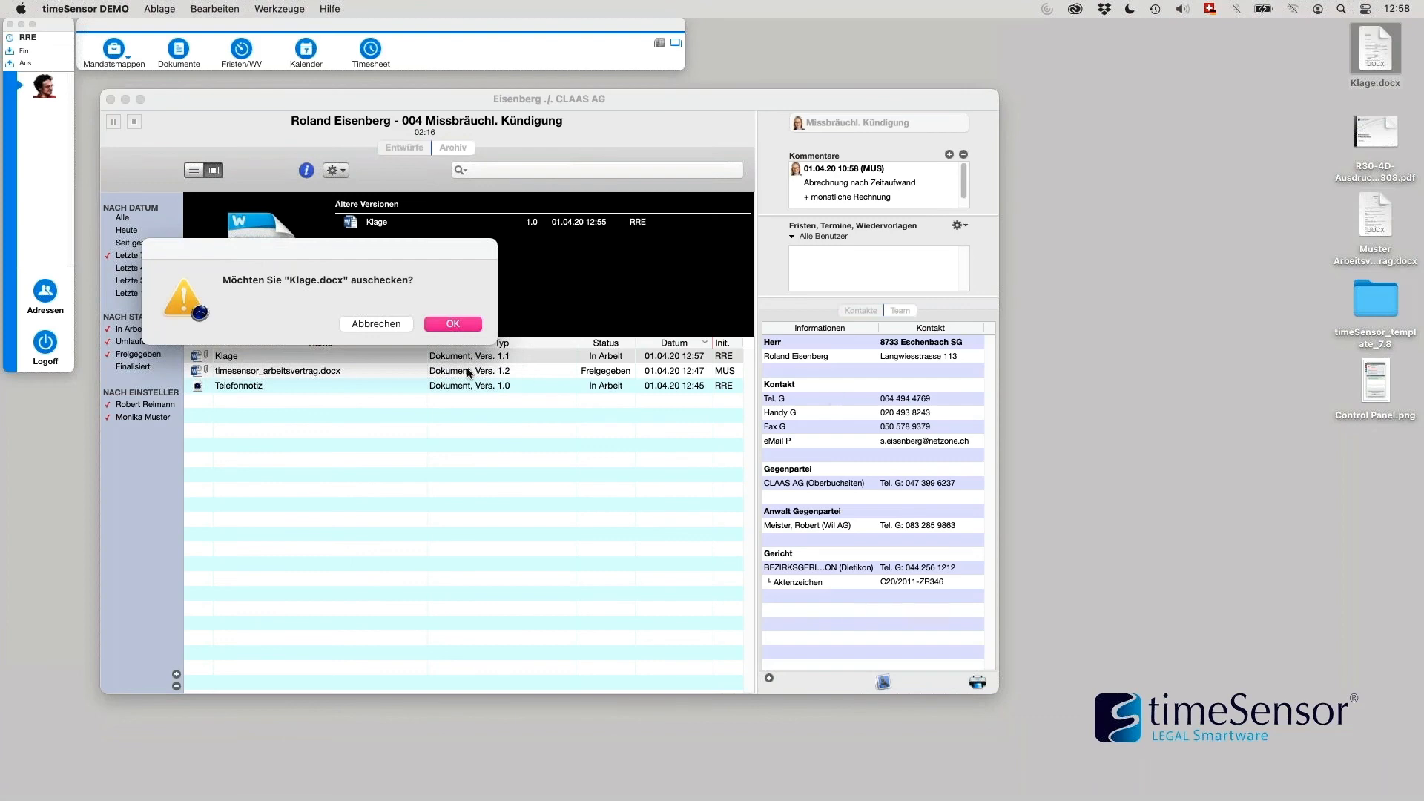
click(360, 325)
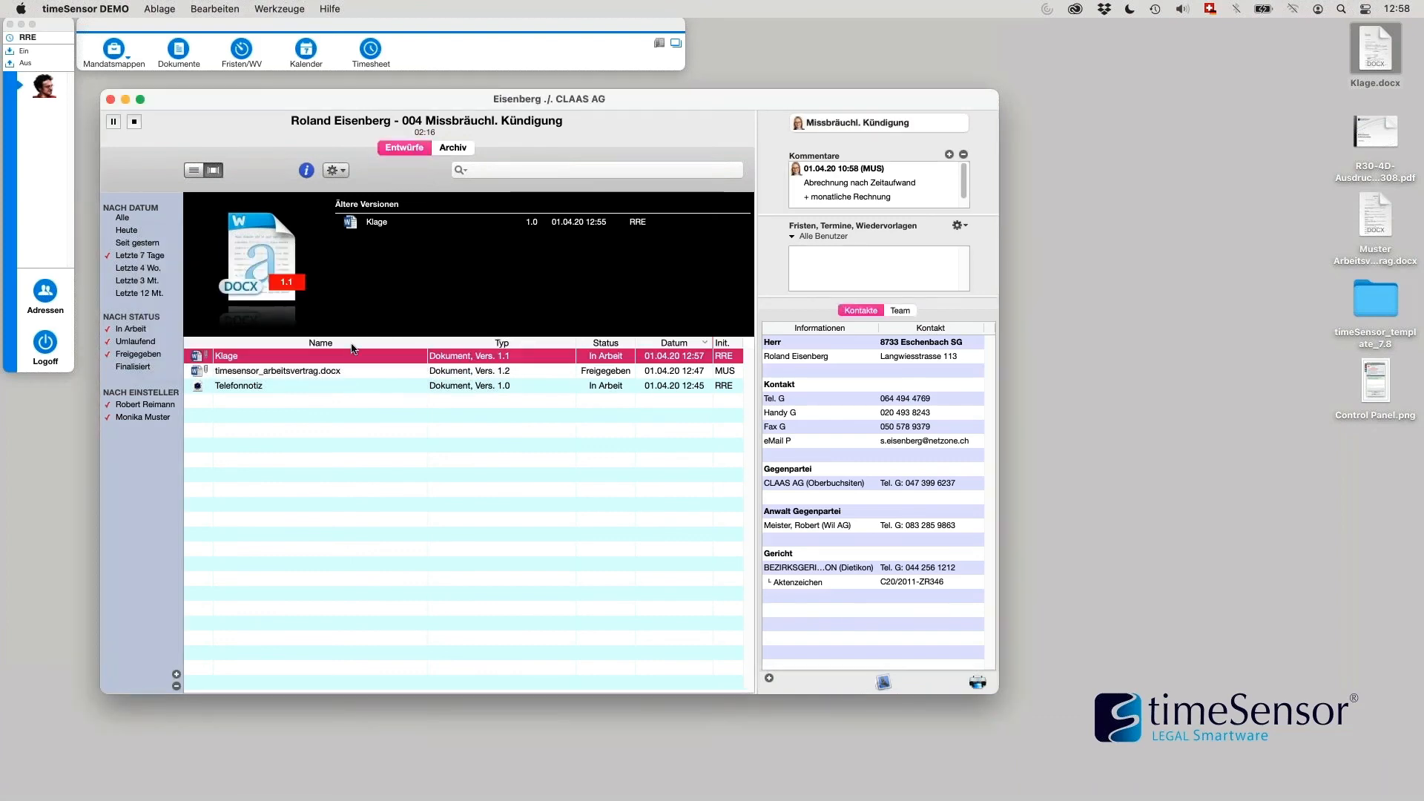
click(362, 405)
click(275, 359)
click(193, 170)
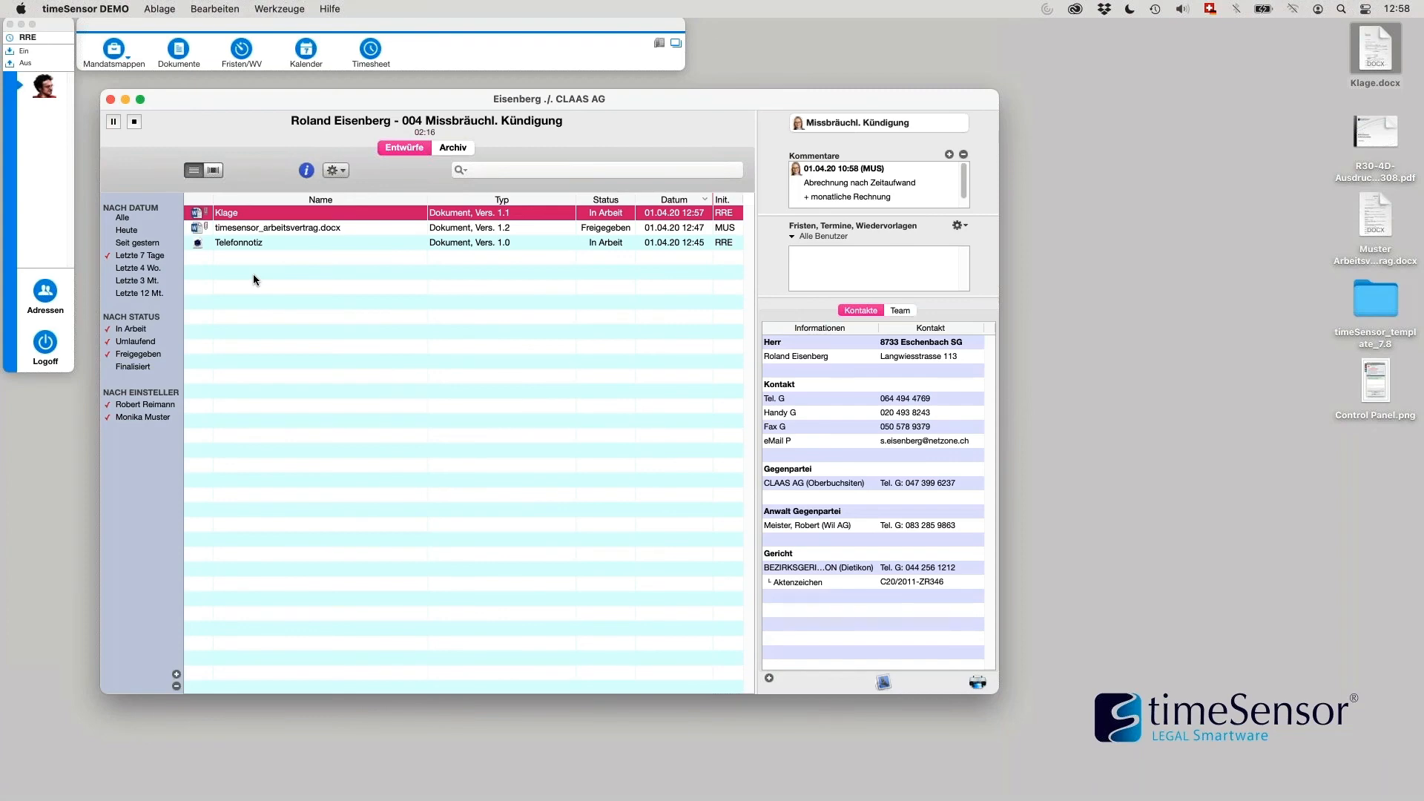
Step: Try to open version 1.0 of the Klage draft from its older versions, decline, and return to the plain list
click(214, 170)
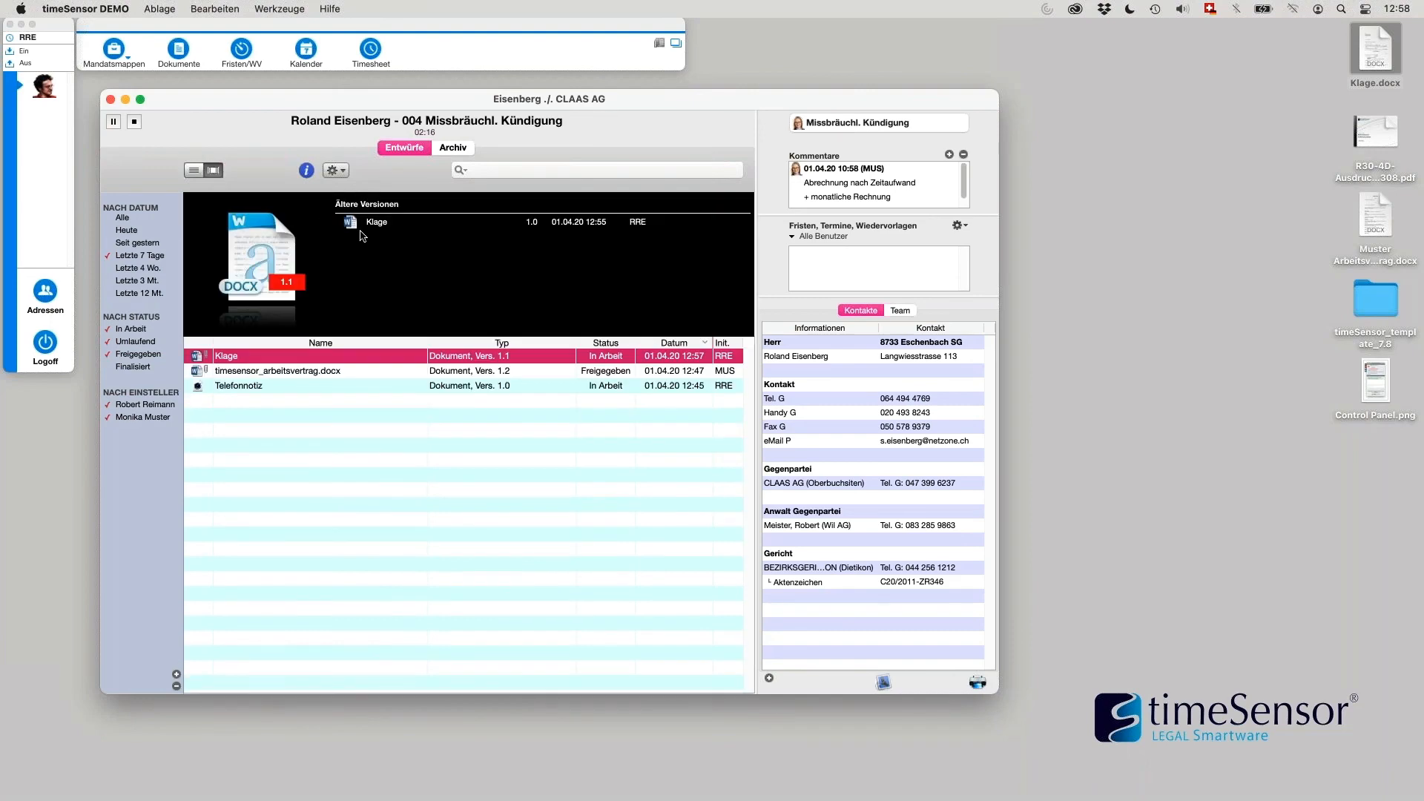
double_click(376, 225)
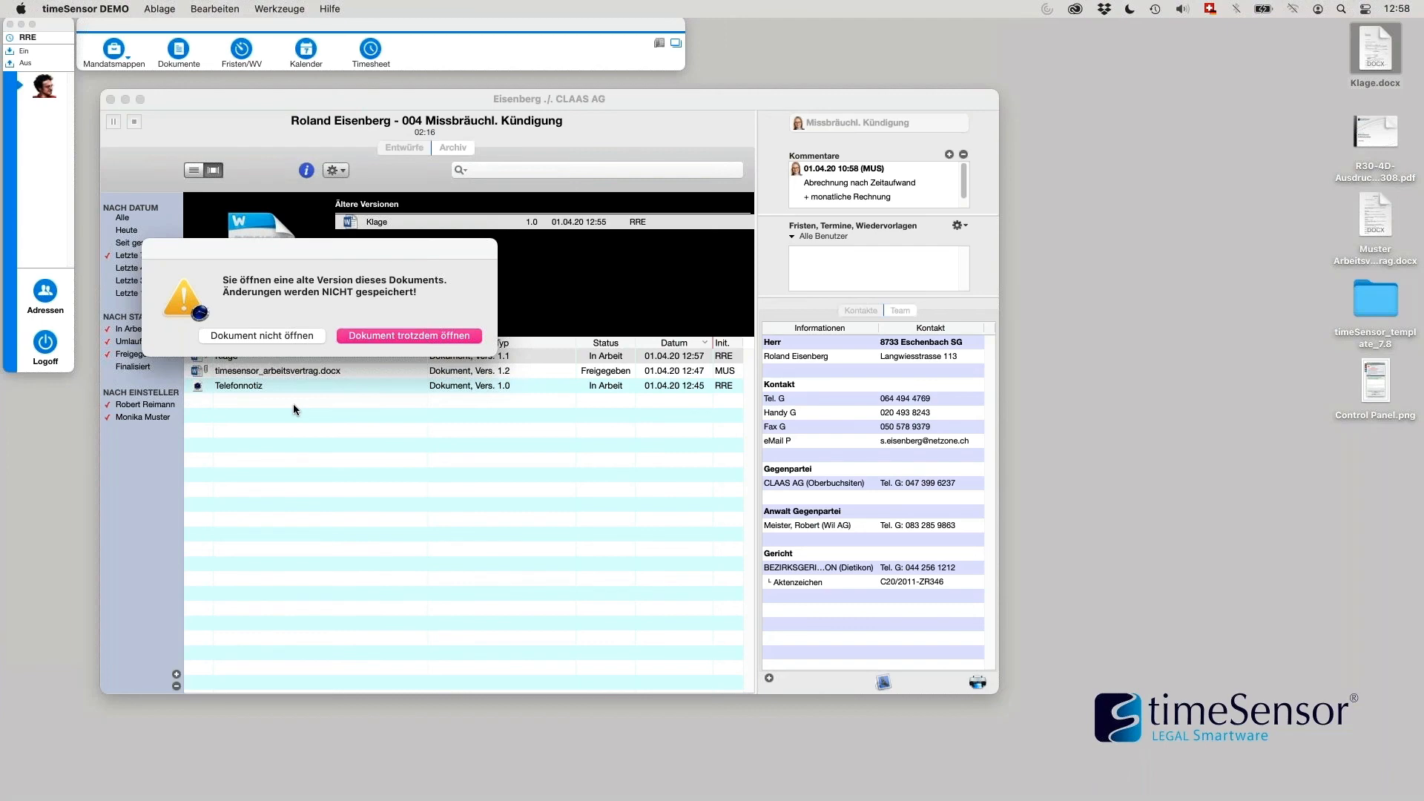
click(288, 335)
click(201, 171)
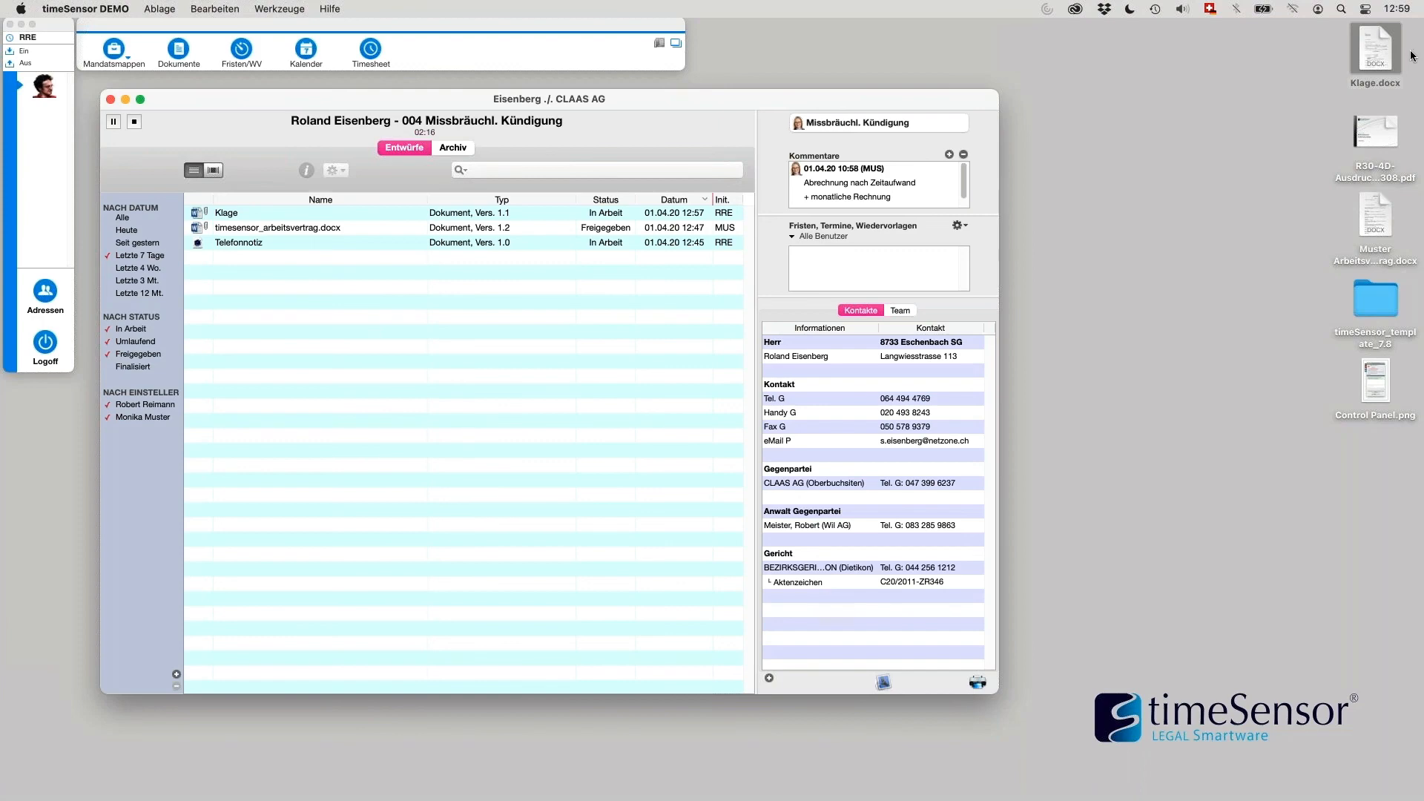
click(1169, 209)
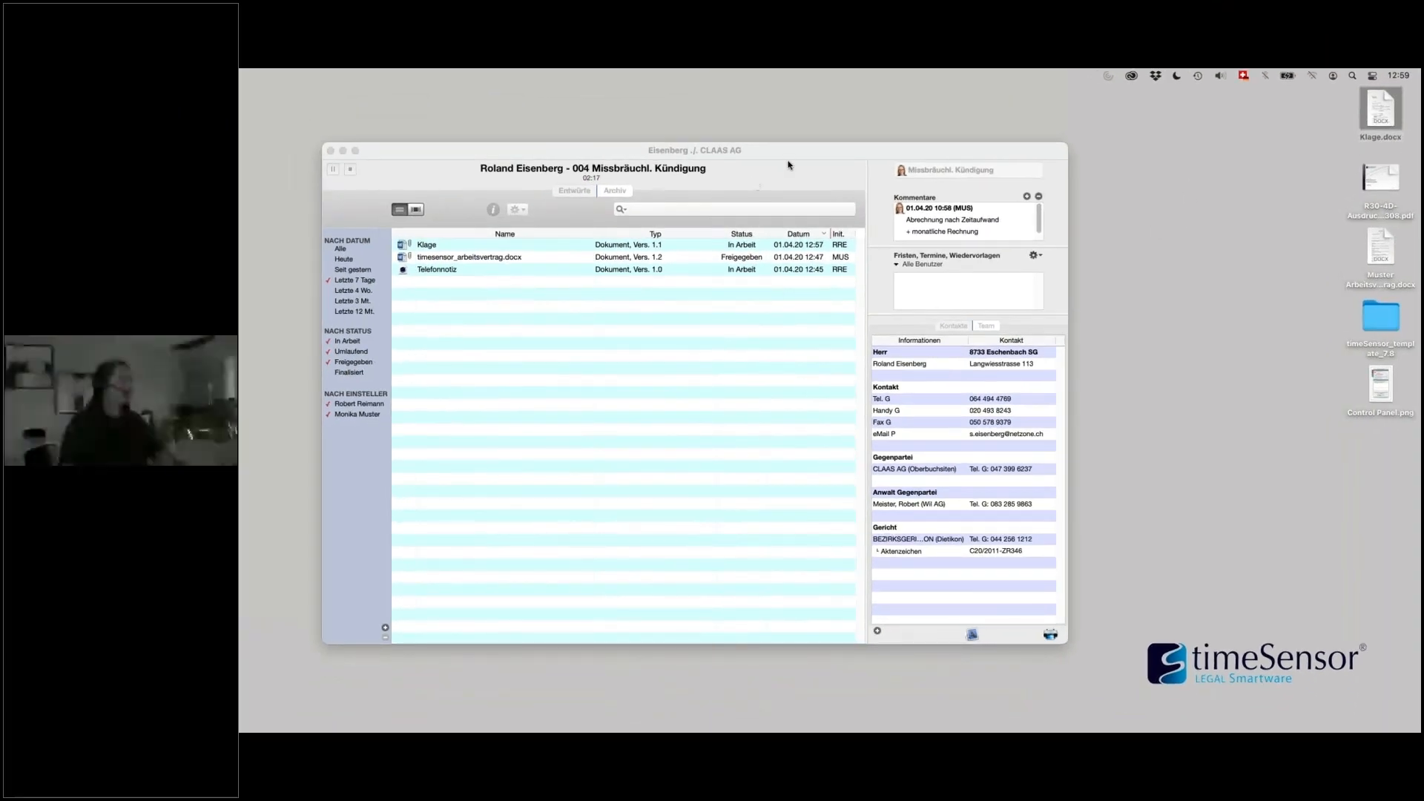
drag(791, 161, 795, 165)
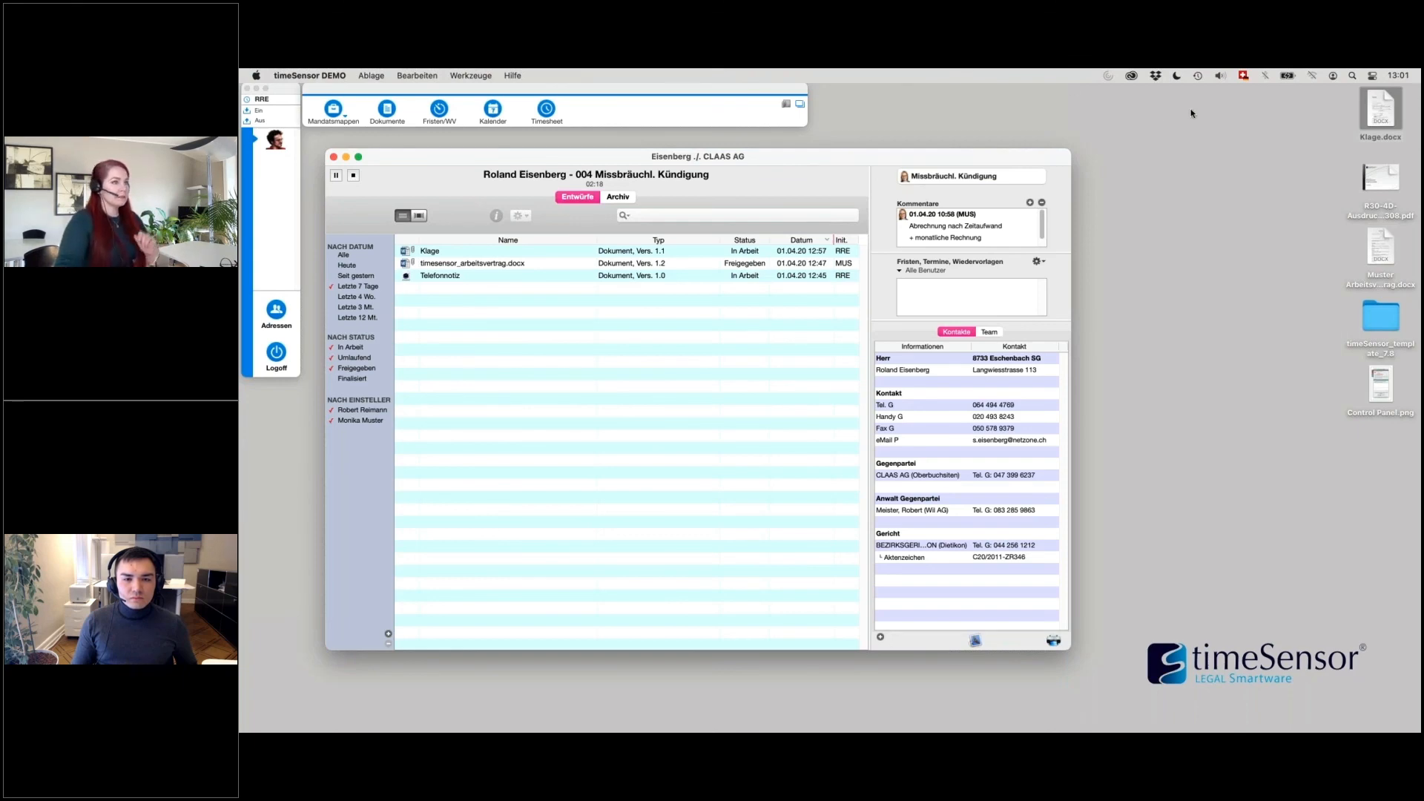
click(1136, 278)
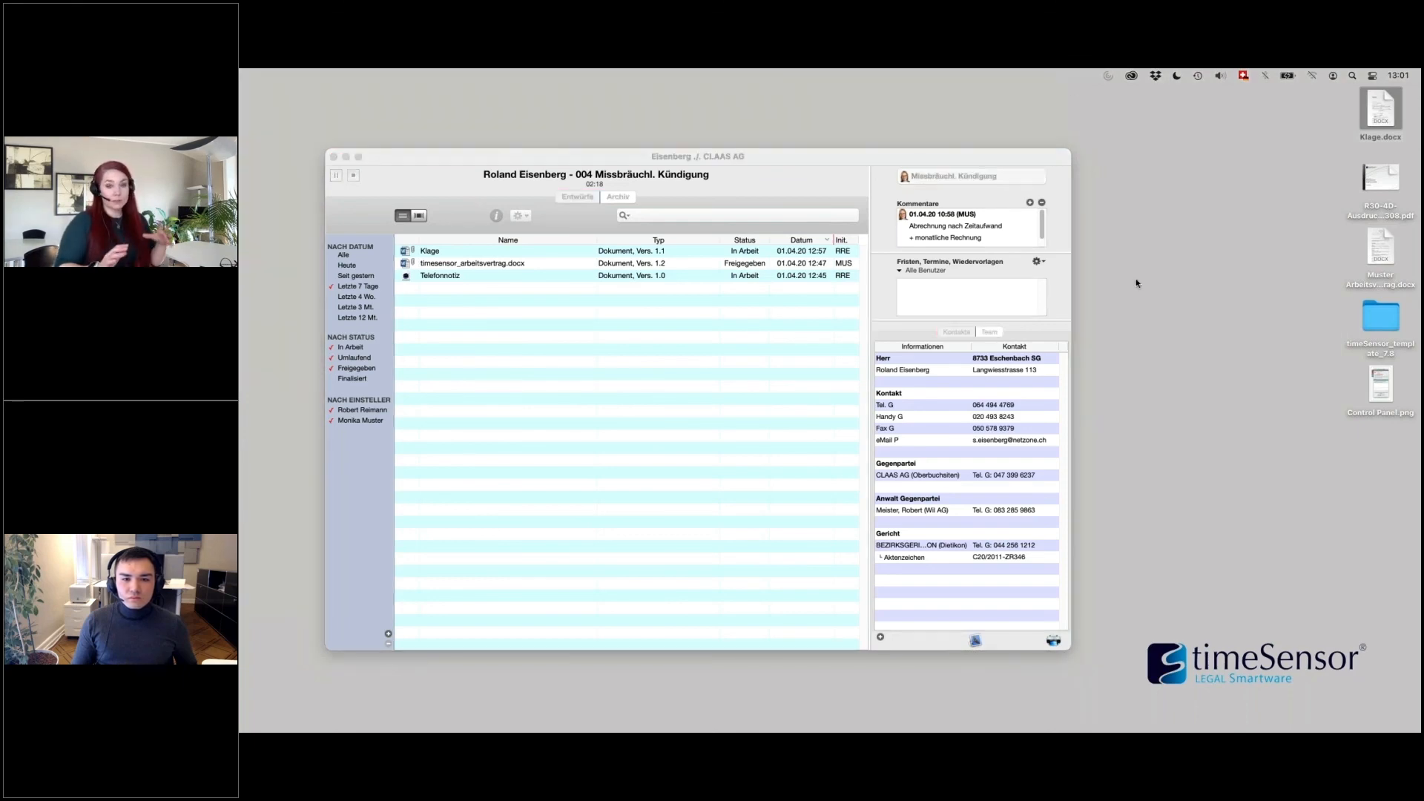
click(741, 427)
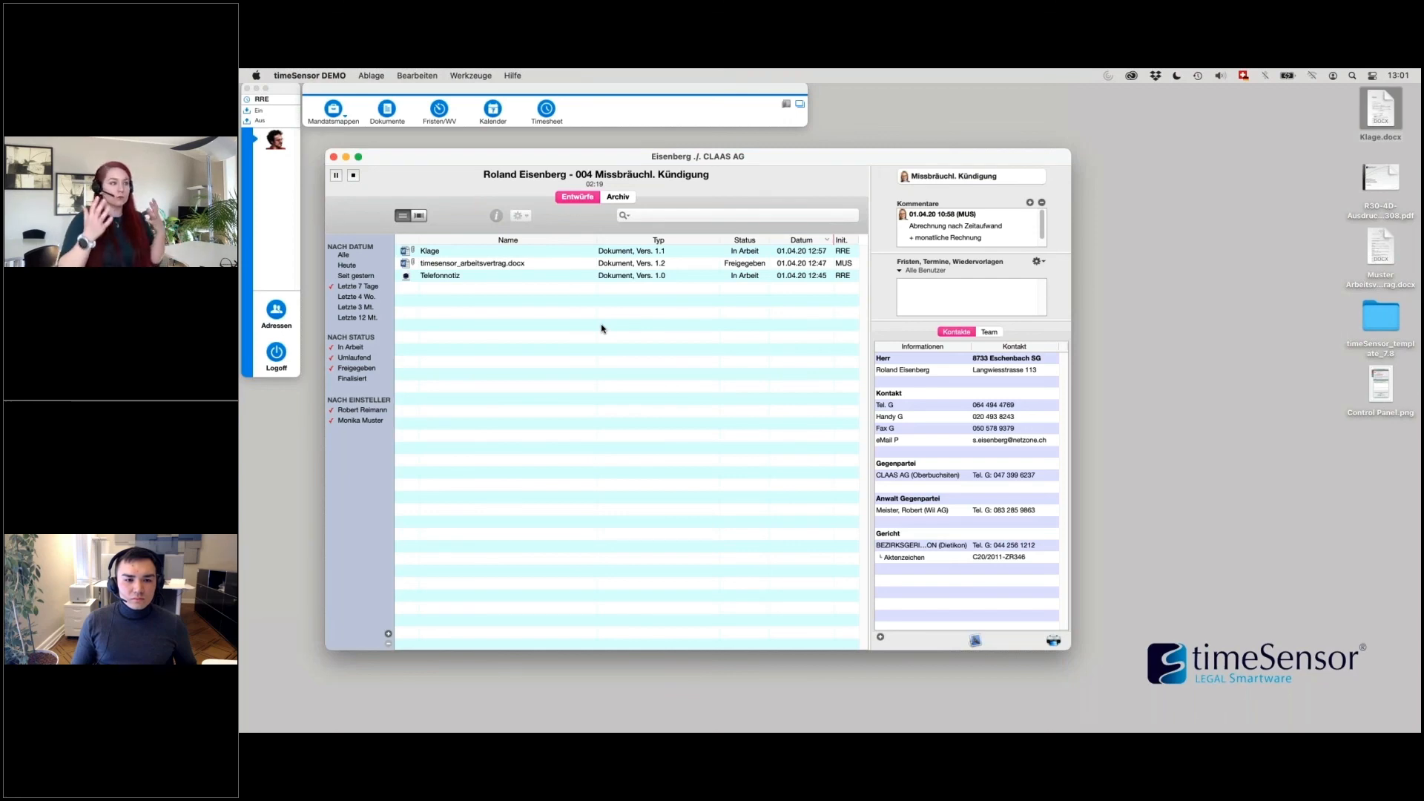
Step: Open the Klage draft in Word, close the document, and save the draft with its version number raised to 1.2
double_click(440, 251)
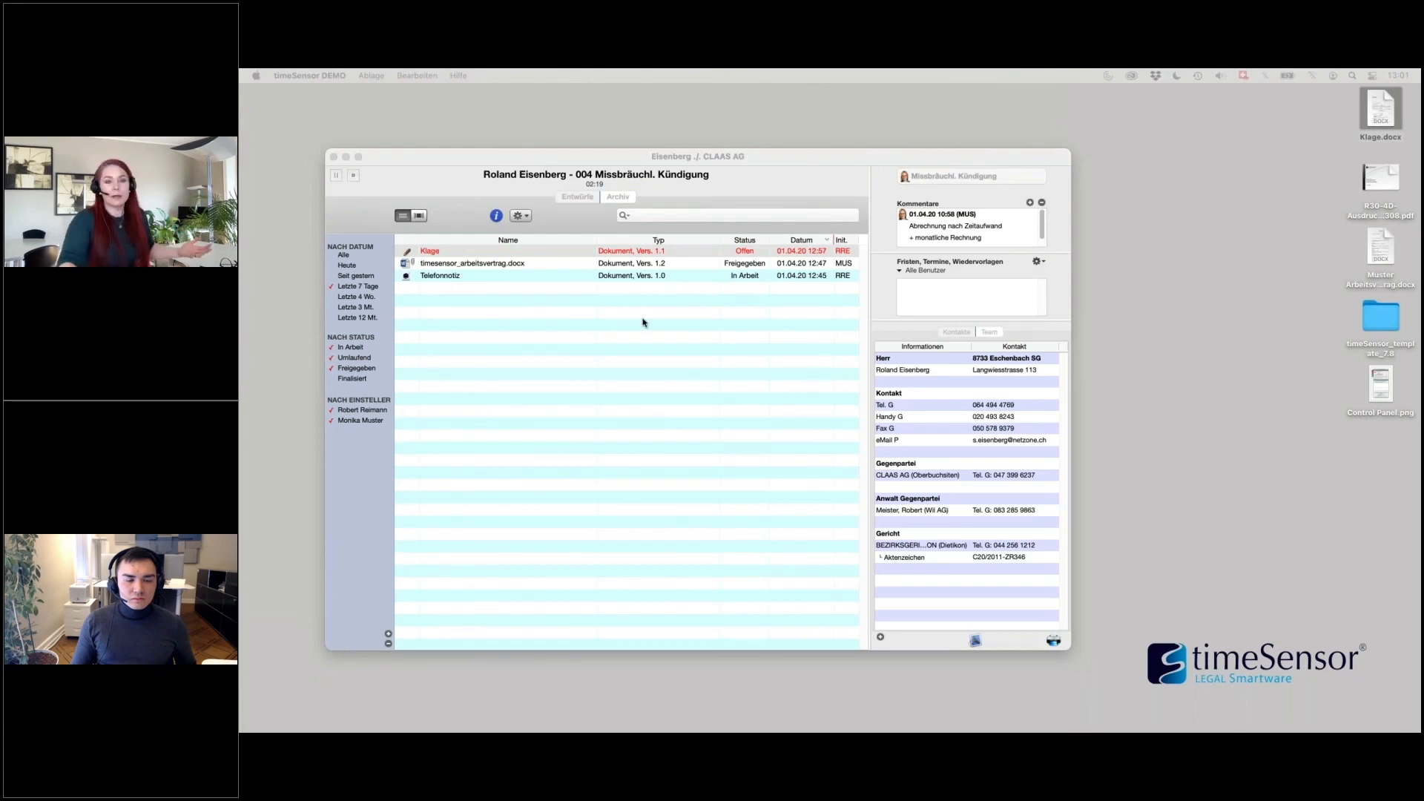
click(511, 368)
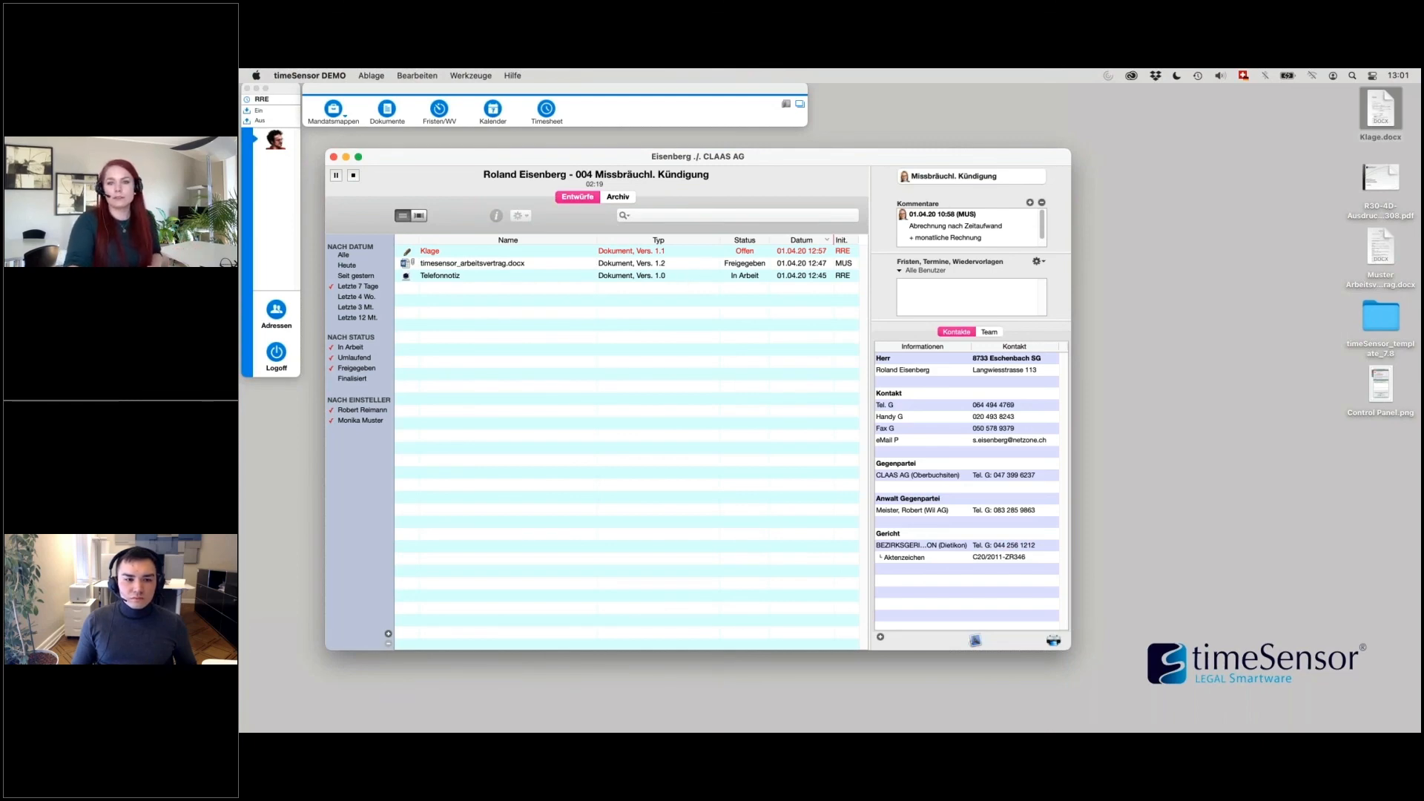
drag(1422, 141, 875, 139)
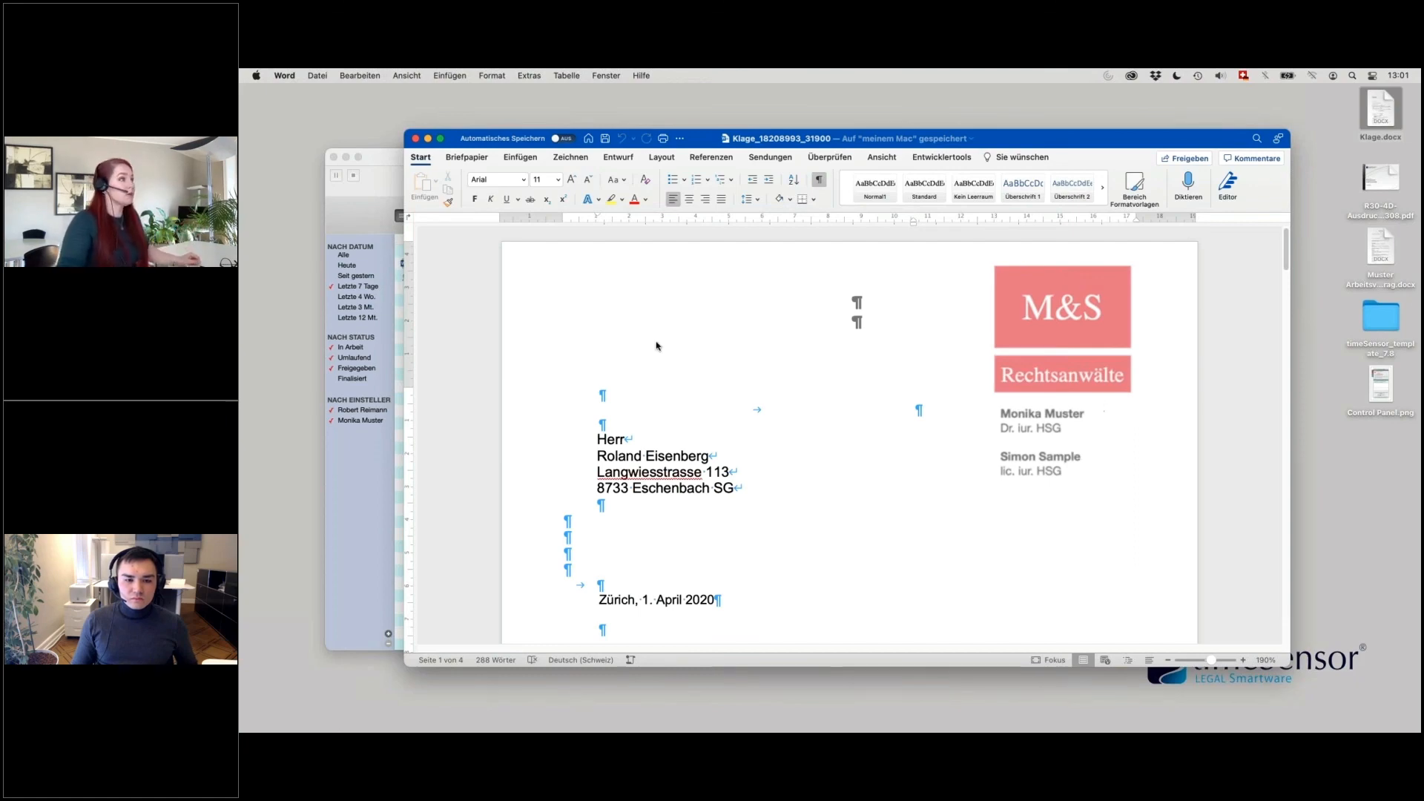
click(415, 139)
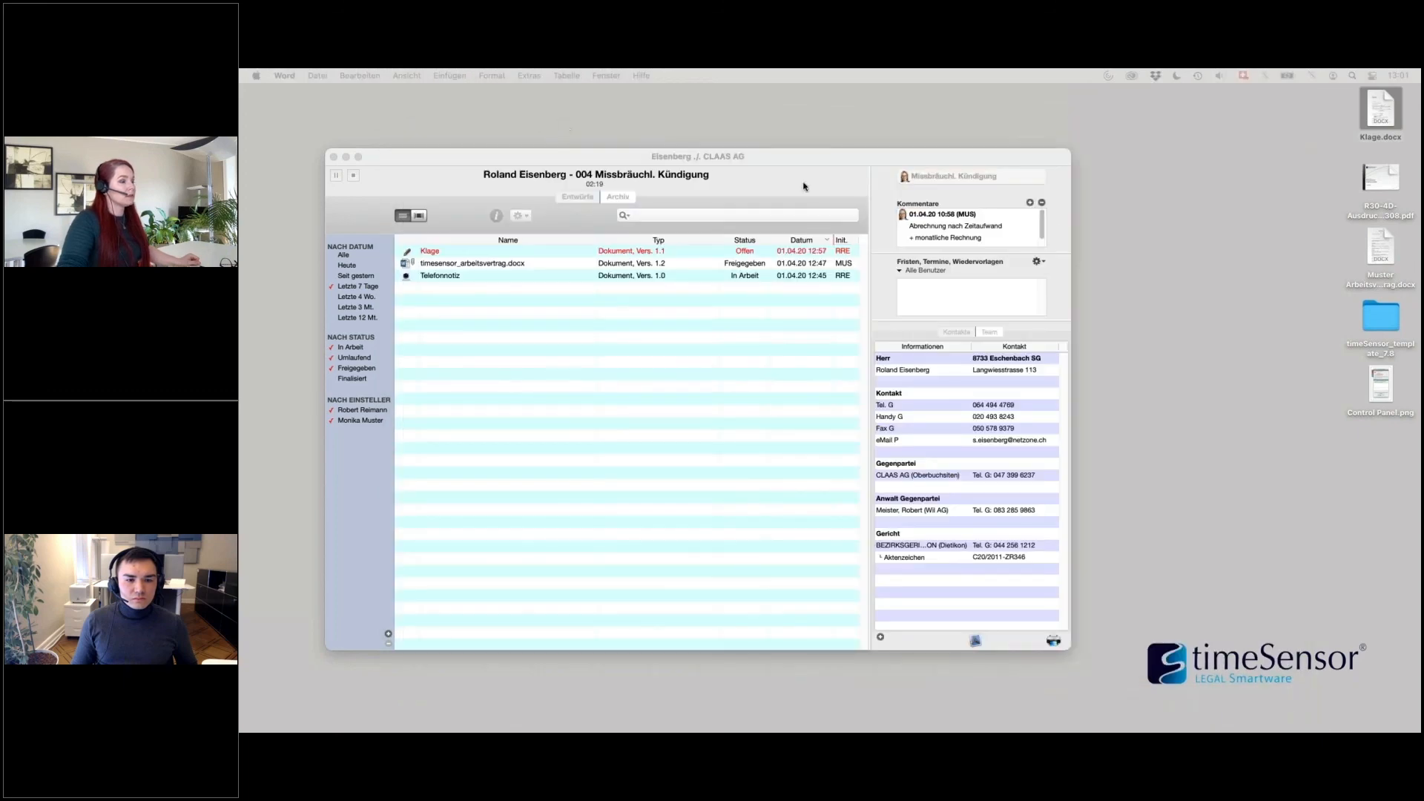
click(697, 260)
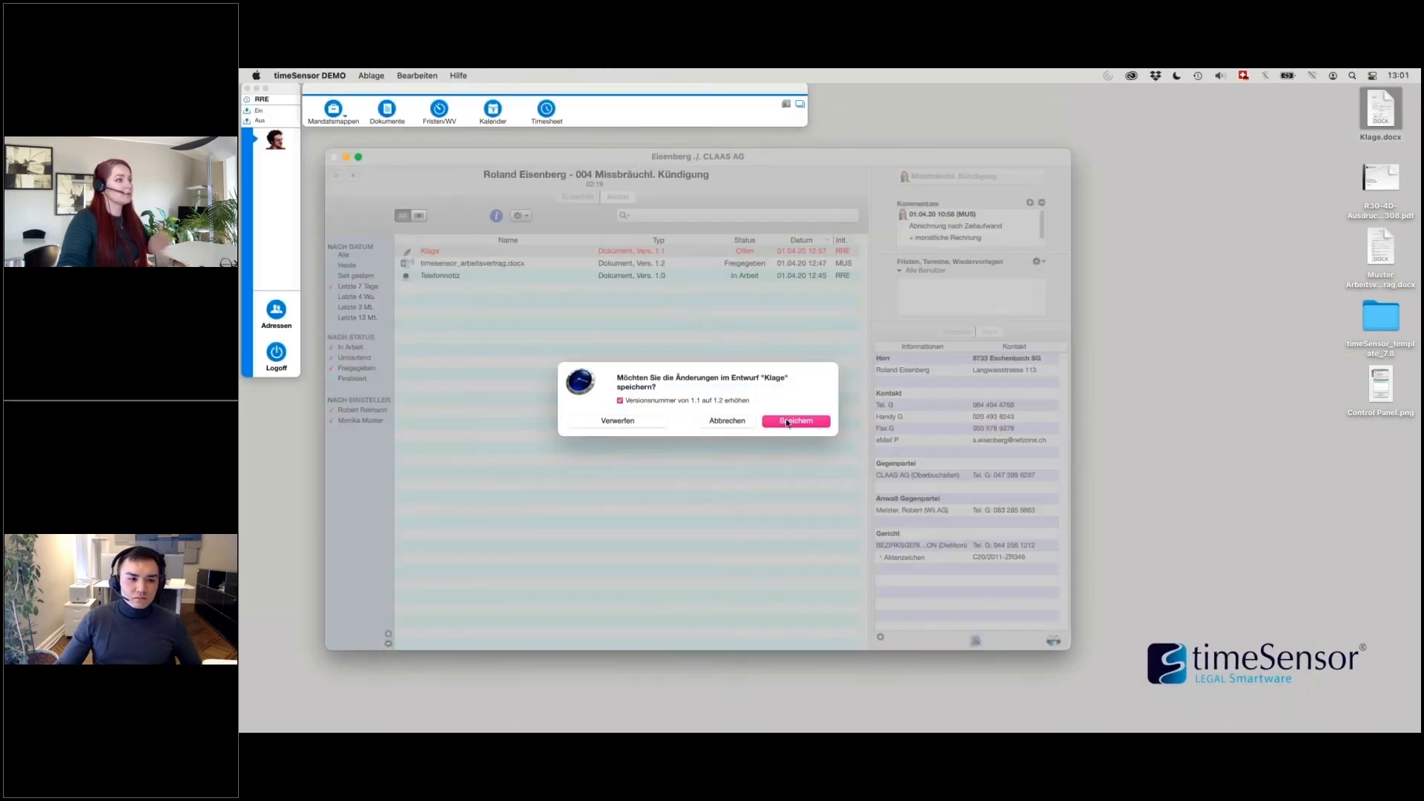
click(787, 406)
click(762, 332)
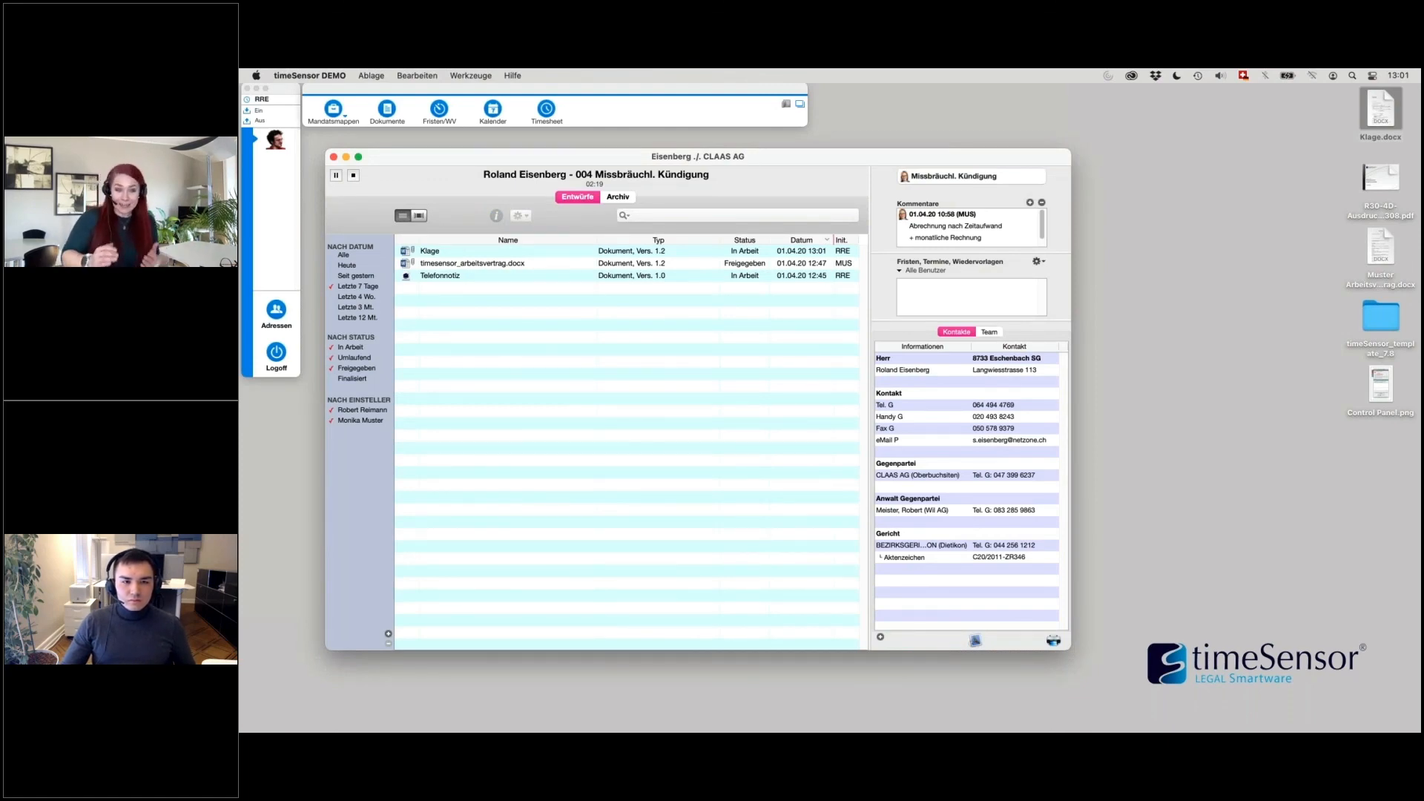
Step: Move the old Klage.docx file from the desktop to the trash
click(487, 255)
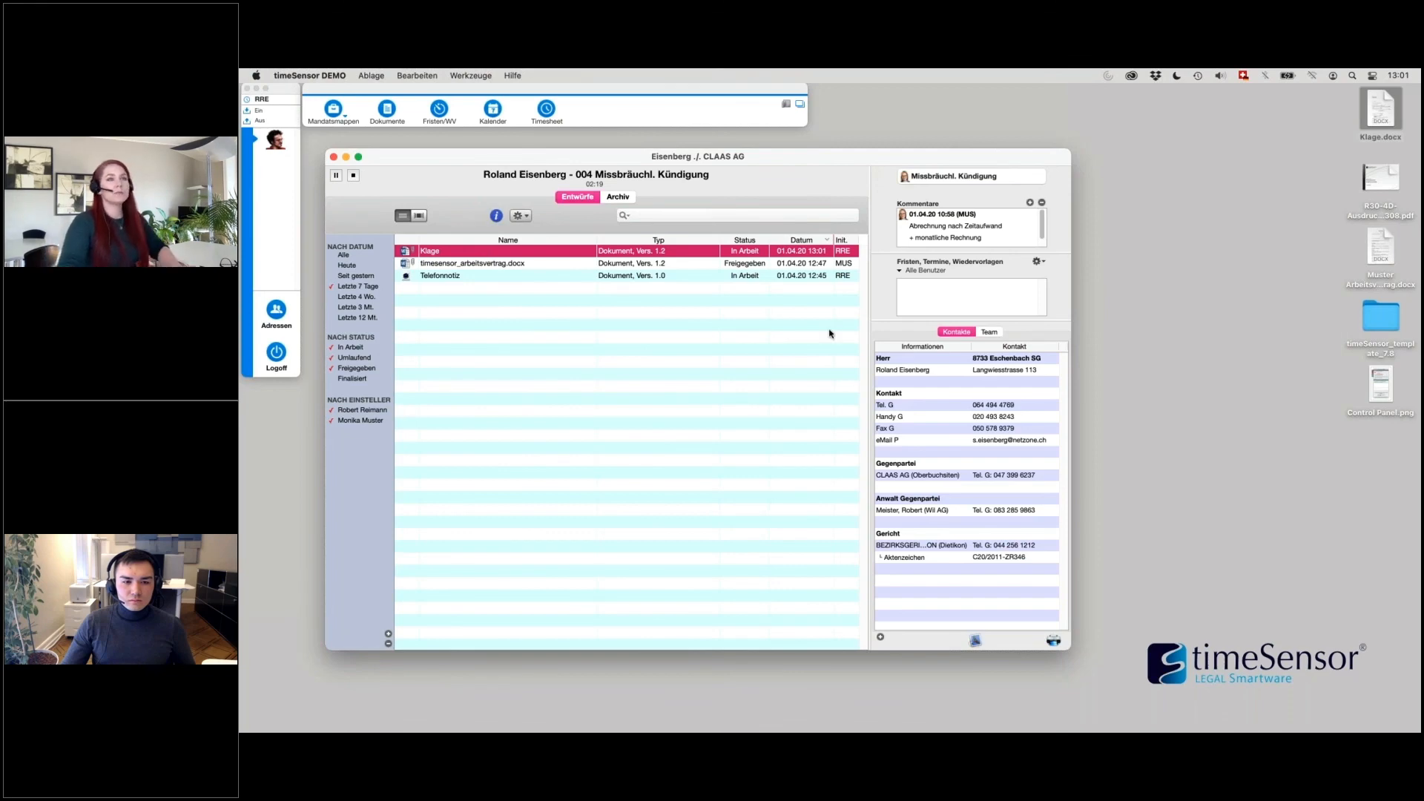
right_click(1371, 123)
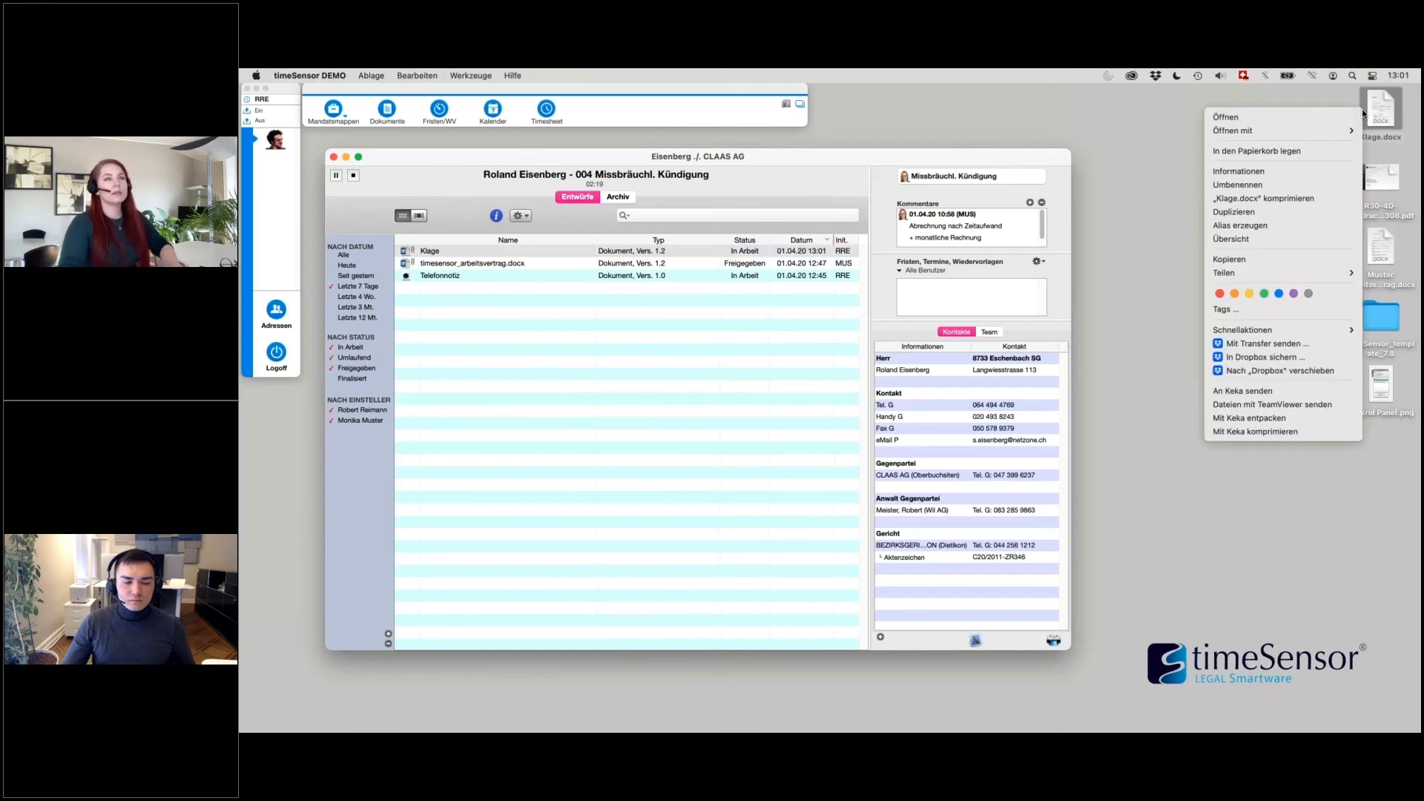
click(1310, 151)
Step: Export the Klage draft to the desktop and check it out
click(430, 254)
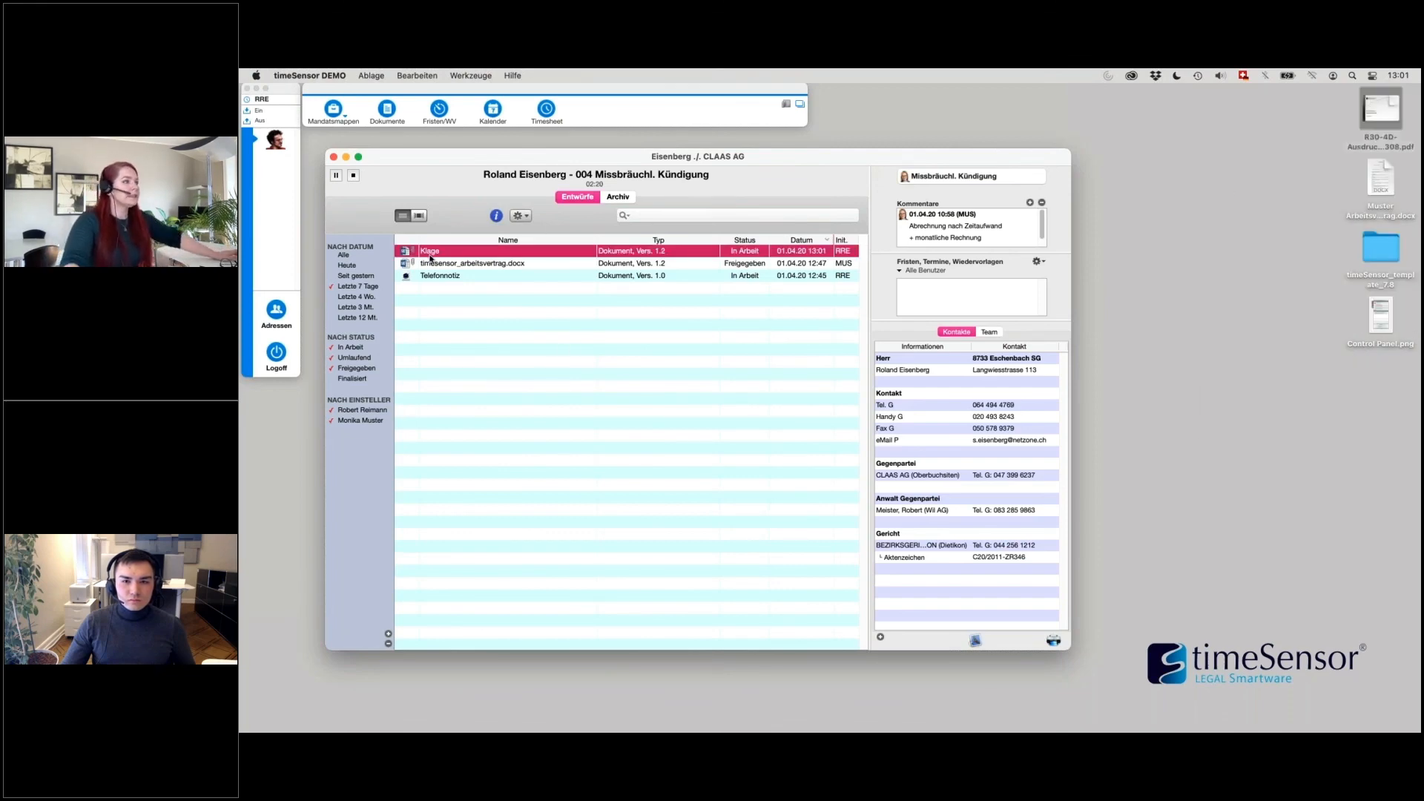
drag(427, 254, 1135, 212)
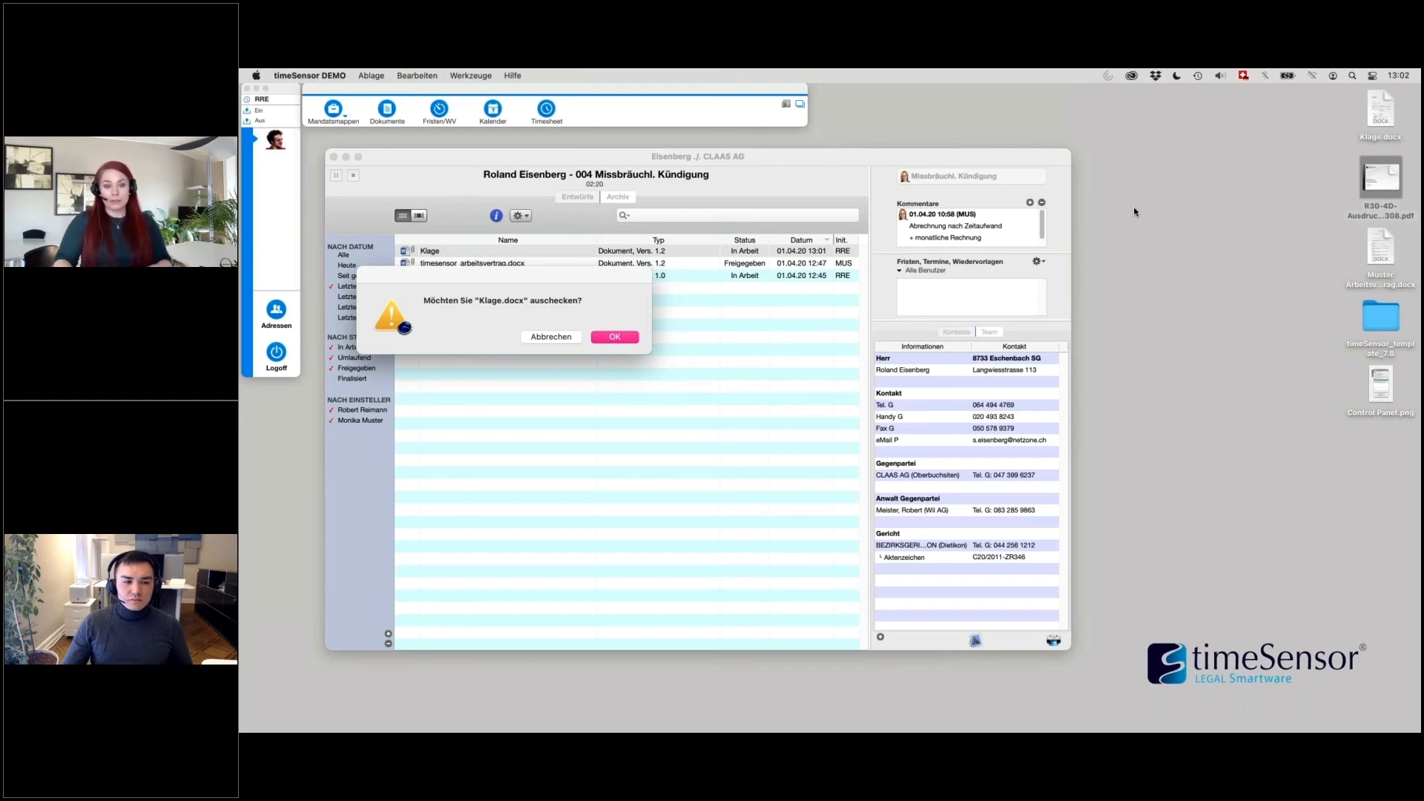
click(605, 339)
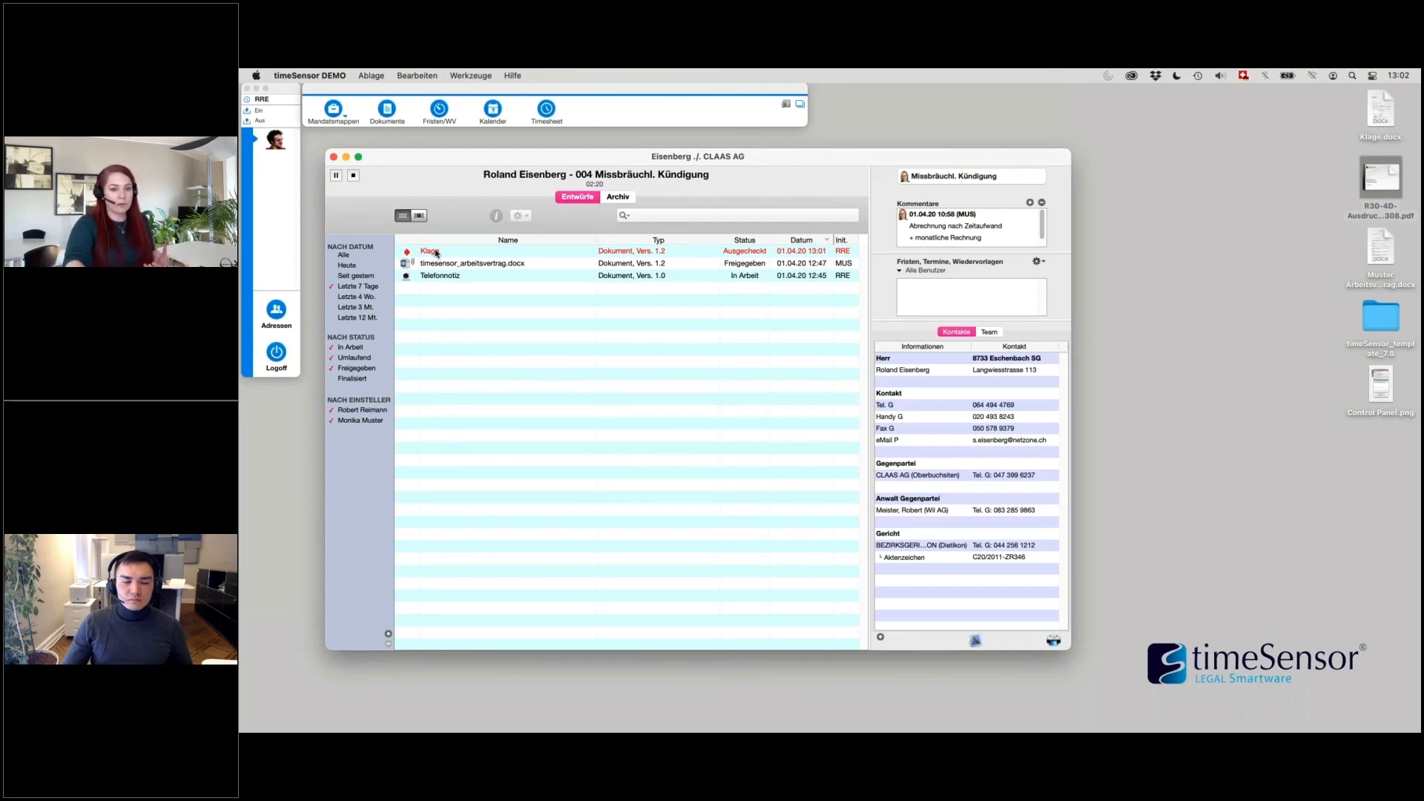
Step: Check the Klage draft back in using Klage.docx from the desktop, raising the version number to 1.3
click(436, 253)
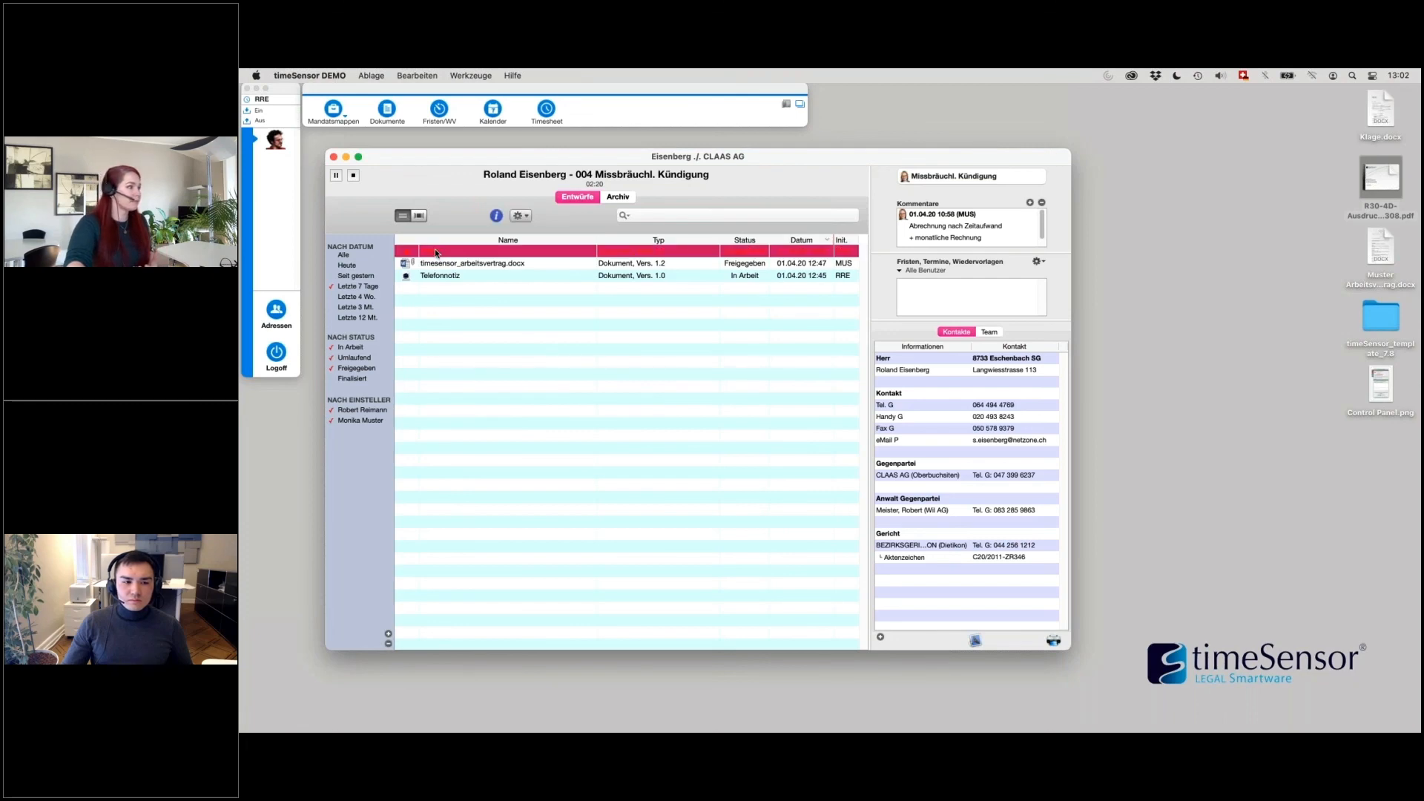
double_click(435, 253)
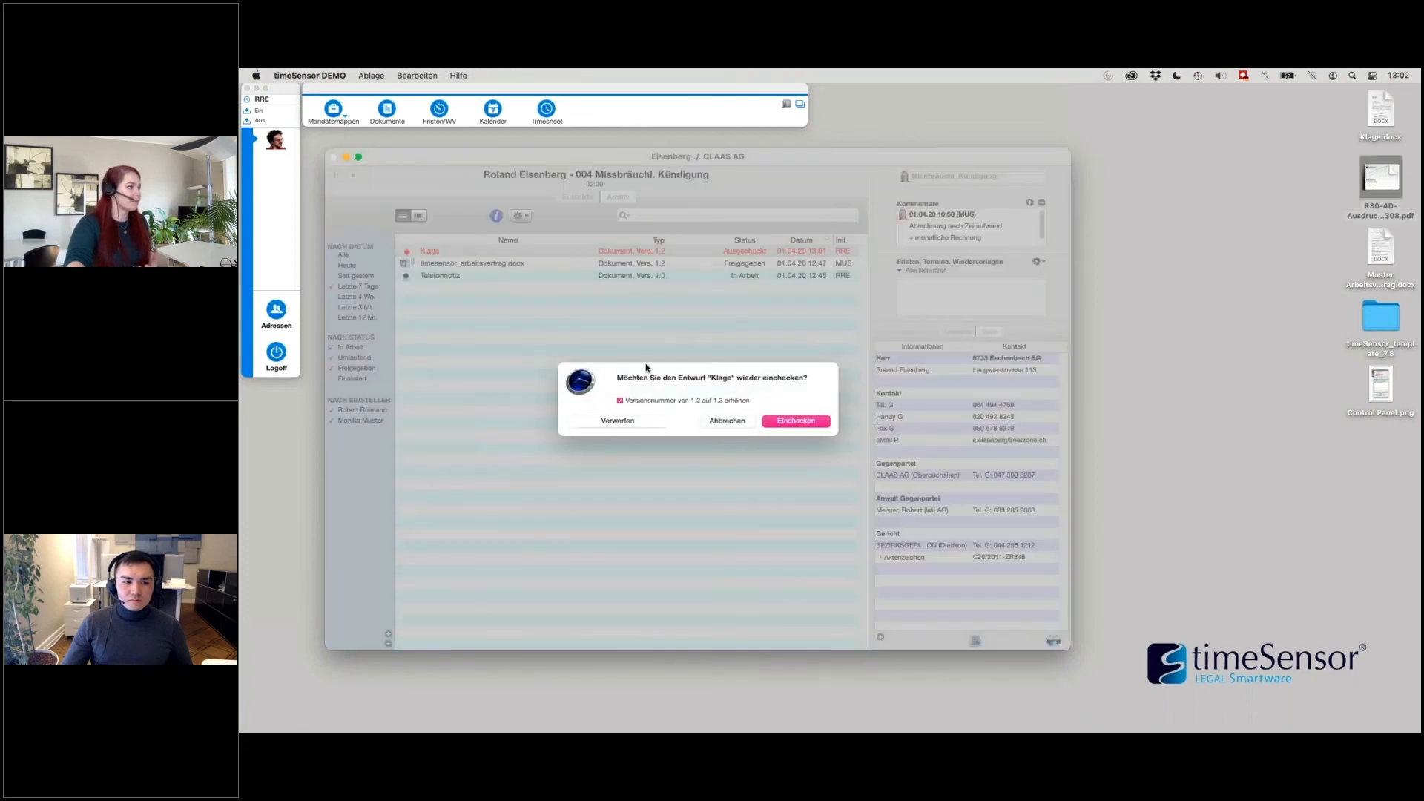
click(796, 419)
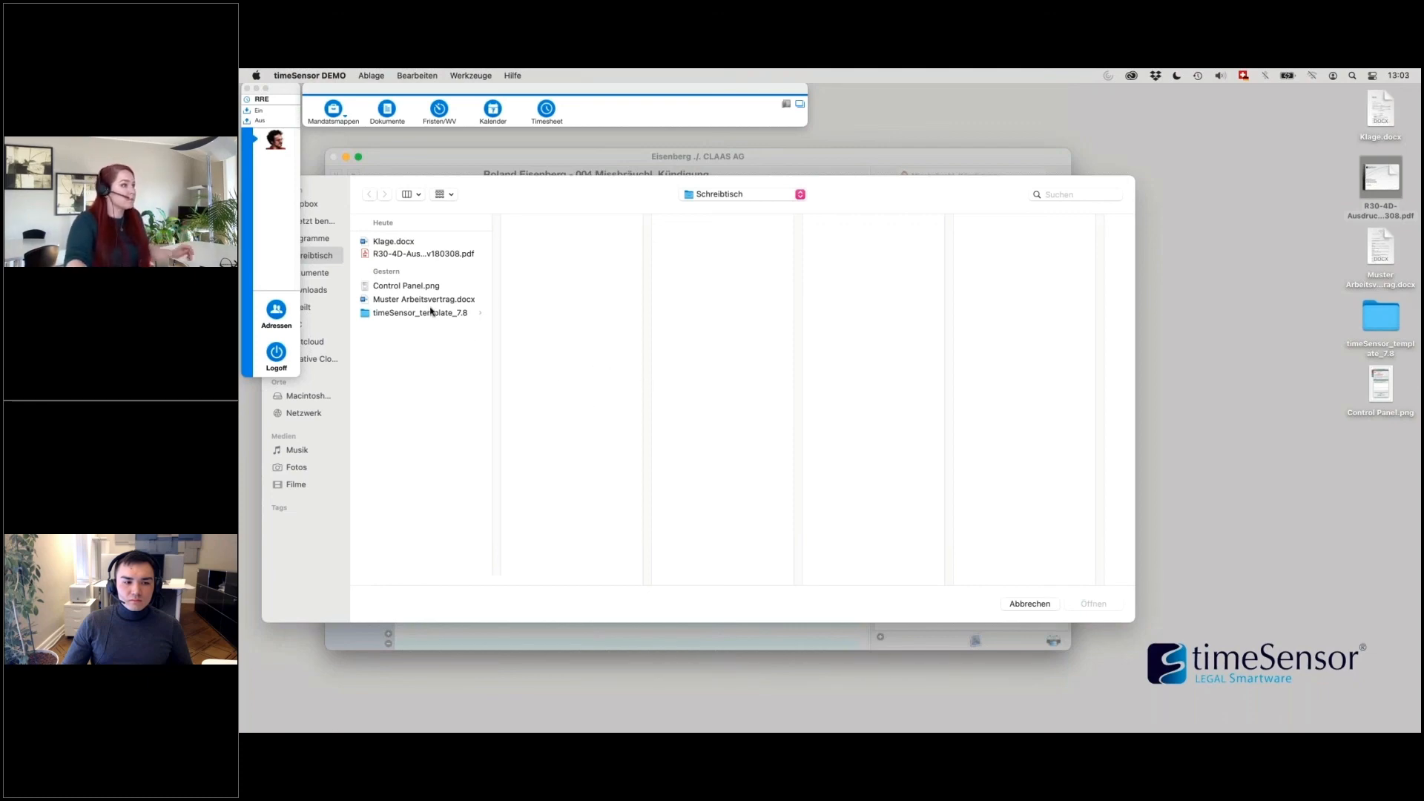
click(420, 243)
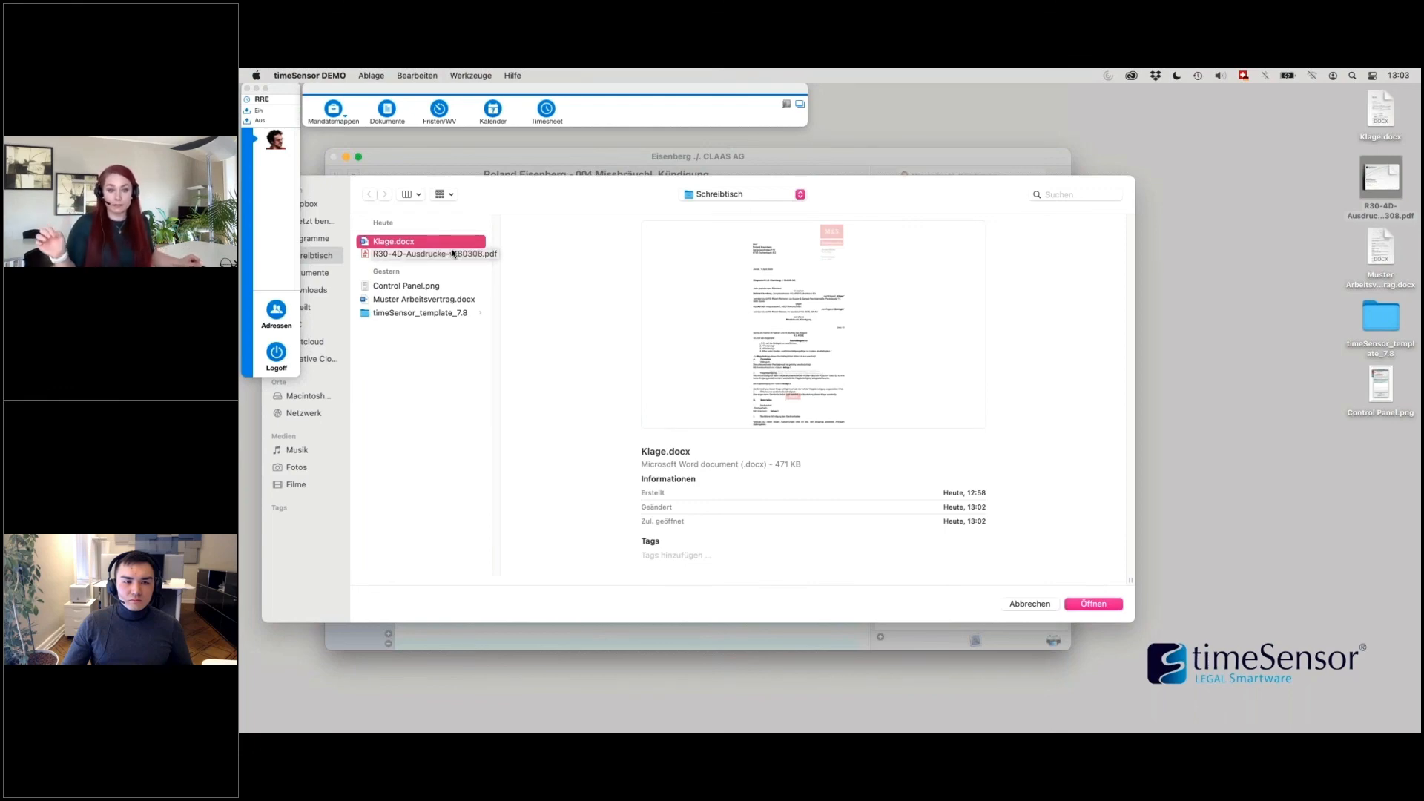
click(1101, 606)
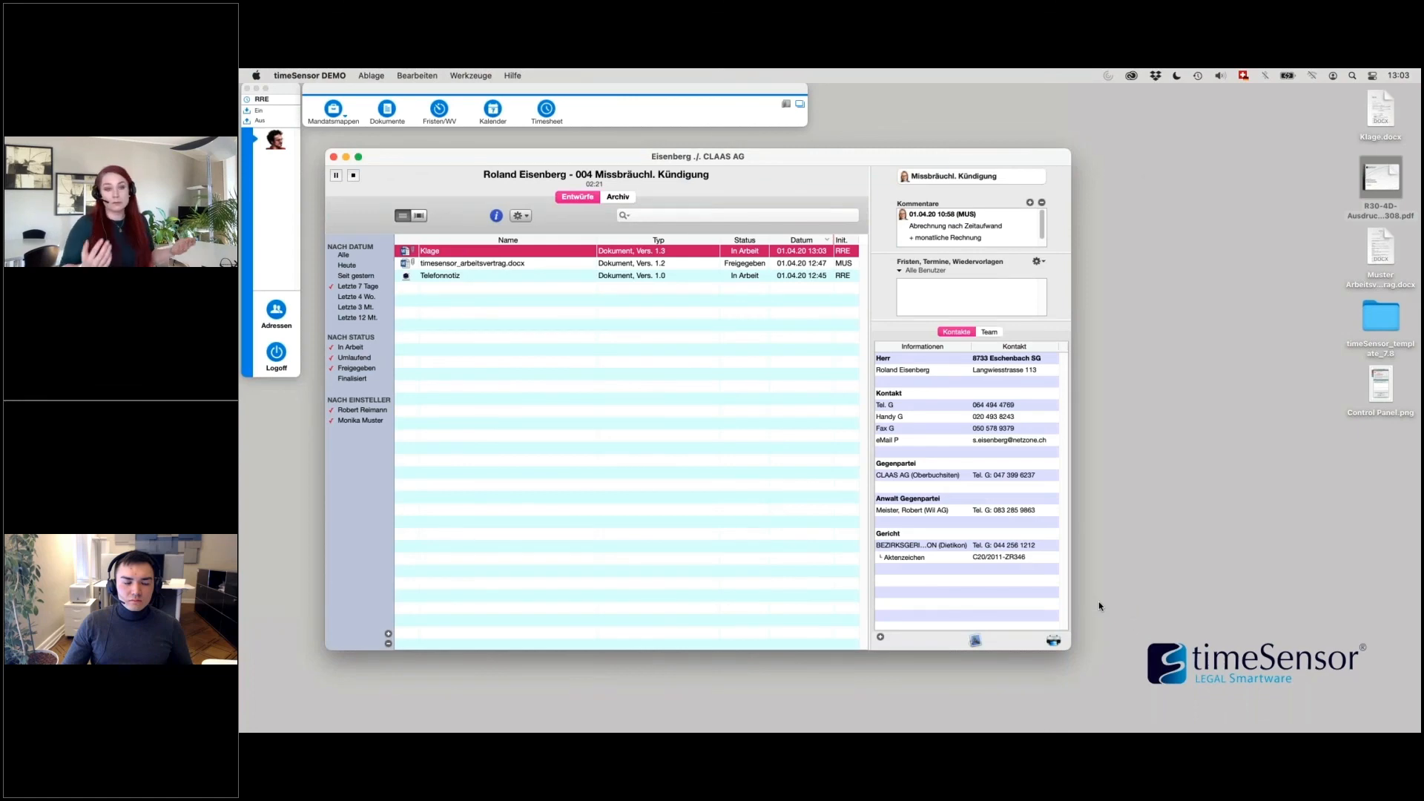
click(706, 509)
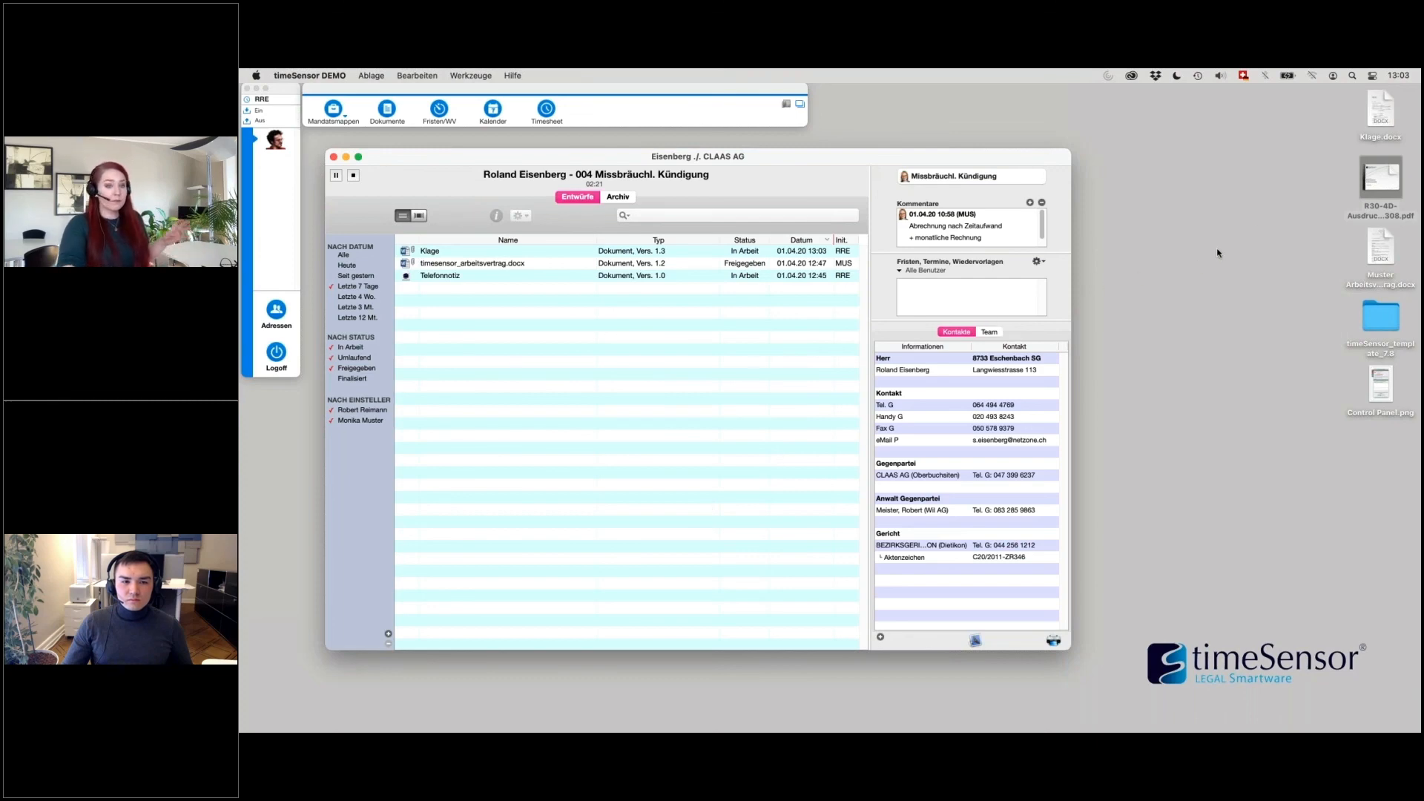
Step: Delete the checked-in Klage.docx from the desktop and return to the matter's drafts in timeSensor
right_click(1377, 110)
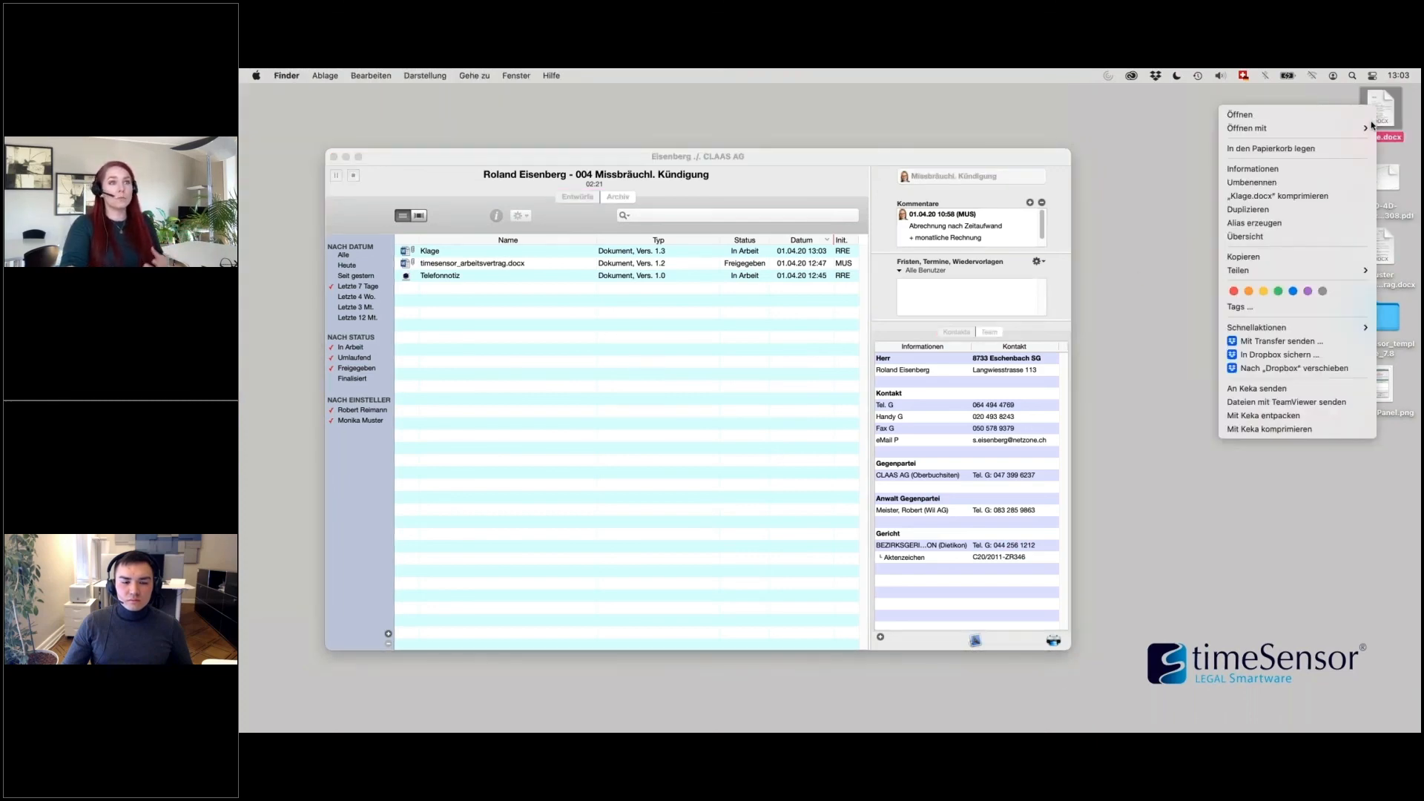
click(1290, 148)
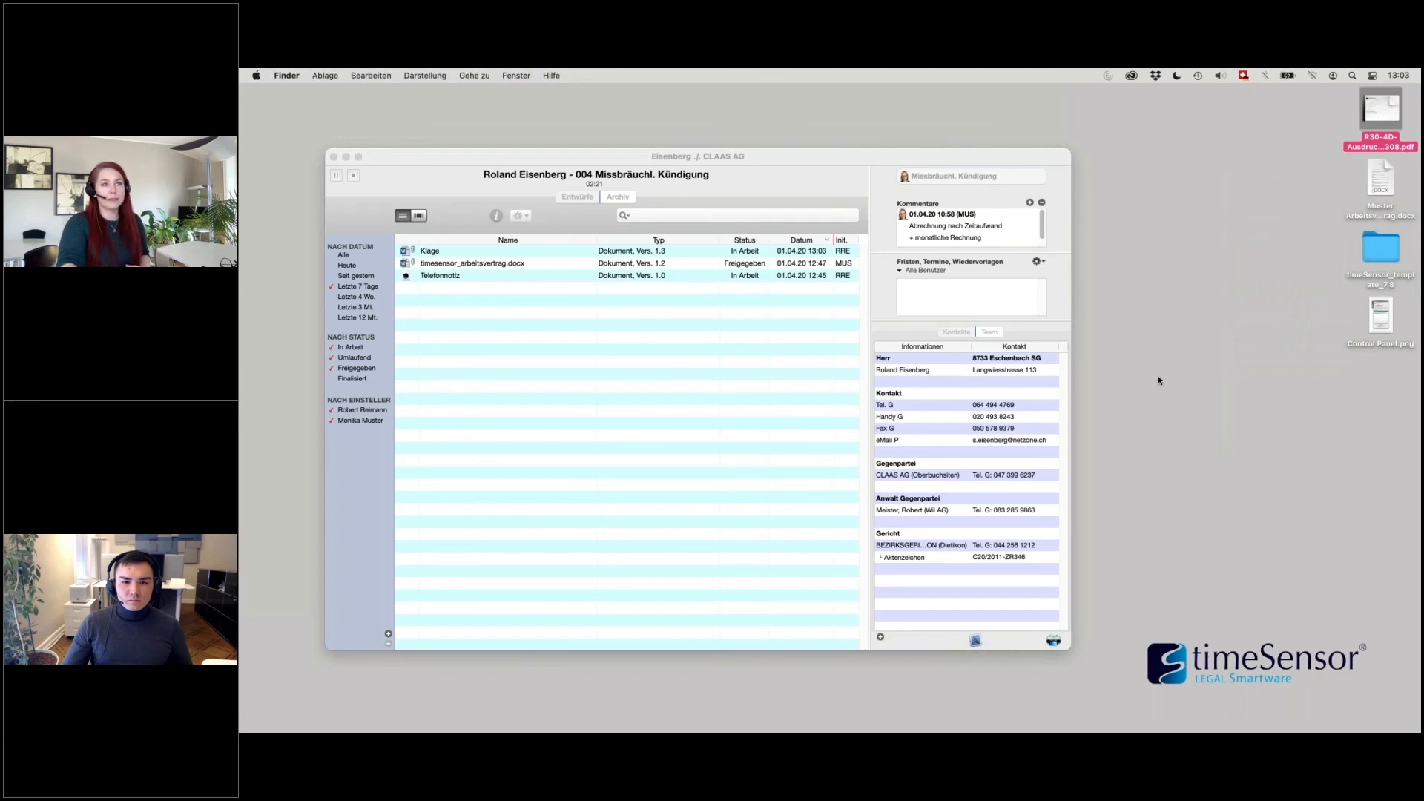
click(731, 295)
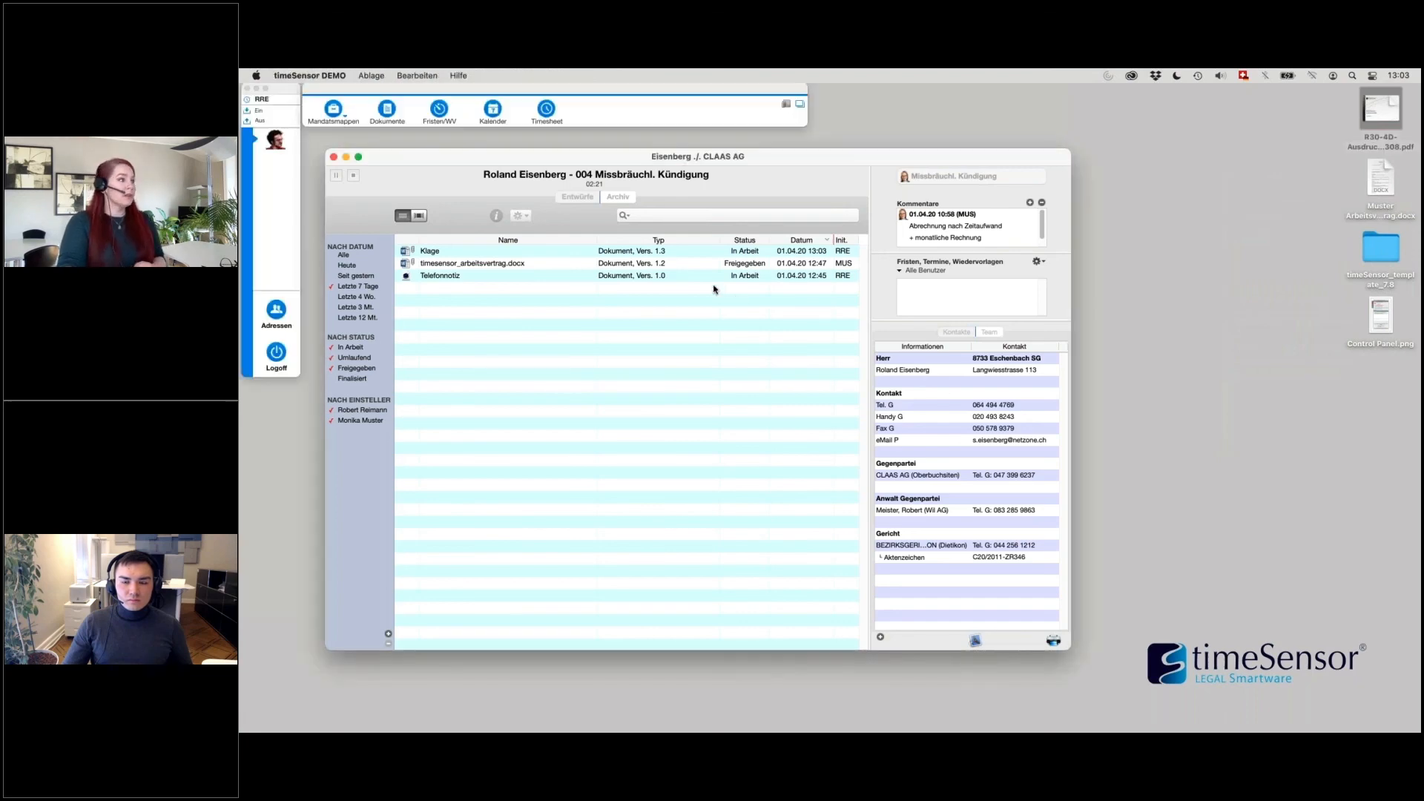
Step: Export a copy of the Klage draft, version 1.3, to the desktop without checking it out
click(494, 253)
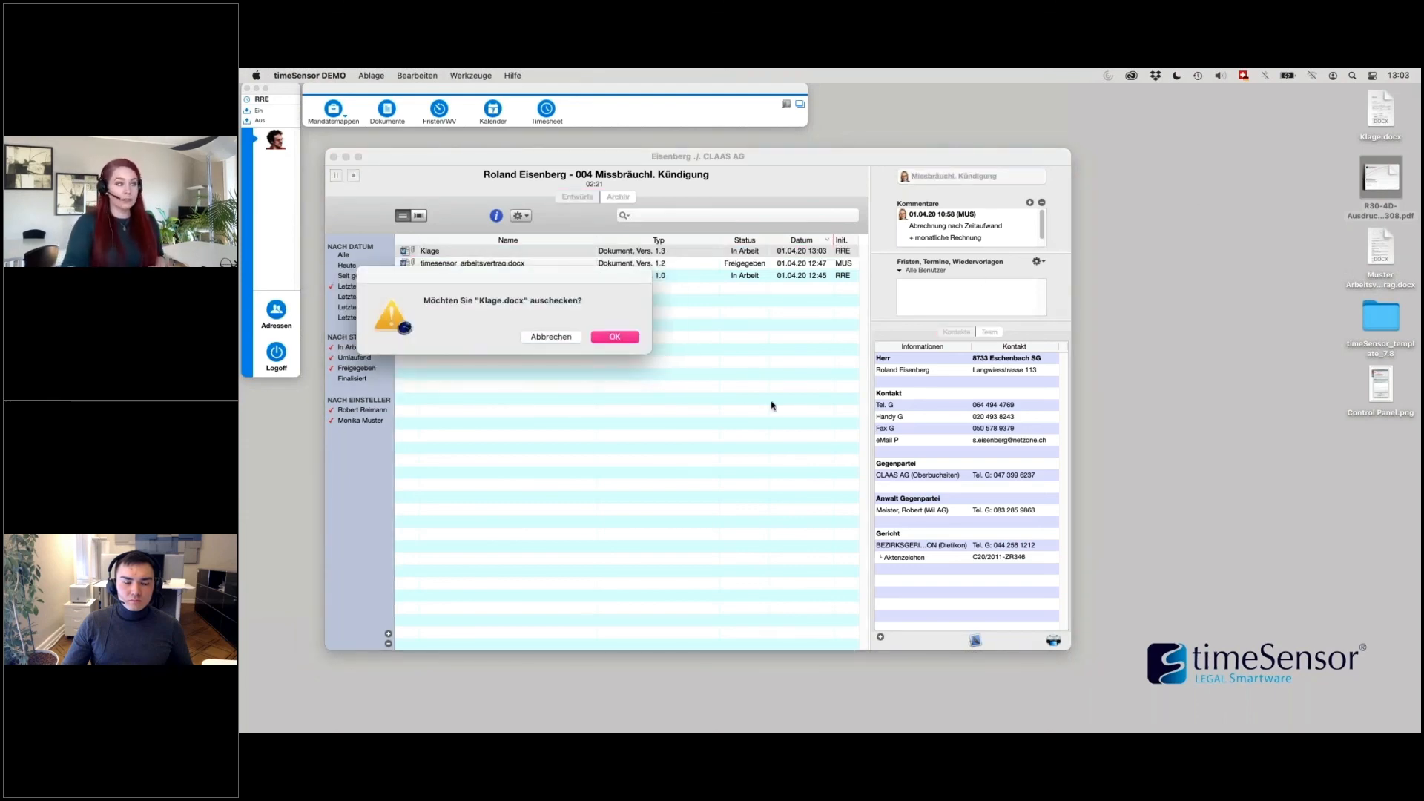
click(537, 337)
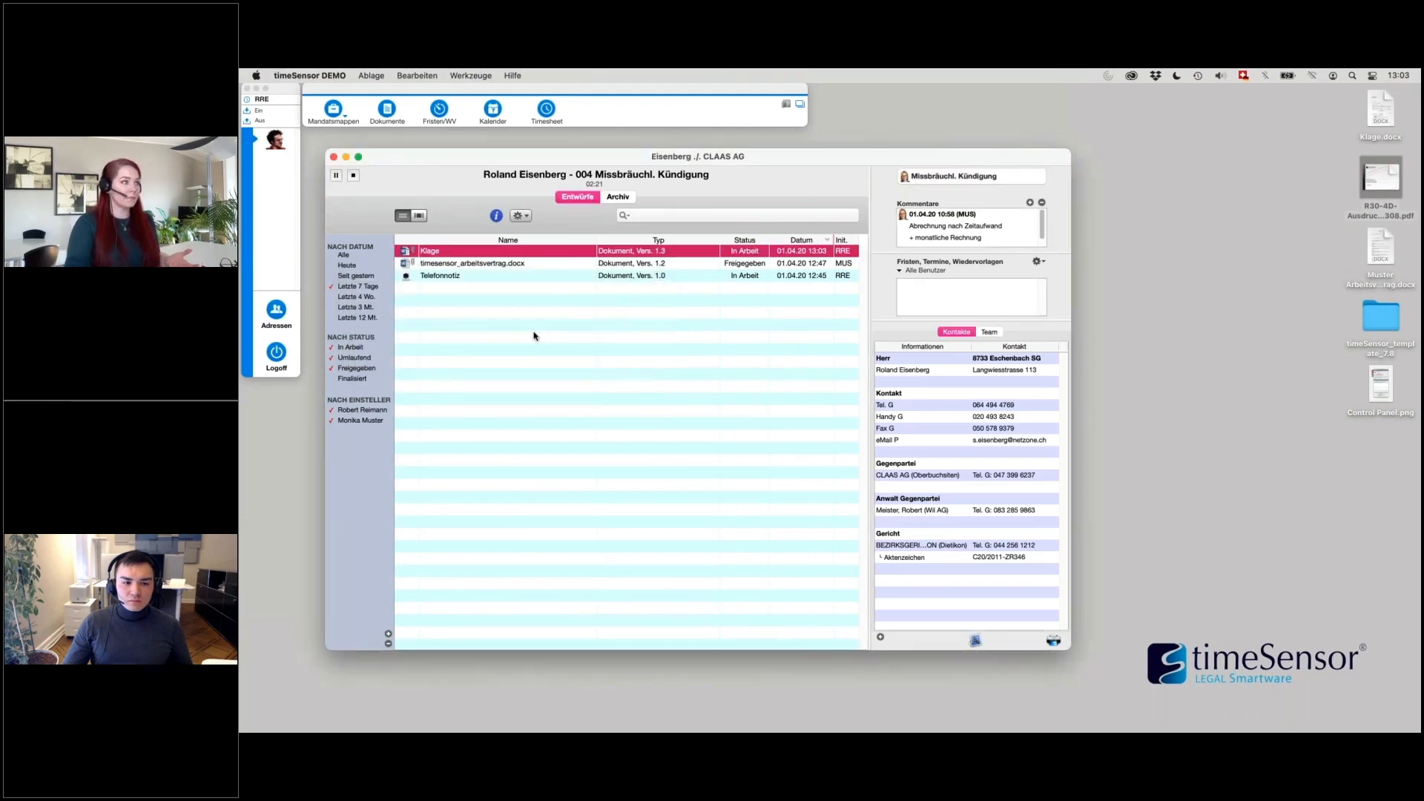
click(534, 336)
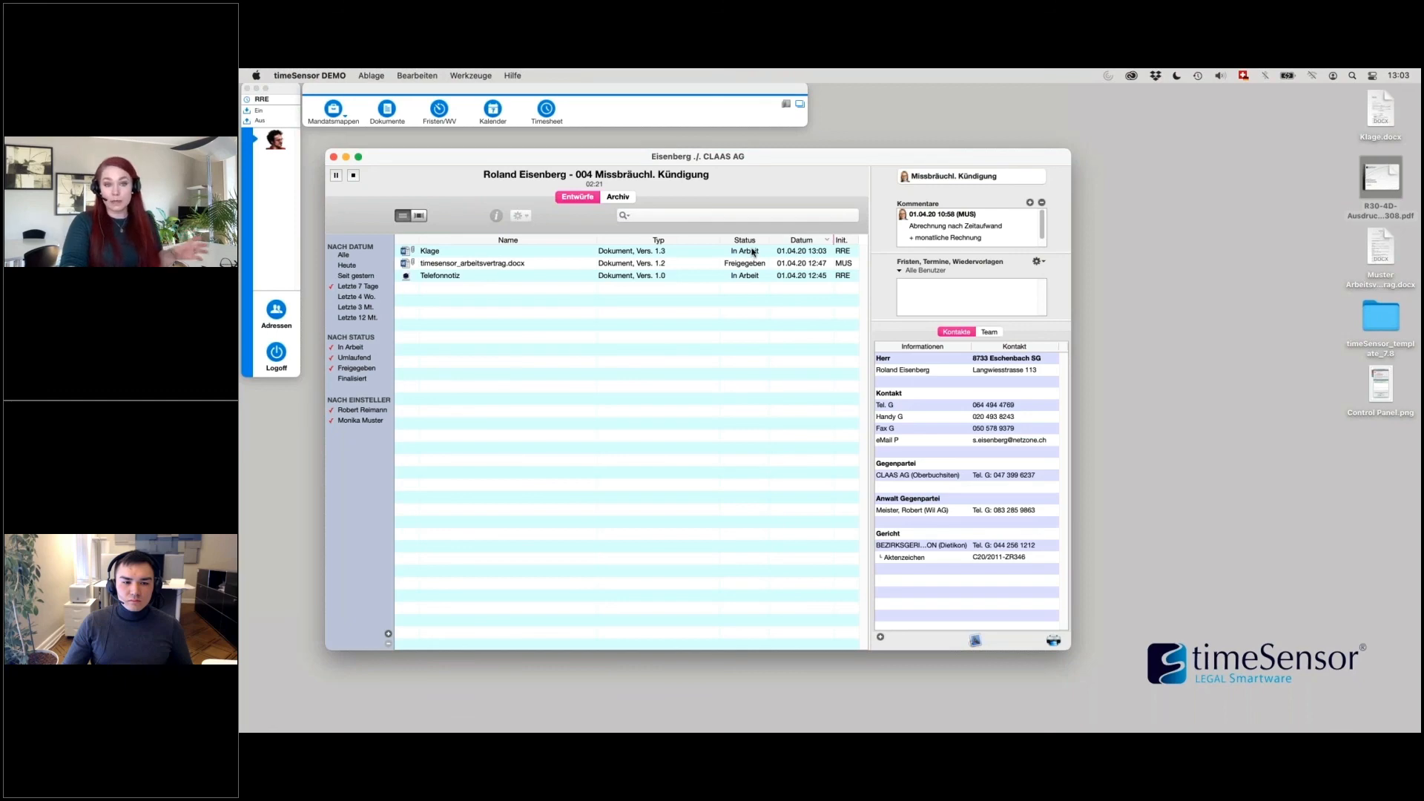
drag(1384, 115, 1150, 230)
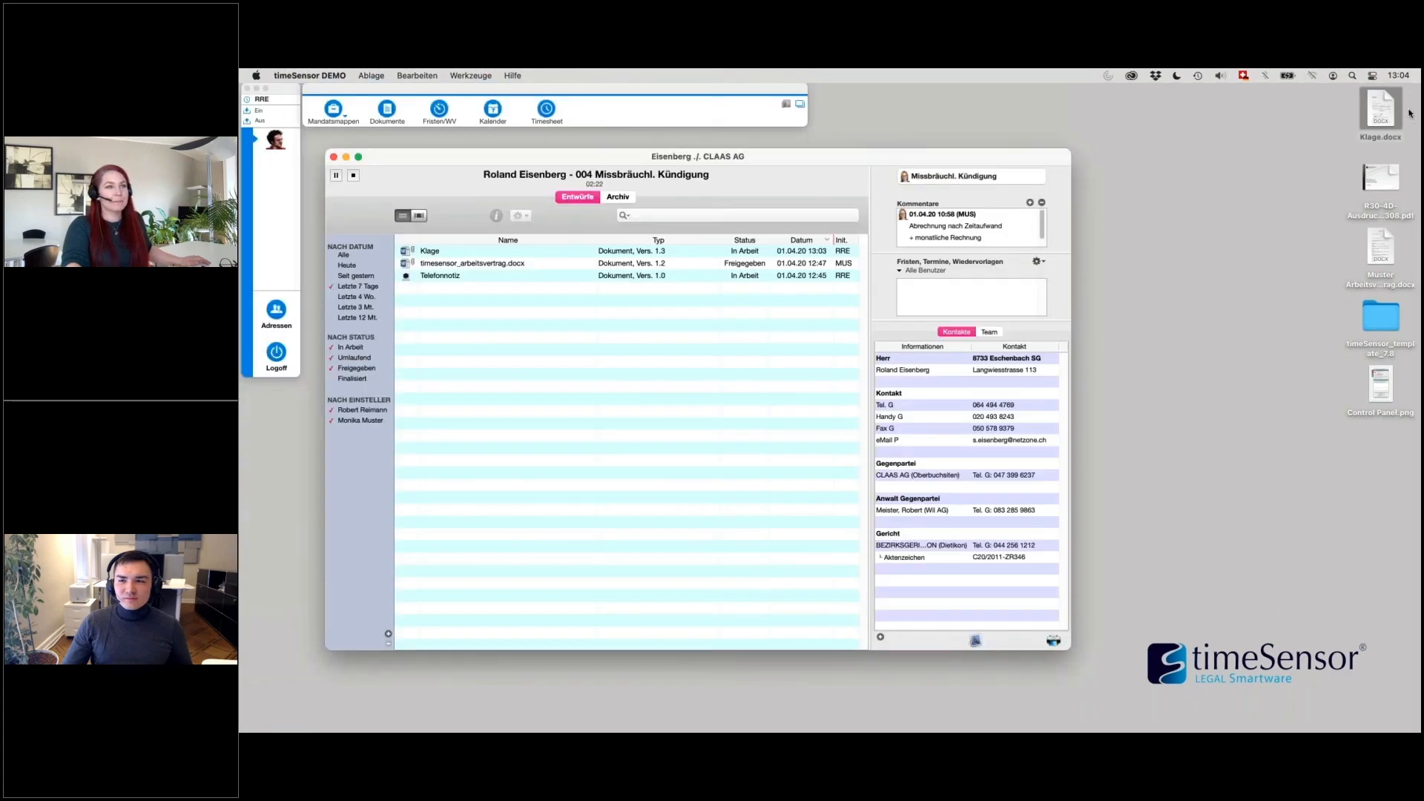
click(1410, 113)
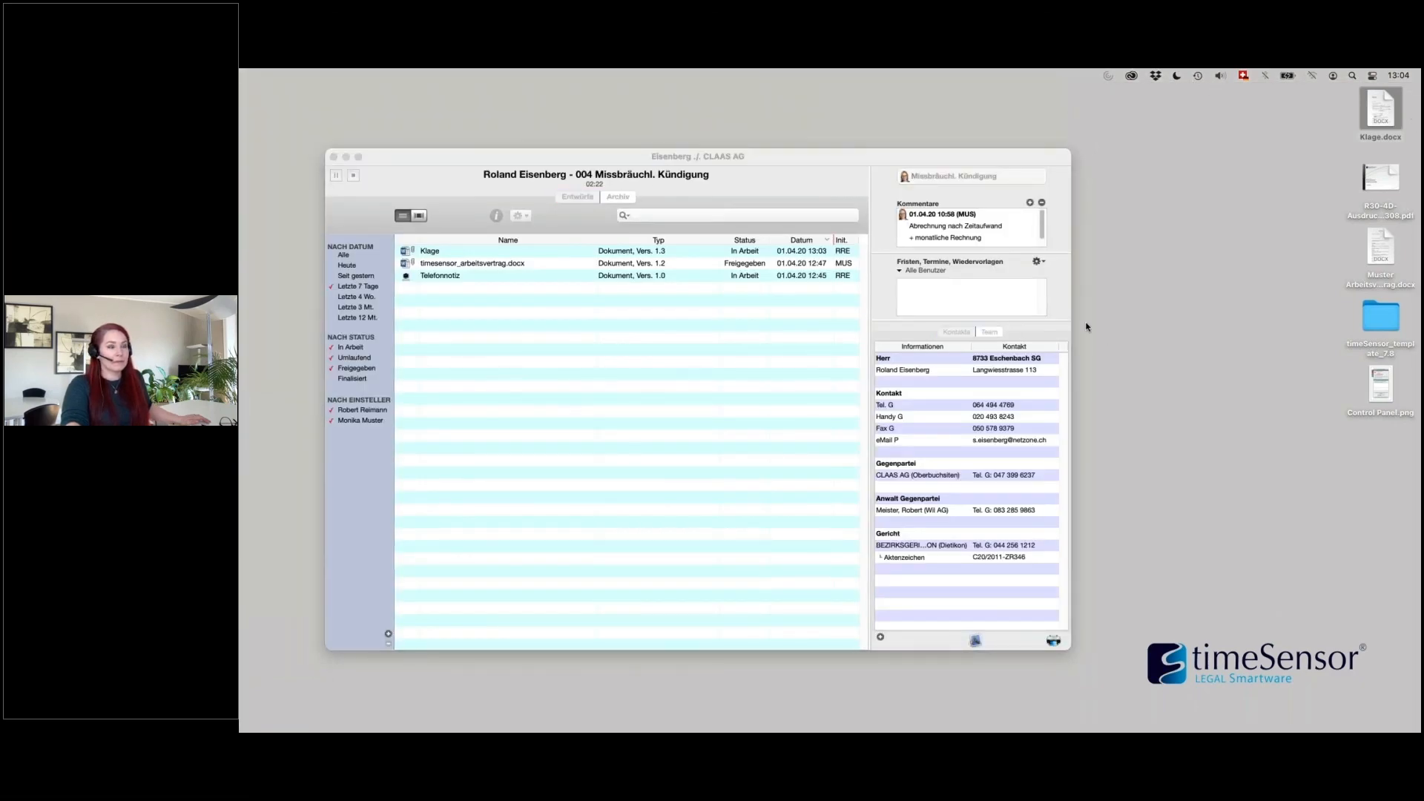